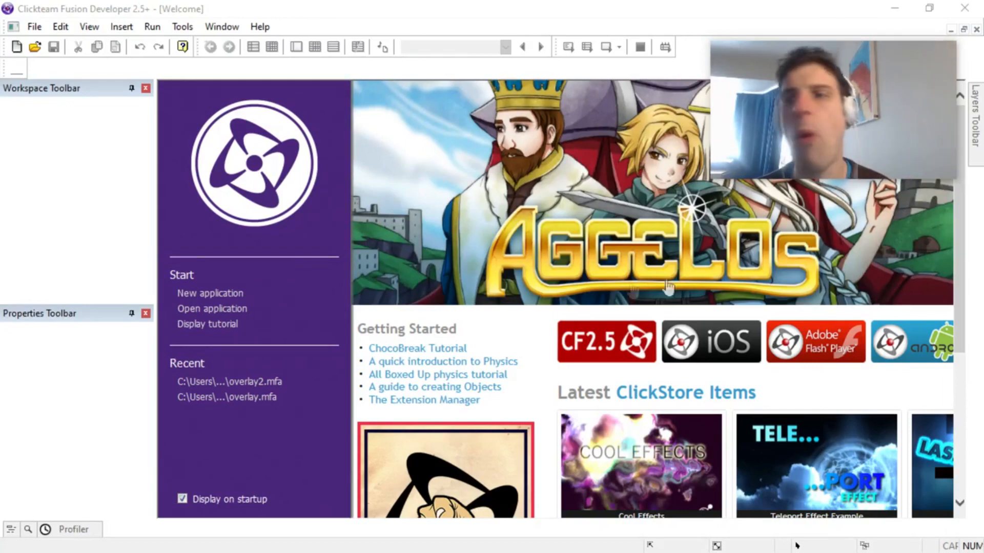
# Step: Create a new application and look through its values, window and runtime properties
pyautogui.click(198, 294)
pyautogui.click(69, 106)
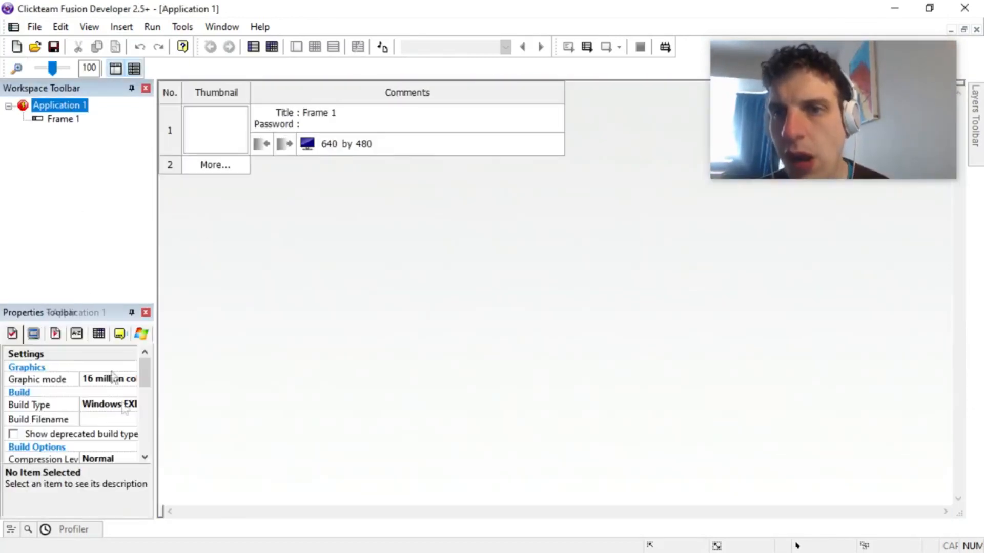
pyautogui.click(77, 334)
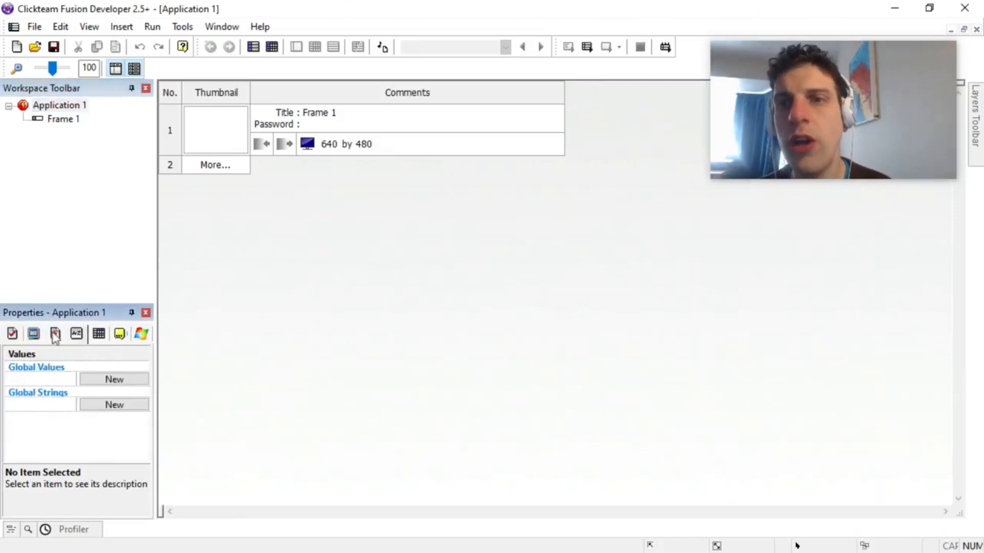
pyautogui.click(33, 334)
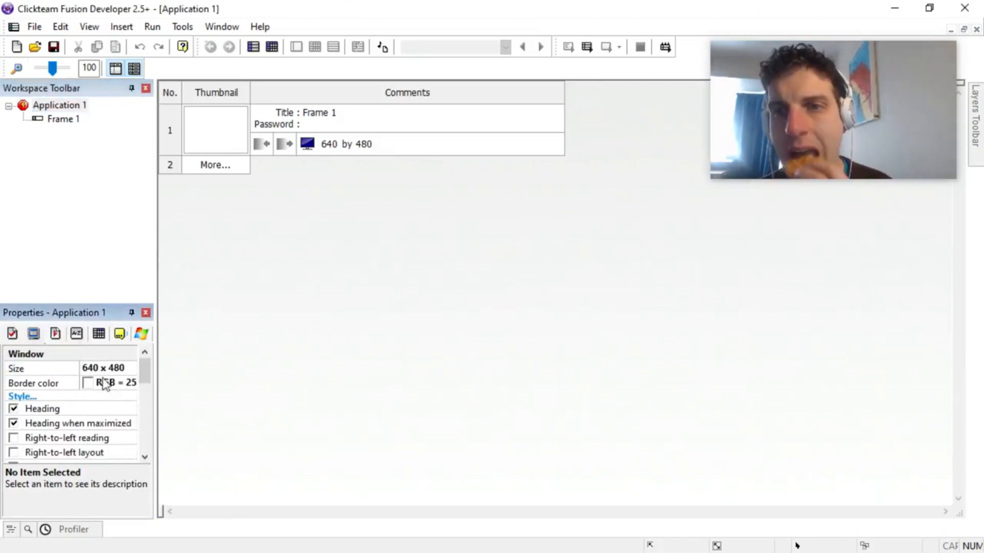
pyautogui.click(56, 336)
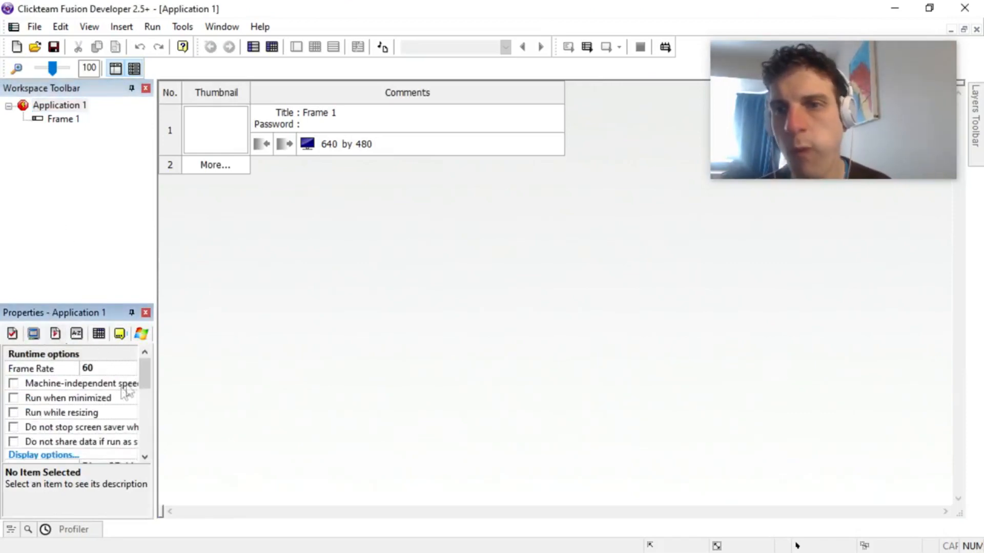
pyautogui.moveTo(143, 374); pyautogui.dragTo(143, 386)
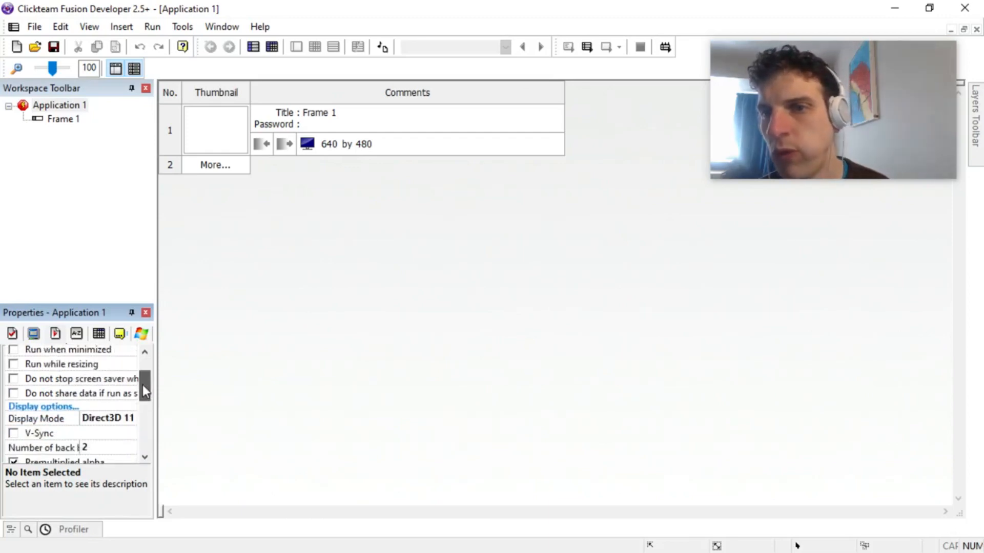
# Step: Enlarge the properties area in height and width, and show the application's runtime options
pyautogui.moveTo(121, 302); pyautogui.dragTo(121, 241)
pyautogui.moveTo(155, 296); pyautogui.dragTo(182, 301)
pyautogui.click(60, 118)
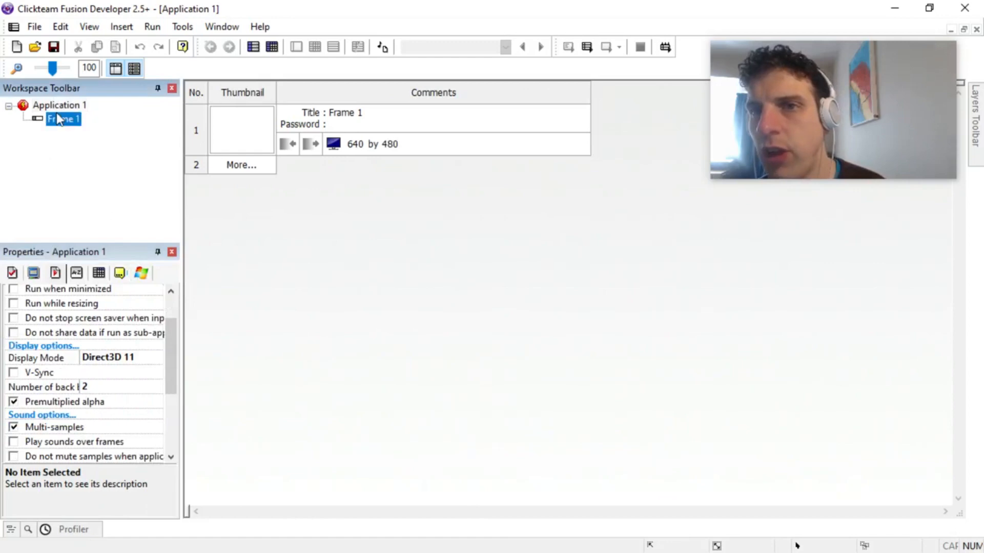
pyautogui.click(60, 104)
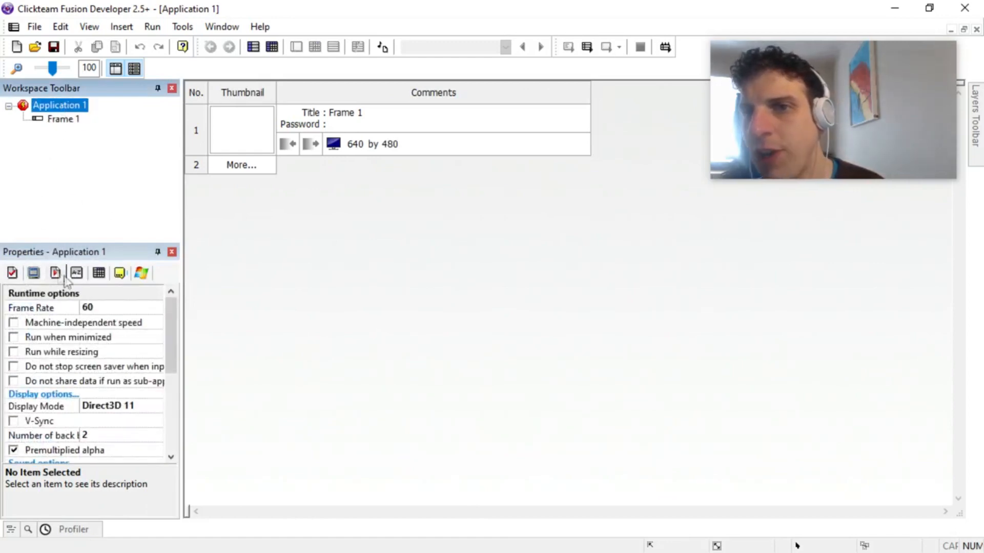
pyautogui.moveTo(171, 362); pyautogui.dragTo(168, 331)
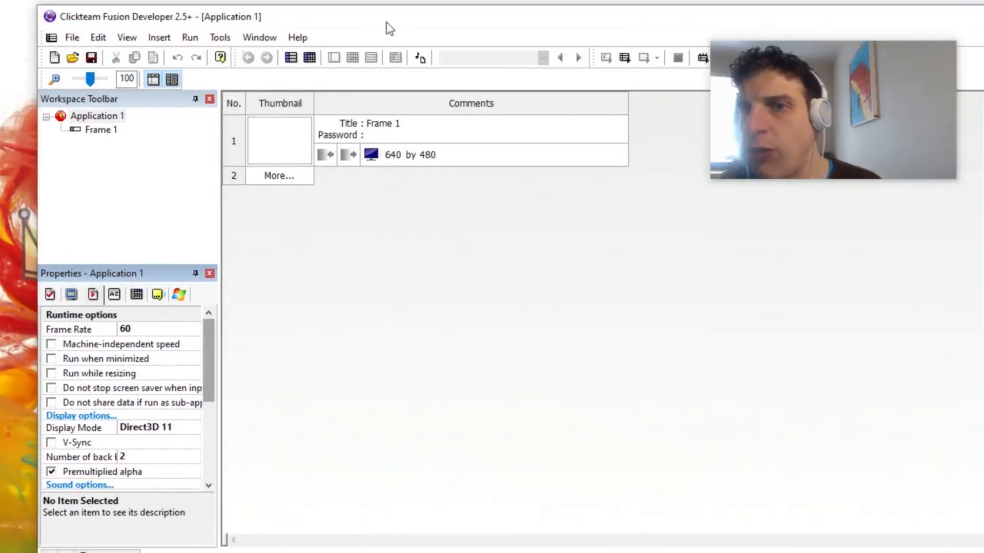
# Step: Set the application's build type to HTML5 Final Project
pyautogui.click(40, 296)
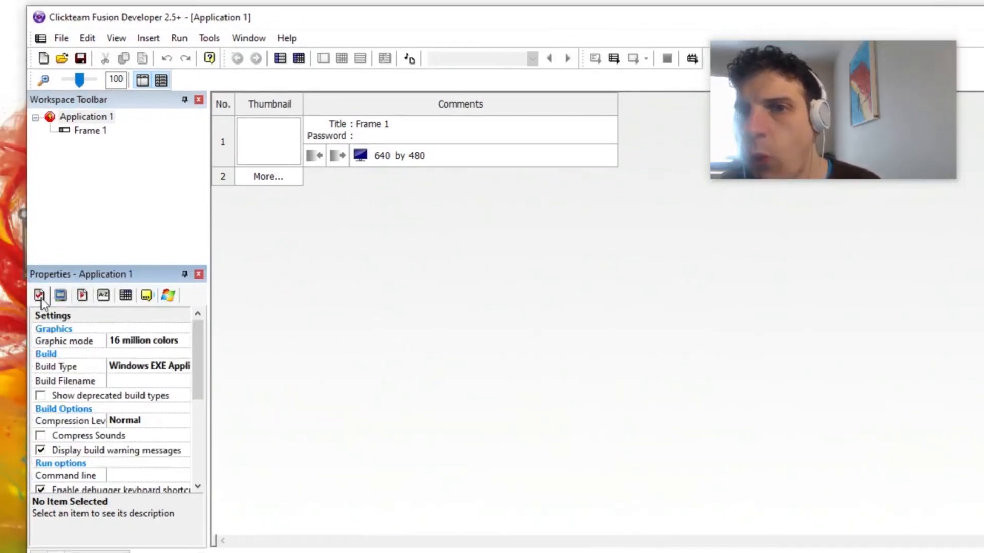
pyautogui.click(164, 366)
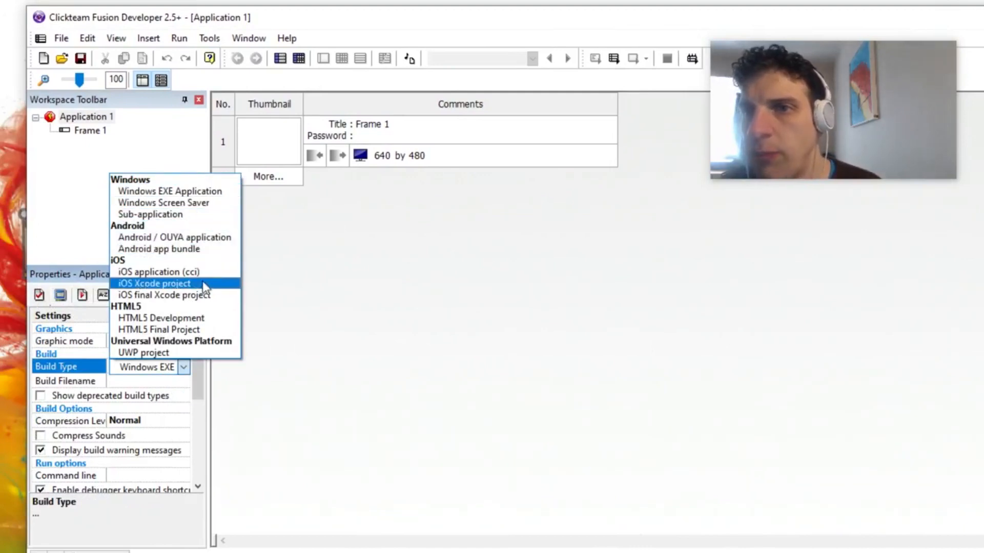
pyautogui.click(205, 330)
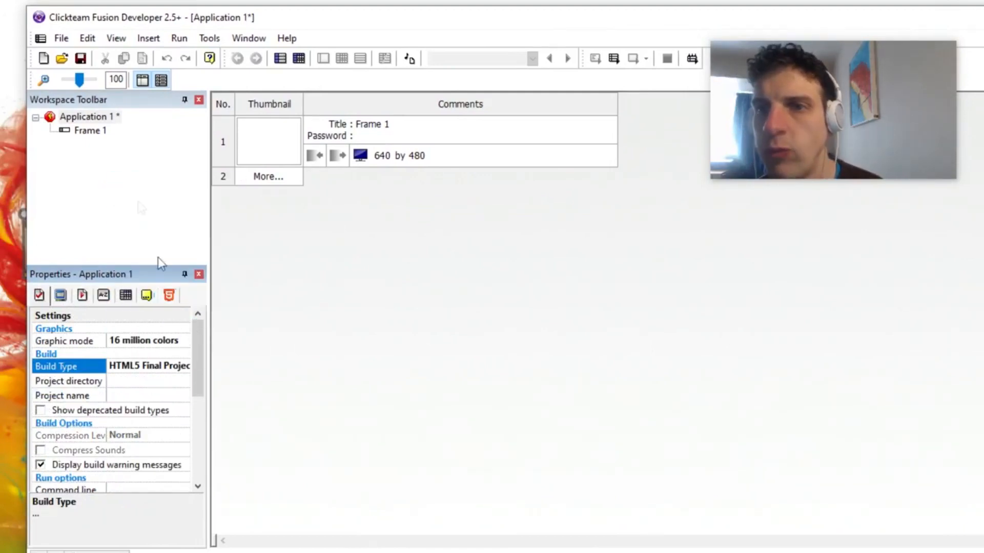
# Step: Set the height of Frame 1 to 640 so its size is 640 x 640
pyautogui.click(88, 130)
pyautogui.click(132, 346)
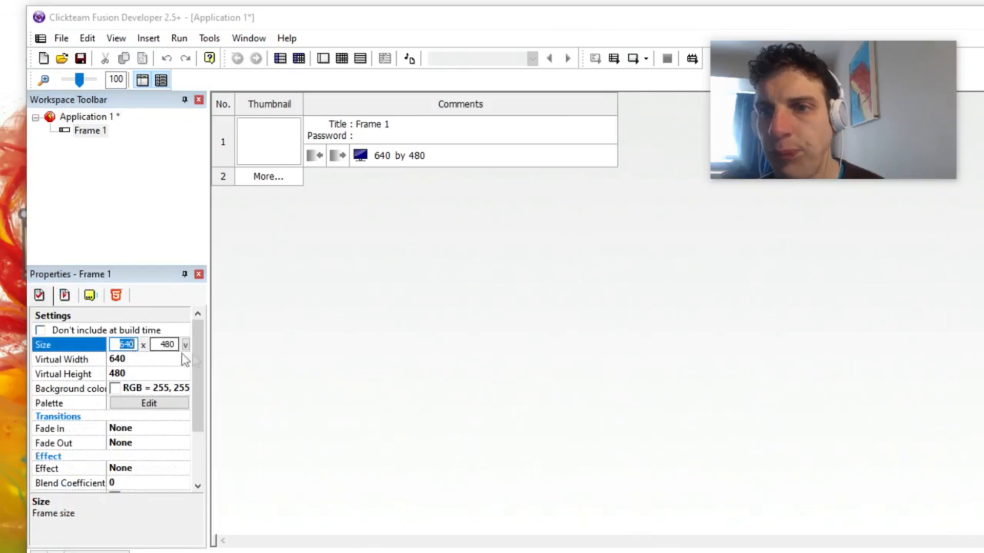
pyautogui.moveTo(161, 347); pyautogui.dragTo(184, 347)
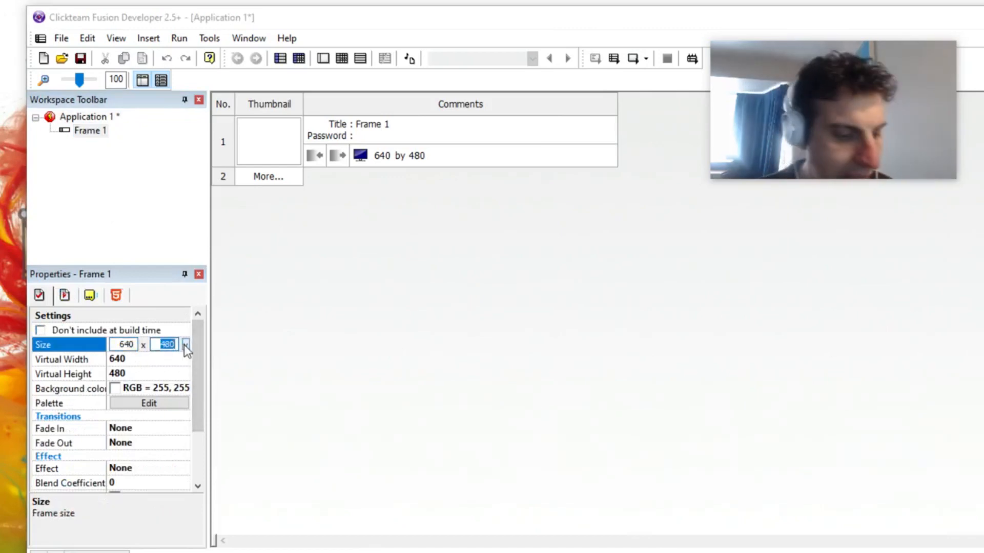
pyautogui.write('640')
pyautogui.press('Return')
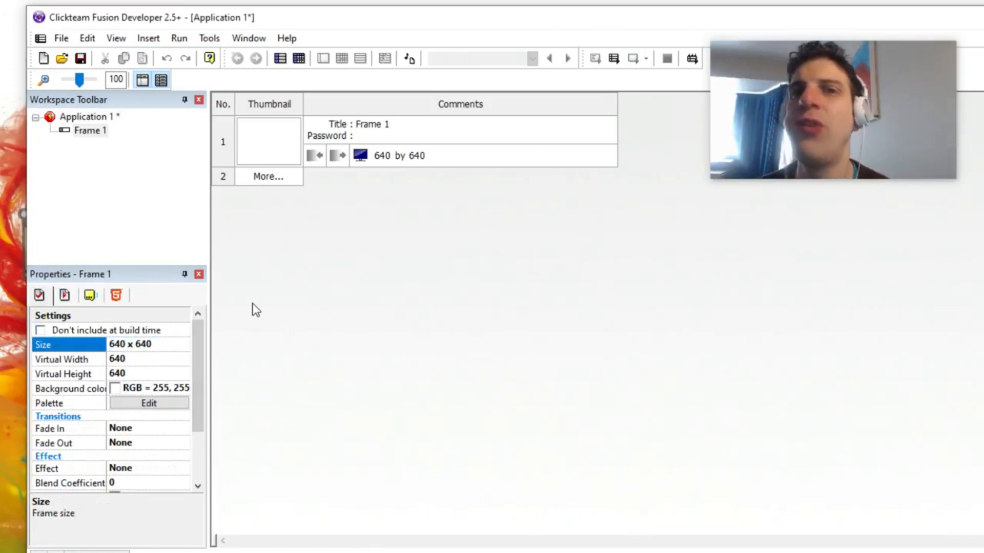
# Step: Open Frame 1 in the frame editor
pyautogui.click(307, 206)
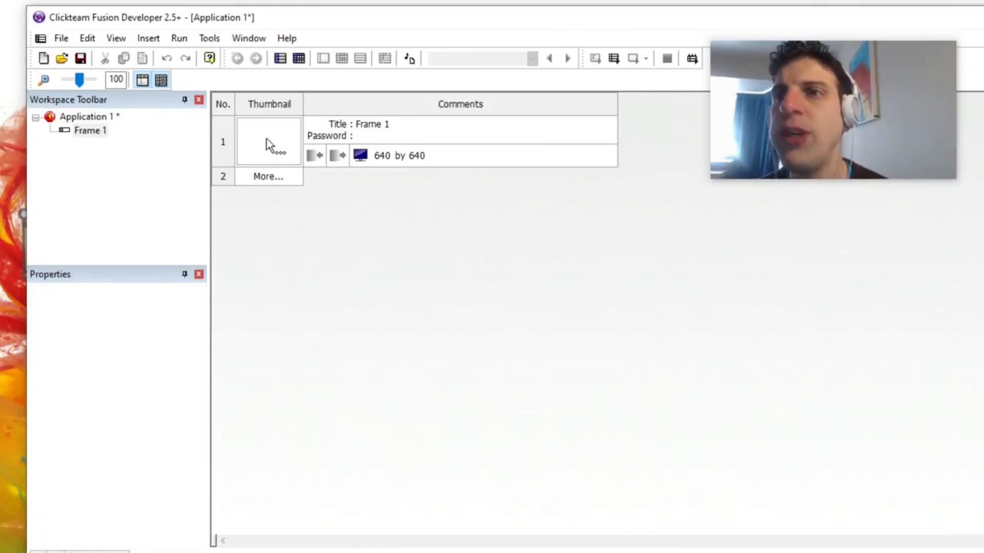
pyautogui.click(222, 146)
pyautogui.doubleClick(221, 146)
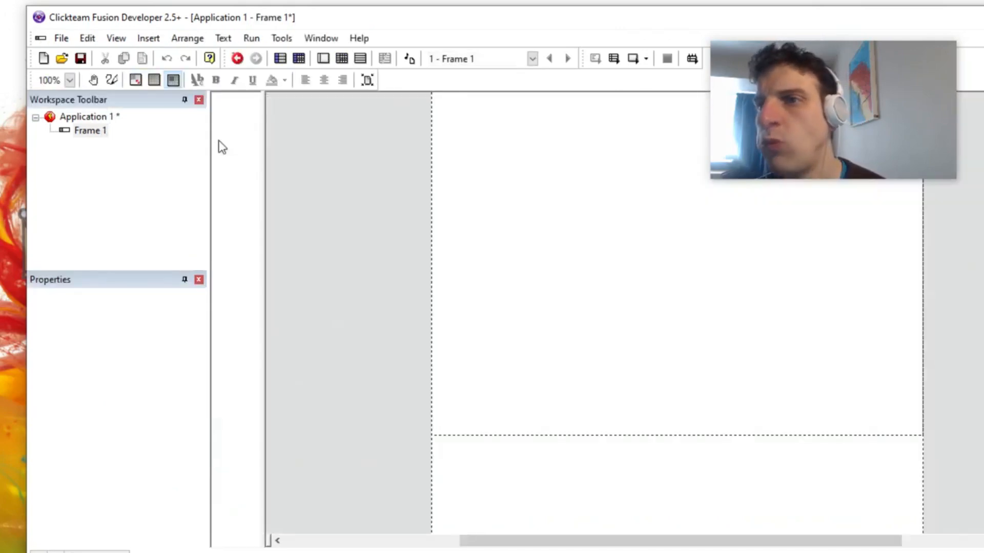
# Step: Set the application's window height to 640 for a 640 x 640 window
pyautogui.click(82, 132)
pyautogui.click(95, 117)
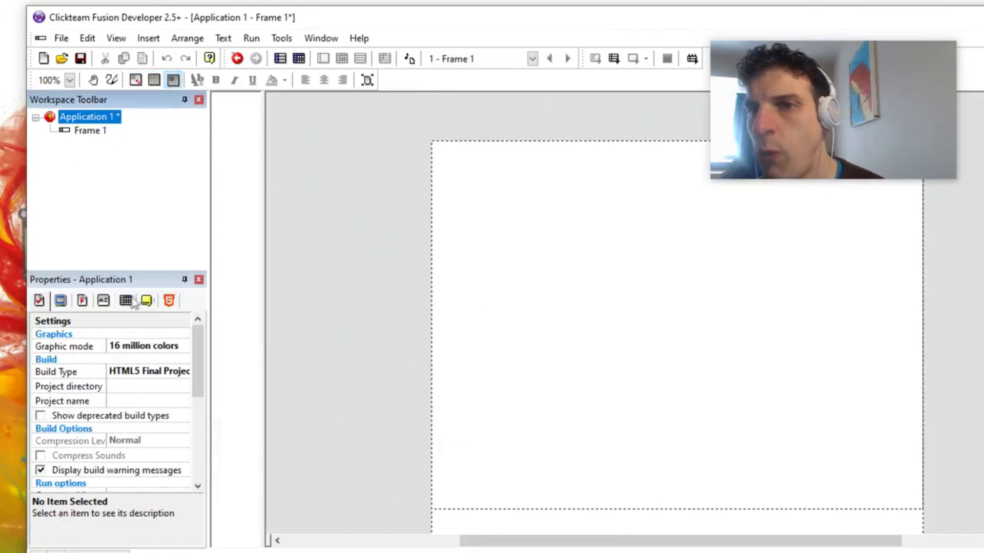
pyautogui.click(63, 302)
pyautogui.click(150, 338)
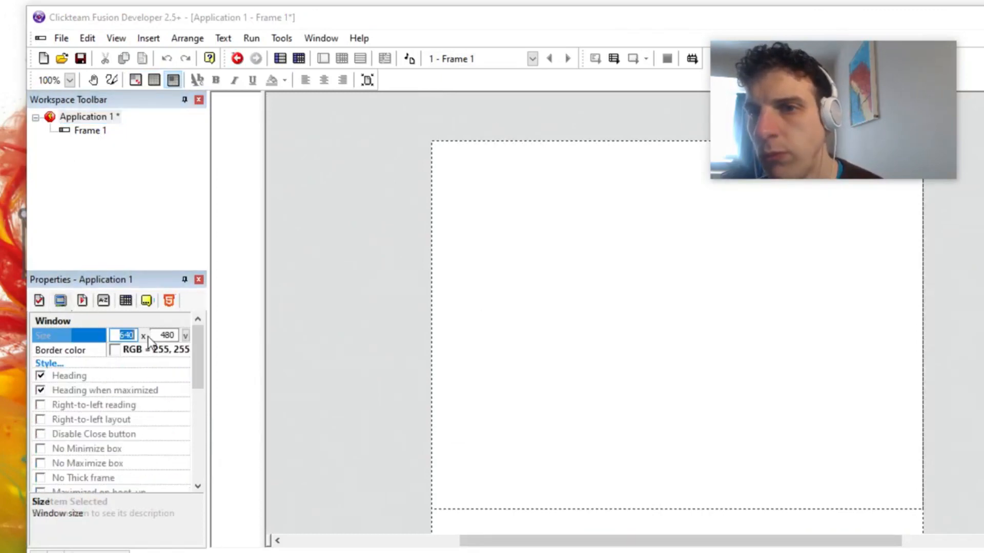
pyautogui.click(159, 335)
pyautogui.moveTo(159, 335); pyautogui.dragTo(196, 337)
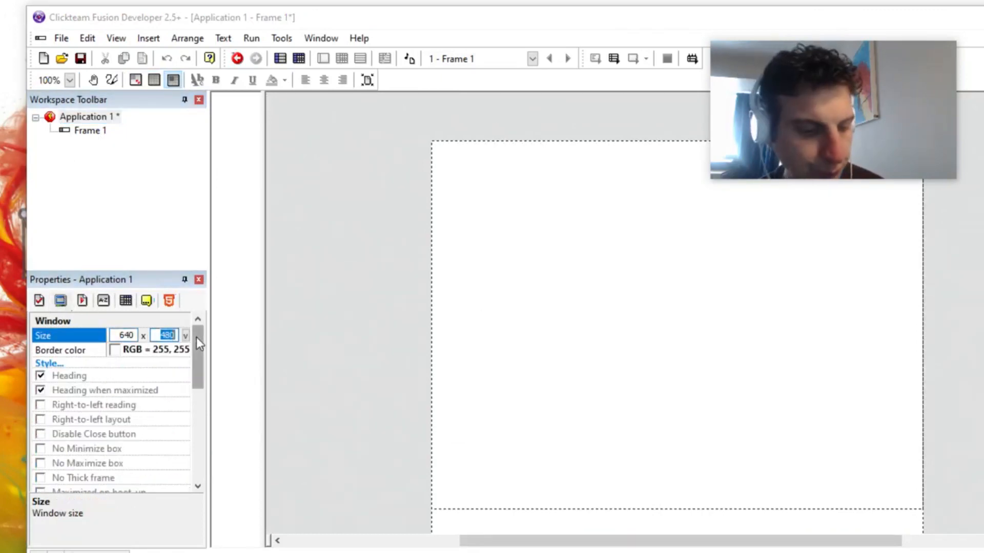
pyautogui.write('640')
pyautogui.click(282, 315)
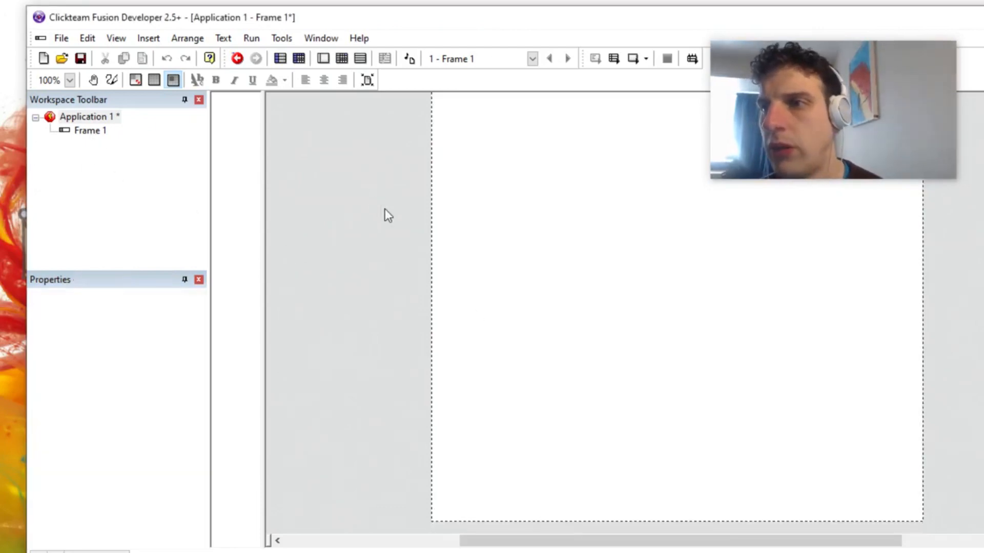
# Step: Set the application's window size to 1920 x 1080 and apply the new size to frames matching the window
pyautogui.click(69, 81)
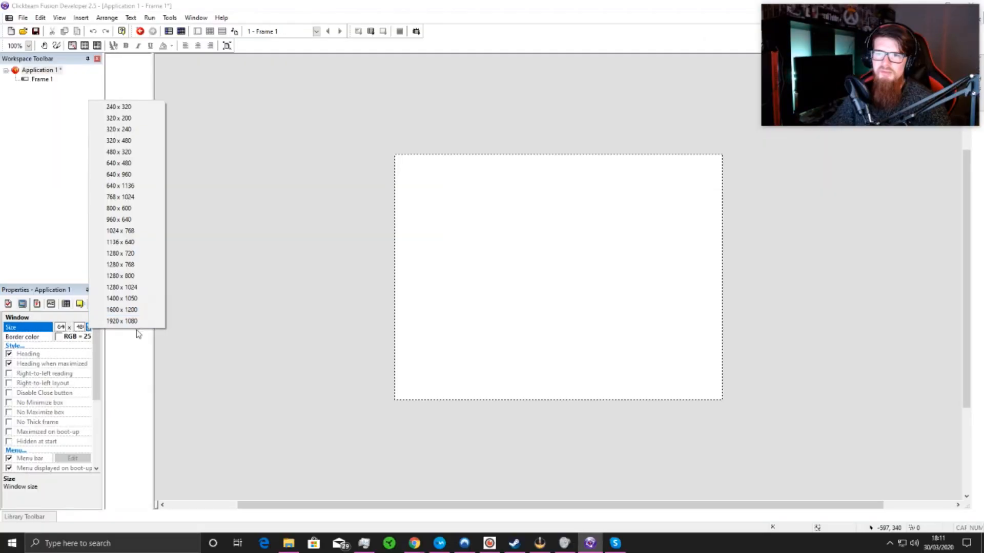
pyautogui.click(143, 321)
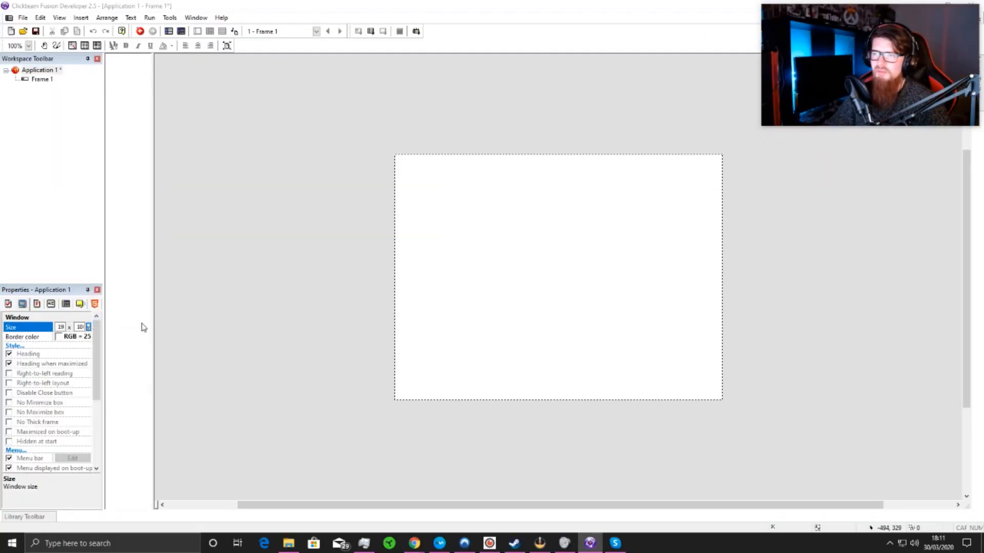
pyautogui.click(238, 228)
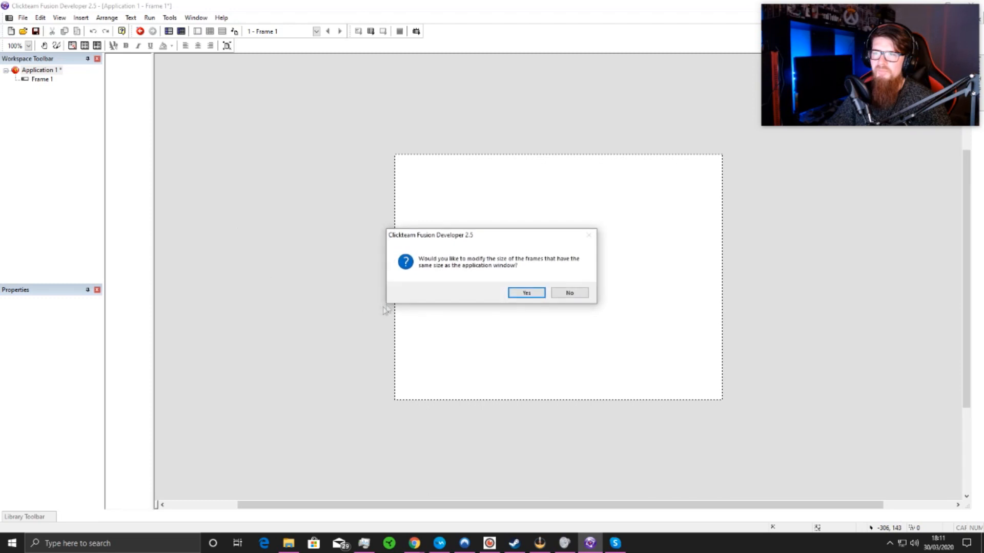
pyautogui.click(516, 293)
# Step: Zoom the frame editor out to 50% and look over the whole enlarged frame
pyautogui.moveTo(467, 505); pyautogui.dragTo(569, 504)
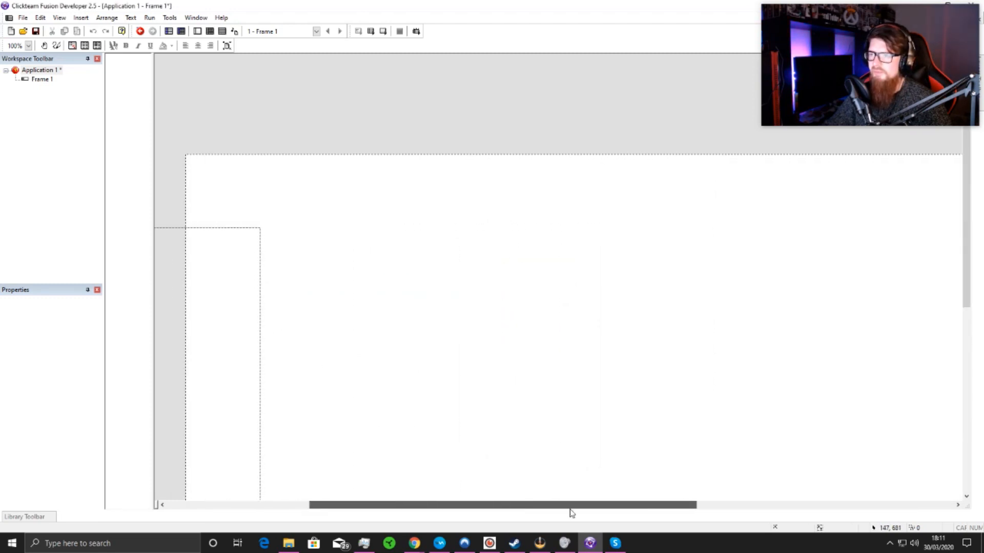
pyautogui.scroll(-1, 428, 308)
pyautogui.click(28, 46)
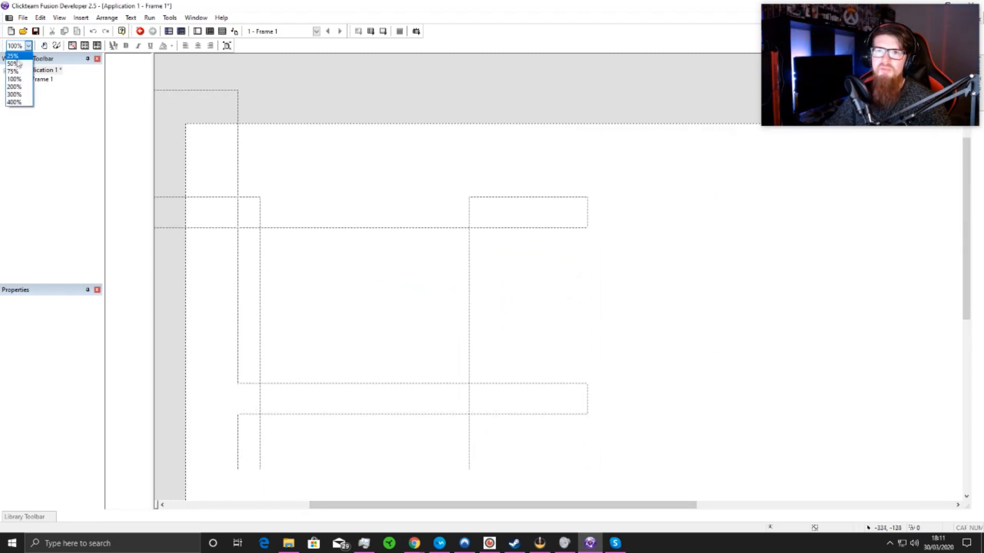
pyautogui.click(16, 68)
pyautogui.moveTo(425, 505); pyautogui.dragTo(487, 504)
pyautogui.scroll(-1, 485, 400)
pyautogui.scroll(1, 485, 400)
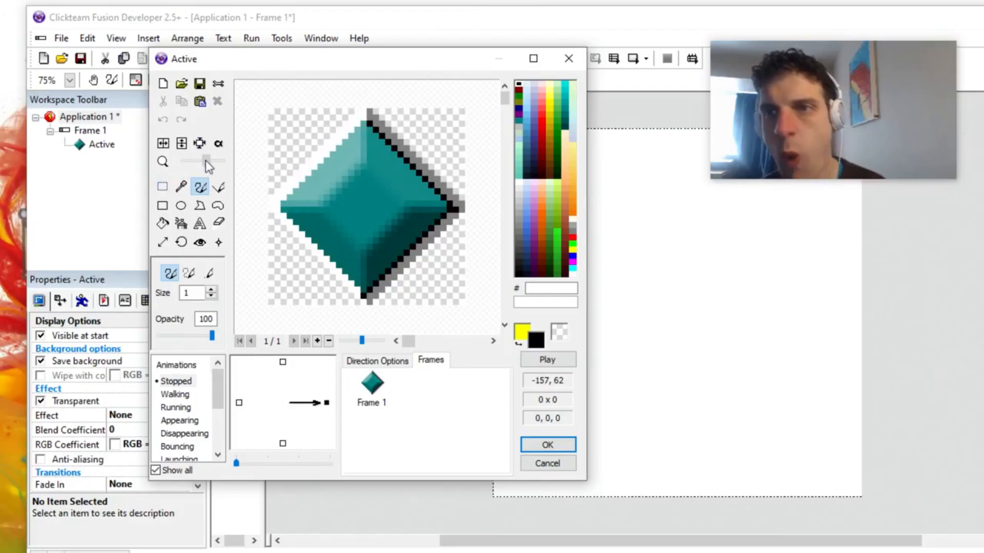
# Step: Clear the Active object's default image and draw a large filled circle in dark green (006F00)
pyautogui.click(163, 84)
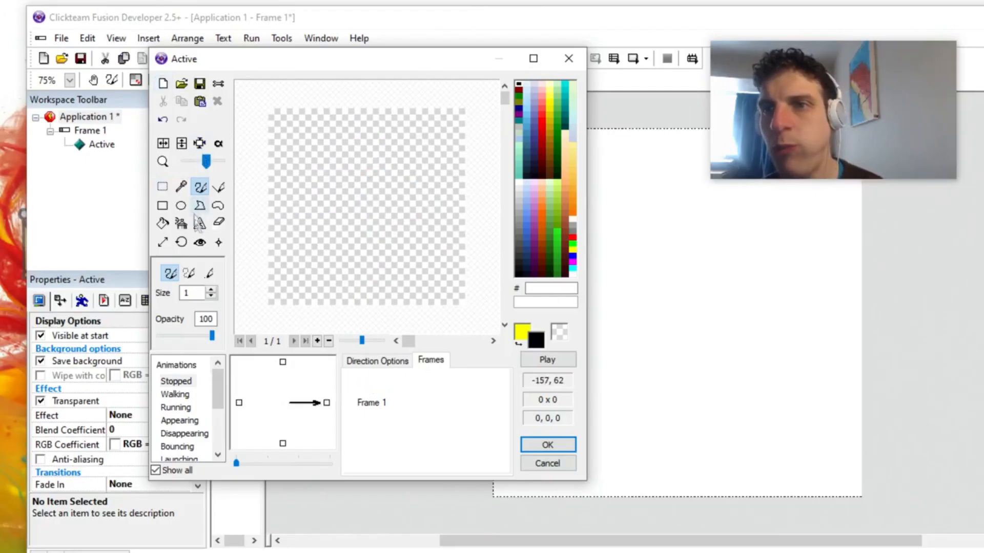
pyautogui.click(181, 206)
pyautogui.rightClick(557, 139)
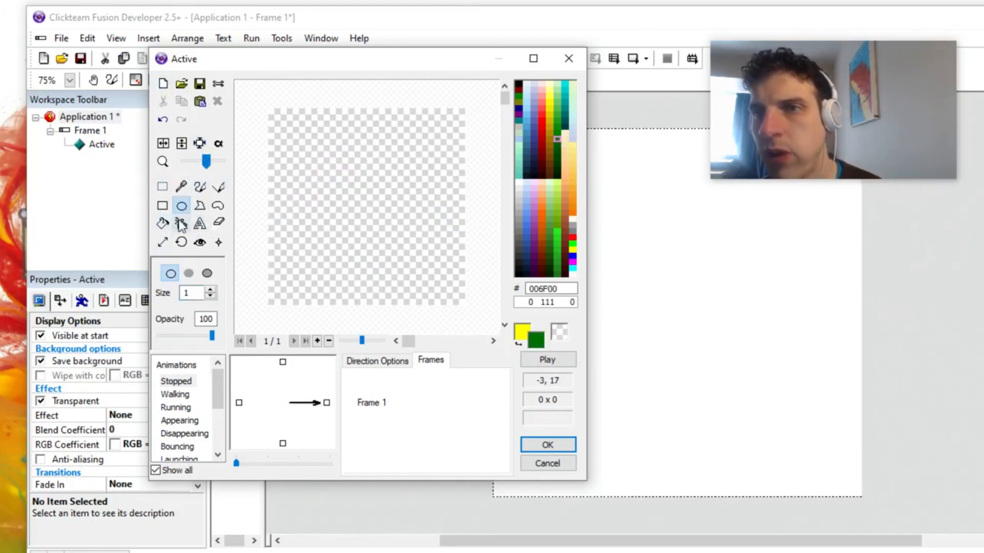
pyautogui.click(188, 274)
pyautogui.moveTo(298, 138); pyautogui.dragTo(442, 282)
# Step: Draw virus-like spikes all around the green circle with the freehand pen at size 2
pyautogui.click(201, 187)
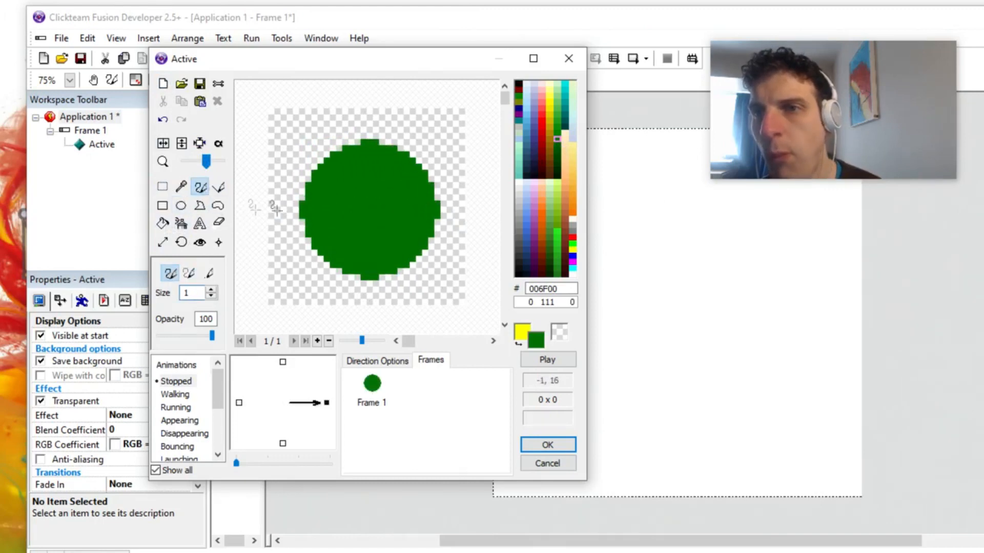
pyautogui.click(210, 289)
pyautogui.moveTo(282, 190)
pyautogui.mouseDown()
pyautogui.moveTo(281, 172)
pyautogui.moveTo(313, 184)
pyautogui.moveTo(313, 130)
pyautogui.moveTo(322, 153)
pyautogui.moveTo(331, 134)
pyautogui.moveTo(370, 121)
pyautogui.moveTo(414, 154)
pyautogui.moveTo(407, 132)
pyautogui.moveTo(453, 186)
pyautogui.mouseUp()
pyautogui.moveTo(439, 231)
pyautogui.mouseDown()
pyautogui.moveTo(428, 236)
pyautogui.moveTo(455, 232)
pyautogui.moveTo(428, 255)
pyautogui.moveTo(430, 277)
pyautogui.moveTo(392, 277)
pyautogui.moveTo(382, 294)
pyautogui.moveTo(320, 284)
pyautogui.mouseUp()
pyautogui.moveTo(308, 247)
pyautogui.mouseDown()
pyautogui.moveTo(300, 259)
pyautogui.moveTo(276, 215)
pyautogui.moveTo(302, 214)
pyautogui.mouseUp()
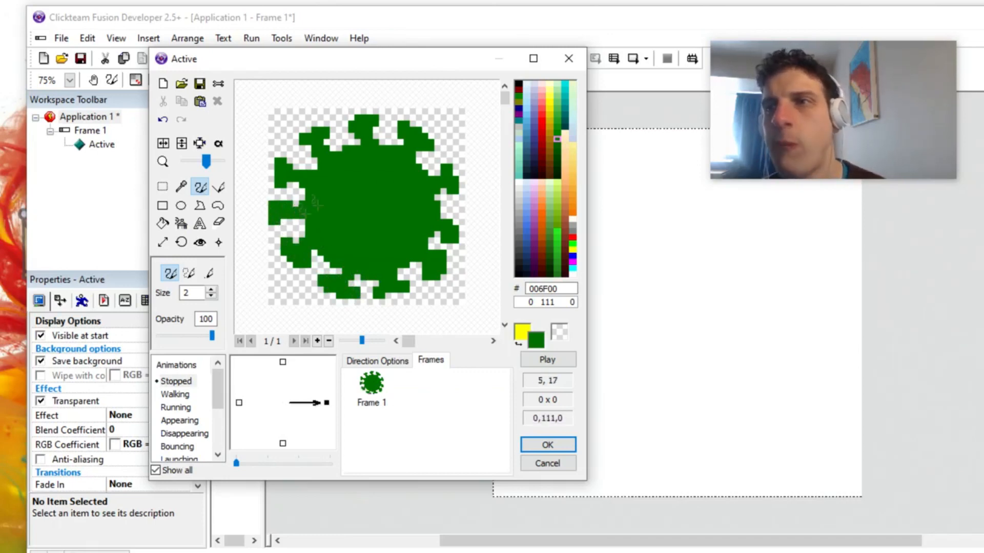
# Step: Shade patches inside the green body with a darker green (005F00)
pyautogui.click(557, 146)
pyautogui.moveTo(339, 182)
pyautogui.mouseDown()
pyautogui.moveTo(324, 165)
pyautogui.moveTo(331, 160)
pyautogui.moveTo(387, 149)
pyautogui.moveTo(395, 154)
pyautogui.moveTo(379, 168)
pyautogui.moveTo(430, 181)
pyautogui.moveTo(428, 163)
pyautogui.moveTo(431, 197)
pyautogui.mouseUp()
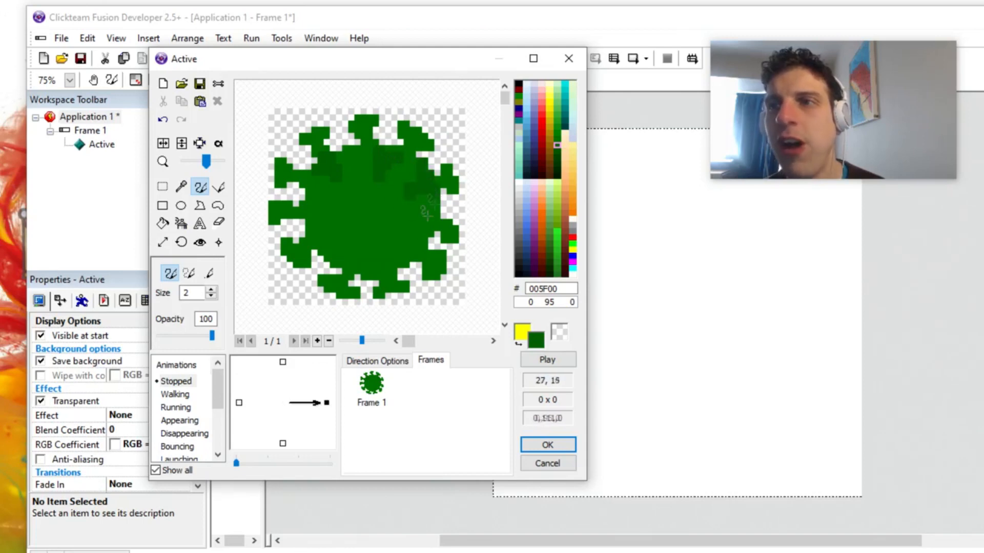
pyautogui.moveTo(406, 231); pyautogui.dragTo(416, 242)
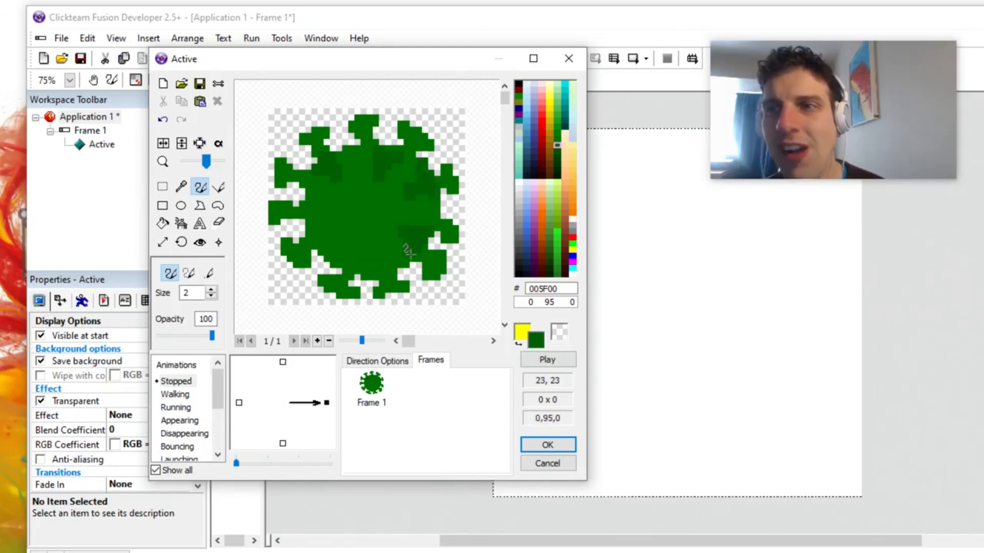
pyautogui.moveTo(357, 250); pyautogui.dragTo(353, 251)
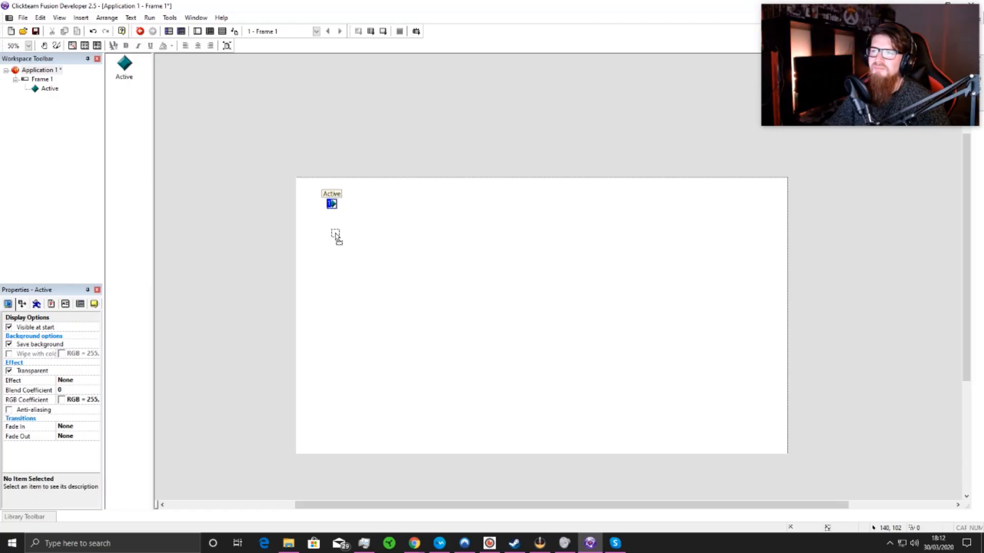
# Step: Move the Active object in the 1920 x 1080 frame to about 501, 429 and open its image for editing
pyautogui.moveTo(335, 235); pyautogui.dragTo(336, 234)
pyautogui.click(377, 229)
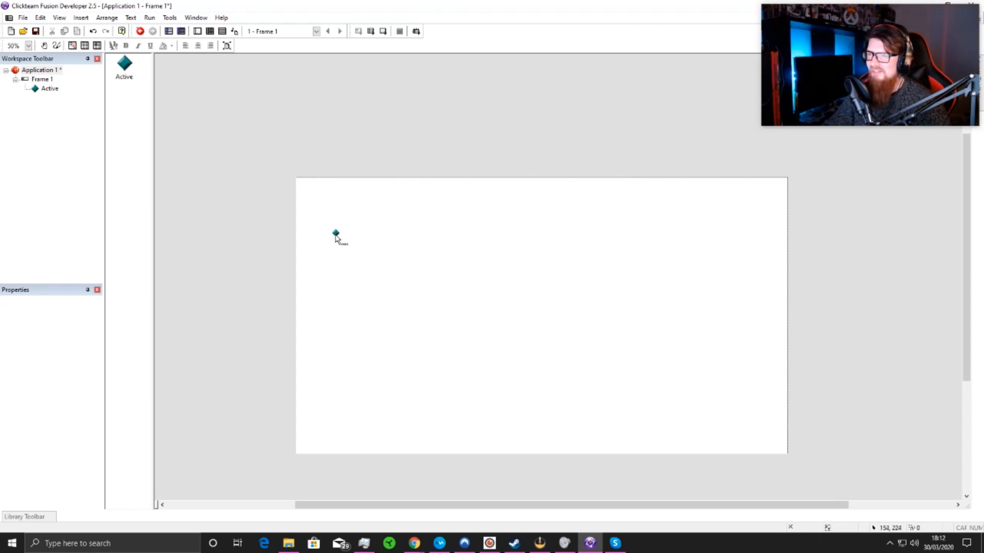
pyautogui.moveTo(337, 236); pyautogui.dragTo(428, 293)
pyautogui.doubleClick(430, 293)
pyautogui.scroll(3, 473, 267)
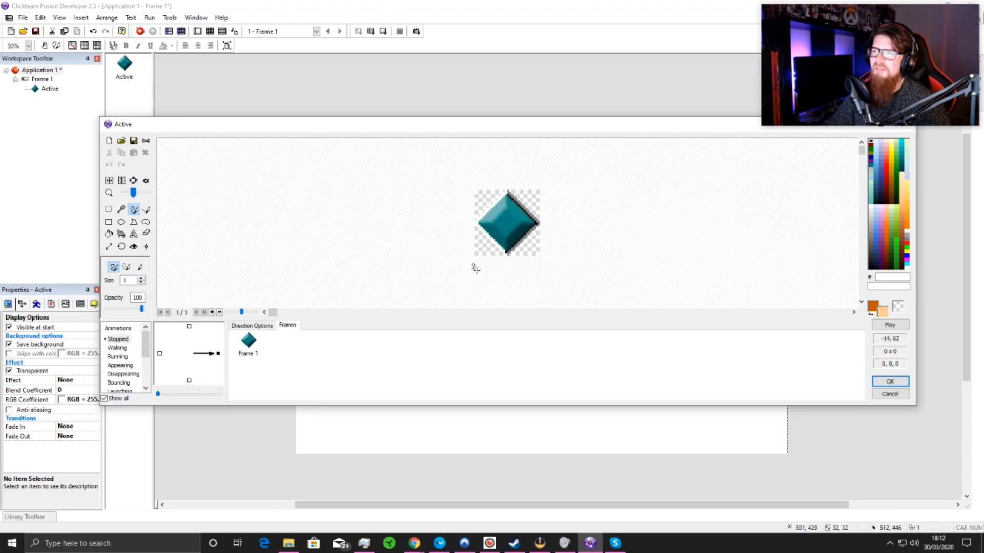
# Step: Clear the Active object's default image and outline a head, body and legs as stacked rectangles in orange (C35700)
pyautogui.click(109, 141)
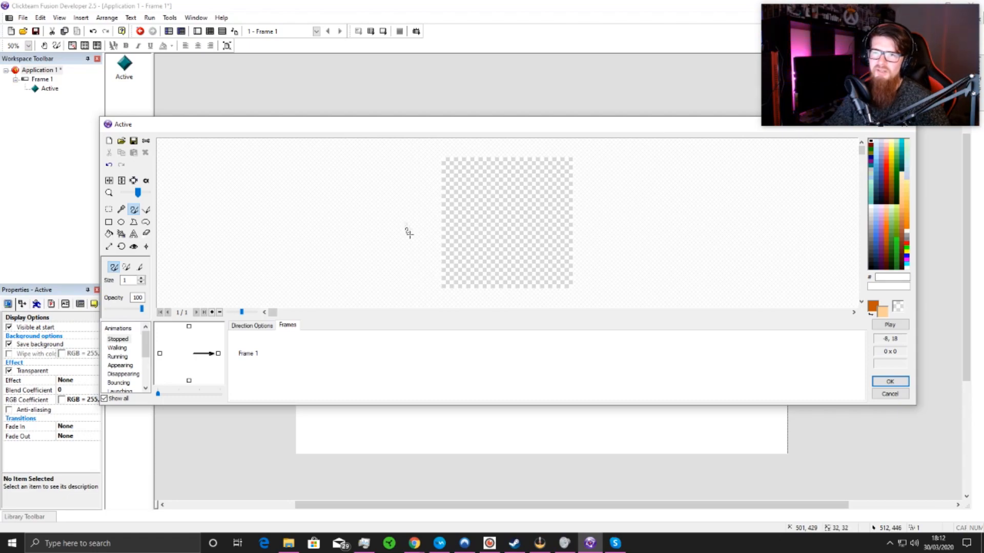
pyautogui.moveTo(396, 126); pyautogui.dragTo(391, 201)
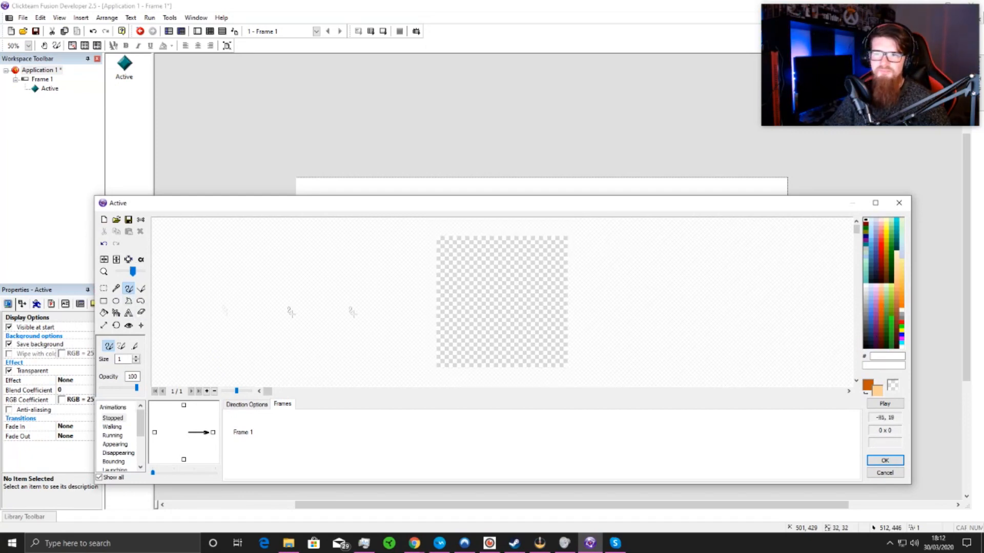
pyautogui.click(881, 315)
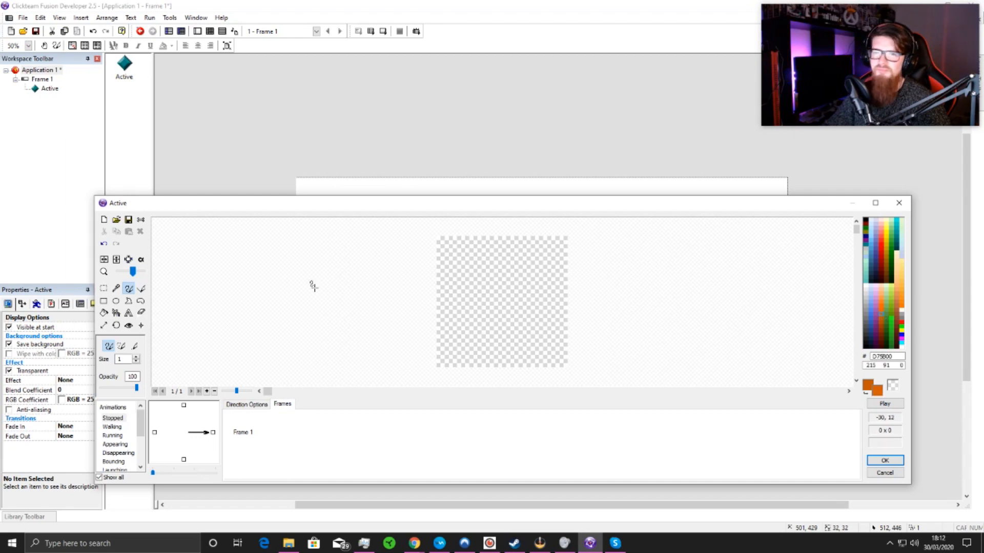
pyautogui.scroll(1, 313, 287)
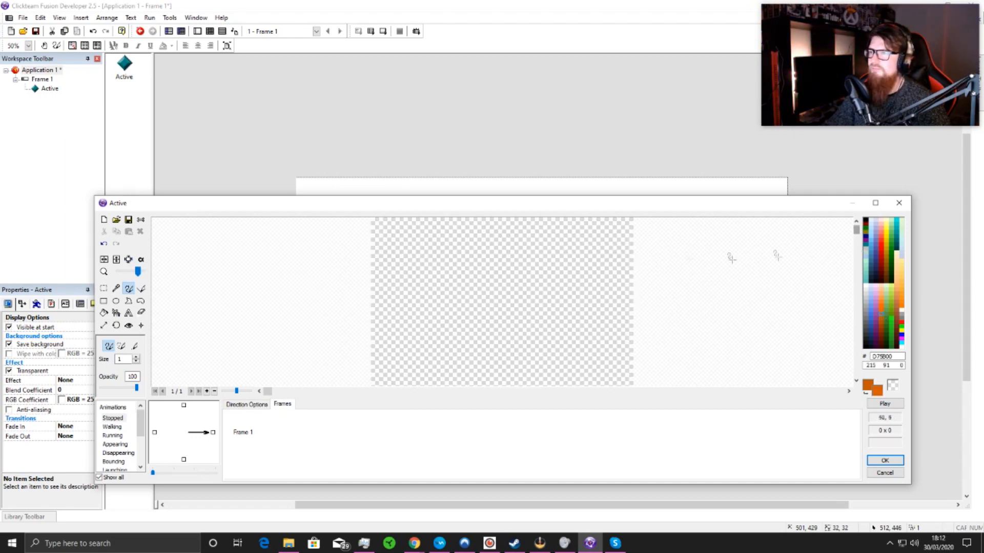
pyautogui.scroll(-1, 500, 262)
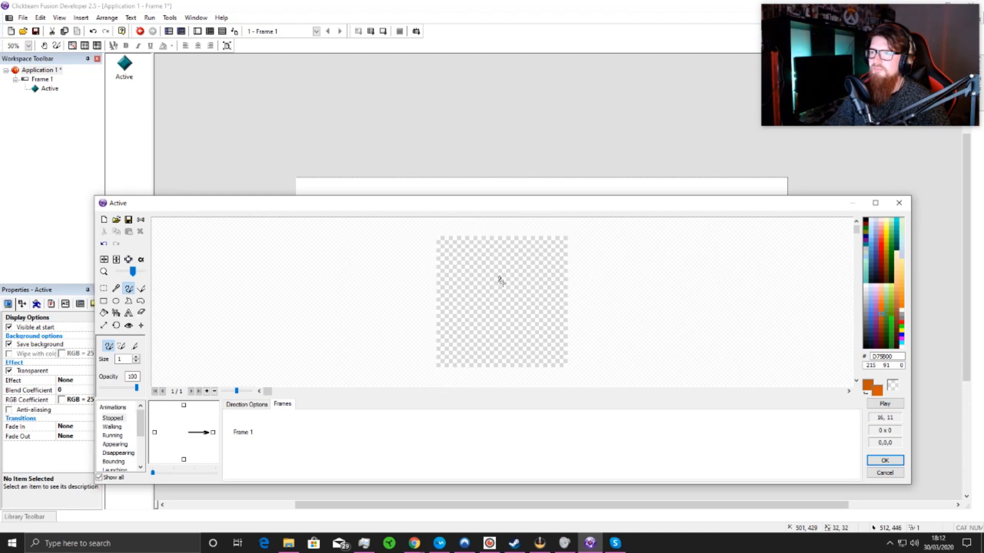
pyautogui.click(881, 320)
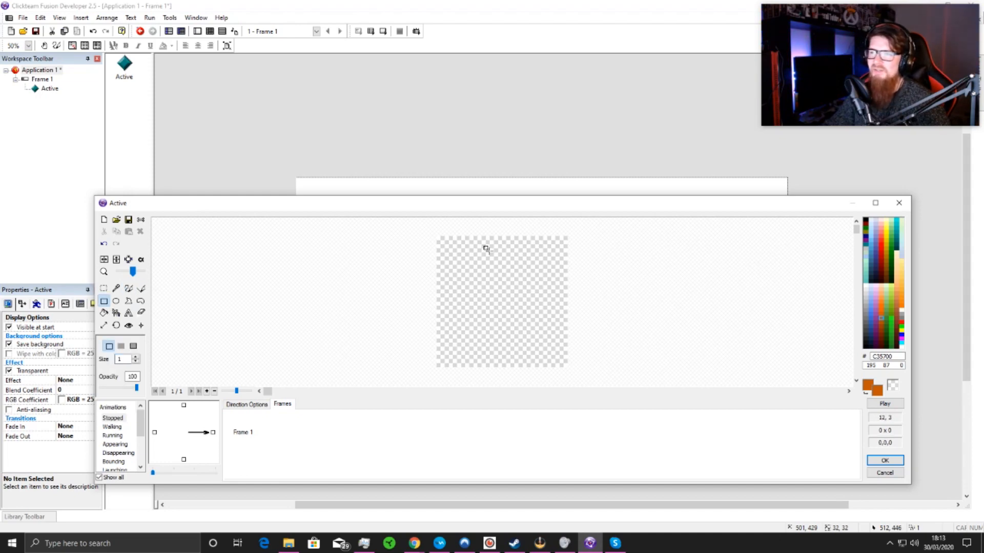
pyautogui.moveTo(482, 241); pyautogui.dragTo(536, 349)
pyautogui.scroll(-1, 584, 329)
pyautogui.scroll(1, 588, 328)
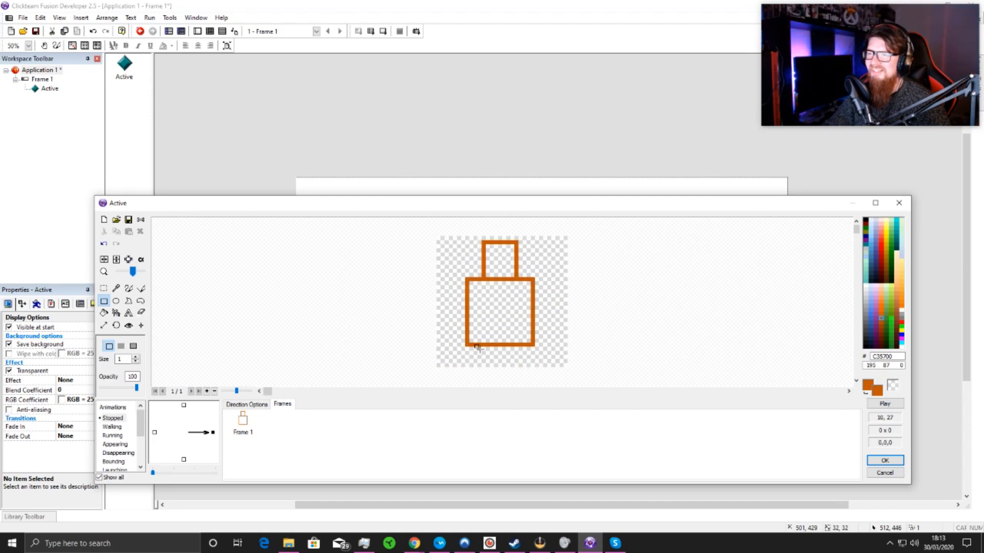
pyautogui.moveTo(474, 347); pyautogui.dragTo(528, 366)
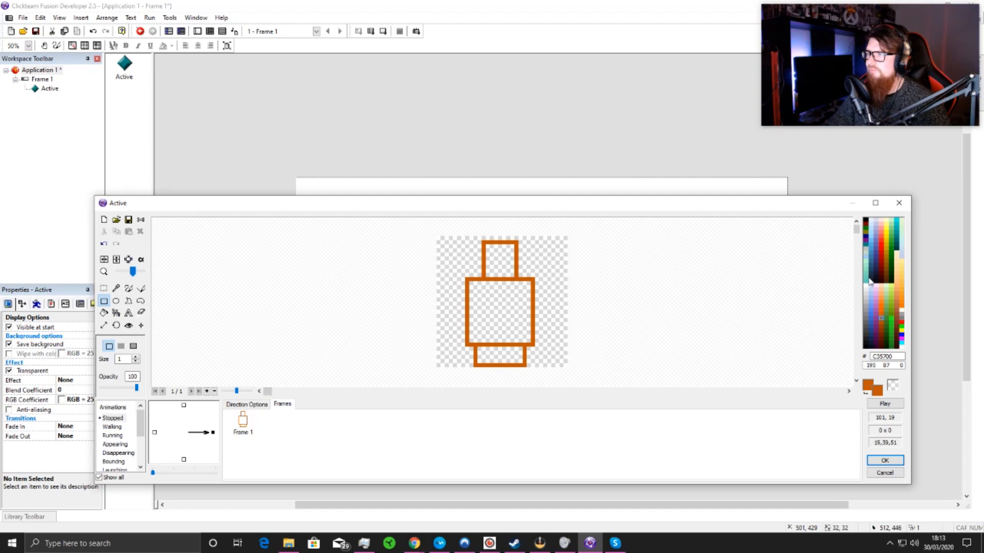
# Step: Draw a square visor inside the head outline and fill it with light blue (93D7FB)
pyautogui.rightClick(869, 242)
pyautogui.scroll(1, 529, 268)
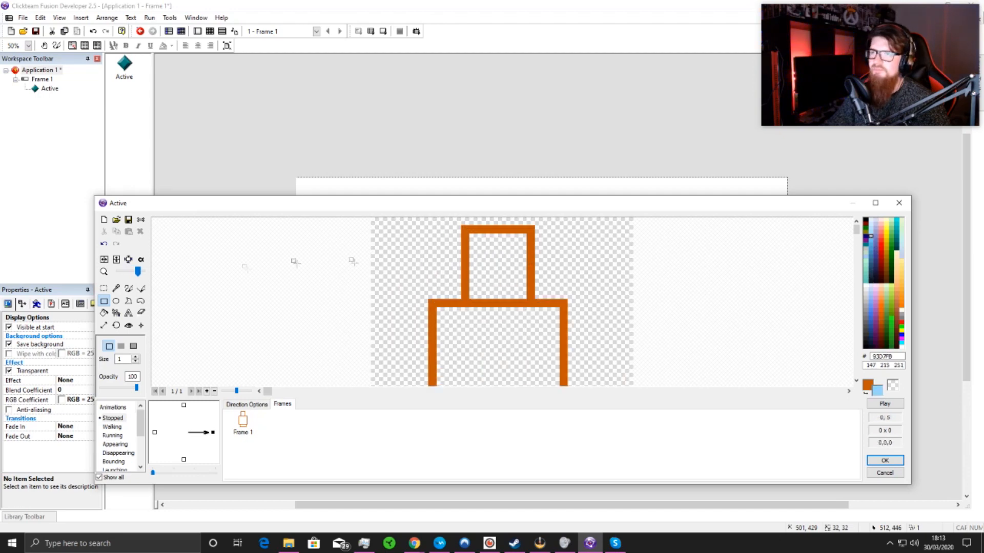
pyautogui.moveTo(480, 249); pyautogui.dragTo(521, 294, button='right')
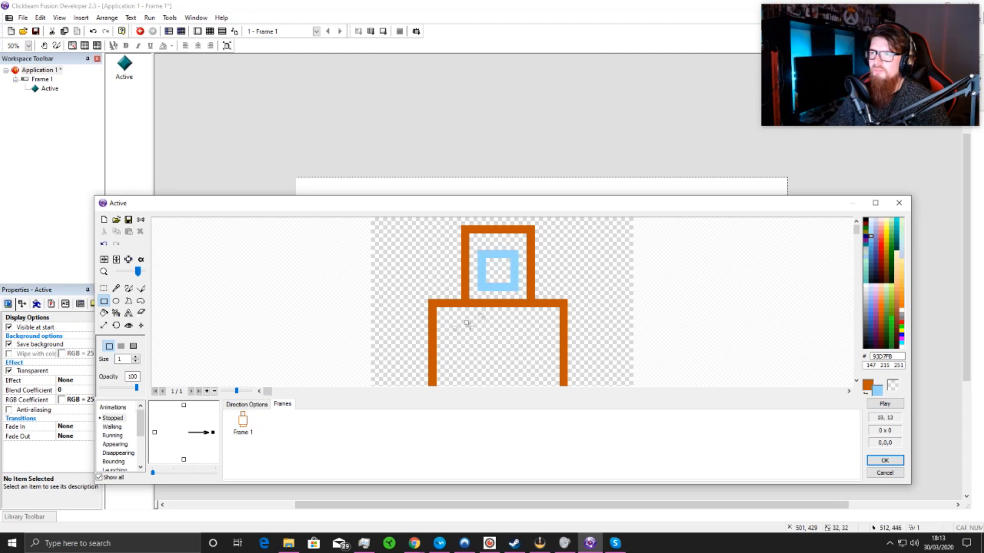
pyautogui.click(103, 313)
pyautogui.rightClick(487, 270)
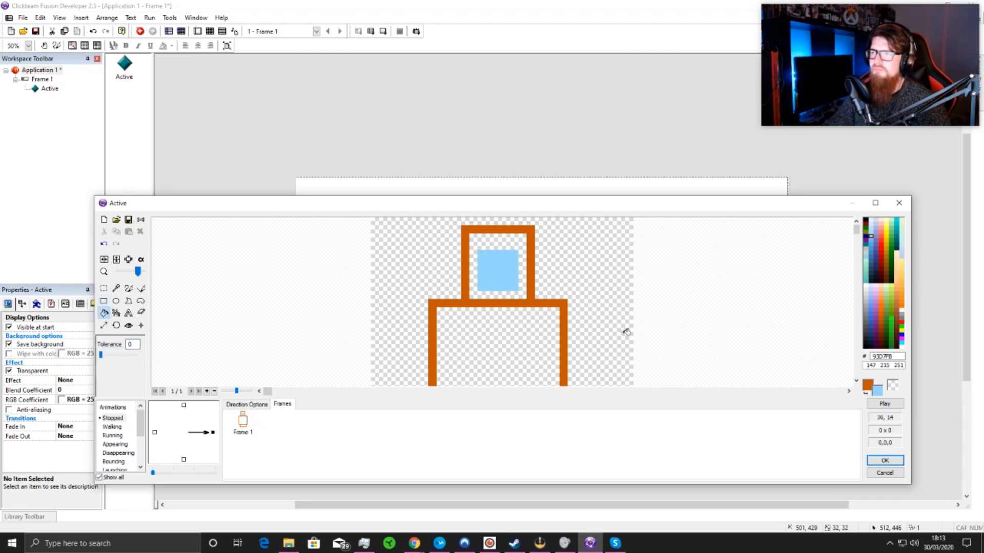
# Step: Extend the visor by one row at its top edge and paint a paler blue (BBE3FB) highlight in its upper-left corner
pyautogui.rightClick(874, 227)
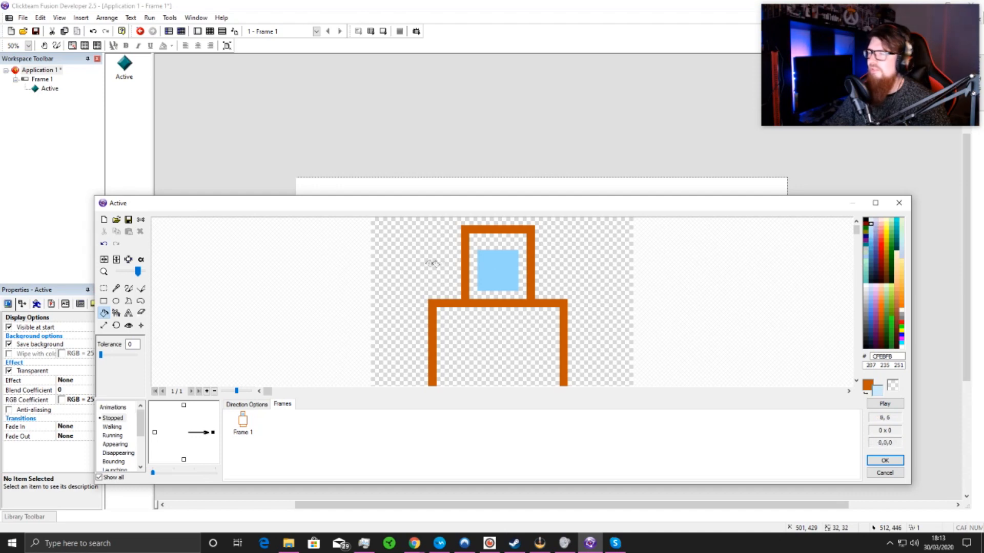
pyautogui.click(128, 290)
pyautogui.scroll(1, 477, 260)
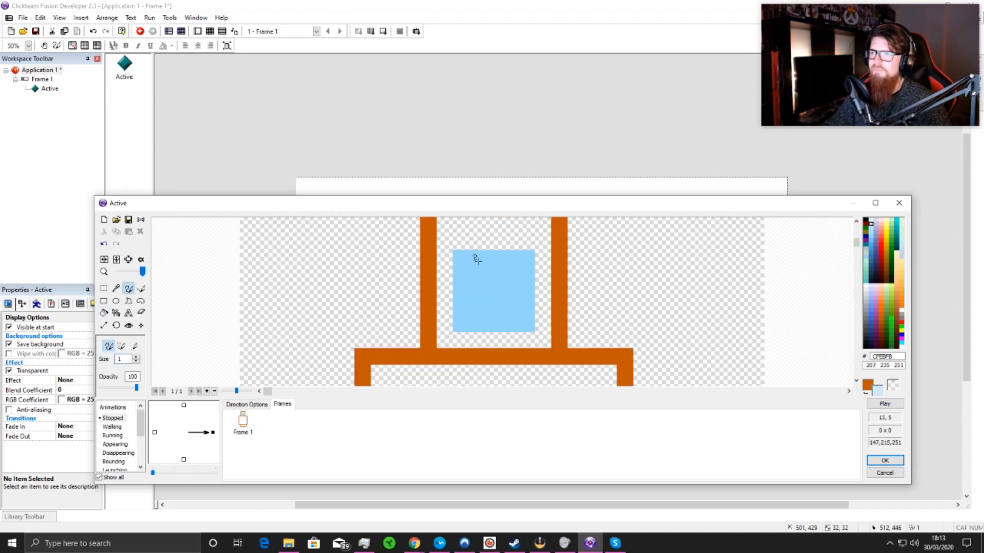
pyautogui.click(116, 289)
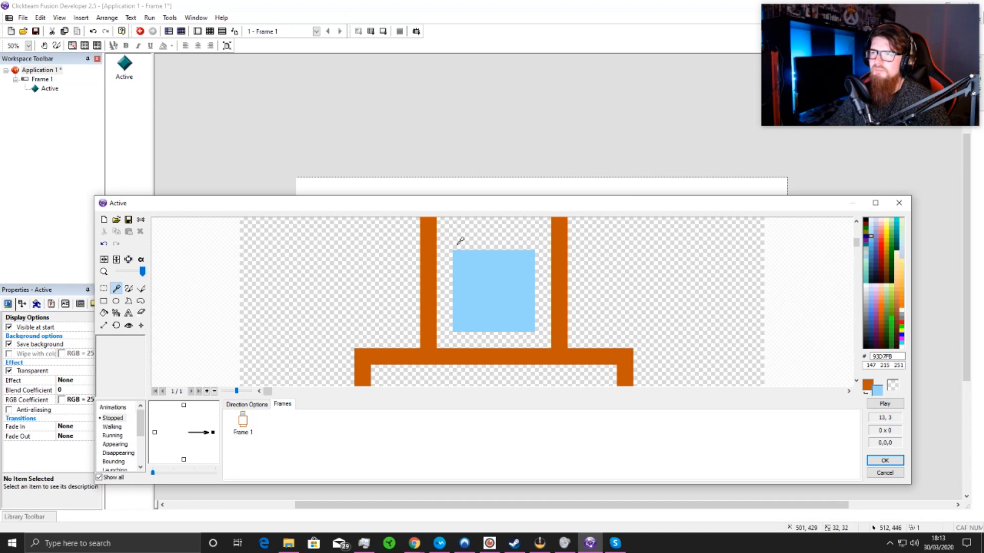
pyautogui.click(128, 288)
pyautogui.moveTo(453, 240); pyautogui.dragTo(523, 246)
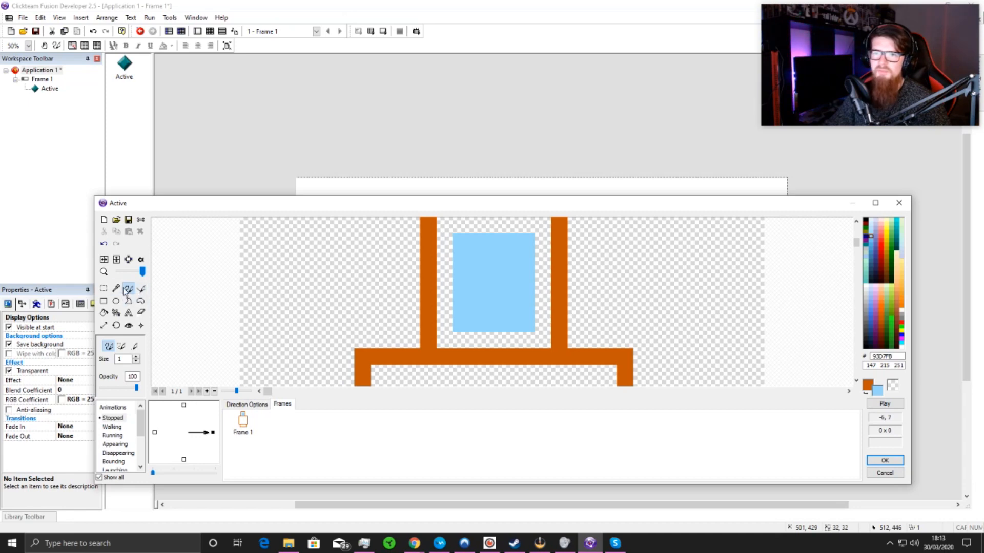
pyautogui.click(871, 228)
pyautogui.moveTo(462, 251); pyautogui.dragTo(466, 255)
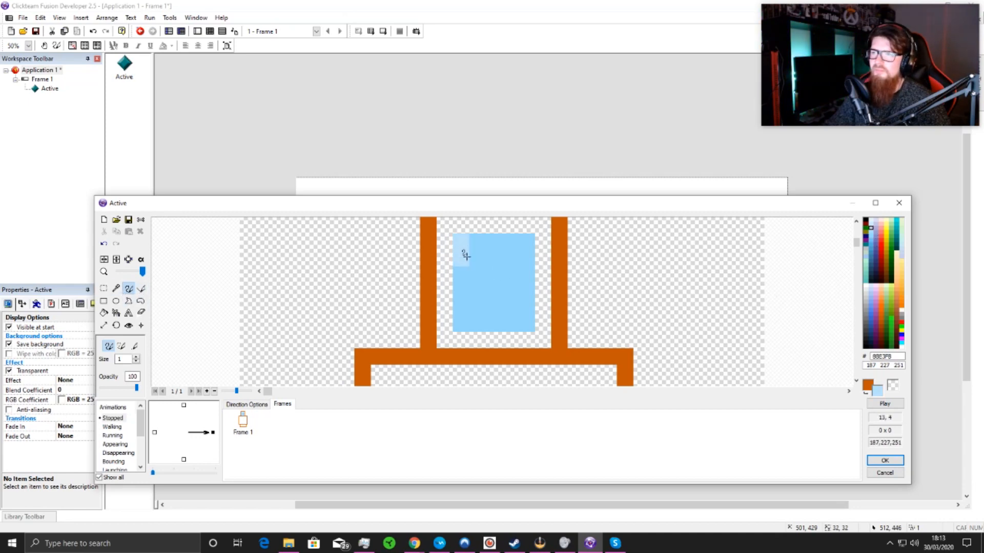
# Step: Brush the outline's orange (C35700) into the transparent gap between the visor and the head outline on all sides
pyautogui.click(117, 288)
pyautogui.click(426, 260)
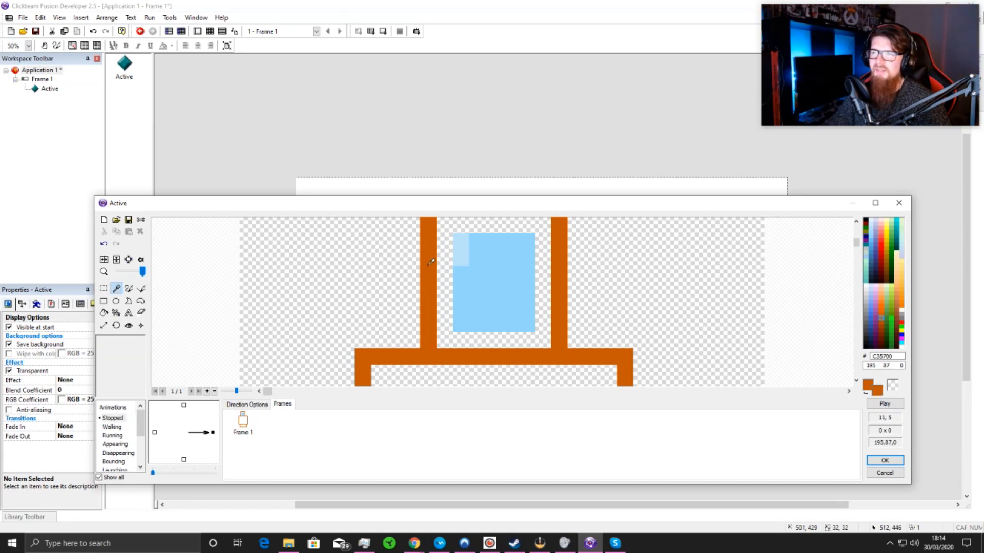
pyautogui.click(129, 288)
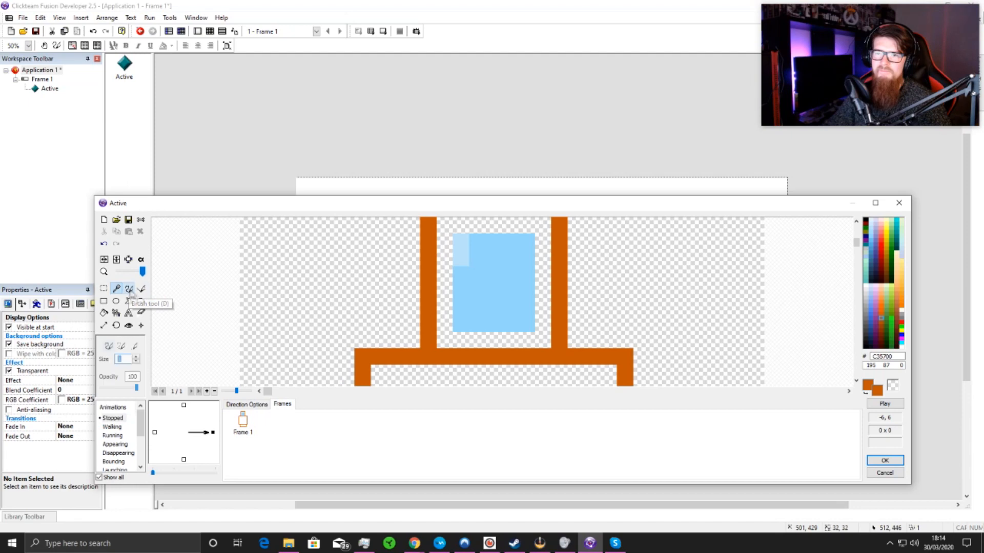
pyautogui.moveTo(435, 339); pyautogui.dragTo(538, 338)
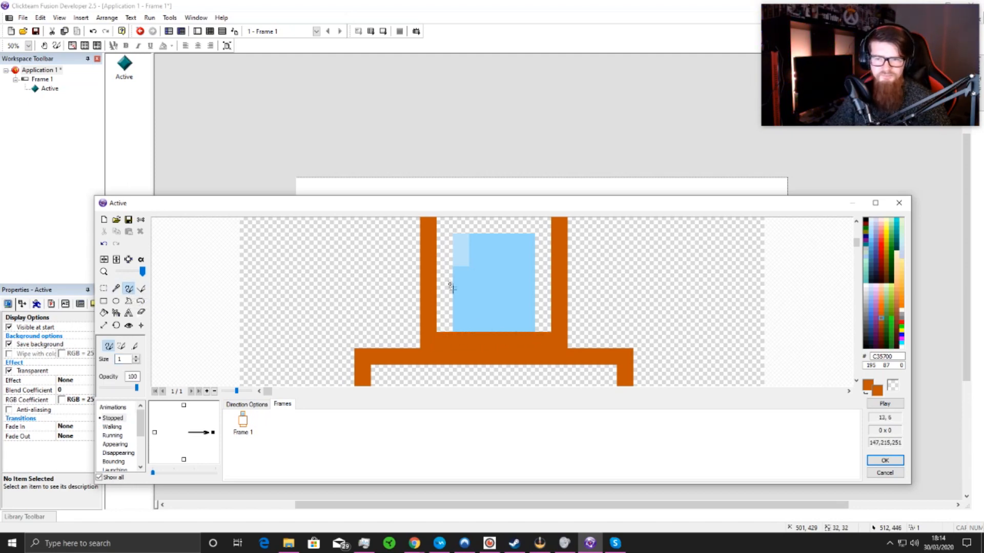
pyautogui.scroll(-1, 459, 266)
pyautogui.moveTo(472, 235); pyautogui.dragTo(471, 278)
pyautogui.moveTo(478, 235)
pyautogui.mouseDown()
pyautogui.moveTo(518, 237)
pyautogui.moveTo(523, 272)
pyautogui.mouseUp()
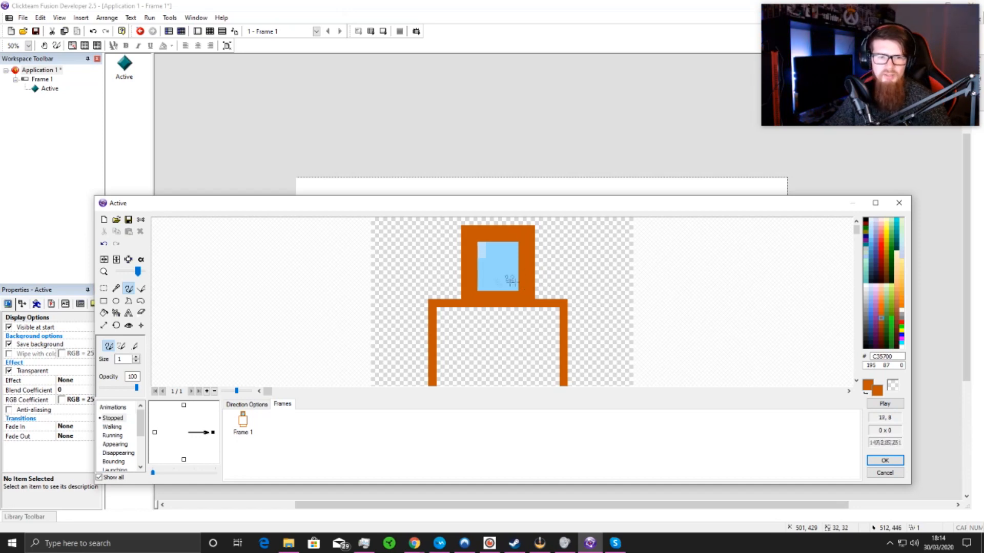
# Step: Draw two vertical arm lines inside the body in dark brown-orange (9B3B00), one near each side
pyautogui.scroll(-1, 476, 350)
pyautogui.scroll(1, 475, 349)
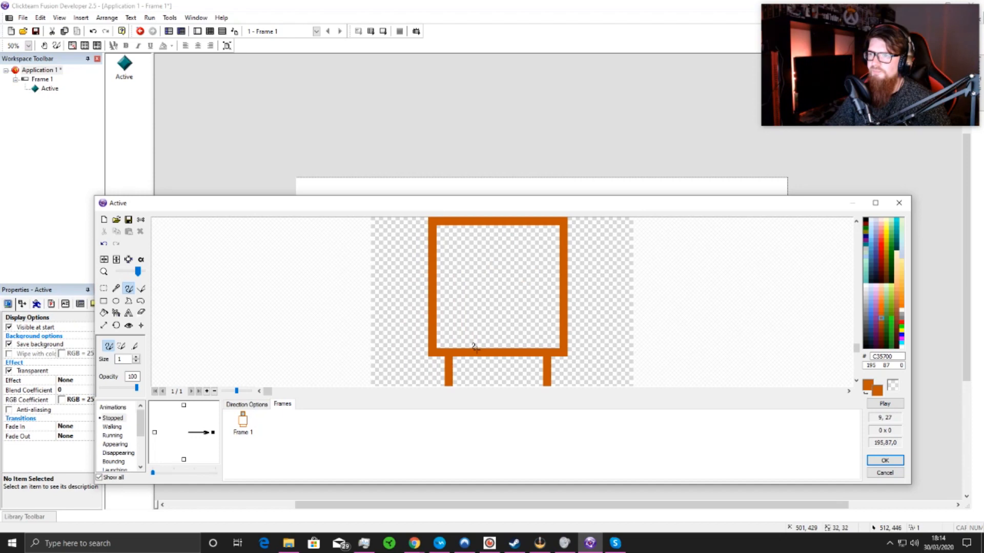
pyautogui.click(116, 289)
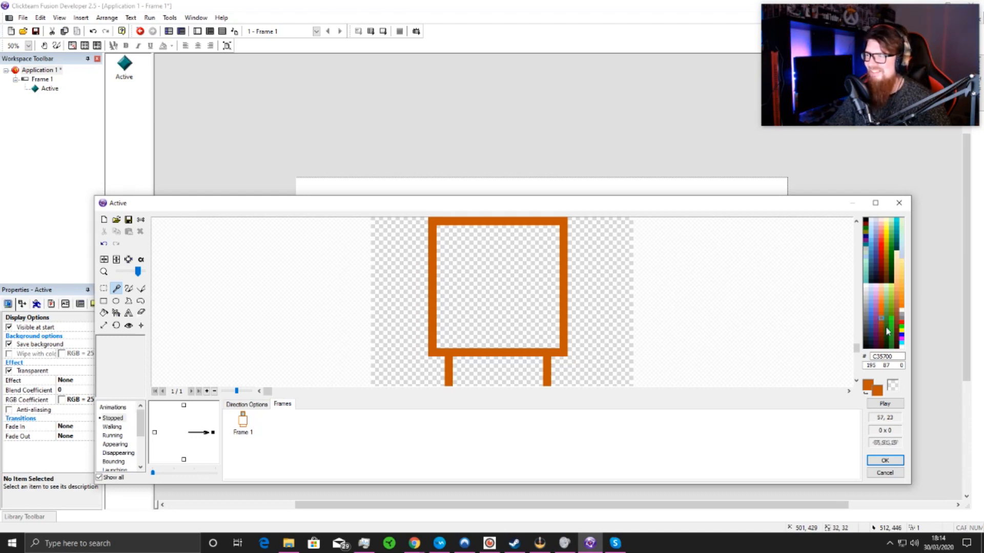
pyautogui.click(881, 327)
pyautogui.click(141, 288)
pyautogui.moveTo(456, 346); pyautogui.dragTo(458, 276)
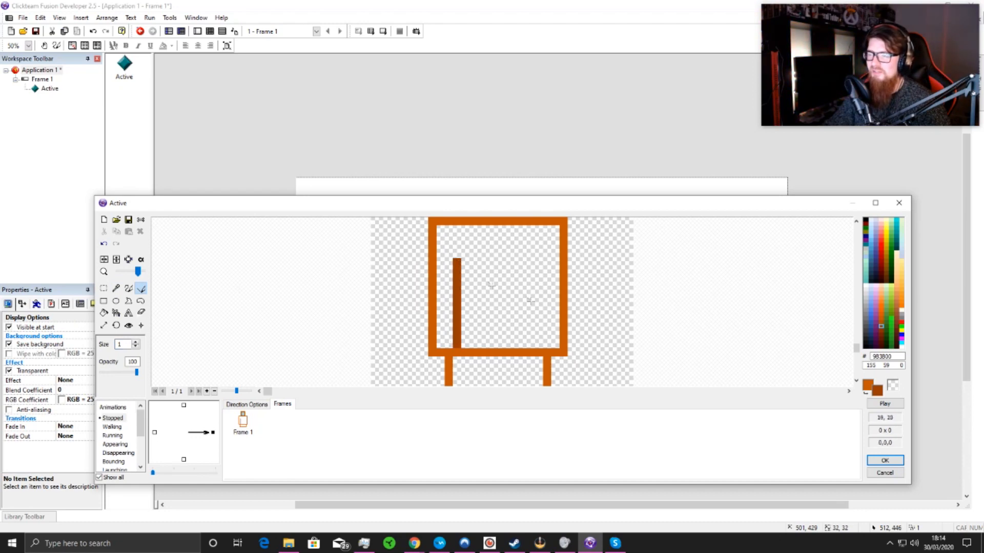
pyautogui.moveTo(535, 344); pyautogui.dragTo(541, 264)
pyautogui.scroll(1, 455, 291)
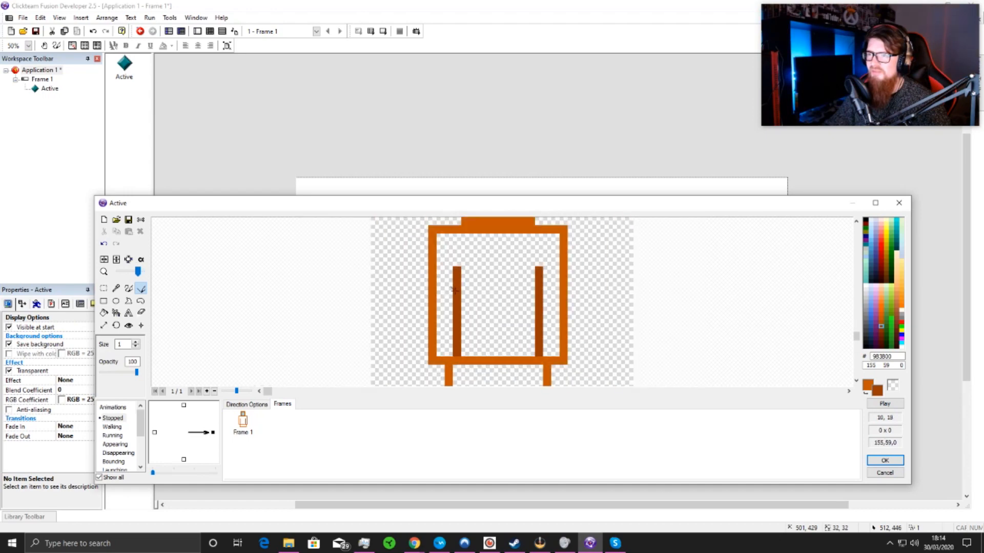
# Step: Fill the body interior with the outline's orange (C35700)
pyautogui.click(116, 289)
pyautogui.click(432, 296)
pyautogui.click(104, 313)
pyautogui.click(492, 331)
pyautogui.scroll(-2, 492, 330)
pyautogui.scroll(1, 492, 331)
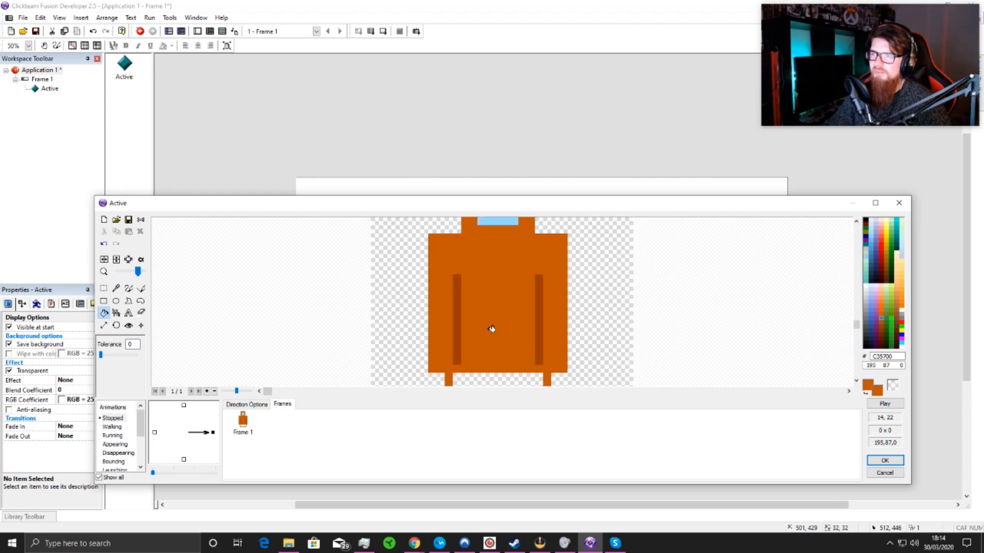
# Step: Draw a vertical dividing line down the middle of the leg rectangle in the arm lines' darker colour (9B3B00)
pyautogui.scroll(-1, 756, 330)
pyautogui.scroll(1, 486, 375)
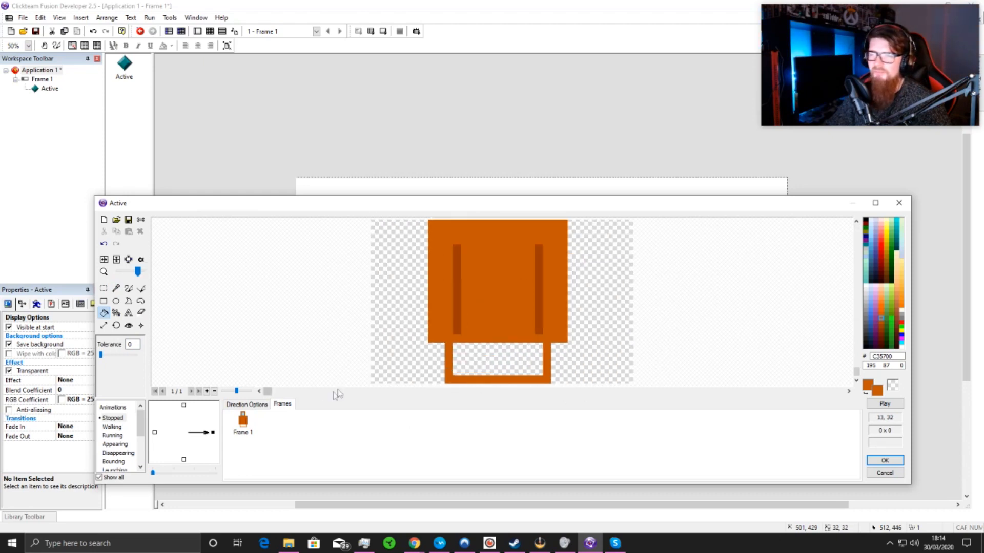
pyautogui.click(117, 288)
pyautogui.click(454, 290)
pyautogui.click(141, 288)
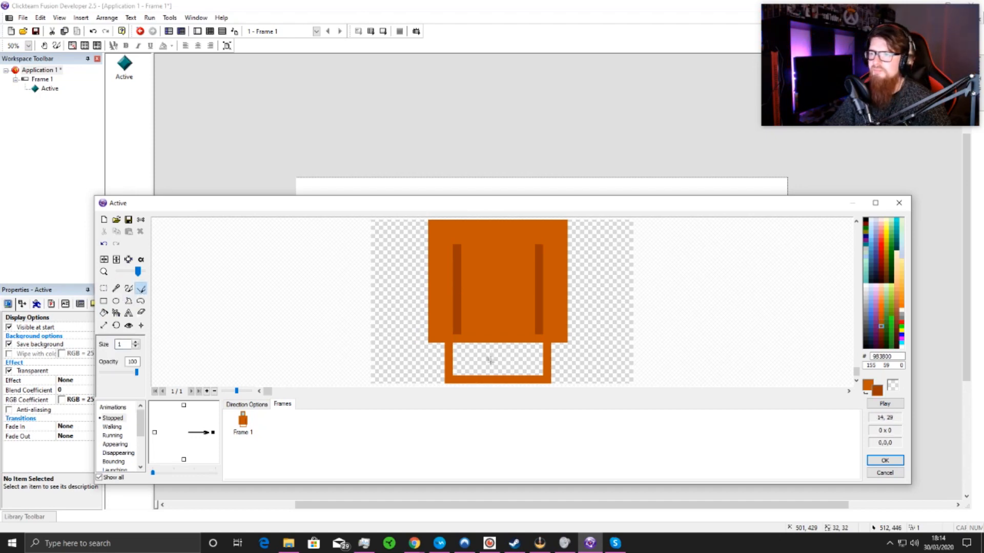
pyautogui.moveTo(494, 348); pyautogui.dragTo(498, 382)
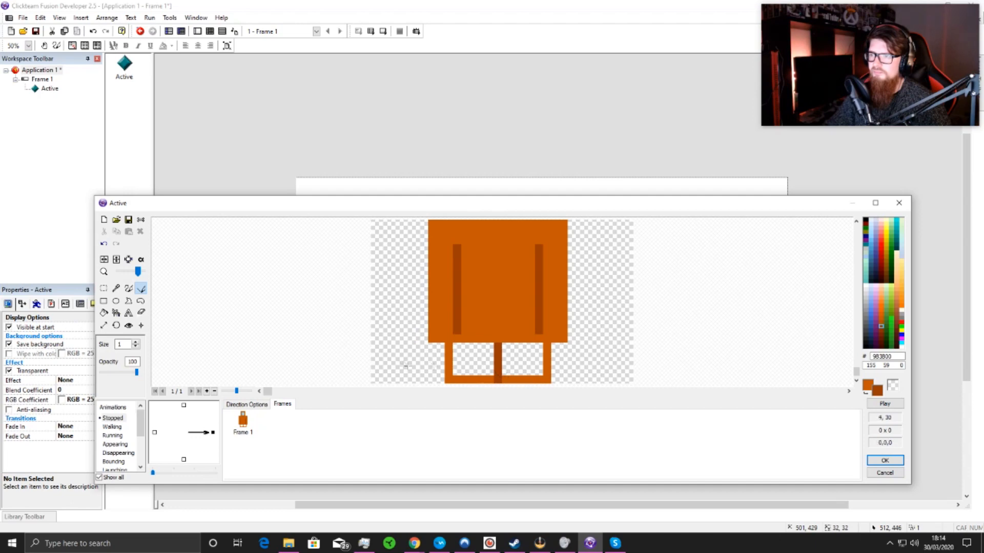
# Step: Fill both legs, on either side of the dividing line, with the suit's orange (C35700)
pyautogui.click(104, 313)
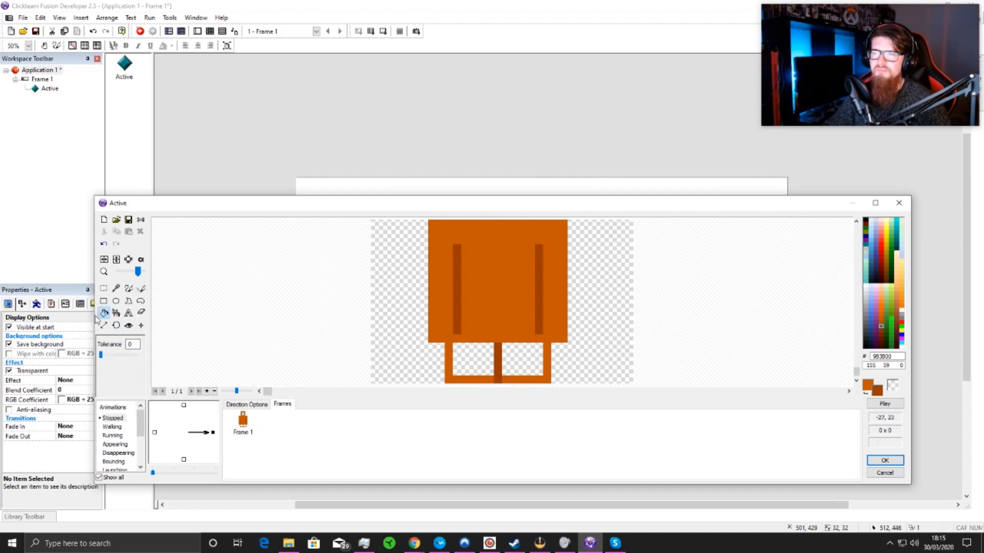
pyautogui.click(116, 289)
pyautogui.click(448, 314)
pyautogui.click(104, 313)
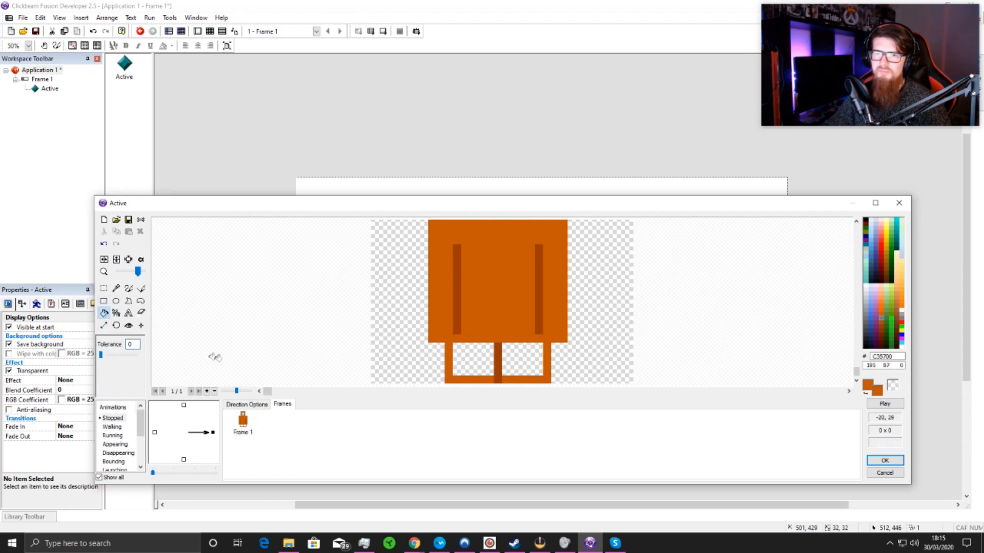
pyautogui.click(475, 361)
pyautogui.click(540, 358)
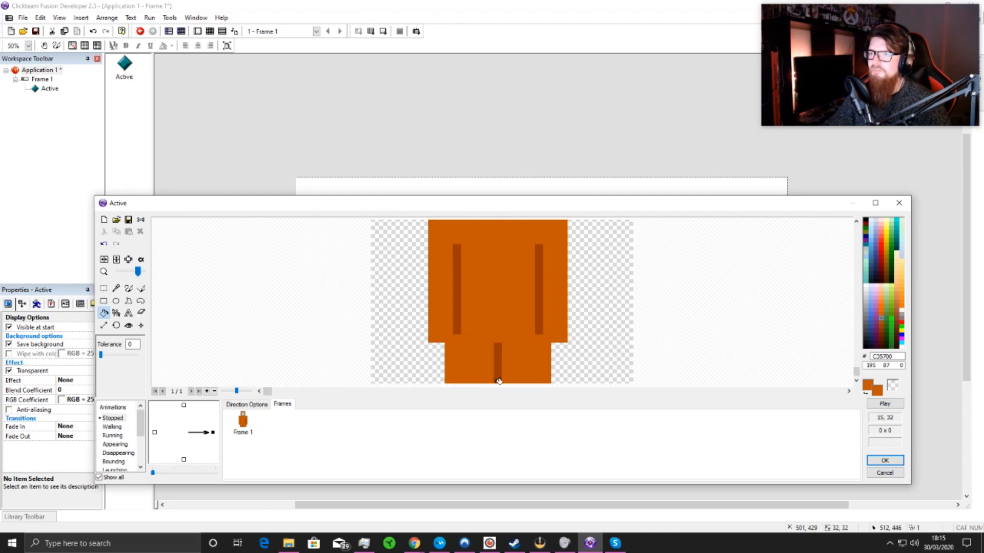
# Step: Draw near-black (0F0F0F) shoes two pixels high at the base of the legs, with soles slightly wider than the legs
pyautogui.rightClick(866, 343)
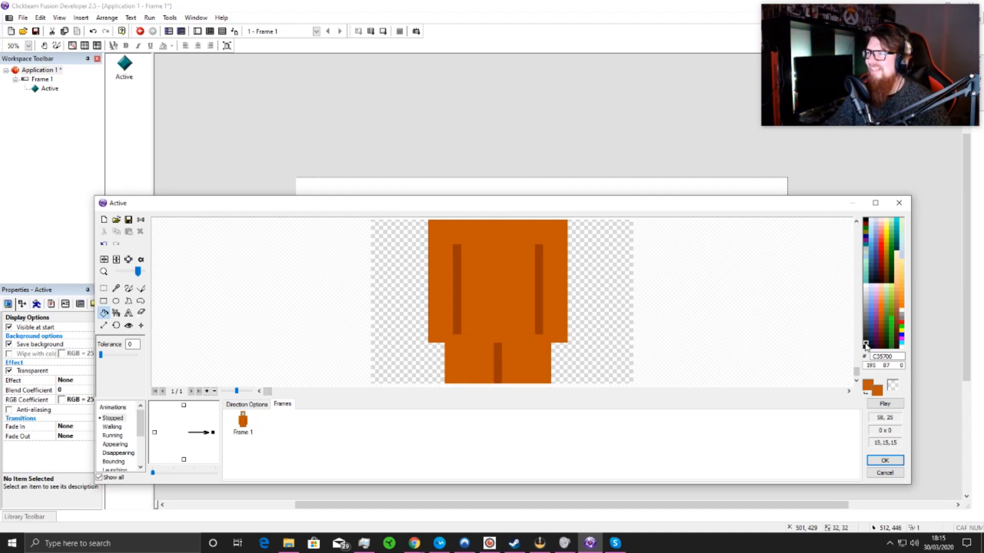
pyautogui.click(141, 288)
pyautogui.moveTo(438, 379); pyautogui.dragTo(564, 379)
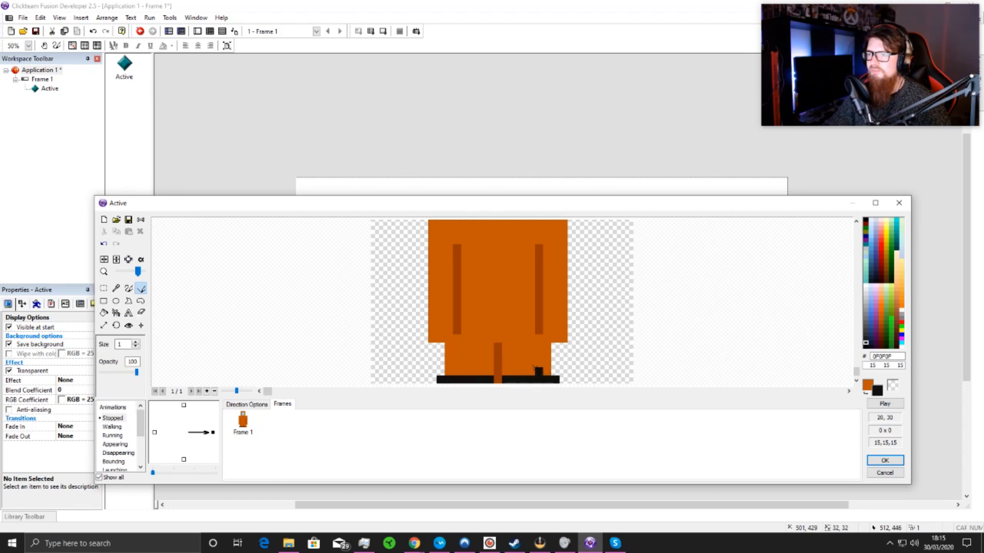
pyautogui.moveTo(546, 370); pyautogui.dragTo(447, 369)
pyautogui.scroll(-1, 471, 338)
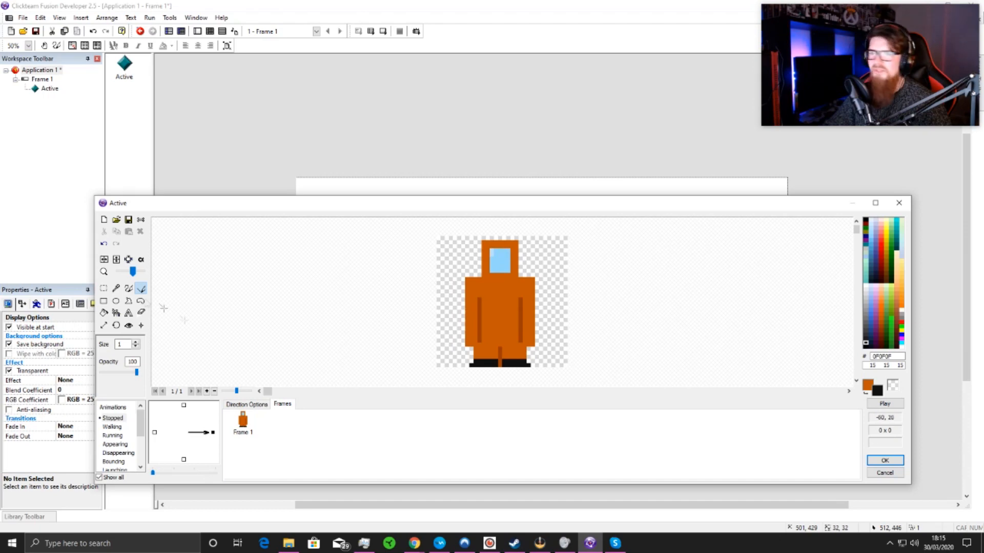
# Step: Draw near-black (0F0F0F) gloves, three pixels wide and two pixels high, at the ends of both arms
pyautogui.click(128, 289)
pyautogui.scroll(1, 483, 352)
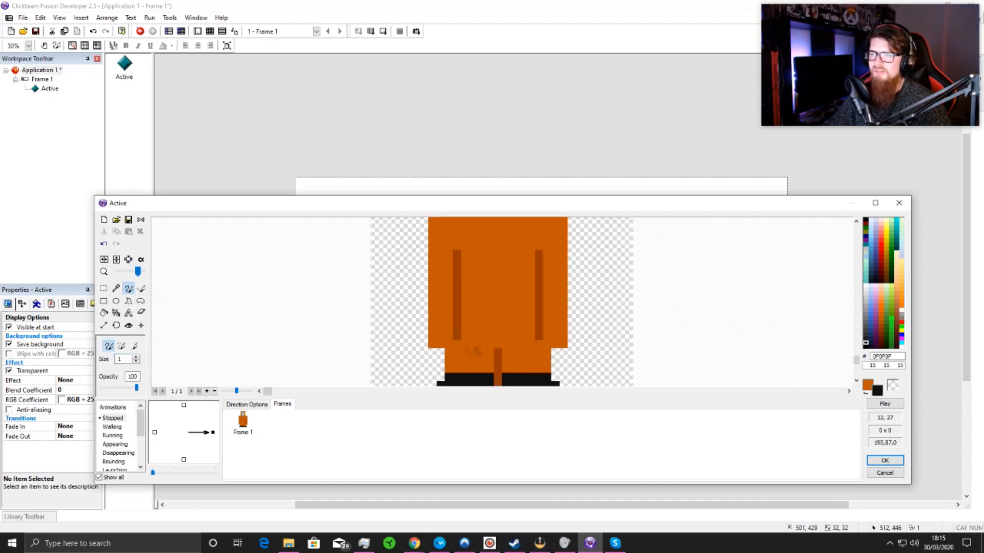
pyautogui.moveTo(431, 342)
pyautogui.mouseDown()
pyautogui.moveTo(443, 338)
pyautogui.moveTo(433, 336)
pyautogui.mouseUp()
pyautogui.moveTo(546, 344); pyautogui.dragTo(553, 342)
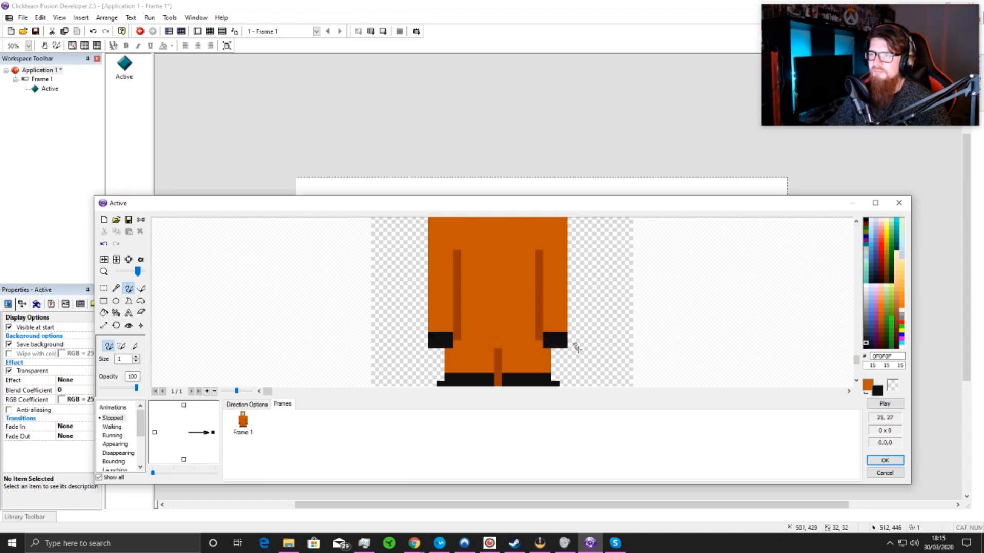
pyautogui.scroll(-1, 574, 349)
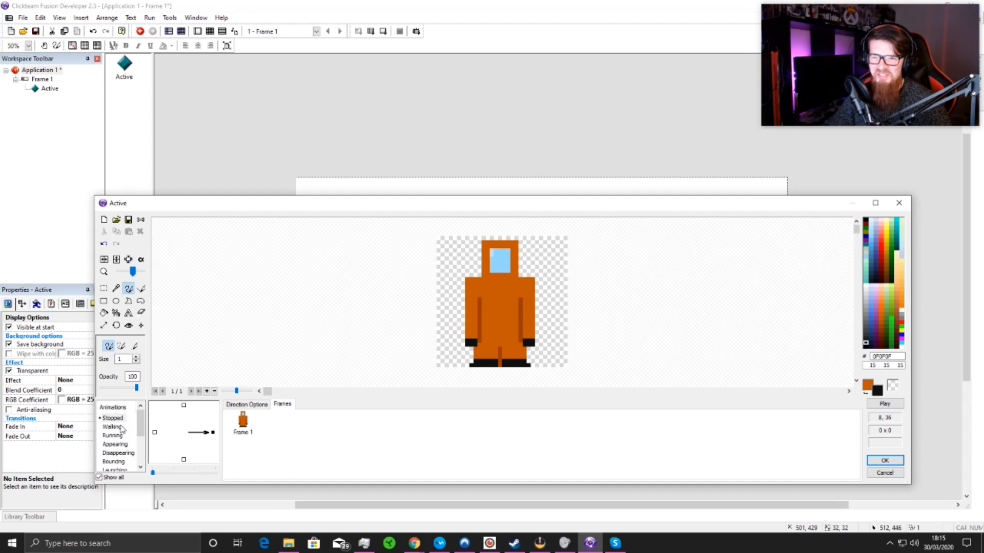
# Step: Copy the character frame from the Stopped animation and paste it into the Walking animation
pyautogui.click(113, 427)
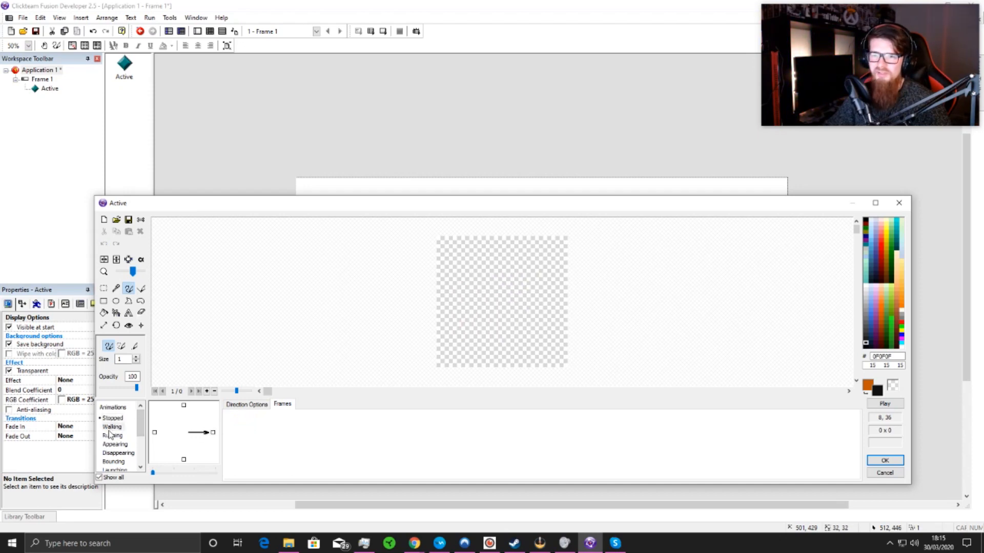
pyautogui.click(113, 418)
pyautogui.rightClick(250, 416)
pyautogui.click(277, 383)
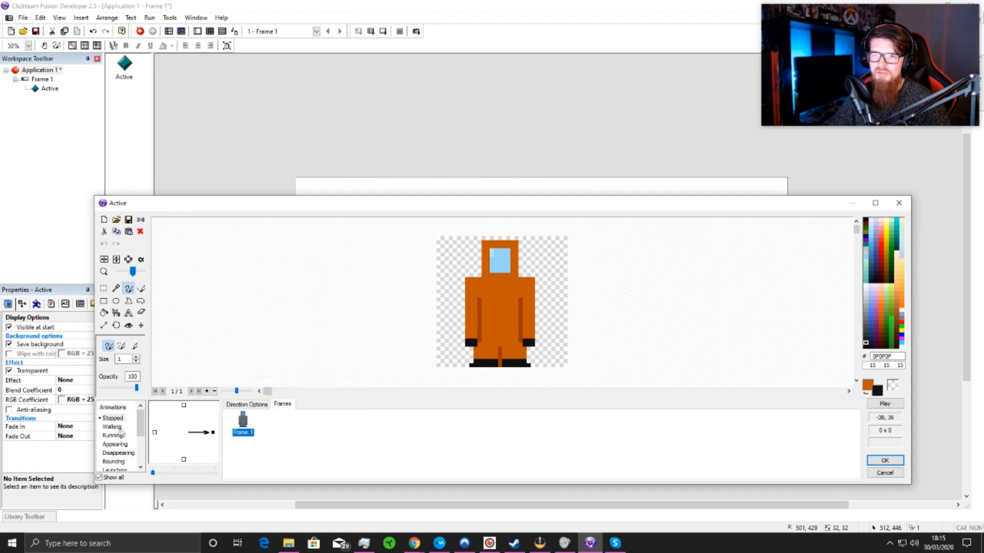
pyautogui.click(118, 427)
pyautogui.rightClick(236, 438)
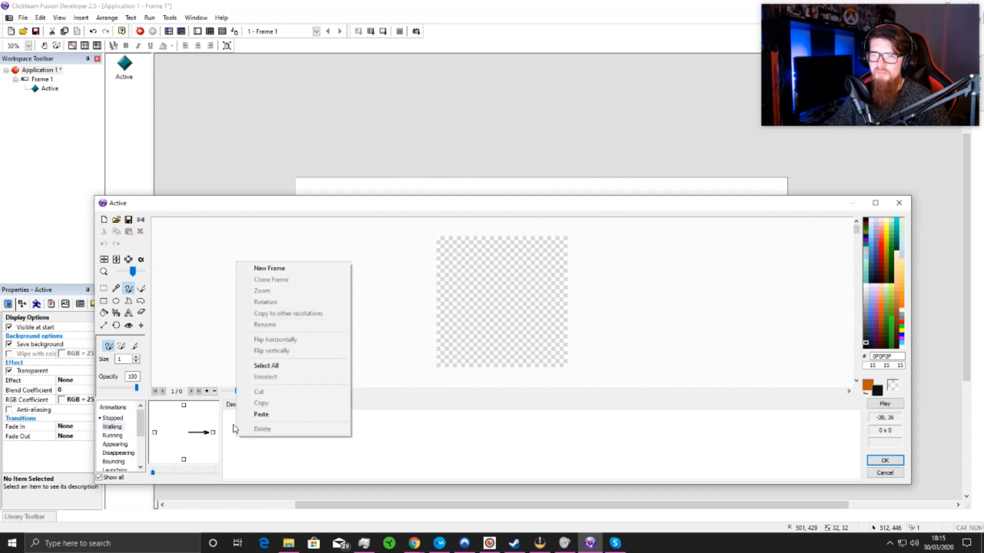
pyautogui.click(260, 414)
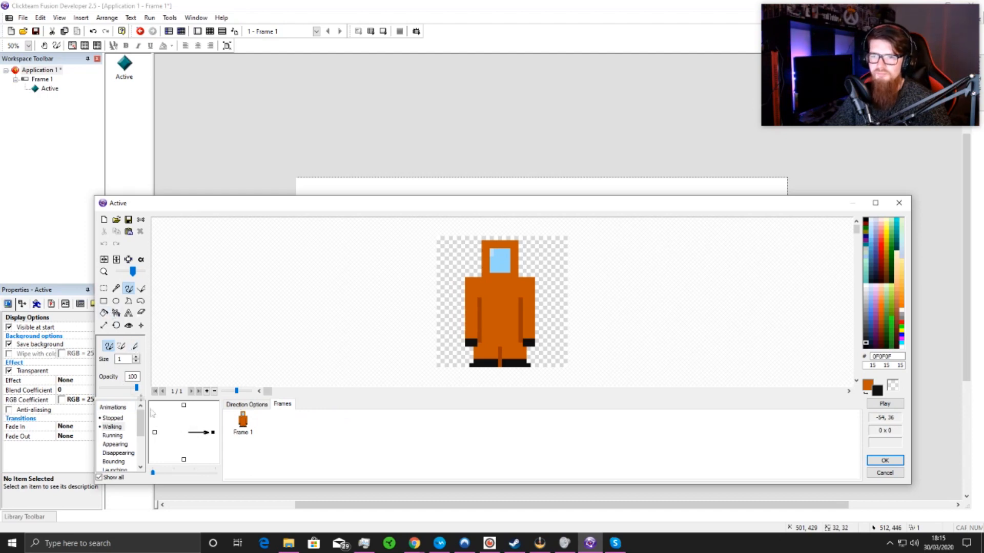
# Step: Add a second Walking frame and move its left-hand leg and shoe up by one pixel
pyautogui.click(207, 392)
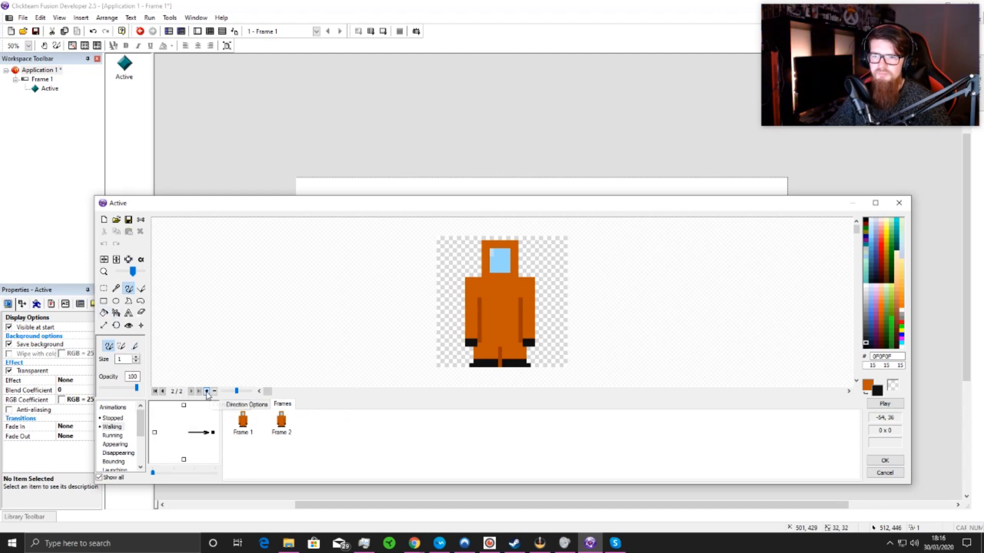
pyautogui.click(282, 425)
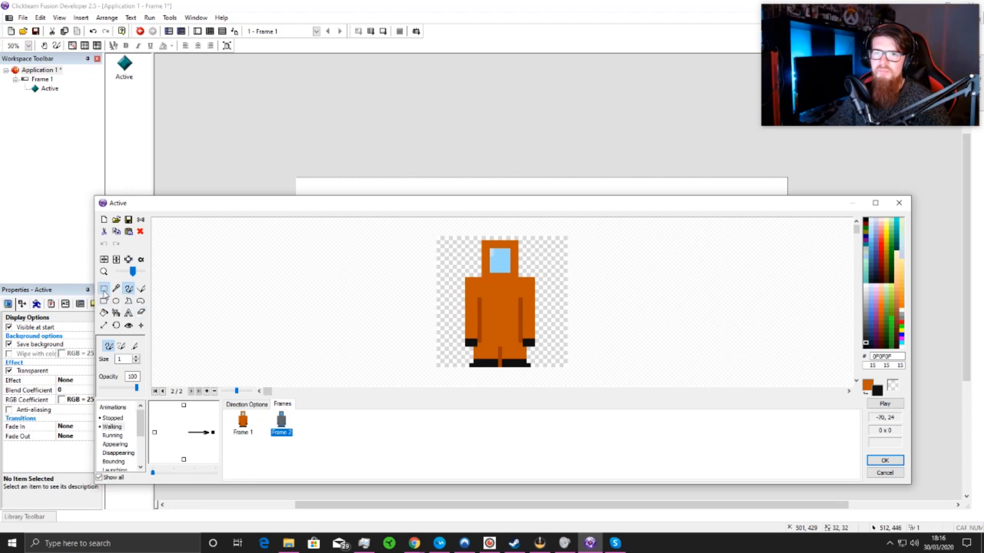
pyautogui.click(104, 288)
pyautogui.scroll(1, 456, 348)
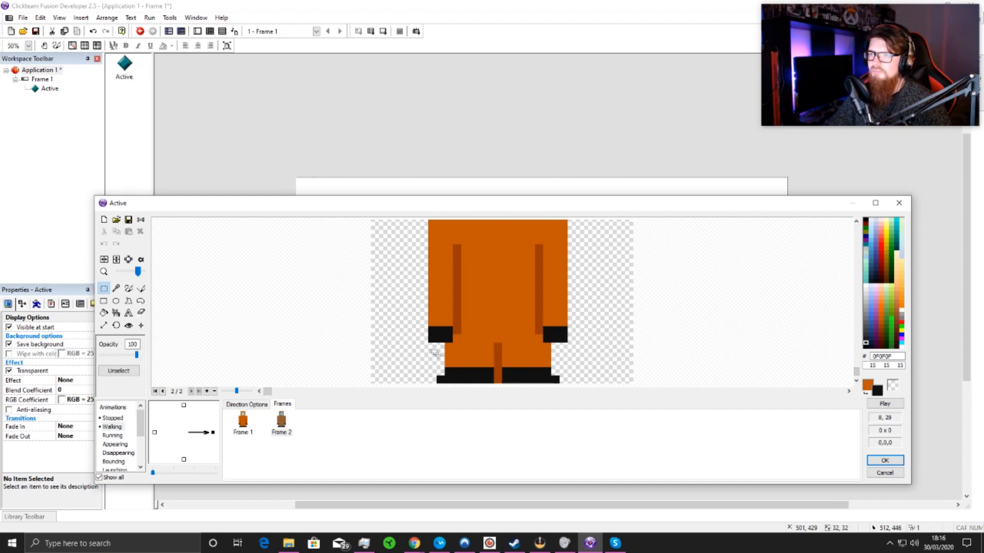
pyautogui.moveTo(432, 353); pyautogui.dragTo(503, 395)
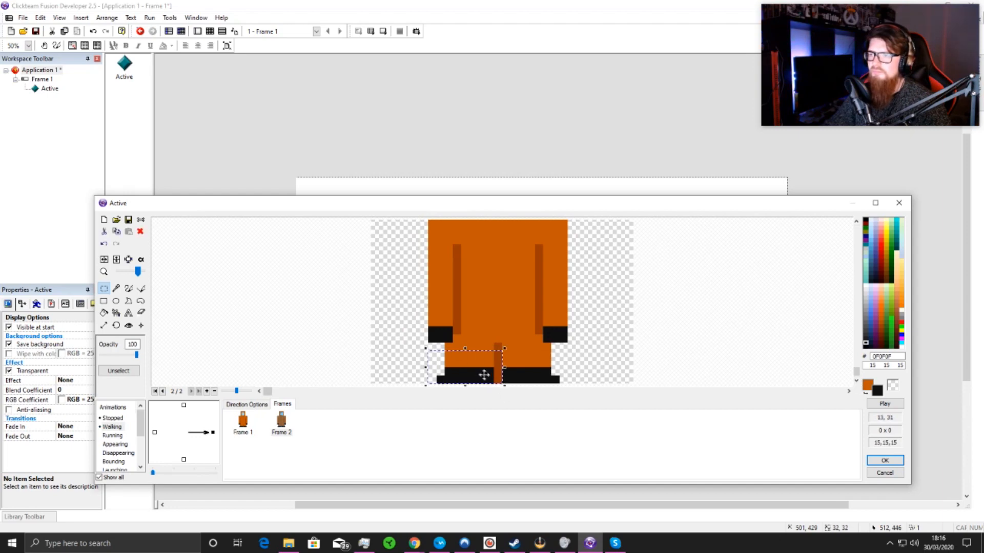
pyautogui.click(398, 340)
pyautogui.moveTo(429, 348); pyautogui.dragTo(496, 378)
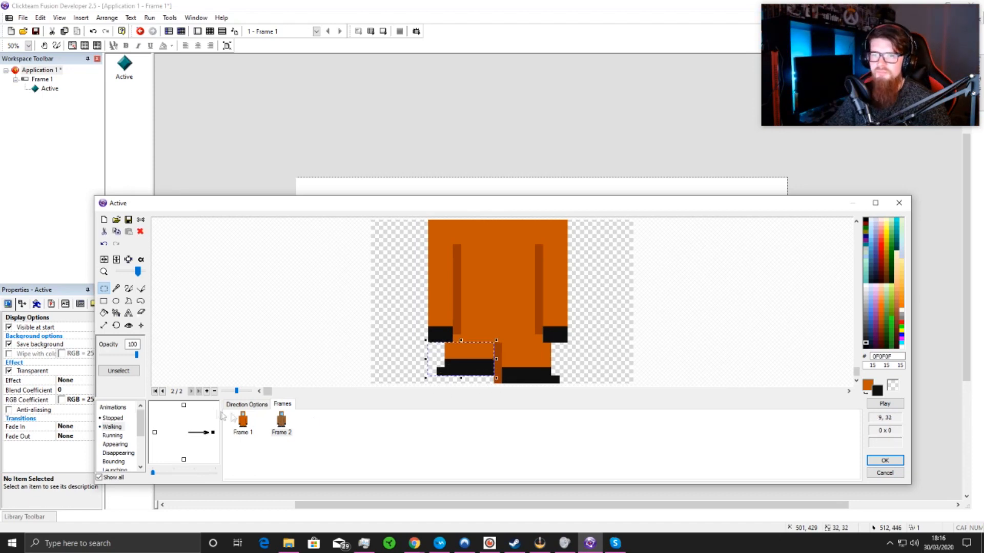
# Step: Add a third Walking frame, lowering its left-hand leg by one pixel and raising the right-hand leg by one pixel
pyautogui.click(207, 392)
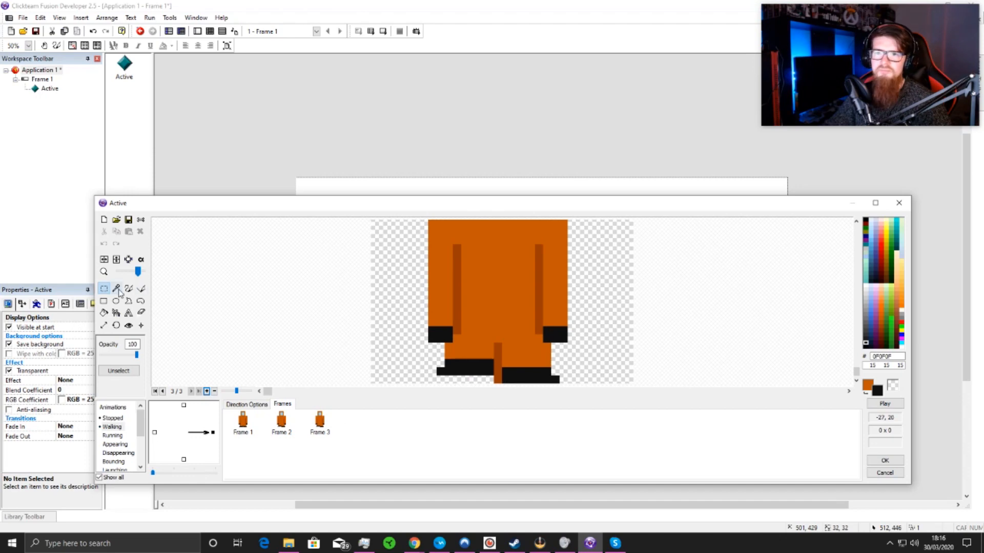
pyautogui.moveTo(429, 347); pyautogui.dragTo(483, 371)
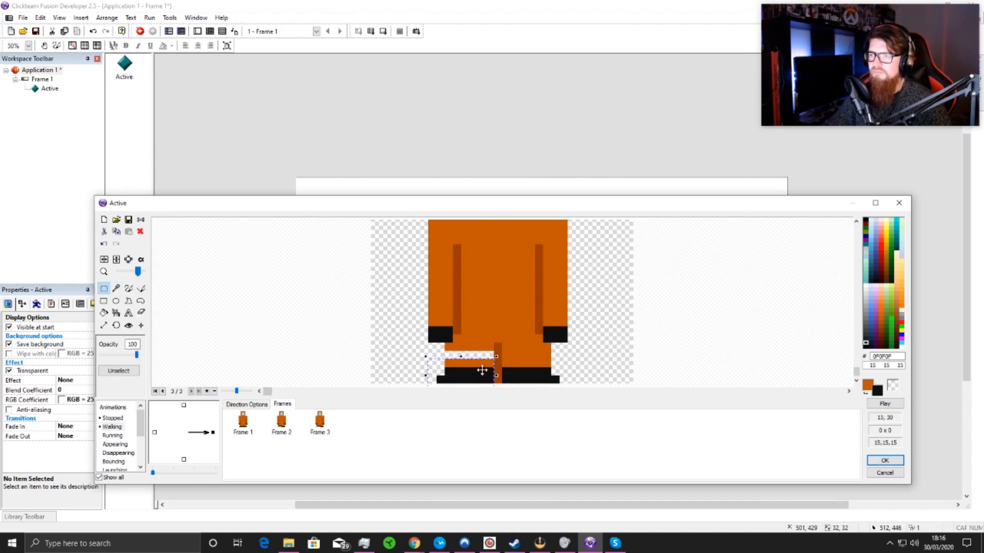
pyautogui.moveTo(560, 352)
pyautogui.mouseDown()
pyautogui.moveTo(533, 395)
pyautogui.moveTo(502, 396)
pyautogui.moveTo(523, 364)
pyautogui.mouseUp()
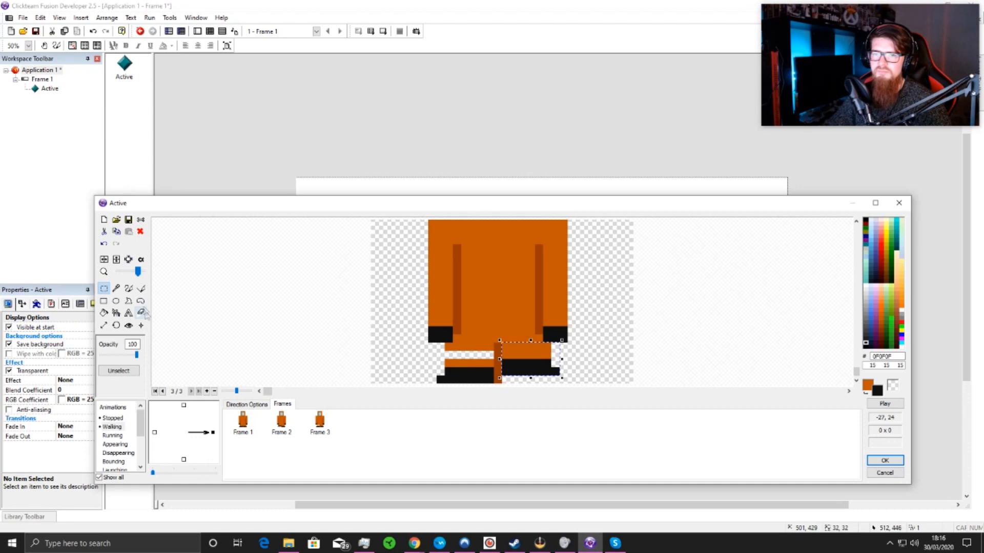
pyautogui.click(128, 289)
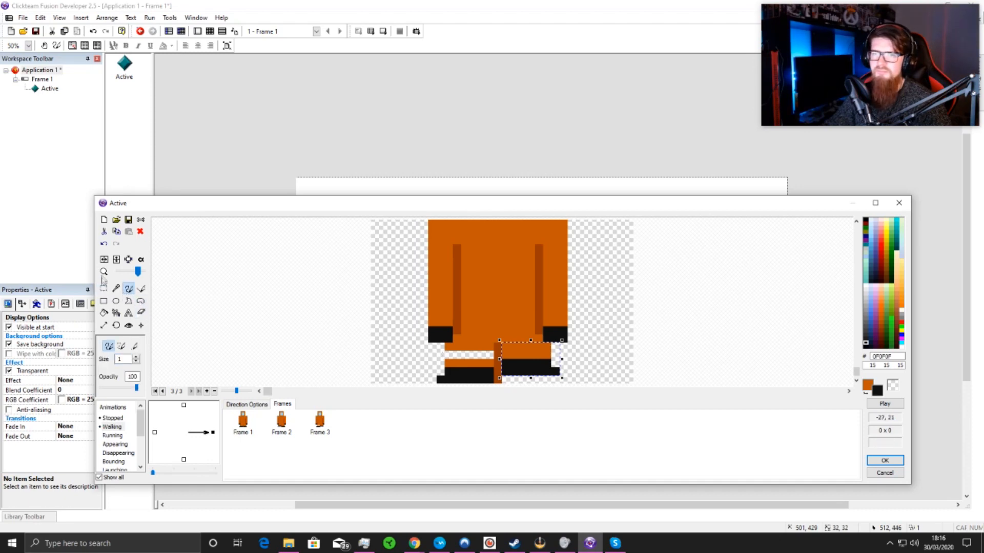
pyautogui.click(105, 291)
pyautogui.click(367, 324)
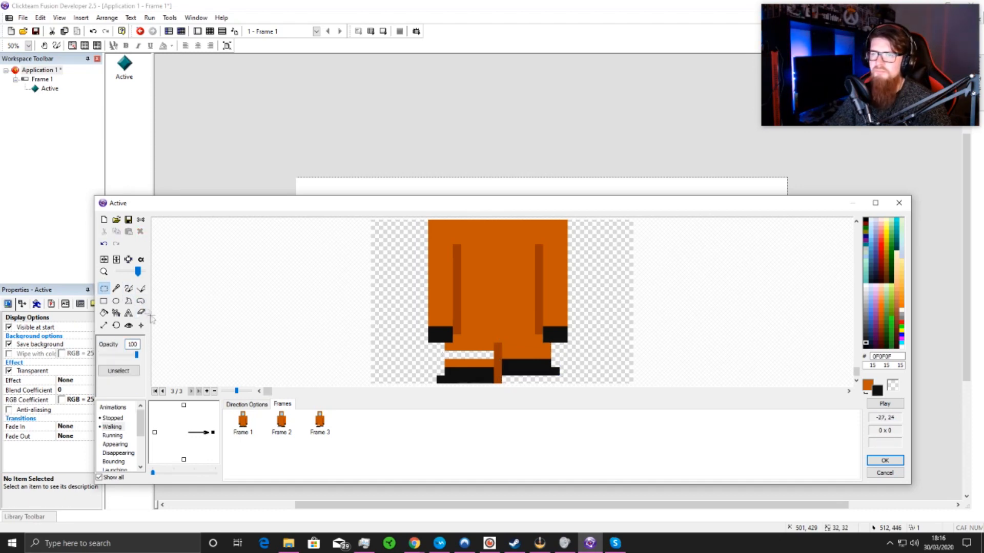
pyautogui.click(129, 290)
pyautogui.moveTo(449, 364); pyautogui.dragTo(474, 364)
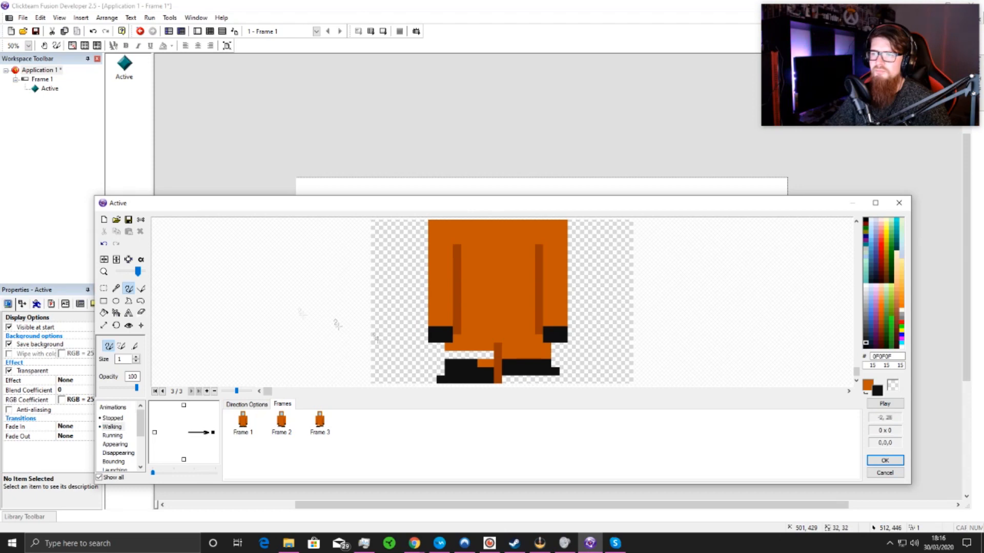
pyautogui.click(104, 244)
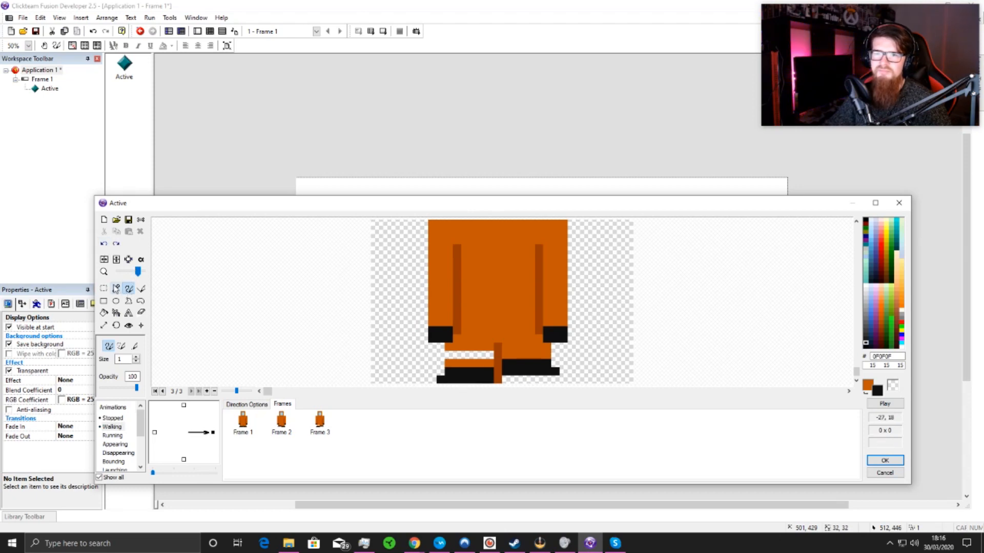
# Step: Sample the suit's orange (C35700) and paint over the transparent gap in the third frame's left-hand leg
pyautogui.click(116, 288)
pyautogui.click(436, 304)
pyautogui.click(129, 289)
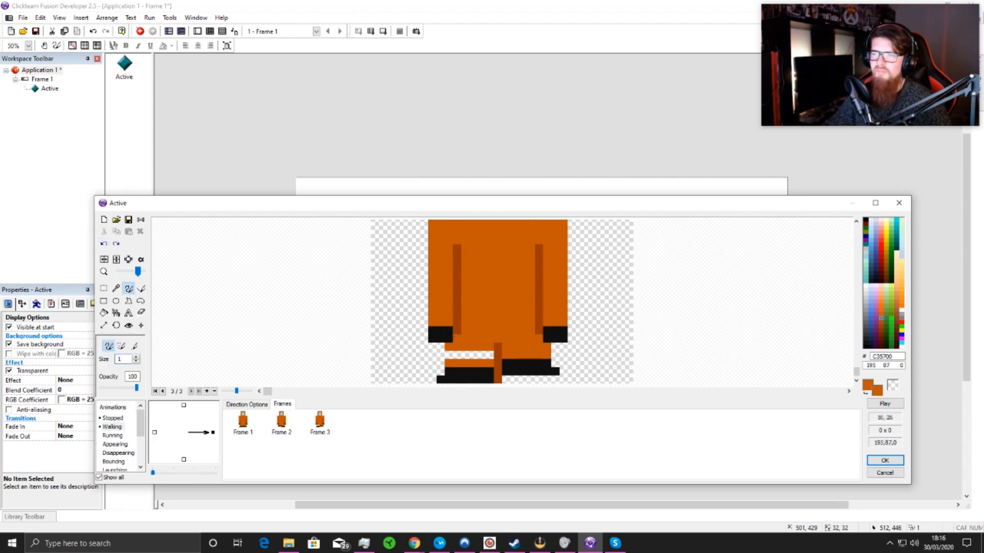
pyautogui.moveTo(449, 356); pyautogui.dragTo(486, 355)
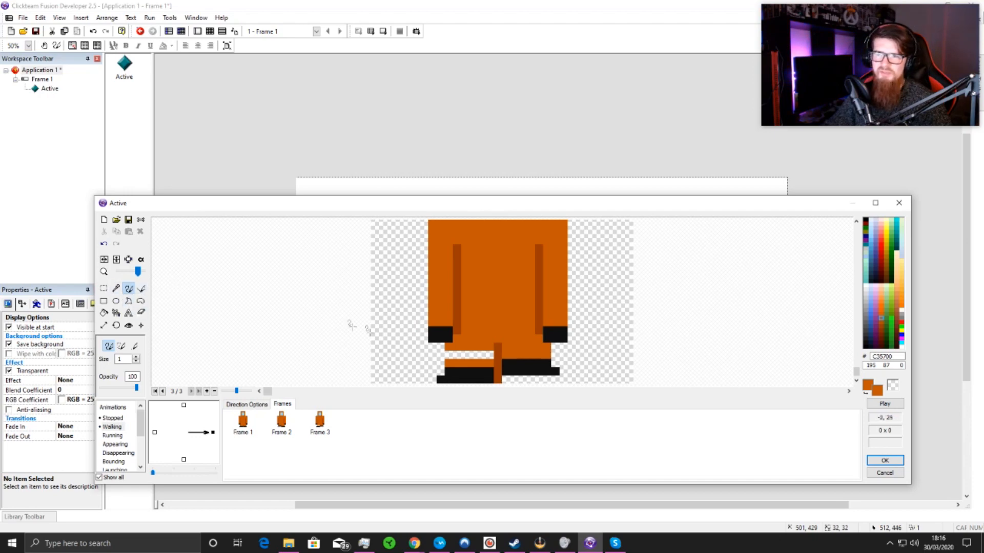
pyautogui.moveTo(488, 354)
pyautogui.mouseDown()
pyautogui.moveTo(450, 354)
pyautogui.moveTo(470, 352)
pyautogui.mouseUp()
pyautogui.click(104, 326)
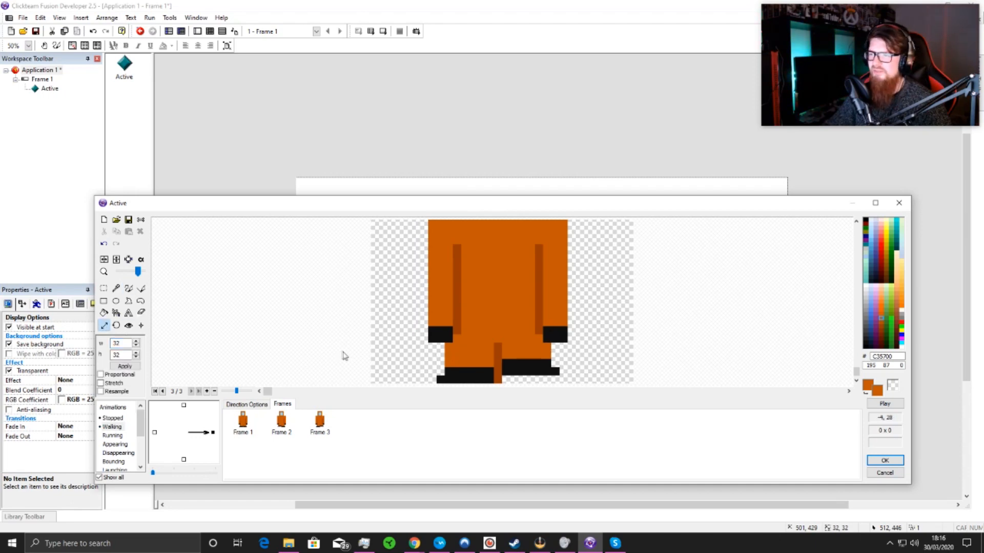
pyautogui.click(116, 288)
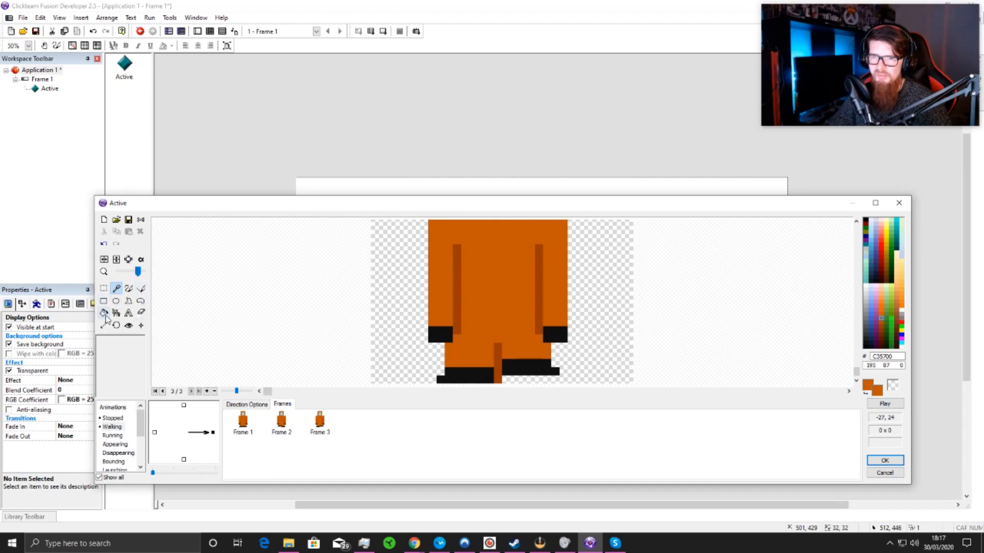
pyautogui.click(142, 312)
pyautogui.scroll(1, 496, 371)
pyautogui.scroll(-1, 497, 381)
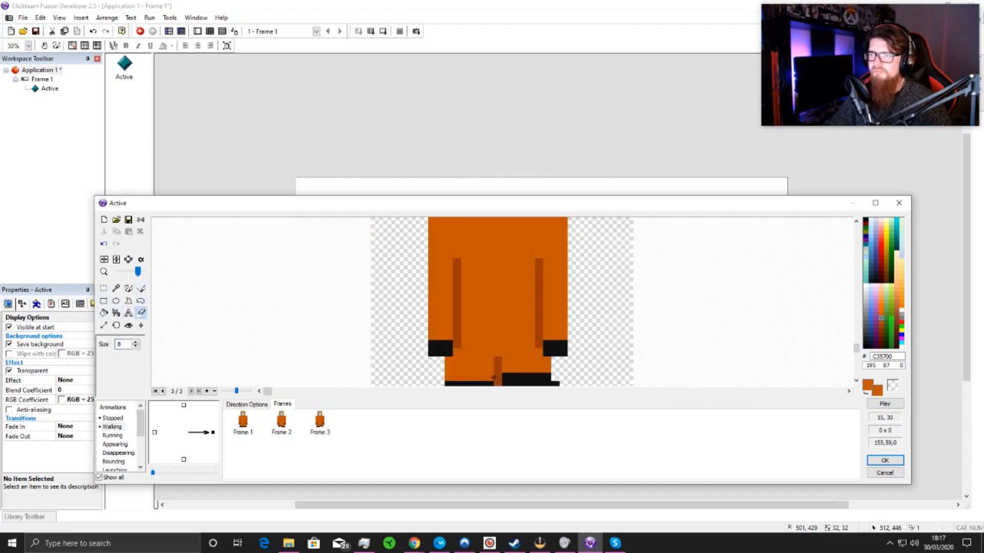
pyautogui.moveTo(856, 349); pyautogui.dragTo(857, 374)
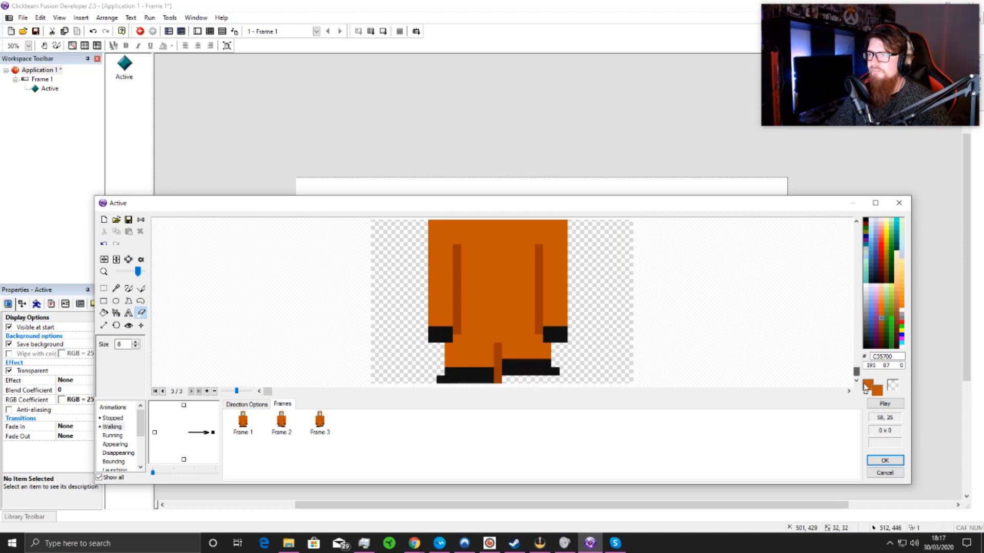
pyautogui.moveTo(502, 384); pyautogui.dragTo(503, 390)
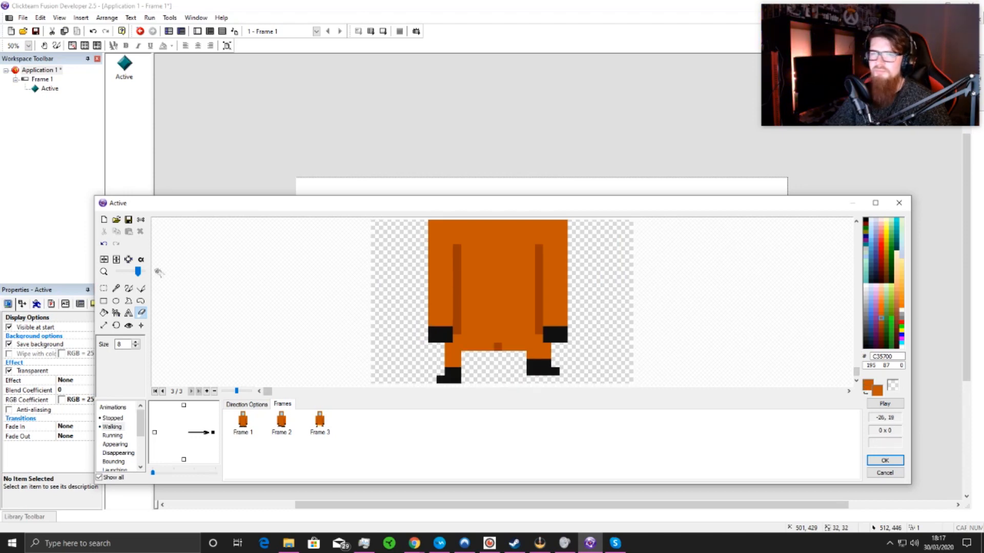
pyautogui.click(102, 245)
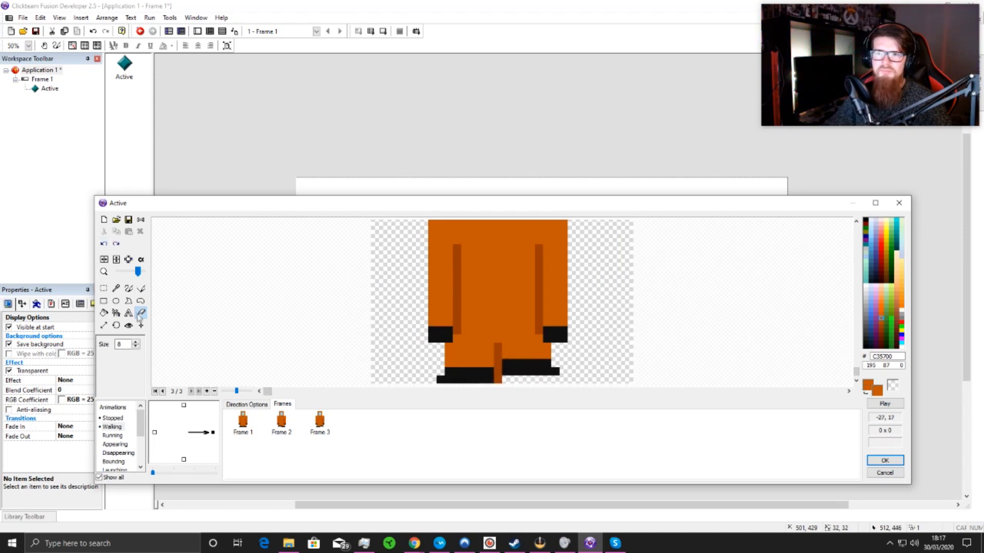
# Step: Set the eraser size to 1 and erase the lowest pixel of the leg dividing line in Walking frames 2 and 3
pyautogui.doubleClick(137, 343)
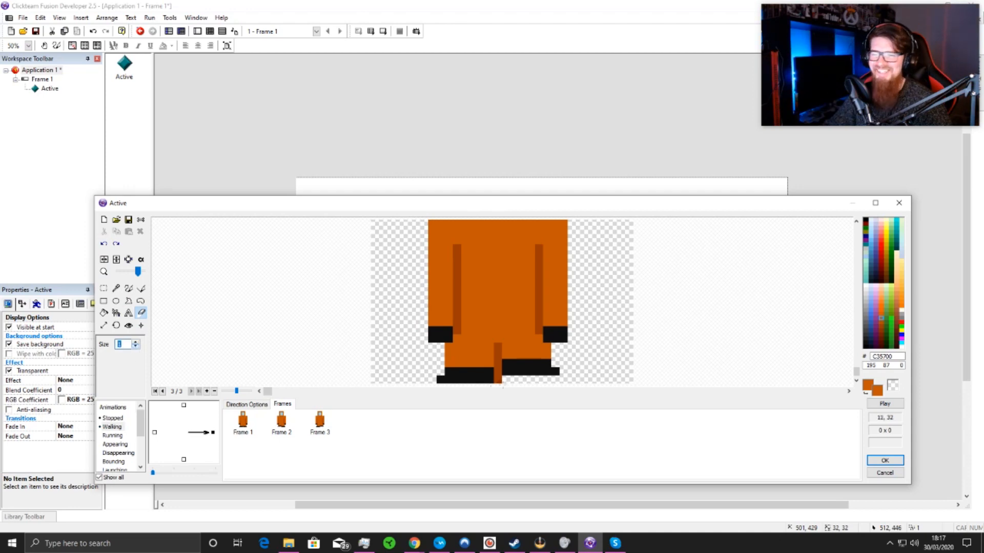
pyautogui.click(498, 382)
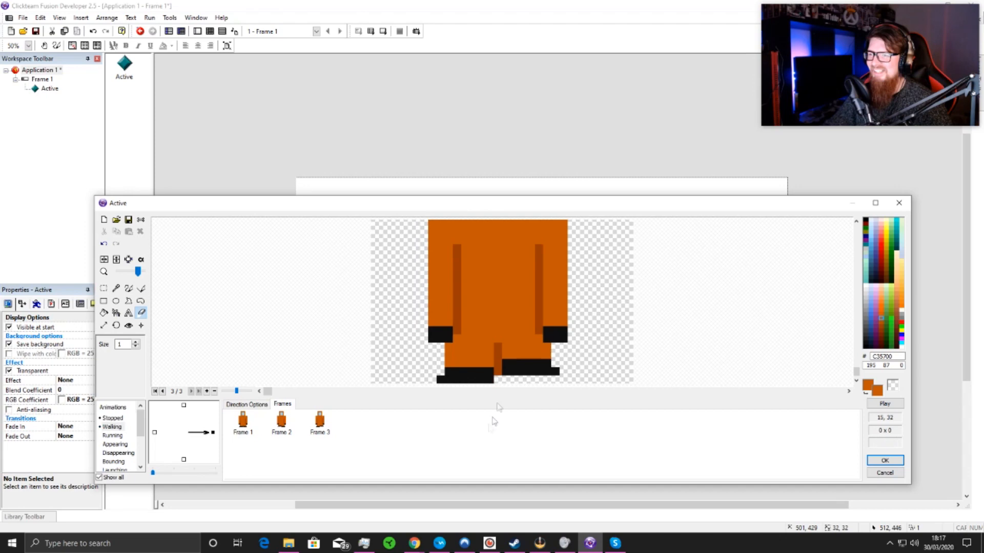
pyautogui.click(280, 424)
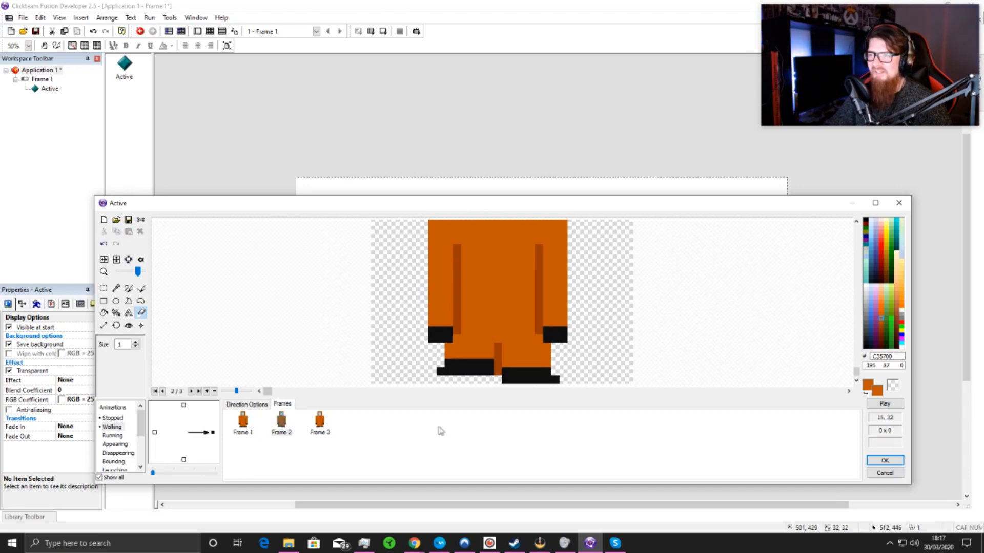
# Step: Delete the first frame, with both feet level, from the Walking animation
pyautogui.click(320, 423)
pyautogui.click(281, 423)
pyautogui.click(242, 424)
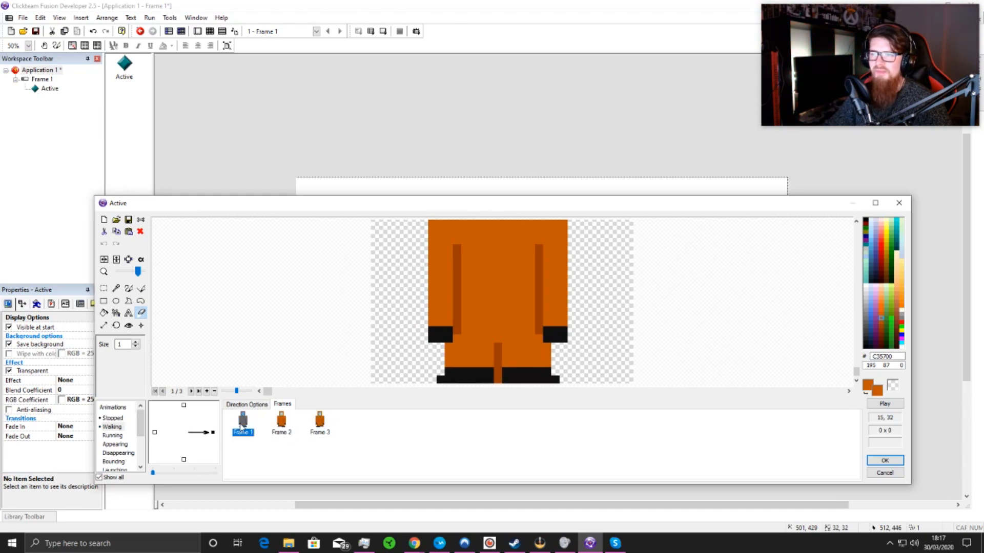
pyautogui.rightClick(242, 425)
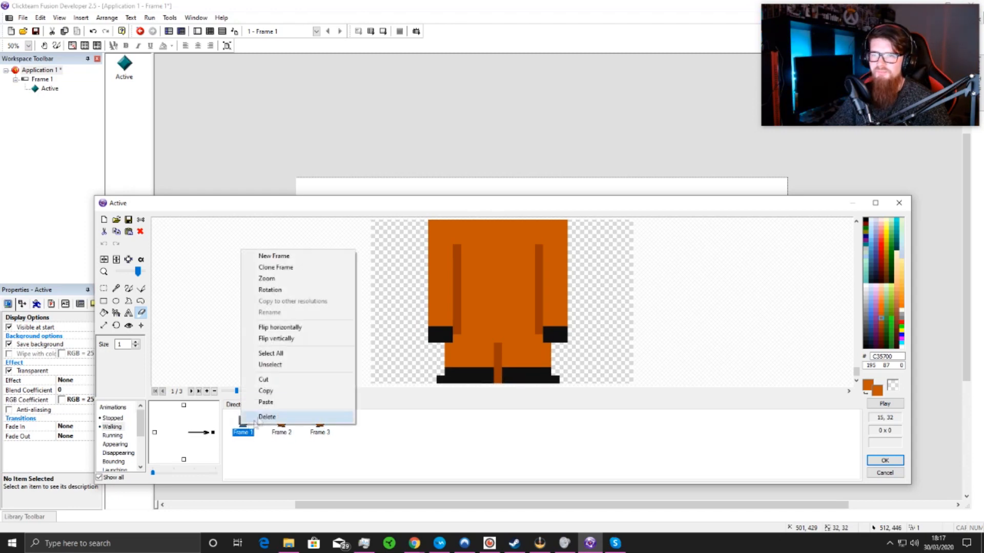
pyautogui.click(274, 417)
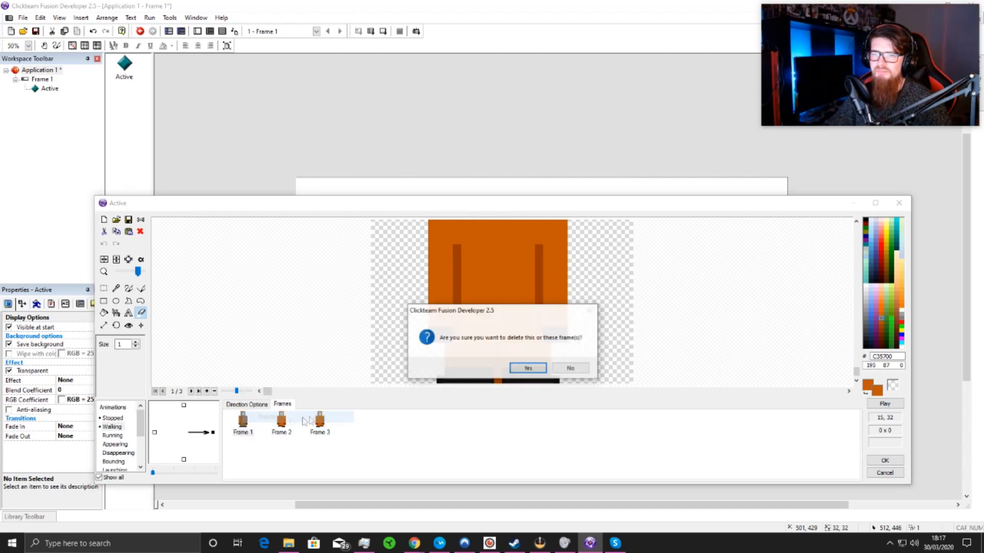
pyautogui.click(528, 368)
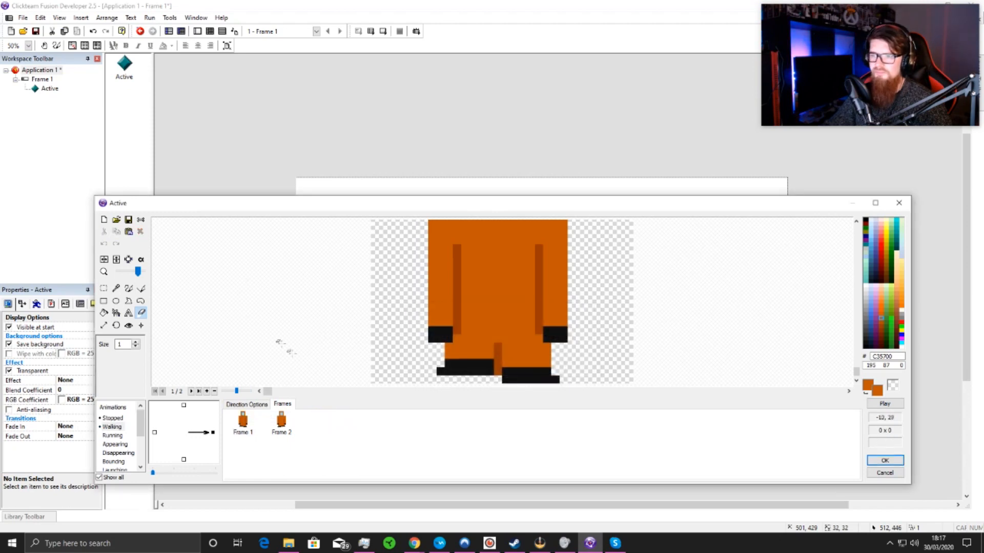
pyautogui.moveTo(416, 542)
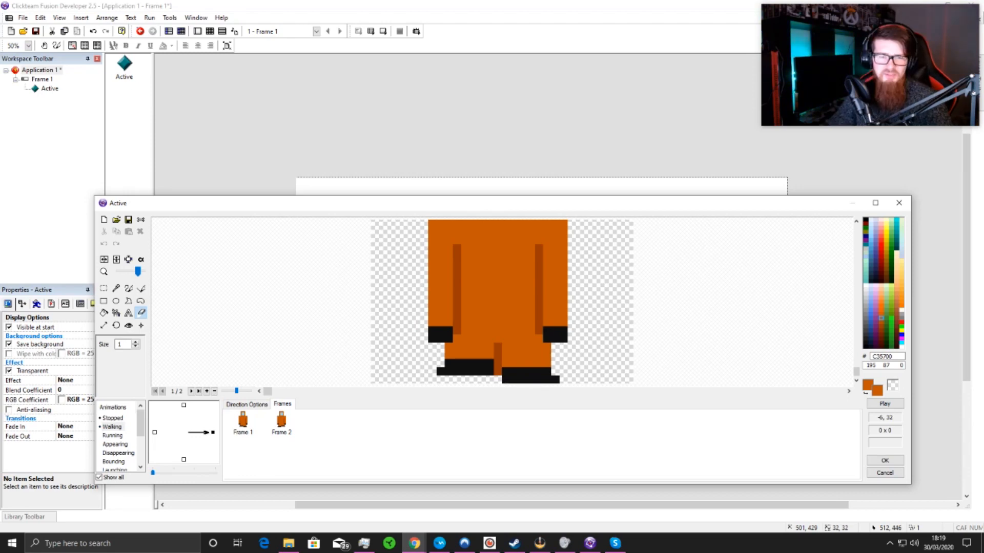
# Step: Enable looping for the character's Walking animation in its direction options and preview the playback
pyautogui.hotkey('alt', 'Tab')
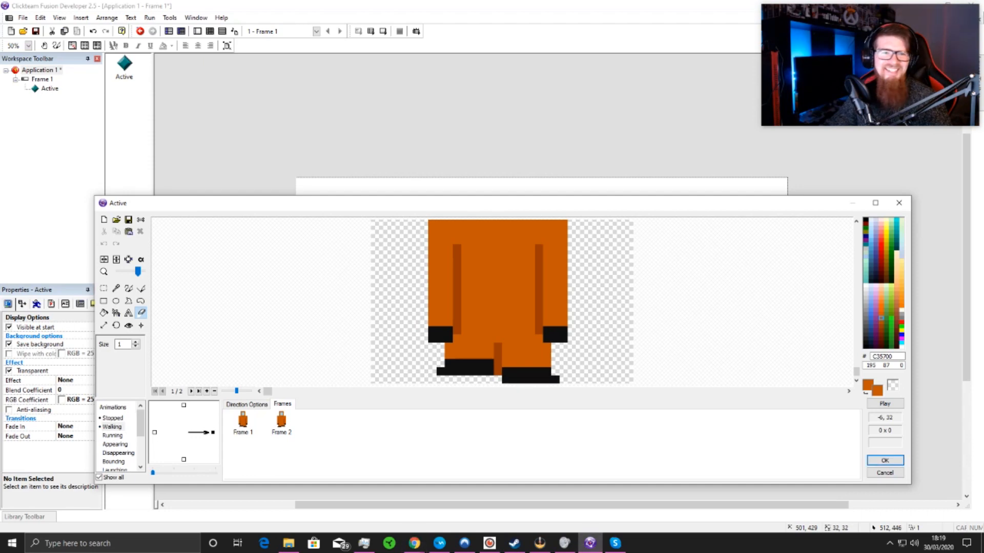
pyautogui.moveTo(547, 204); pyautogui.dragTo(554, 185)
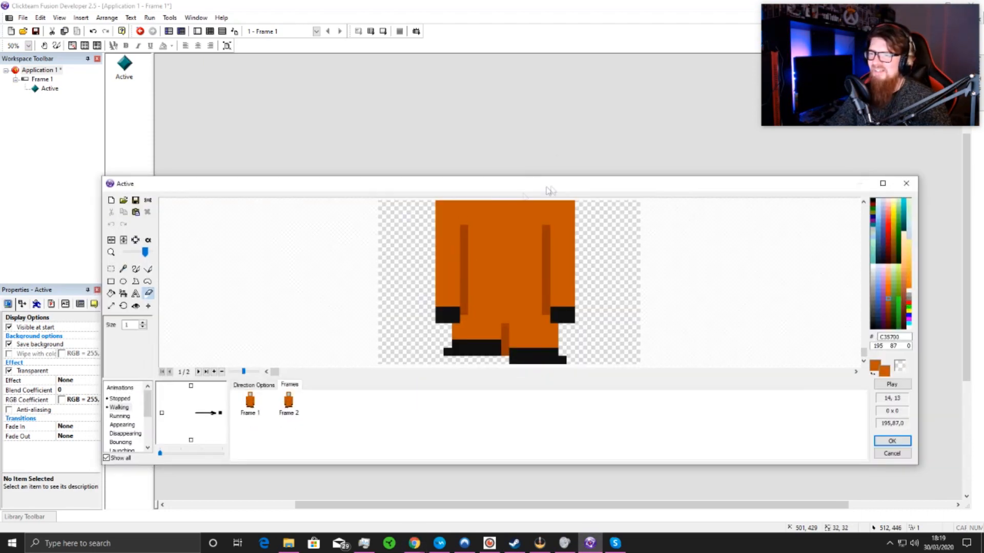
pyautogui.click(253, 385)
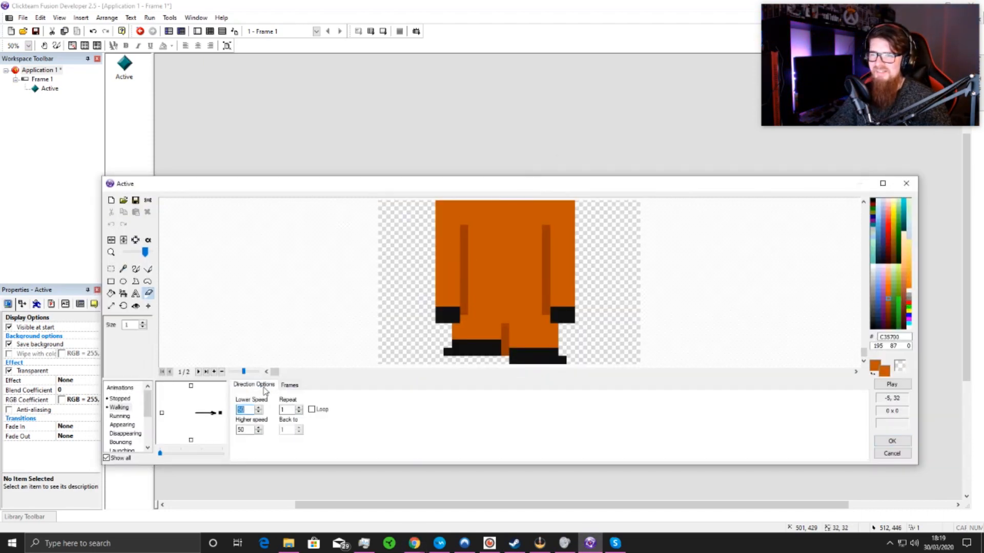
pyautogui.click(312, 409)
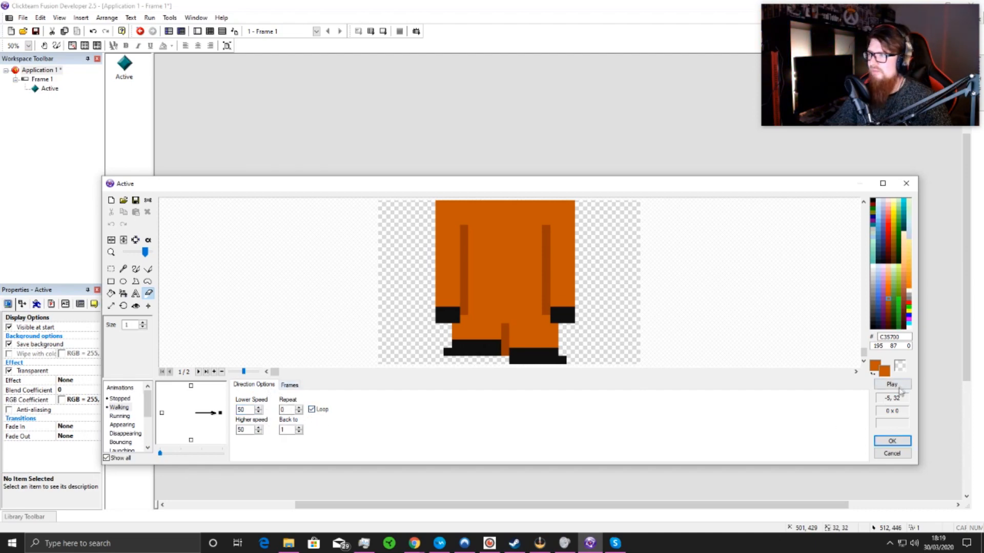
pyautogui.click(899, 386)
pyautogui.click(524, 234)
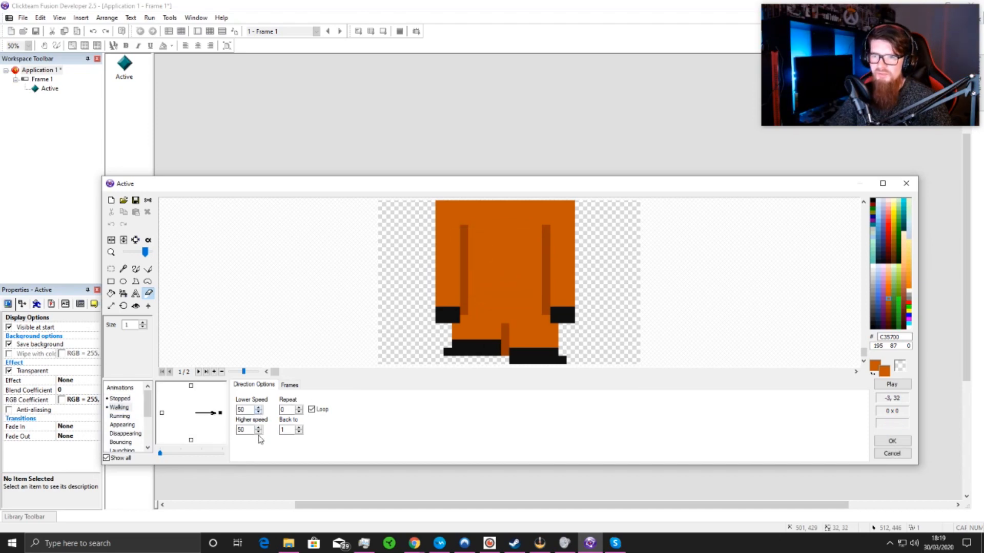
# Step: Set the Walking animation's Lower Speed to 25 and preview the playback
pyautogui.click(258, 412)
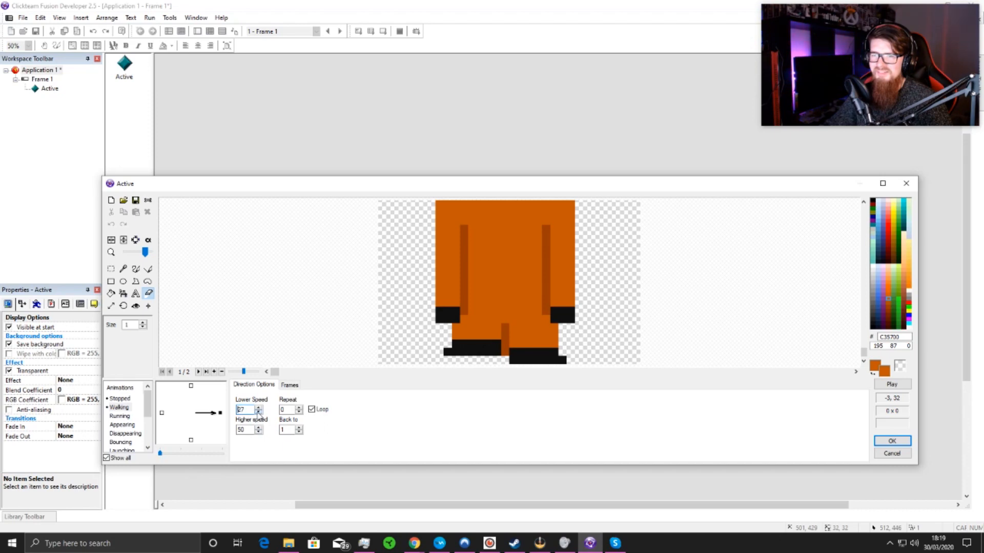
pyautogui.click(892, 384)
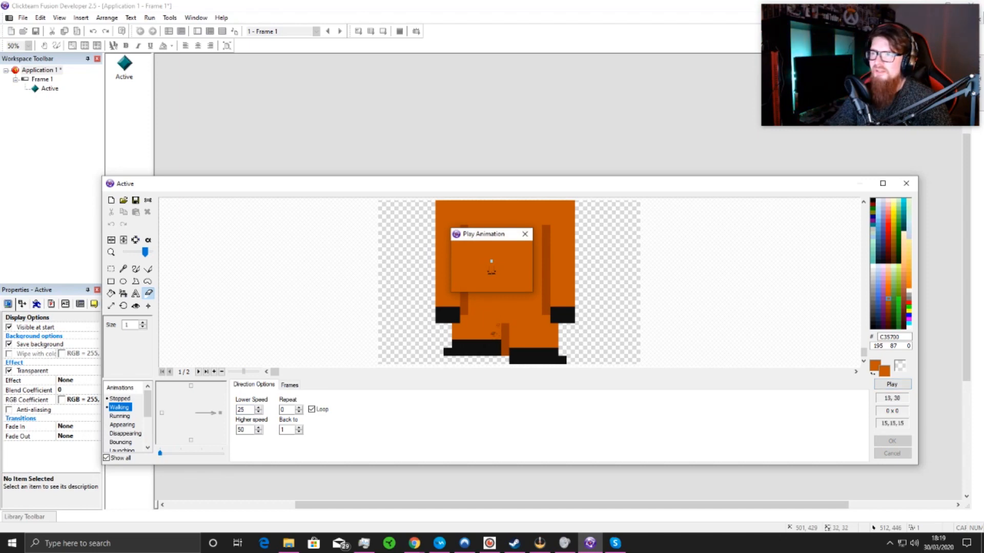
pyautogui.click(525, 234)
# Step: Set the Walking animation's Lower Speed to 14, preview it, and accept the character's sprite edits
pyautogui.click(261, 412)
pyautogui.click(261, 413)
pyautogui.click(261, 413)
pyautogui.click(262, 412)
pyautogui.click(262, 412)
pyautogui.click(261, 413)
pyautogui.click(262, 413)
pyautogui.click(262, 412)
pyautogui.click(262, 413)
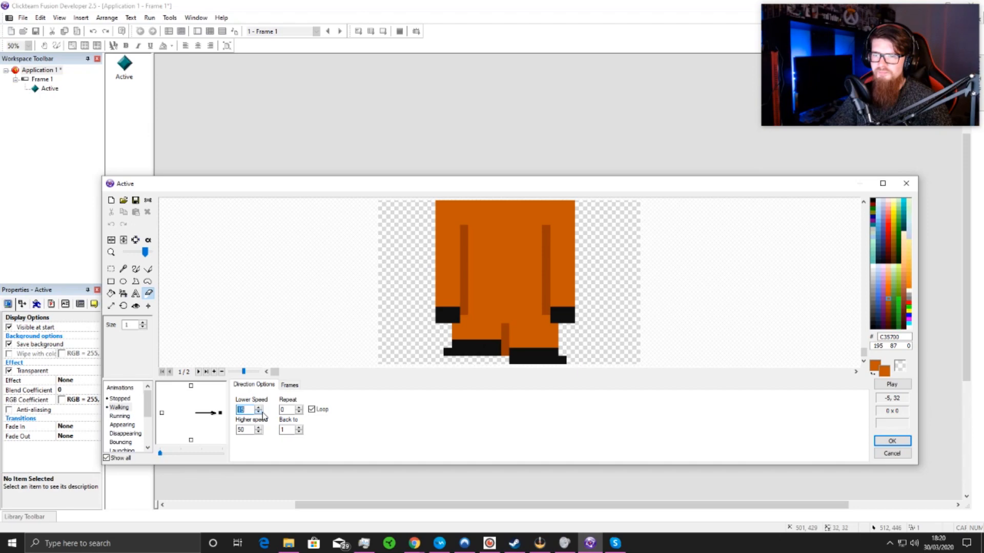
pyautogui.click(894, 385)
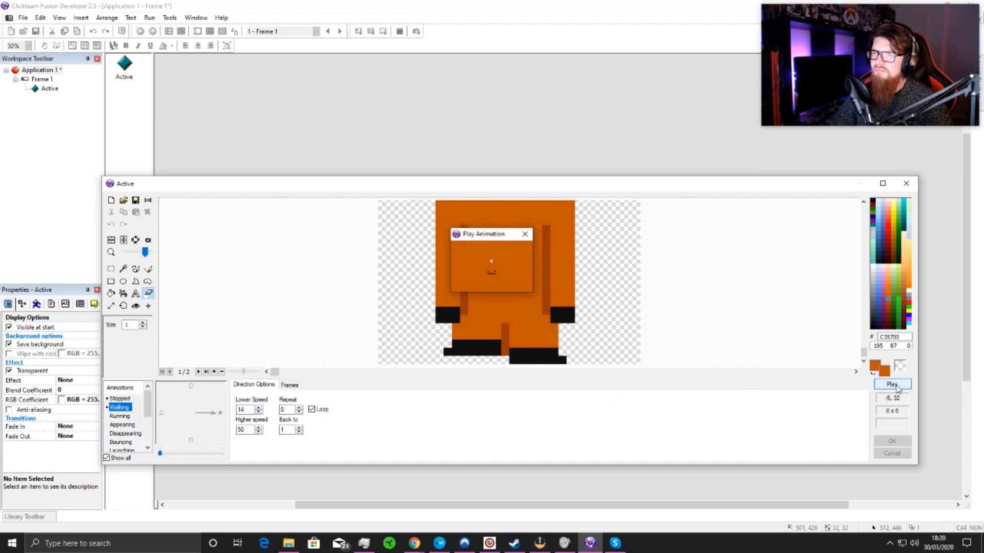
pyautogui.click(525, 234)
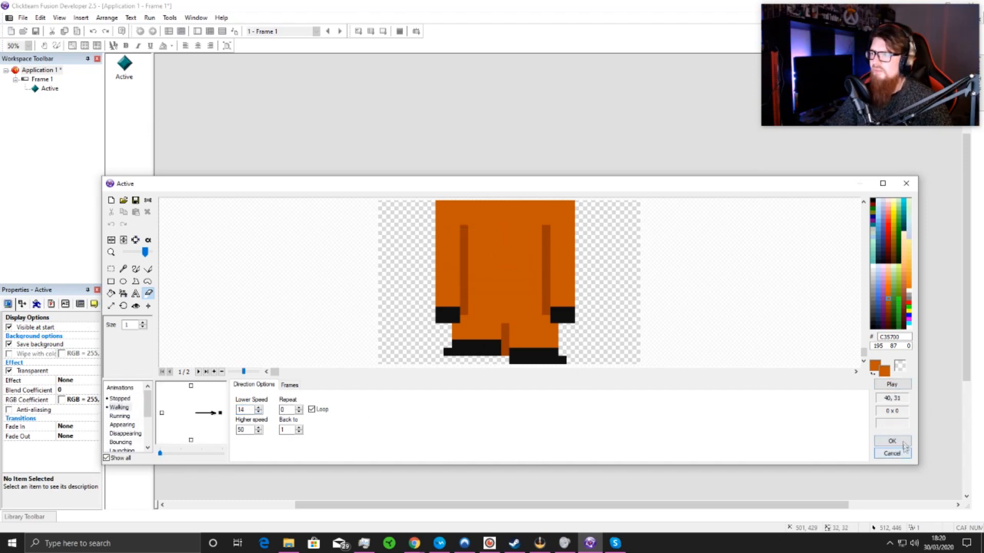
pyautogui.click(892, 442)
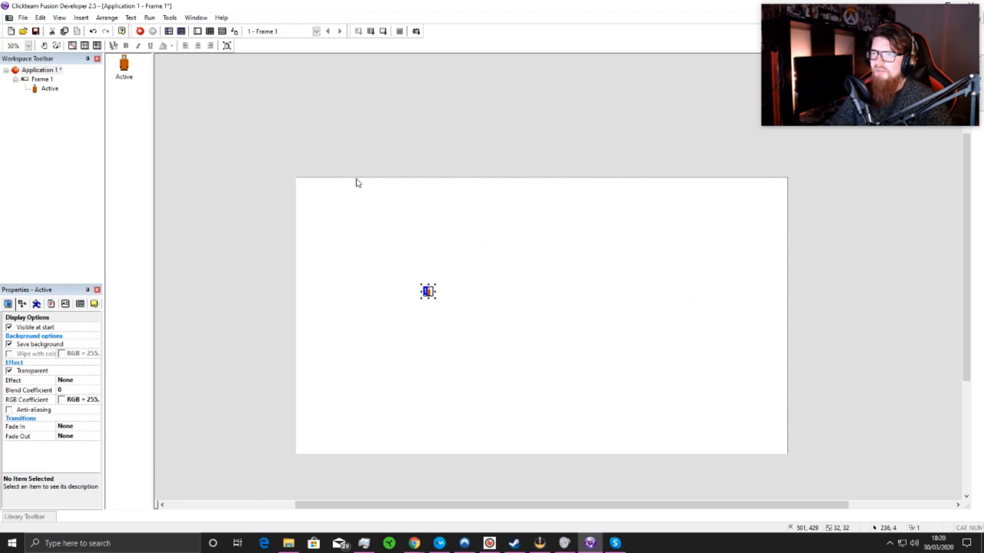
# Step: Open the window properties of Application 1
pyautogui.click(40, 70)
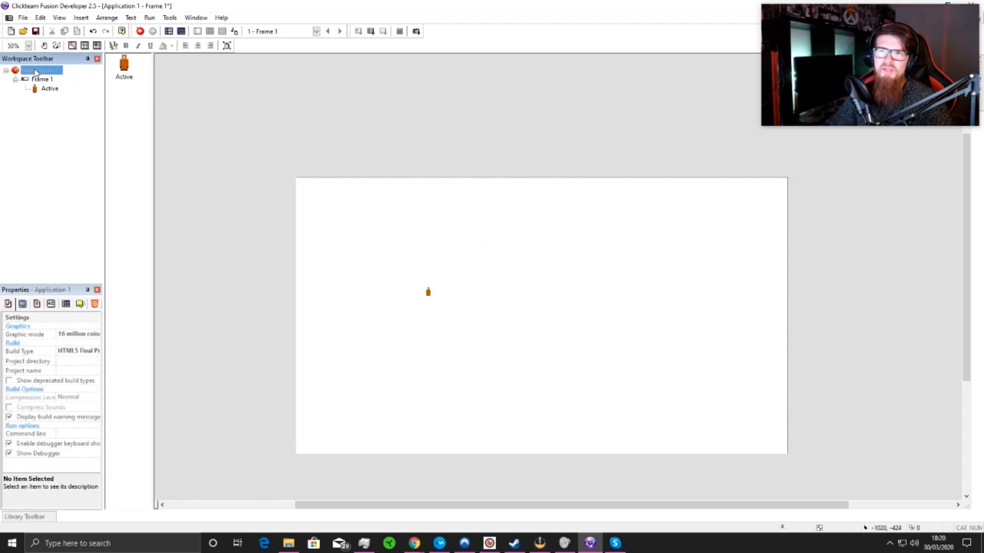
pyautogui.click(22, 304)
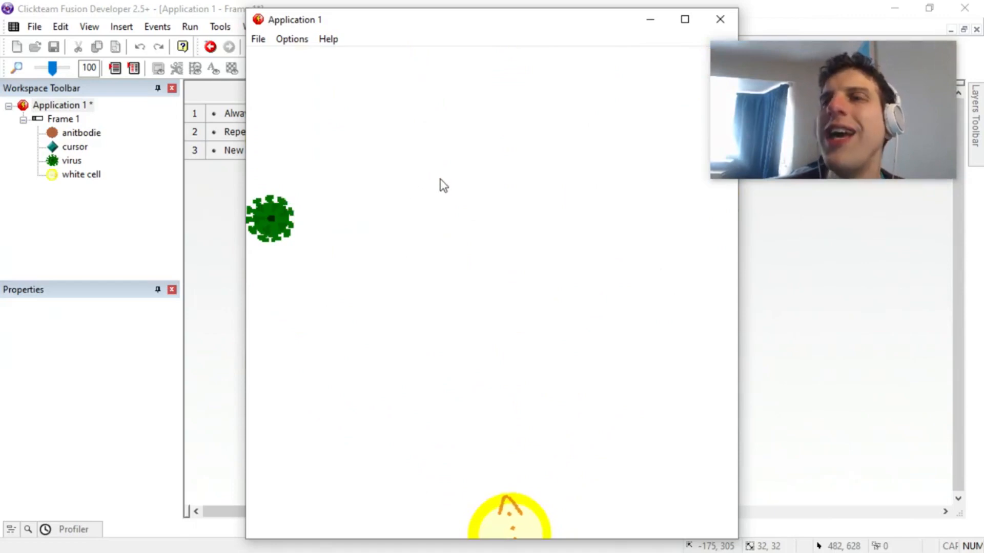
# Step: Close the test run and insert an Every 00"-05 timer condition into the left mouse-key event
pyautogui.click(720, 19)
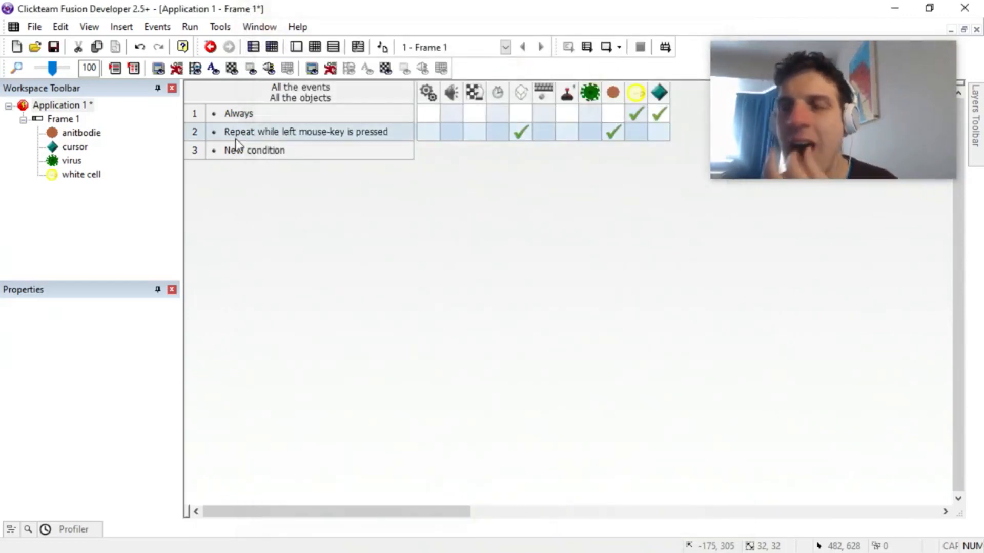
pyautogui.rightClick(259, 133)
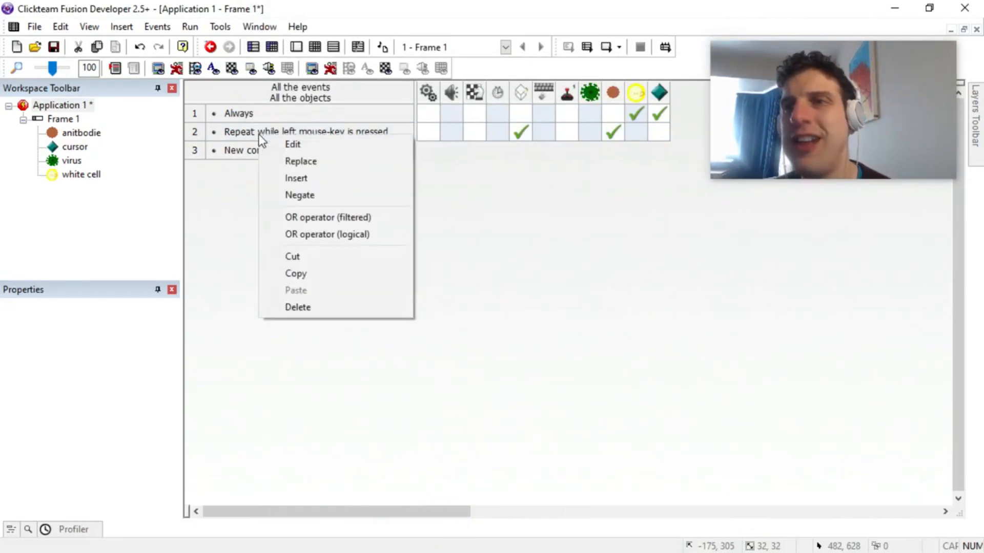
pyautogui.click(302, 181)
pyautogui.click(240, 124)
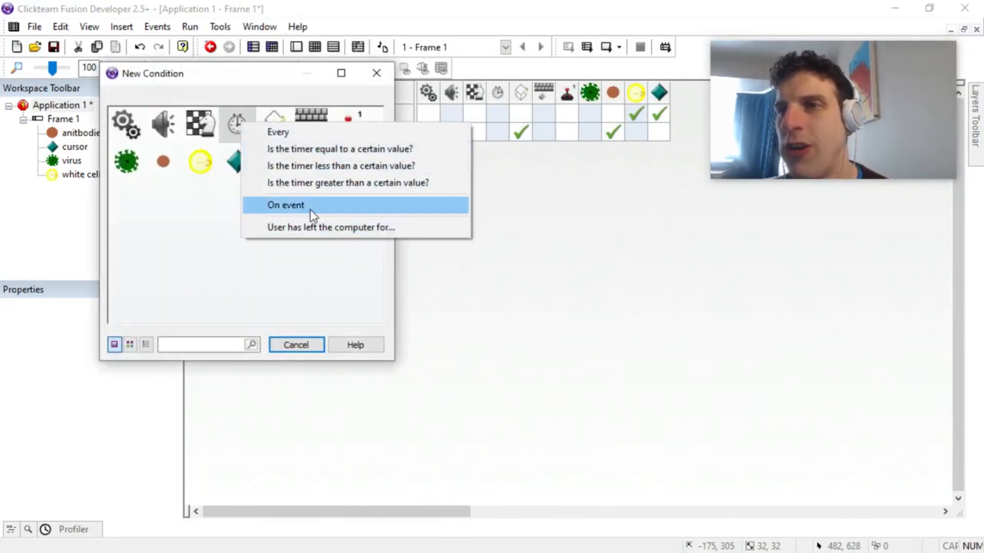
pyautogui.click(324, 139)
pyautogui.doubleClick(637, 396)
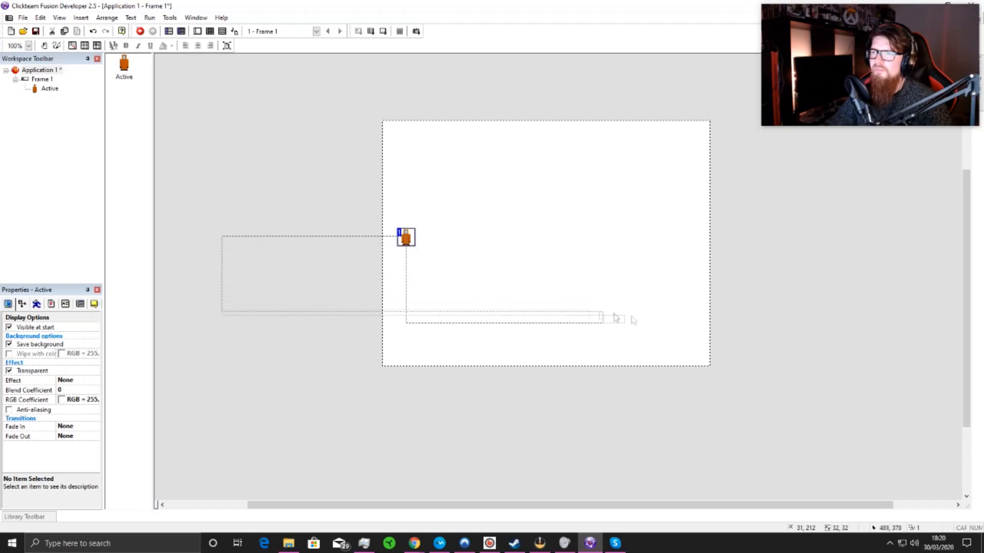
# Step: Insert a new Active object into the orange character's frame and place it near the frame's upper-left corner
pyautogui.moveTo(632, 316); pyautogui.dragTo(743, 330)
pyautogui.moveTo(580, 505); pyautogui.dragTo(594, 506)
pyautogui.scroll(1, 516, 292)
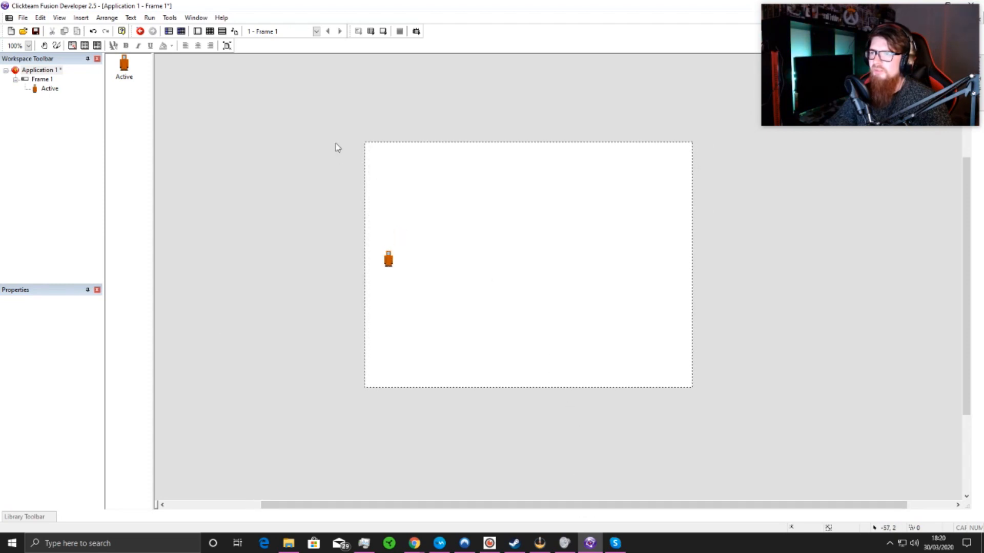
pyautogui.rightClick(380, 167)
pyautogui.click(417, 184)
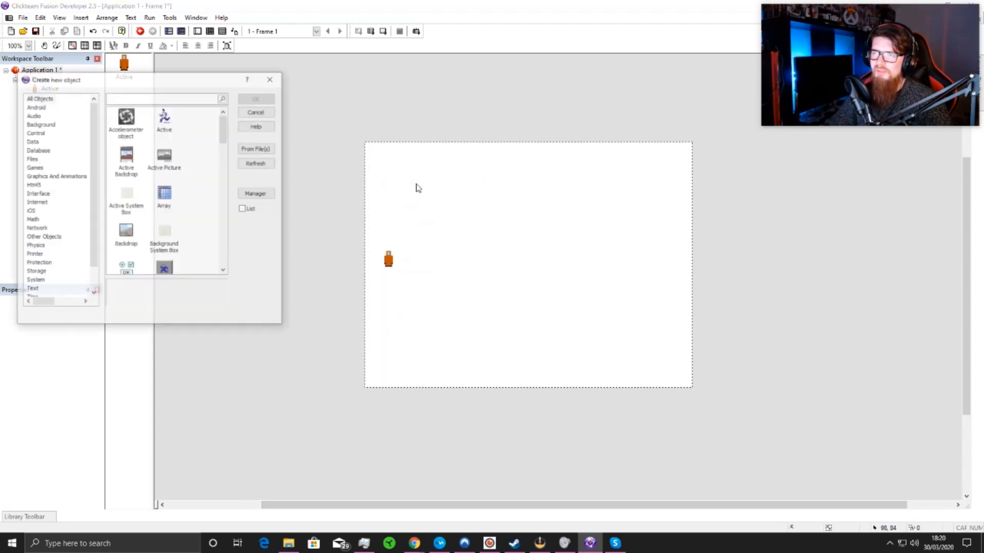
pyautogui.click(177, 117)
pyautogui.click(257, 98)
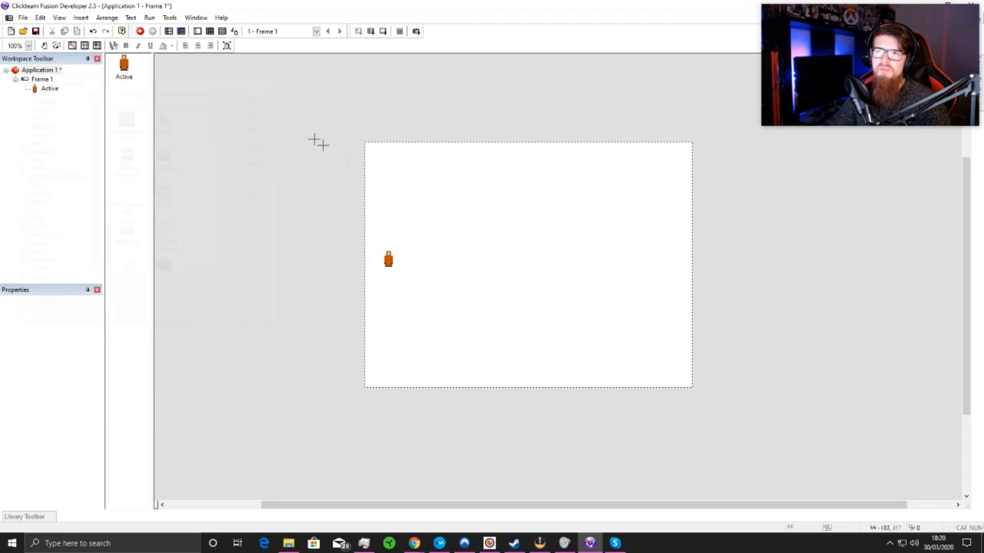
pyautogui.click(395, 172)
pyautogui.moveTo(395, 175); pyautogui.dragTo(392, 172)
# Step: Open the new Active object's image for editing and clear the default diamond picture
pyautogui.scroll(1, 517, 117)
pyautogui.scroll(1, 518, 118)
pyautogui.scroll(-1, 517, 118)
pyautogui.doubleClick(392, 191)
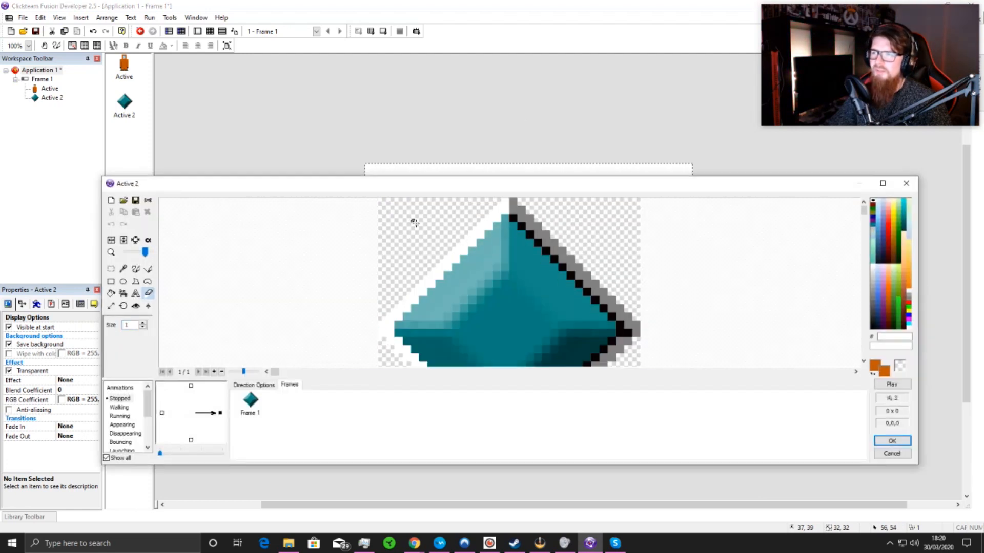
pyautogui.scroll(-1, 410, 223)
pyautogui.click(111, 201)
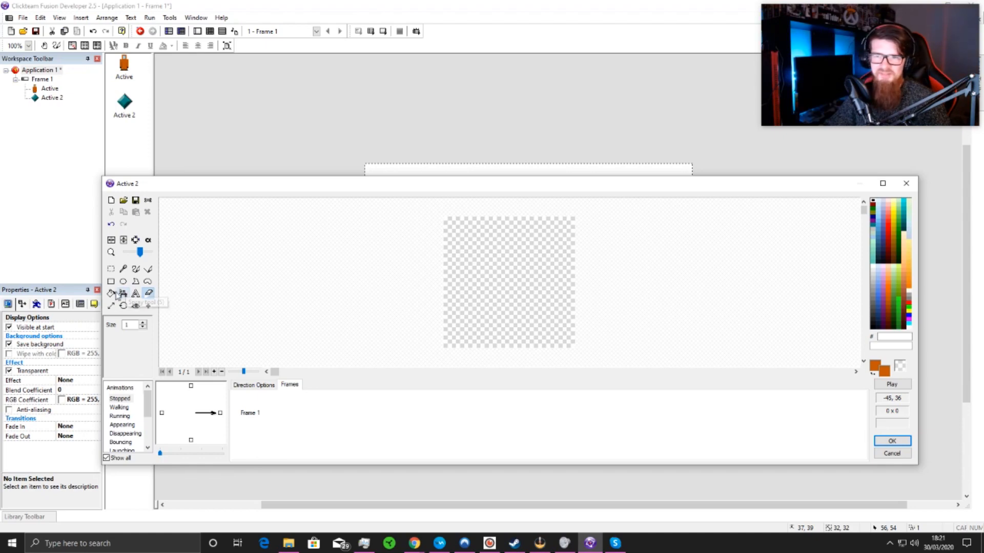
# Step: Draw a red (B30000) rectangle outline over the sprite's lower three quarters and a brown (8B3F2B) rectangle across its upper strip
pyautogui.click(111, 281)
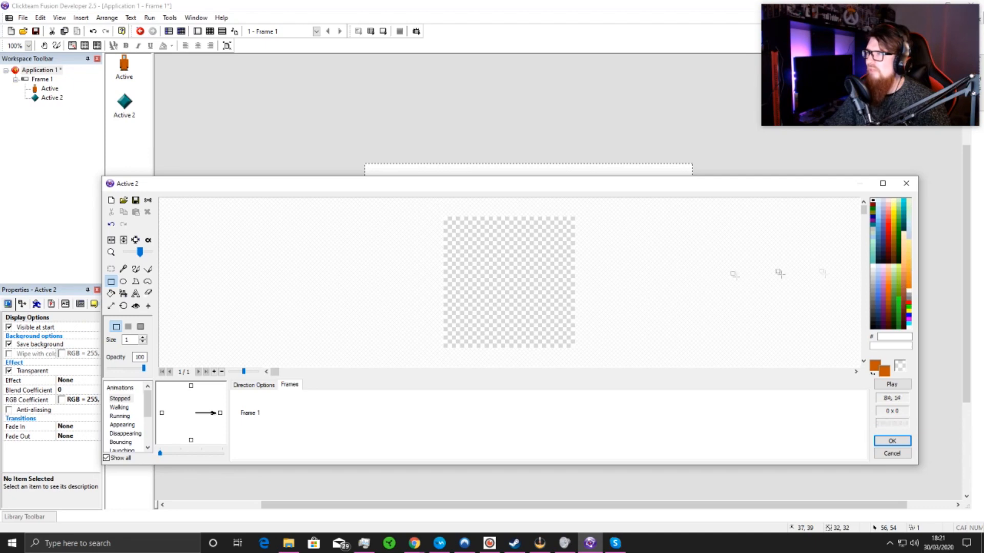
pyautogui.rightClick(889, 238)
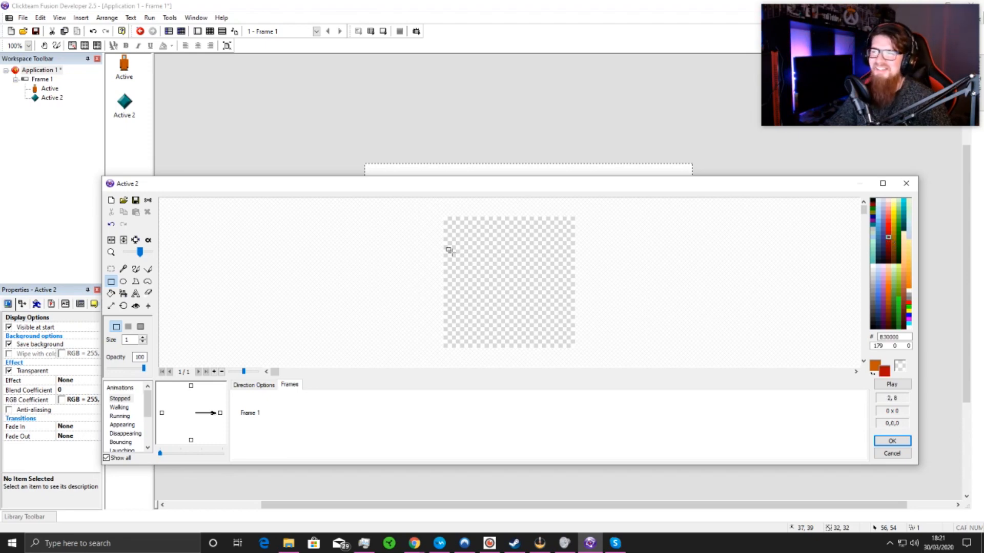
pyautogui.moveTo(443, 245)
pyautogui.mouseDown()
pyautogui.moveTo(586, 347)
pyautogui.moveTo(574, 347)
pyautogui.mouseUp()
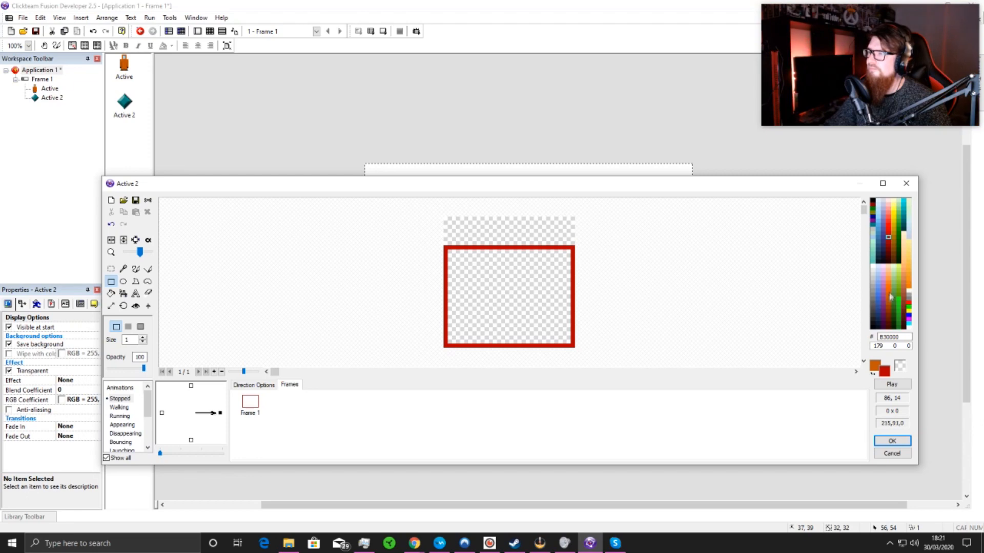
pyautogui.click(905, 302)
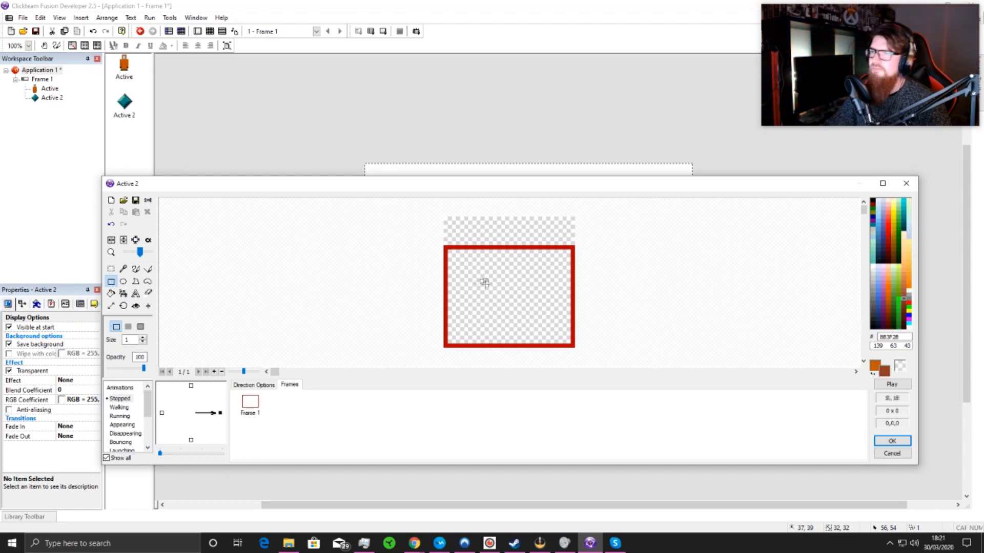
pyautogui.moveTo(443, 221); pyautogui.dragTo(575, 237)
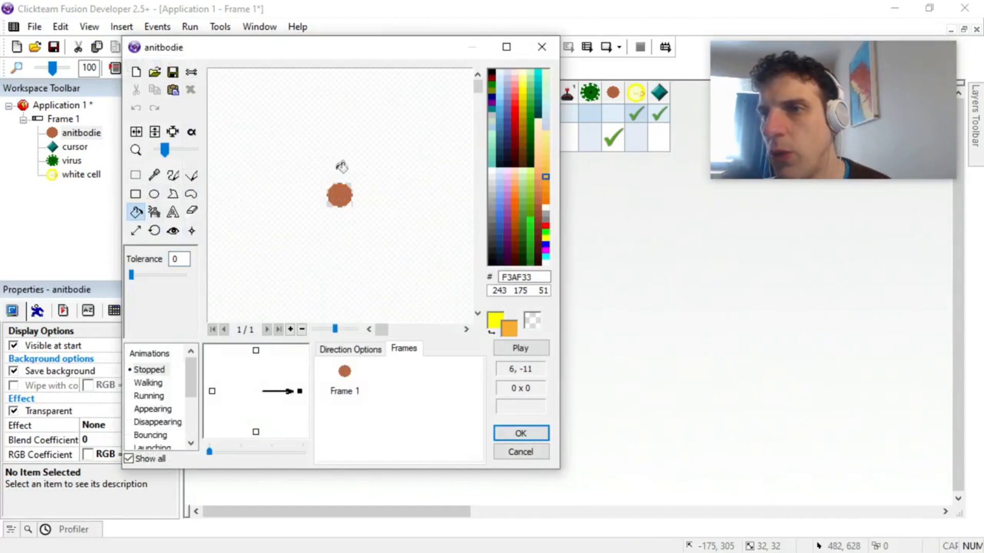
# Step: Fill the anitbodie sprite's circle with orange (F3AF33) and accept the image edit
pyautogui.click(339, 194)
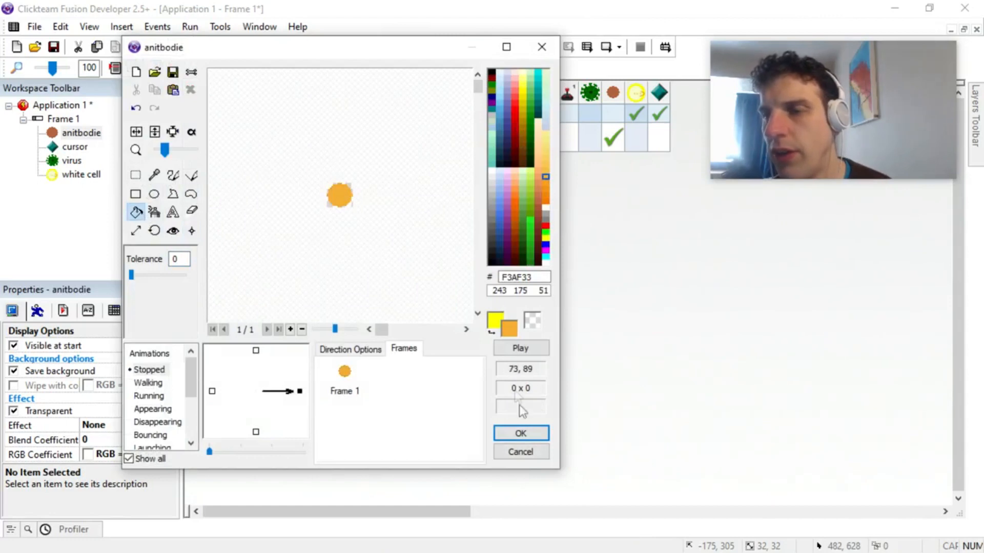
pyautogui.click(520, 433)
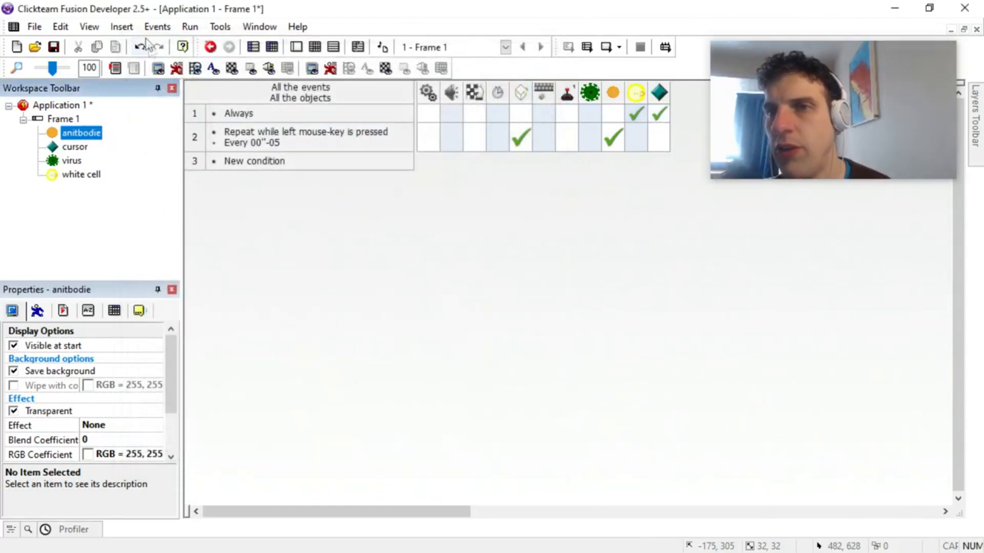
# Step: Run the frame to test firing anitbodie shots from the white cell, rerun the game, and close it
pyautogui.click(189, 26)
pyautogui.click(224, 102)
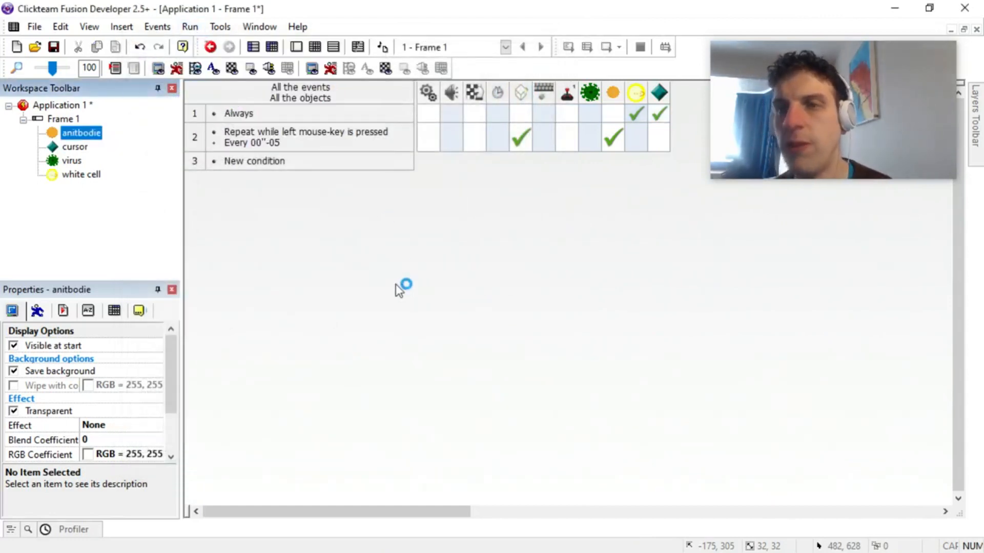
pyautogui.click(364, 310)
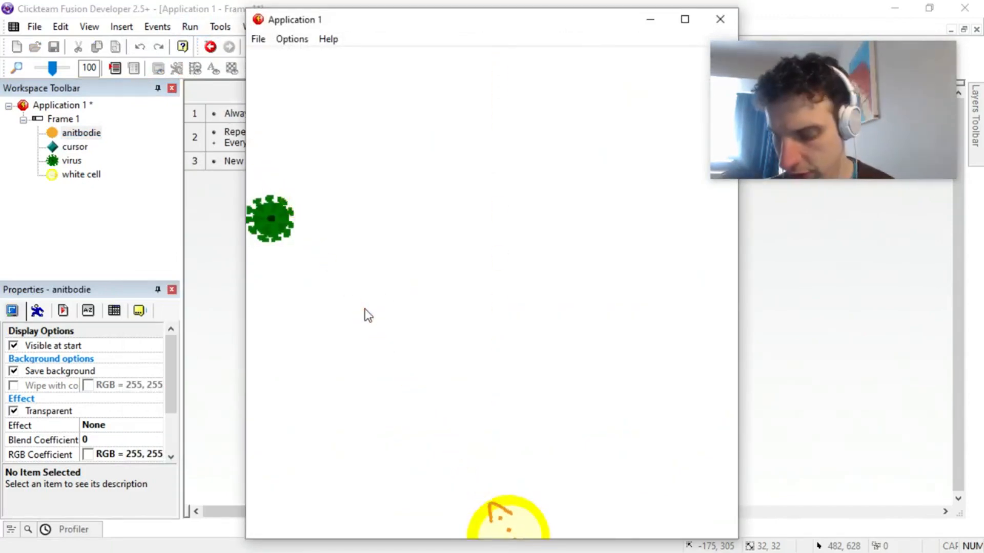
pyautogui.click(364, 309)
pyautogui.moveTo(464, 273); pyautogui.dragTo(513, 261)
pyautogui.click(775, 251)
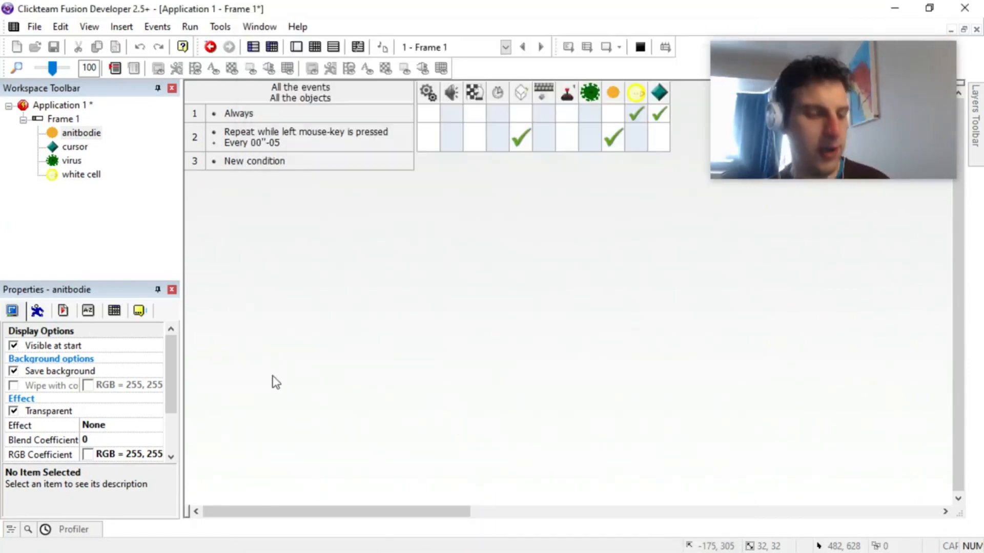
pyautogui.press('F8')
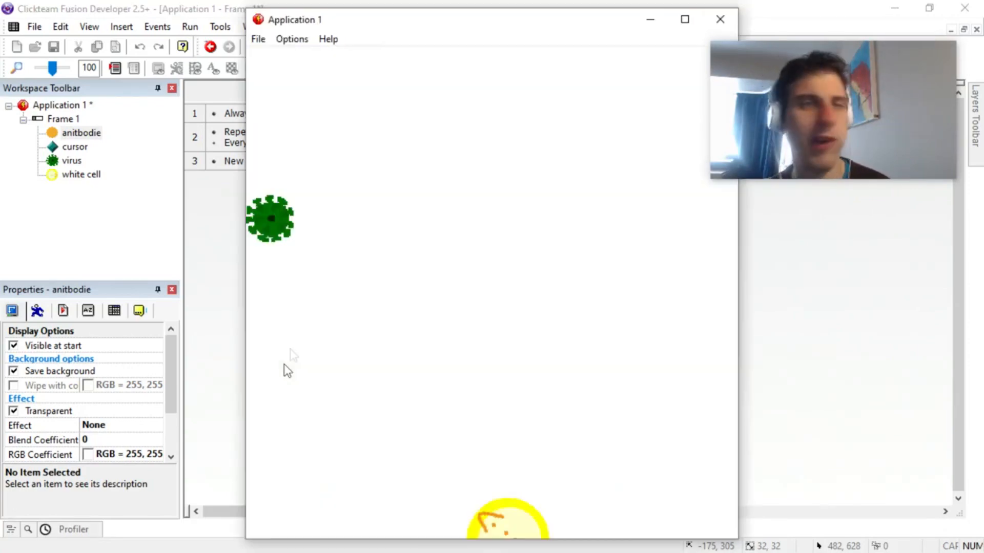
pyautogui.click(721, 19)
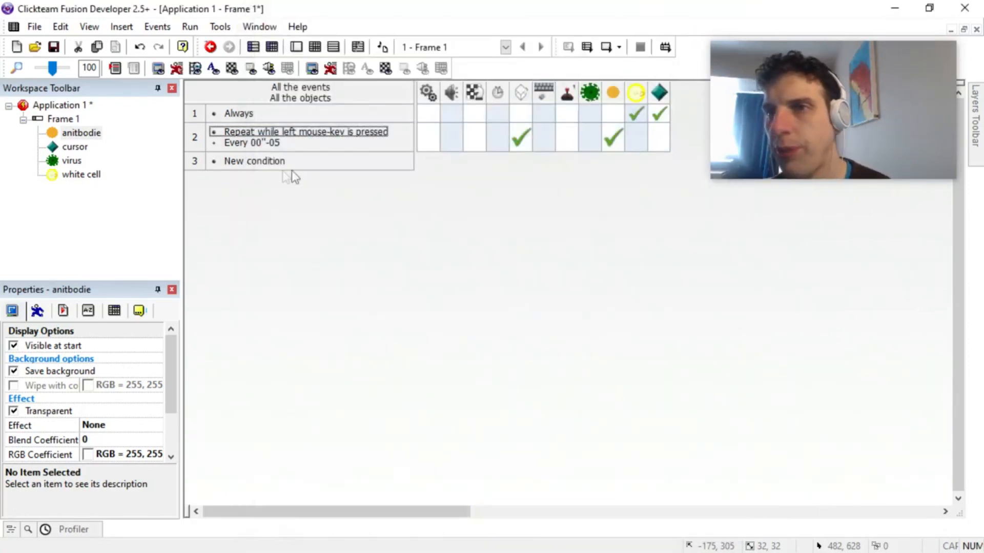
# Step: View the layout of Frame 1 and return to its event editor
pyautogui.doubleClick(63, 119)
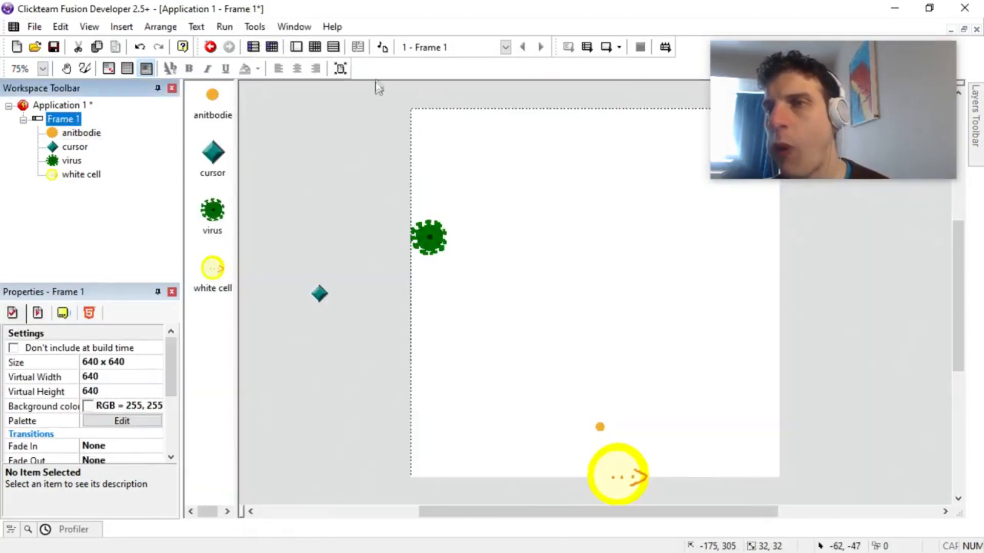
pyautogui.click(316, 51)
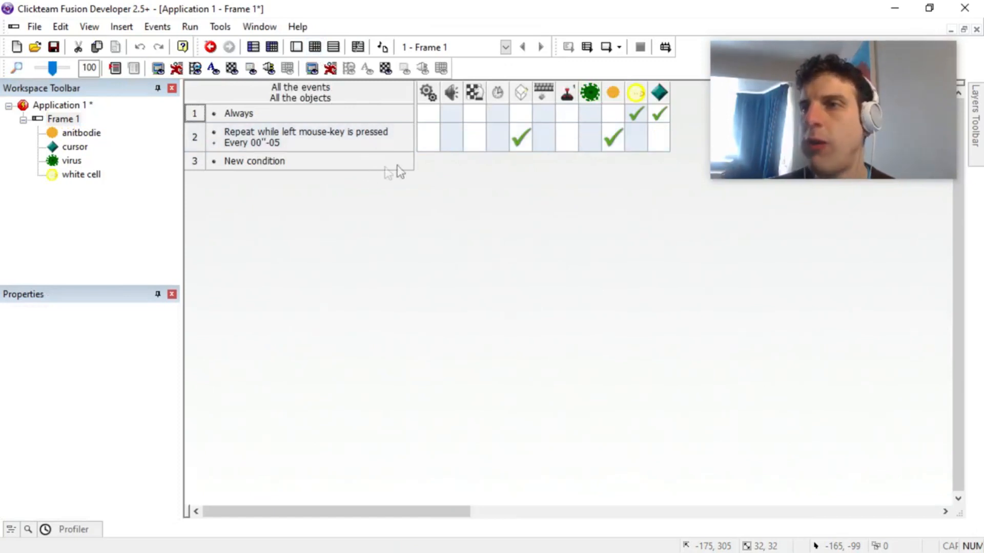
# Step: Change the timer condition of the mouse-key firing event to every 6/100 of a second
pyautogui.moveTo(609, 146)
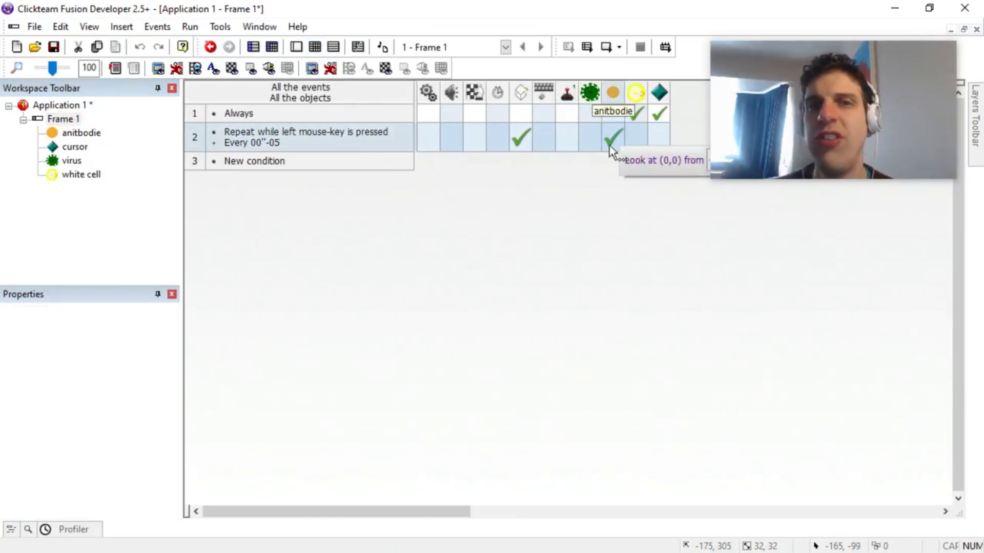
pyautogui.press('alt')
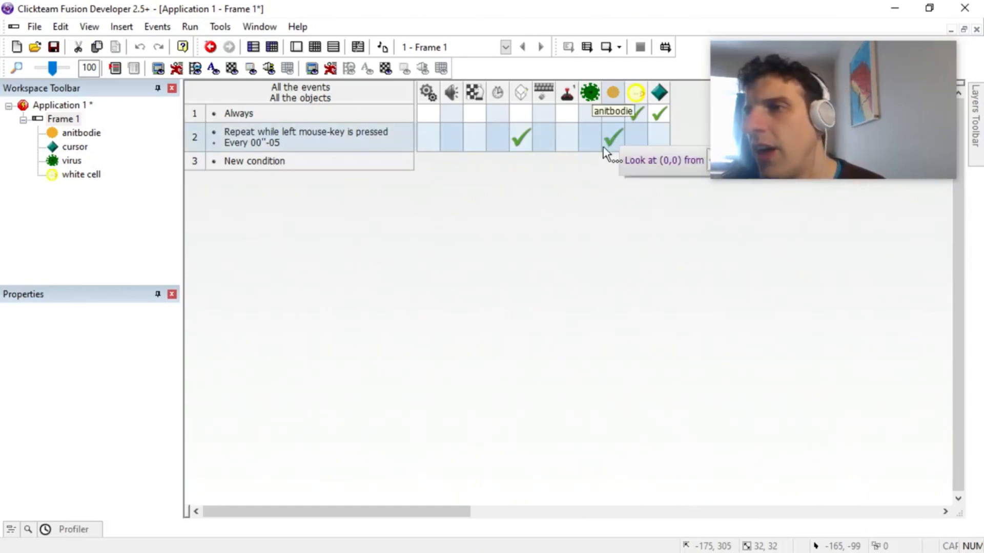
pyautogui.click(266, 144)
pyautogui.doubleClick(263, 140)
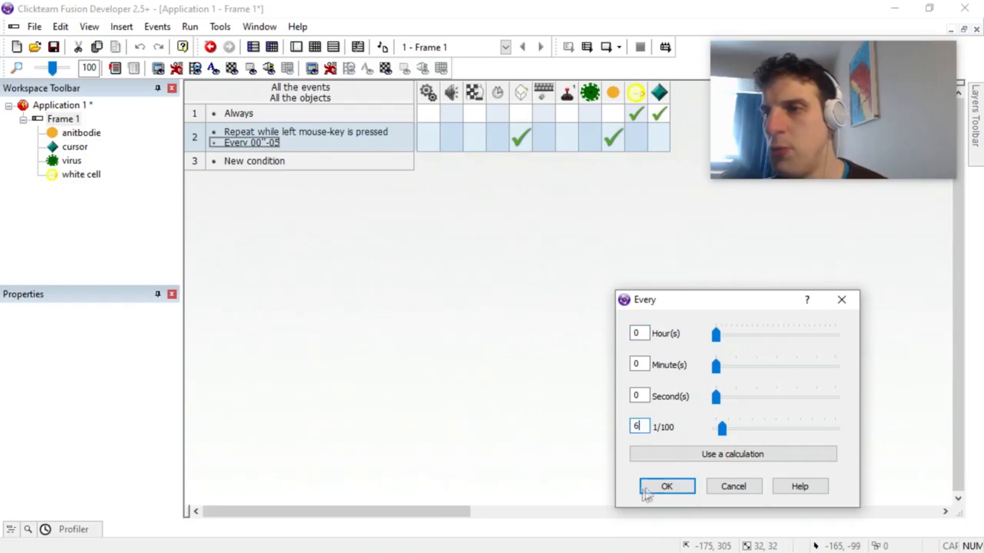
pyautogui.click(665, 486)
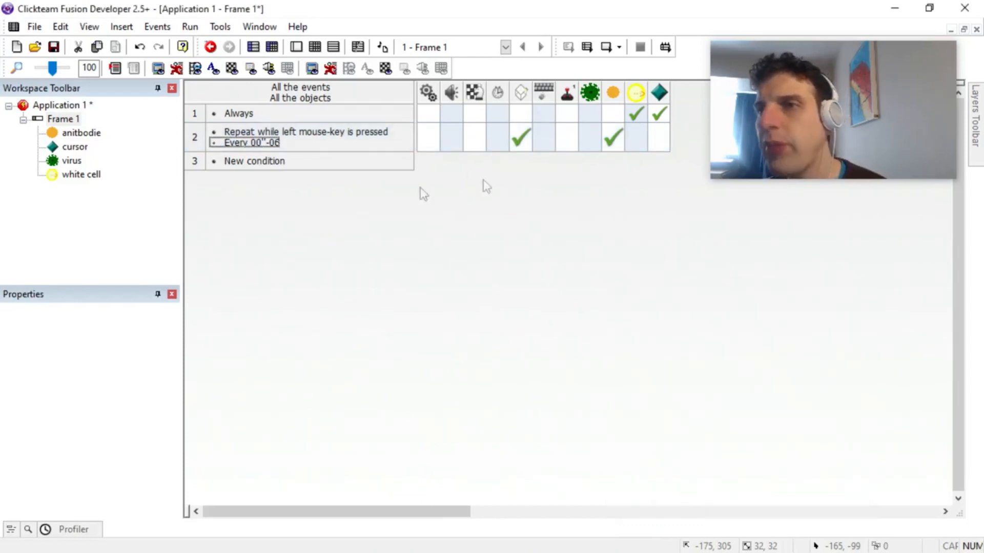
# Step: Add an event condition testing when the anitbodie leaves the play area on the top, left or right
pyautogui.click(237, 162)
pyautogui.click(163, 161)
pyautogui.moveTo(233, 204)
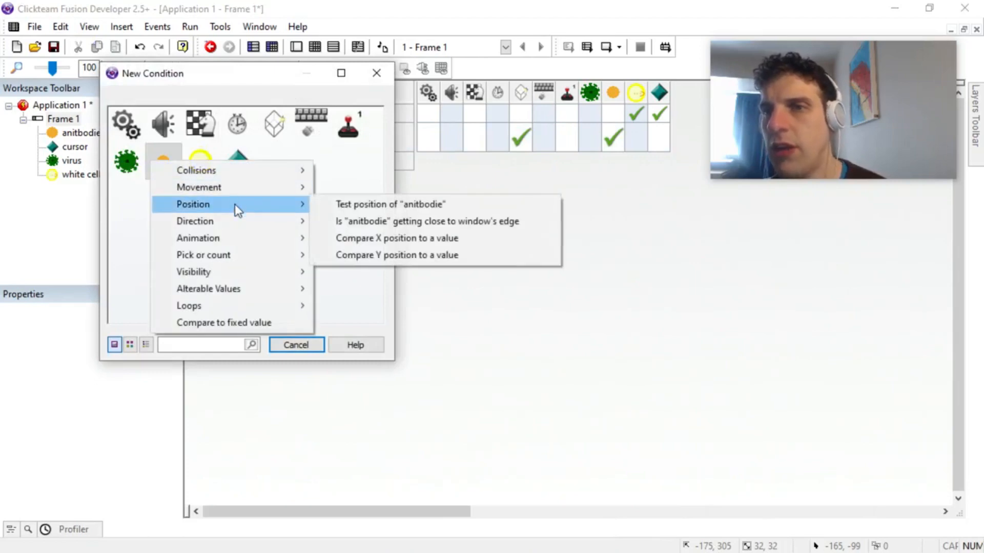
pyautogui.click(377, 206)
pyautogui.click(444, 274)
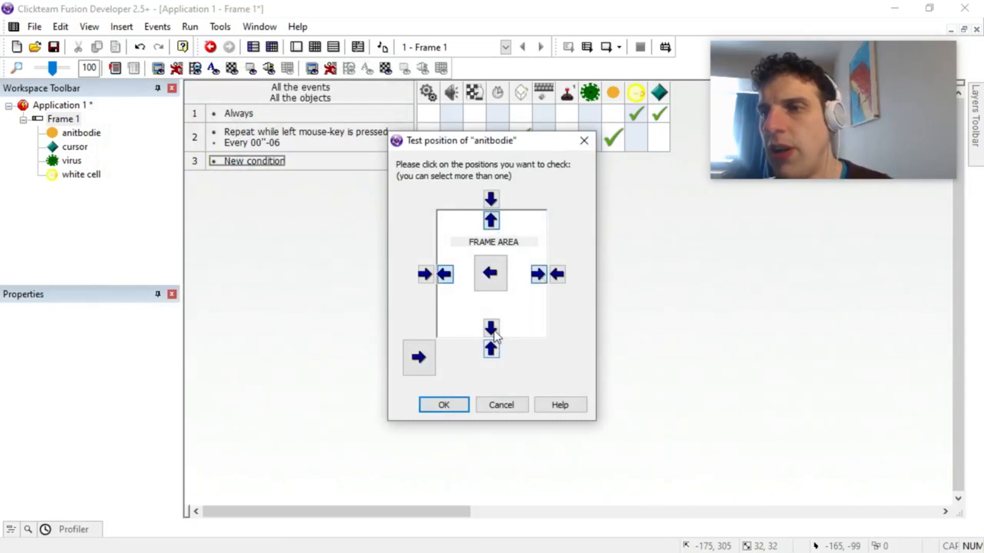
pyautogui.click(467, 406)
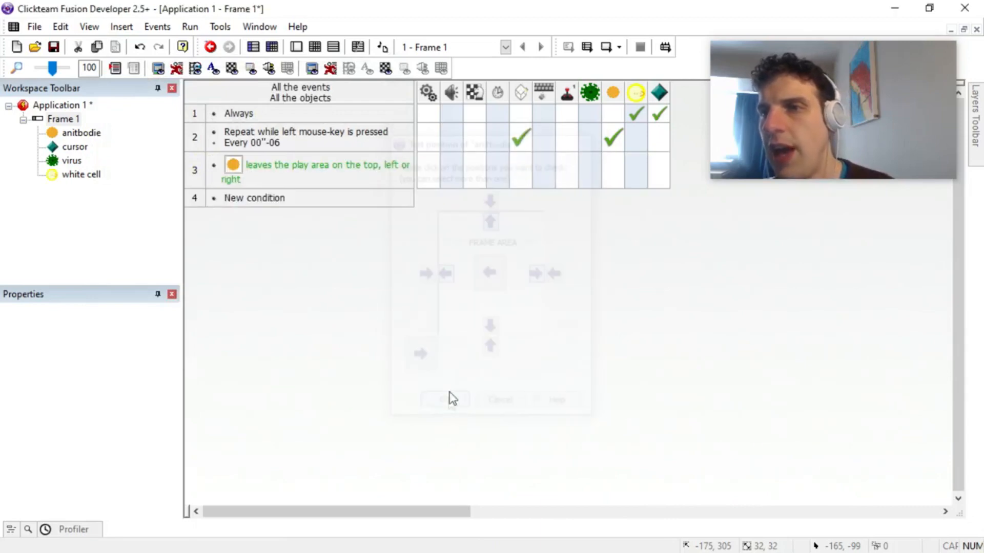
# Step: Make the anitbodie bounce when it leaves the play area
pyautogui.click(614, 178)
pyautogui.moveTo(667, 187)
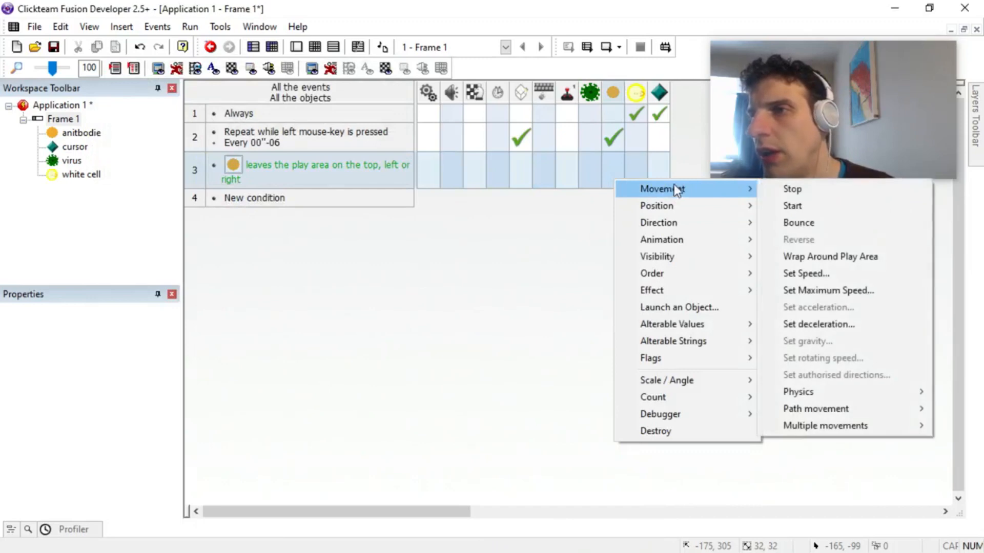
pyautogui.click(813, 224)
# Step: Run the frame to test how fired anitbodie shots bounce off the edges, and close the game
pyautogui.click(189, 27)
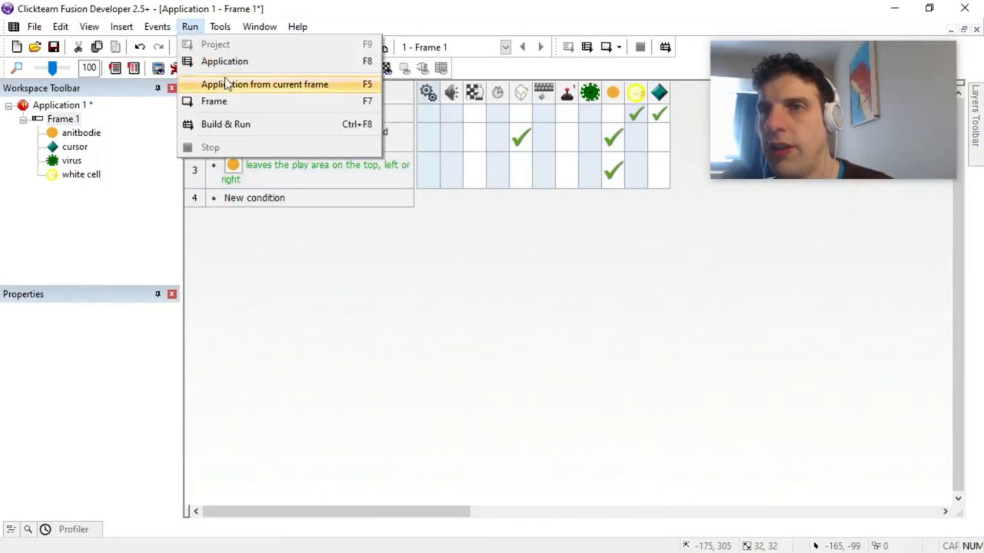
pyautogui.click(228, 98)
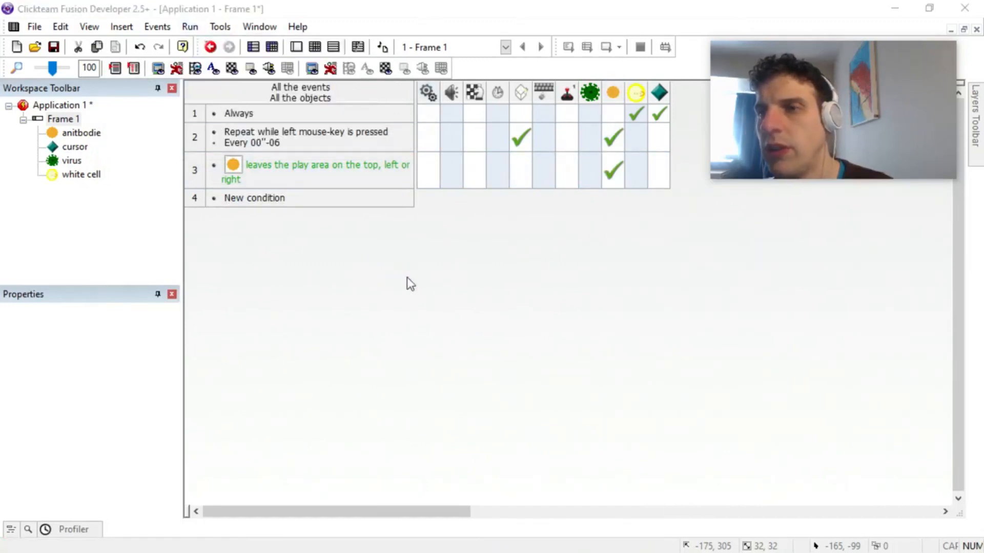
pyautogui.moveTo(666, 330); pyautogui.dragTo(718, 340)
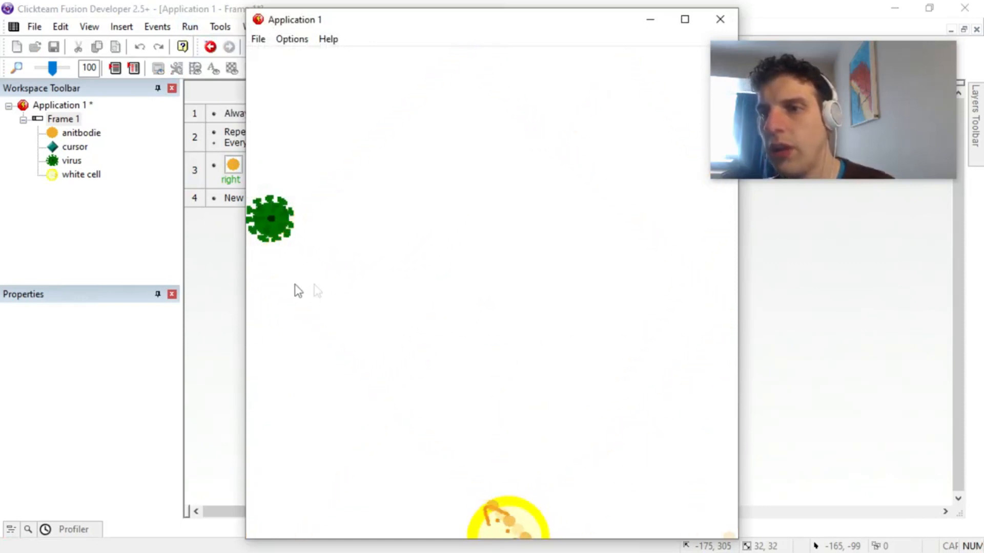
pyautogui.moveTo(699, 323); pyautogui.dragTo(700, 324)
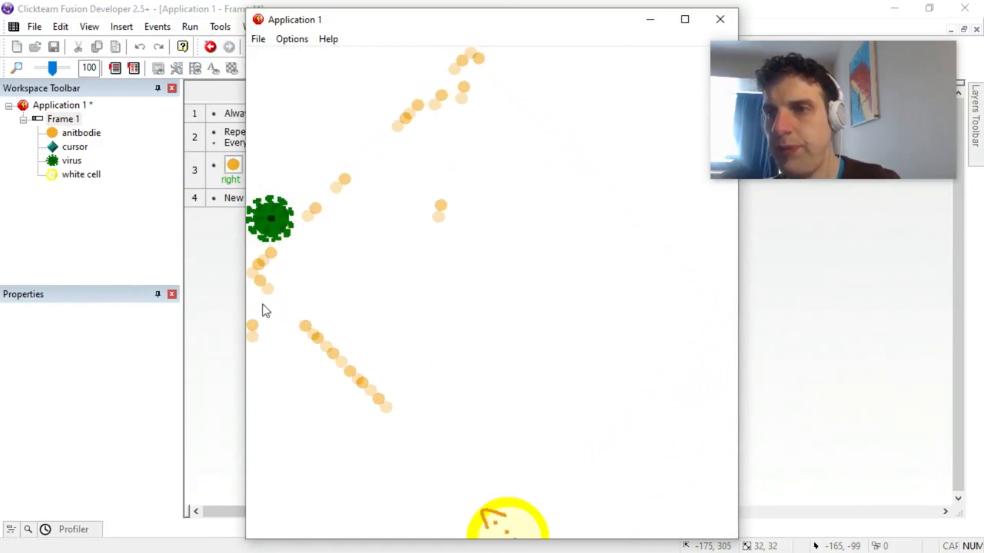
pyautogui.click(720, 20)
# Step: Set the bounce Security of the anitbodie's Bouncing Ball movement to 100
pyautogui.click(81, 132)
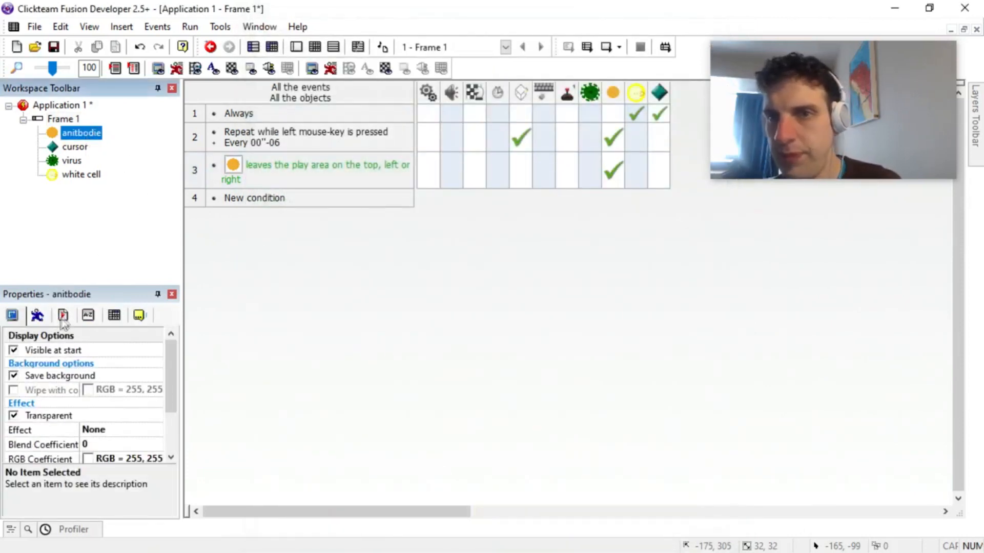
pyautogui.click(39, 317)
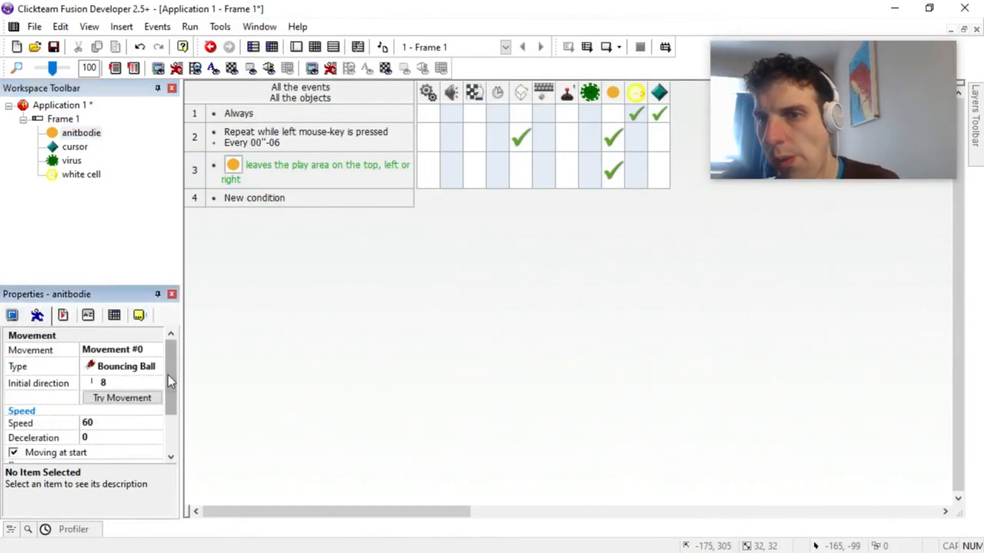
pyautogui.moveTo(171, 382); pyautogui.dragTo(172, 427)
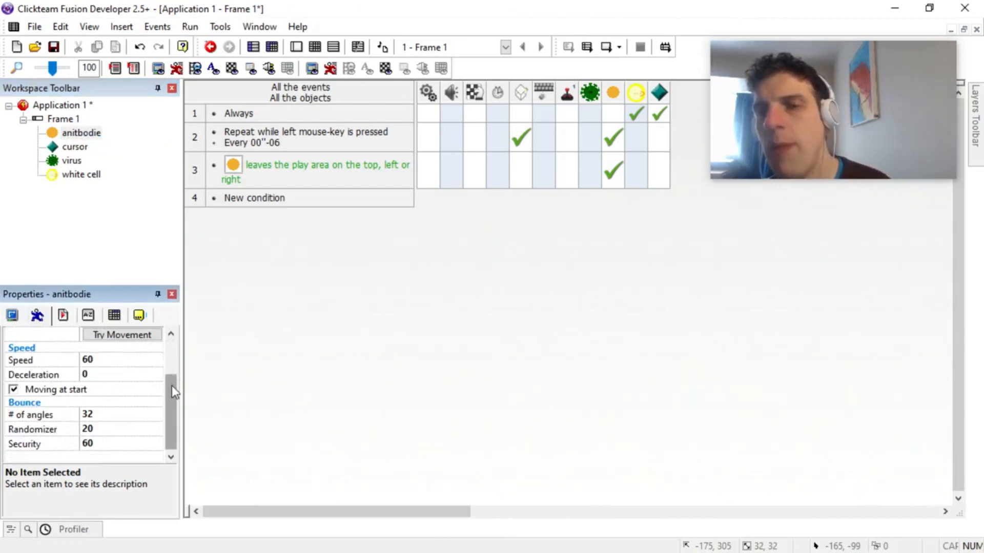
pyautogui.click(105, 443)
pyautogui.moveTo(145, 443); pyautogui.dragTo(165, 444)
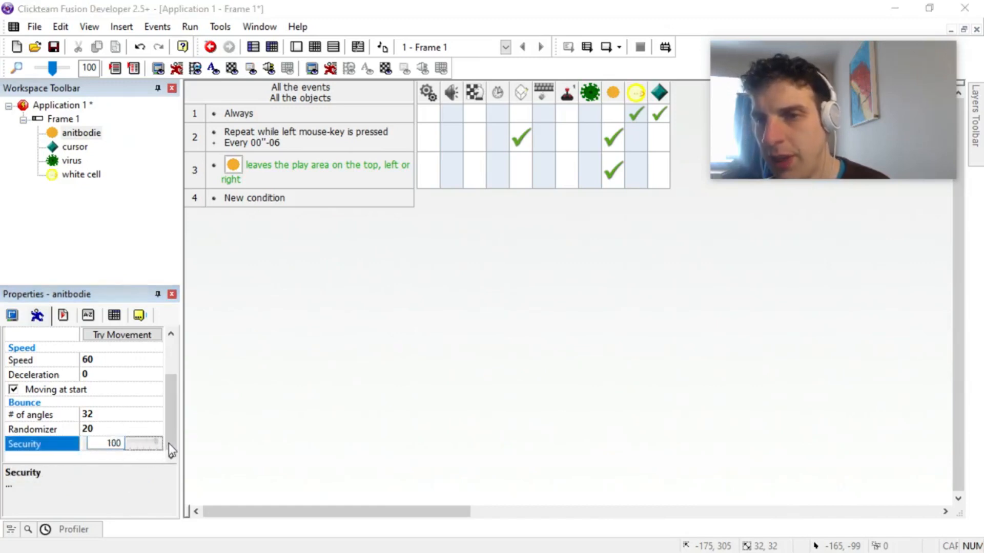
# Step: Run the application to test anitbodie shots with the new Security setting, and close it
pyautogui.click(190, 27)
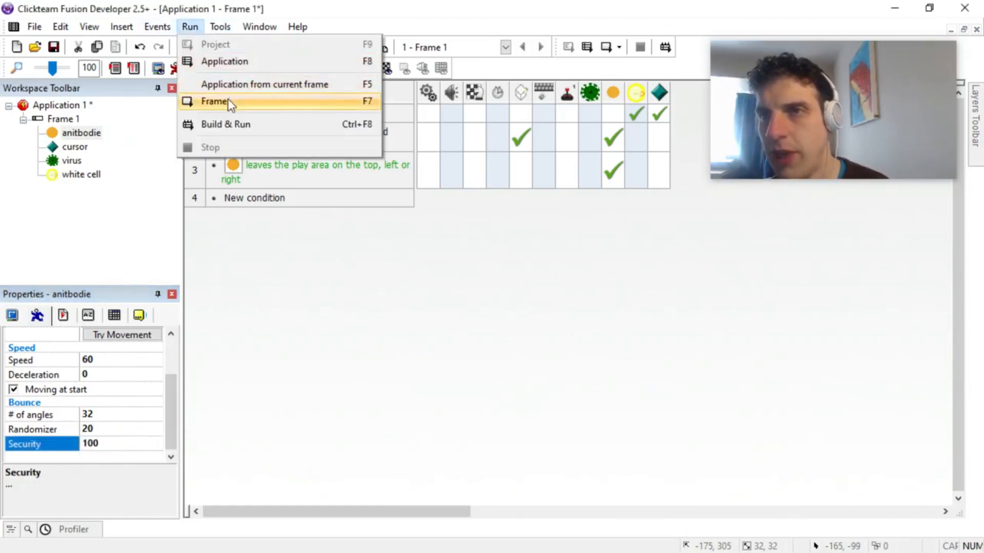
pyautogui.click(241, 60)
pyautogui.click(702, 324)
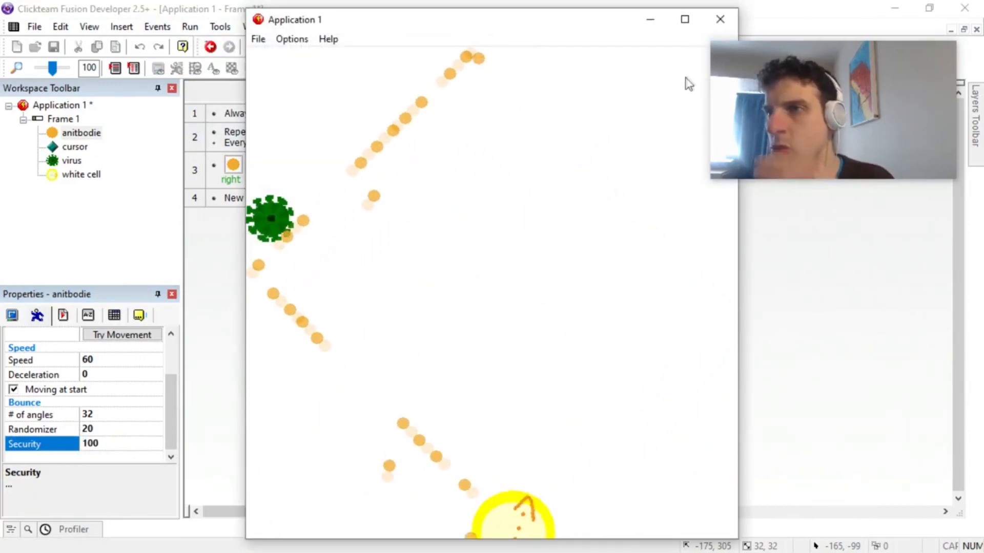
pyautogui.click(707, 21)
# Step: Set the anitbodie's bounce Randomizer to 0 and run the application to test shots in several directions
pyautogui.click(134, 430)
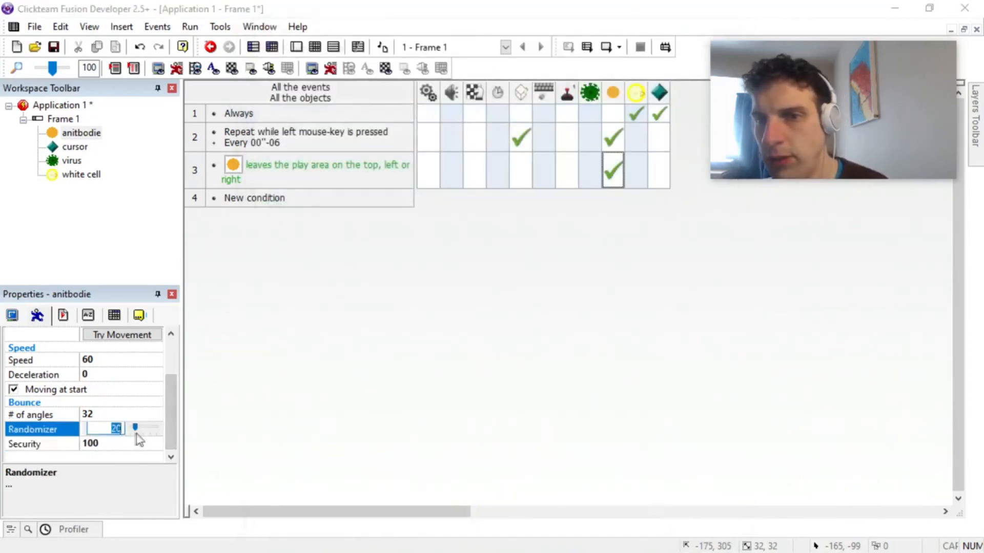
pyautogui.click(190, 27)
pyautogui.click(218, 65)
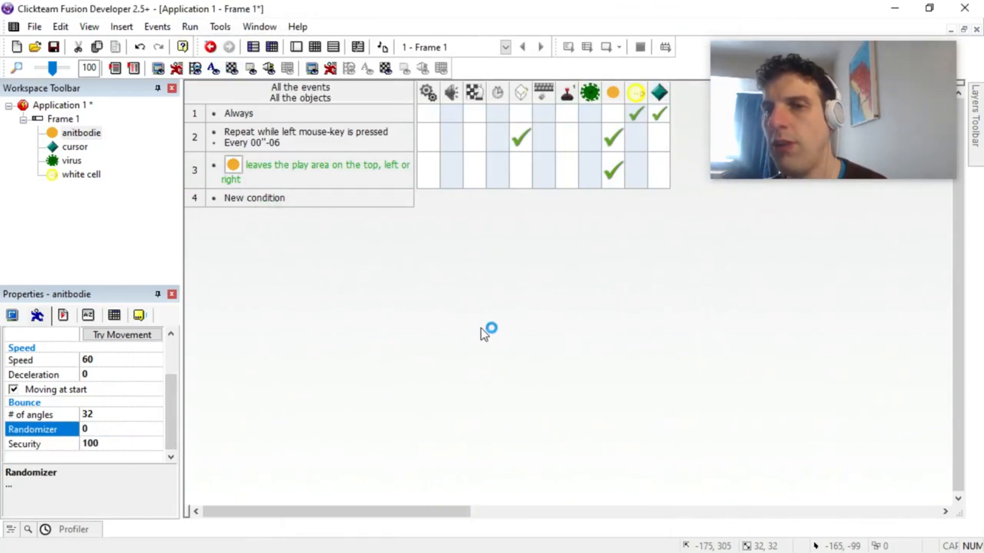
pyautogui.moveTo(697, 339); pyautogui.dragTo(676, 331)
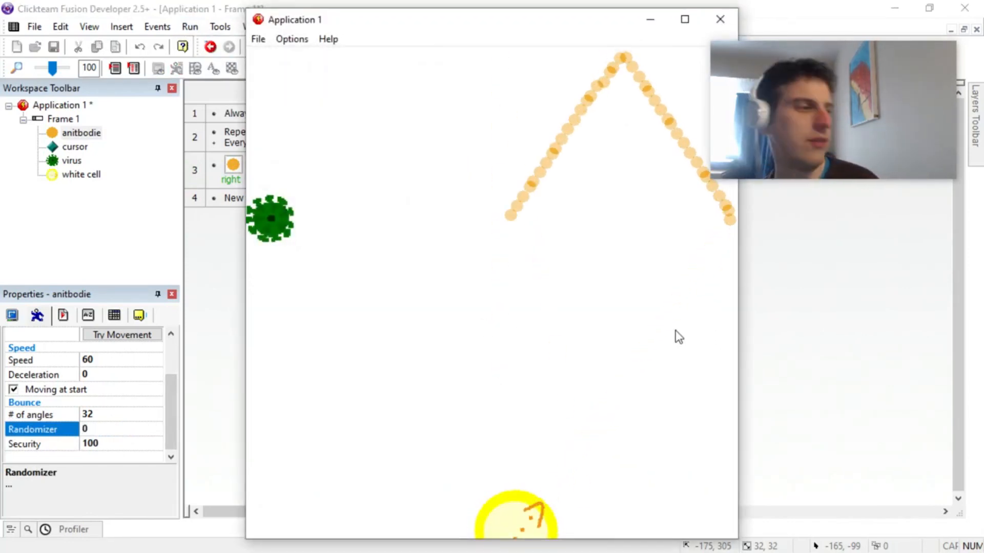
pyautogui.moveTo(310, 361); pyautogui.dragTo(310, 361)
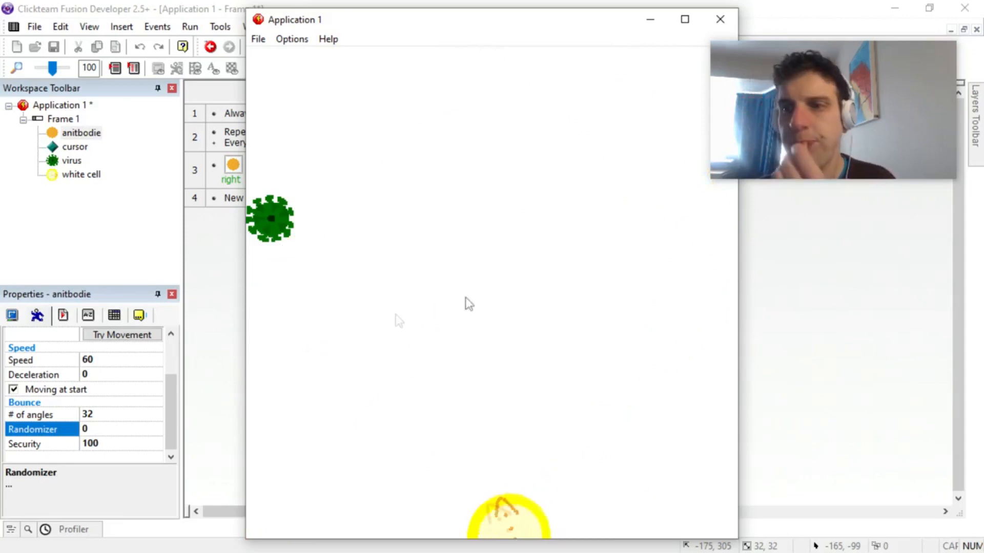
pyautogui.click(724, 33)
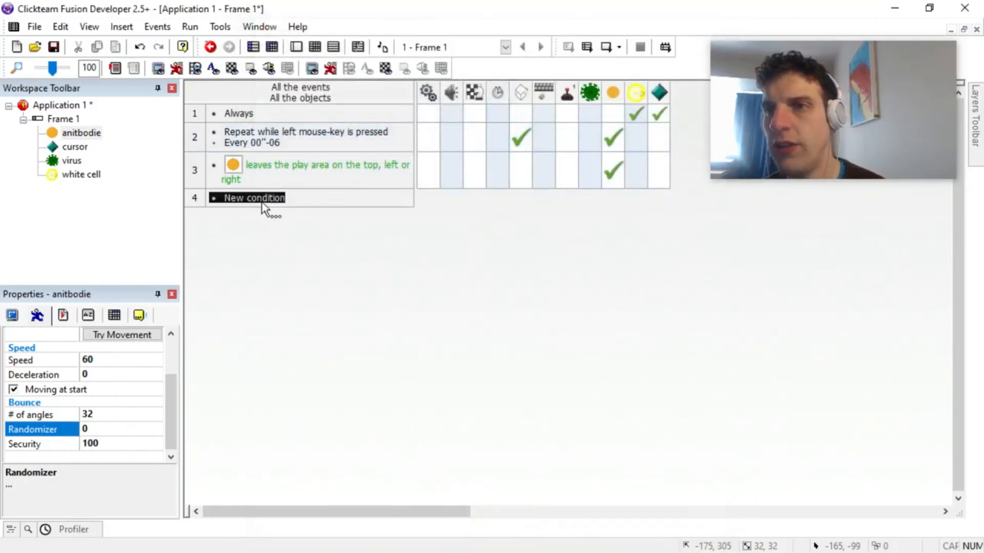
# Step: Add an event condition for a collision between the anitbodie and the virus
pyautogui.click(262, 201)
pyautogui.click(163, 162)
pyautogui.click(379, 165)
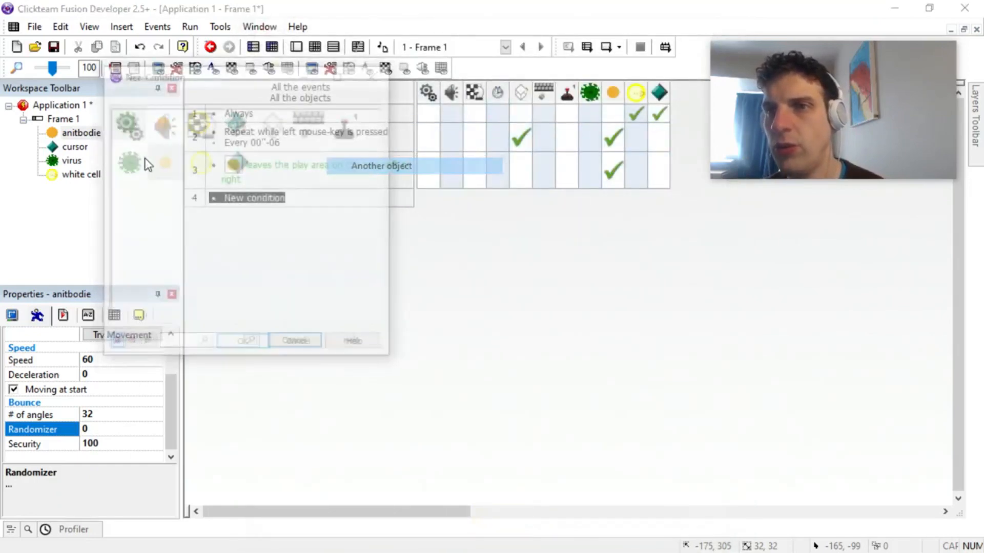
pyautogui.doubleClick(125, 123)
# Step: Start a subtract action on the virus's health value for the anitbodie collision event
pyautogui.click(589, 211)
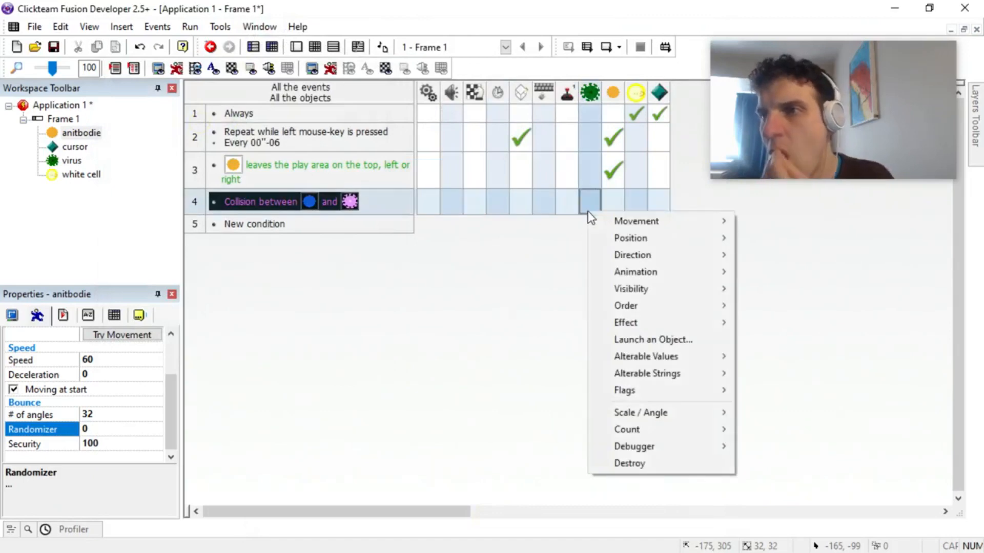
pyautogui.moveTo(684, 356)
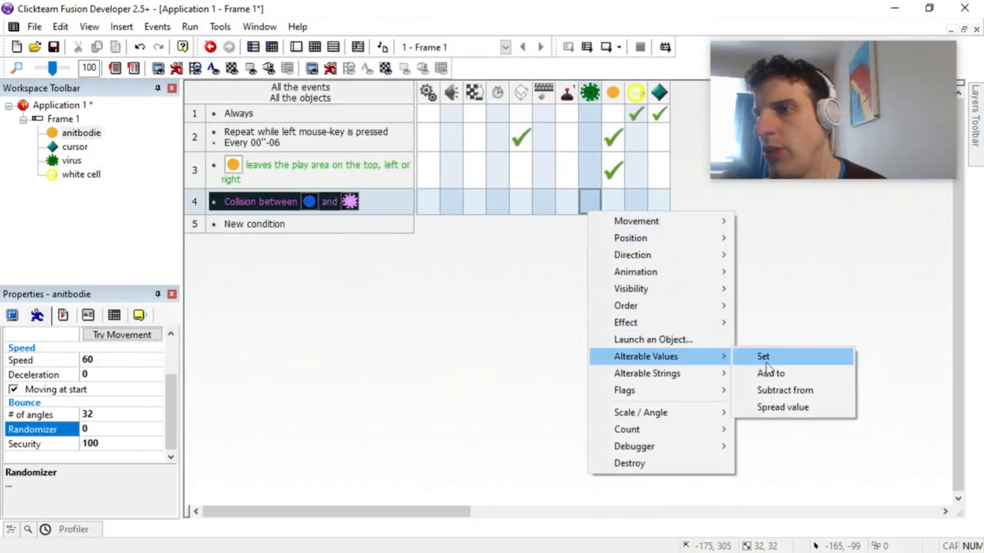
pyautogui.click(774, 392)
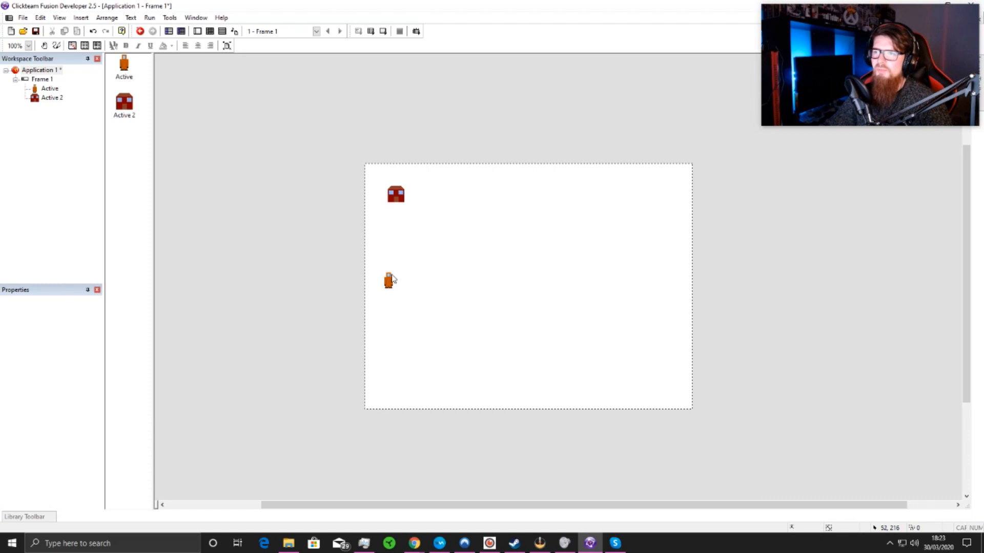
# Step: Move the orange Active character slightly within the frame and set its movement type to Eight Directions
pyautogui.moveTo(392, 279); pyautogui.dragTo(409, 278)
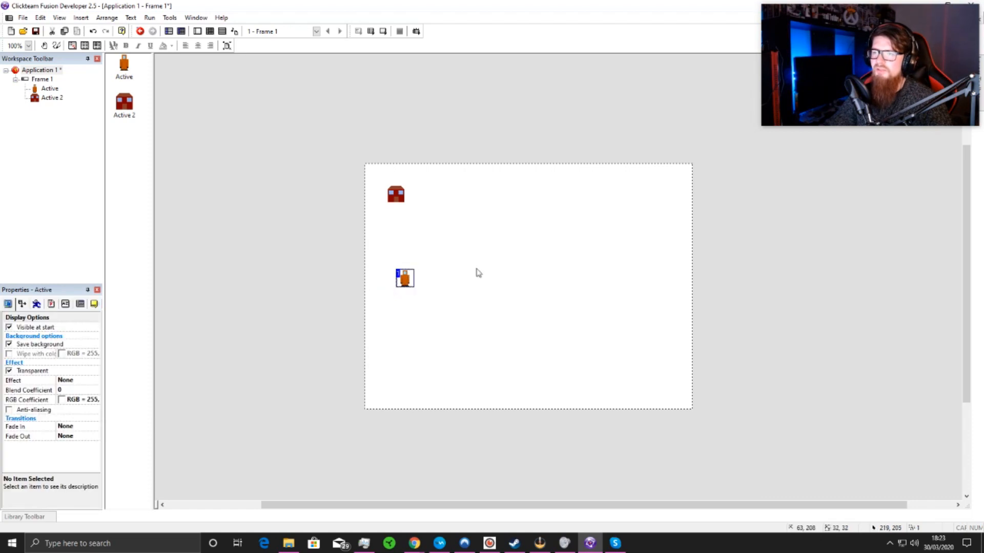
pyautogui.click(36, 304)
pyautogui.click(80, 338)
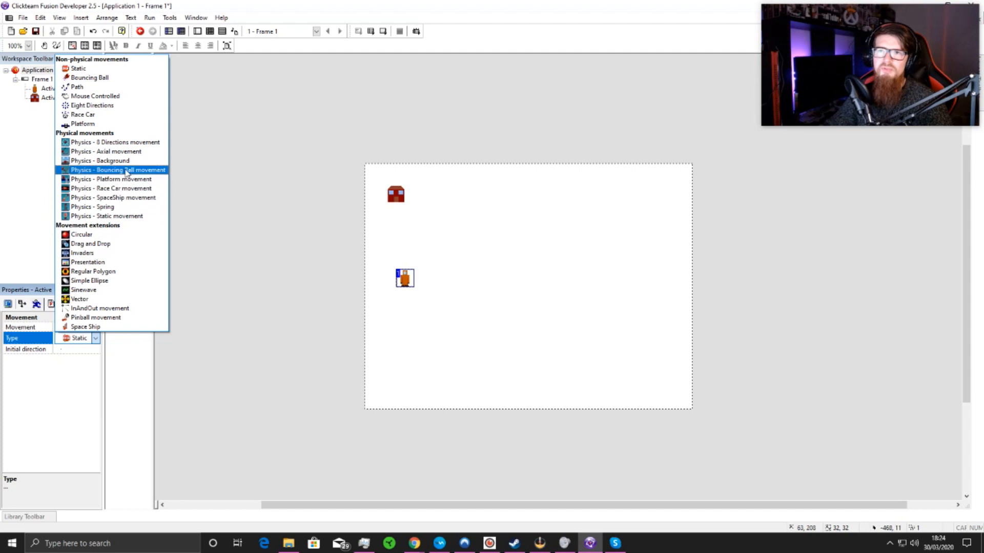
pyautogui.click(93, 105)
pyautogui.click(271, 248)
# Step: Nudge the orange Active character slightly left and down in the frame, and deselect it
pyautogui.click(404, 281)
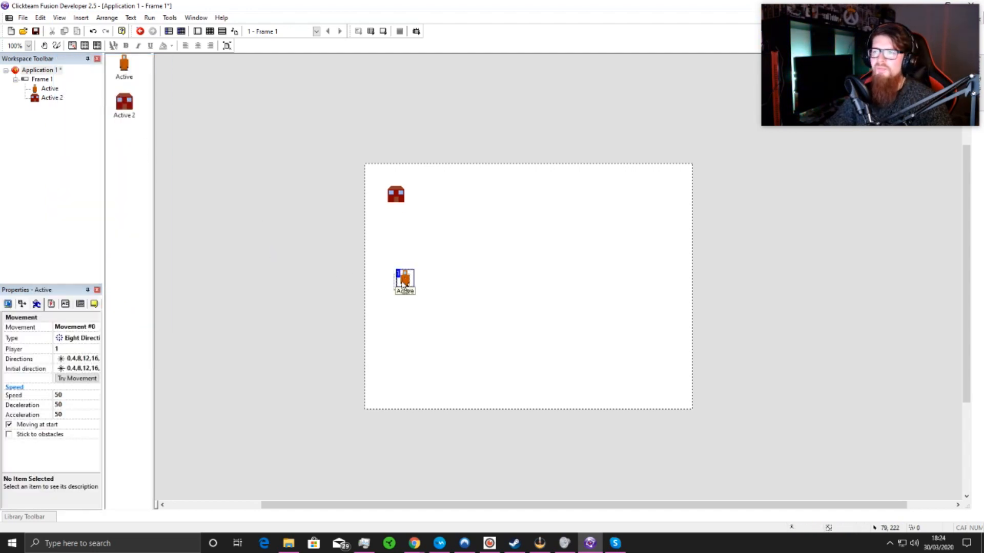
pyautogui.click(435, 281)
pyautogui.click(407, 282)
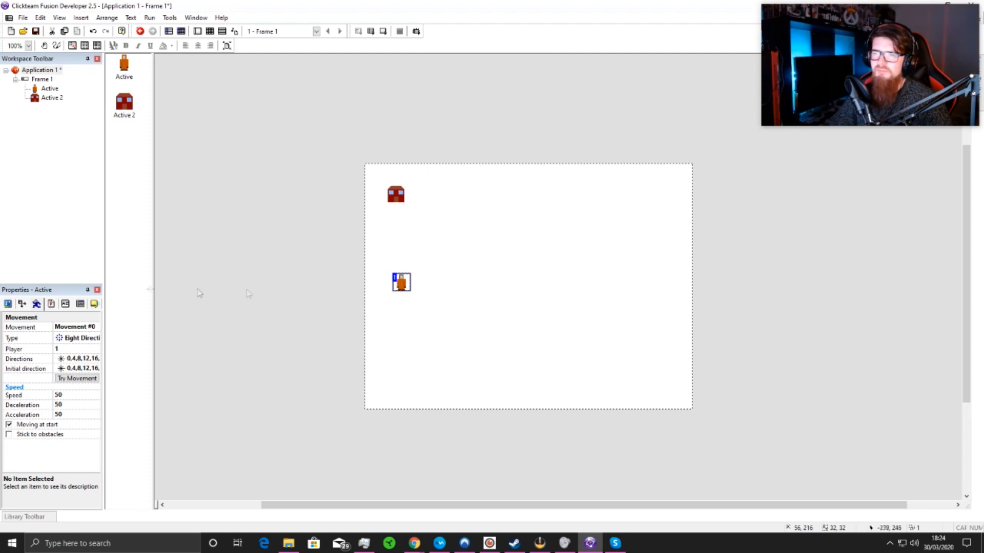
pyautogui.click(246, 247)
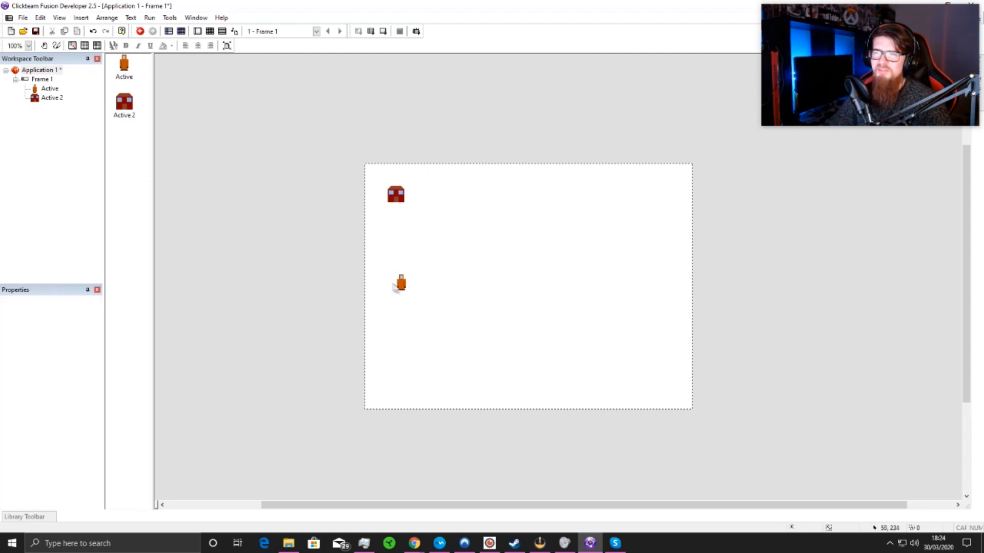
pyautogui.click(403, 289)
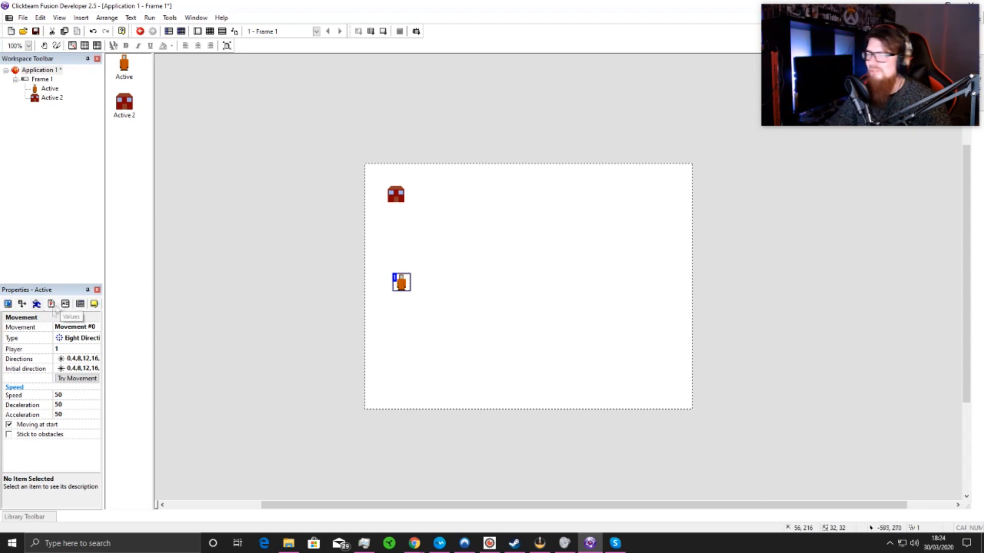
pyautogui.click(428, 312)
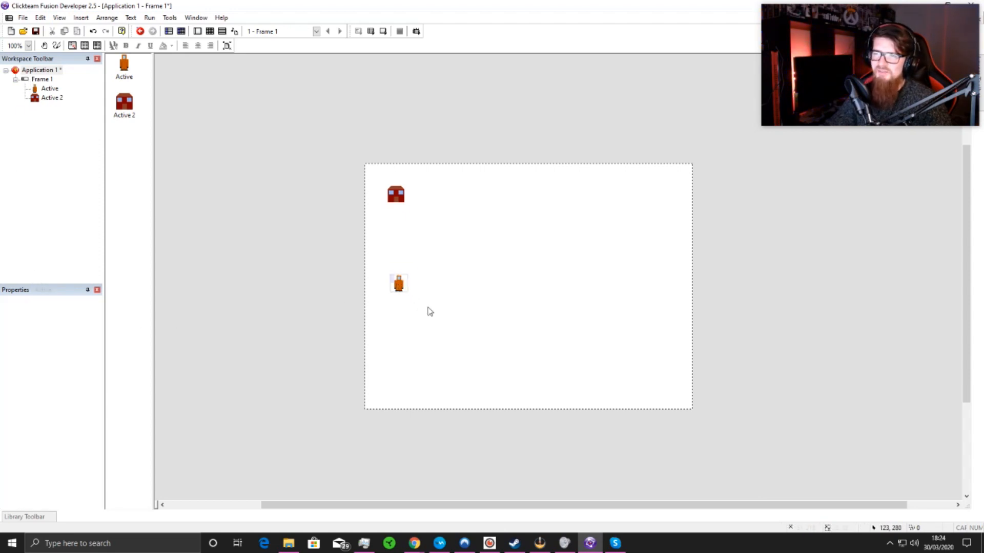
# Step: Open the keyboard setup for player 1 from the application's default player controls
pyautogui.click(39, 71)
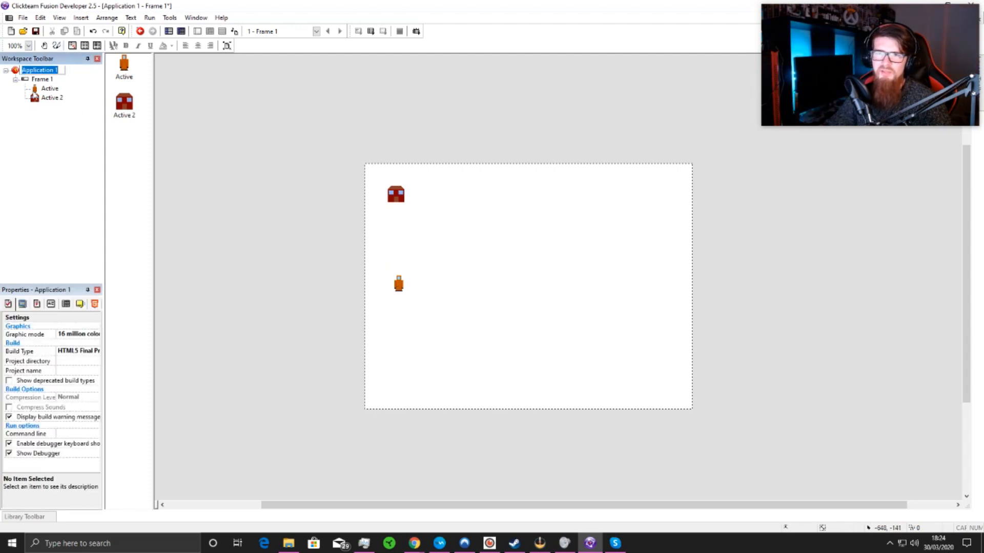
pyautogui.click(38, 304)
pyautogui.scroll(-3, 69, 369)
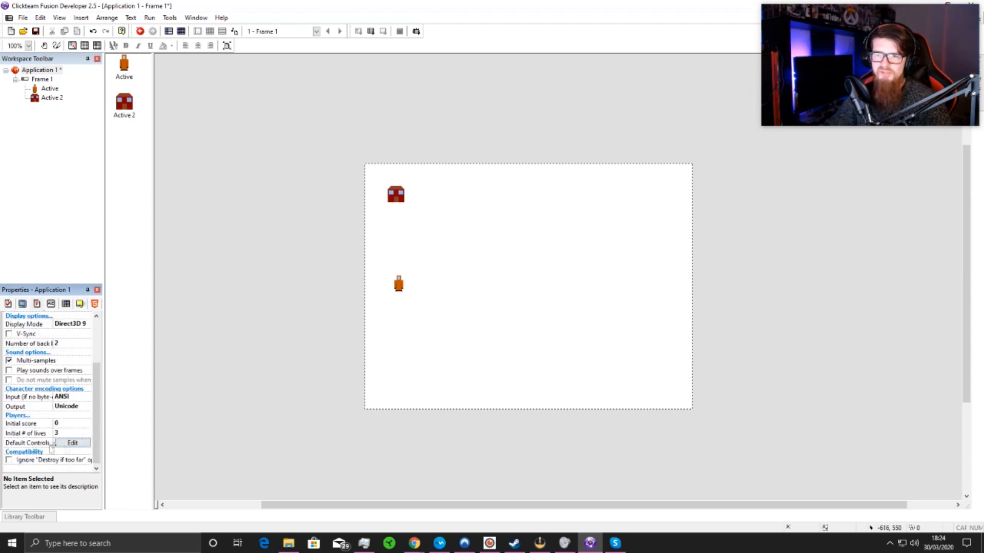
pyautogui.click(72, 444)
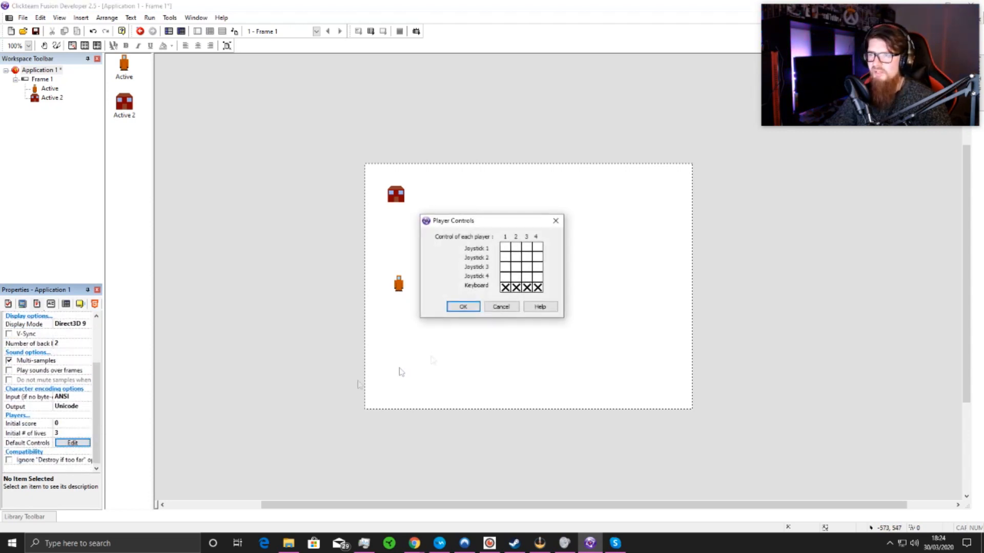
pyautogui.moveTo(495, 224); pyautogui.dragTo(242, 280)
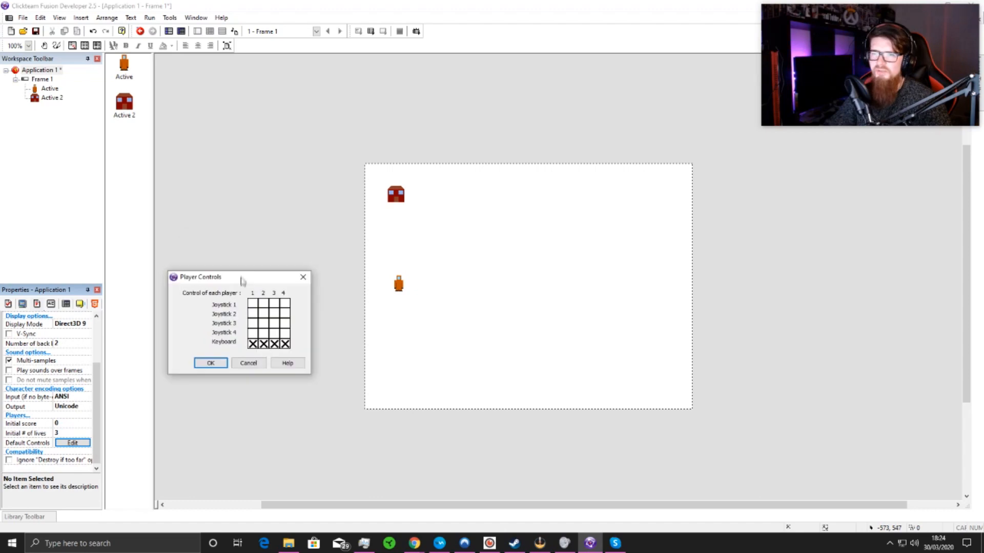
pyautogui.click(253, 344)
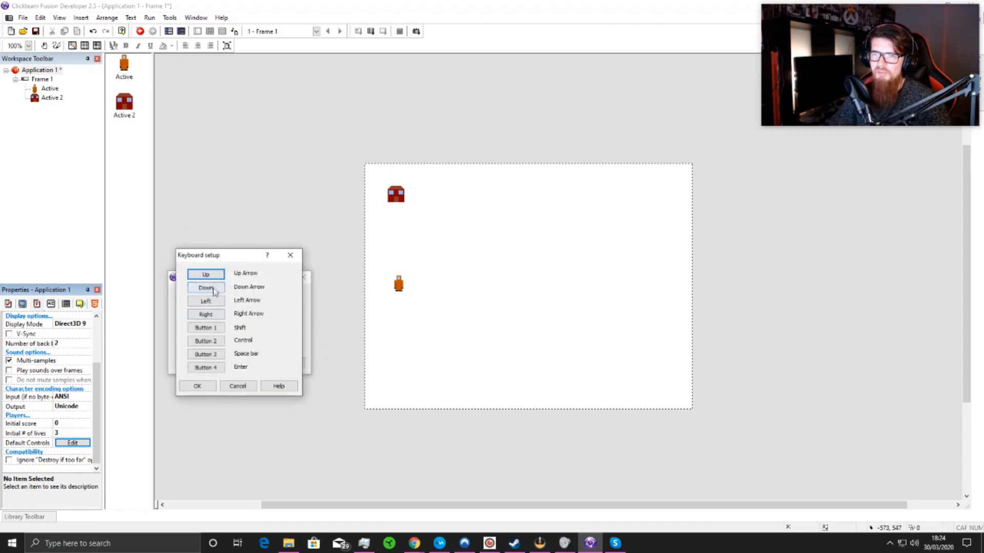
# Step: Assign W, S, A and D to player 1's Up, Down, Left and Right controls and accept the settings
pyautogui.click(205, 274)
pyautogui.press('w')
pyautogui.click(214, 289)
pyautogui.press('s')
pyautogui.click(214, 303)
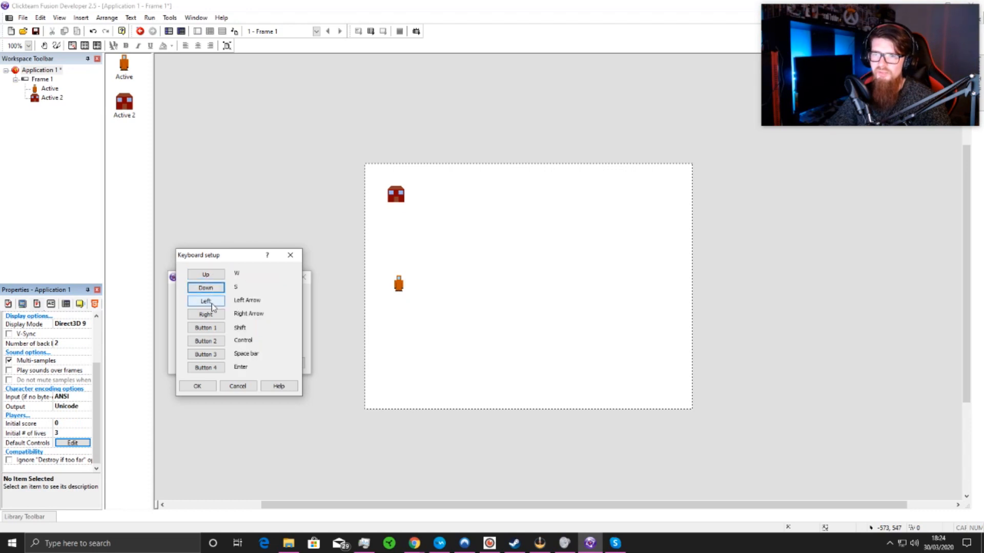
pyautogui.press('a')
pyautogui.click(220, 317)
pyautogui.press('d')
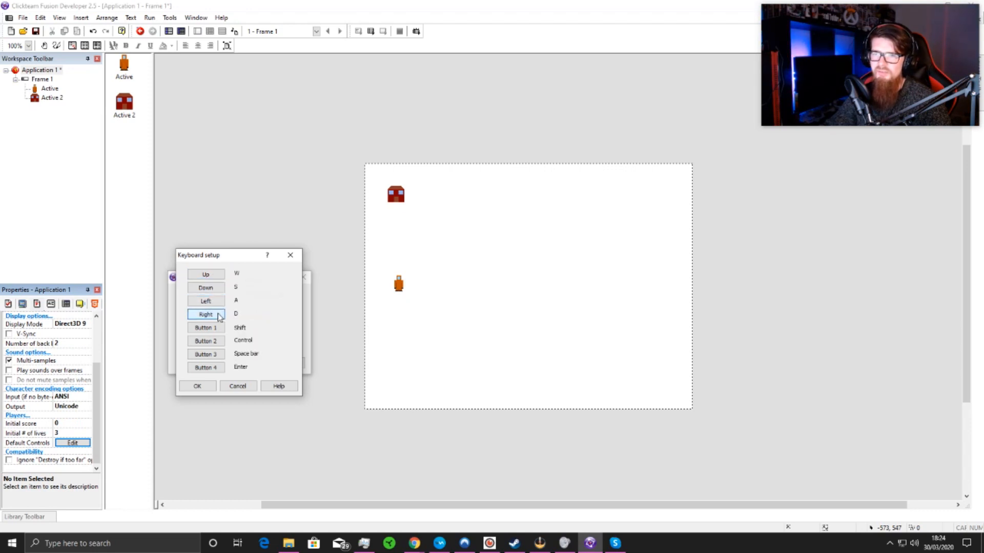
pyautogui.click(199, 387)
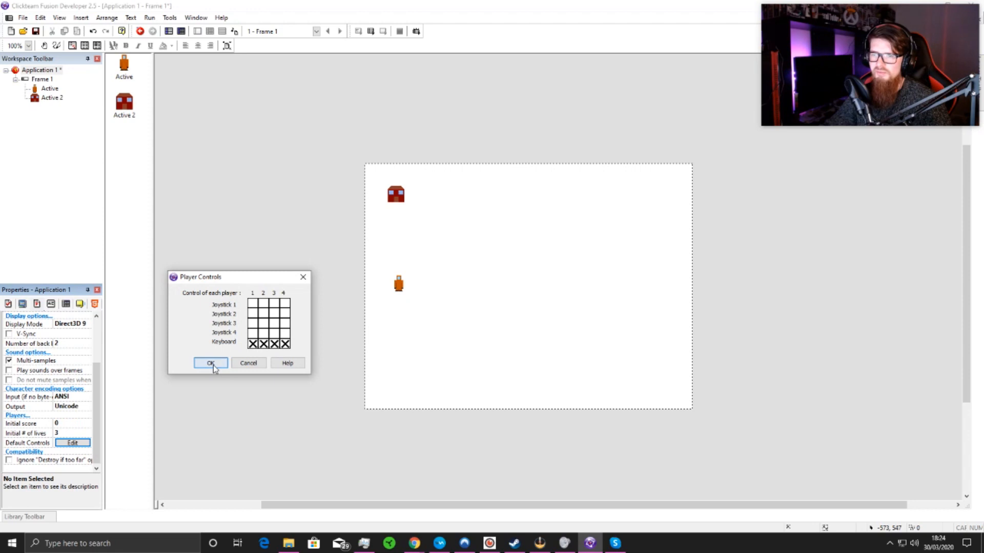
pyautogui.click(211, 364)
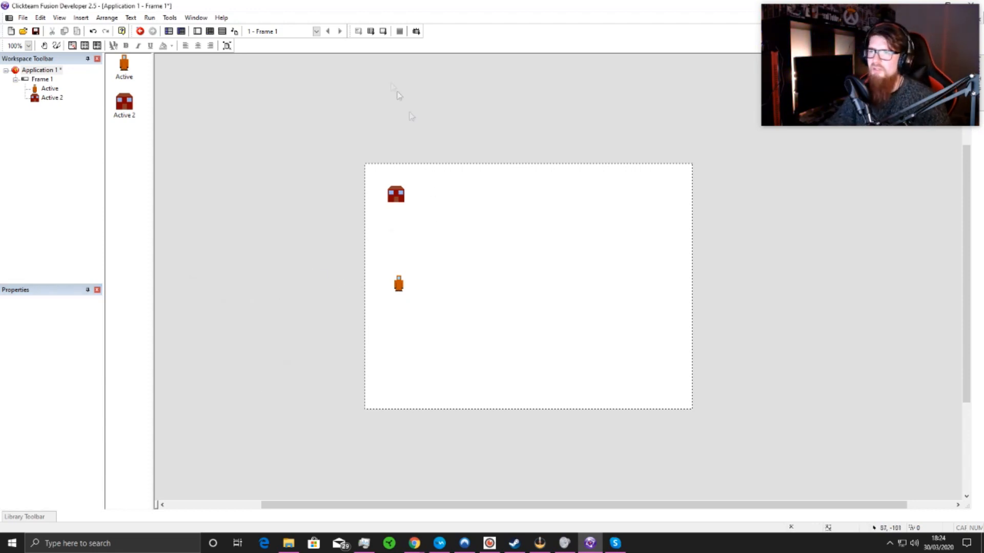
# Step: Test-run the frame, moving the orange character back and forth horizontally, and close the running game
pyautogui.click(382, 31)
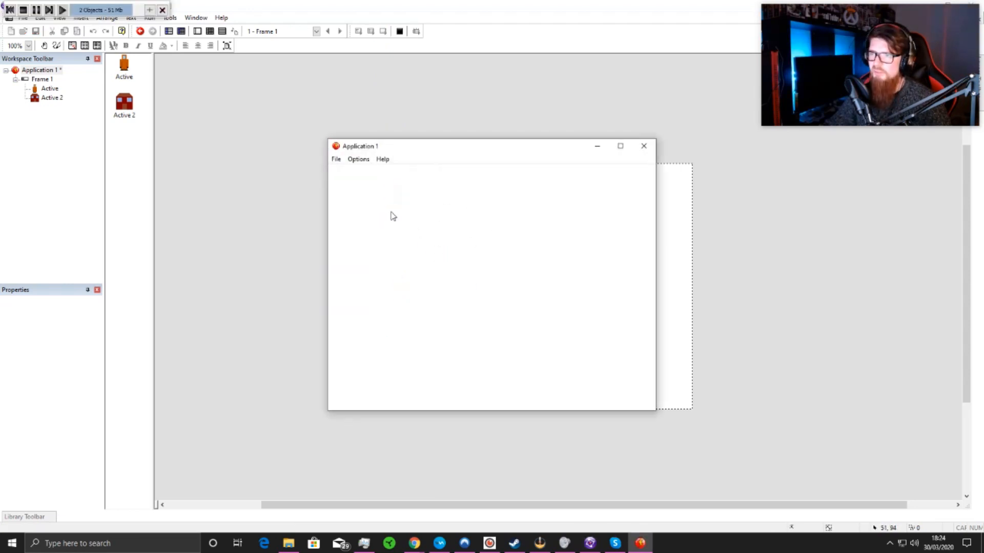
pyautogui.moveTo(482, 149); pyautogui.dragTo(388, 155)
pyautogui.press('Right')
pyautogui.press('Left')
pyautogui.press('Right')
pyautogui.press('Left')
pyautogui.press('Right')
pyautogui.press('Right')
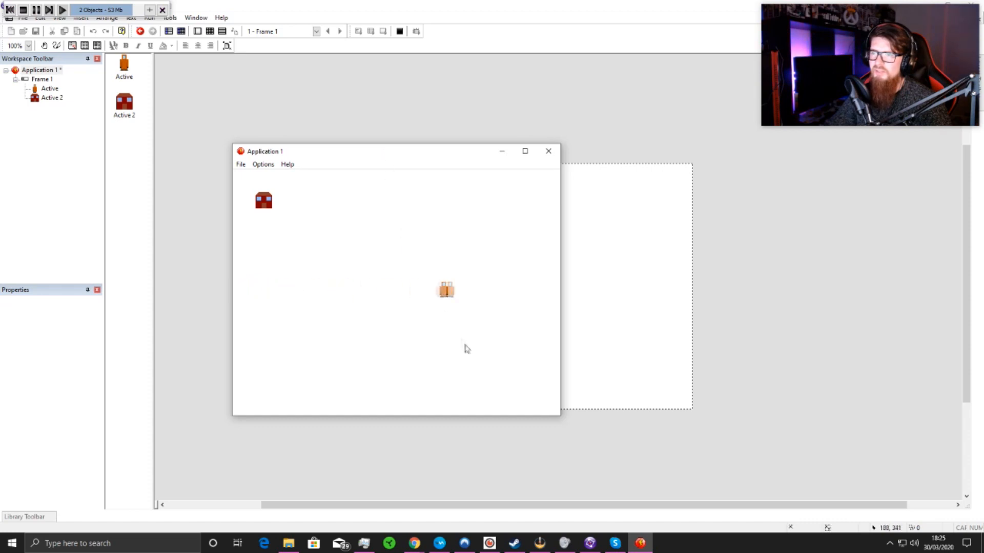
pyautogui.press('Left')
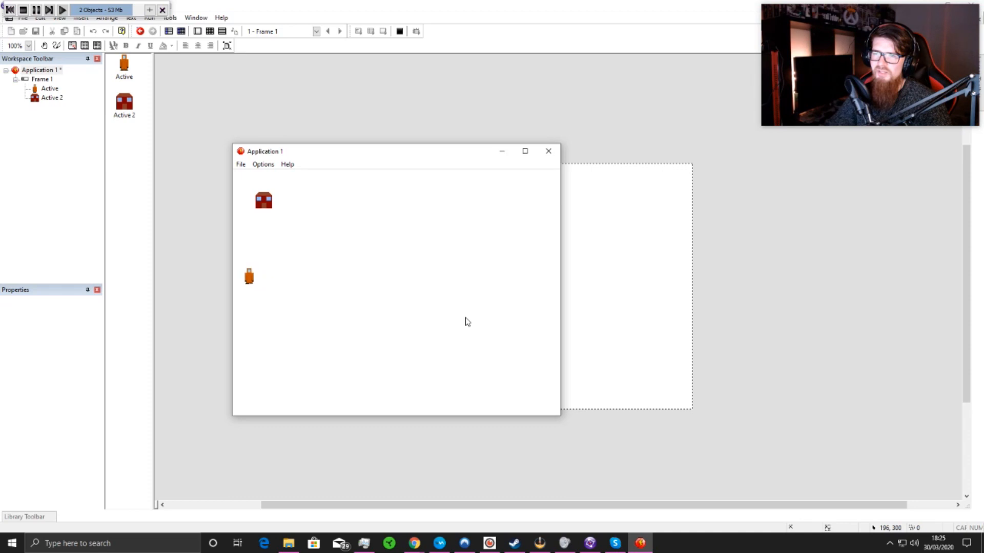
pyautogui.press('Right')
pyautogui.press('Left')
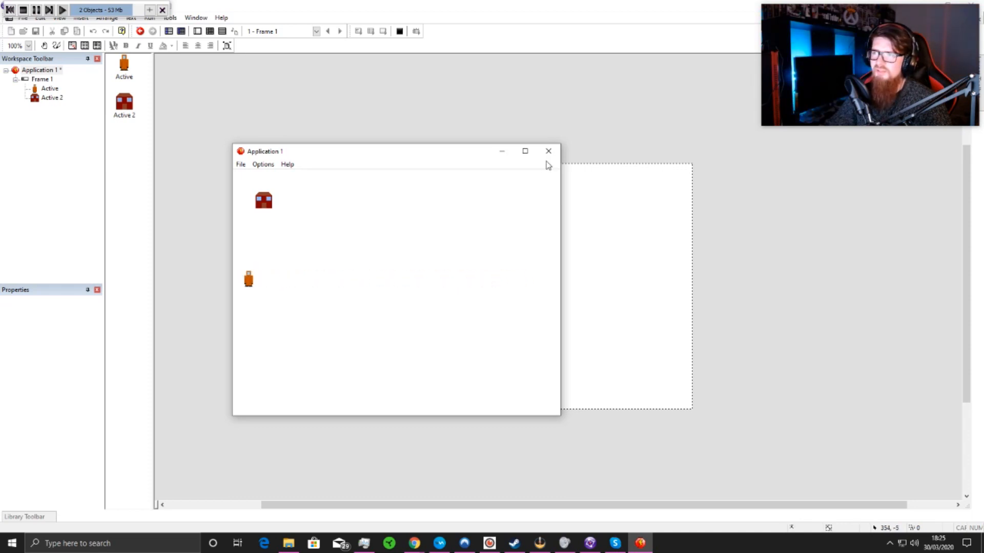
pyautogui.click(548, 151)
# Step: Nudge the orange Active slightly left and insert a new Active object outside the frame, level with the orange character
pyautogui.moveTo(402, 286); pyautogui.dragTo(396, 286)
pyautogui.click(452, 294)
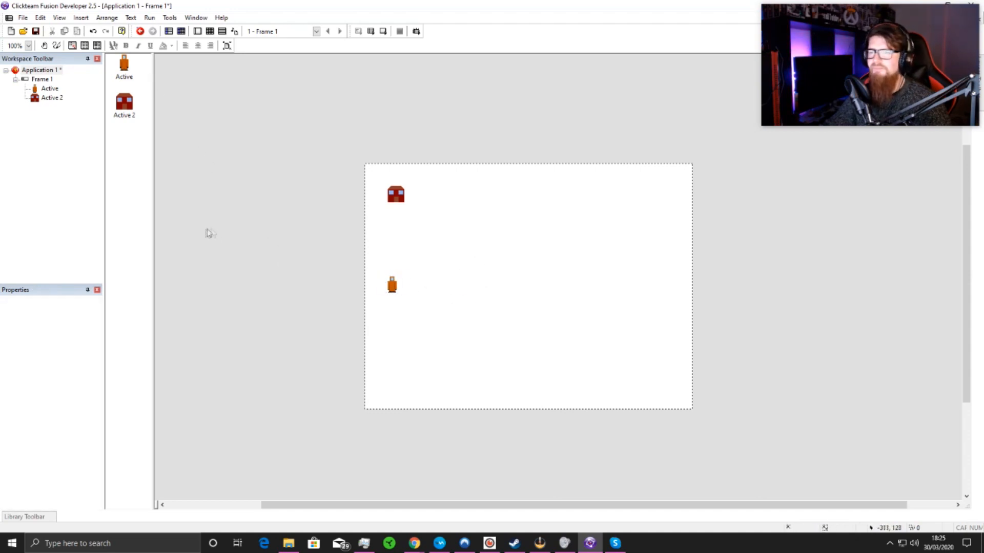
pyautogui.rightClick(246, 221)
pyautogui.click(263, 238)
pyautogui.click(164, 118)
pyautogui.click(257, 98)
pyautogui.click(284, 164)
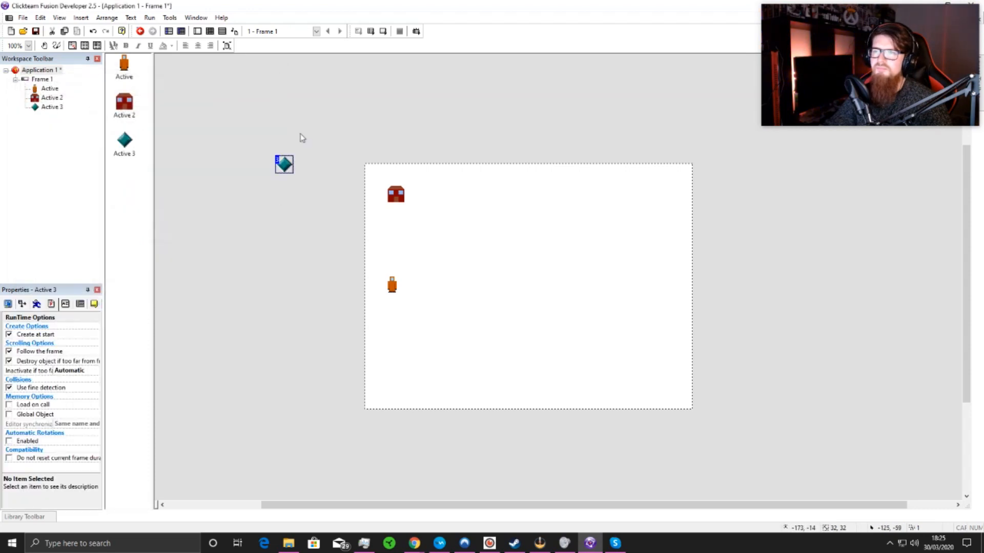
pyautogui.moveTo(304, 287); pyautogui.dragTo(301, 285)
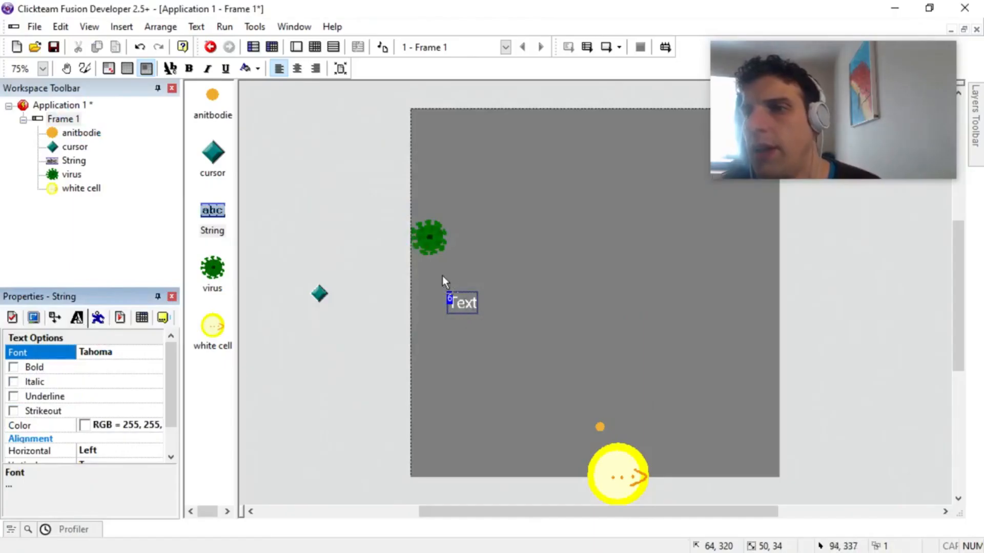
pyautogui.moveTo(441, 275); pyautogui.dragTo(442, 275)
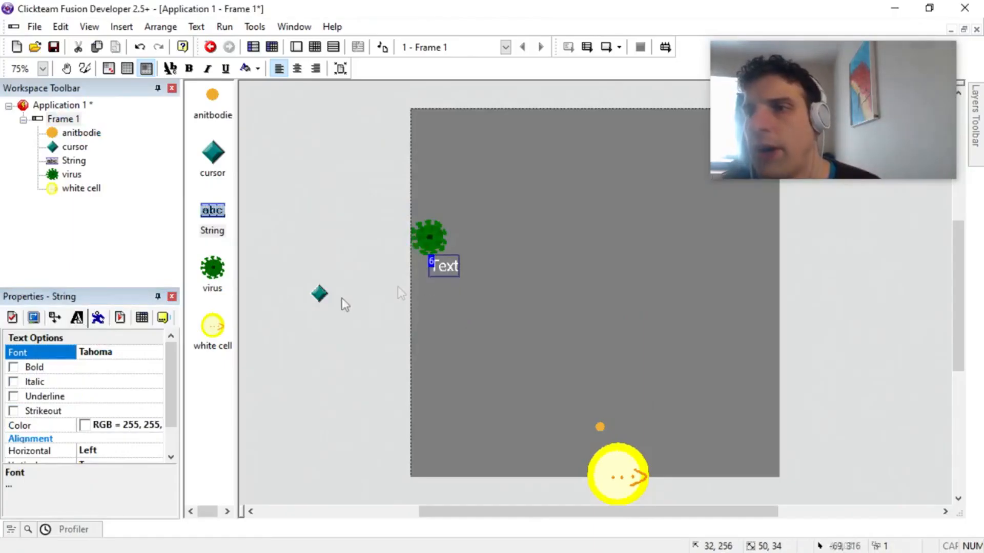
# Step: Review the frame's events and examine the String object's available actions for the anitbodie and virus collision
pyautogui.click(49, 122)
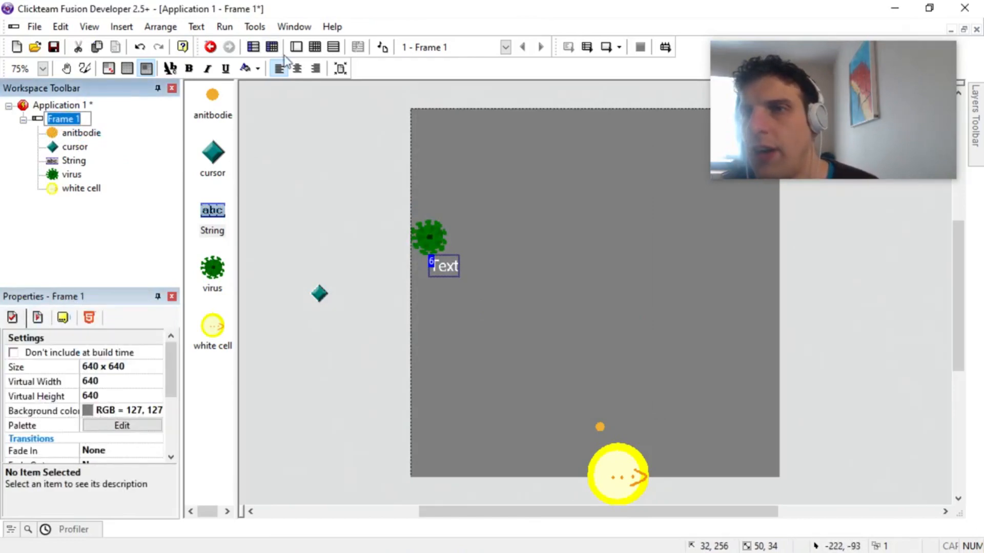
pyautogui.click(315, 47)
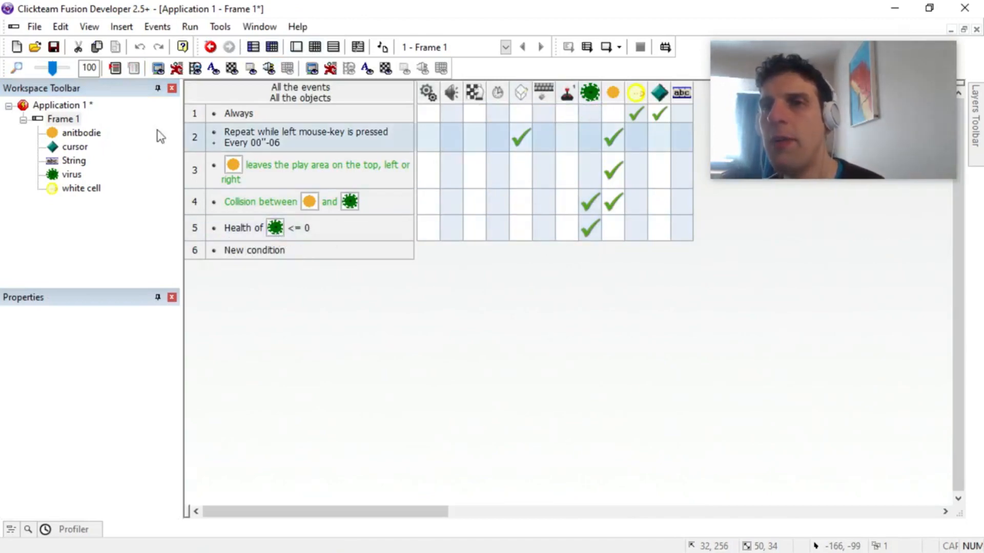
pyautogui.click(63, 119)
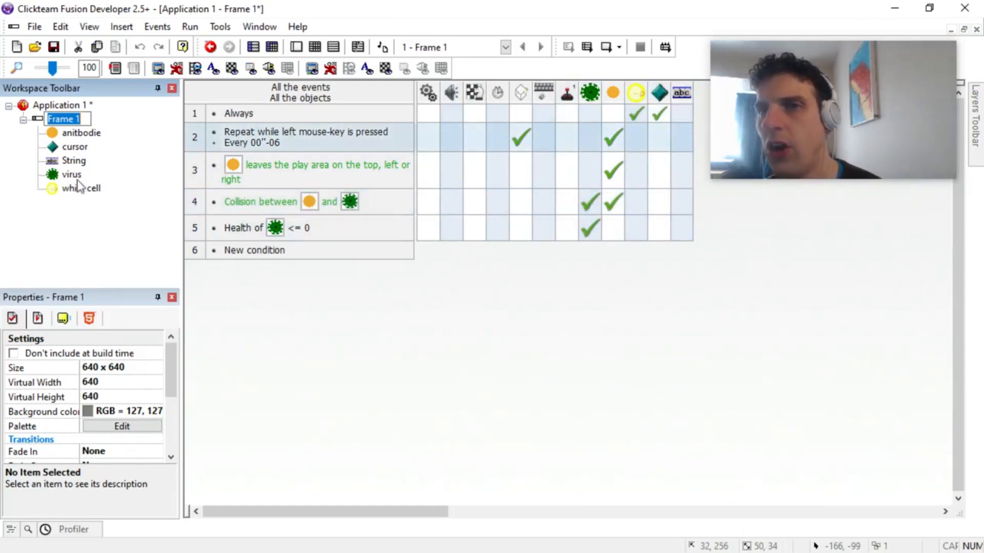
pyautogui.rightClick(681, 204)
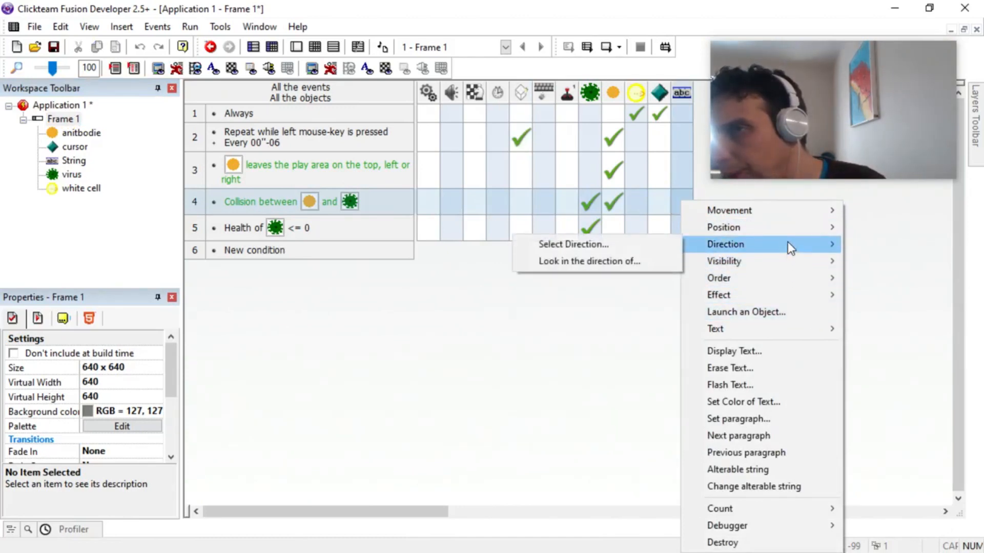
pyautogui.moveTo(788, 207)
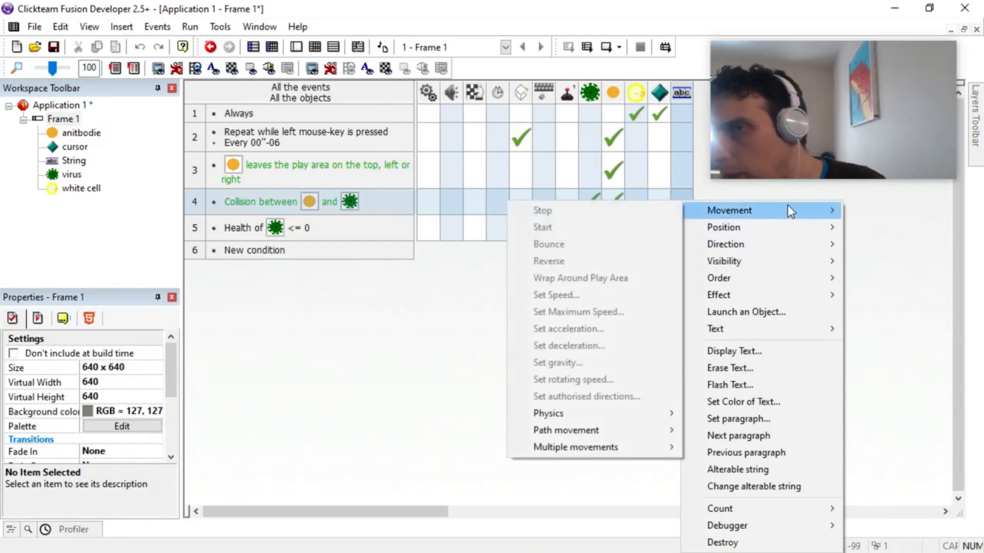
pyautogui.click(56, 105)
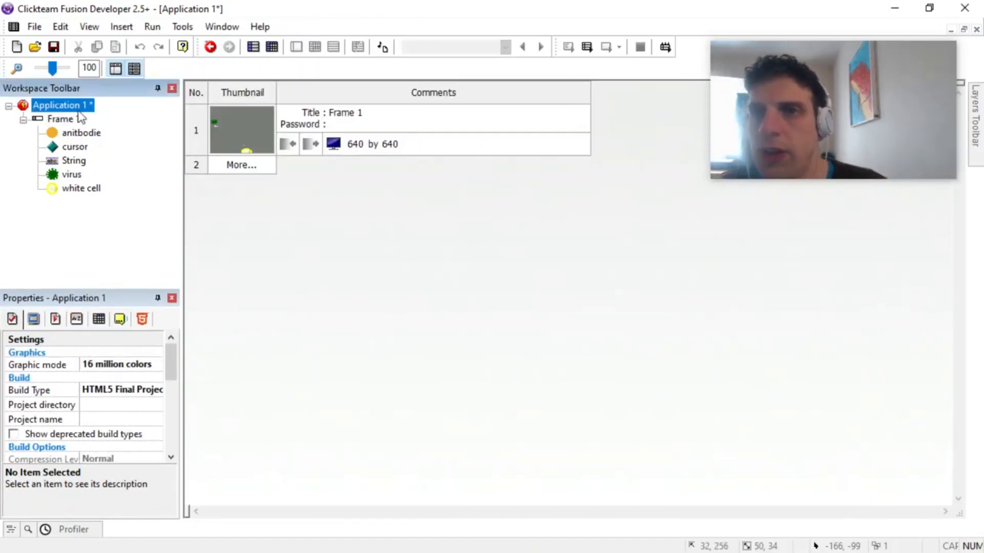
# Step: Return to the frame layout and delete the String object below the virus
pyautogui.click(76, 119)
pyautogui.doubleClick(76, 118)
pyautogui.click(442, 269)
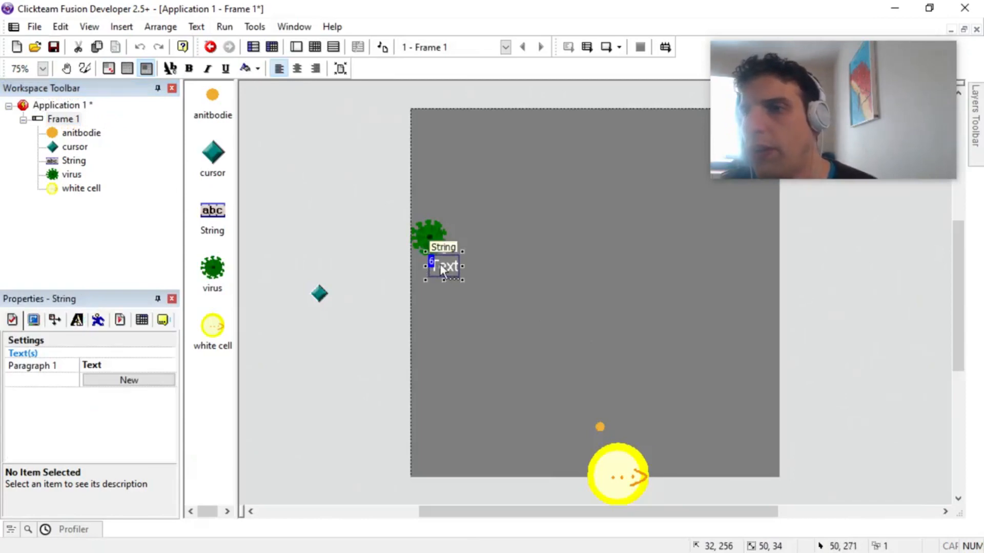
pyautogui.press('Delete')
# Step: Insert a Counter object from the Data category, placed outside the frame above the cursor object
pyautogui.doubleClick(359, 259)
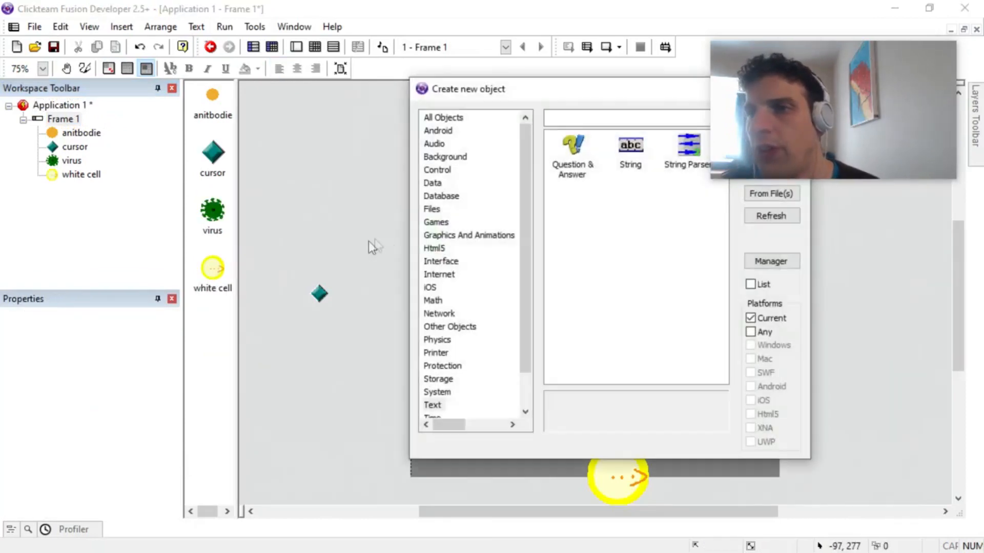
pyautogui.scroll(-1, 525, 336)
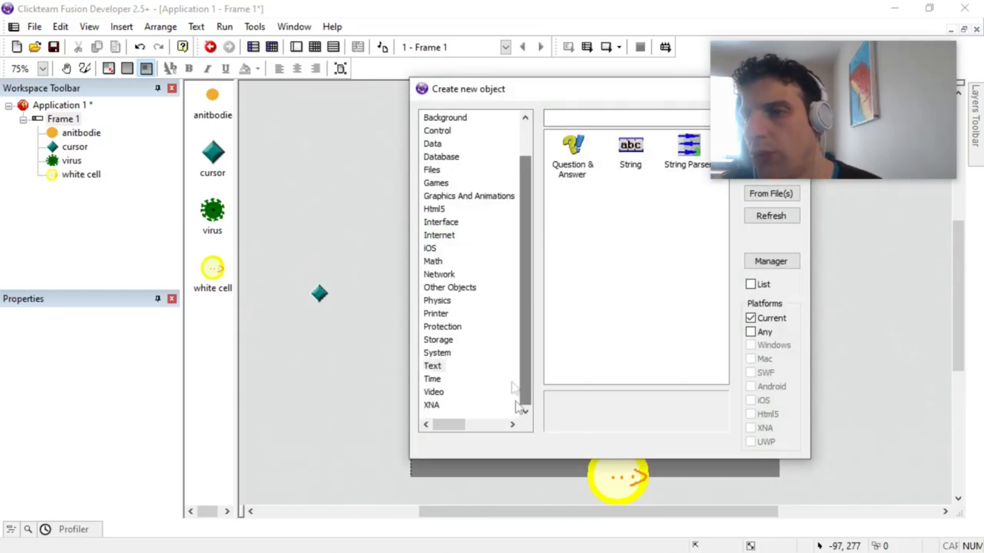
pyautogui.click(433, 144)
pyautogui.doubleClick(626, 154)
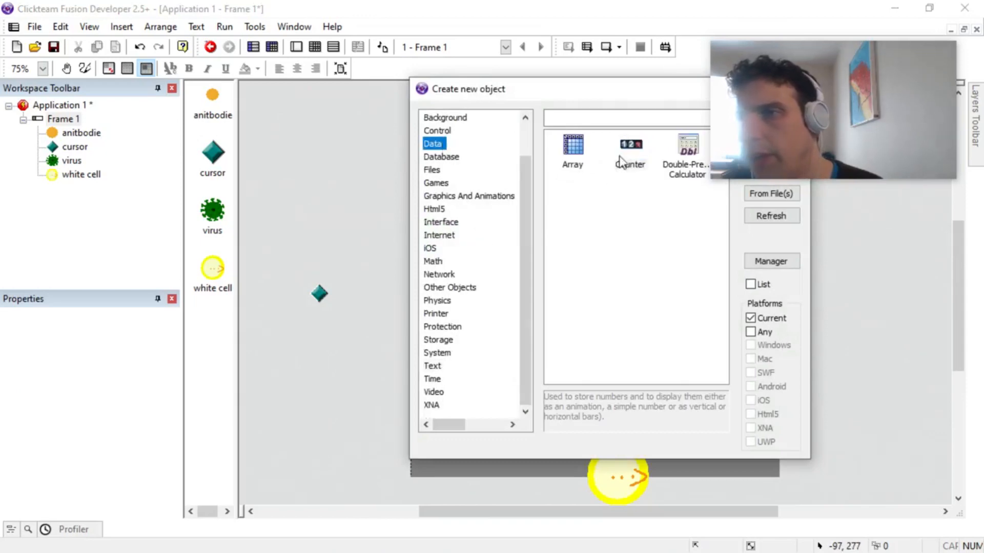
pyautogui.click(333, 251)
# Step: Replace the Counter's digit images with a white (FFFFFF) imported font, Tahoma Bold at size 22
pyautogui.doubleClick(335, 252)
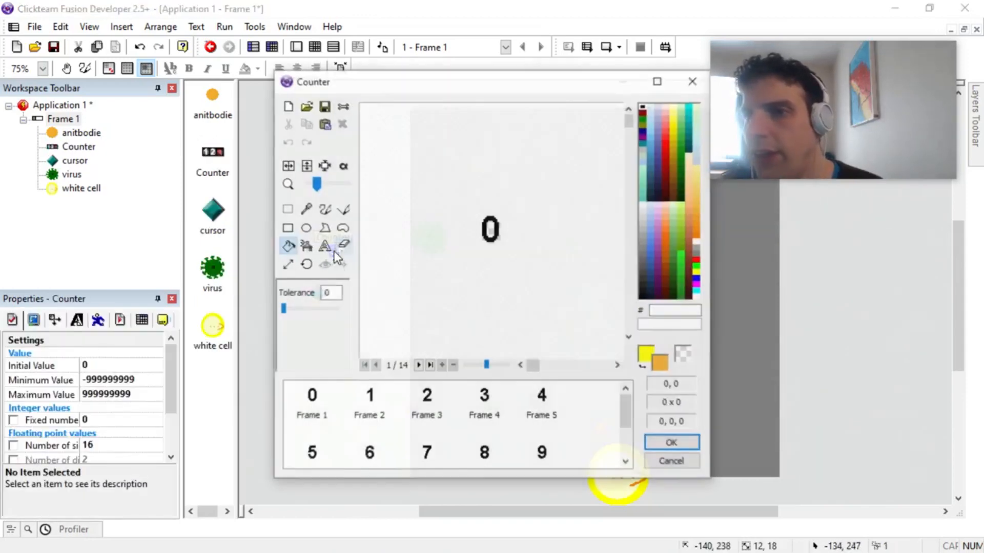
pyautogui.rightClick(698, 296)
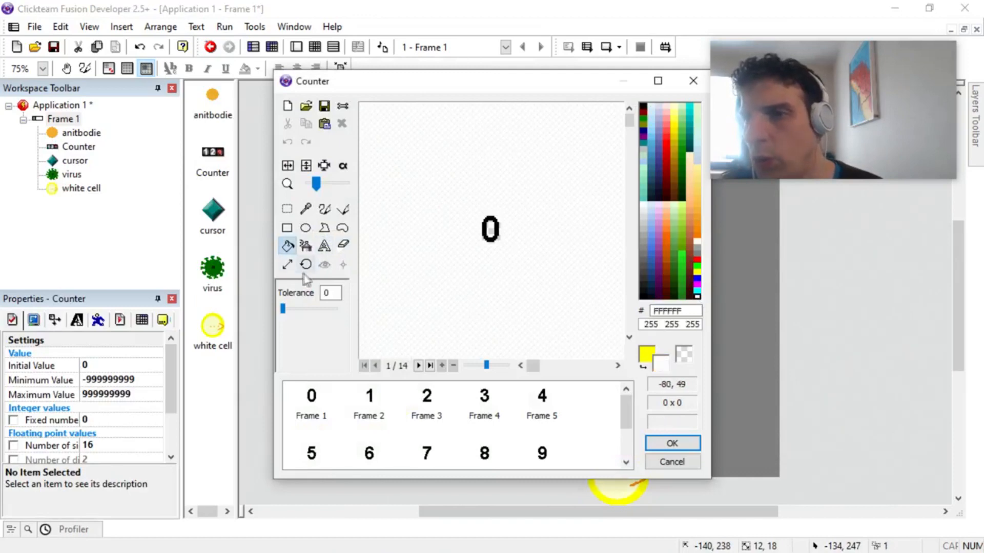
pyautogui.click(325, 247)
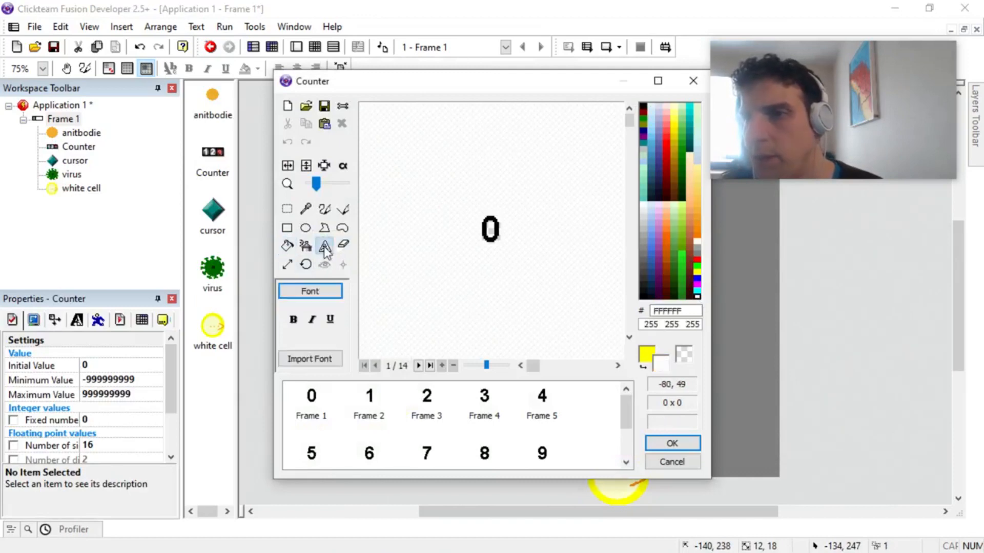
pyautogui.click(314, 359)
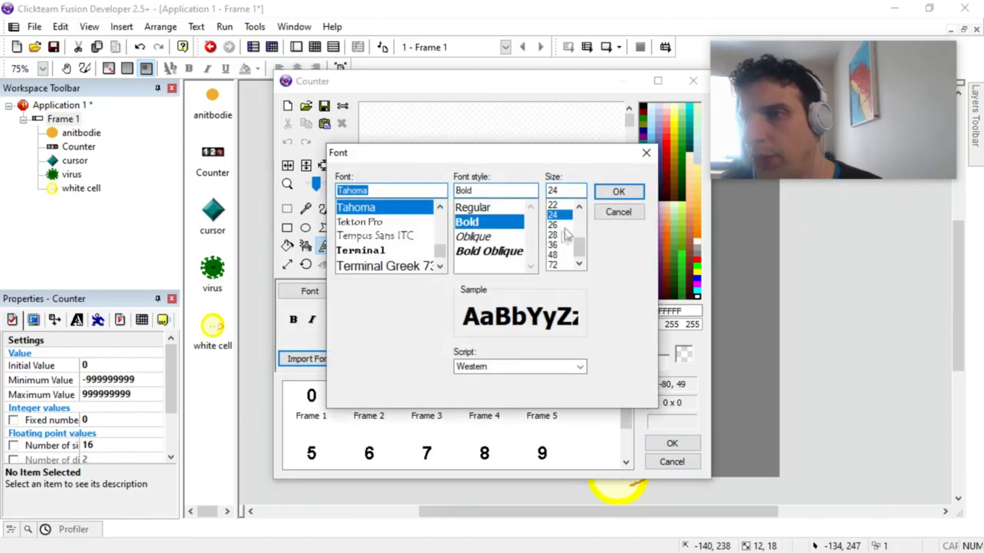
pyautogui.click(560, 208)
pyautogui.click(606, 195)
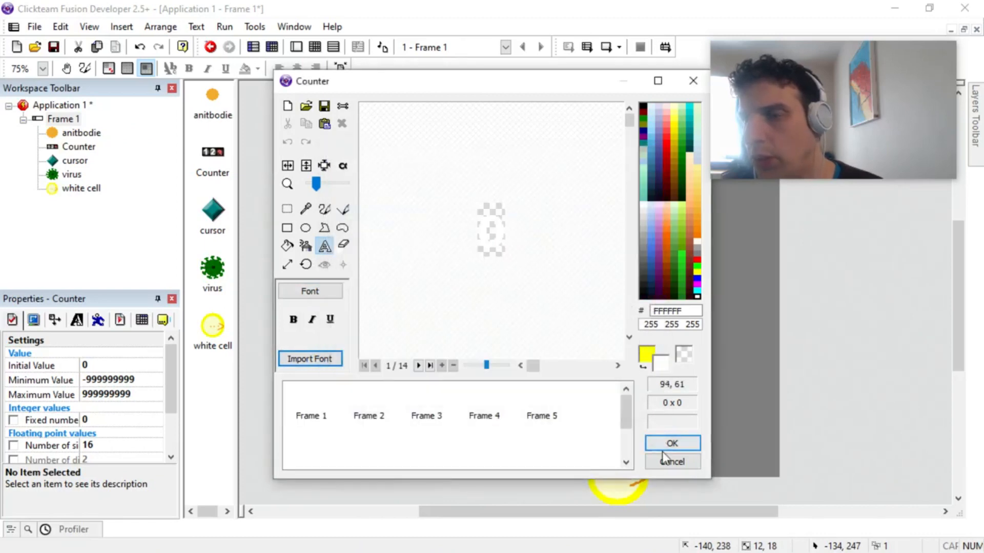
pyautogui.click(662, 449)
# Step: Try the Counter below the virus and reposition it just outside the frame at about -64, 288
pyautogui.click(364, 242)
pyautogui.click(332, 249)
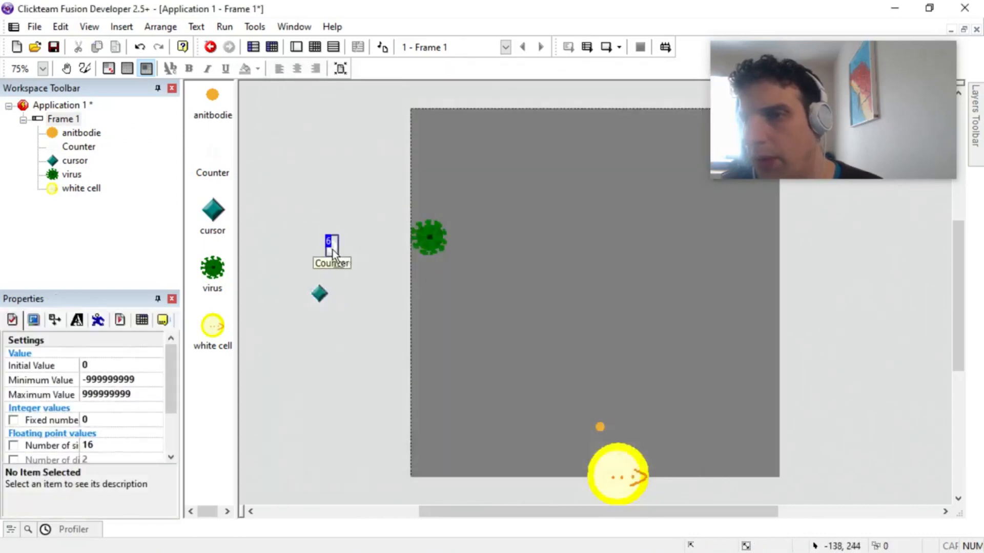
pyautogui.moveTo(331, 249); pyautogui.dragTo(431, 286)
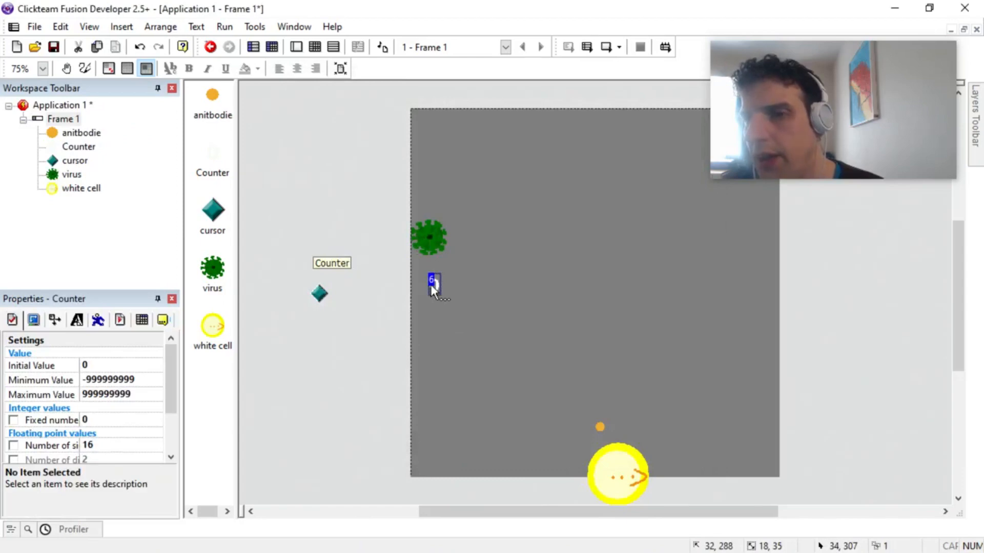
pyautogui.moveTo(383, 282); pyautogui.dragTo(383, 282)
# Step: Rename the Counter object as "virus health"
pyautogui.press('F2')
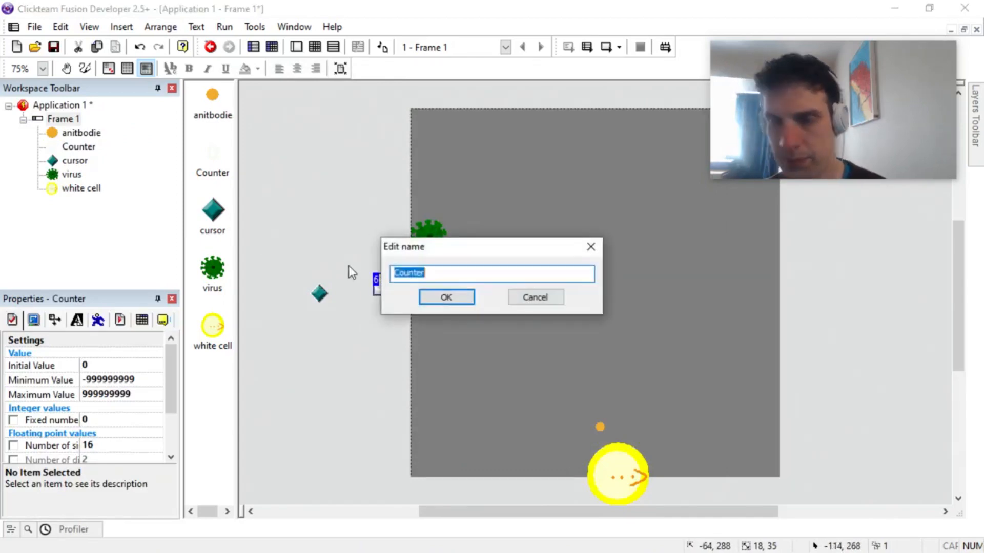
pyautogui.write('virus heal')
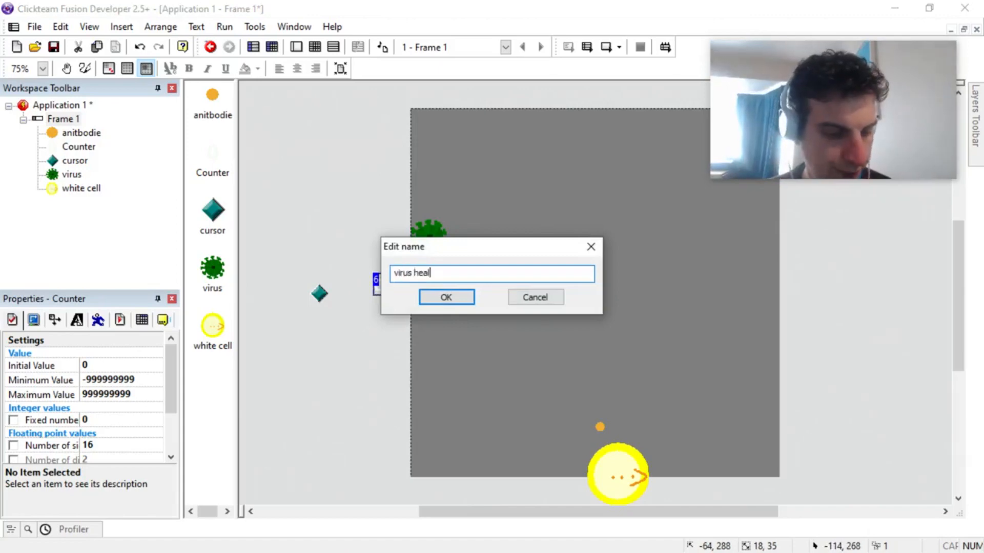
pyautogui.write('th')
pyautogui.press('Return')
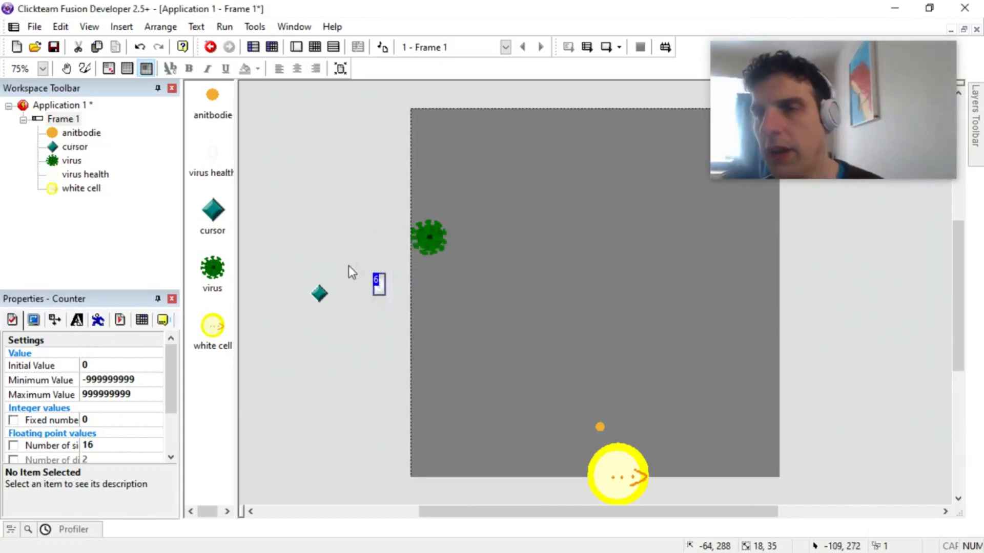
# Step: Add a new event in the event editor with the condition that the virus's Flag 0 is off
pyautogui.click(315, 48)
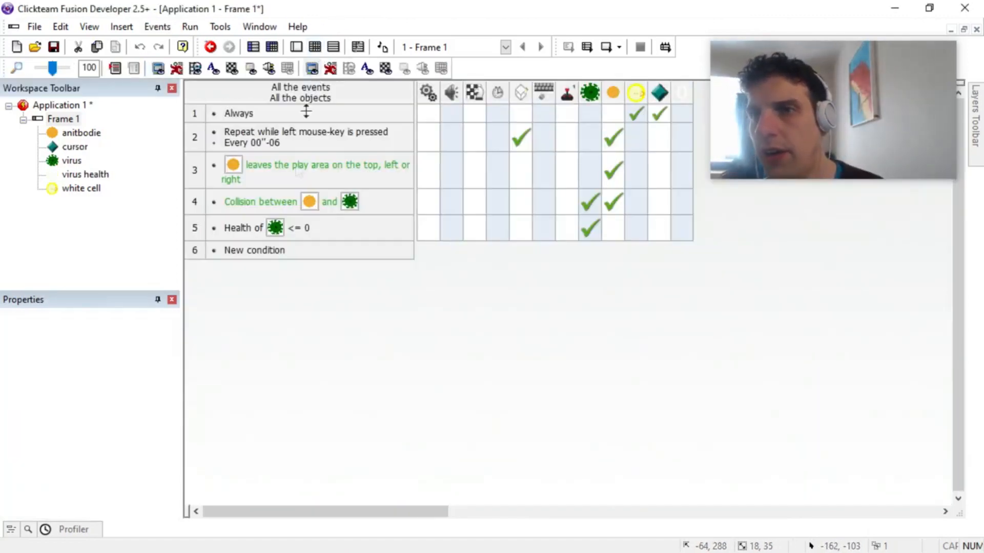
pyautogui.doubleClick(262, 253)
pyautogui.rightClick(141, 175)
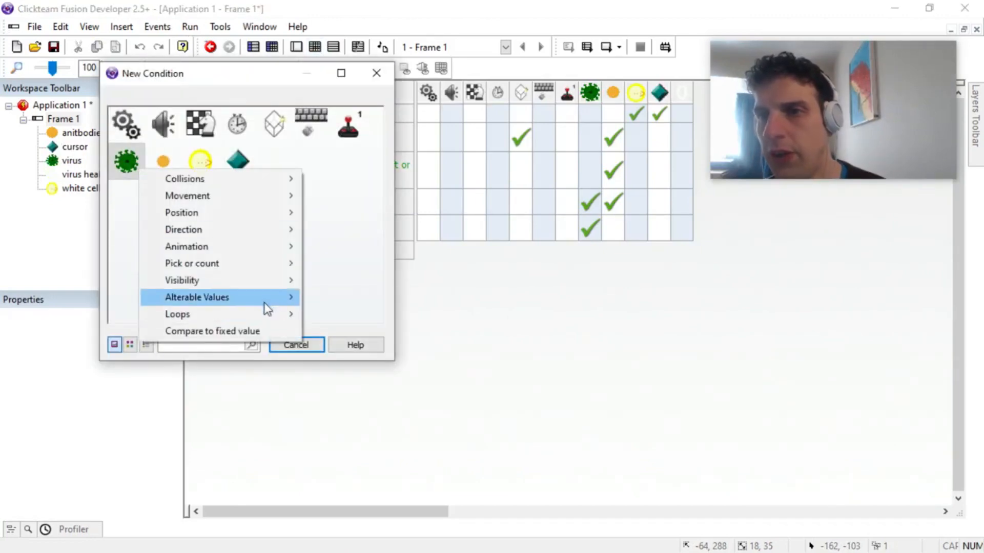
pyautogui.moveTo(263, 303)
pyautogui.moveTo(410, 333)
pyautogui.click(572, 348)
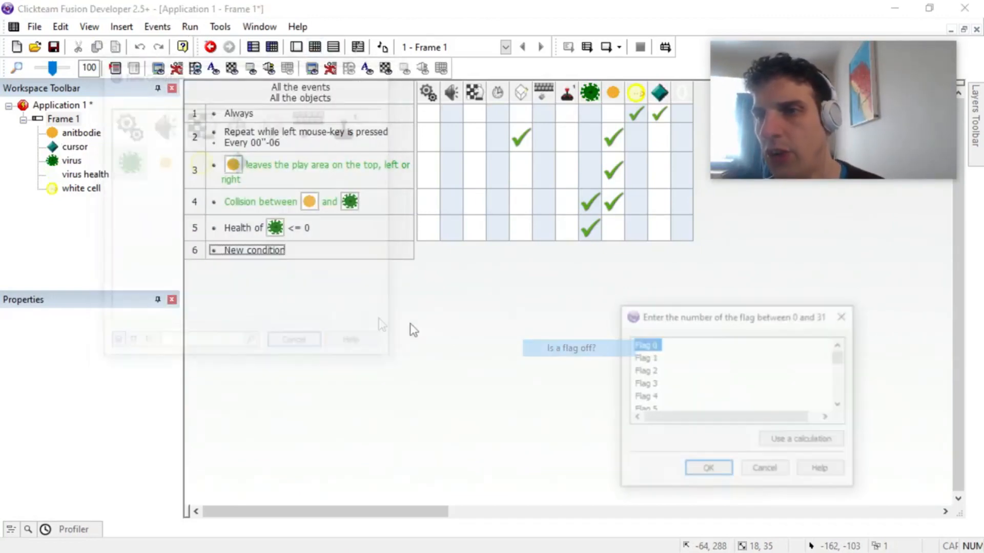
pyautogui.click(686, 471)
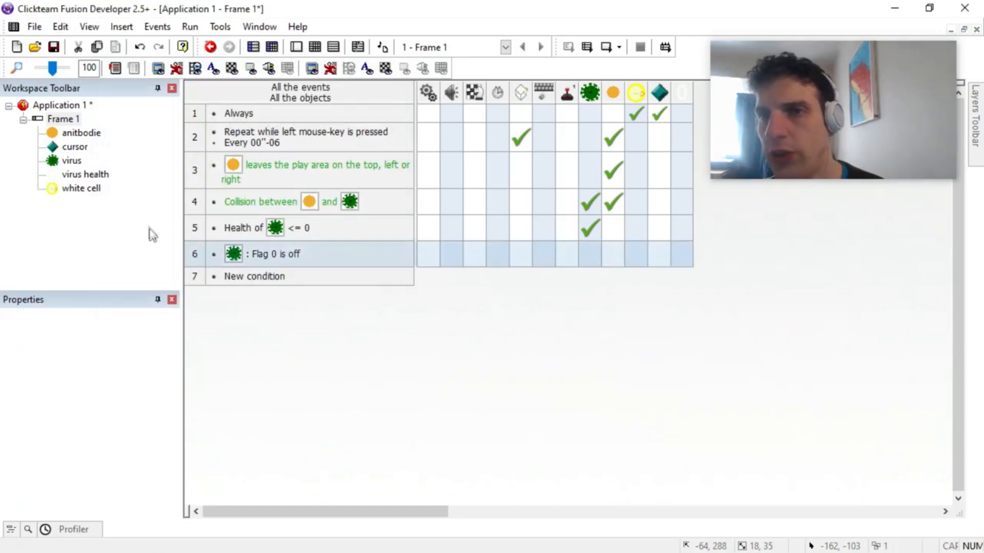
# Step: Add a flag to the virus's values and name it "got counter"
pyautogui.click(70, 160)
pyautogui.click(88, 323)
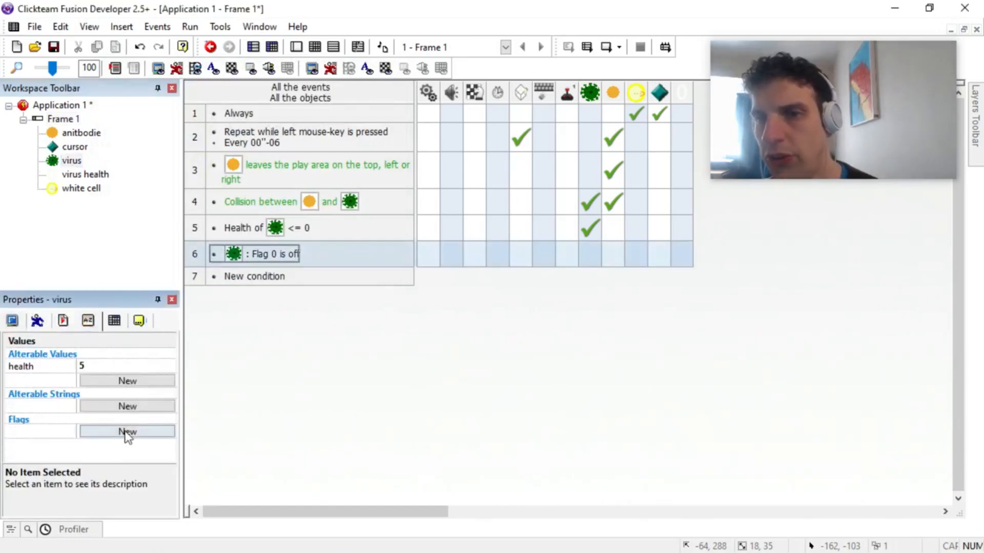
pyautogui.click(123, 432)
pyautogui.doubleClick(51, 434)
pyautogui.write('got counter')
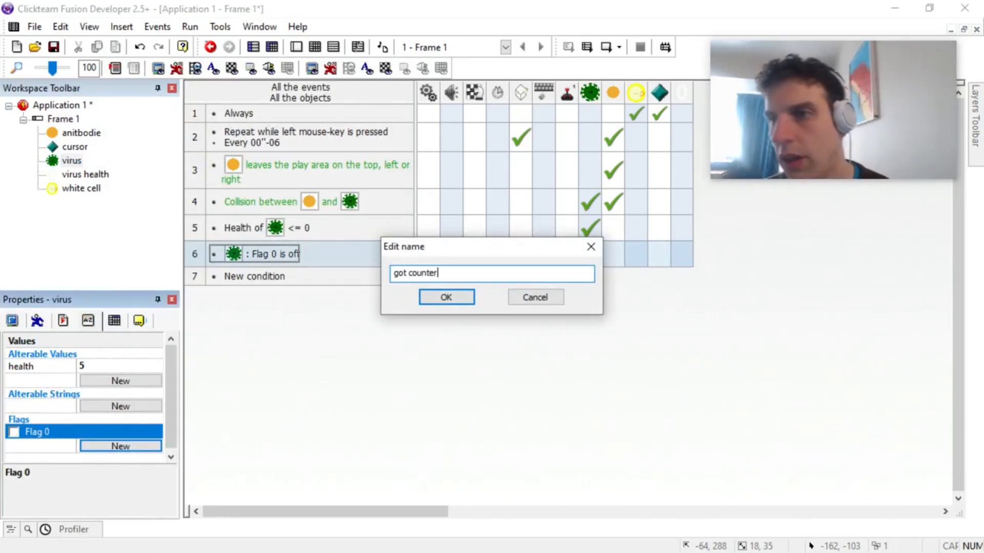
pyautogui.press('Return')
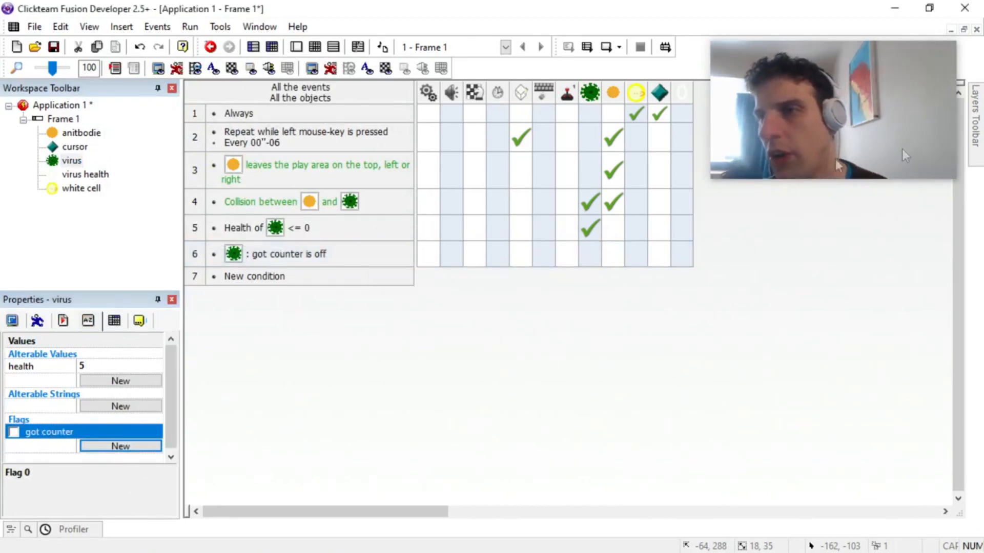
# Step: Make the "got counter is off" event create a virus health object at -11, -11 relative to the virus
pyautogui.rightClick(520, 255)
pyautogui.click(536, 265)
pyautogui.scroll(-1, 755, 432)
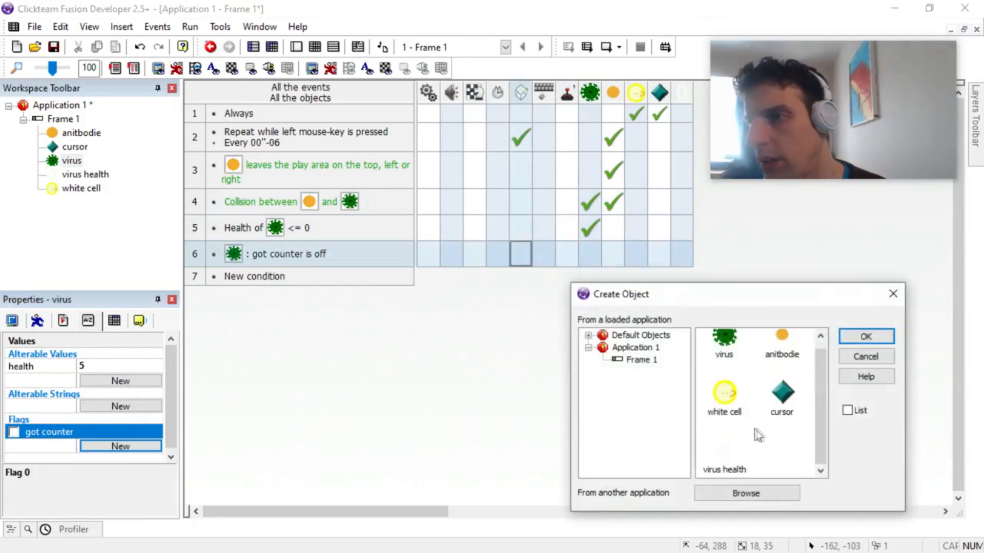
pyautogui.doubleClick(732, 446)
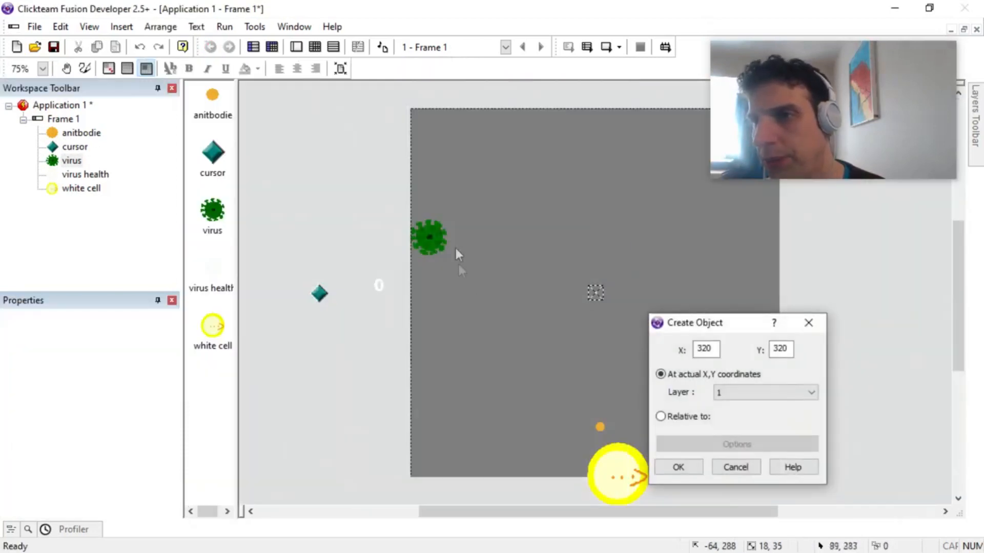
pyautogui.click(429, 235)
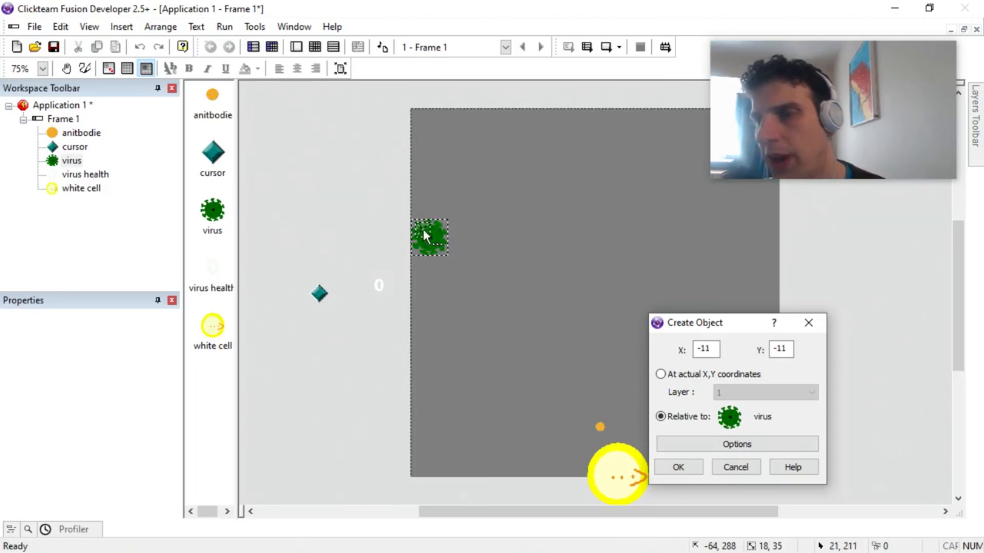
pyautogui.click(677, 469)
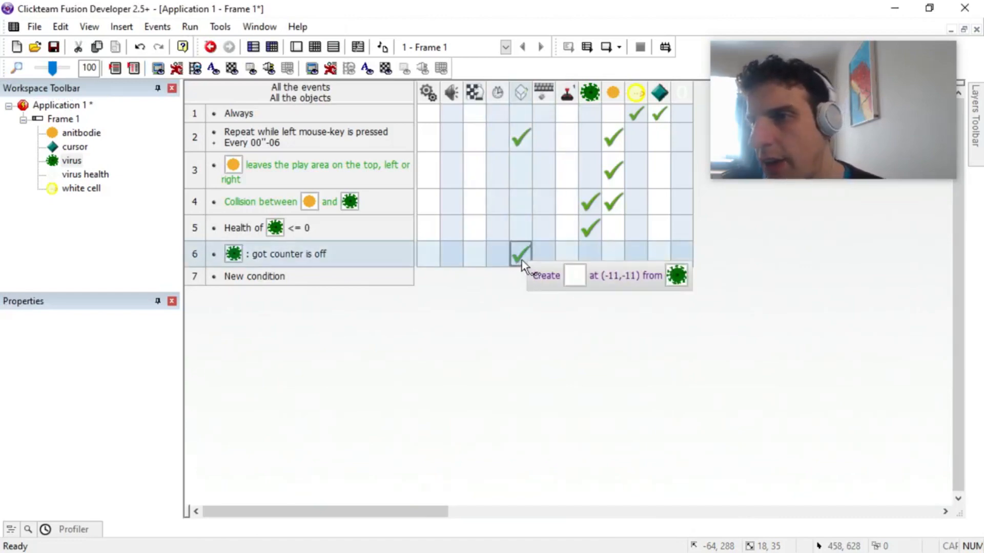
pyautogui.click(679, 256)
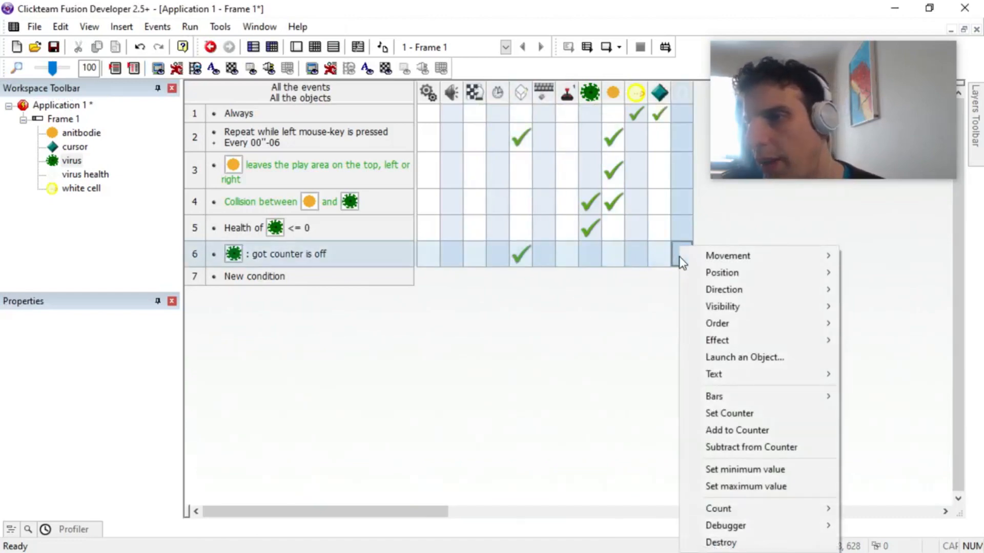
pyautogui.moveTo(773, 327)
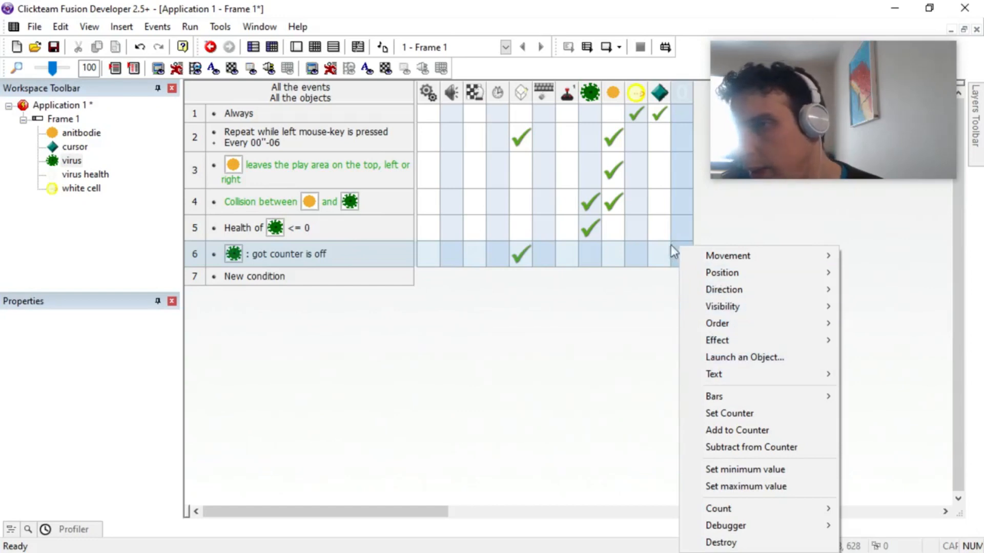
pyautogui.click(678, 170)
pyautogui.click(679, 170)
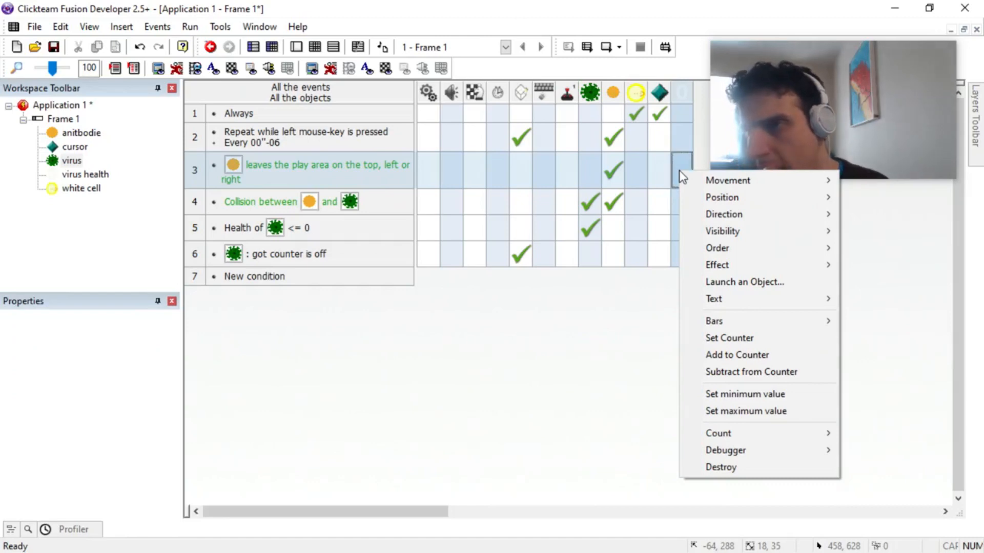
pyautogui.click(541, 379)
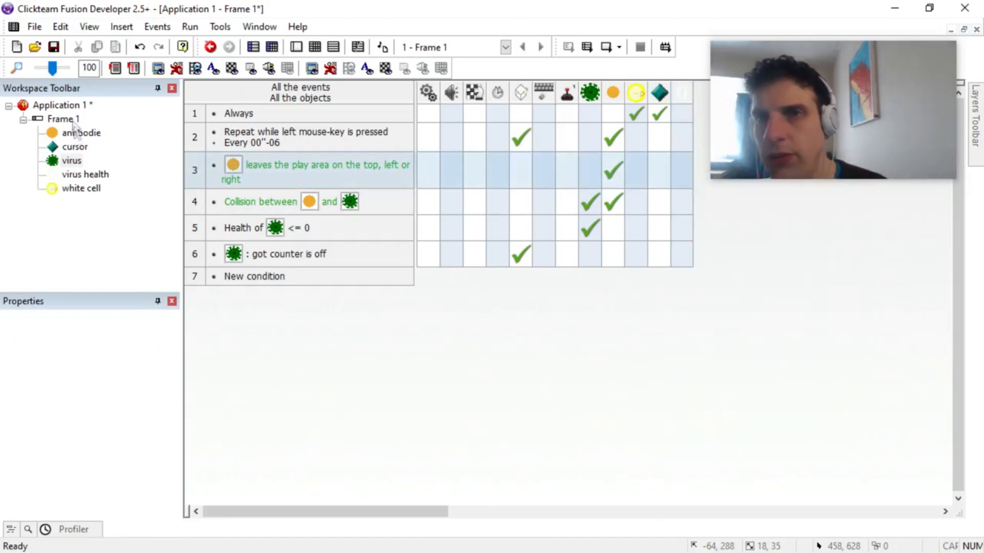
# Step: Insert a String object from the Text category at -96, 288 beside the cursor object, and return to the event editor
pyautogui.doubleClick(63, 118)
pyautogui.doubleClick(380, 308)
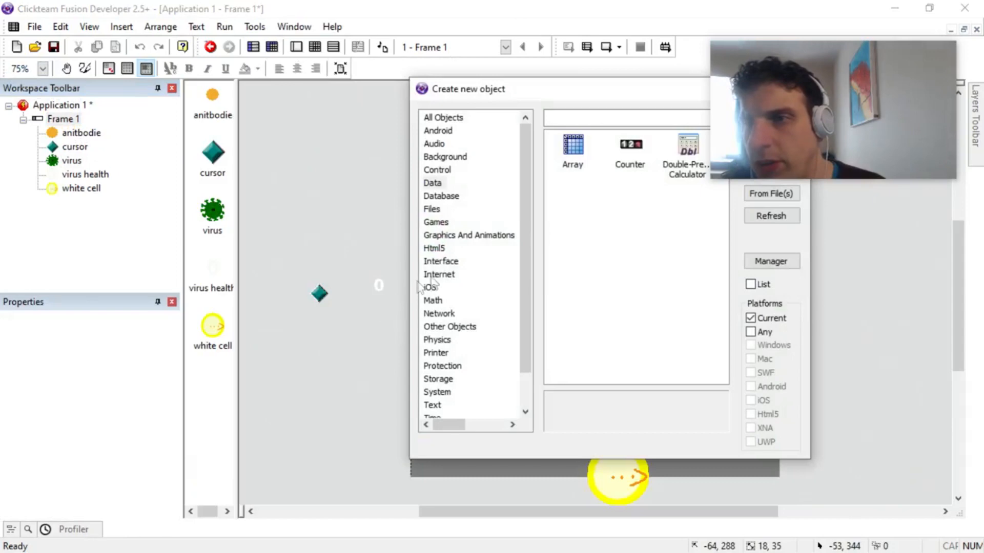
pyautogui.click(431, 405)
pyautogui.doubleClick(630, 146)
pyautogui.click(359, 280)
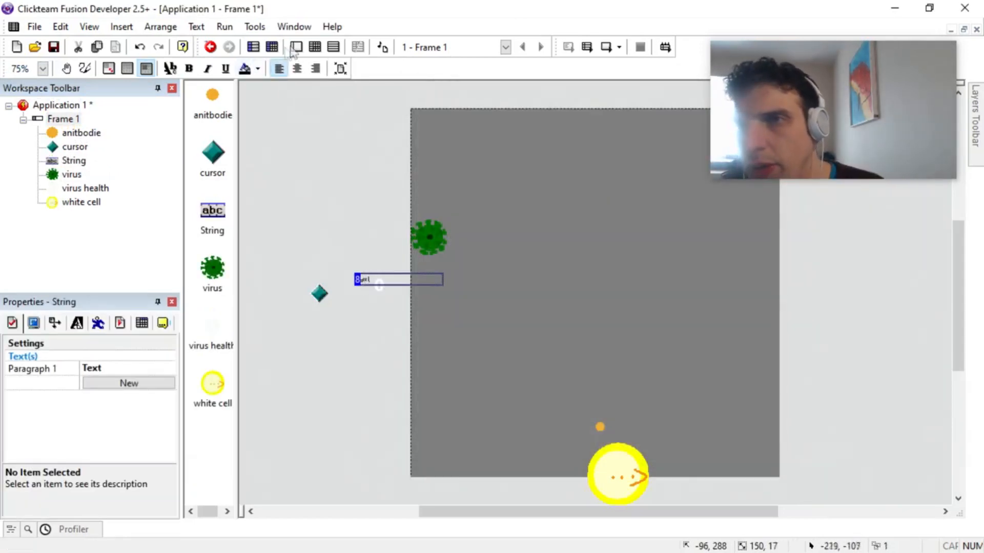
pyautogui.click(316, 47)
pyautogui.click(711, 263)
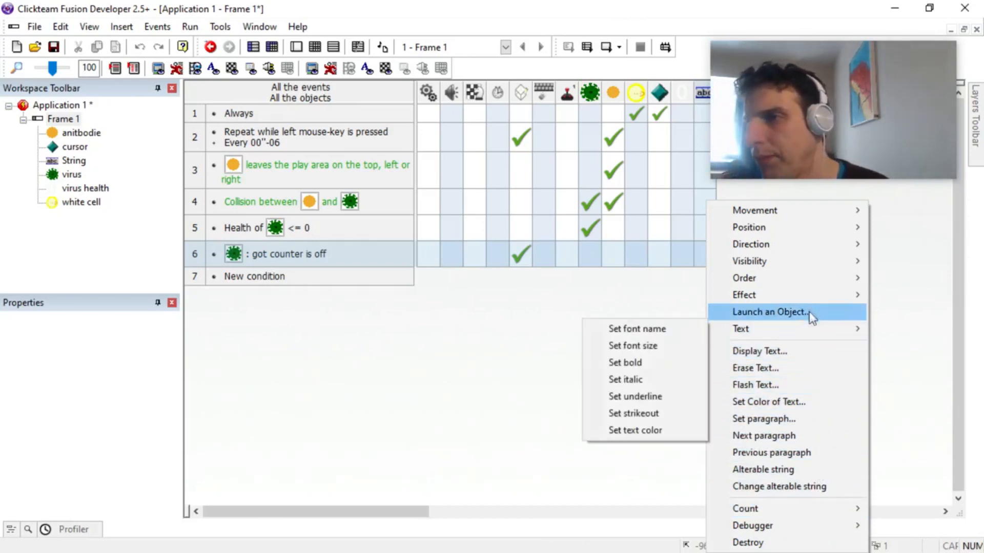
pyautogui.moveTo(806, 299)
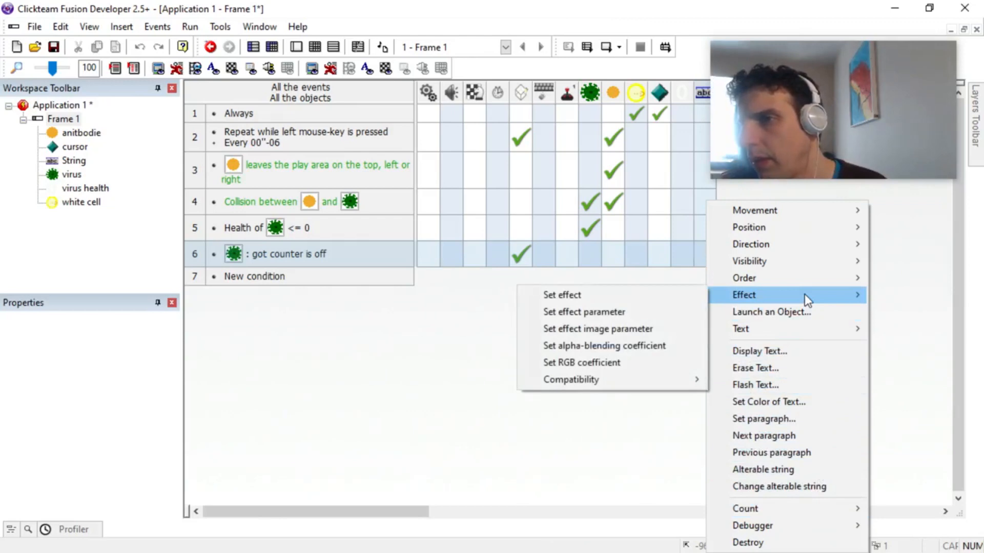
pyautogui.click(584, 473)
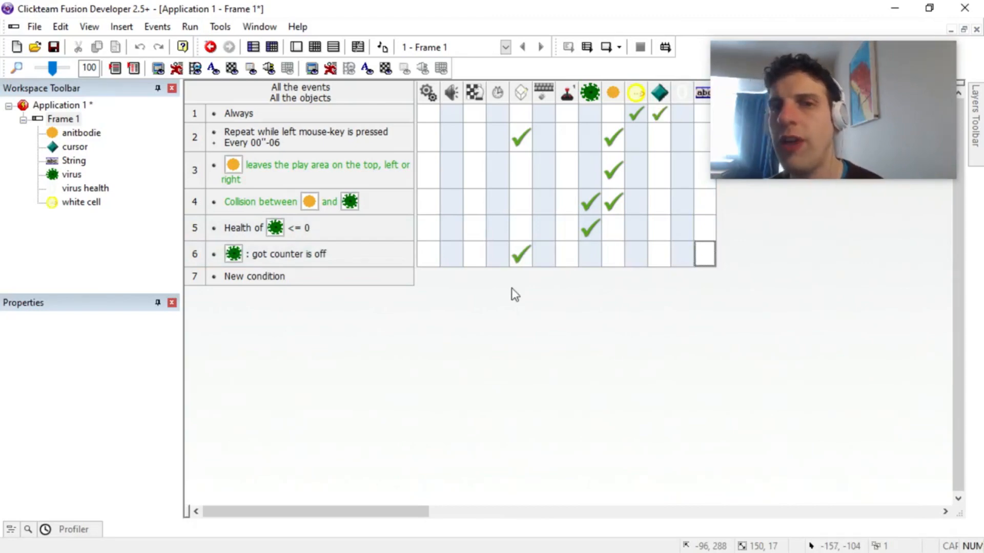
pyautogui.moveTo(519, 256); pyautogui.dragTo(542, 266)
pyautogui.rightClick(274, 254)
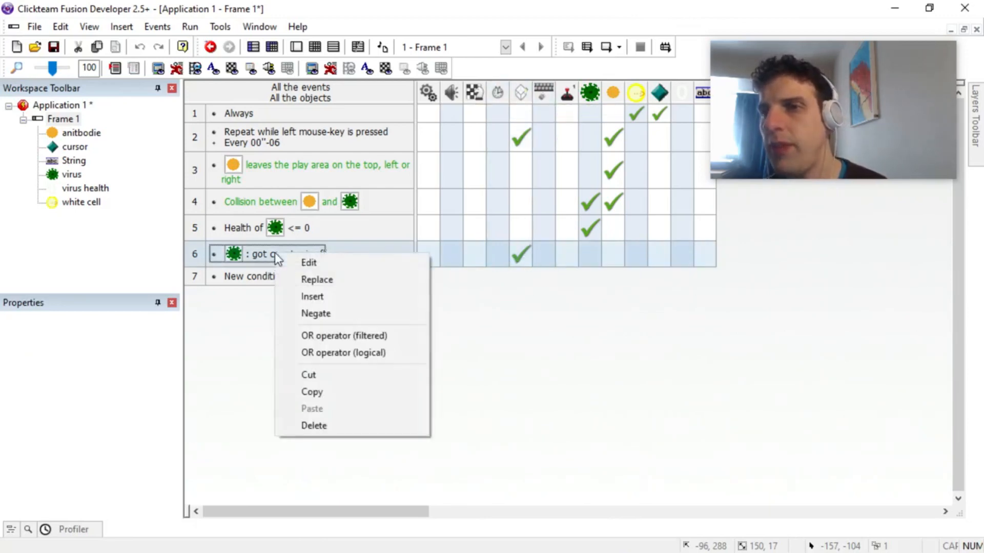
pyautogui.click(487, 313)
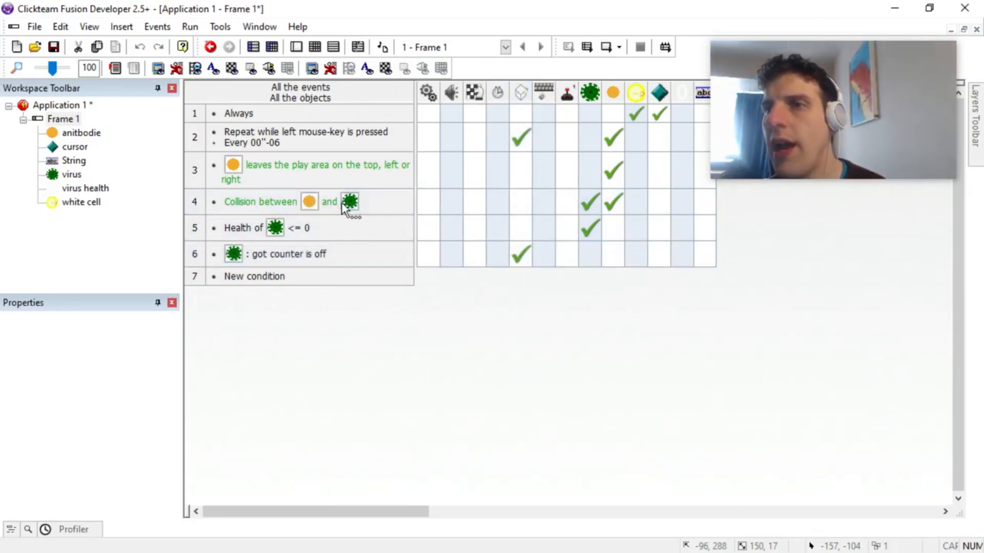
# Step: Move the create virus health action from the "got counter is off" event to the antibody and virus collision event
pyautogui.moveTo(520, 251); pyautogui.dragTo(519, 202)
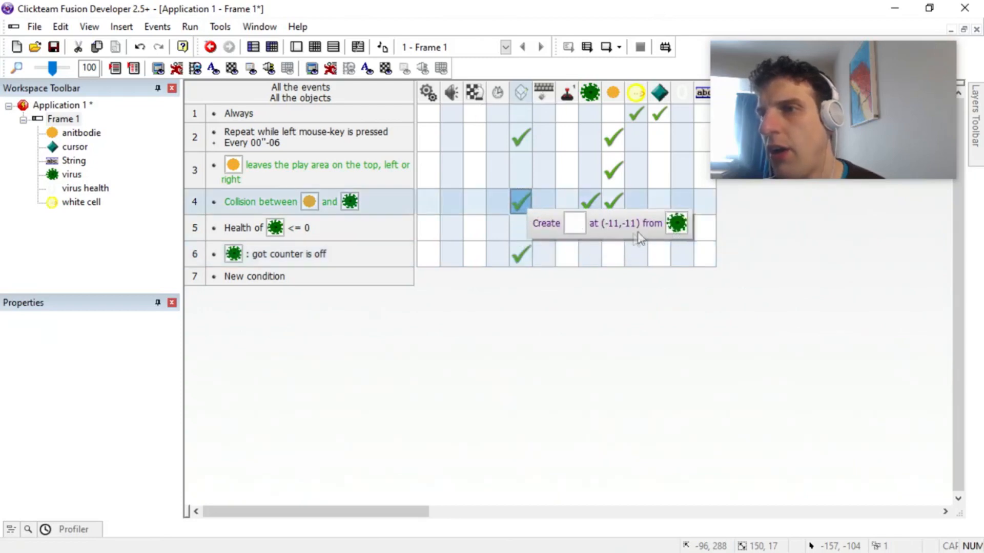
pyautogui.click(518, 254)
pyautogui.press('Delete')
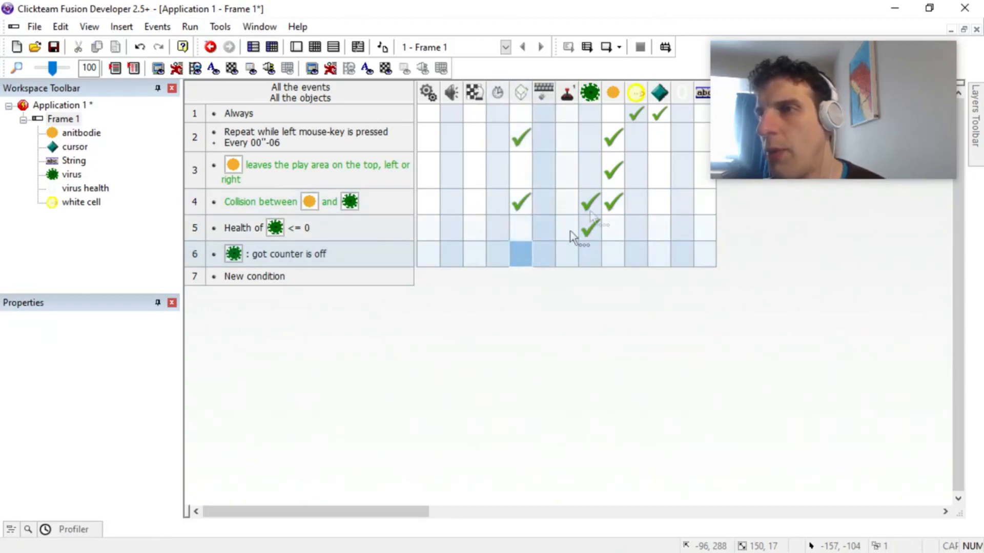
# Step: Set the virus health counter to the expression health( "virus" ) in the antibody and virus collision event
pyautogui.click(680, 205)
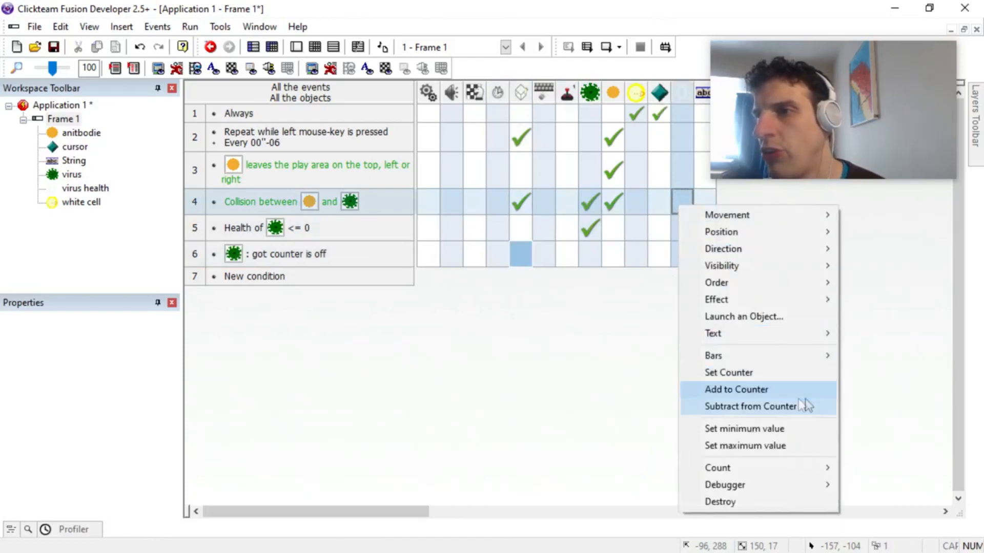
pyautogui.click(782, 373)
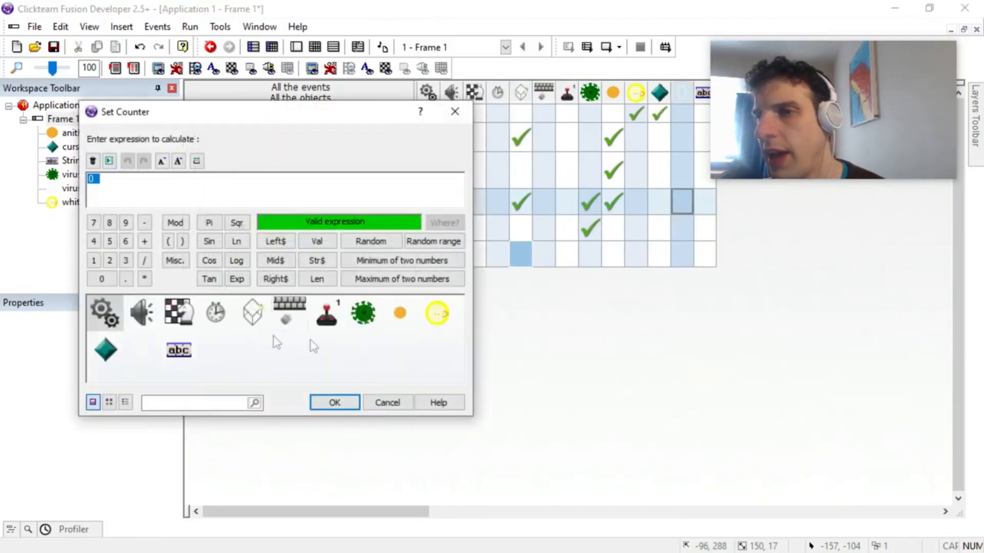
pyautogui.click(363, 312)
pyautogui.moveTo(456, 395)
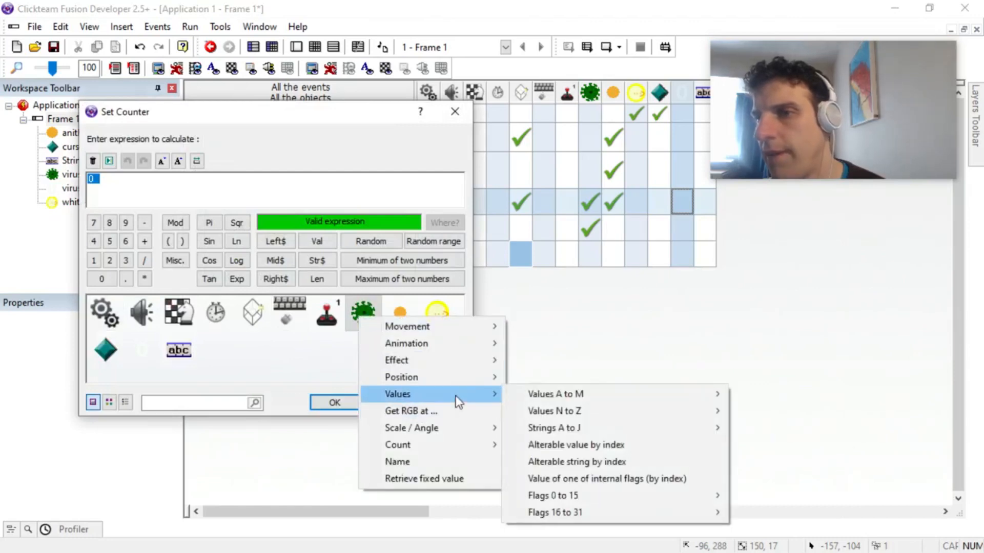
pyautogui.moveTo(569, 395)
pyautogui.click(871, 192)
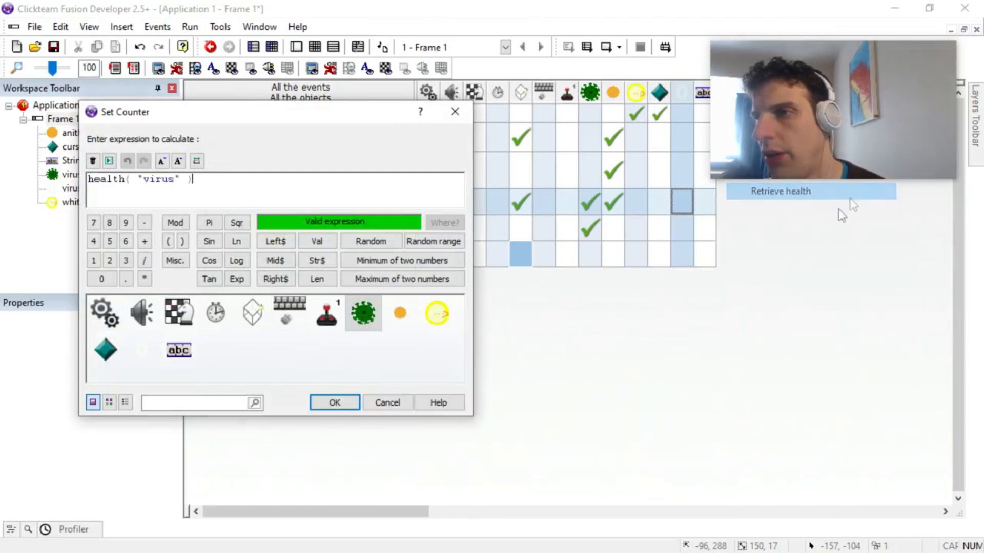
pyautogui.click(363, 312)
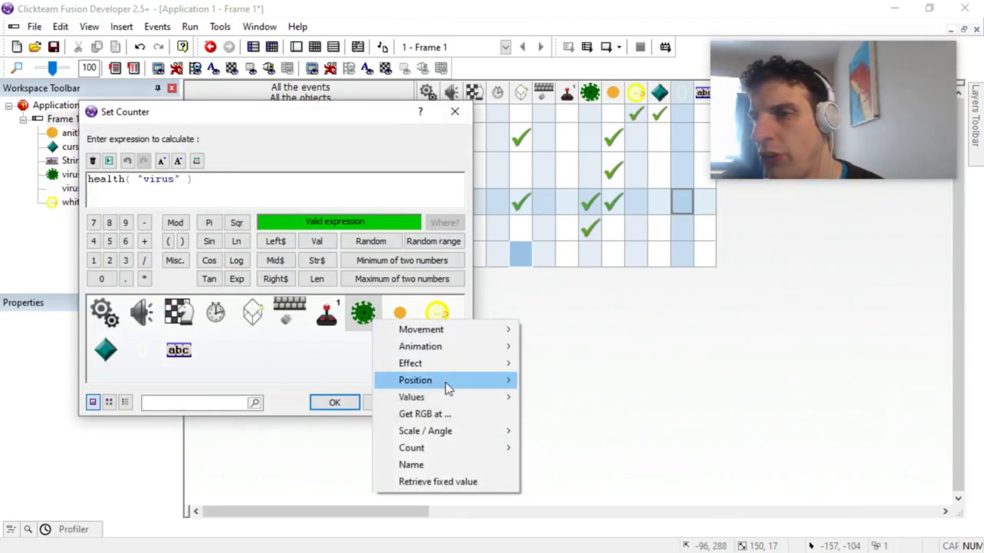
pyautogui.moveTo(444, 383)
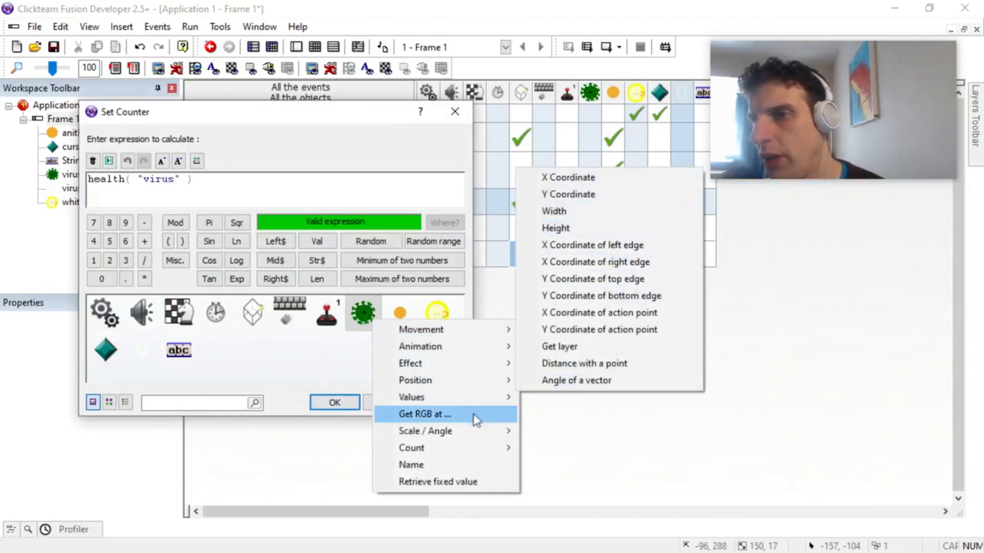
pyautogui.moveTo(492, 397)
pyautogui.moveTo(583, 395)
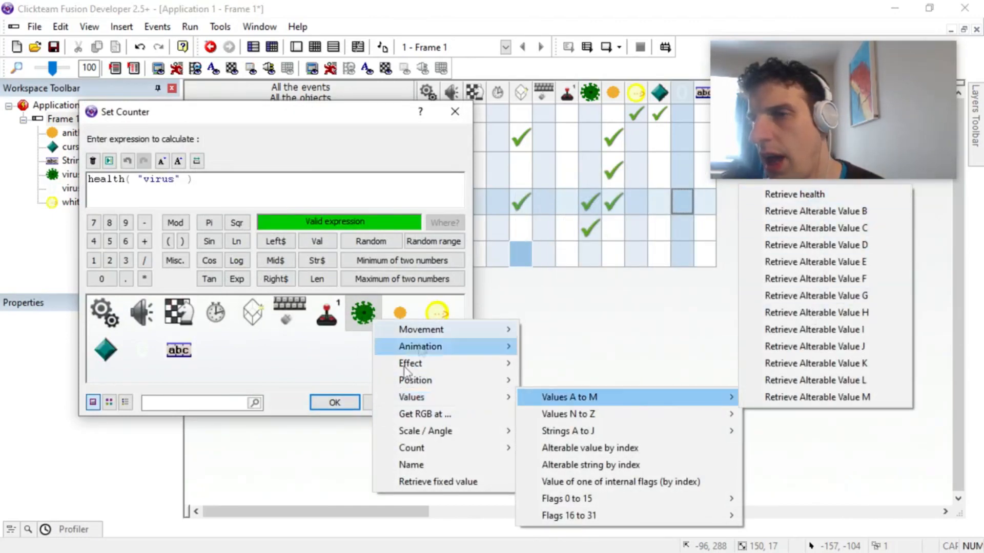
pyautogui.click(334, 403)
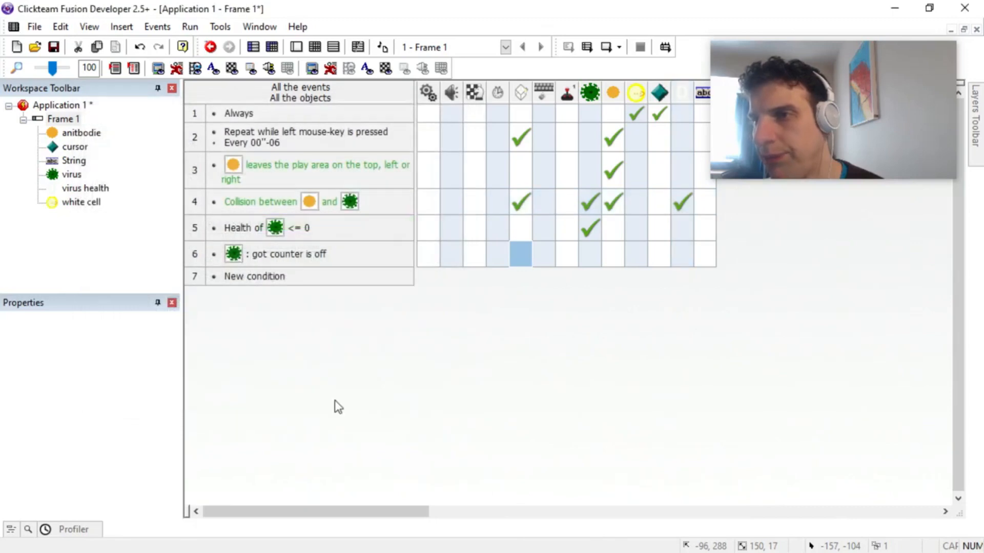
pyautogui.doubleClick(269, 279)
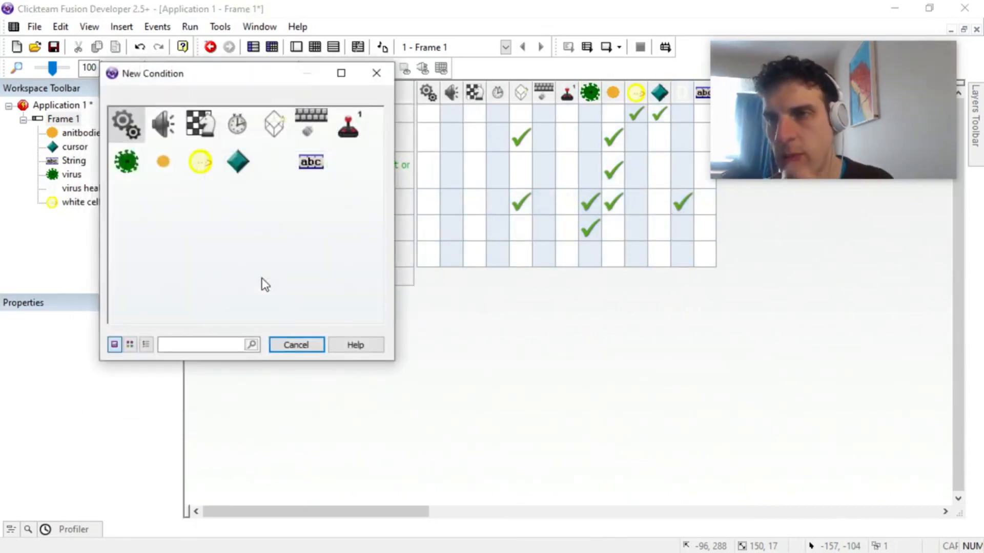
pyautogui.click(275, 162)
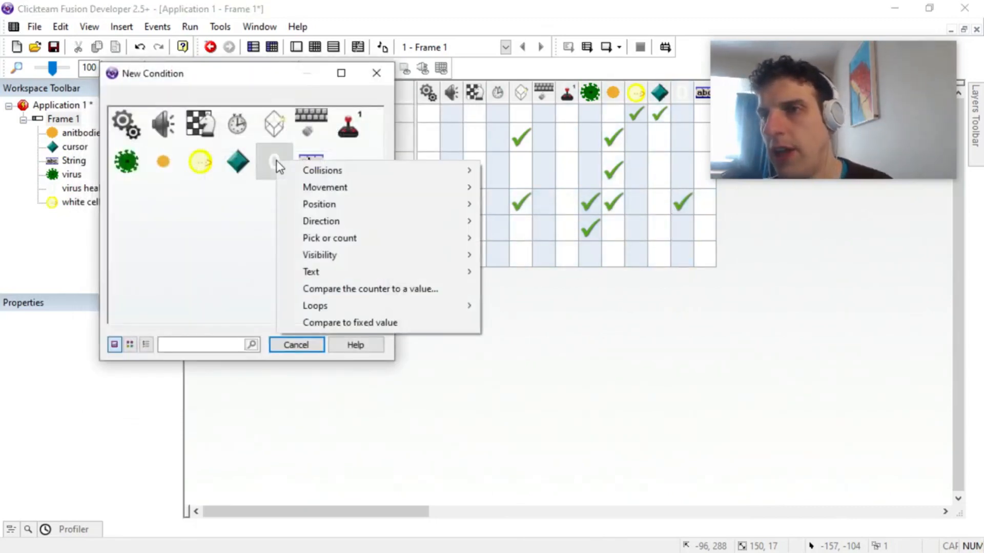
pyautogui.moveTo(365, 171)
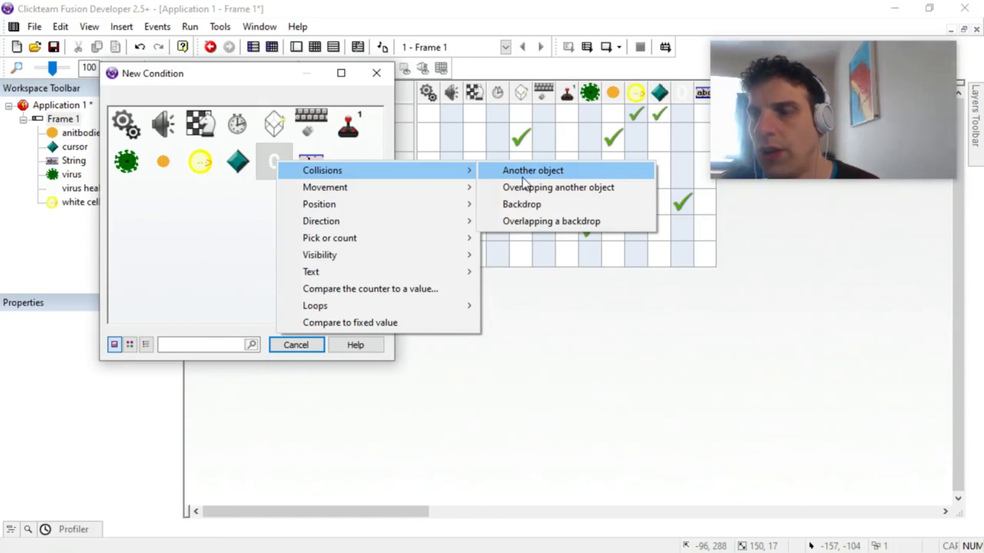
pyautogui.click(291, 342)
pyautogui.click(292, 344)
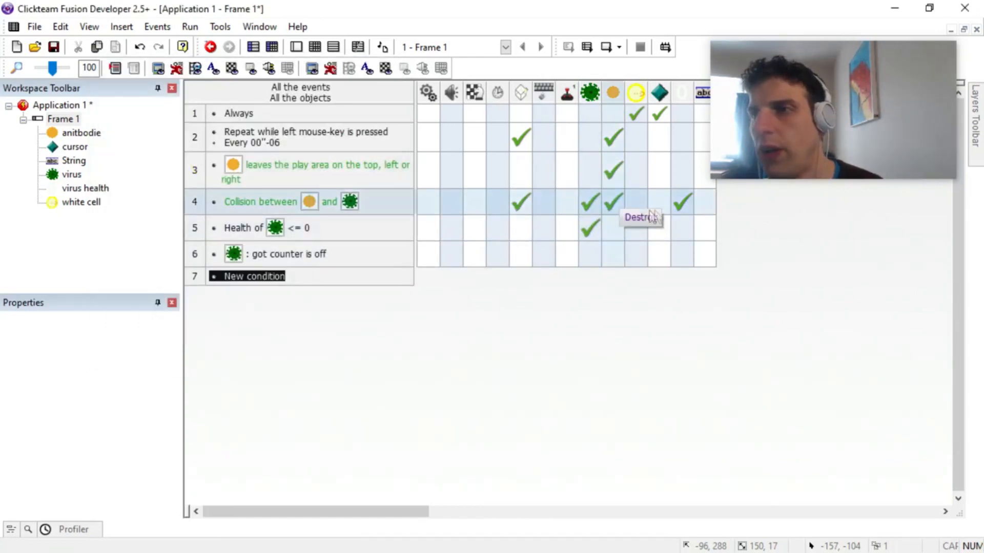
# Step: Add a new timer event that repeats every 00"-01, with 0 seconds and 1 hundredth
pyautogui.click(264, 277)
pyautogui.click(245, 125)
pyautogui.click(270, 135)
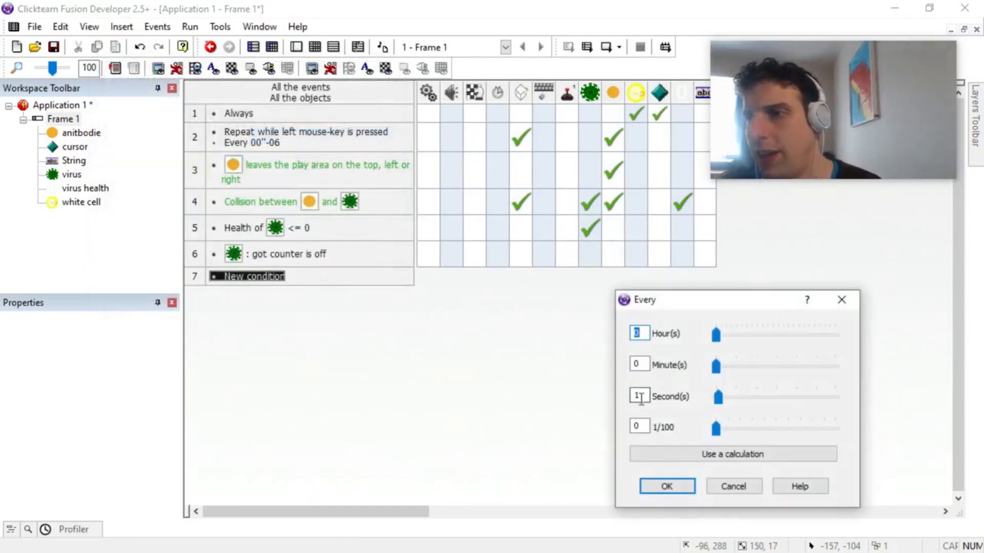
pyautogui.write('0')
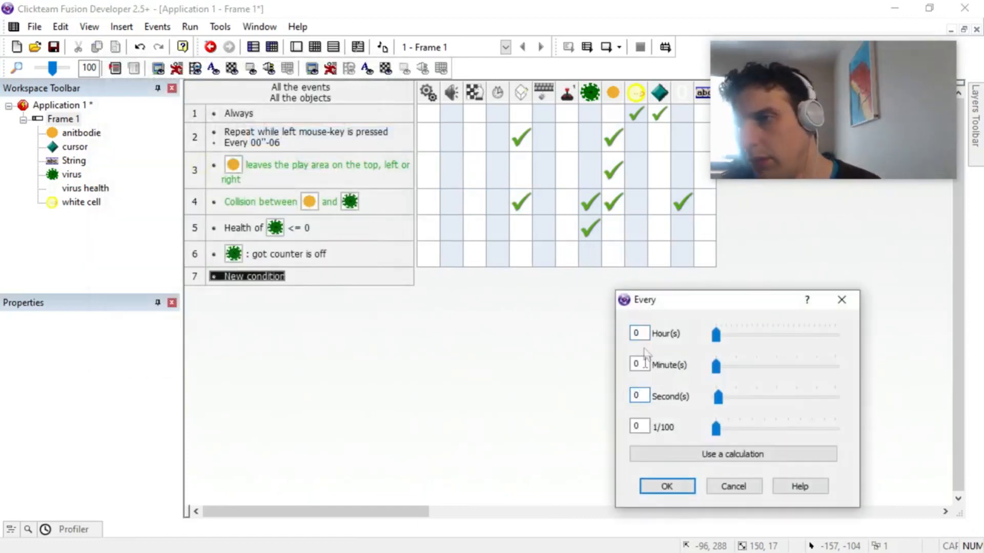
pyautogui.click(664, 487)
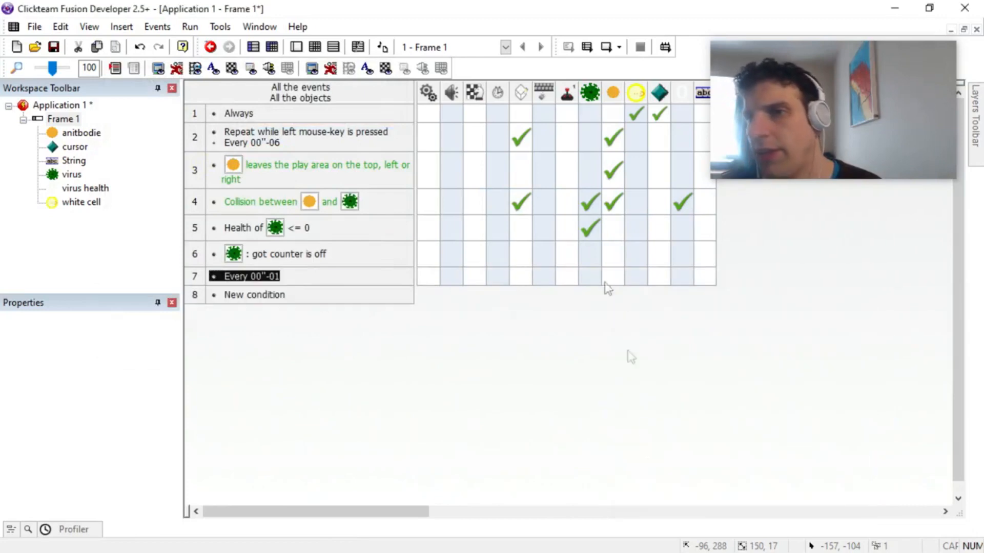
# Step: Make the every 00"-01 event set the virus health counter's alpha-blending coefficient to AlphaCoef( "virus health" )+25
pyautogui.click(687, 279)
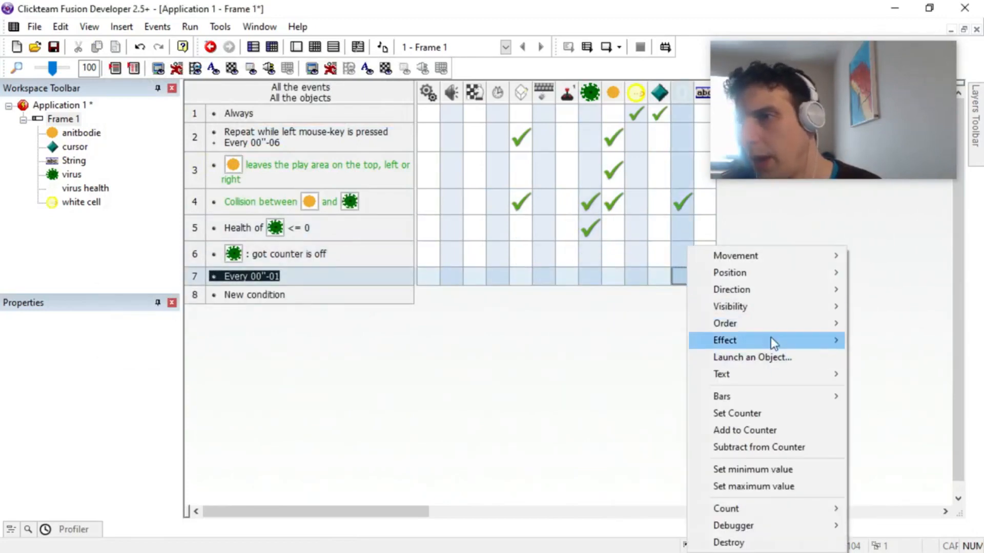
pyautogui.moveTo(771, 339)
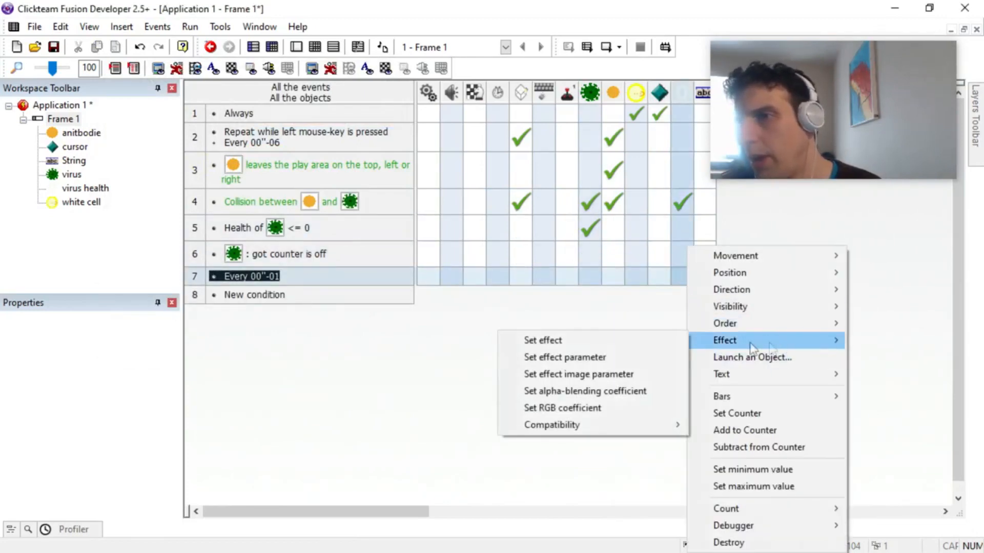
pyautogui.click(648, 393)
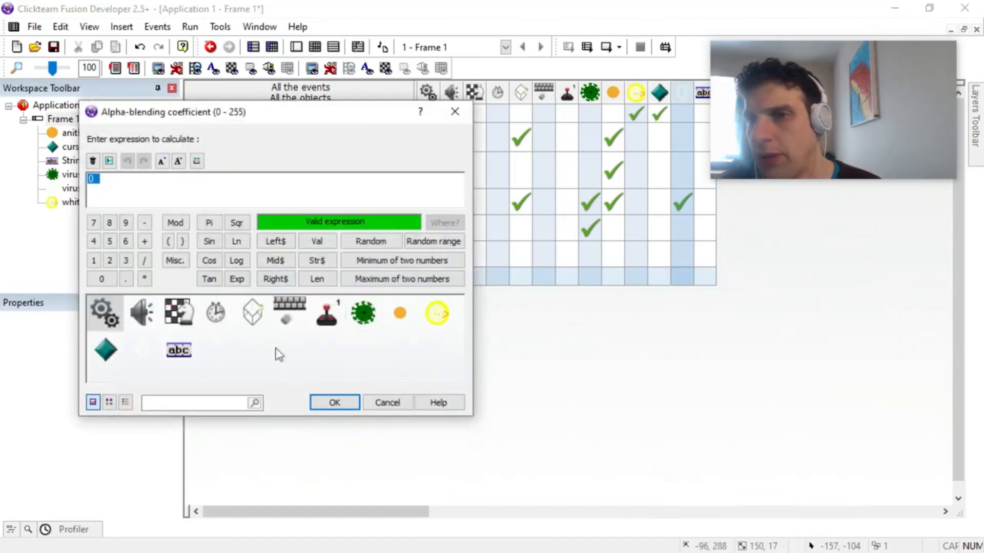
pyautogui.click(135, 347)
pyautogui.moveTo(227, 162)
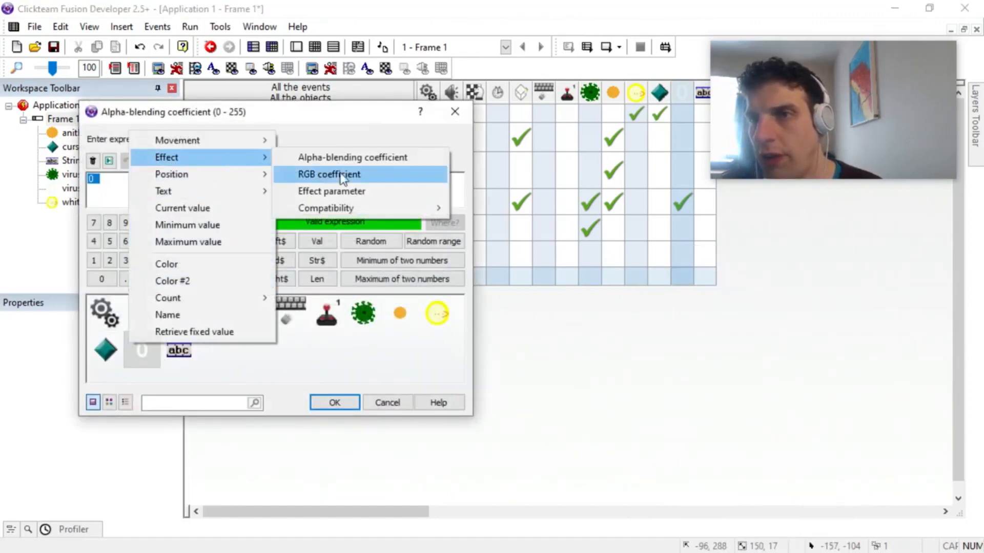
pyautogui.click(354, 156)
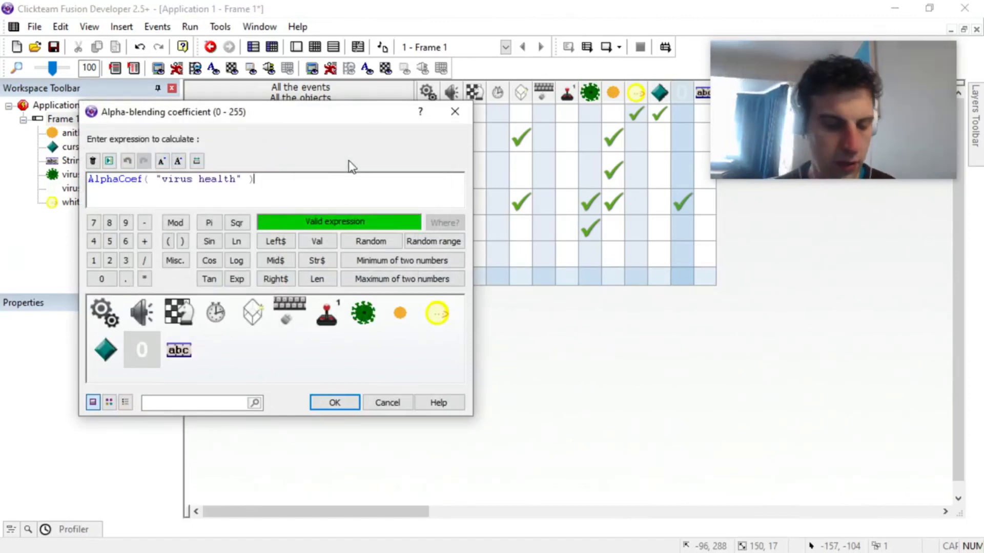
pyautogui.write('+25')
pyautogui.press('Return')
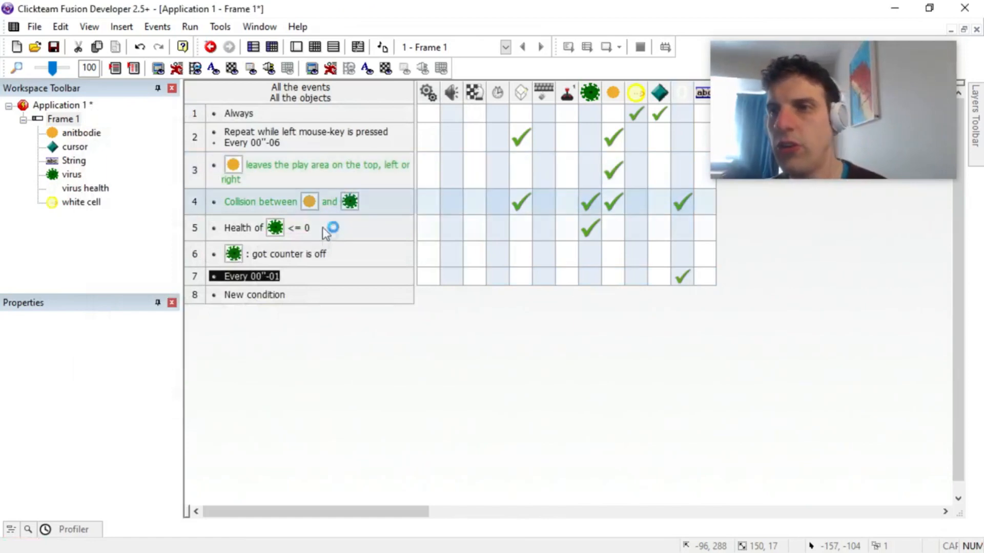
# Step: Run the application, shoot antibodies at the virus to test the fading health counter, and close the test window
pyautogui.press('F8')
pyautogui.click(270, 233)
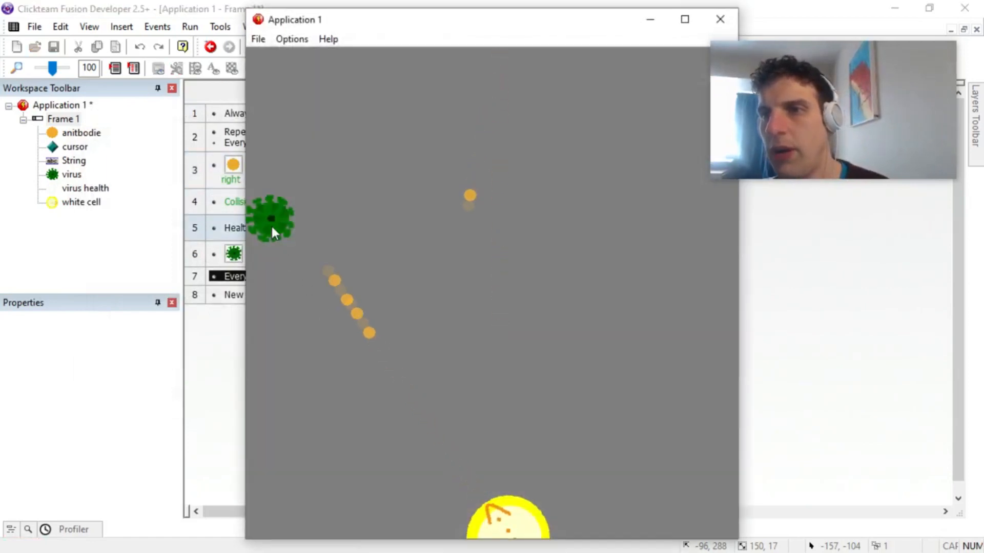
pyautogui.click(277, 226)
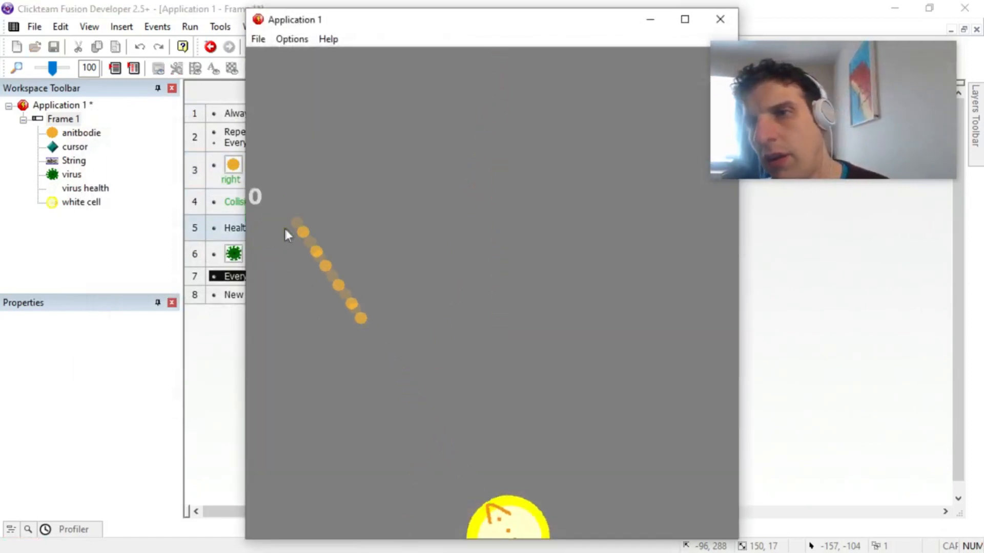
pyautogui.click(720, 20)
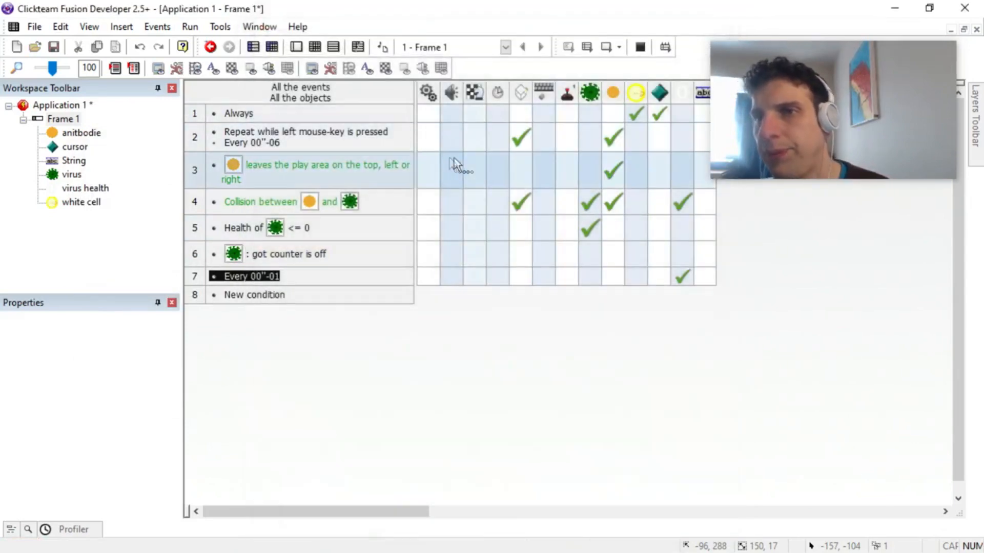
# Step: Change the create object position in the antibody and virus collision event to 17, 18 relative to the virus
pyautogui.rightClick(522, 203)
pyautogui.click(557, 249)
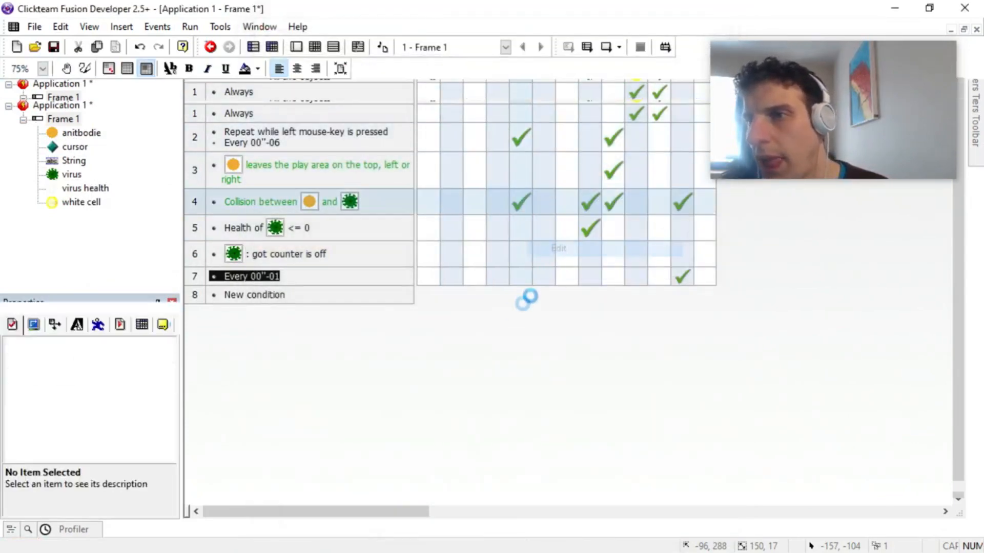
pyautogui.click(436, 241)
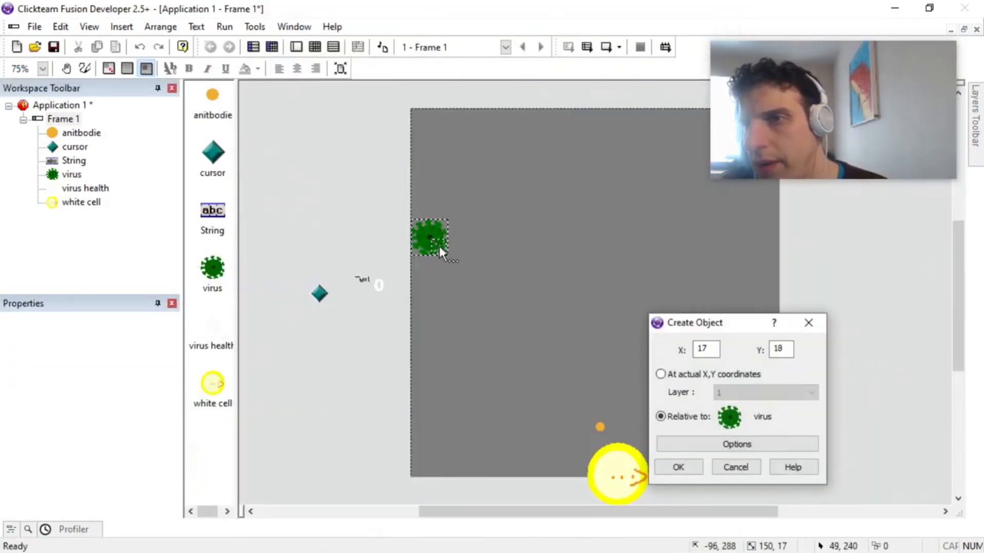
pyautogui.click(678, 467)
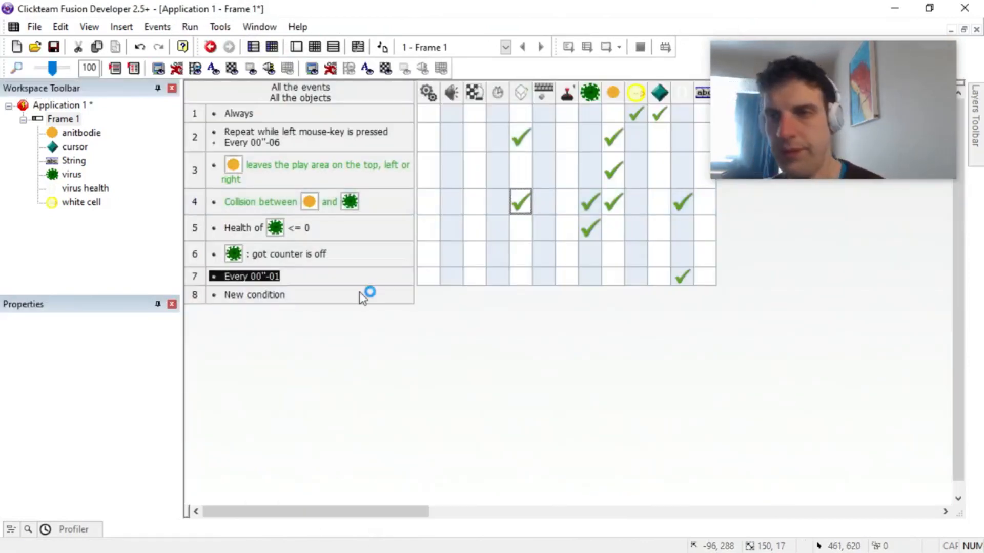
# Step: Test the repositioned health counter by running the application and shooting the virus, and close the test window
pyautogui.press('F8')
pyautogui.click(278, 238)
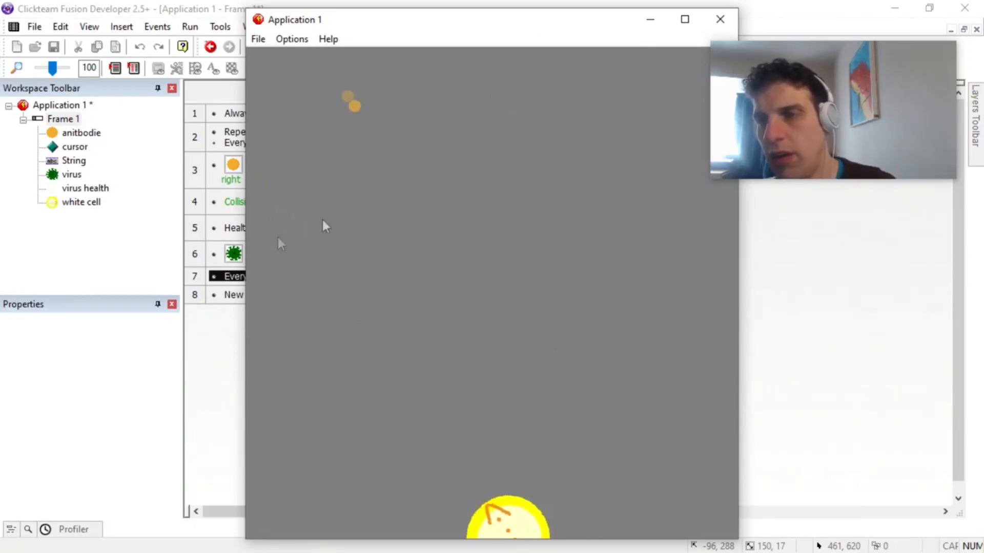
pyautogui.click(720, 19)
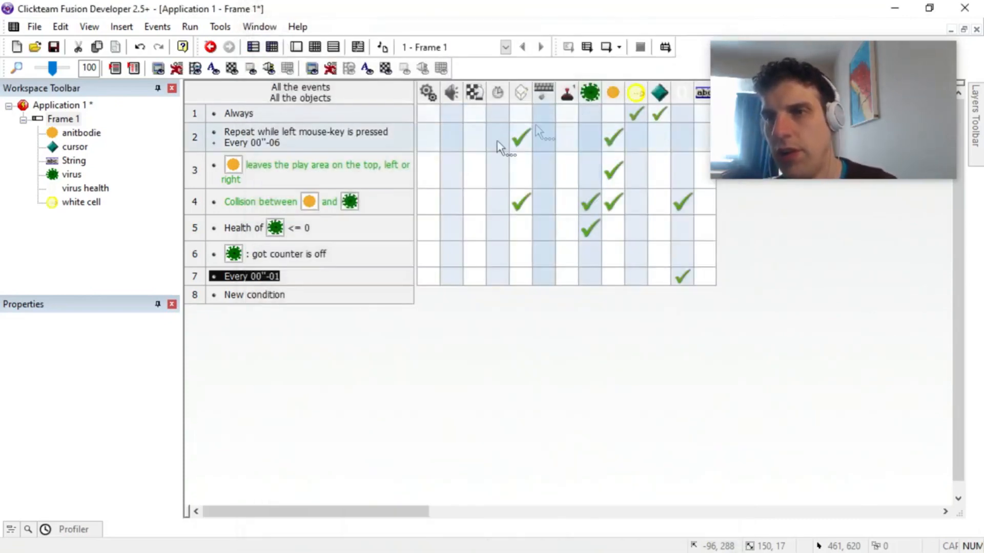
# Step: Open the create object action of the antibody and virus collision event for editing its position
pyautogui.rightClick(518, 200)
pyautogui.click(552, 250)
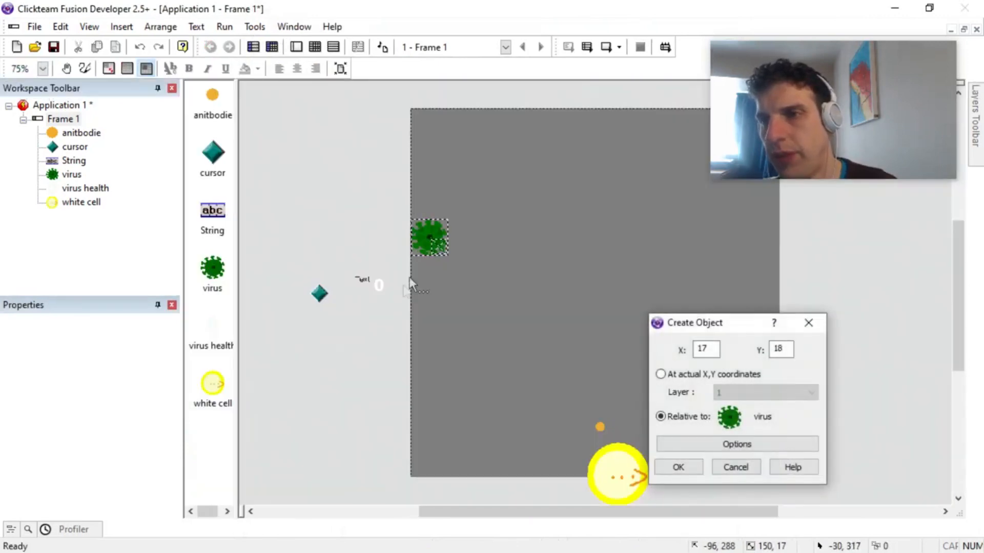
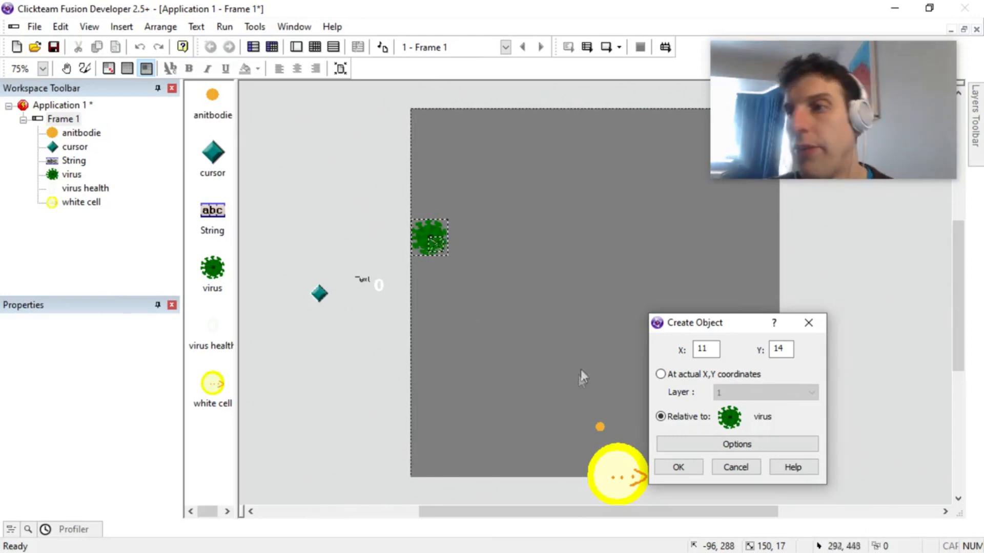
# Step: Set the create object position in the antibody and virus collision event to 11, 14 relative to the virus
pyautogui.click(679, 468)
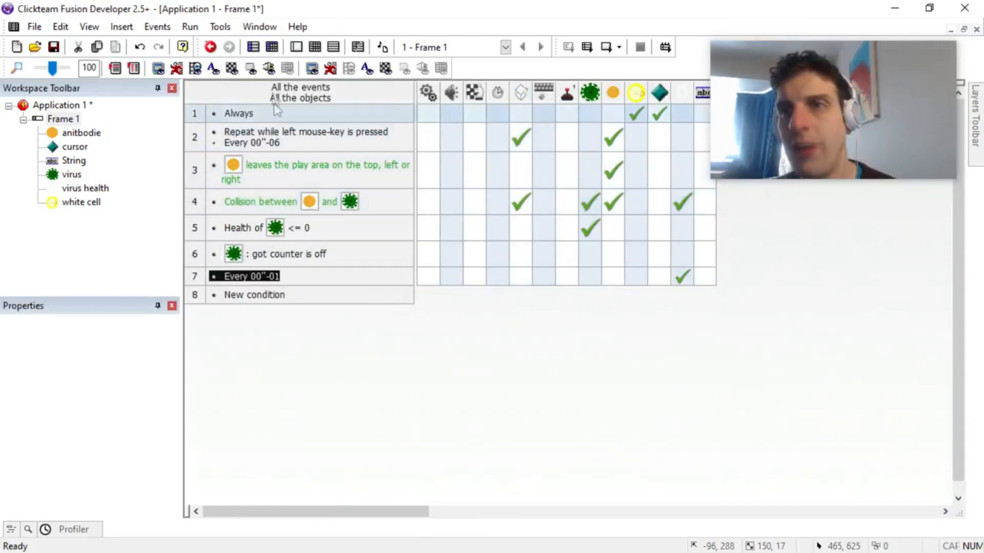
# Step: Delete the String text object from the frame
pyautogui.click(297, 47)
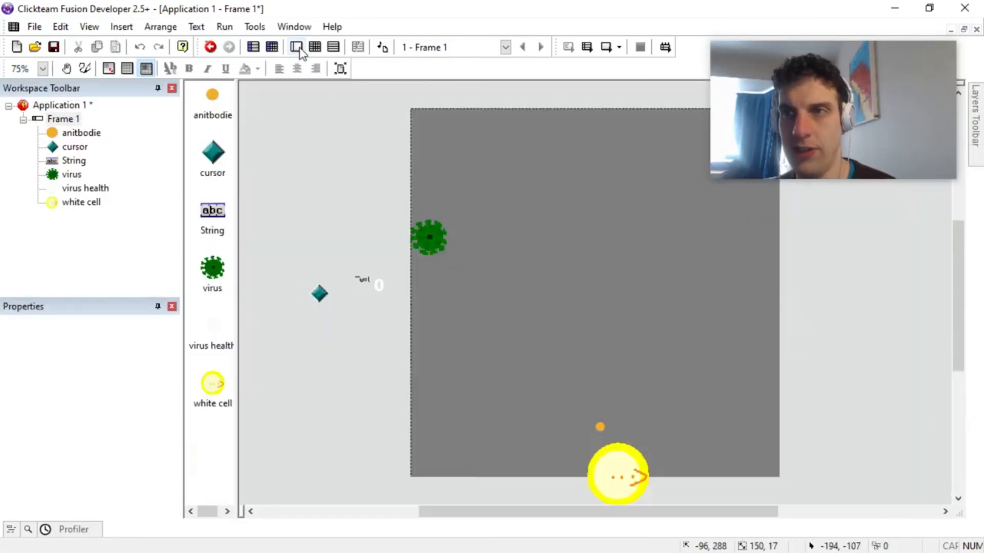
pyautogui.click(365, 278)
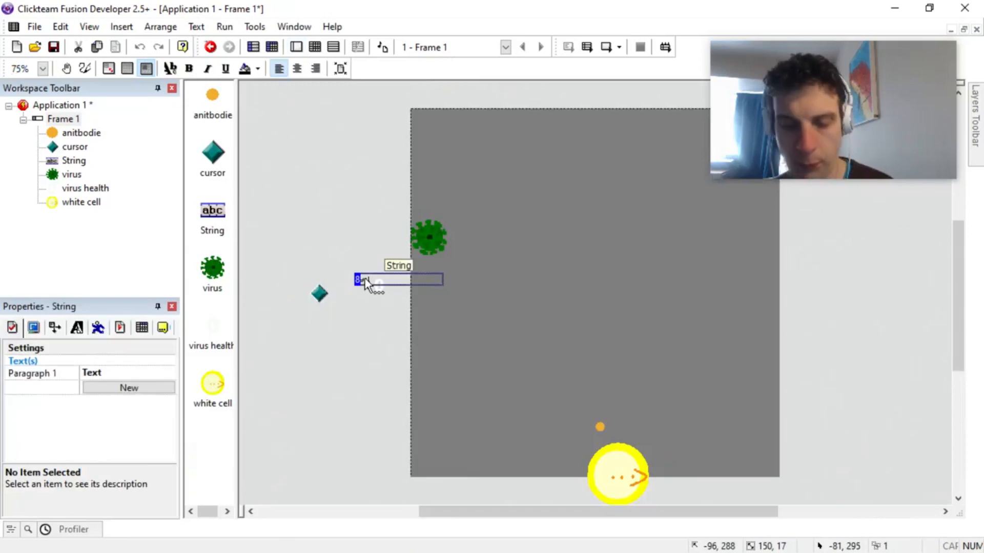
pyautogui.press('Delete')
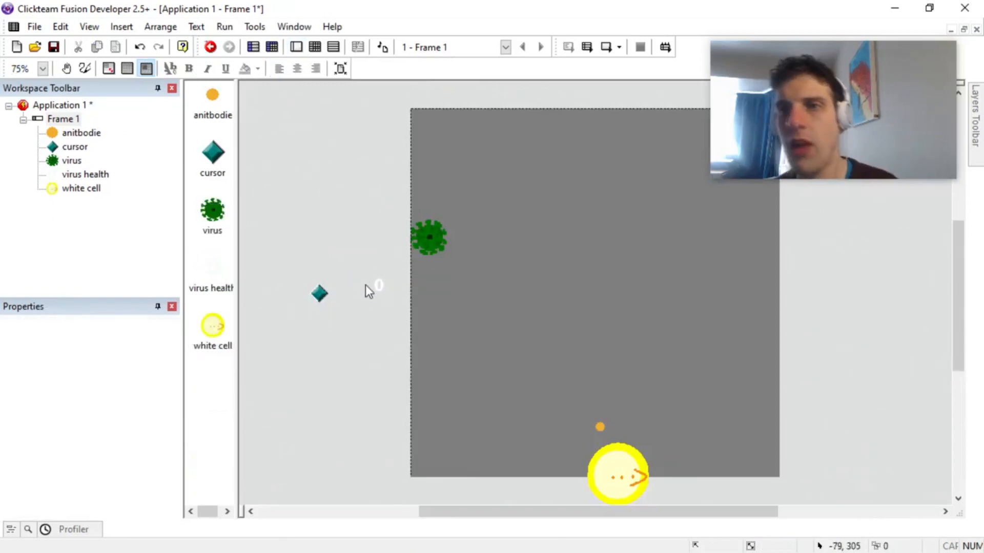
pyautogui.click(214, 230)
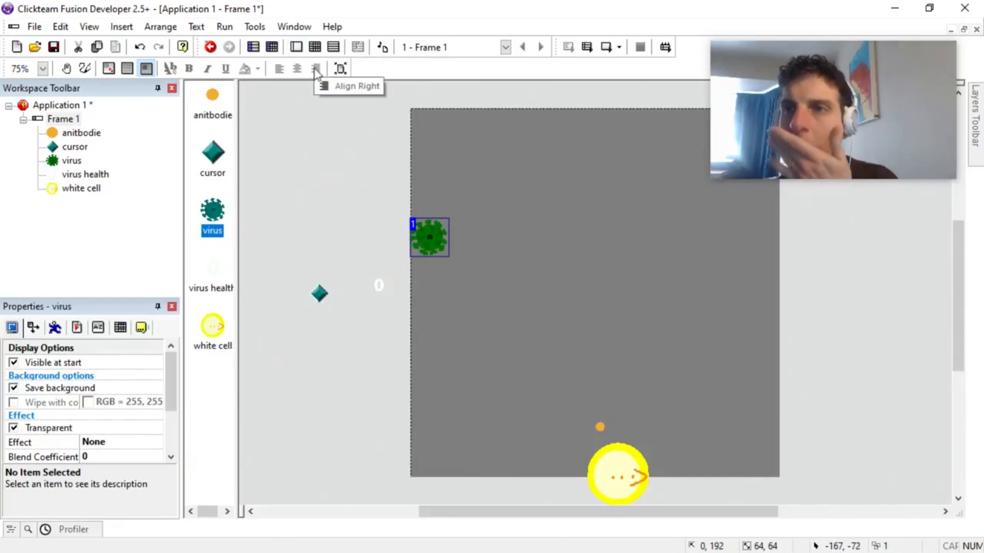
# Step: Replace the antibody's action in the antibody and virus collision event with a Bounce movement
pyautogui.click(313, 47)
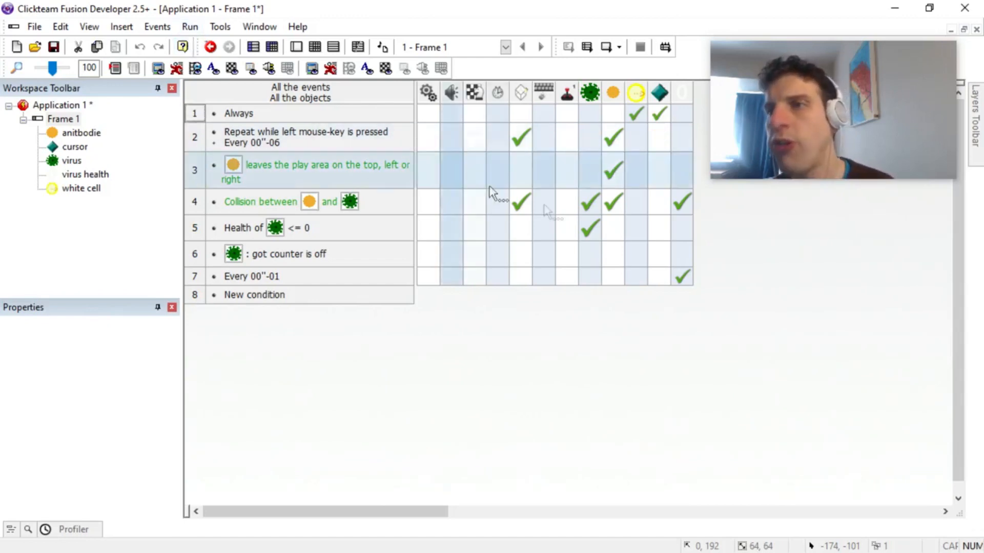
pyautogui.moveTo(617, 198)
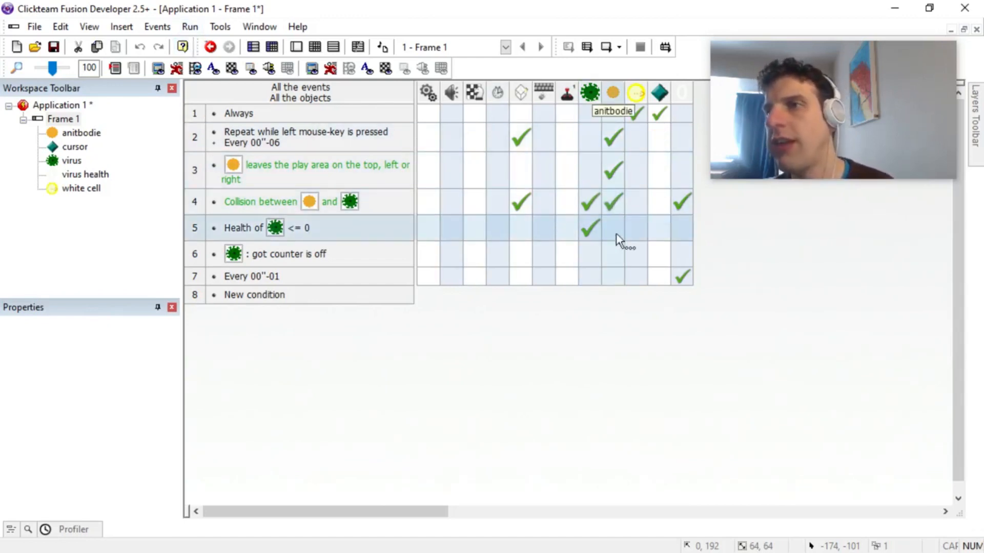
pyautogui.click(614, 201)
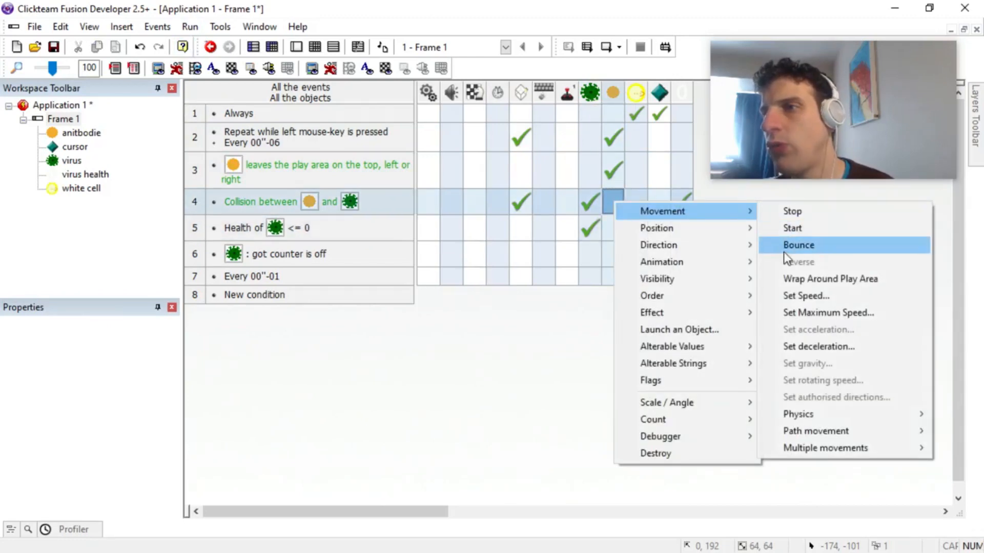
pyautogui.click(815, 245)
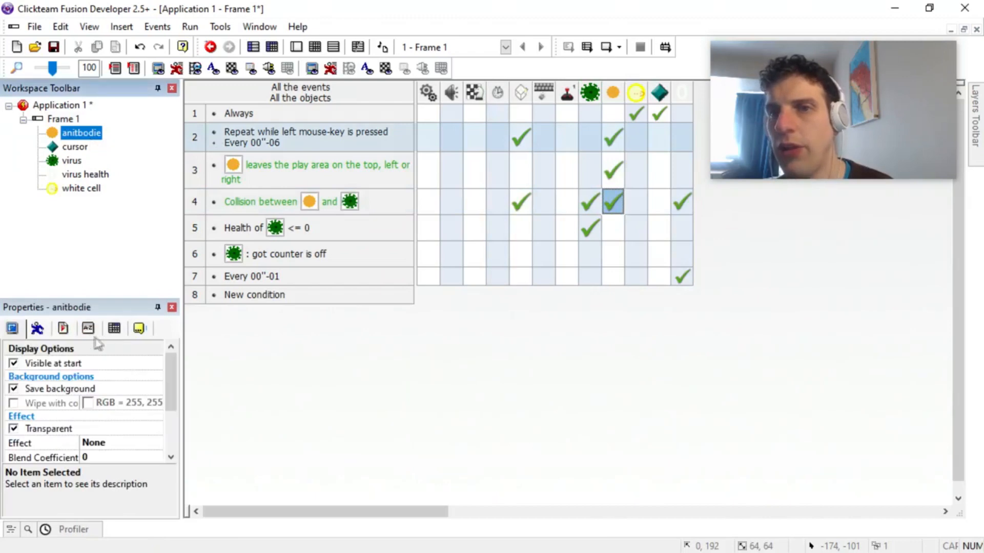
# Step: Add an alterable value named health to the antibody object and set it to 5
pyautogui.click(63, 328)
pyautogui.click(93, 366)
pyautogui.click(58, 377)
pyautogui.doubleClick(58, 376)
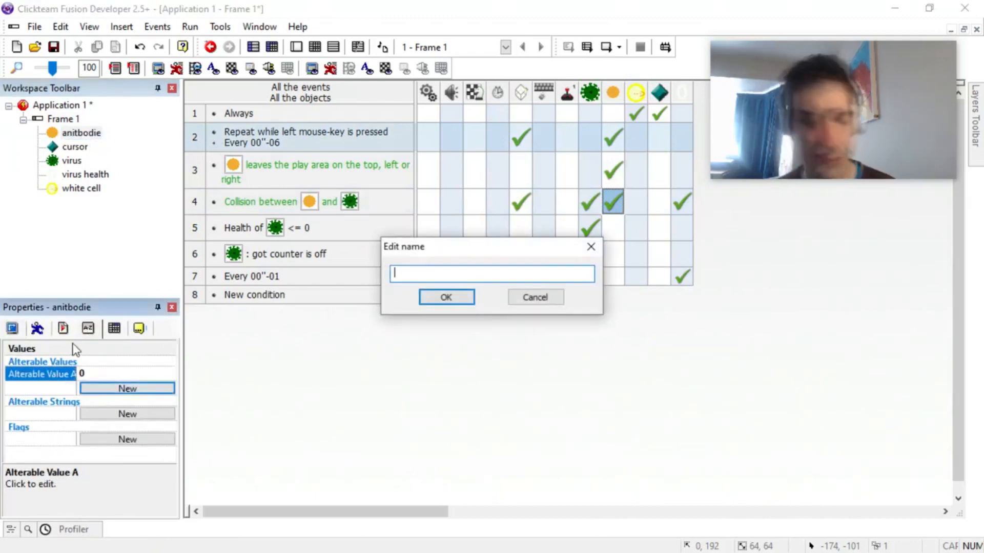
pyautogui.write('health')
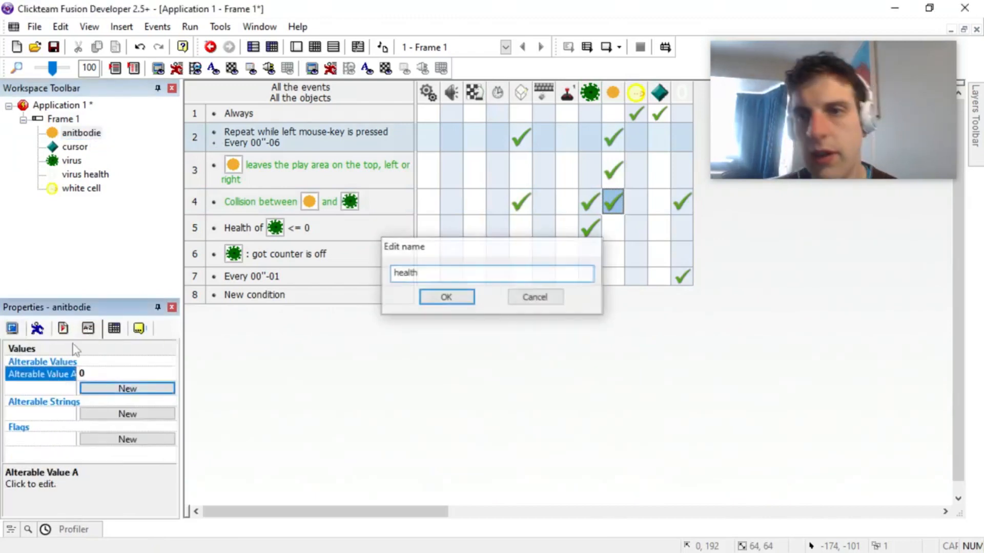
pyautogui.press('Return')
pyautogui.click(121, 378)
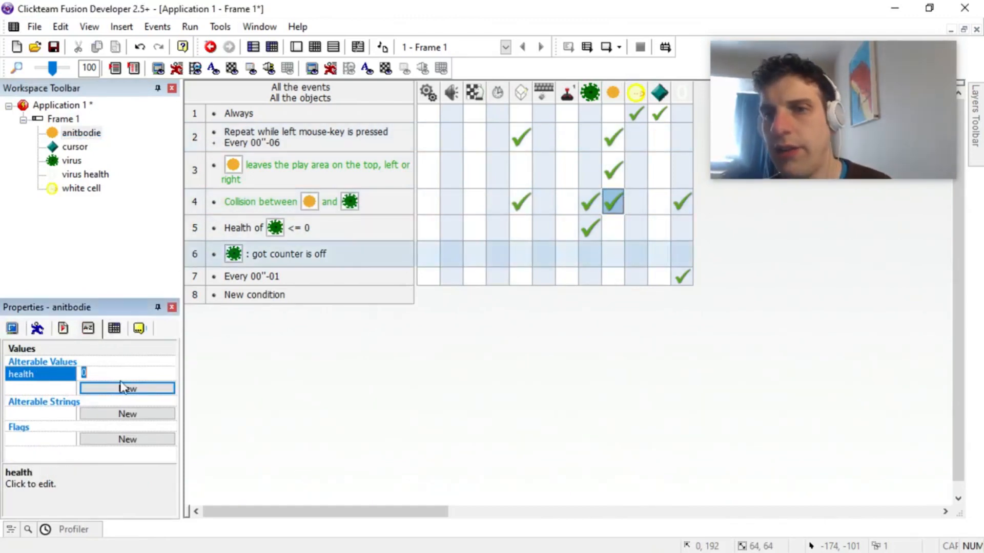
pyautogui.write('5')
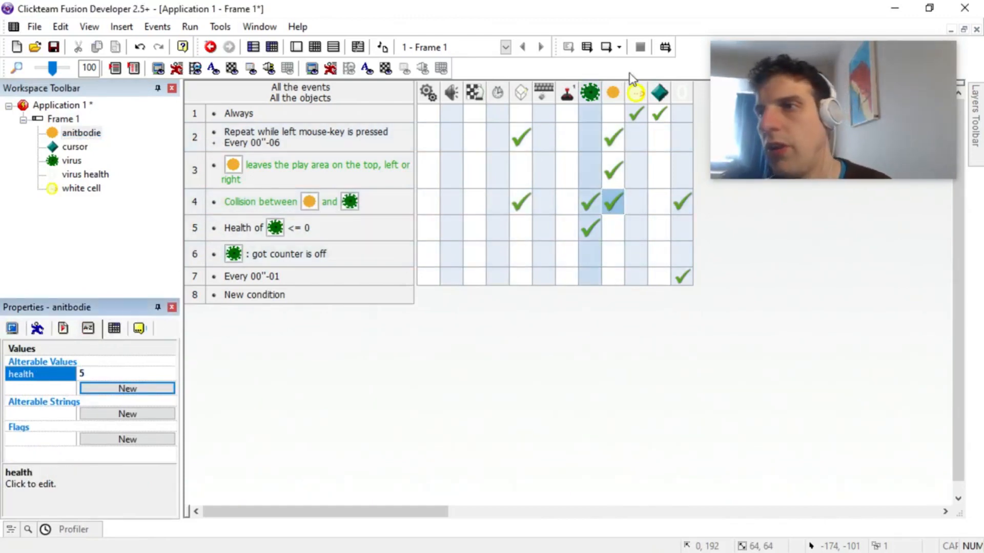
# Step: Add an action to the antibody and virus collision event that subtracts 1 from the antibody's health
pyautogui.click(613, 205)
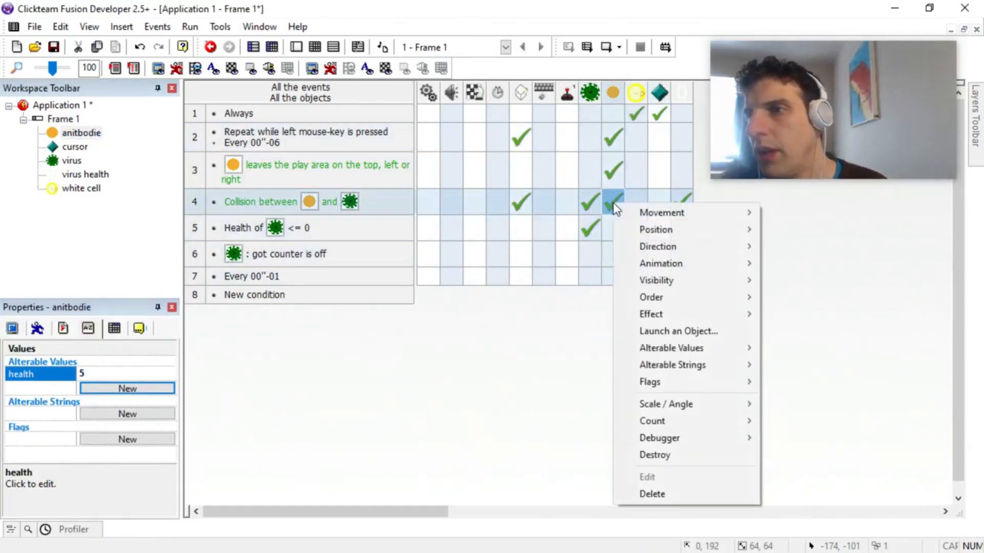
pyautogui.moveTo(686, 348)
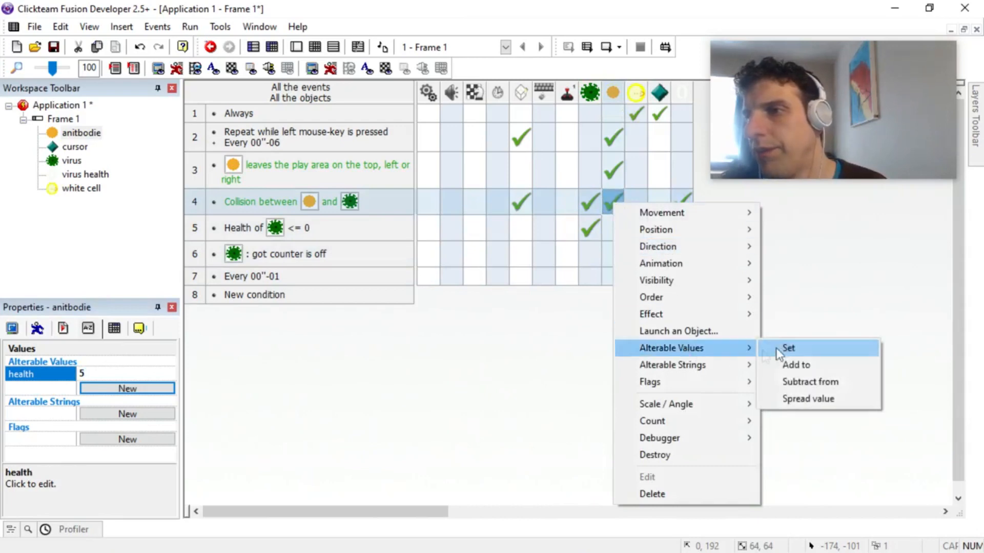
pyautogui.click(812, 382)
pyautogui.click(388, 330)
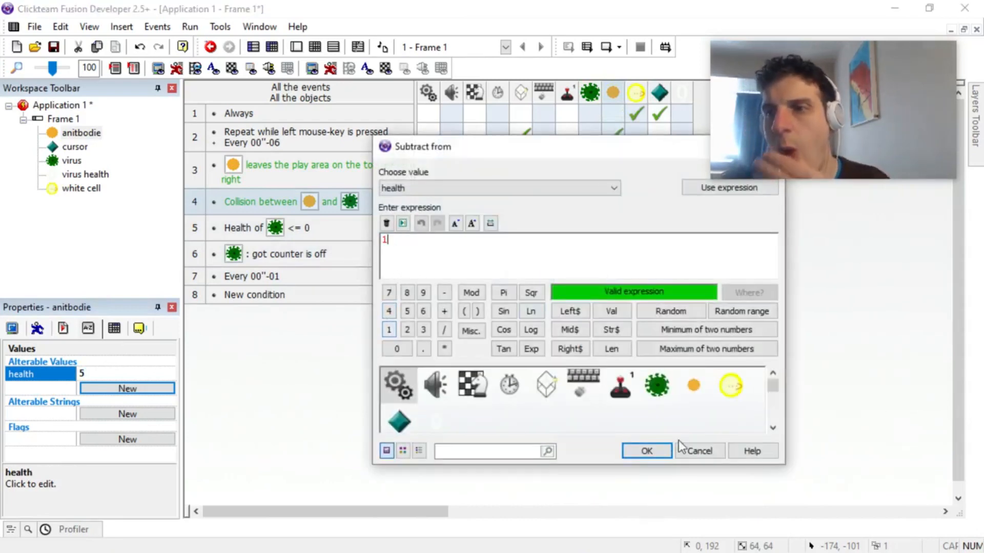
pyautogui.click(646, 451)
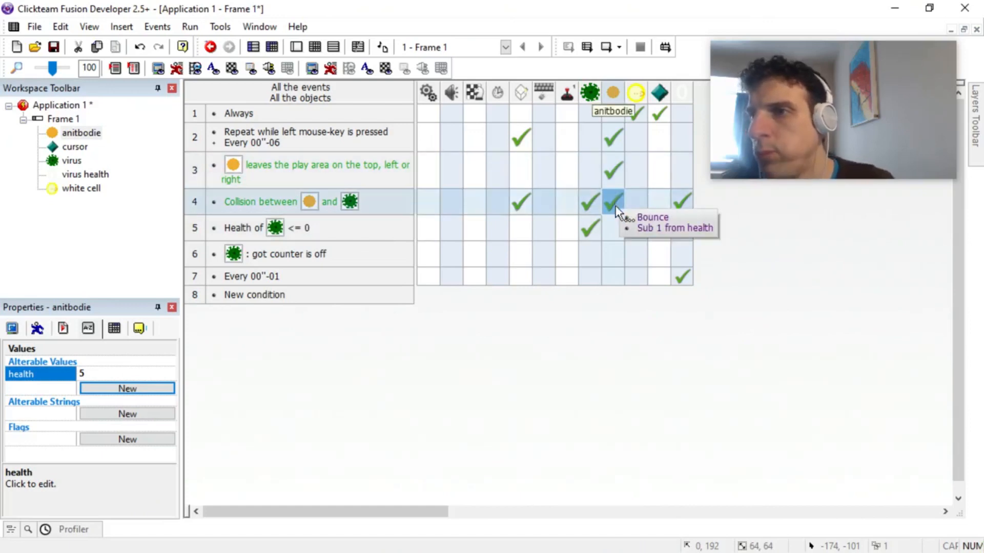
pyautogui.click(612, 170)
# Step: Create an event for the antibody's health being lower or equal to 0 that destroys the antibody
pyautogui.click(244, 296)
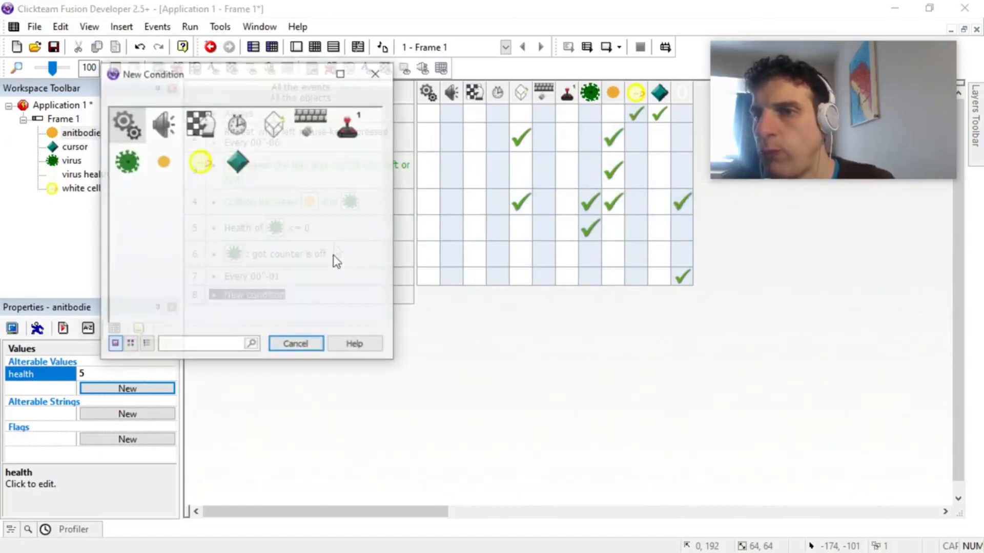
pyautogui.click(176, 163)
pyautogui.moveTo(265, 293)
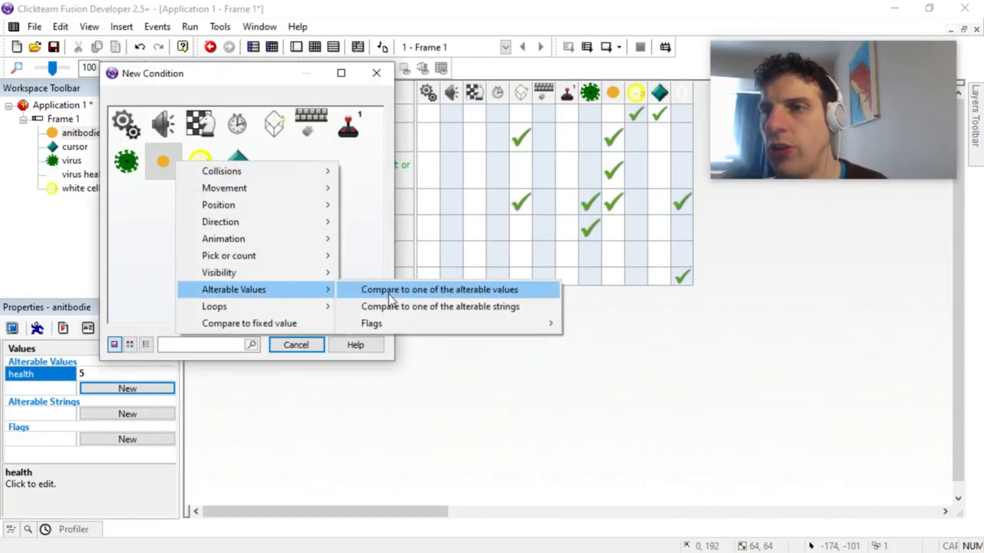
pyautogui.click(388, 293)
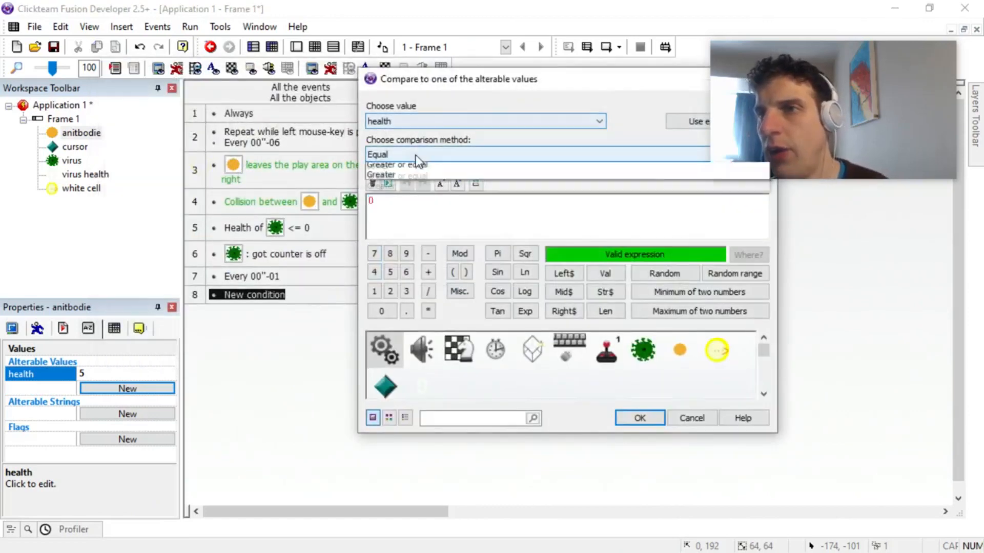
pyautogui.click(416, 155)
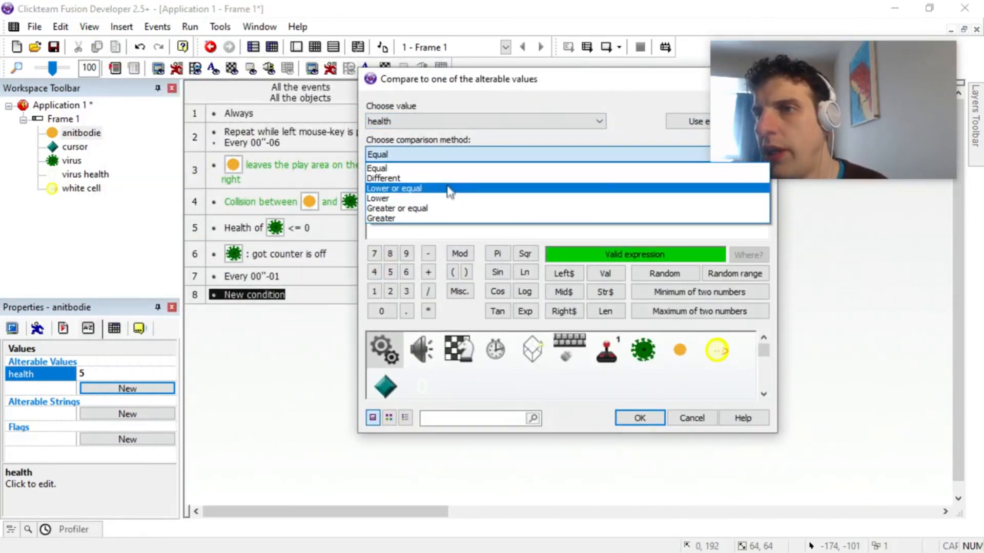
pyautogui.click(440, 191)
pyautogui.click(689, 361)
pyautogui.press('Escape')
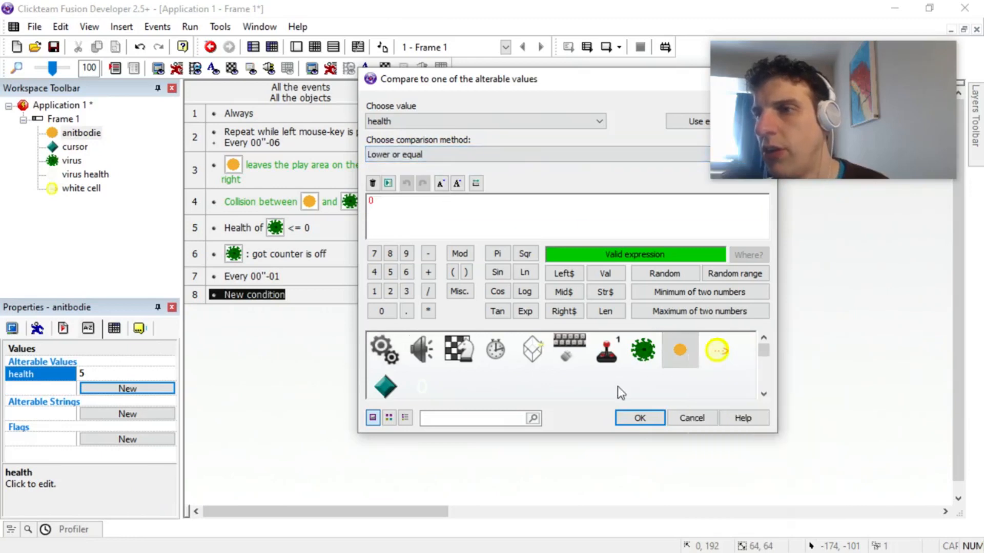
pyautogui.click(635, 416)
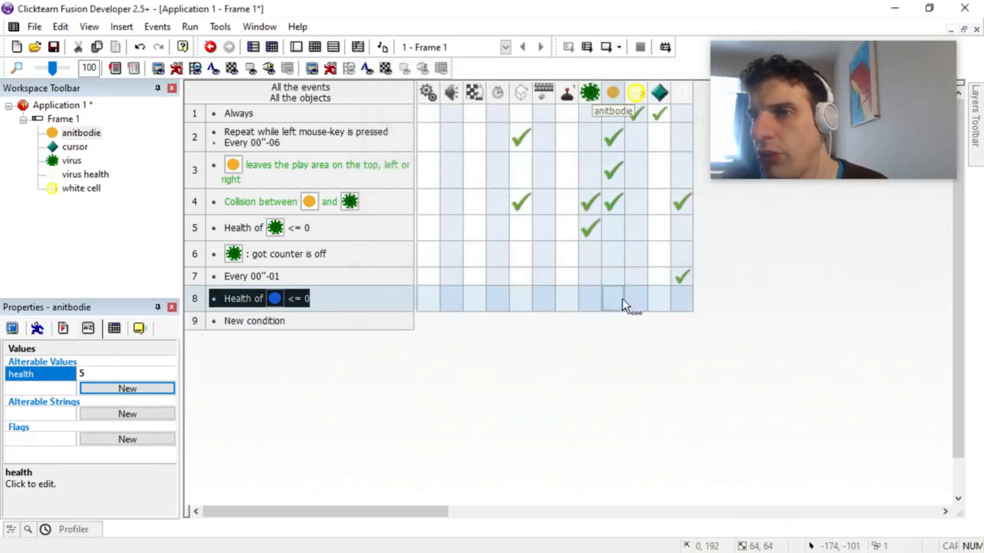
pyautogui.rightClick(622, 298)
pyautogui.click(638, 293)
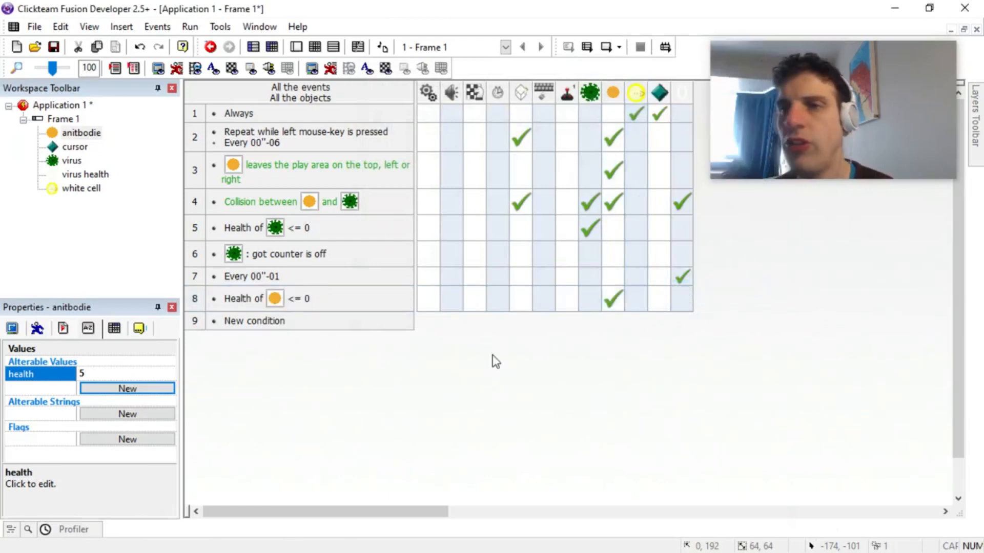
# Step: Run the frame, shoot antibodies at the virus to test the bouncing, and close the test window
pyautogui.click(193, 27)
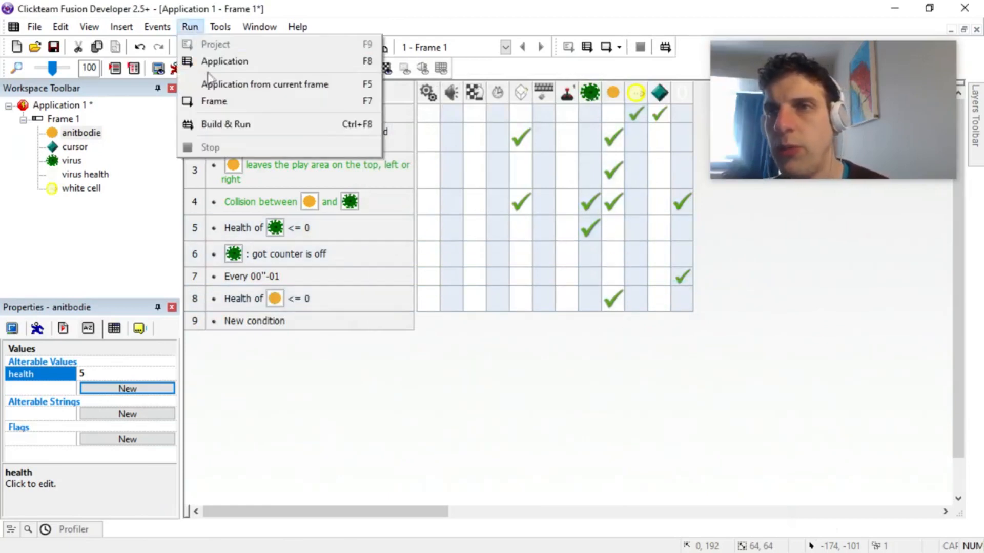
pyautogui.click(221, 101)
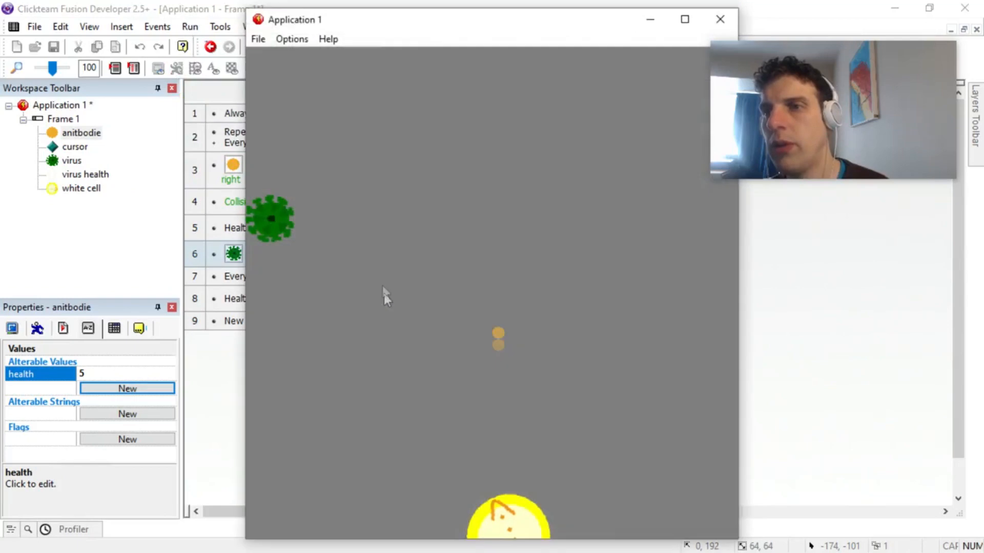
pyautogui.click(290, 262)
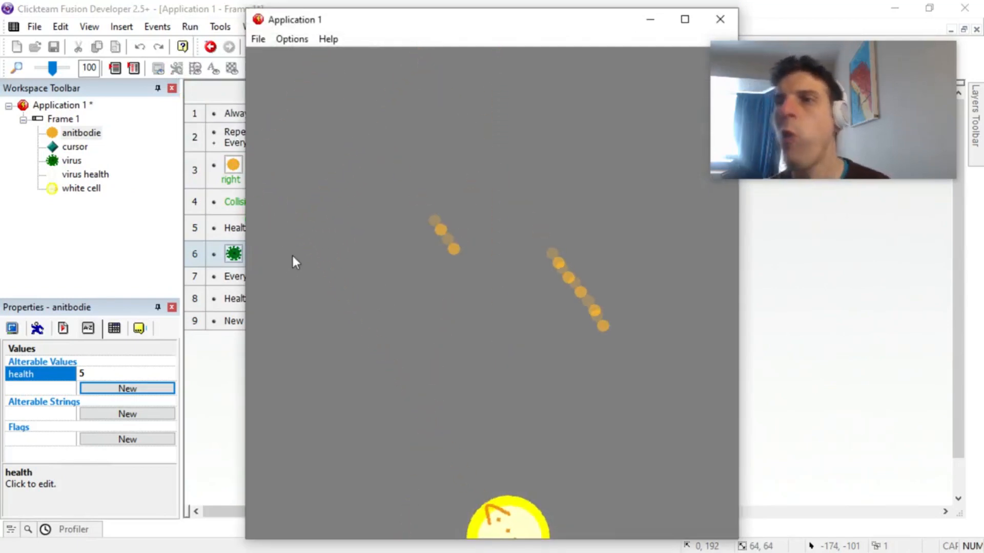
pyautogui.hotkey('alt', 'F4')
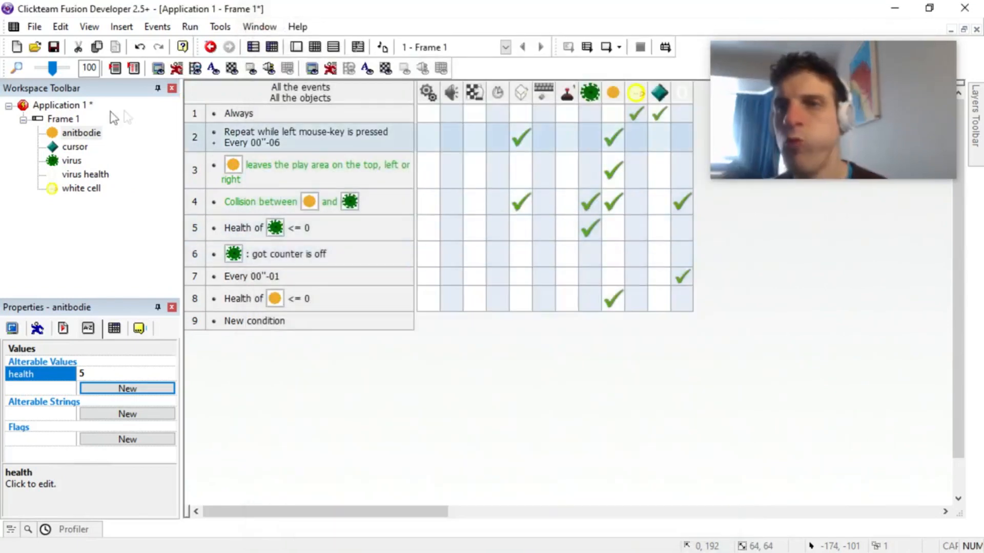
# Step: Move the virus up along the frame's left edge to position 0, 64
pyautogui.doubleClick(70, 122)
pyautogui.moveTo(426, 238); pyautogui.dragTo(427, 165)
# Step: Try duplicating the virus in a grid of 12 rows and 7 columns, and undo the duplication
pyautogui.rightClick(427, 166)
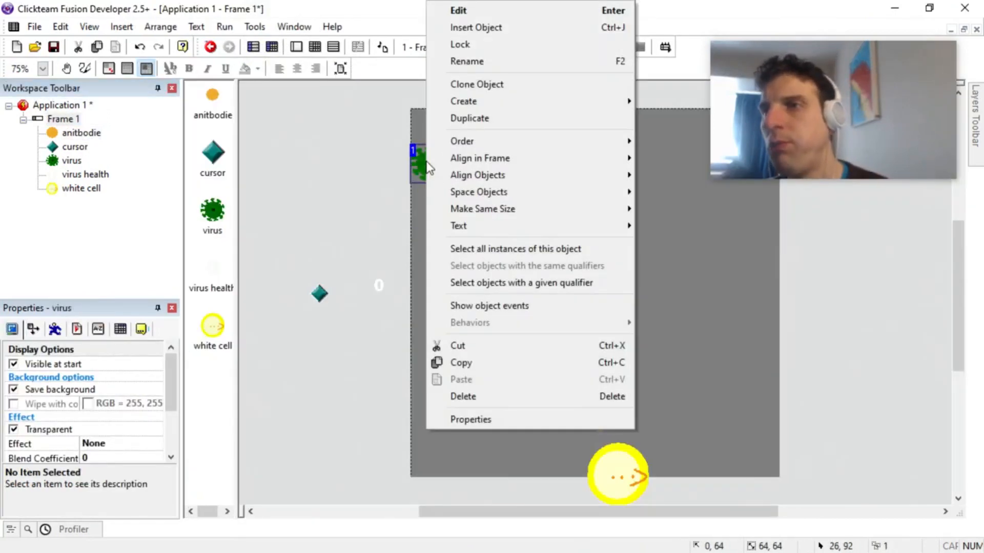
pyautogui.click(468, 119)
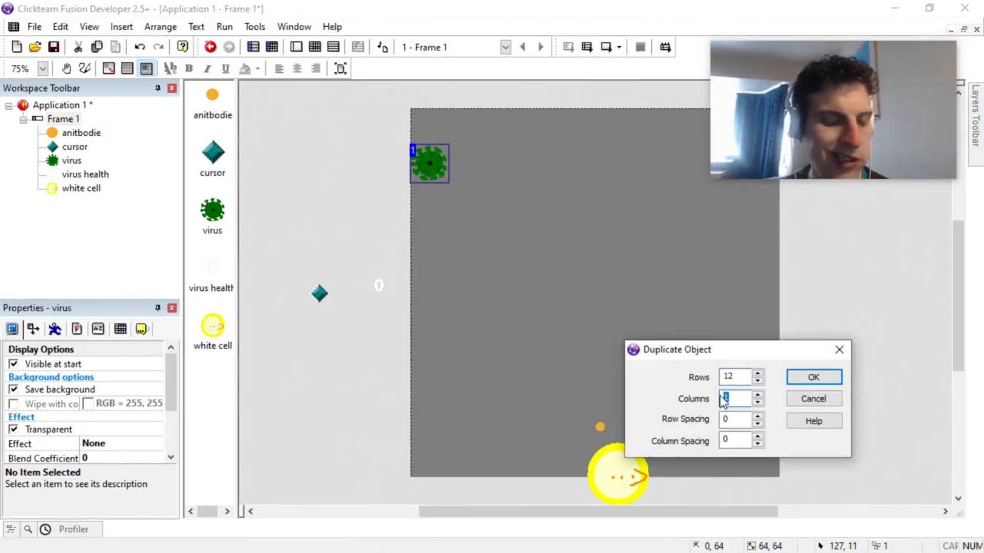
pyautogui.click(808, 377)
pyautogui.scroll(-2, 750, 304)
pyautogui.scroll(-2, 749, 303)
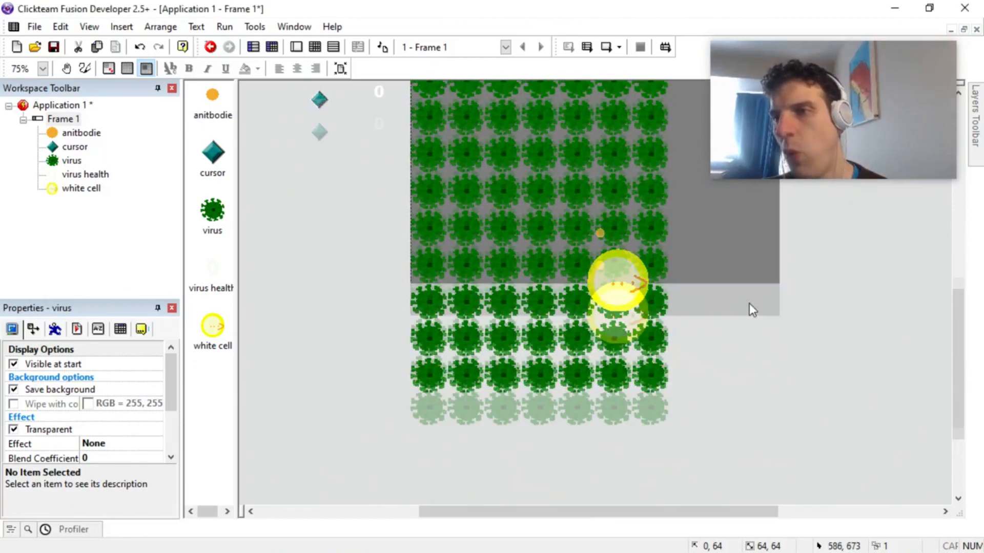
pyautogui.scroll(5, 749, 304)
pyautogui.hotkey('ctrl', 'z')
# Step: Try duplicating the virus in a grid of 6 rows and 9 columns, and undo the duplication
pyautogui.rightClick(435, 226)
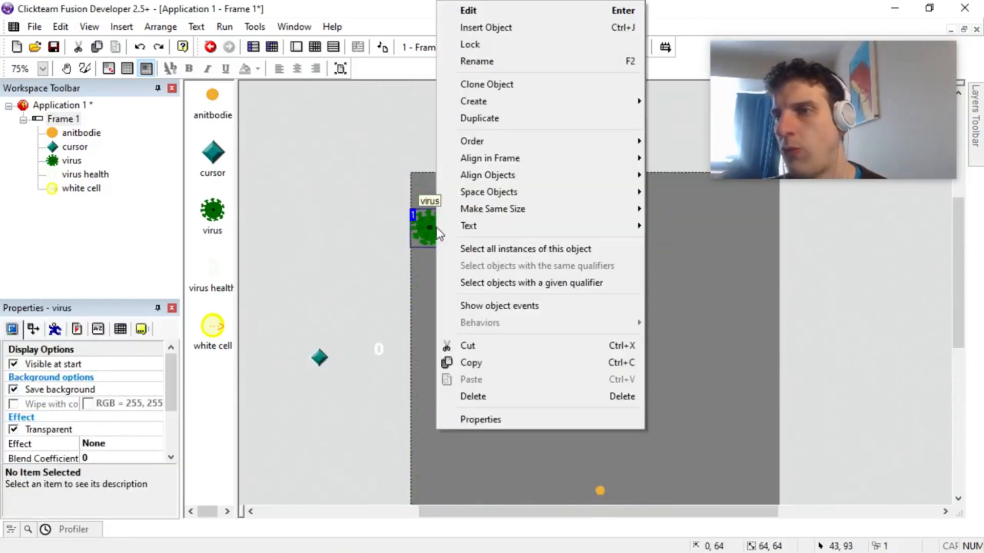
pyautogui.click(510, 120)
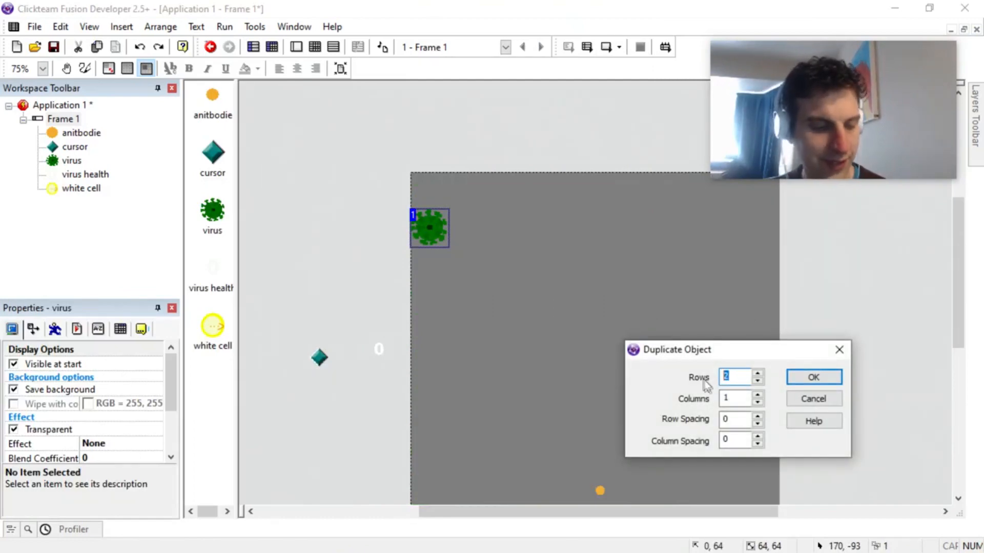
pyautogui.hotkey('shift', 'Tab')
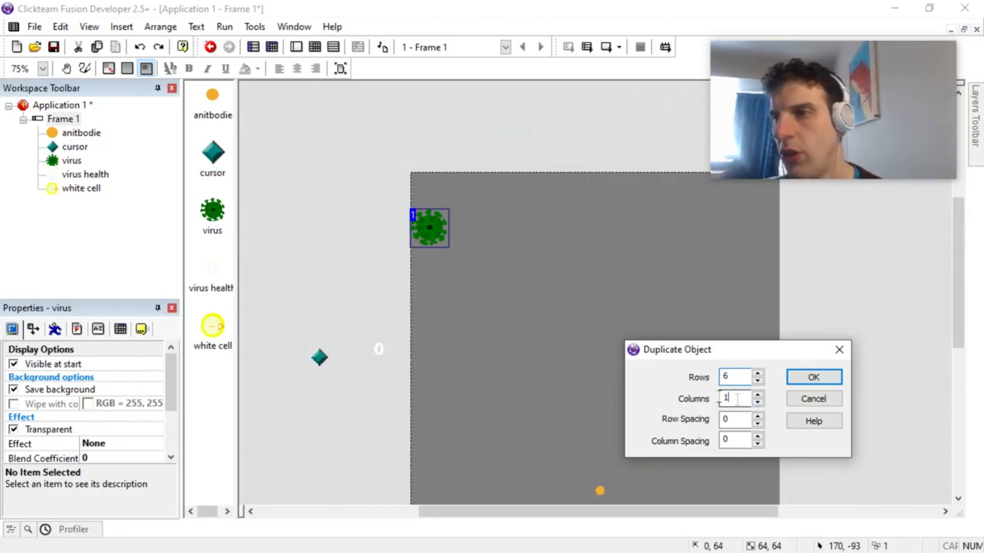
pyautogui.write('9')
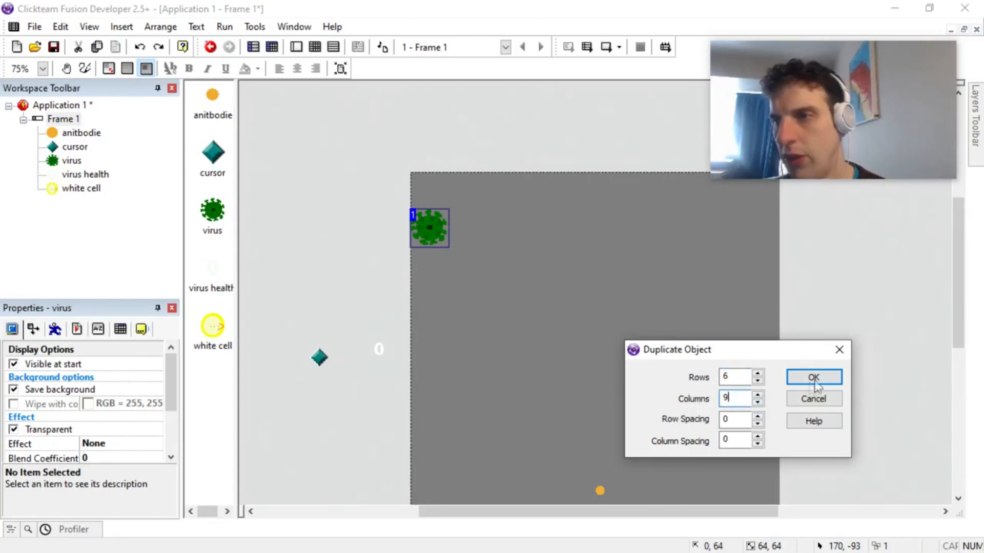
pyautogui.click(814, 377)
pyautogui.moveTo(391, 437); pyautogui.dragTo(689, 241)
pyautogui.click(711, 229)
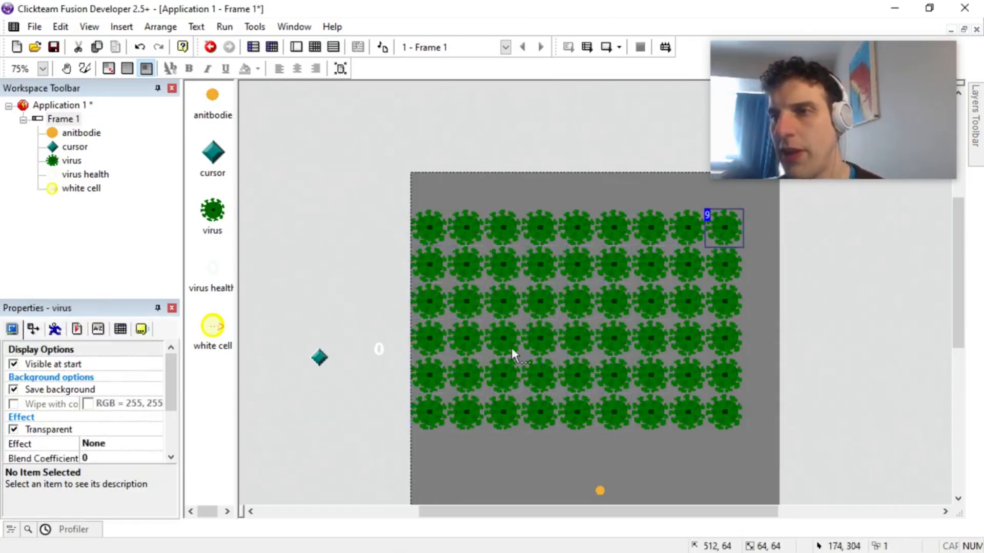
pyautogui.hotkey('ctrl', 'z')
# Step: Duplicate the virus in a grid of 7 rows and 10 columns
pyautogui.rightClick(435, 233)
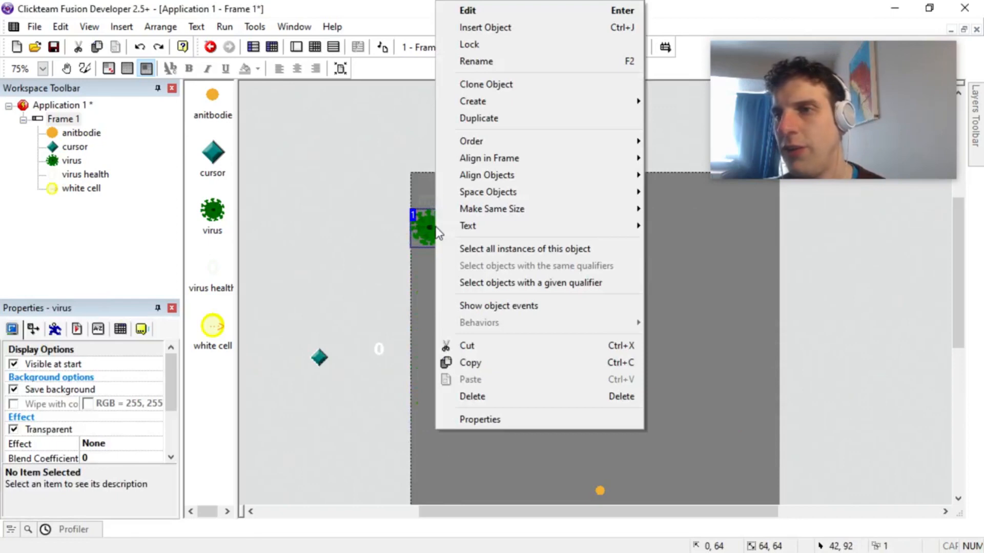
pyautogui.click(500, 118)
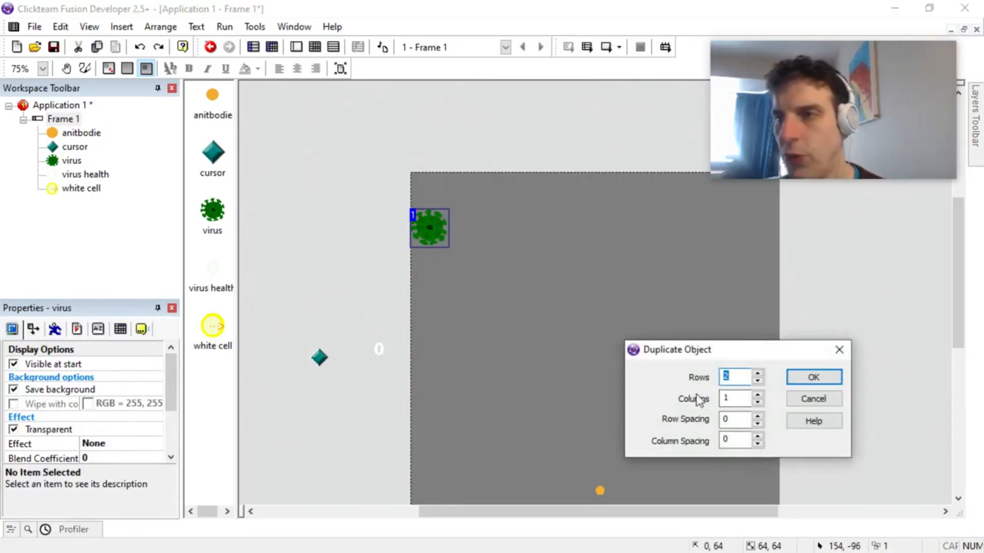
pyautogui.write('10')
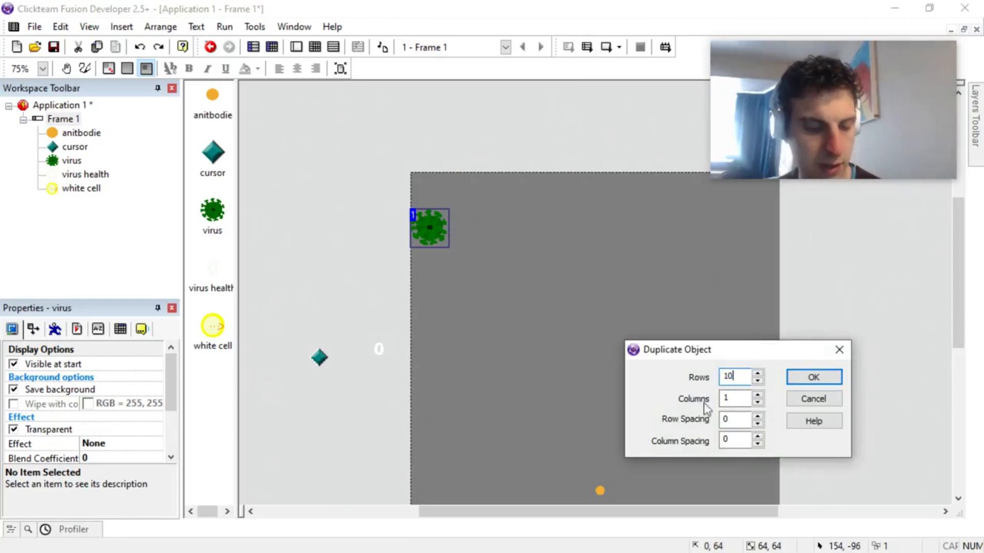
pyautogui.doubleClick(738, 378)
pyautogui.write('7')
pyautogui.press('Tab')
pyautogui.write('0')
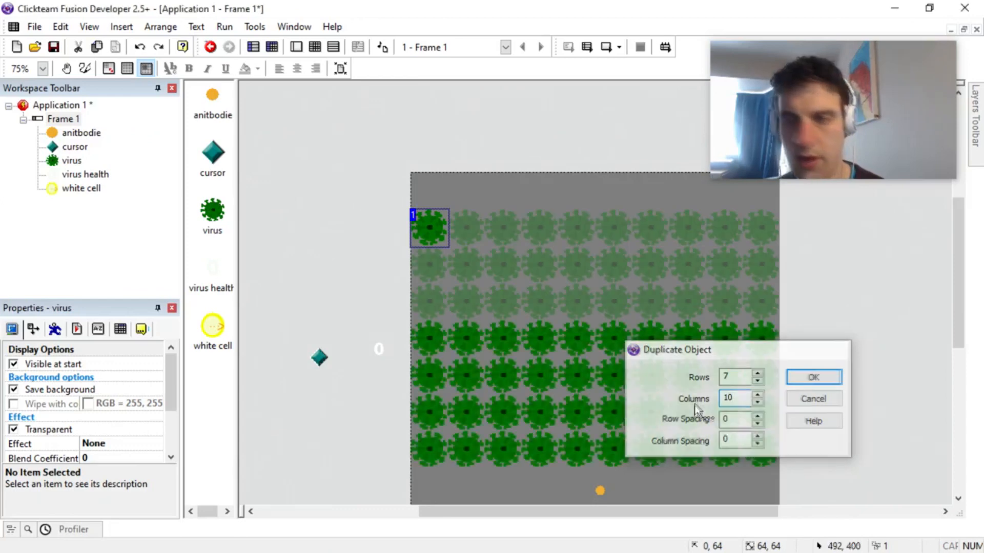
pyautogui.press('Return')
# Step: Select the whole grid of viruses and move it up to the frame's top edge
pyautogui.moveTo(375, 185); pyautogui.dragTo(909, 493)
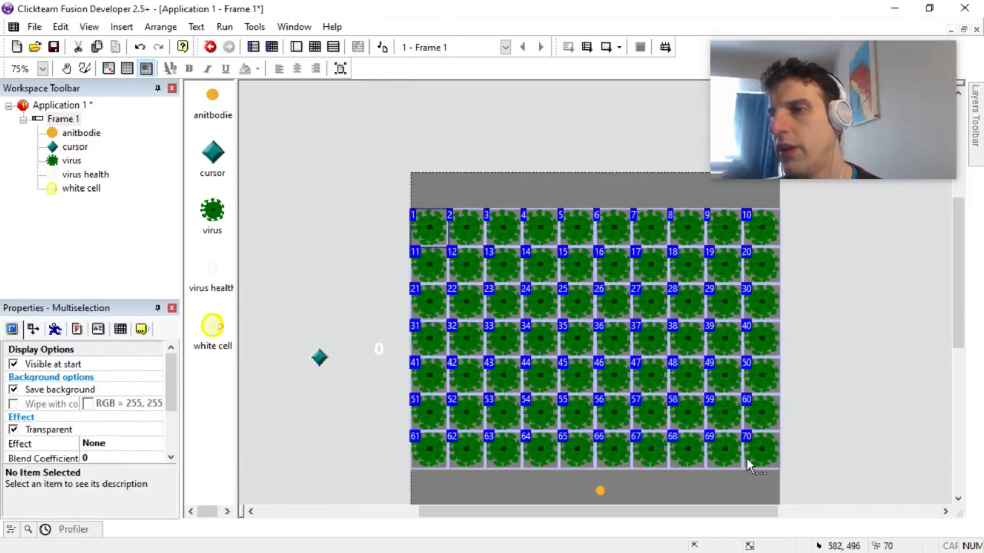
pyautogui.moveTo(754, 416); pyautogui.dragTo(756, 385)
pyautogui.click(834, 407)
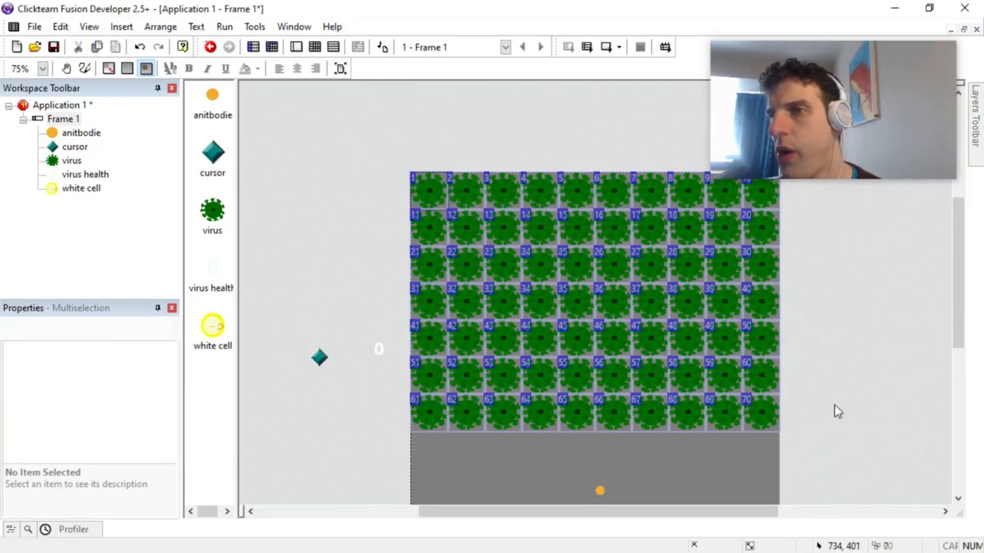
# Step: Delete the fourth-column viruses in the two lowest rows and the third-column viruses in rows five and six
pyautogui.click(540, 419)
pyautogui.press('Delete')
pyautogui.click(531, 373)
pyautogui.press('Delete')
pyautogui.click(500, 340)
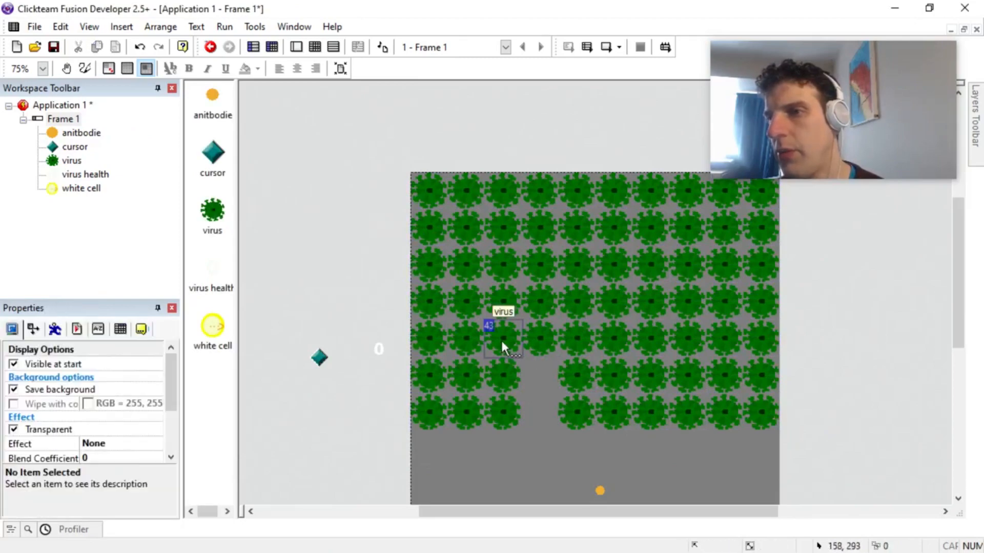
pyautogui.press('Delete')
pyautogui.click(500, 370)
pyautogui.press('Delete')
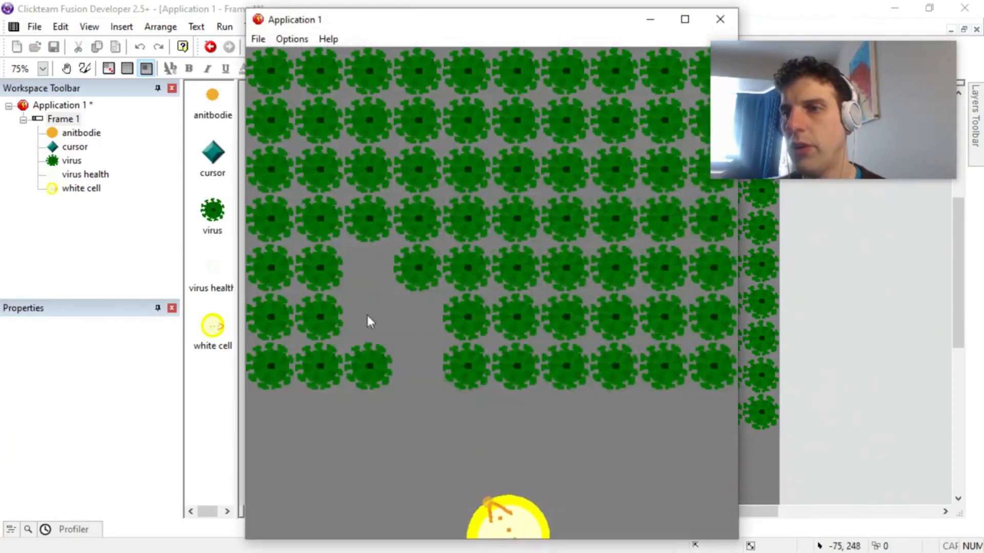
# Step: Run the frame, shoot antibodies into the gap in the virus grid to test the bouncing, and close the test window
pyautogui.moveTo(367, 312); pyautogui.dragTo(379, 306)
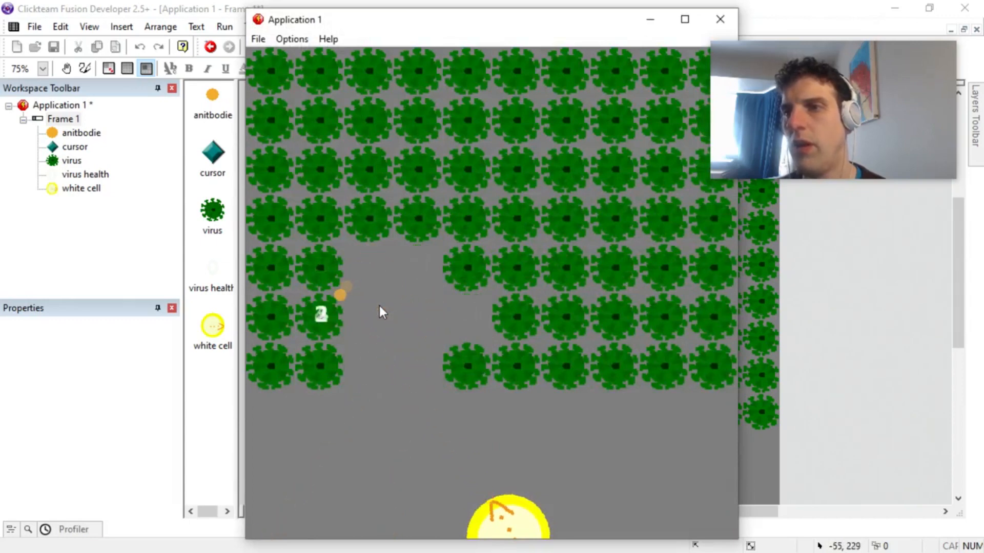
pyautogui.click(373, 305)
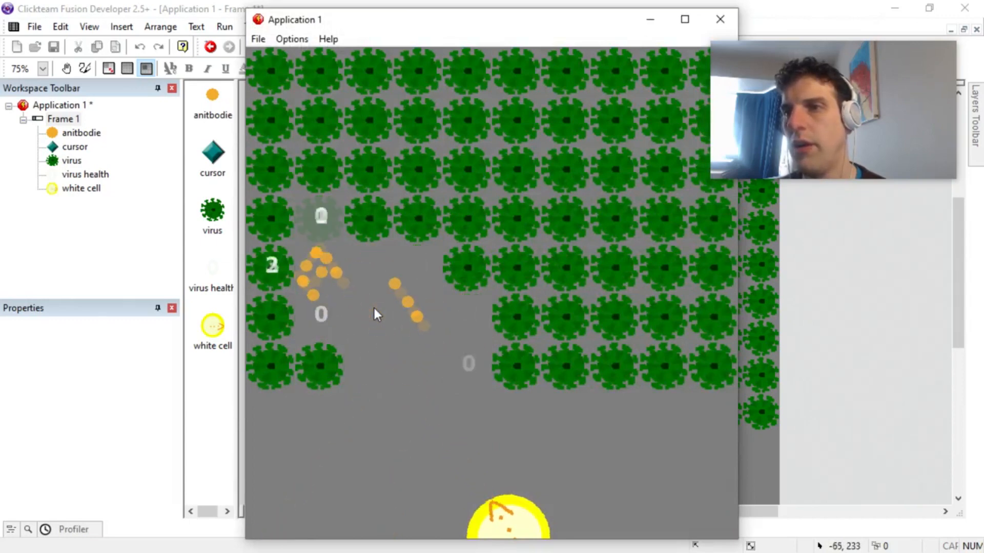
pyautogui.click(334, 231)
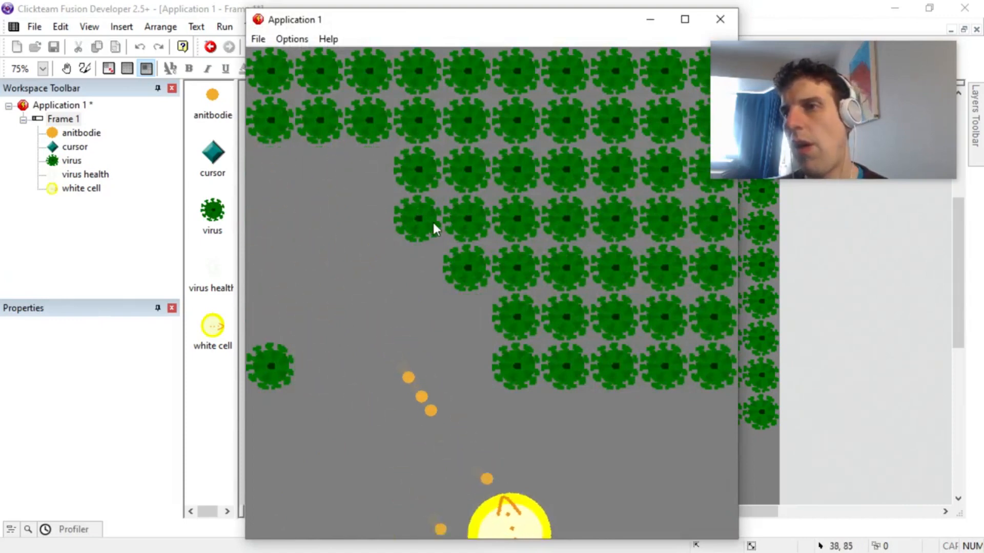
pyautogui.click(256, 303)
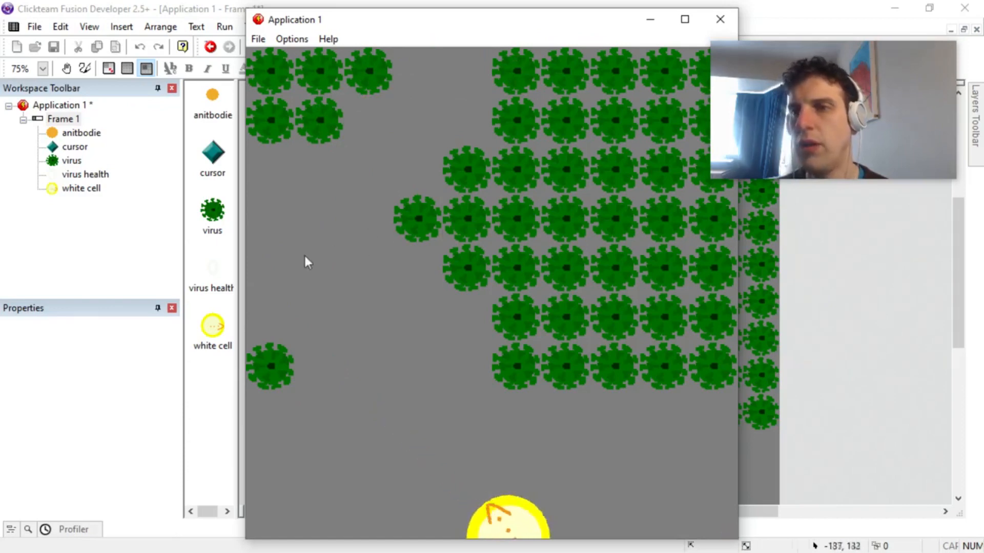
pyautogui.click(270, 299)
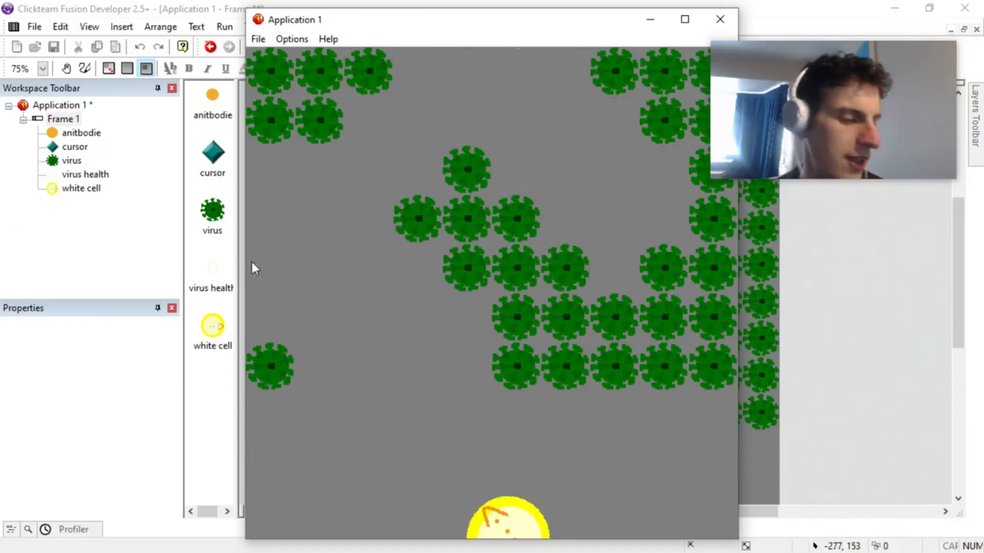
pyautogui.click(252, 263)
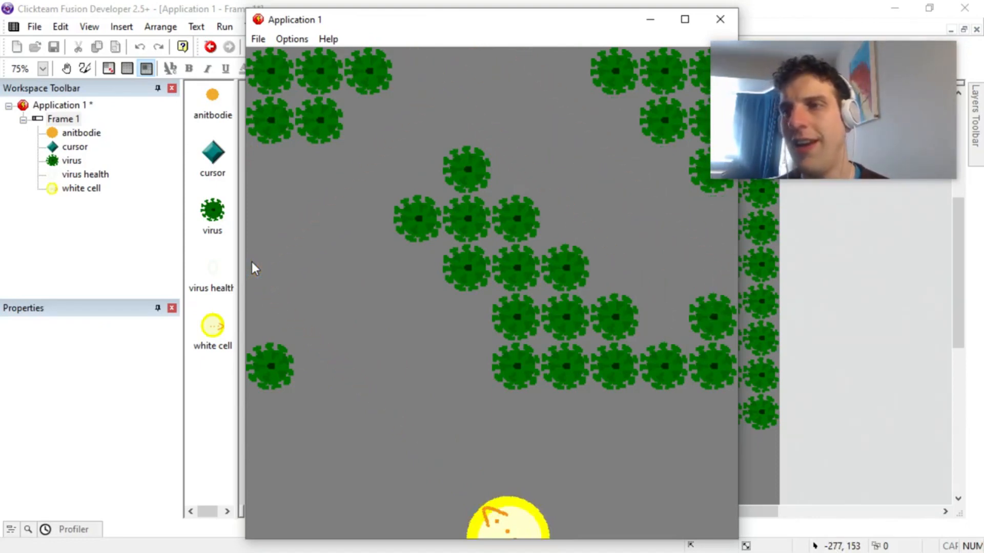
pyautogui.click(610, 76)
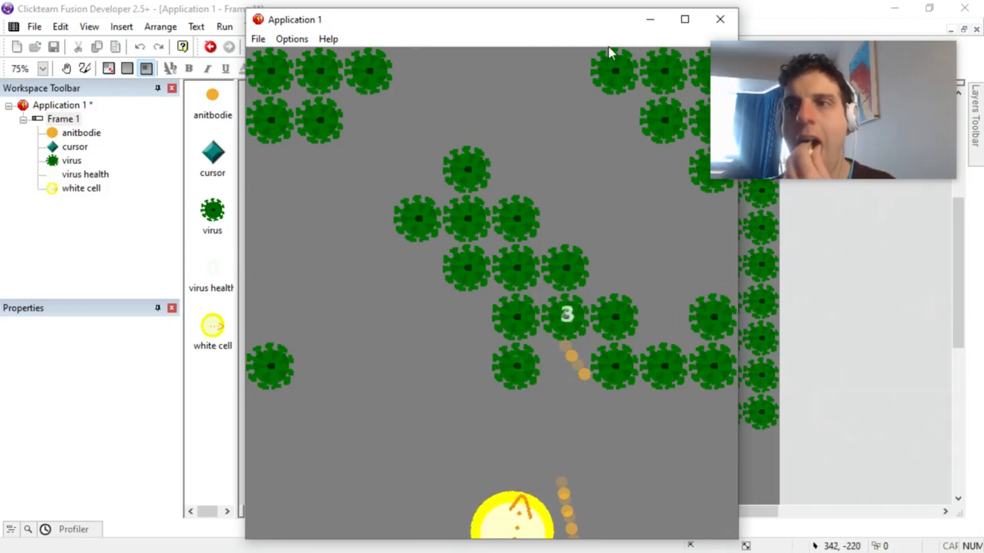
pyautogui.moveTo(577, 33)
pyautogui.mouseDown()
pyautogui.moveTo(558, 68)
pyautogui.moveTo(617, 112)
pyautogui.mouseUp()
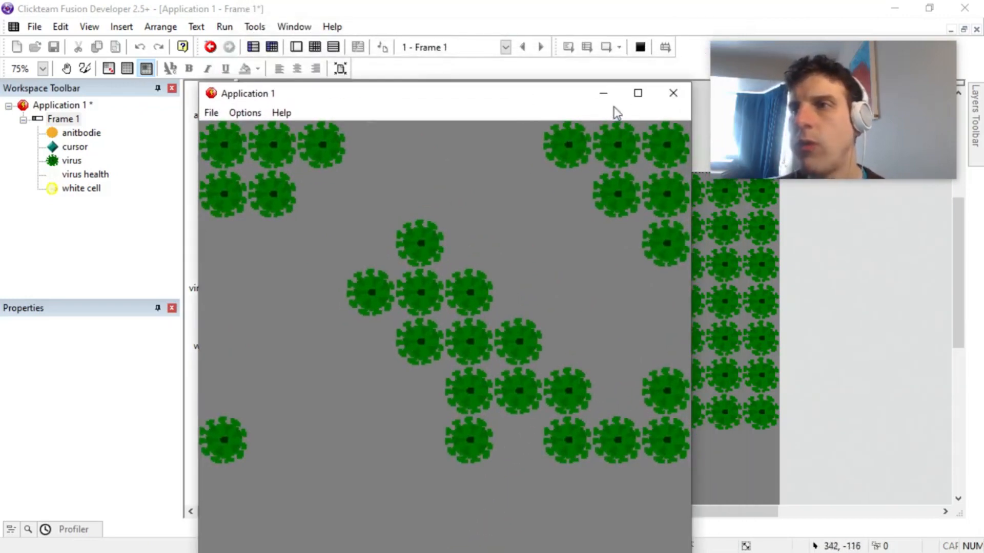
pyautogui.click(665, 103)
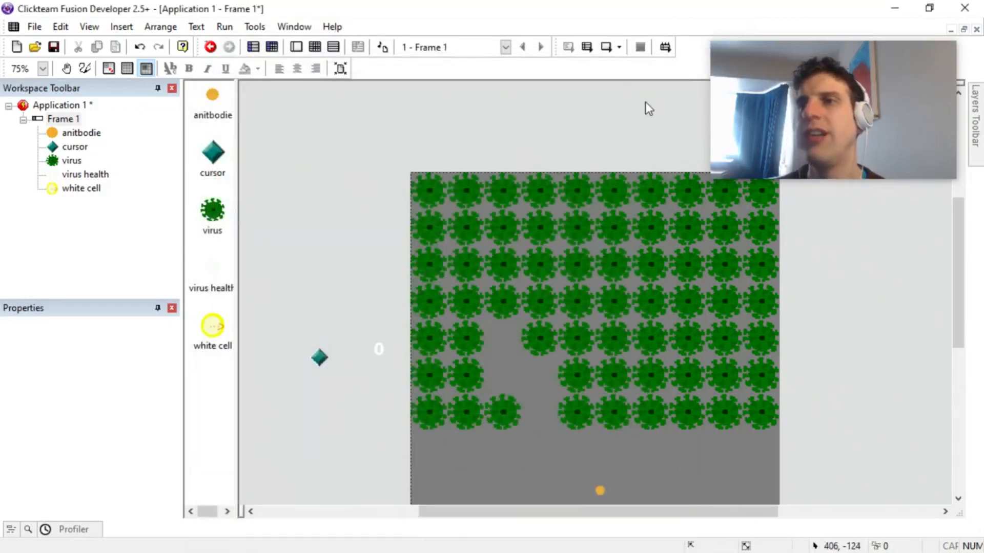
# Step: Open the virus for editing and add four frames to its Stopped animation, for five in total
pyautogui.doubleClick(509, 415)
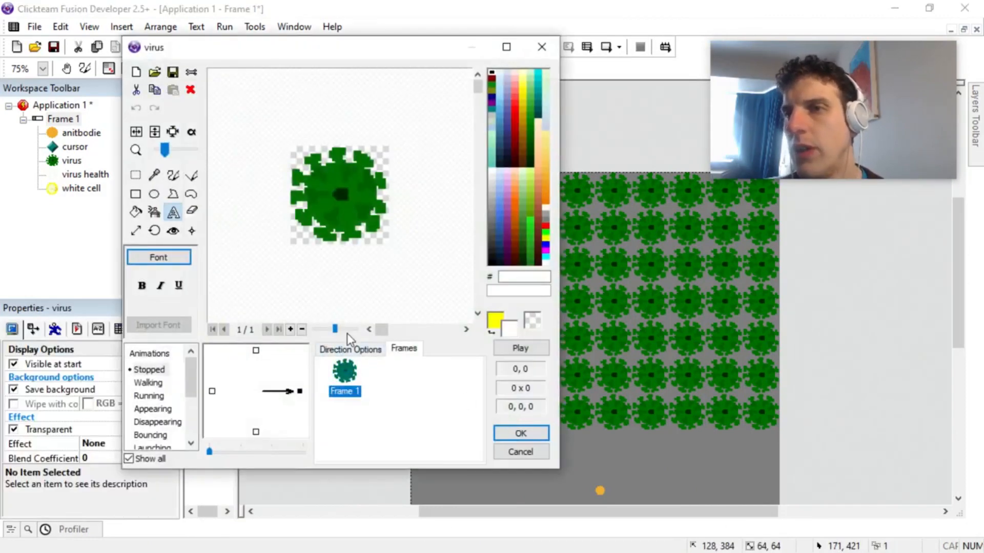
pyautogui.click(290, 330)
pyautogui.click(290, 329)
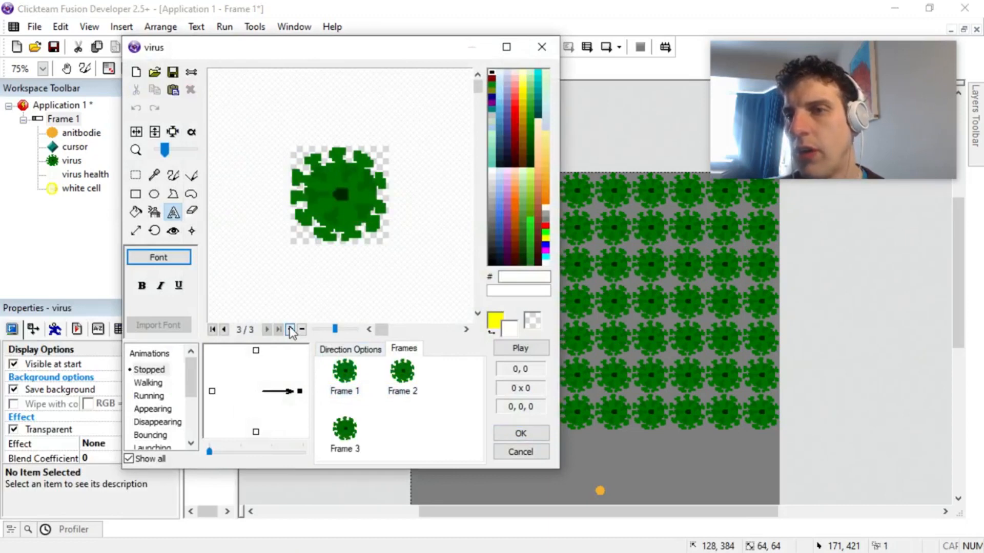
pyautogui.click(290, 329)
pyautogui.click(290, 330)
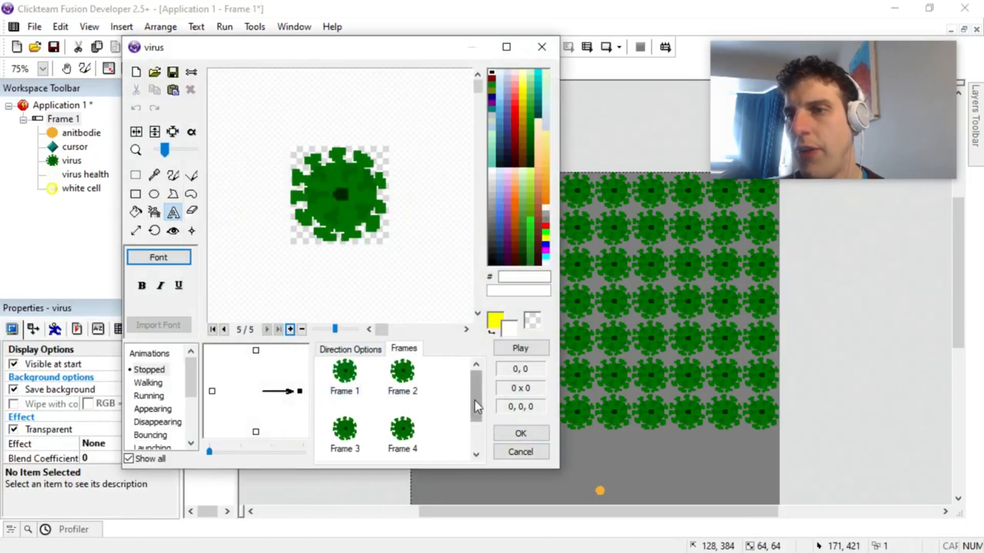
# Step: In Frame 5 of the virus animation, fill the dark centre with dark red 6B0000
pyautogui.moveTo(475, 401); pyautogui.dragTo(481, 454)
pyautogui.click(344, 433)
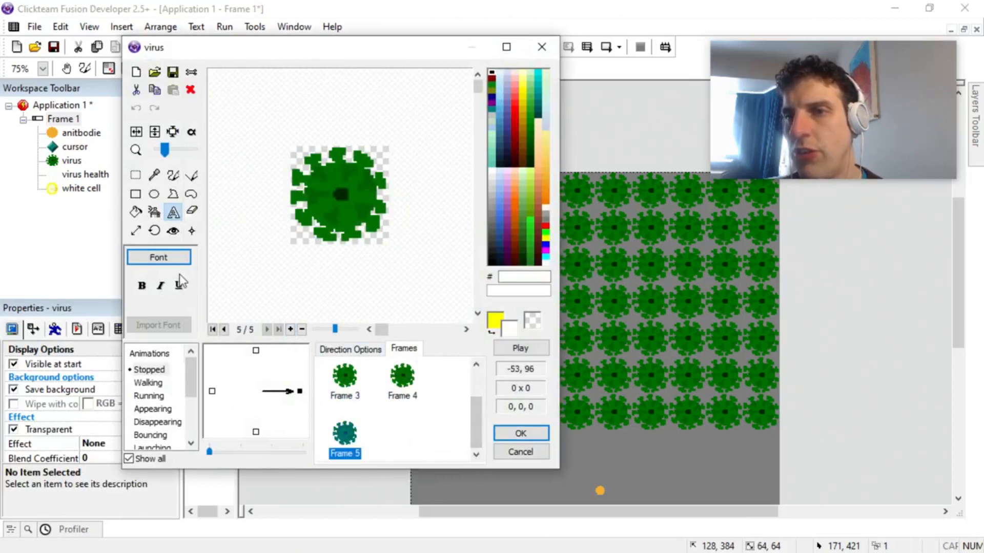
pyautogui.click(138, 212)
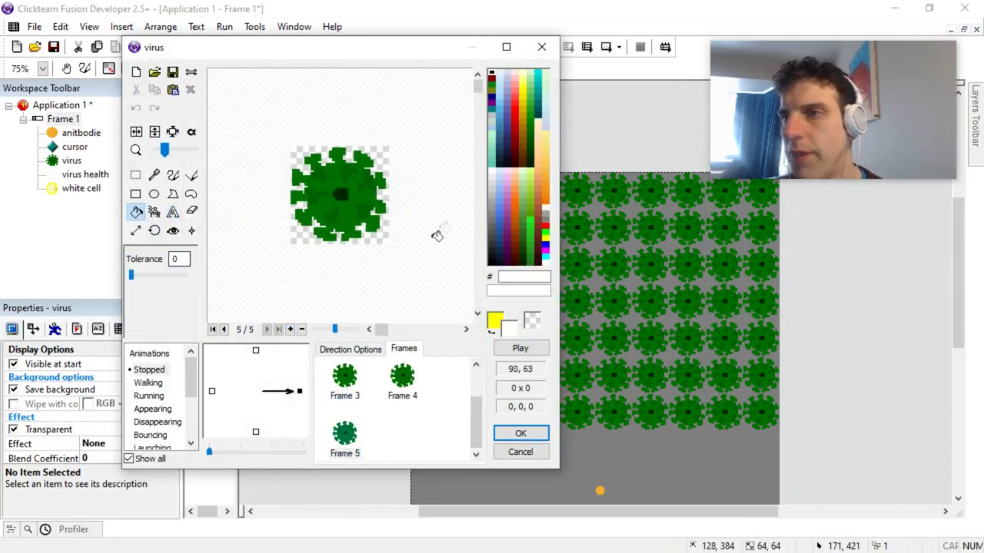
pyautogui.rightClick(544, 227)
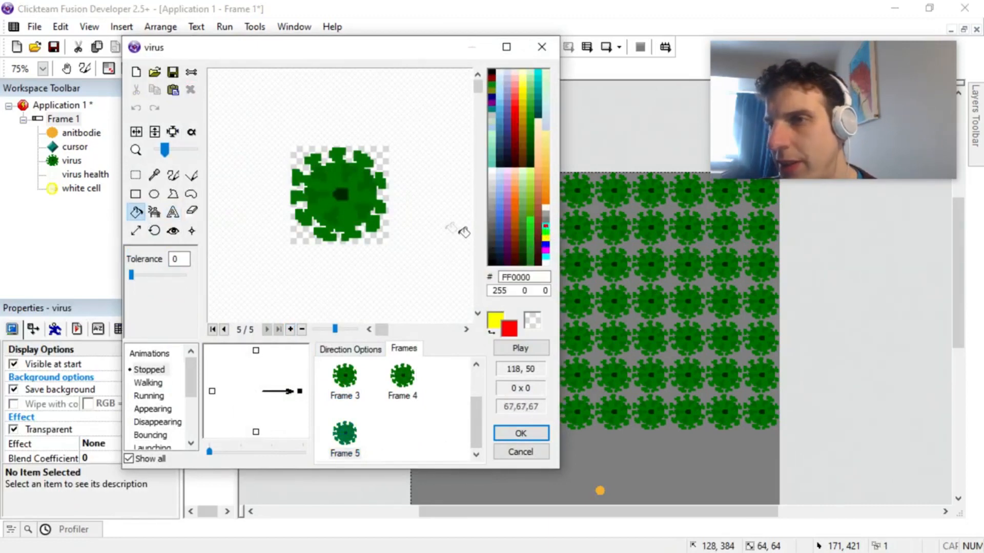
pyautogui.rightClick(515, 145)
pyautogui.rightClick(342, 194)
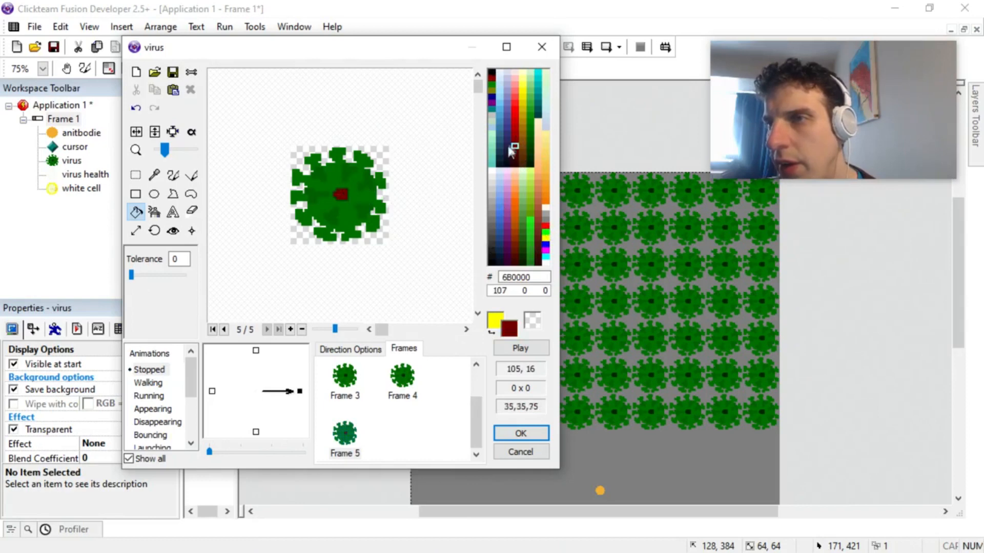
# Step: Recolour the green areas of Frame 5 with the Fill tool, using red B30000 for the body and spikes and FF2323 for the lighter patches
pyautogui.rightClick(515, 127)
pyautogui.rightClick(332, 181)
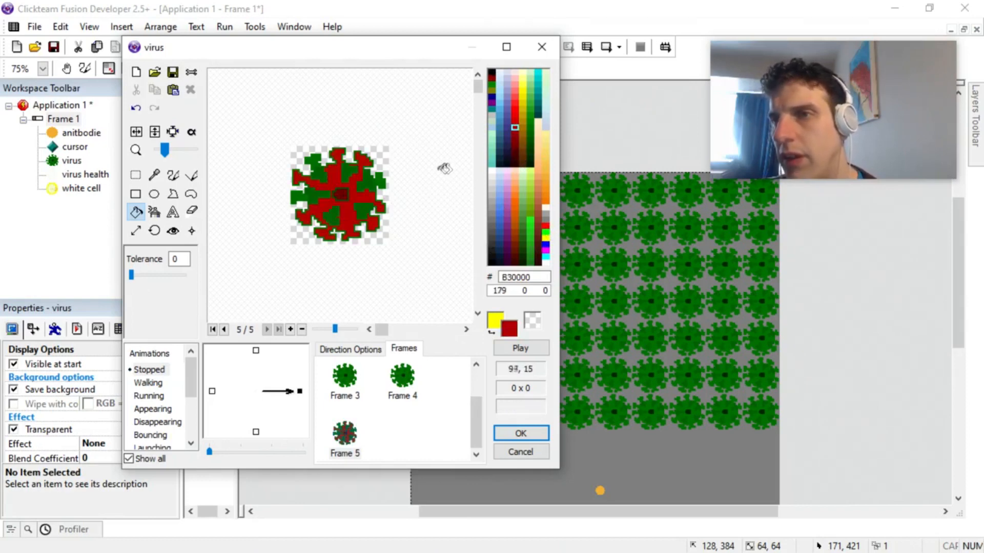
pyautogui.rightClick(515, 103)
pyautogui.rightClick(340, 215)
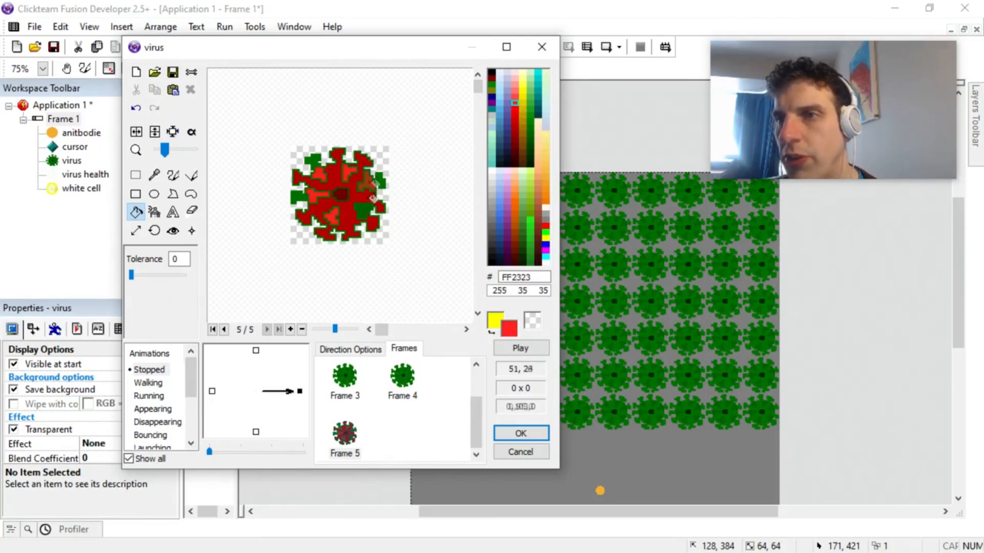
pyautogui.click(155, 176)
pyautogui.rightClick(353, 202)
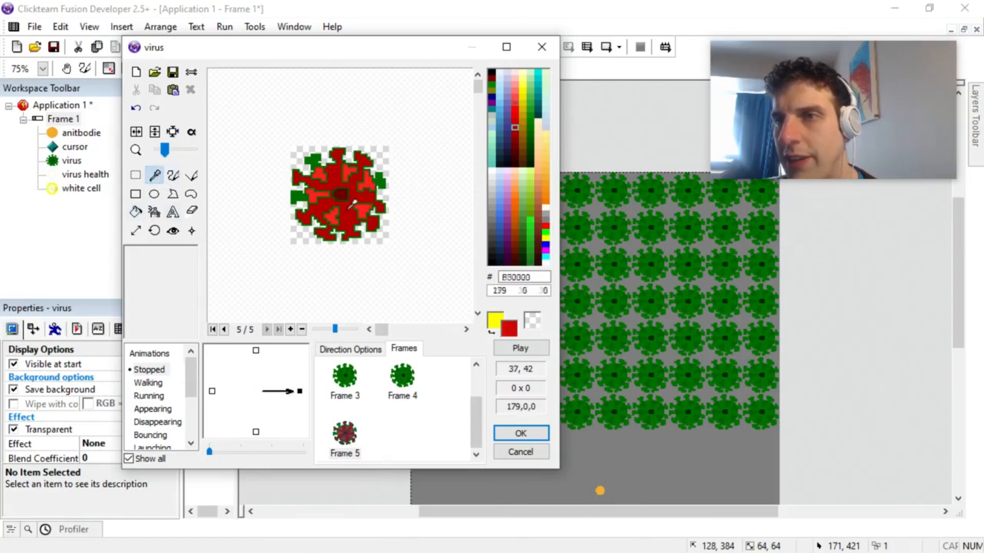
pyautogui.click(136, 211)
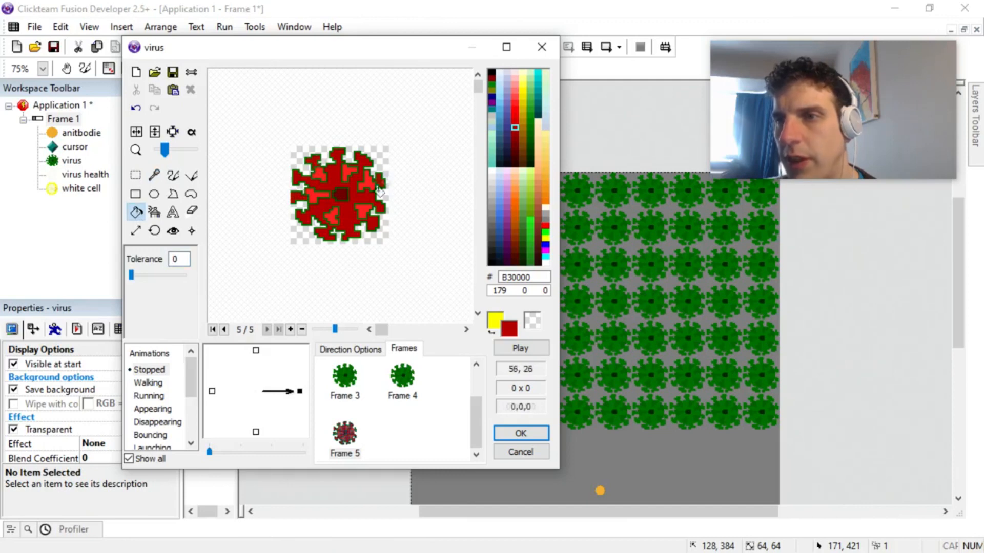
# Step: Recolour Frame 4 of the virus with the Fill tool, using 474793 for the body and spikes and AFAFD7 for the centre and patches
pyautogui.click(402, 382)
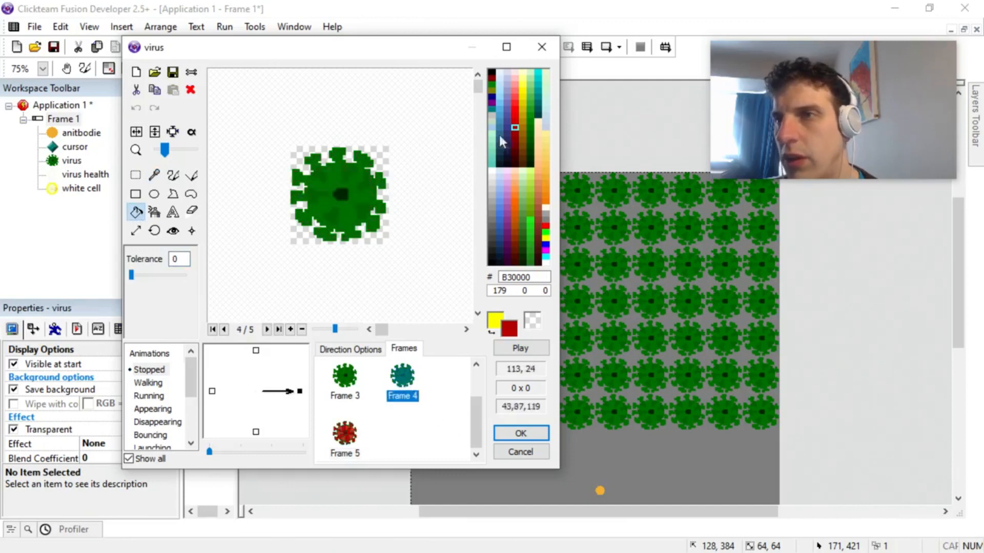
pyautogui.rightClick(508, 122)
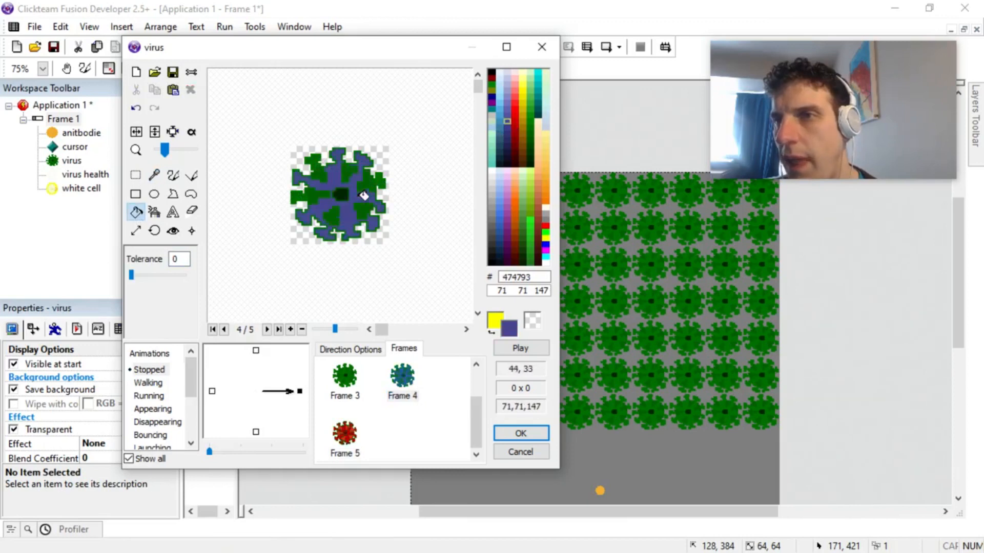
pyautogui.rightClick(508, 102)
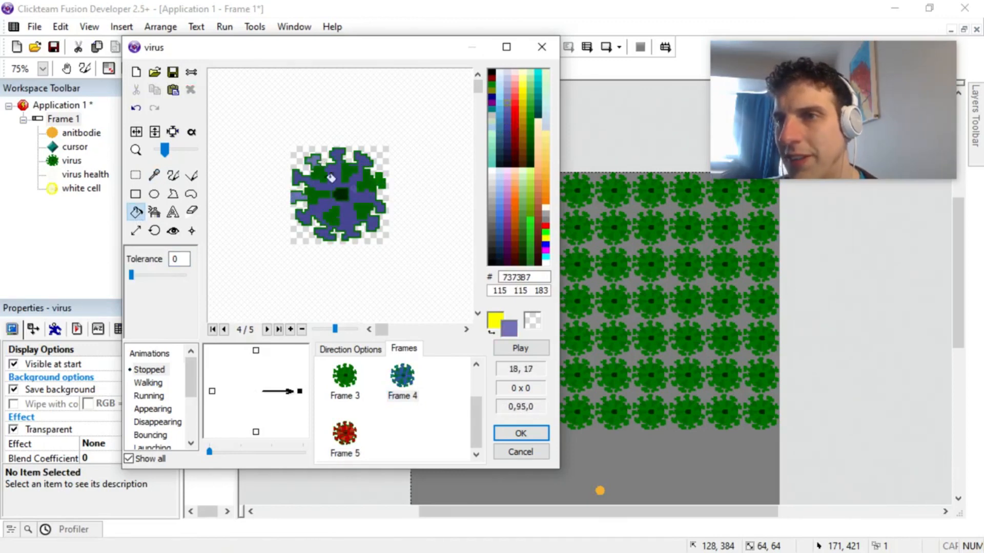
pyautogui.rightClick(503, 99)
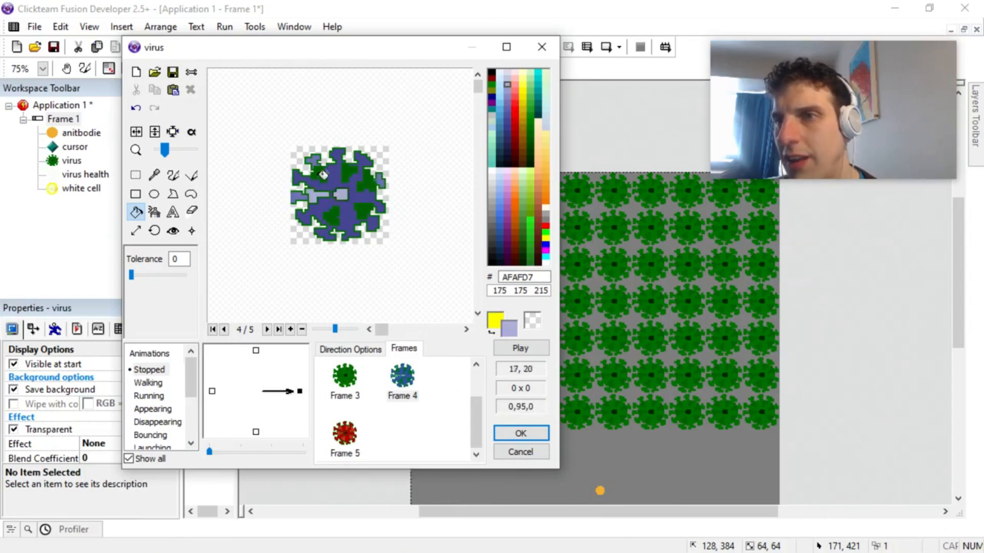
pyautogui.rightClick(371, 180)
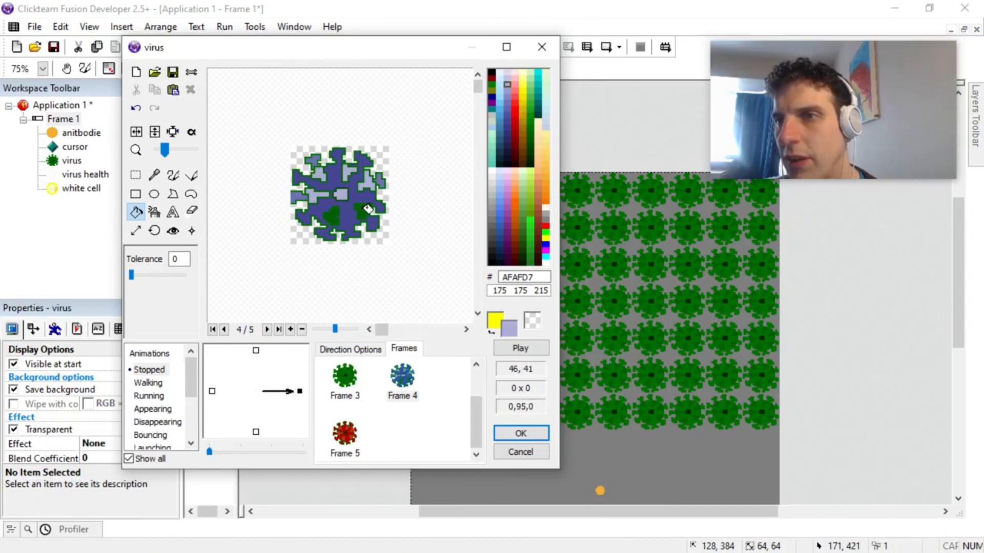
# Step: In Frame 3, fill the virus body and spikes with orange EB6300 and the centre with FF9747
pyautogui.click(346, 379)
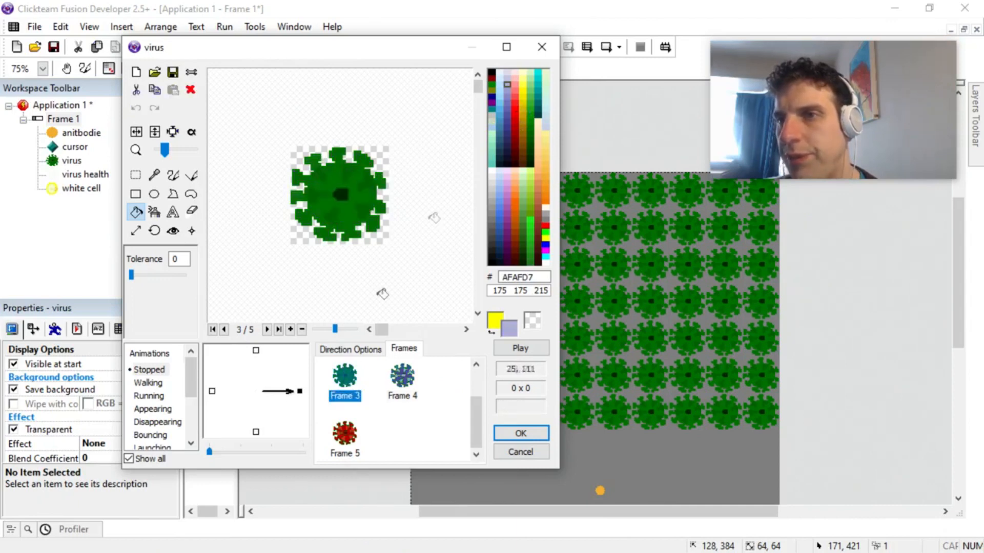
pyautogui.rightClick(515, 207)
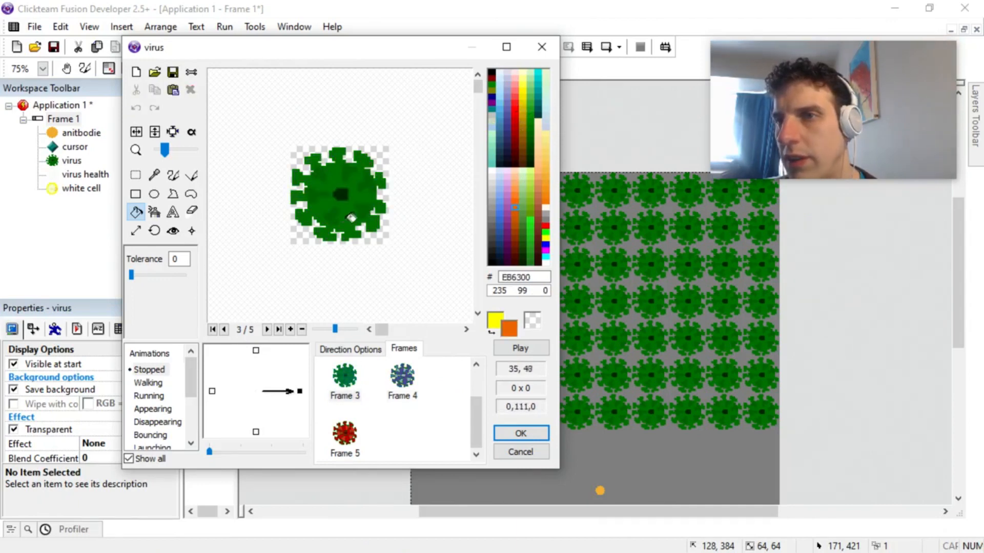
pyautogui.rightClick(354, 208)
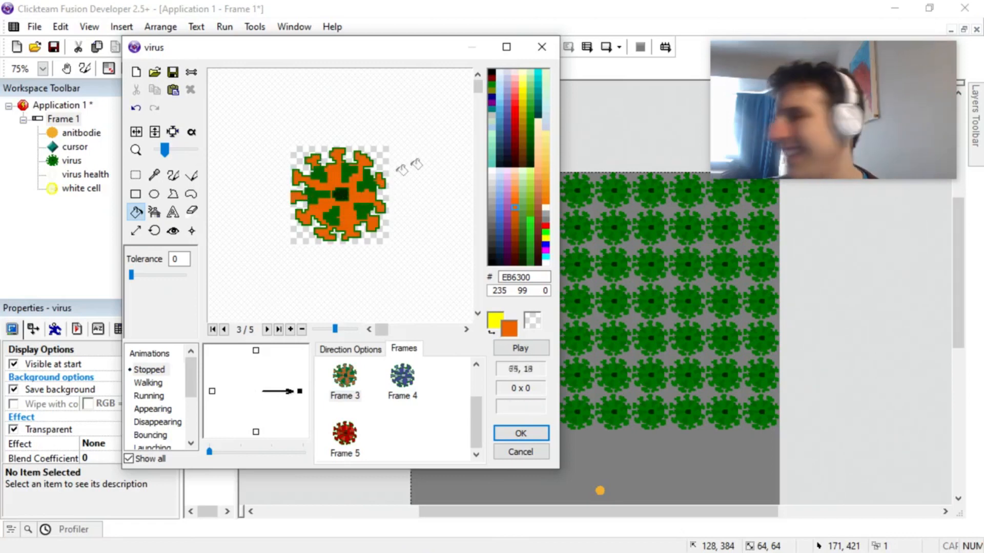
pyautogui.rightClick(515, 190)
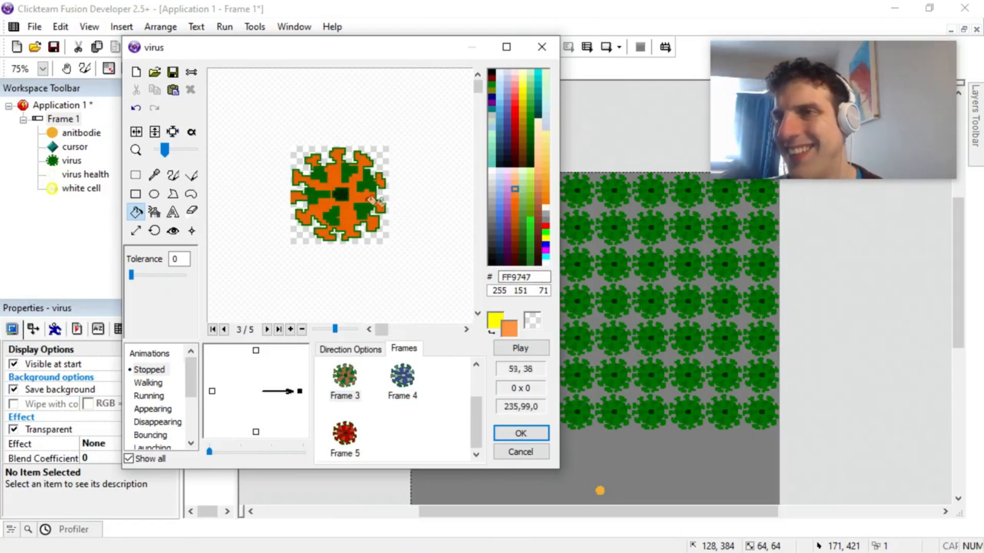
pyautogui.rightClick(341, 195)
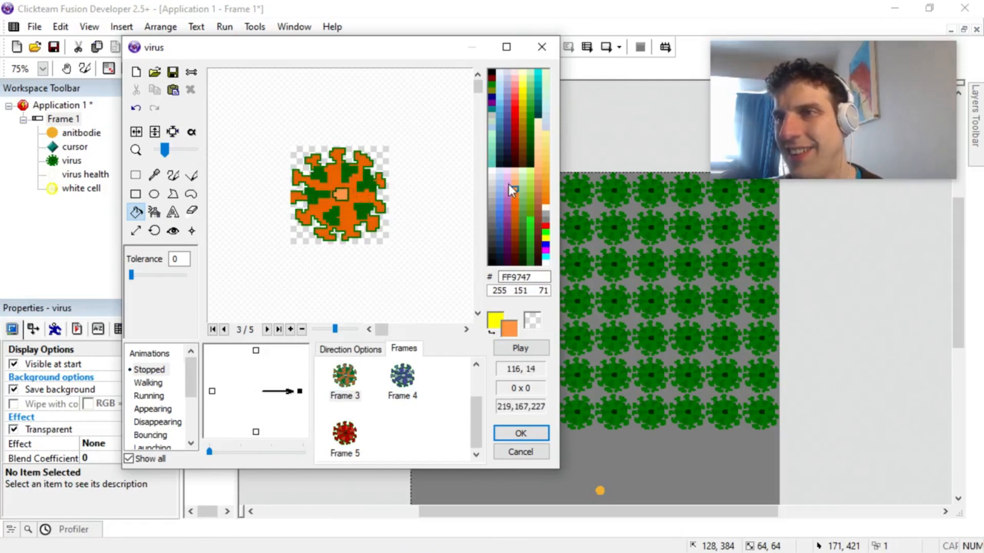
# Step: Fill the remaining green patches of Frame 3 with light orange FFC393
pyautogui.rightClick(515, 177)
pyautogui.rightClick(314, 195)
pyautogui.rightClick(318, 175)
pyautogui.rightClick(369, 185)
pyautogui.rightClick(348, 173)
pyautogui.rightClick(364, 209)
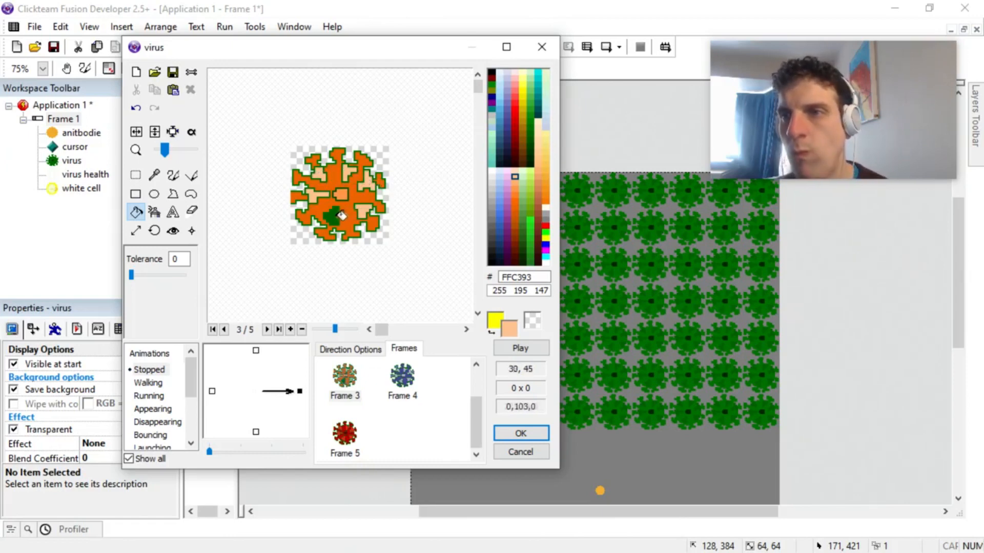
pyautogui.rightClick(330, 219)
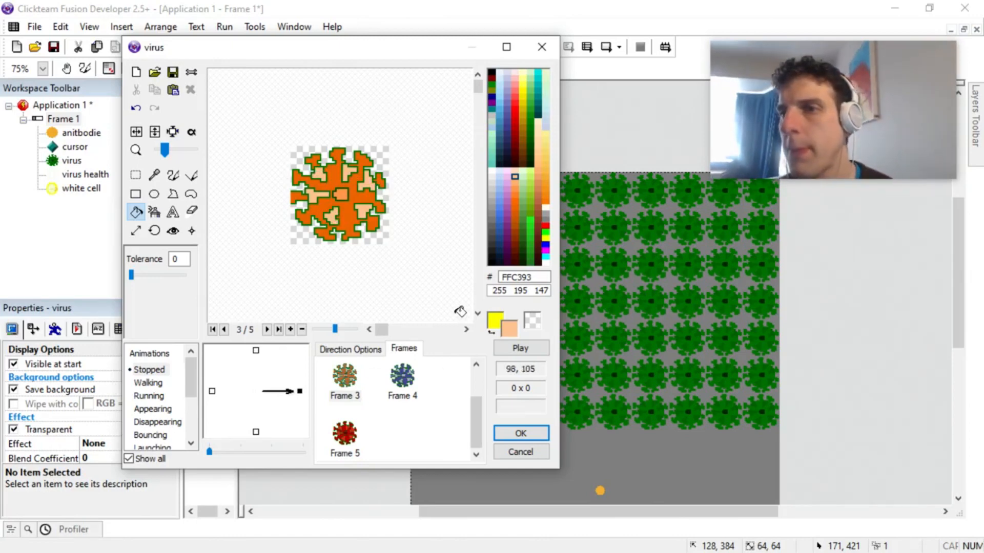
# Step: In Frame 2, fill the virus body and spikes with yellow FFFF43
pyautogui.scroll(2, 475, 425)
pyautogui.click(403, 377)
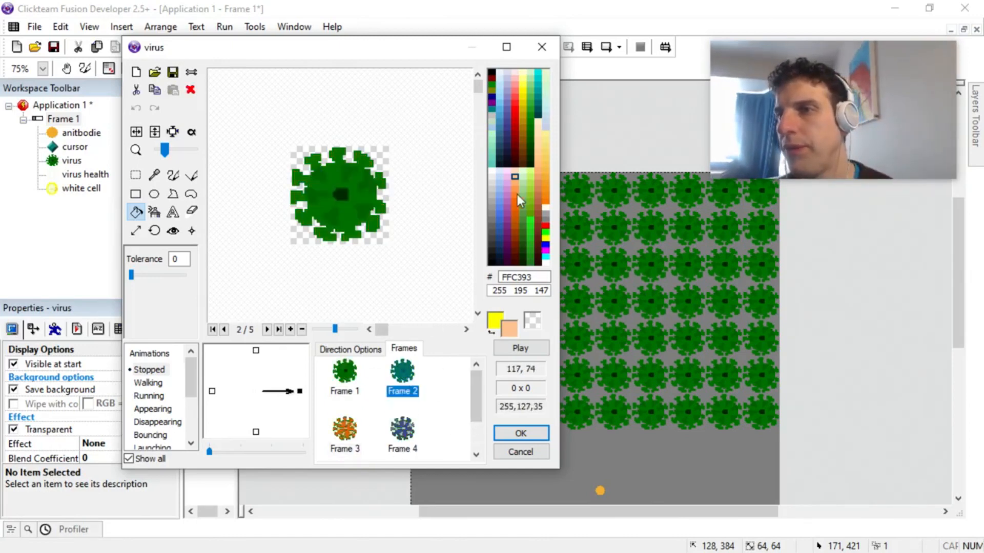
pyautogui.click(523, 85)
pyautogui.click(346, 211)
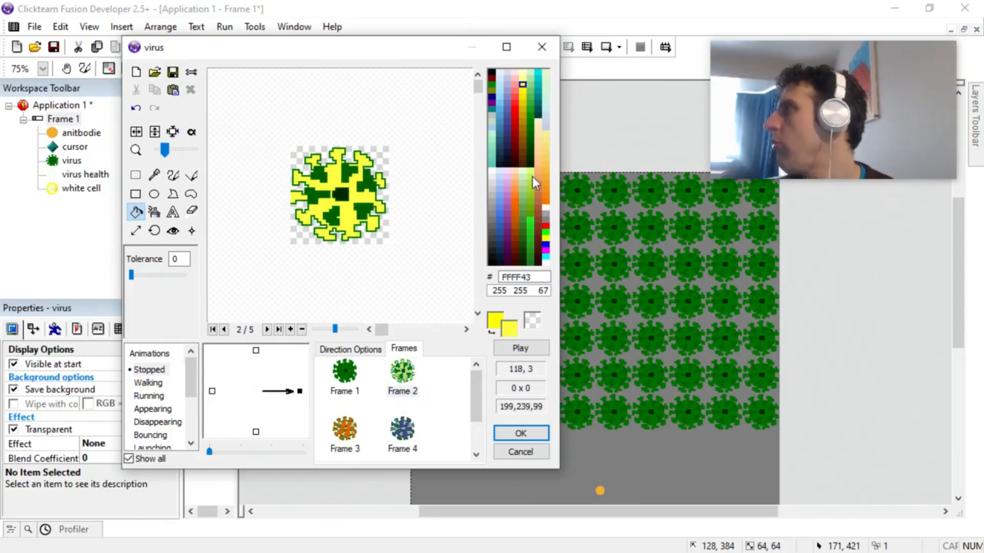
# Step: Fill the green patches of Frame 2 with light yellow FFFF87 and the dark centre with pale yellow FFFFCB
pyautogui.click(523, 77)
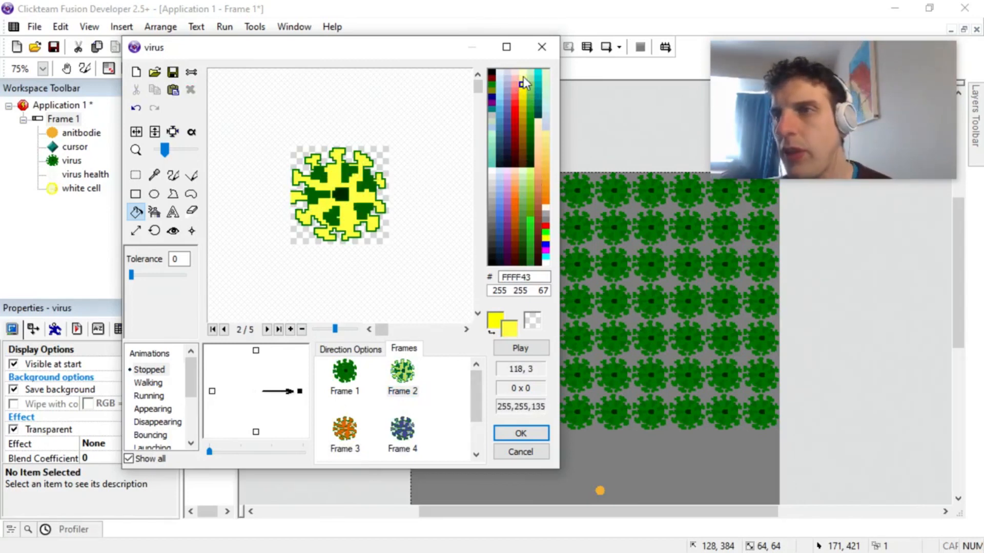
pyautogui.click(329, 173)
pyautogui.click(354, 169)
pyautogui.click(363, 186)
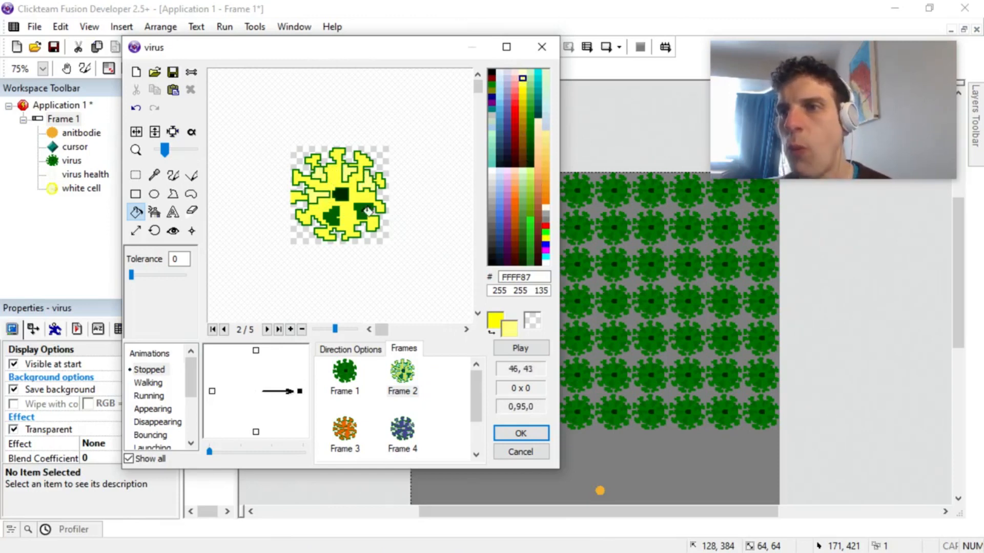
pyautogui.click(365, 210)
pyautogui.click(332, 215)
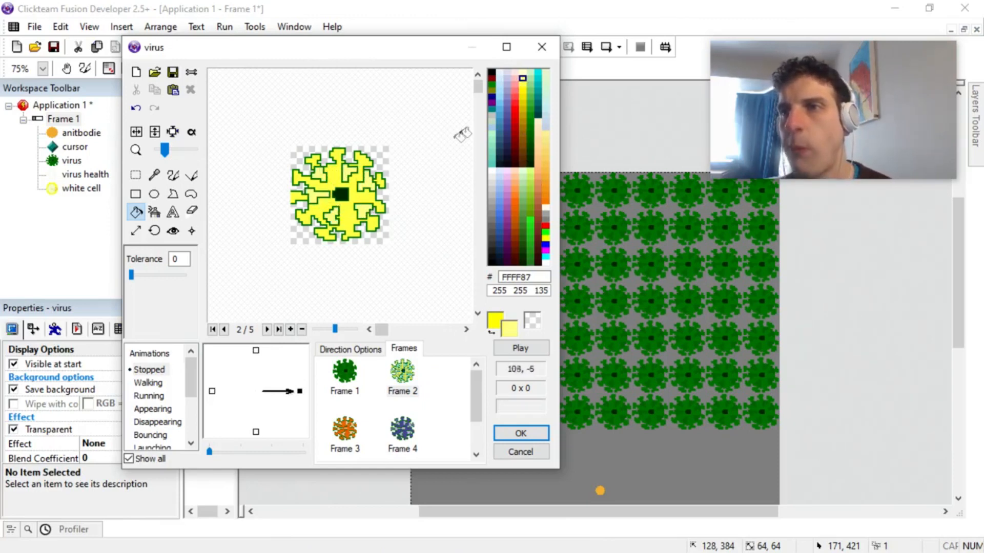
pyautogui.click(522, 73)
pyautogui.click(341, 194)
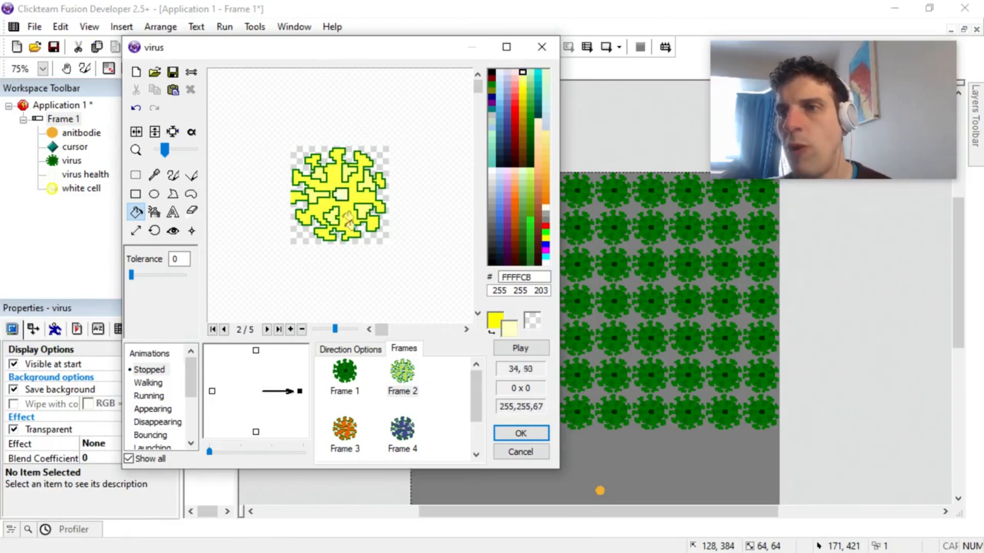
# Step: Set the speed of the virus's Stopped animation to 0 and accept the edited animation
pyautogui.click(387, 428)
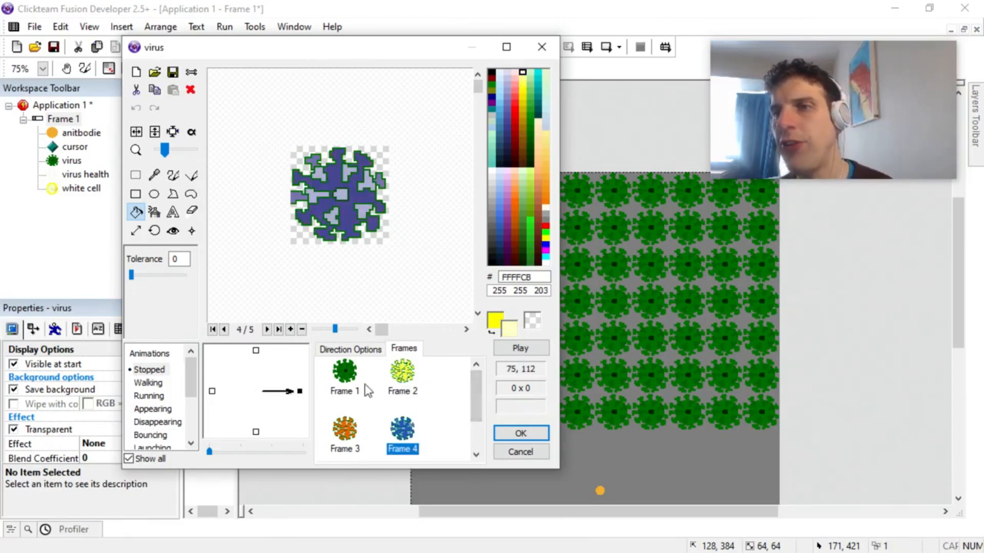
pyautogui.click(351, 350)
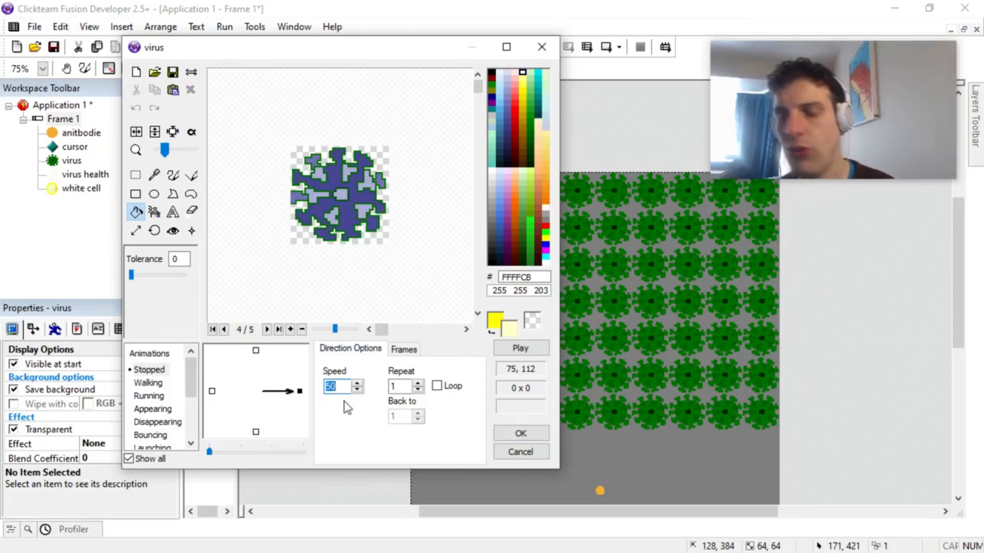
pyautogui.write('0')
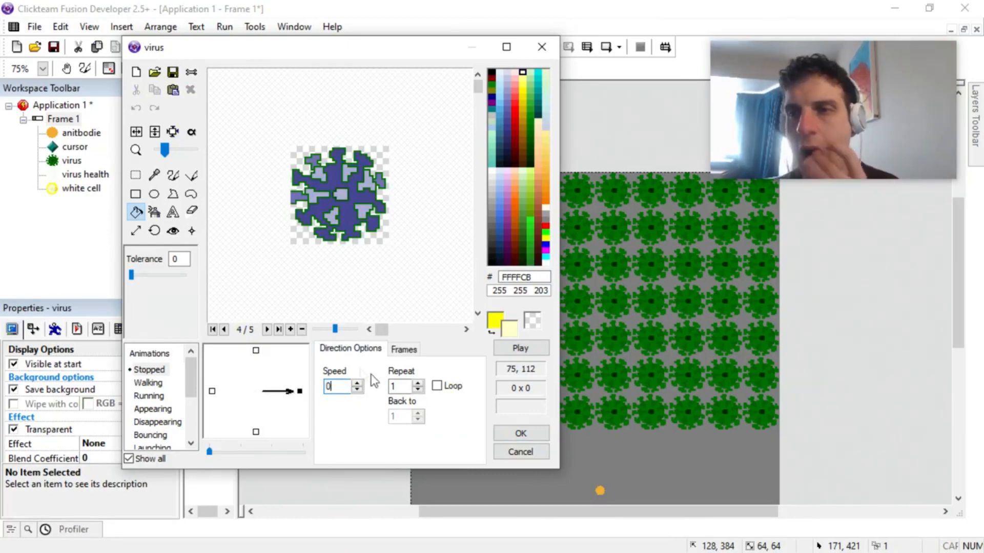
pyautogui.click(520, 434)
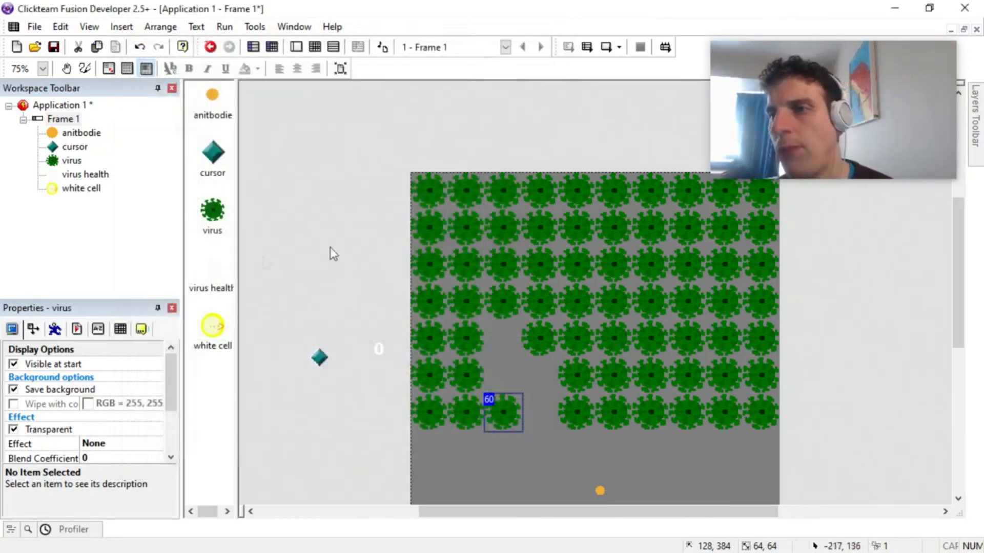
# Step: In the event editor, add a new condition comparing the virus's health as greater or equal to 10
pyautogui.click(349, 167)
pyautogui.click(315, 47)
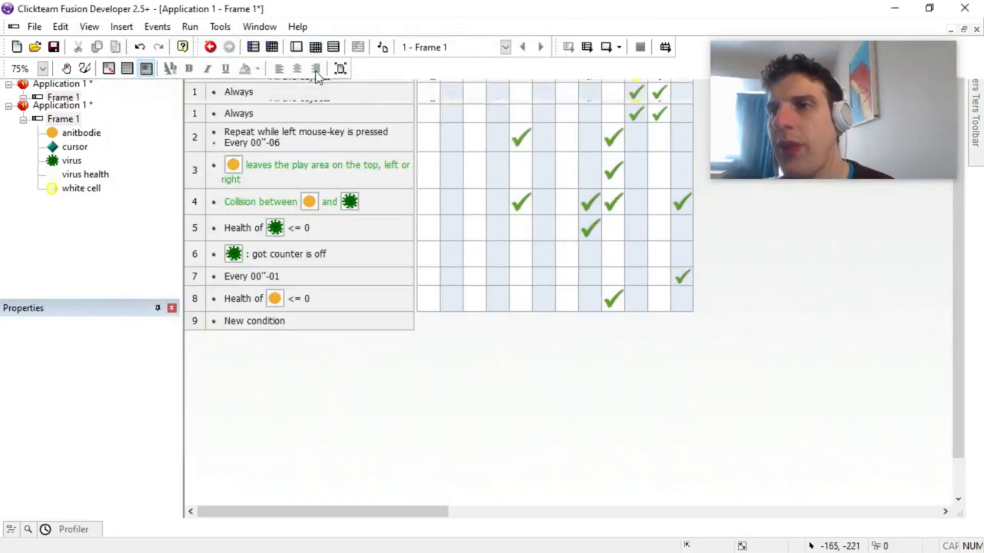
pyautogui.click(264, 324)
pyautogui.click(132, 162)
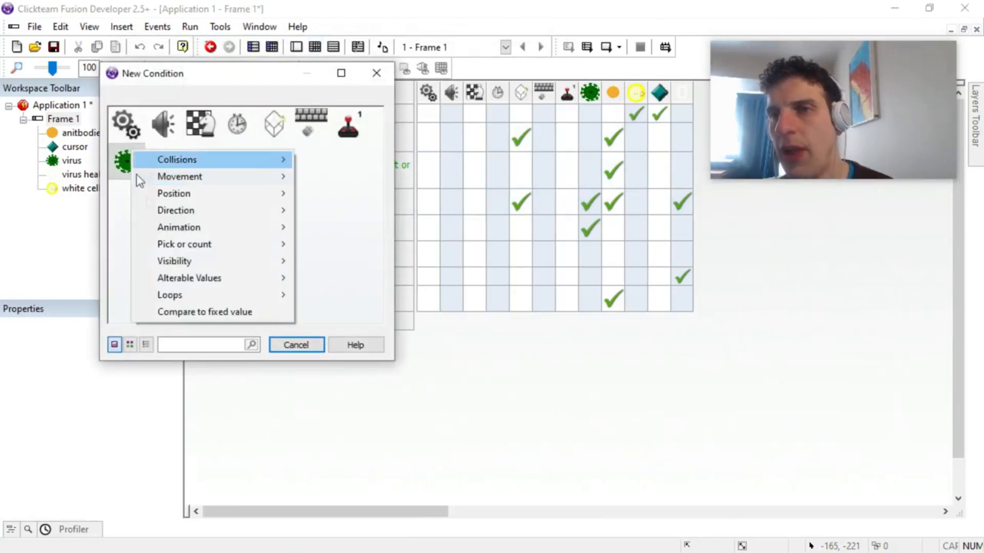
pyautogui.moveTo(284, 278)
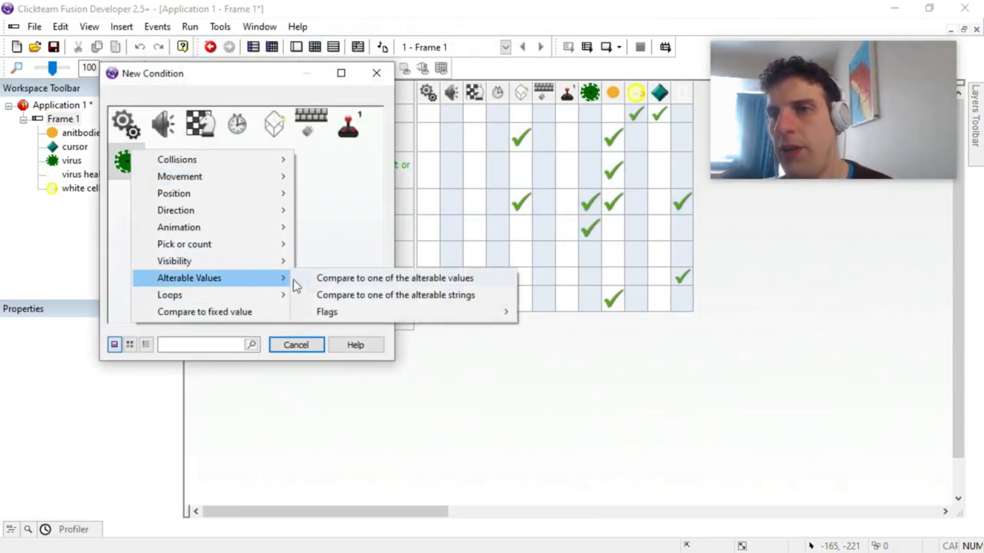
pyautogui.click(339, 280)
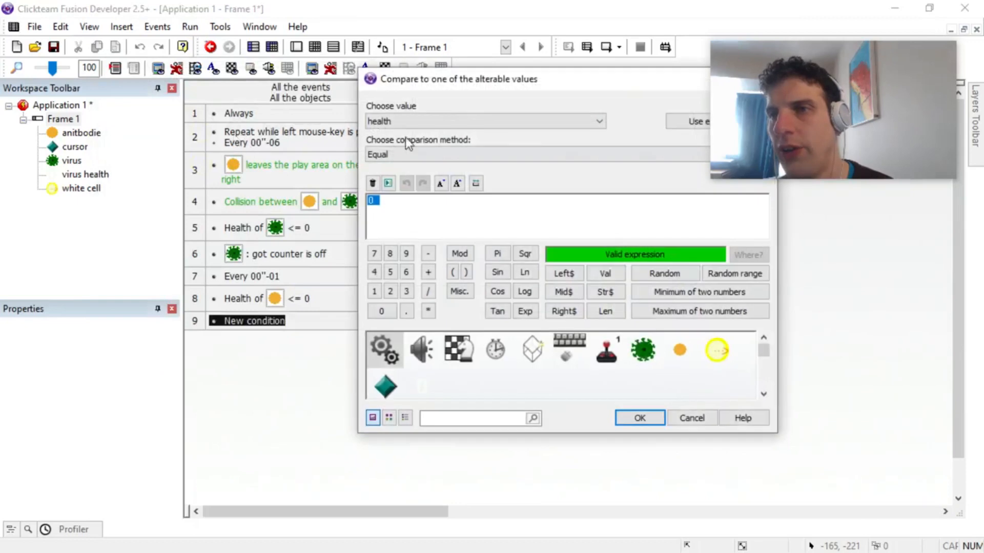
pyautogui.click(394, 158)
pyautogui.click(393, 216)
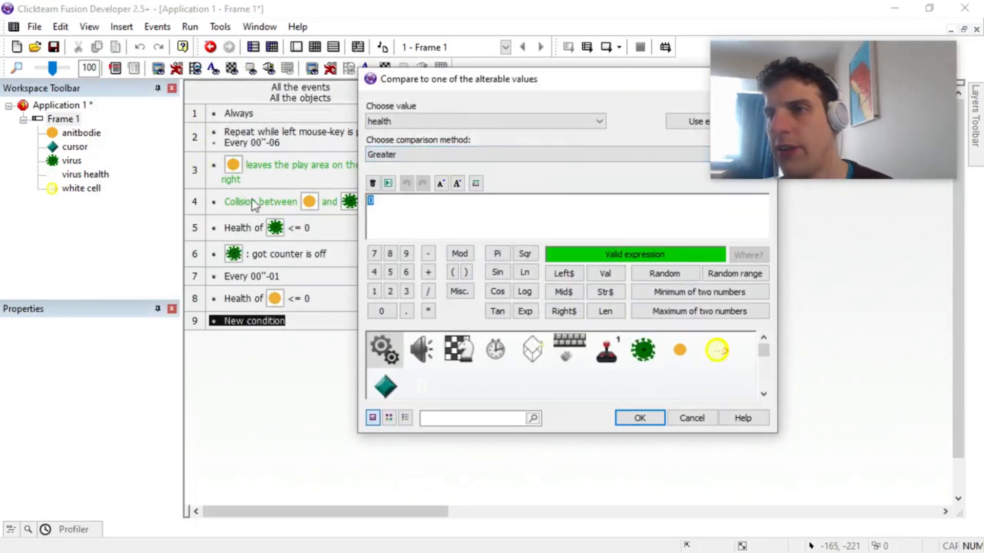
pyautogui.click(382, 154)
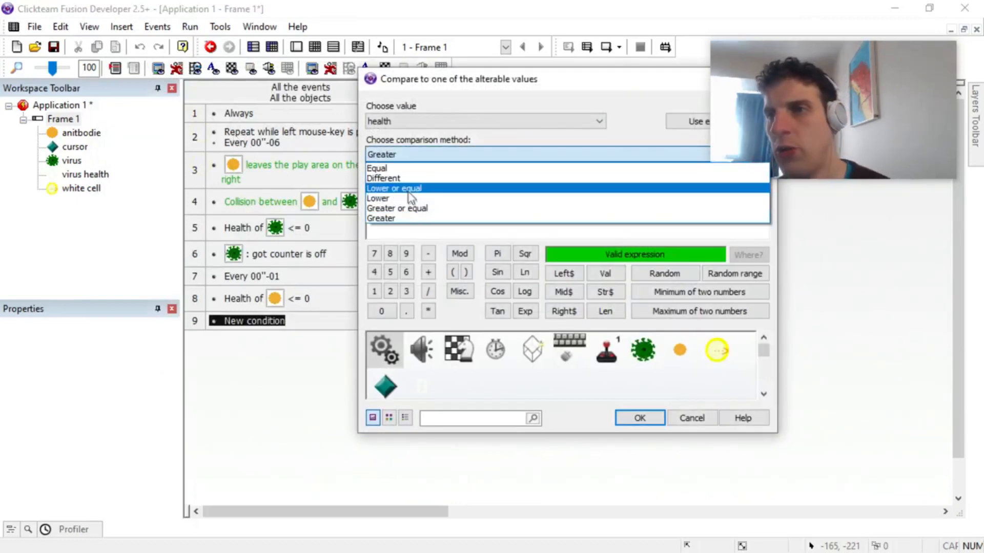
pyautogui.click(408, 214)
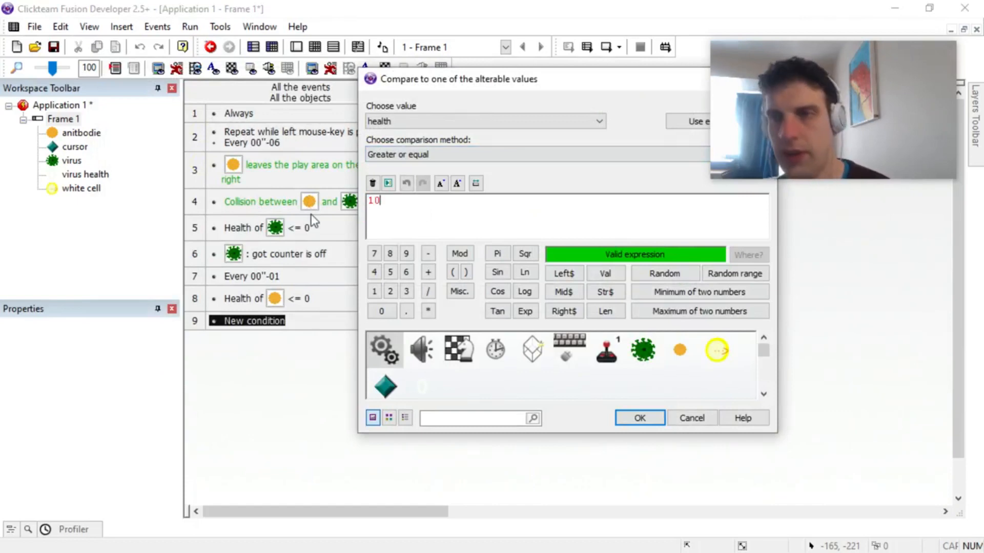
pyautogui.press('Return')
# Step: Duplicate the virus health condition within event 9 and change the copy to lower or equal to 20
pyautogui.click(242, 325)
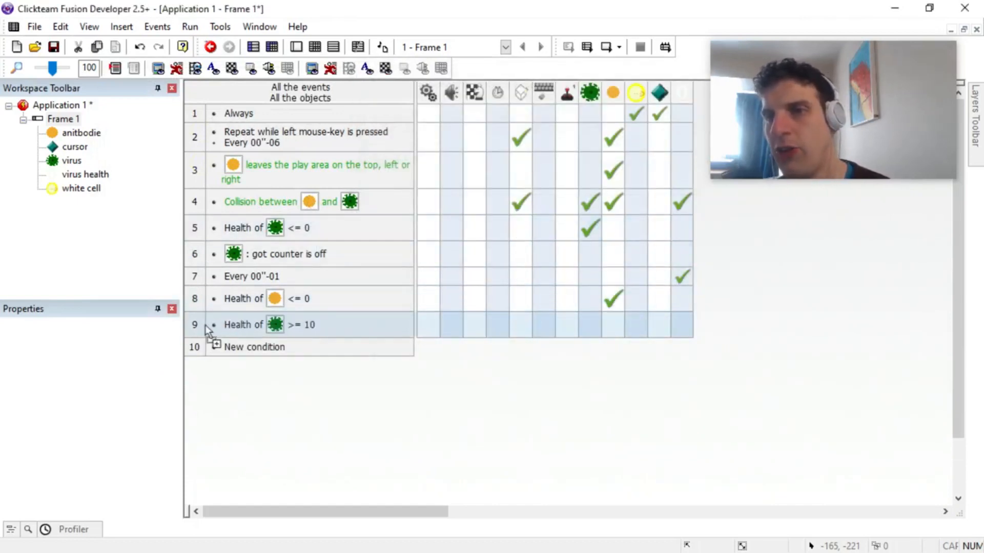
pyautogui.hotkey('ctrl', 'v')
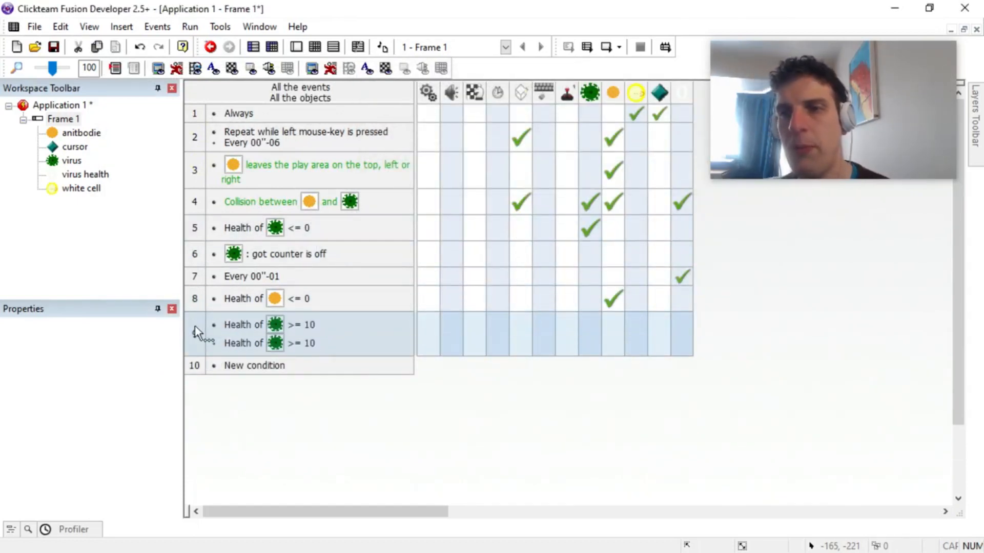
pyautogui.doubleClick(293, 341)
pyautogui.click(401, 202)
pyautogui.click(405, 154)
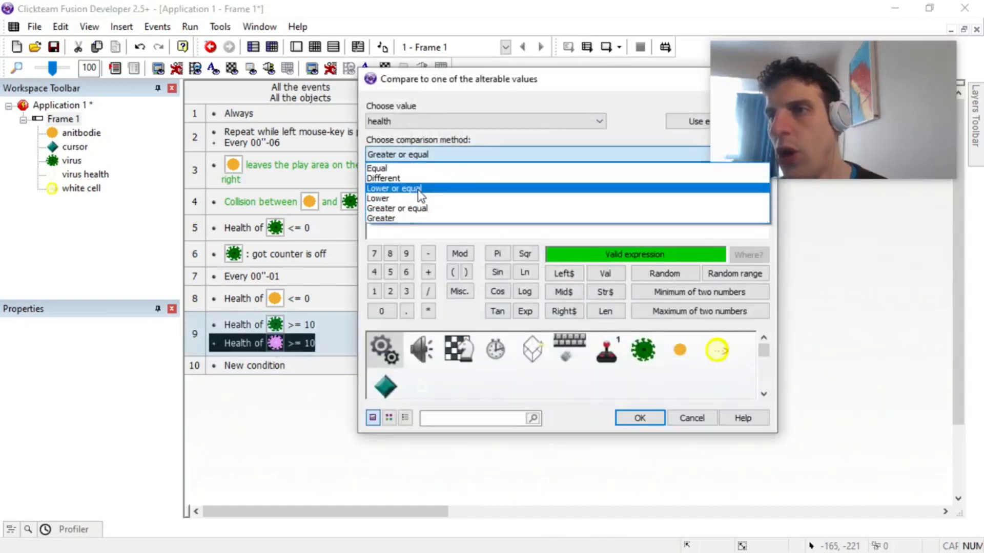
pyautogui.click(412, 186)
pyautogui.write('2')
pyautogui.press('Return')
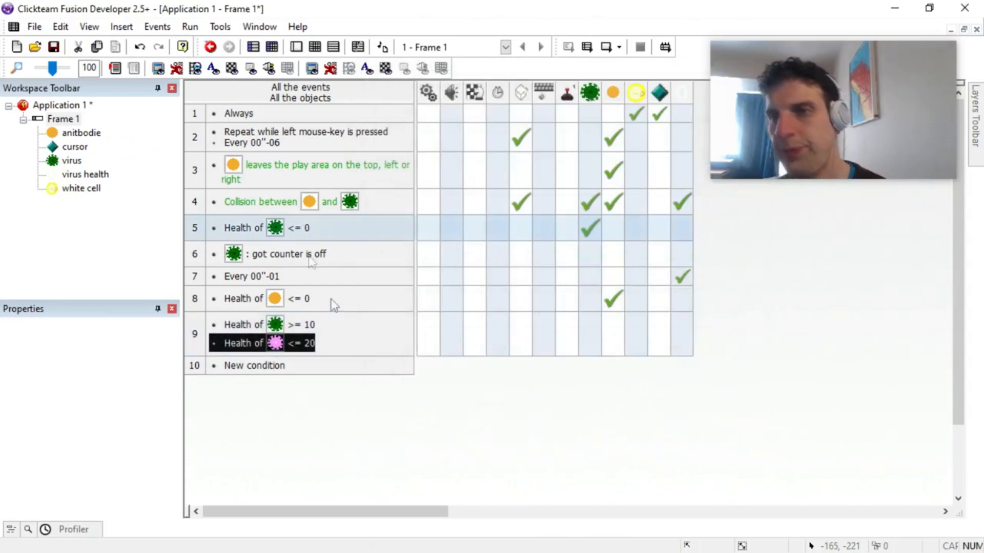
# Step: Delete event 9, which holds the two virus health range conditions
pyautogui.click(445, 404)
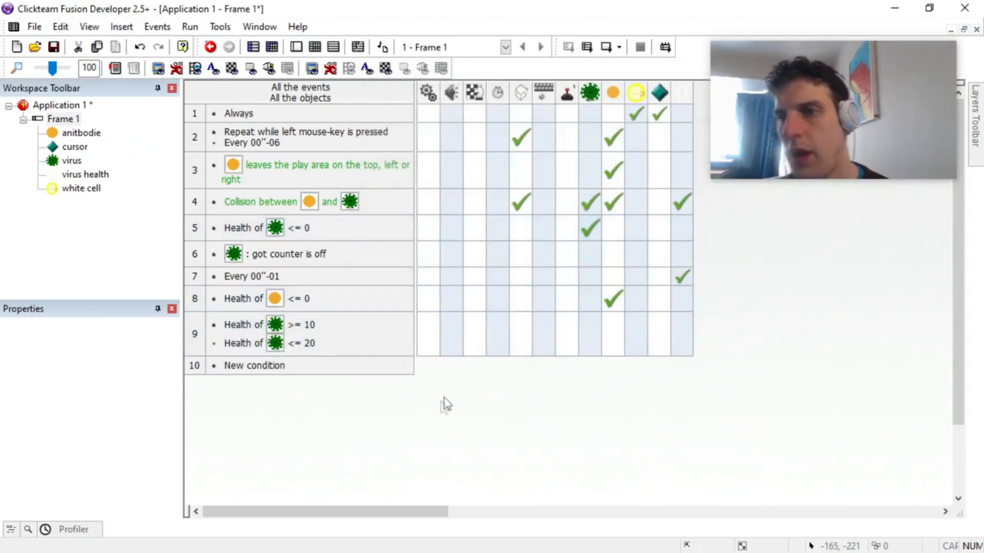
pyautogui.click(589, 330)
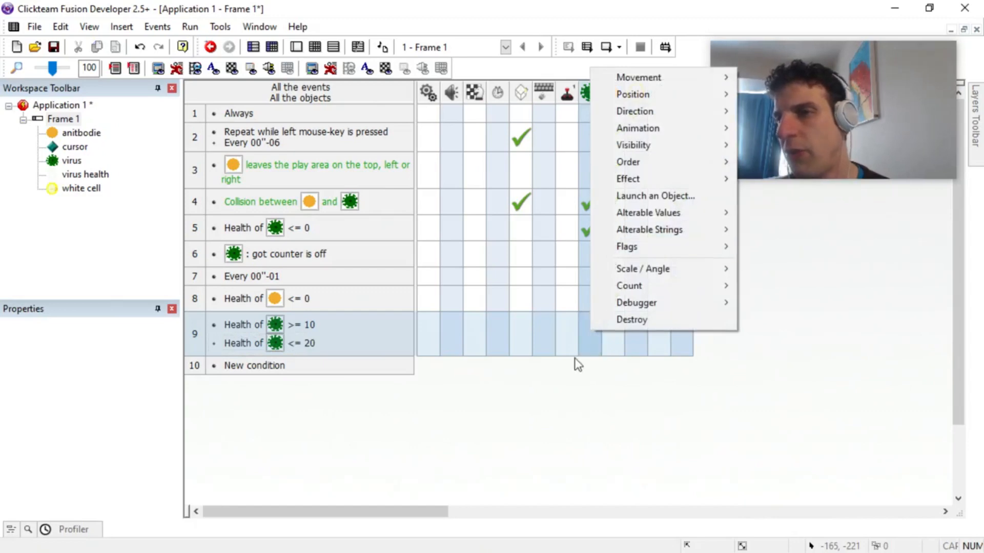
pyautogui.press('Escape')
pyautogui.click(196, 343)
pyautogui.rightClick(196, 343)
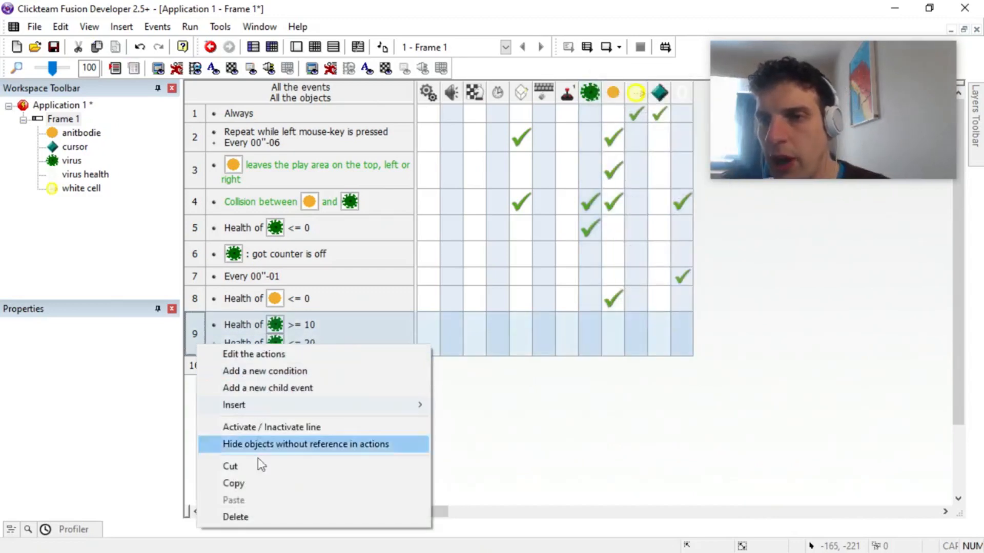
pyautogui.click(262, 524)
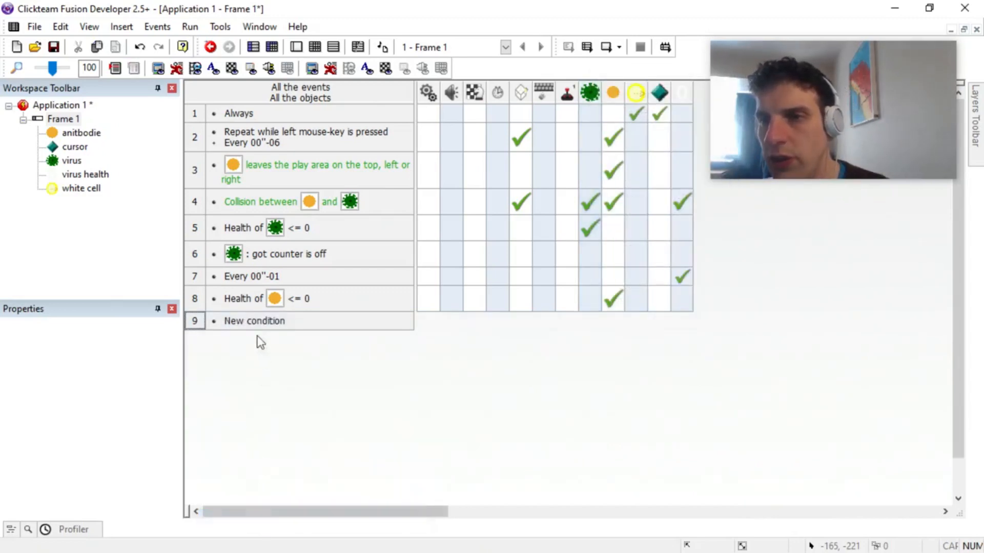
# Step: In the Always event, add an action changing the virus's animation frame and insert the virus's health value as its expression
pyautogui.click(585, 115)
pyautogui.moveTo(661, 179)
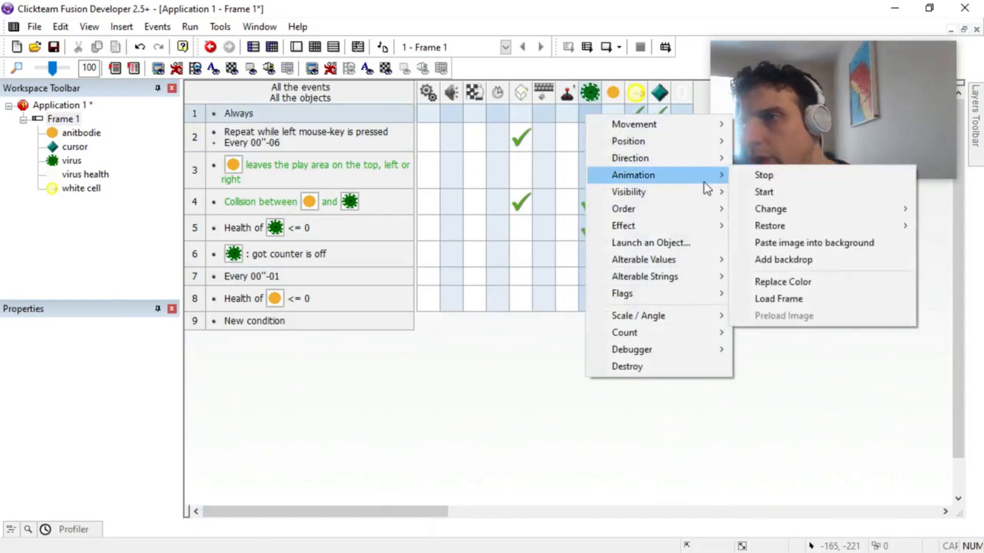
pyautogui.moveTo(798, 213)
pyautogui.click(659, 261)
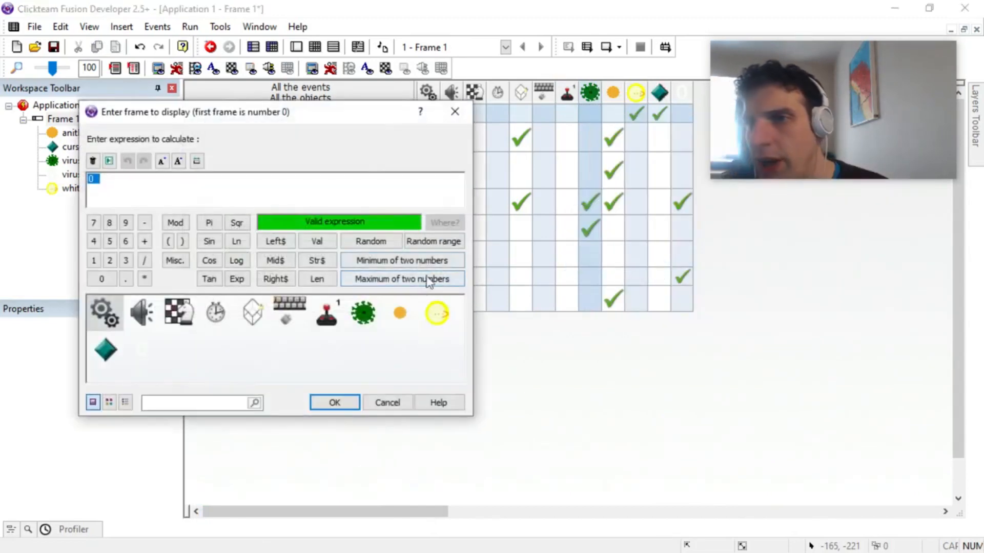
pyautogui.click(362, 318)
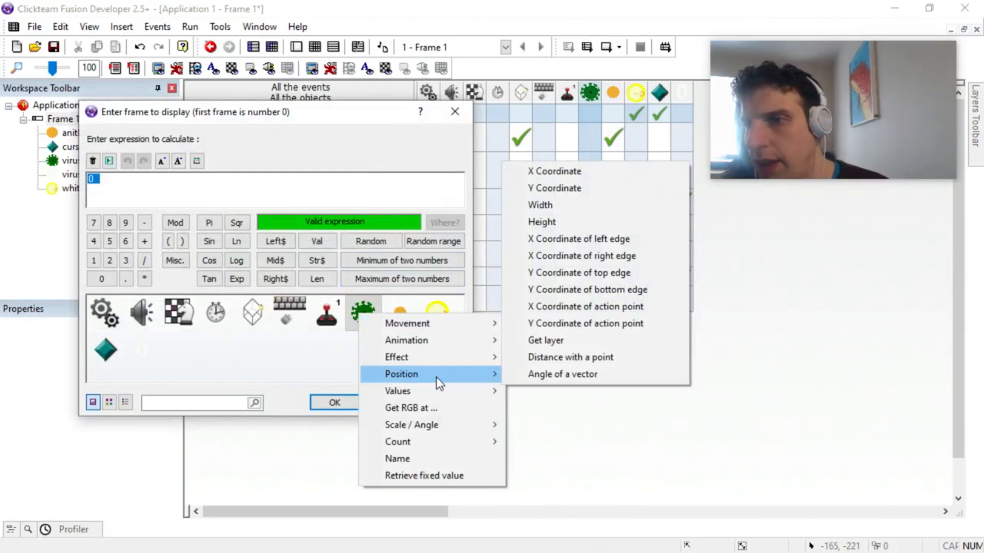
pyautogui.moveTo(439, 391)
pyautogui.moveTo(558, 391)
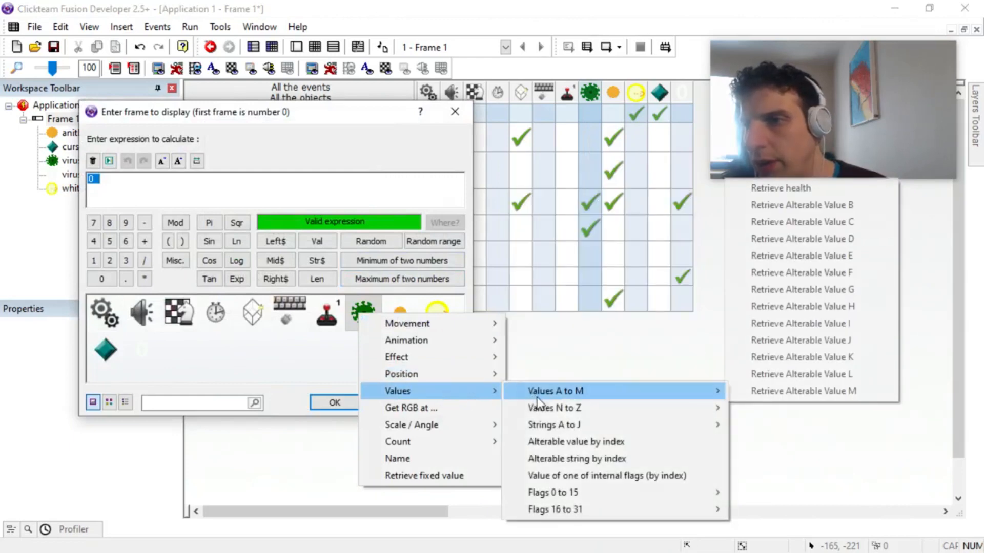
pyautogui.click(804, 189)
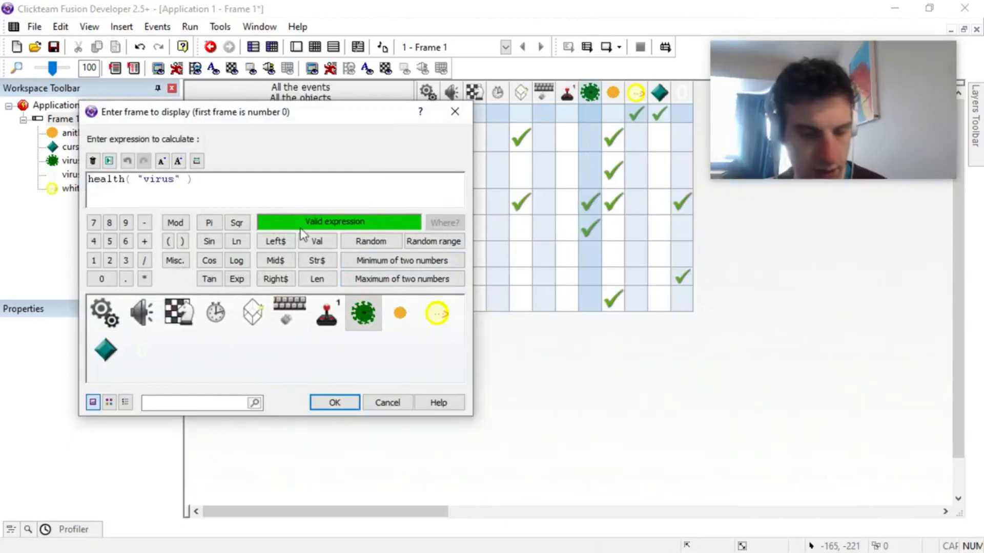
# Step: Complete the frame expression as floor(health( "virus" )*0.1) and accept it
pyautogui.write('*0.1)')
pyautogui.press('Home')
pyautogui.write('(')
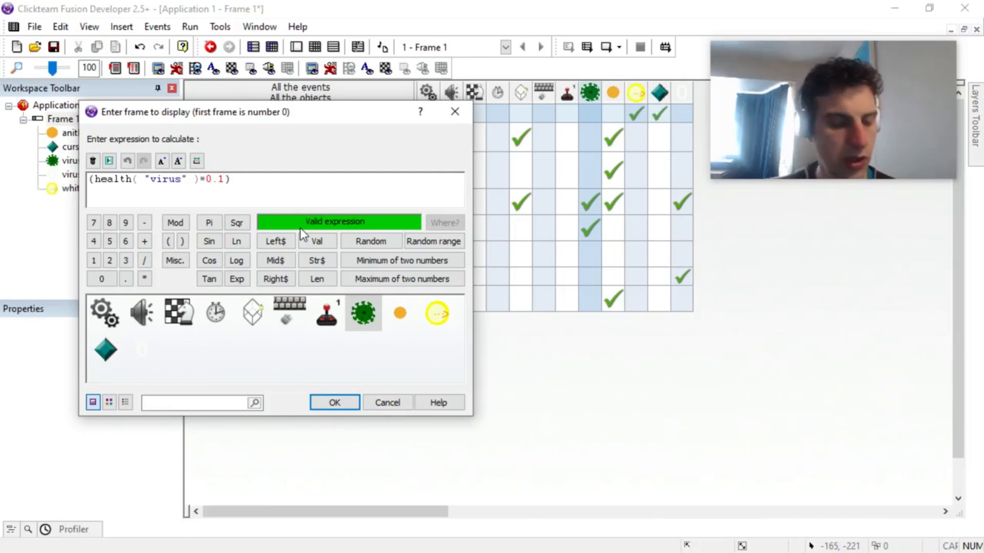
pyautogui.press('Home')
pyautogui.write('ceil')
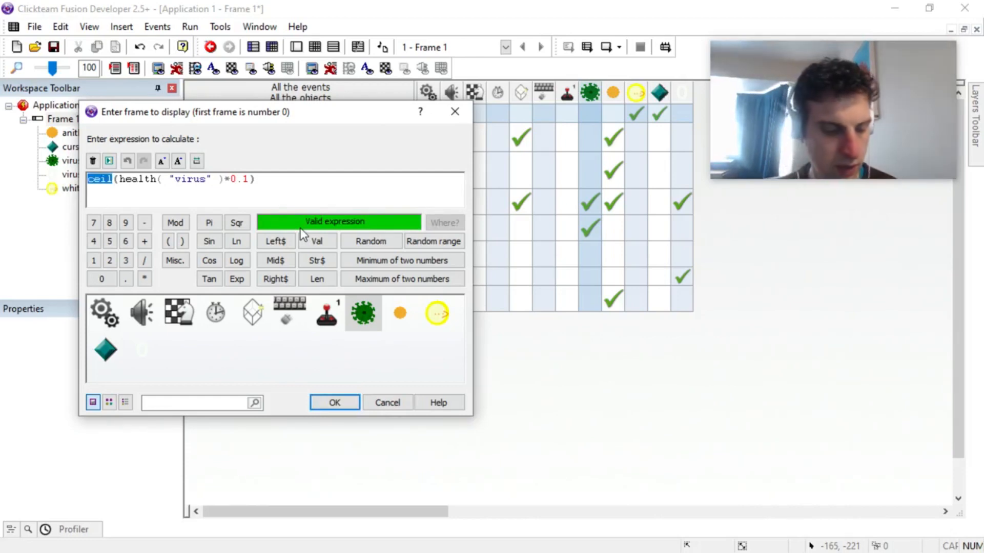
pyautogui.write('floor')
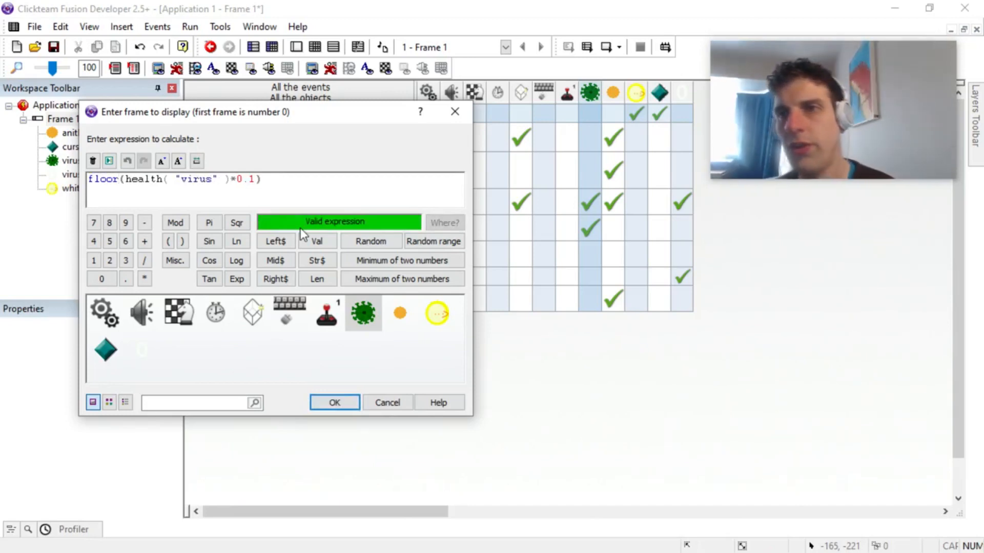
pyautogui.press('Return')
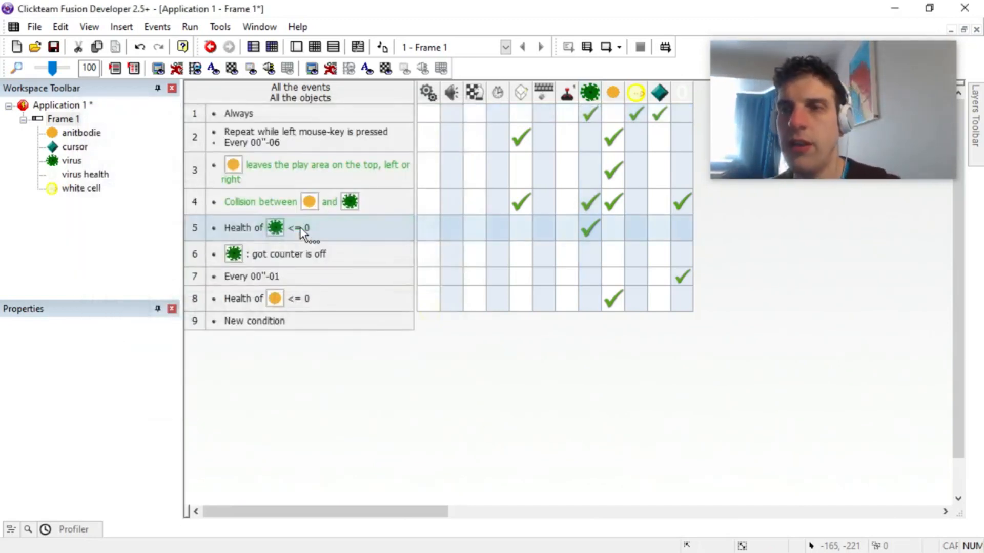
# Step: Run the frame to test the virus animation frames while shooting antibodies, and close the game window
pyautogui.click(186, 28)
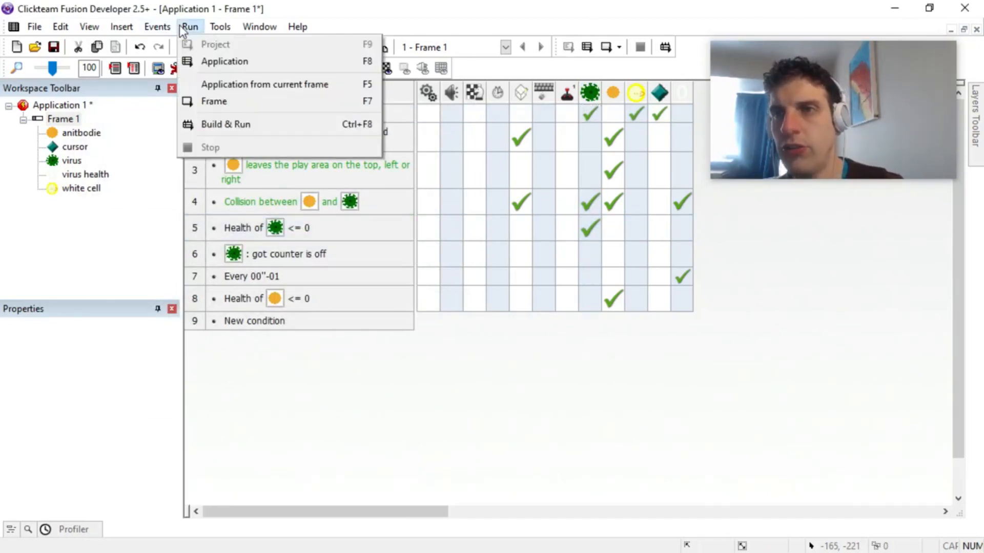
pyautogui.click(232, 103)
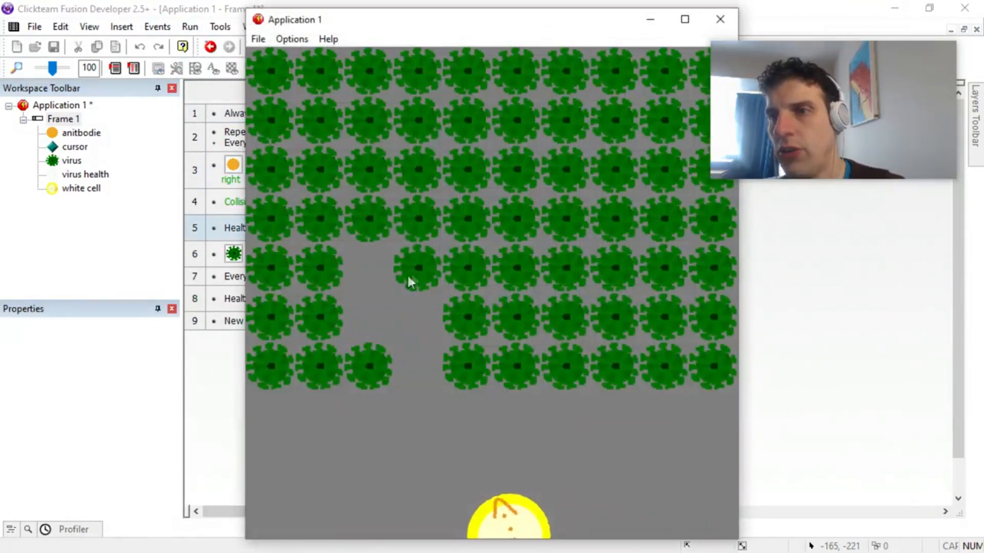
pyautogui.moveTo(413, 277); pyautogui.dragTo(413, 277)
pyautogui.click(630, 55)
pyautogui.click(620, 37)
pyautogui.moveTo(559, 17); pyautogui.dragTo(473, 87)
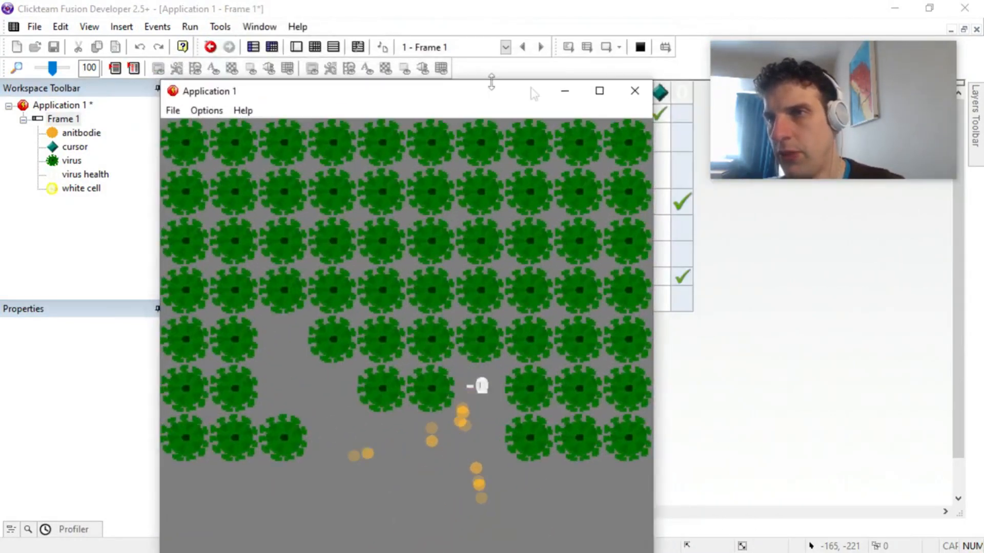
pyautogui.click(632, 90)
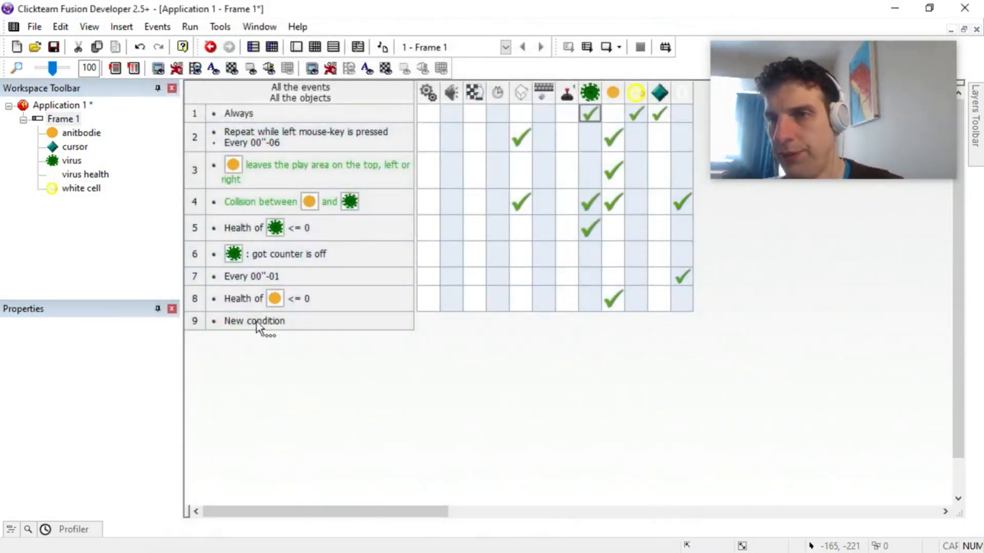
# Step: Add a new event with the Start of Frame condition
pyautogui.click(259, 323)
pyautogui.rightClick(198, 124)
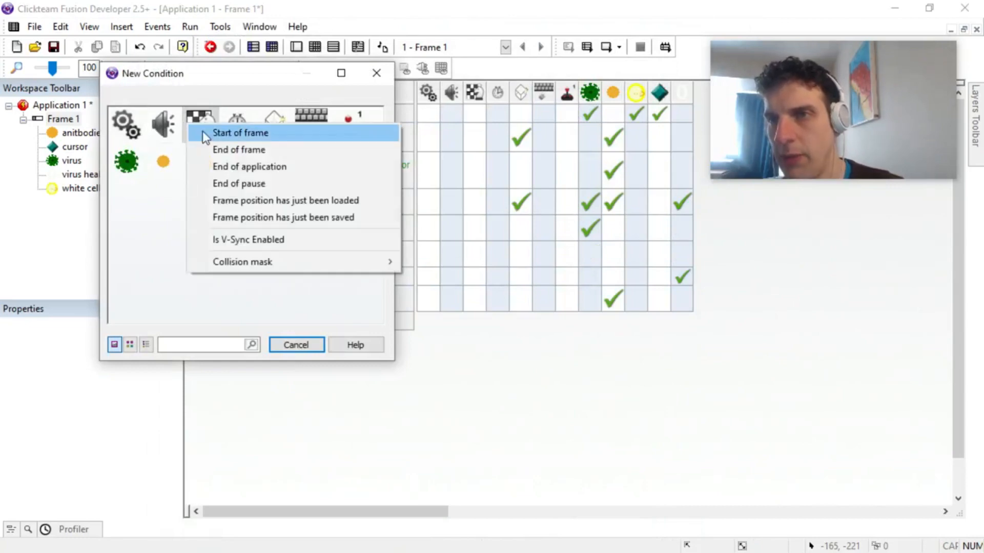
pyautogui.click(220, 133)
# Step: In the Start of Frame event, set the virus's health to a random range, RRandom(1, 100)
pyautogui.click(588, 321)
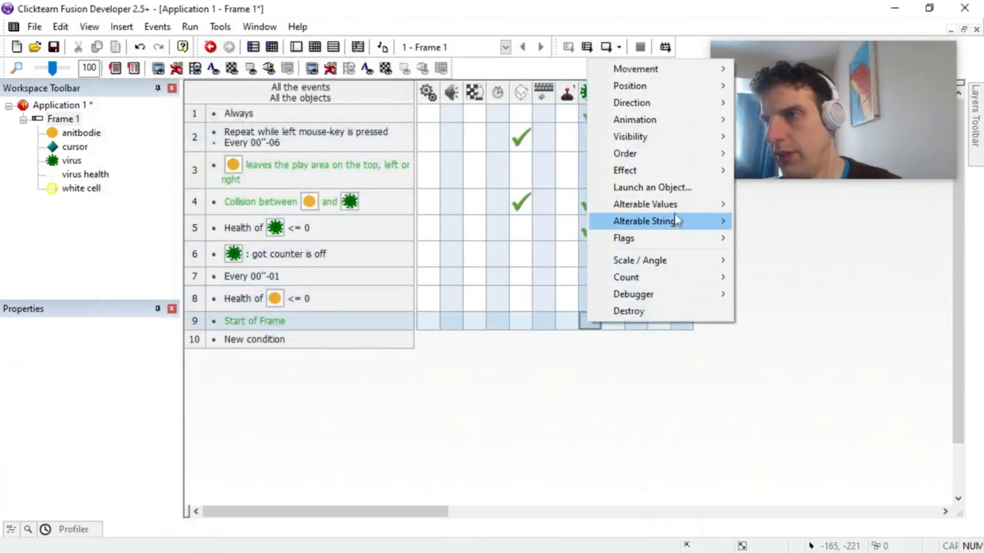
pyautogui.moveTo(676, 204)
pyautogui.click(763, 204)
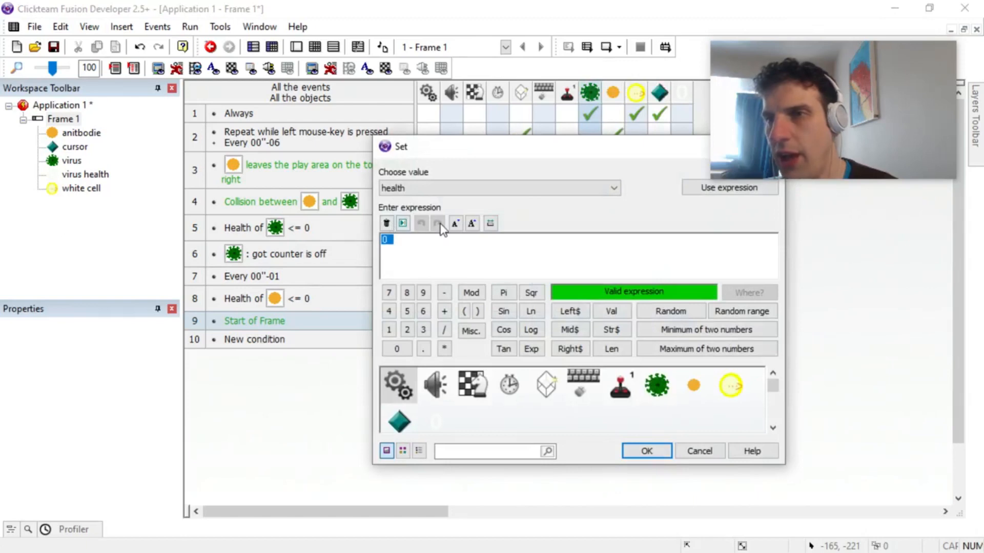
pyautogui.click(743, 312)
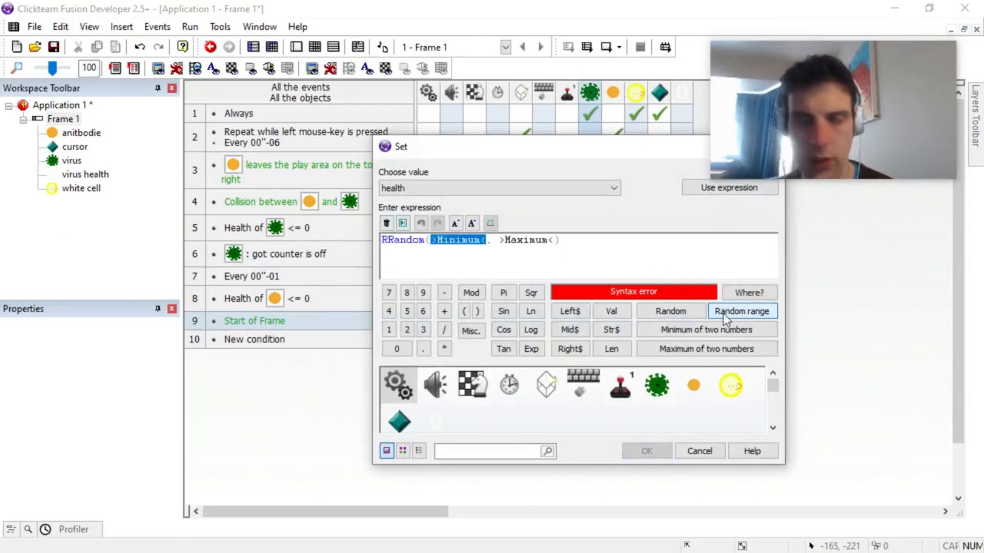
pyautogui.write('1')
pyautogui.press('Tab')
pyautogui.write('100')
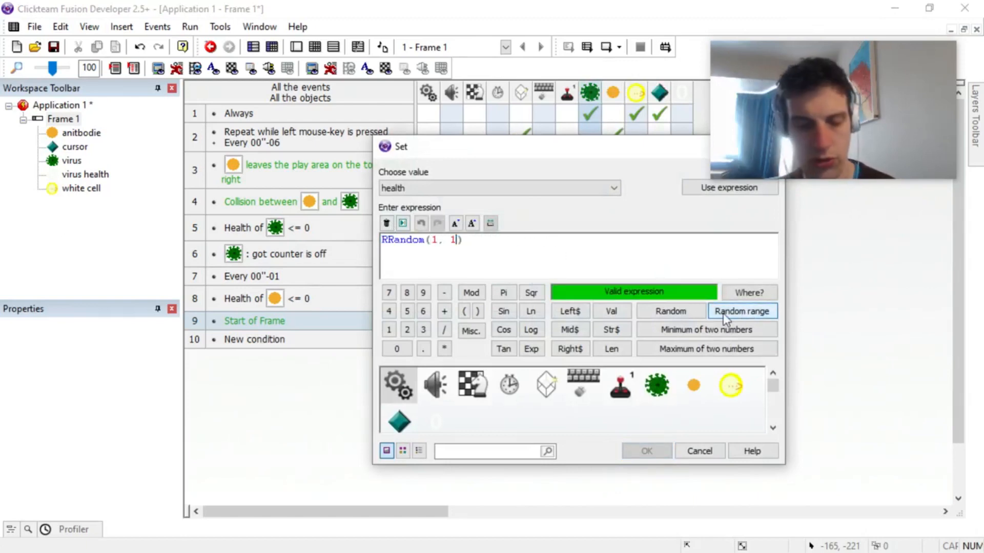
pyautogui.press('Return')
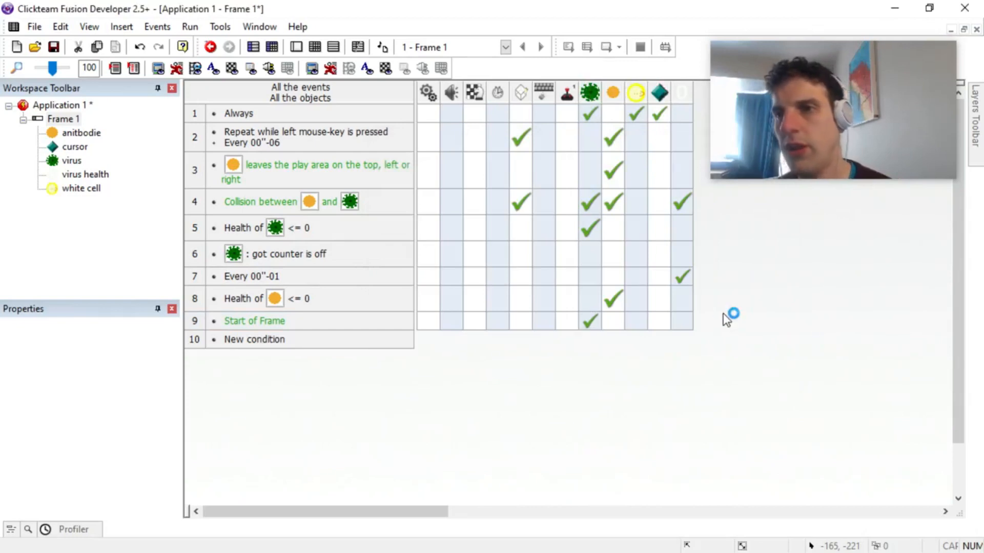
# Step: Run the frame and shoot antibodies at the viruses to check that their colours follow their health
pyautogui.press('F7')
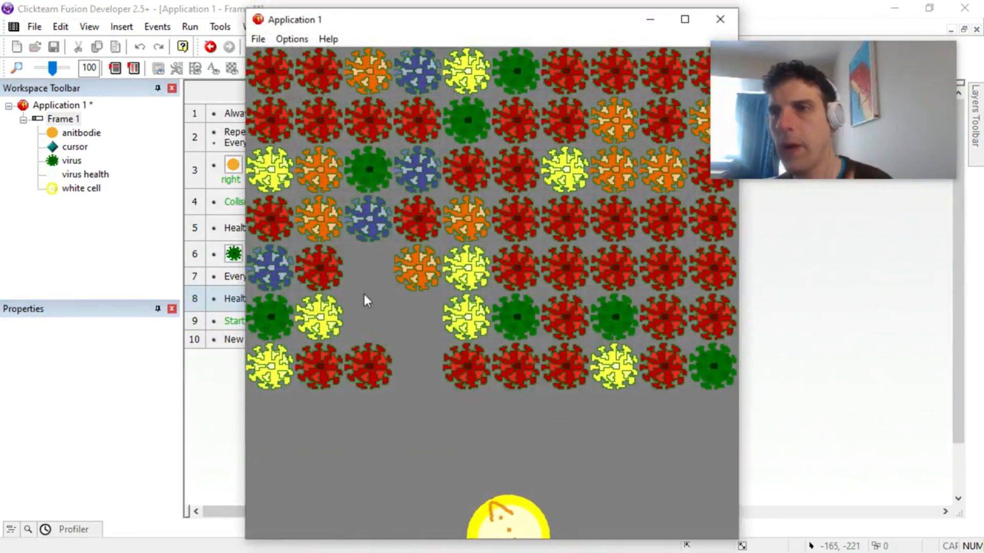
pyautogui.click(364, 294)
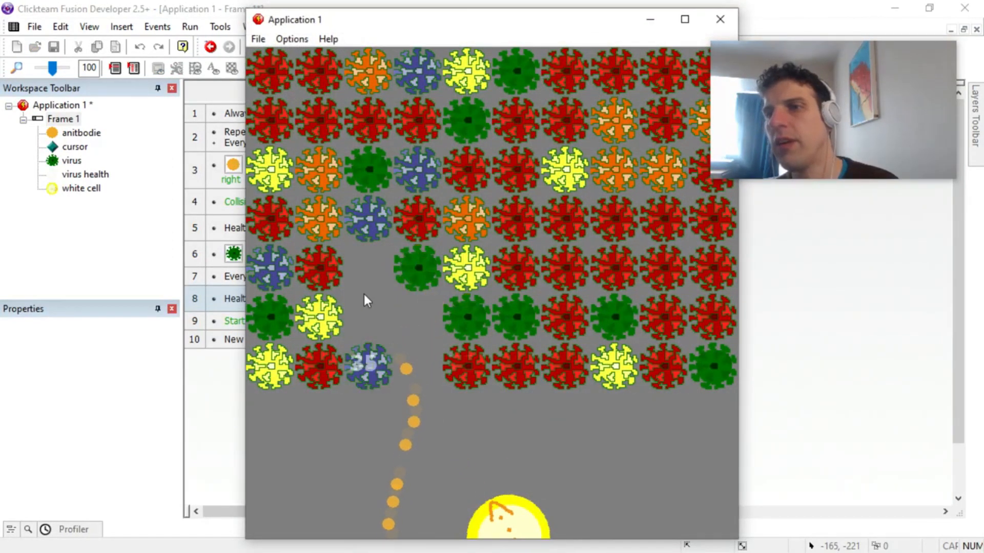
pyautogui.click(364, 294)
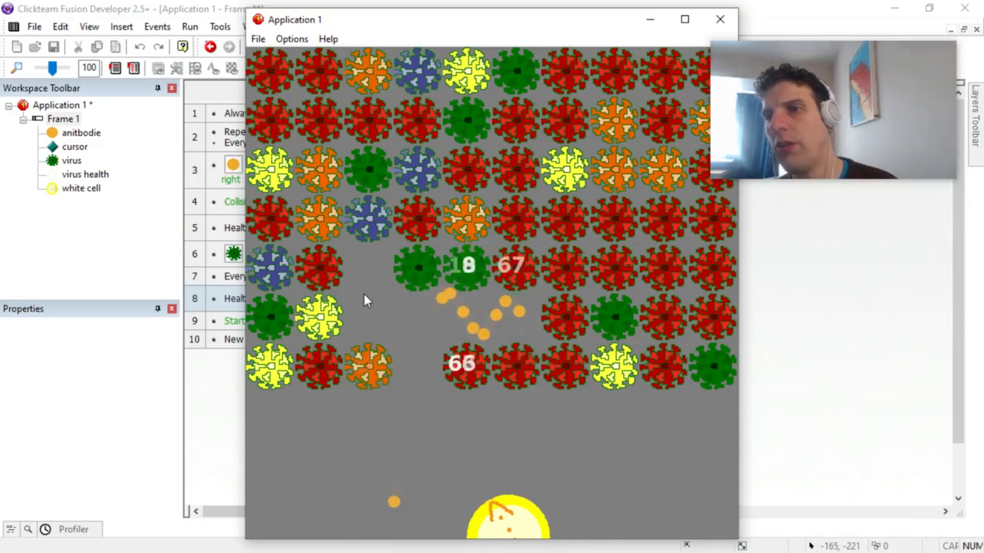
pyautogui.click(364, 294)
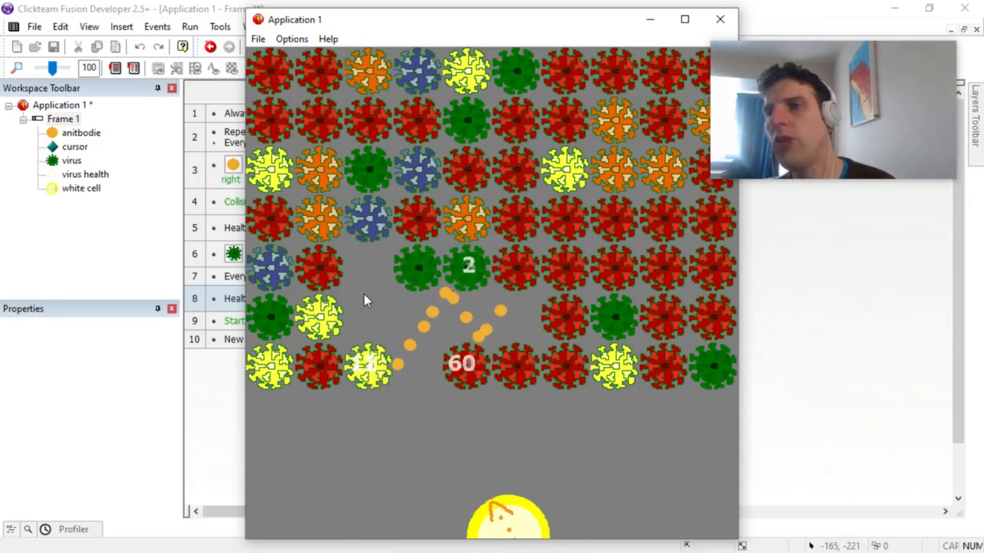
pyautogui.click(628, 34)
pyautogui.click(594, 35)
pyautogui.moveTo(520, 26); pyautogui.dragTo(418, 83)
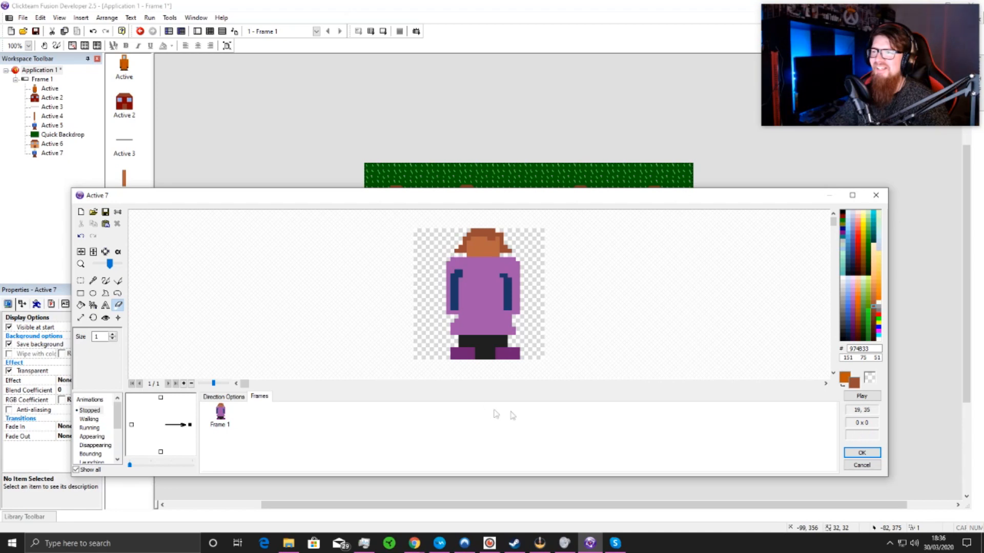
# Step: Accept the drawn image of the purple character Active 7 and place it outside the play area, below the blue character
pyautogui.click(861, 452)
pyautogui.click(320, 328)
pyautogui.moveTo(322, 352); pyautogui.dragTo(336, 356)
pyautogui.click(314, 306)
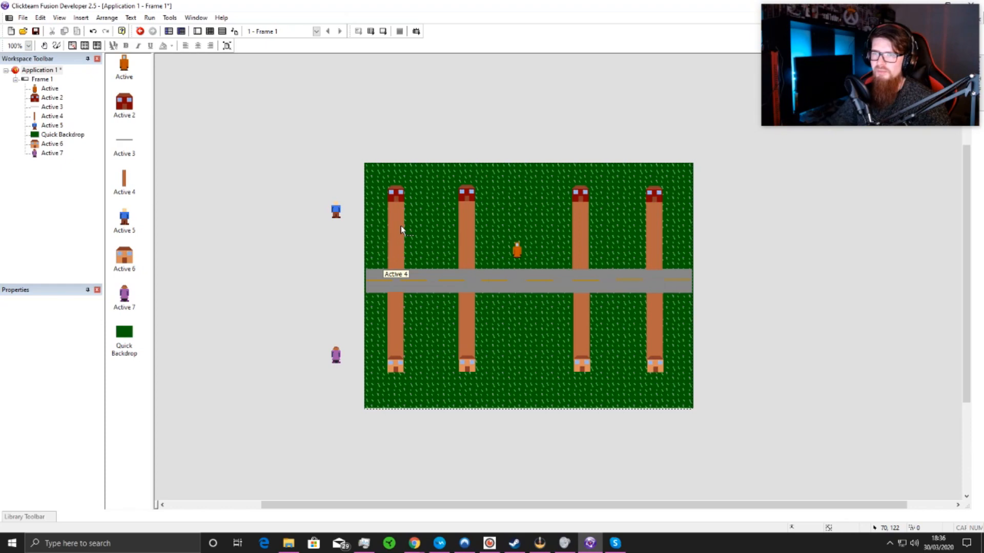
# Step: Set the movement type of the purple character Active 7 to Bouncing Ball
pyautogui.click(335, 355)
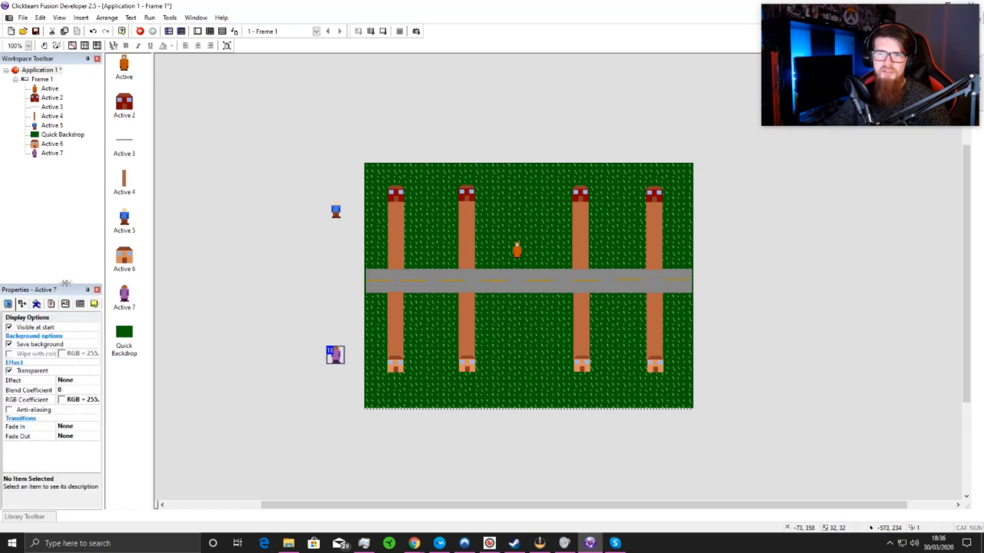
pyautogui.click(62, 305)
pyautogui.click(75, 338)
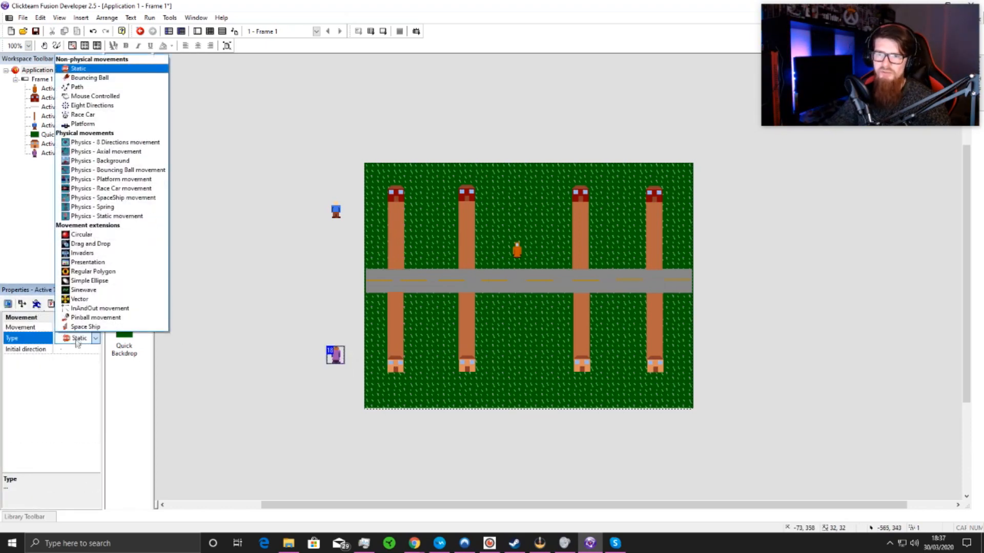
pyautogui.click(84, 78)
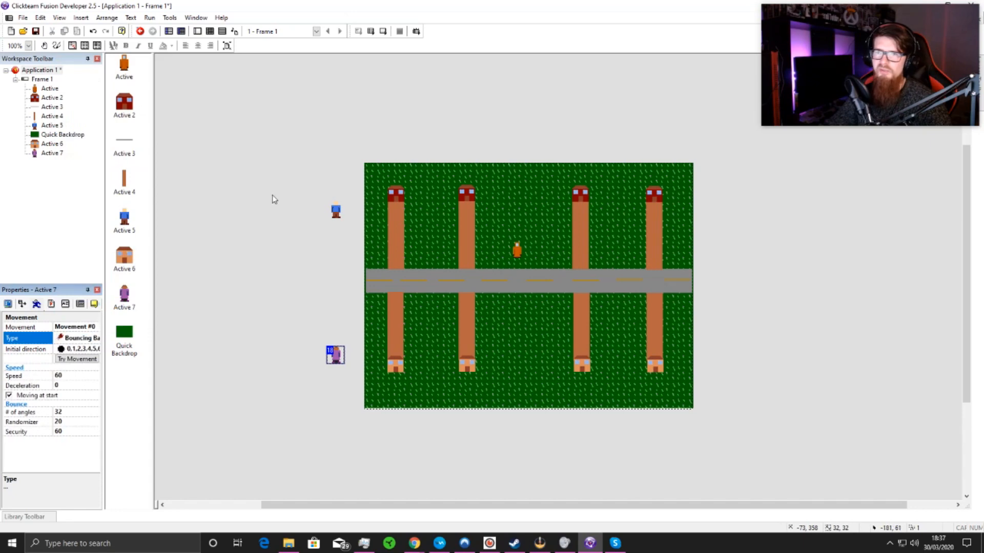
# Step: Set the movement type of the blue character Active 5 to Bouncing Ball and deselect it
pyautogui.click(336, 211)
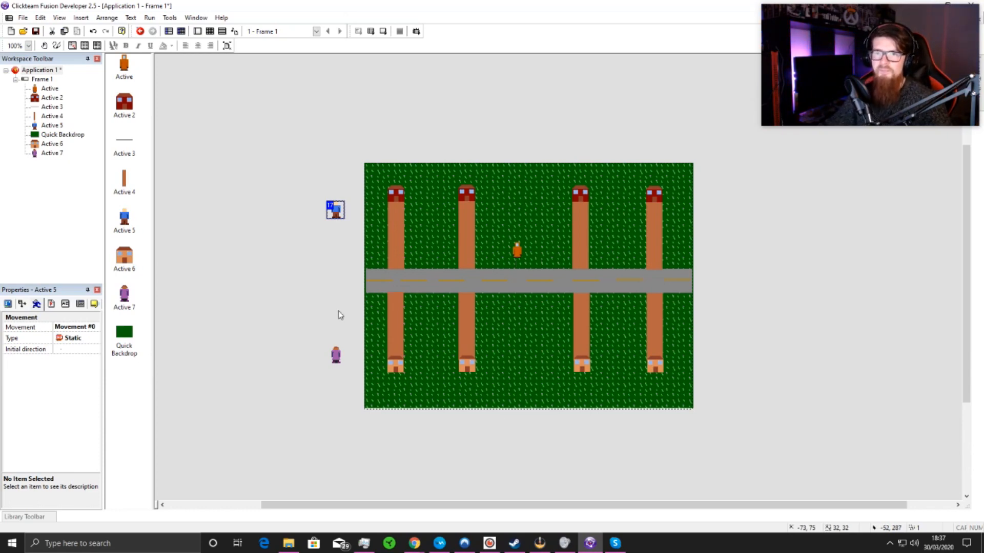
pyautogui.click(77, 338)
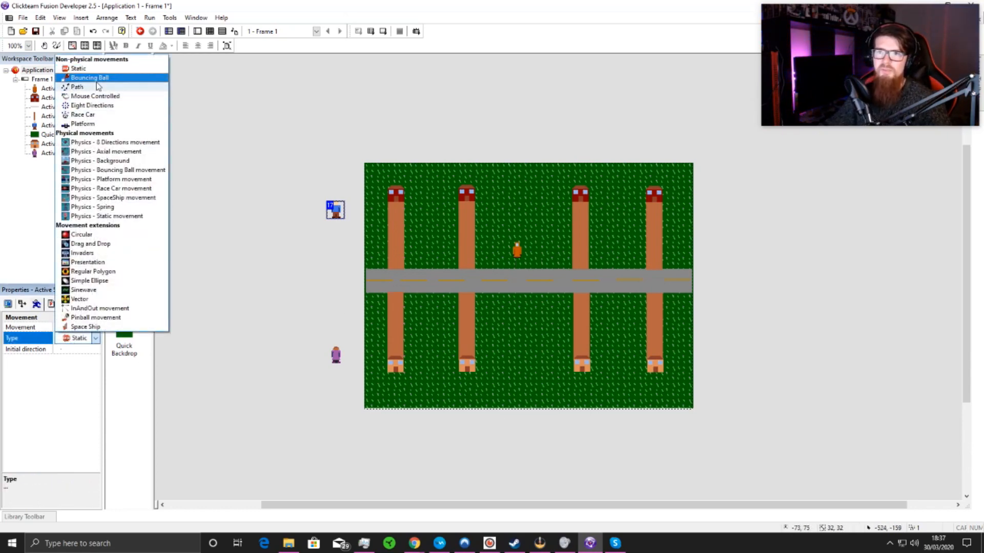
pyautogui.click(82, 75)
pyautogui.click(200, 336)
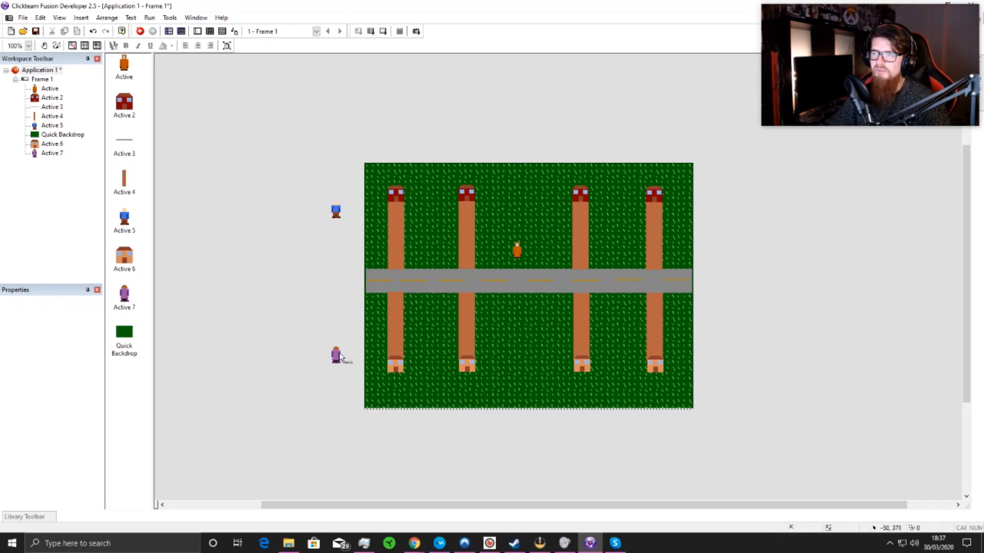
# Step: Set the initial direction of the purple character Active 7 to straight up only, direction 8
pyautogui.click(339, 356)
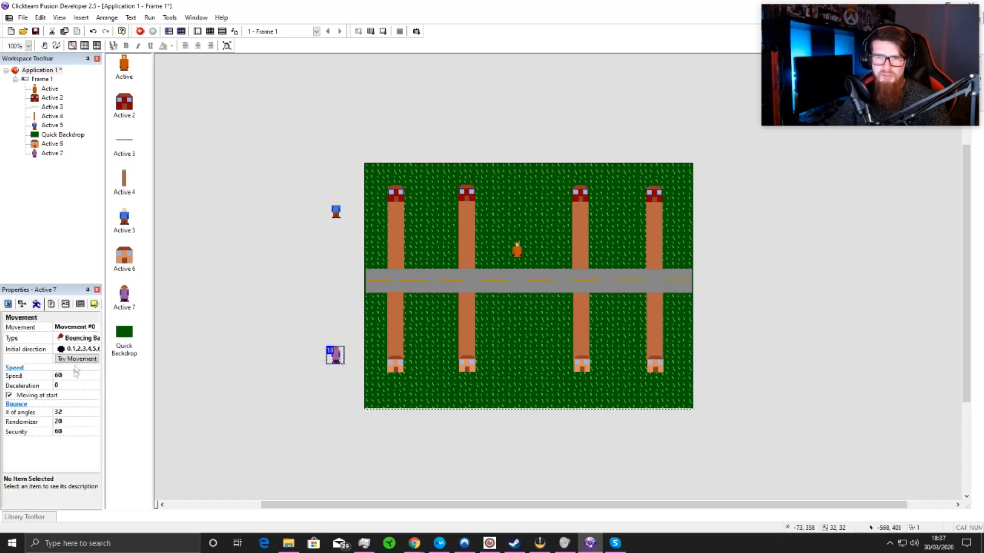
pyautogui.click(80, 350)
pyautogui.click(67, 444)
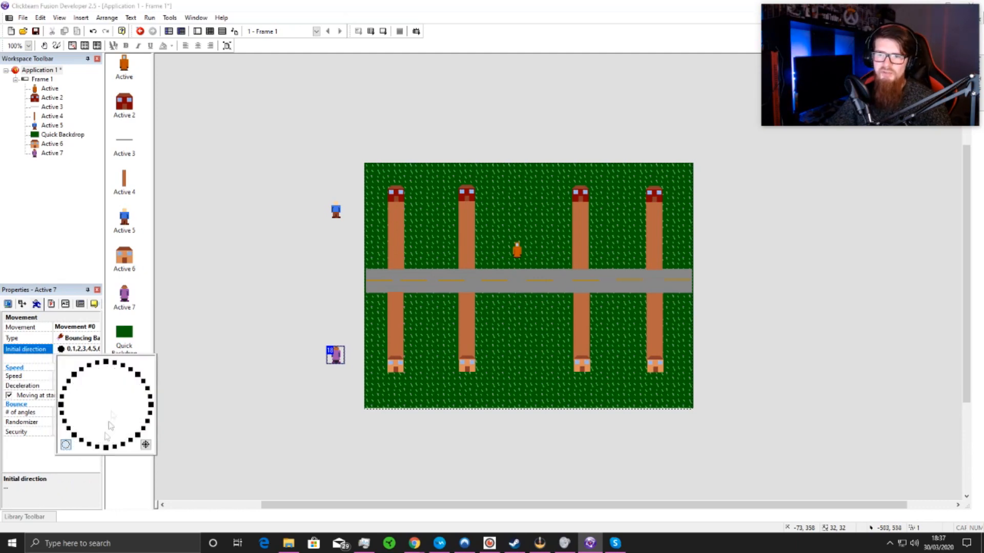
pyautogui.click(222, 378)
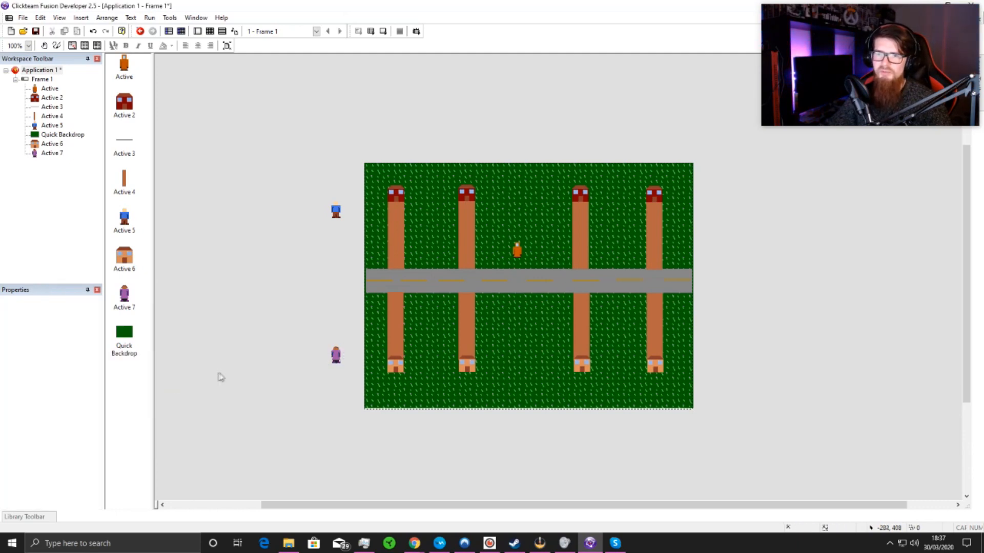
# Step: Set the initial direction of the blue character Active 5 to straight down only, direction 24
pyautogui.click(336, 212)
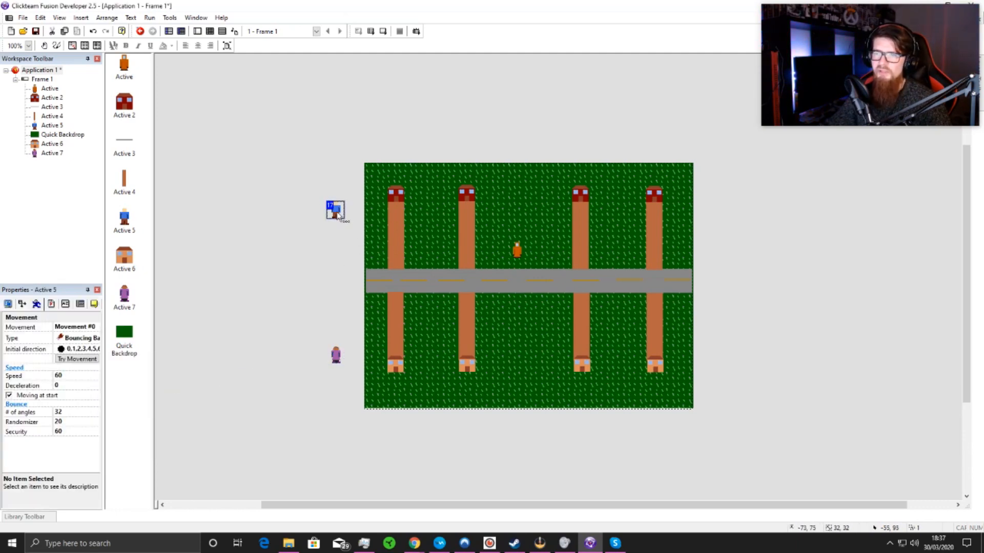
pyautogui.click(70, 350)
pyautogui.click(66, 444)
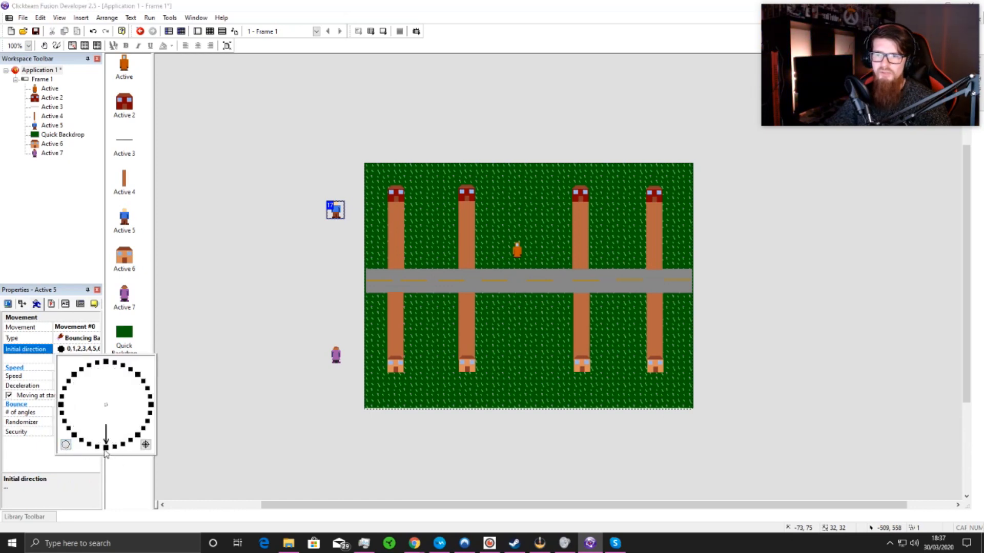
pyautogui.click(233, 421)
# Step: Move the purple and blue characters slightly farther outside the play area, to about -84, 390 and -88, 61
pyautogui.moveTo(340, 356); pyautogui.dragTo(333, 377)
pyautogui.click(346, 309)
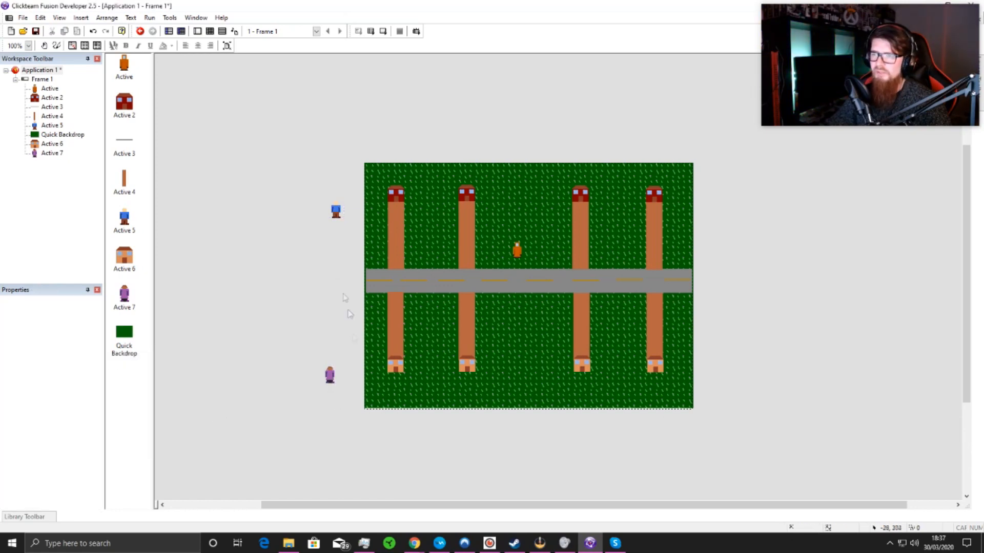
pyautogui.moveTo(343, 213); pyautogui.dragTo(335, 207)
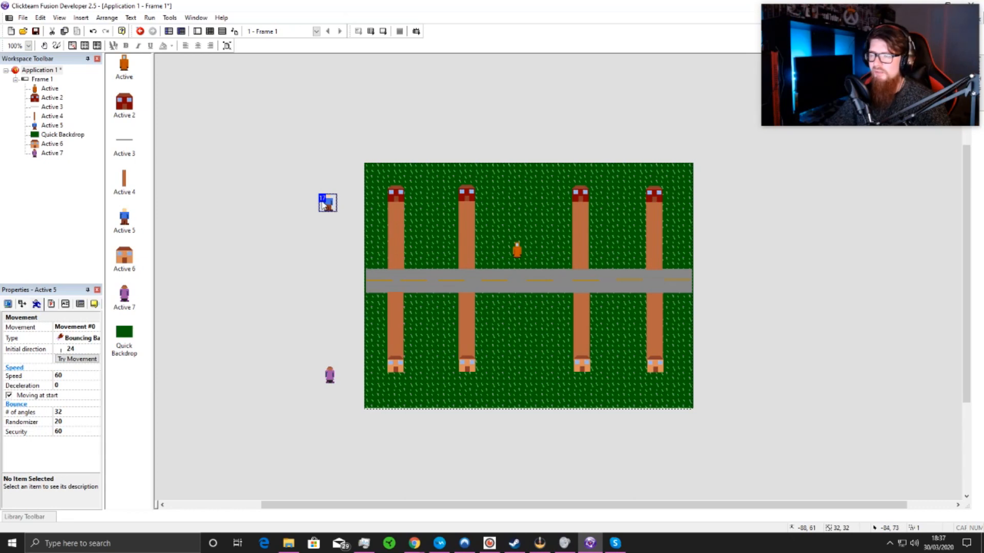
pyautogui.click(330, 375)
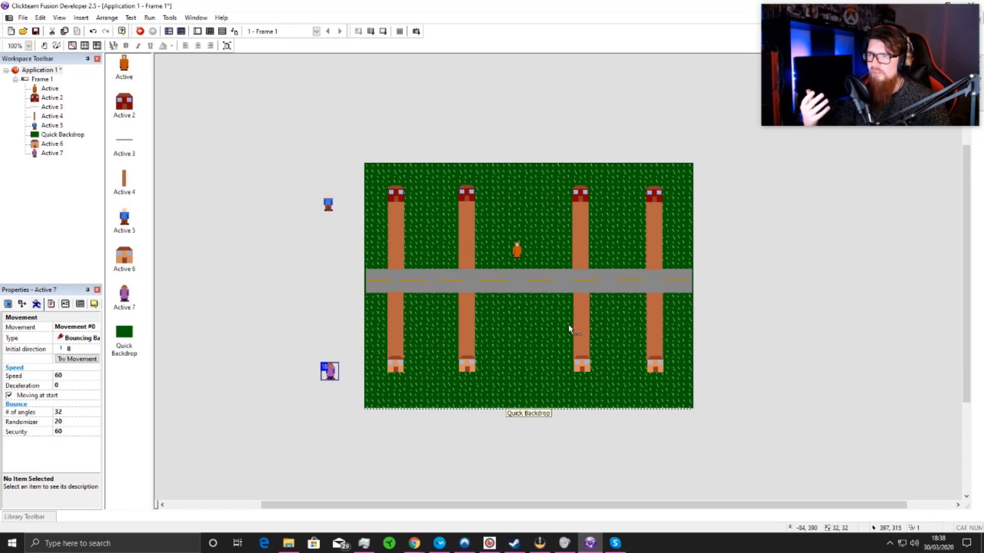
pyautogui.click(286, 124)
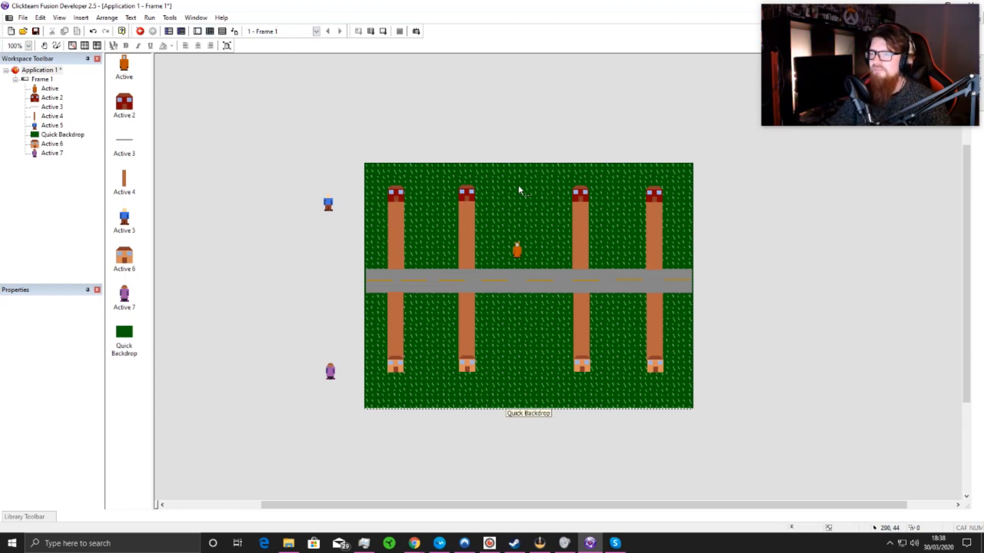
# Step: Move the orange player character to just above the road, beside the second upper path, and deselect it
pyautogui.click(517, 252)
pyautogui.moveTo(499, 259); pyautogui.dragTo(500, 259)
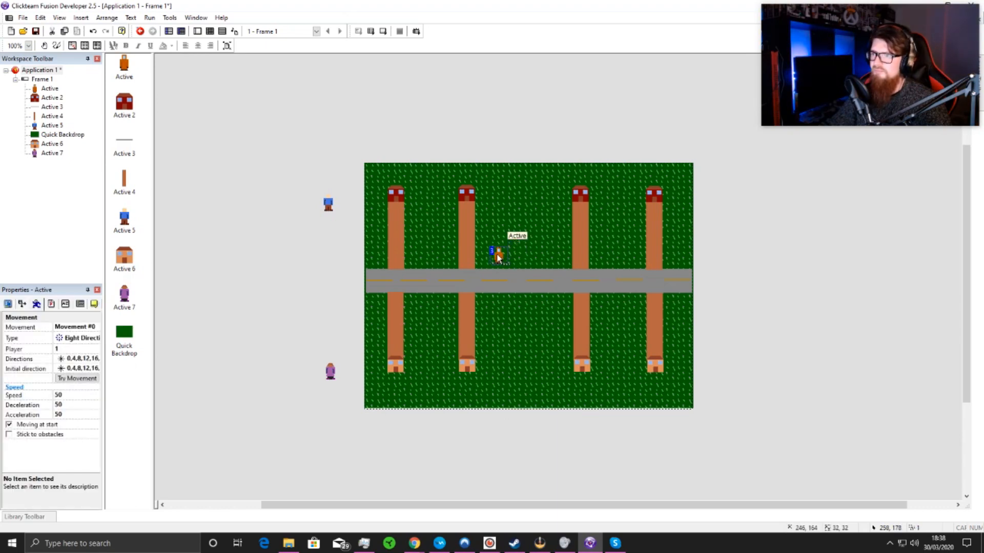
pyautogui.click(241, 221)
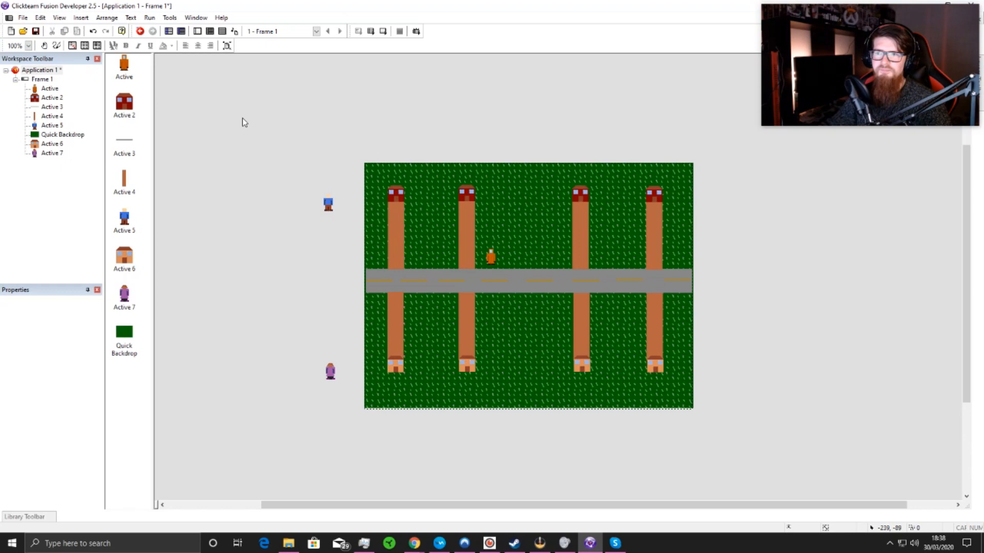
# Step: Add an event condition testing whether the orange player character Active leaves the play area on any of its four sides
pyautogui.click(210, 32)
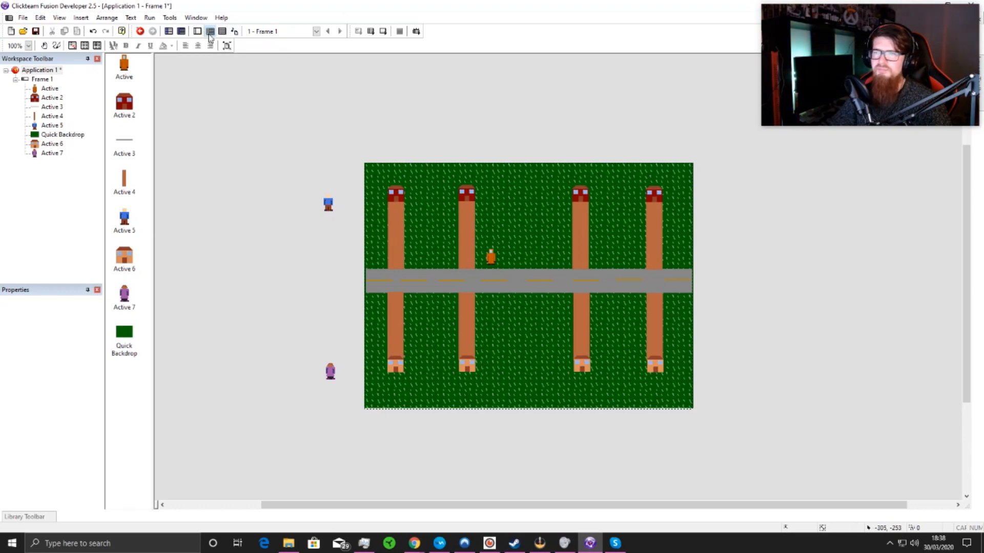
pyautogui.doubleClick(147, 76)
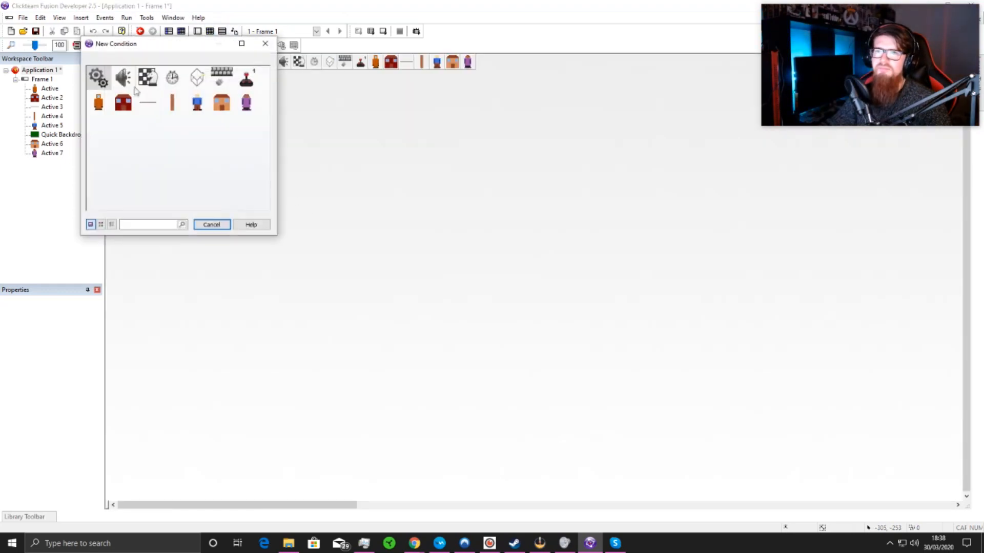
pyautogui.rightClick(100, 105)
pyautogui.moveTo(174, 132)
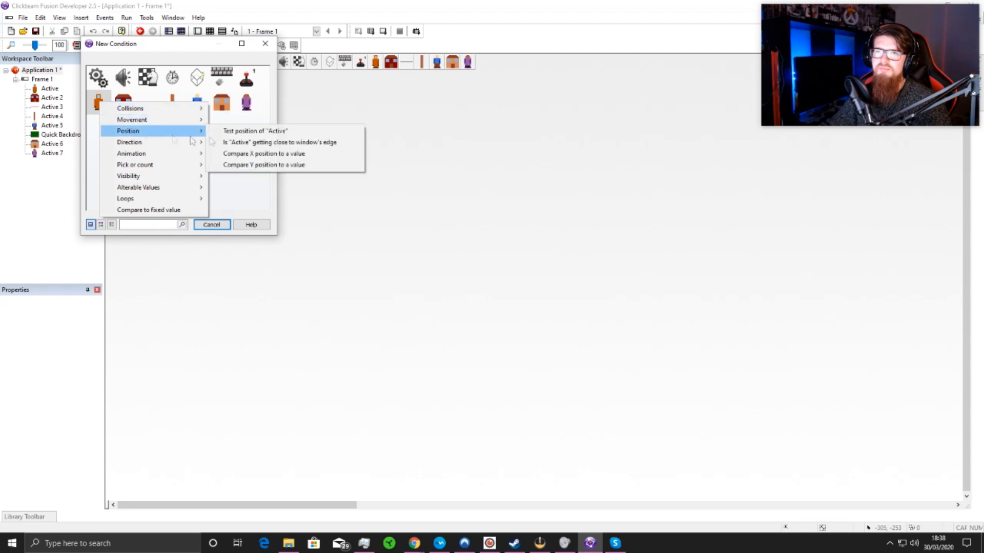
pyautogui.click(255, 132)
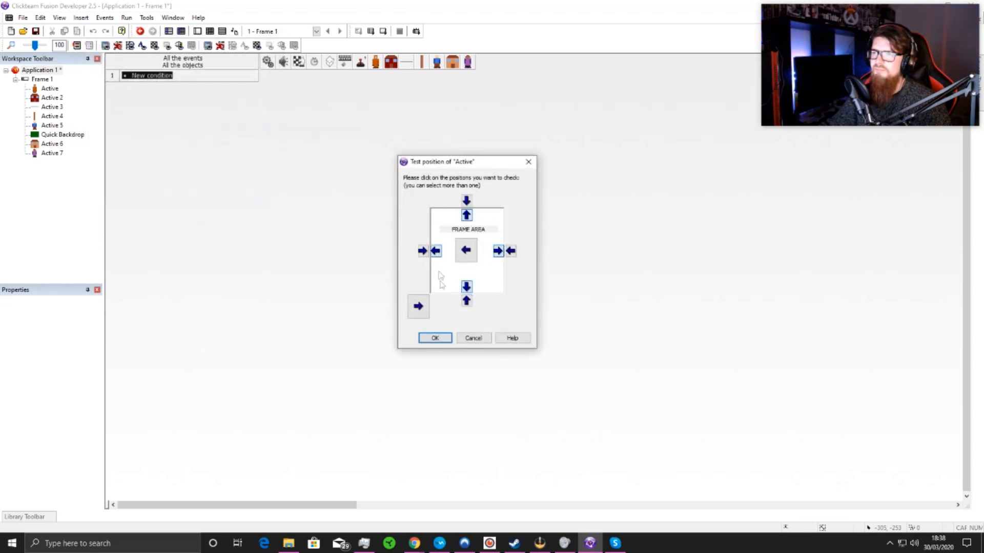
pyautogui.click(436, 339)
# Step: Add a Stop movement action for the orange player character when it leaves the play area
pyautogui.click(376, 78)
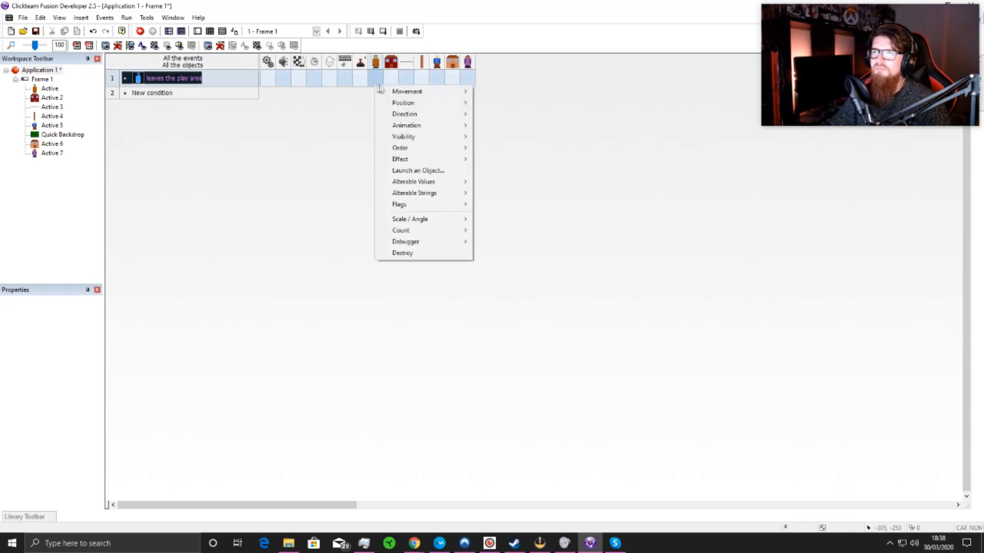
pyautogui.moveTo(410, 91)
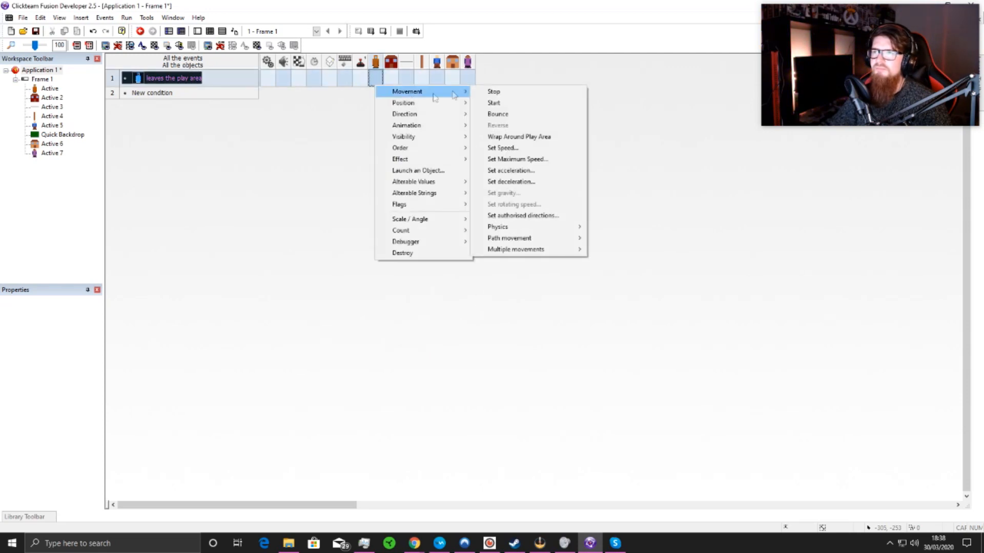
pyautogui.click(520, 92)
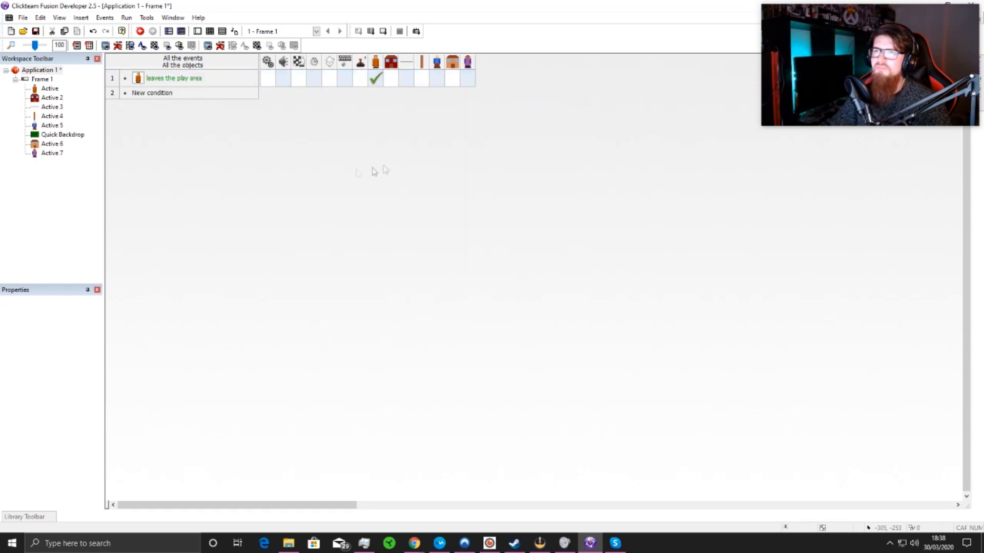
pyautogui.doubleClick(149, 95)
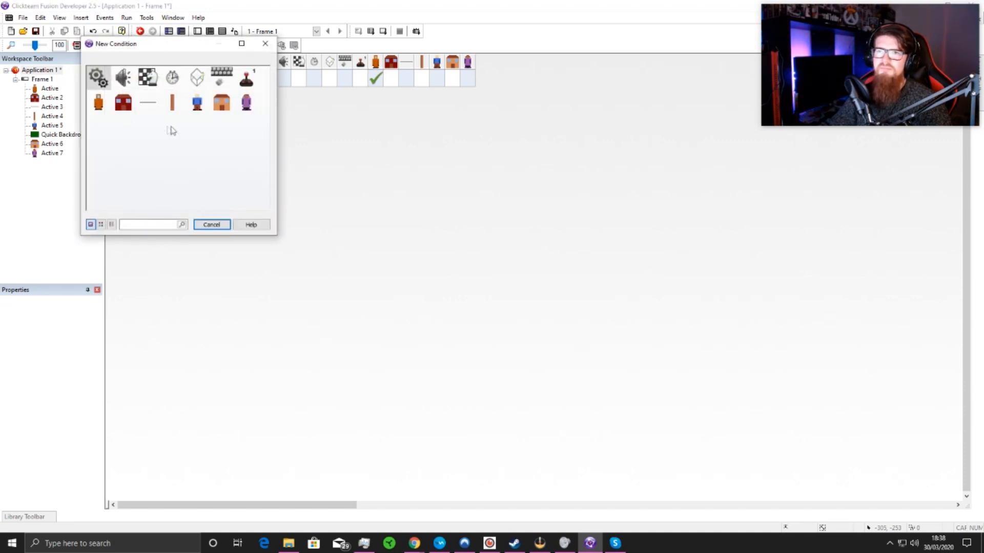
pyautogui.click(265, 44)
# Step: Return to the frame layout and add the Neutral qualifier to the blue character Active 5
pyautogui.click(197, 31)
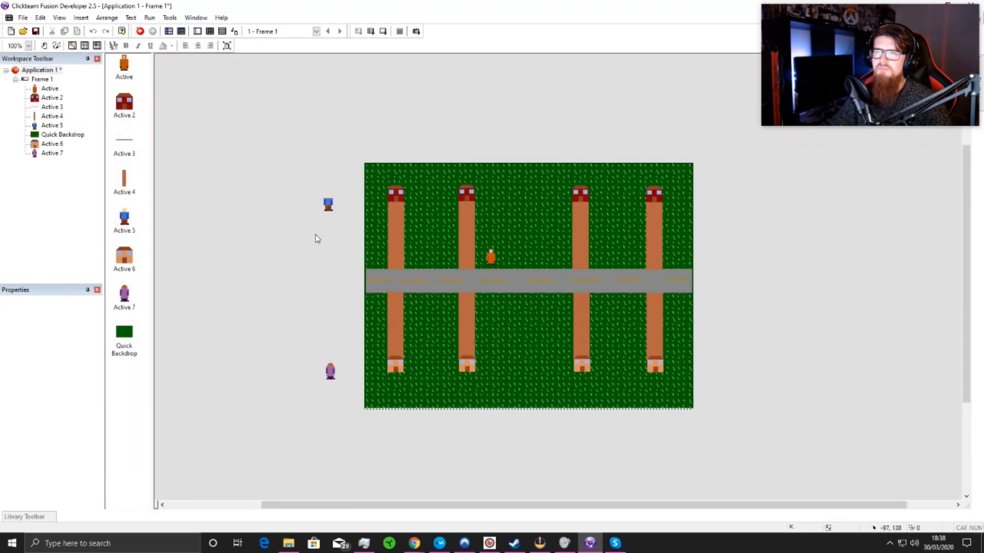
pyautogui.click(328, 203)
pyautogui.click(80, 304)
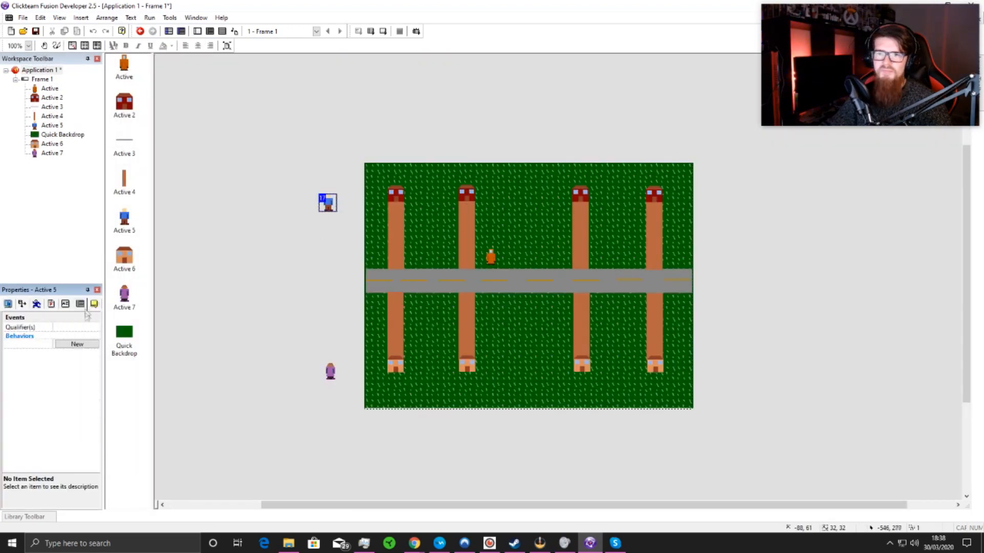
pyautogui.click(77, 327)
pyautogui.click(97, 327)
pyautogui.moveTo(509, 191); pyautogui.dragTo(518, 55)
pyautogui.click(510, 152)
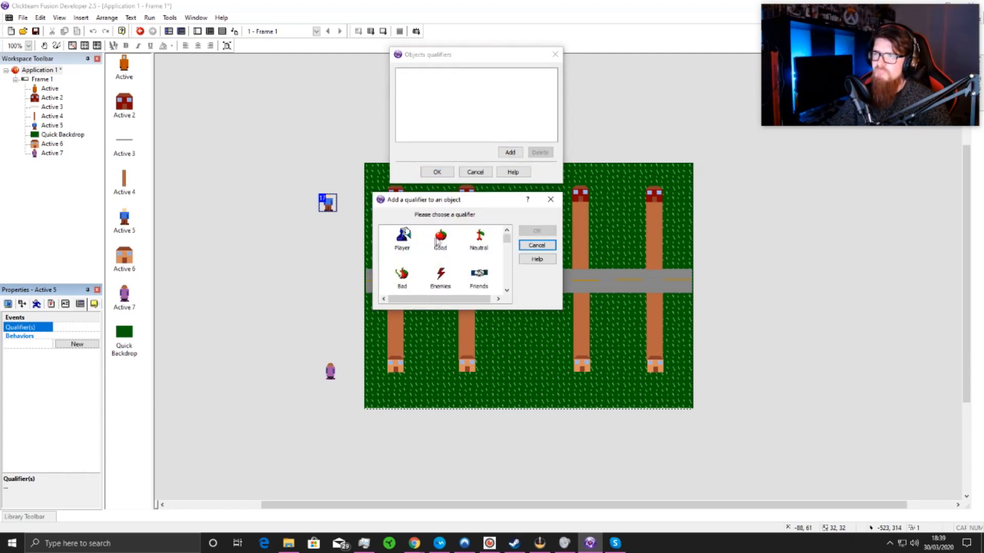
pyautogui.click(443, 240)
pyautogui.click(486, 237)
pyautogui.click(530, 231)
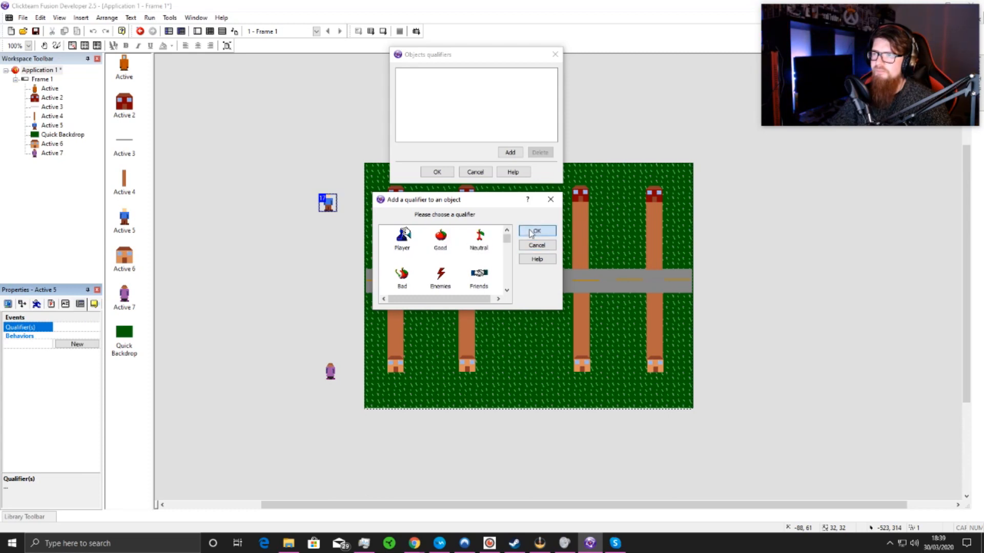
pyautogui.click(438, 171)
# Step: Add the Neutral qualifier to the purple character Active 7
pyautogui.click(329, 373)
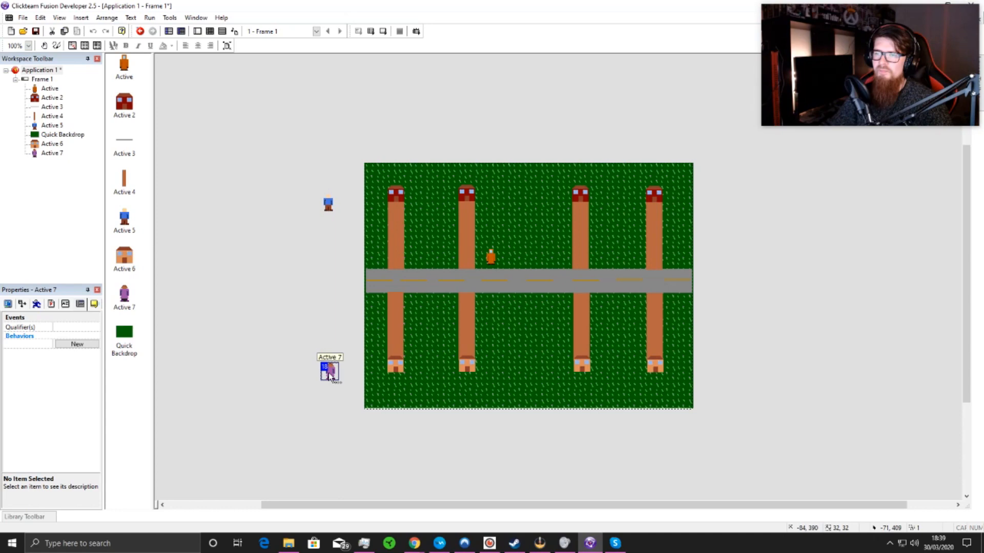
pyautogui.click(75, 328)
pyautogui.click(87, 327)
pyautogui.click(505, 153)
pyautogui.click(481, 241)
pyautogui.click(536, 231)
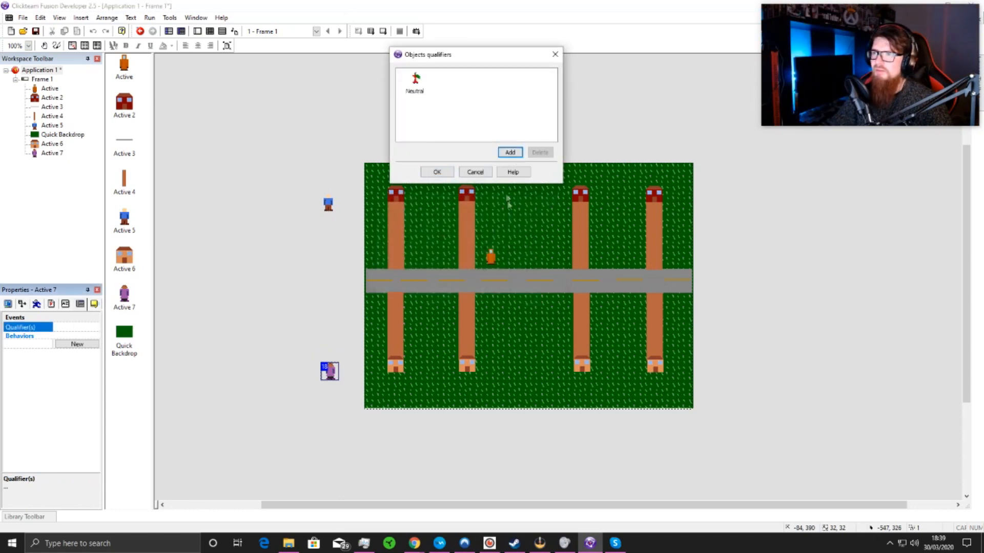
pyautogui.click(437, 172)
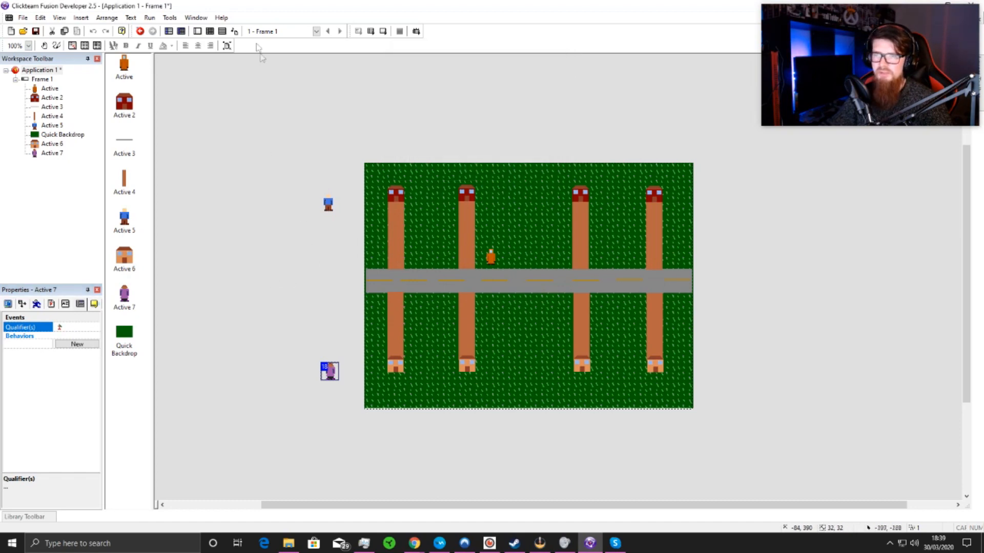
# Step: Add a second event condition testing whether Group.Neutral leaves the play area on any of its four sides
pyautogui.click(209, 31)
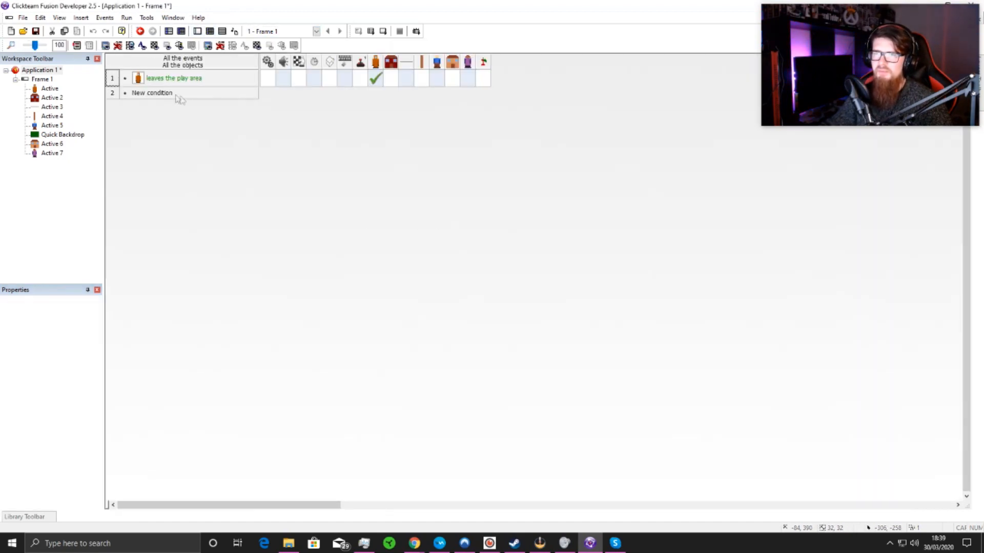
pyautogui.click(150, 93)
pyautogui.click(199, 107)
pyautogui.moveTo(222, 119)
pyautogui.click(100, 125)
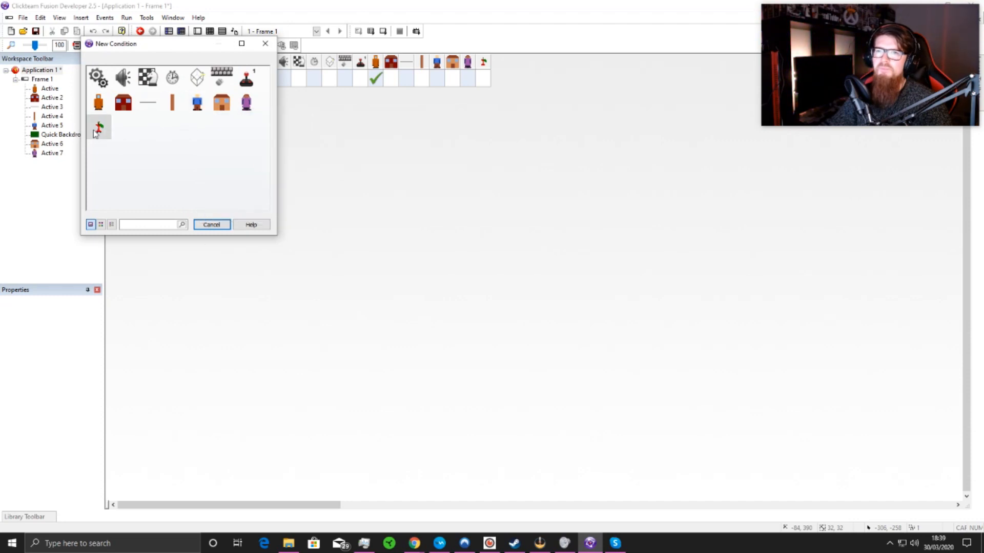
pyautogui.moveTo(128, 159)
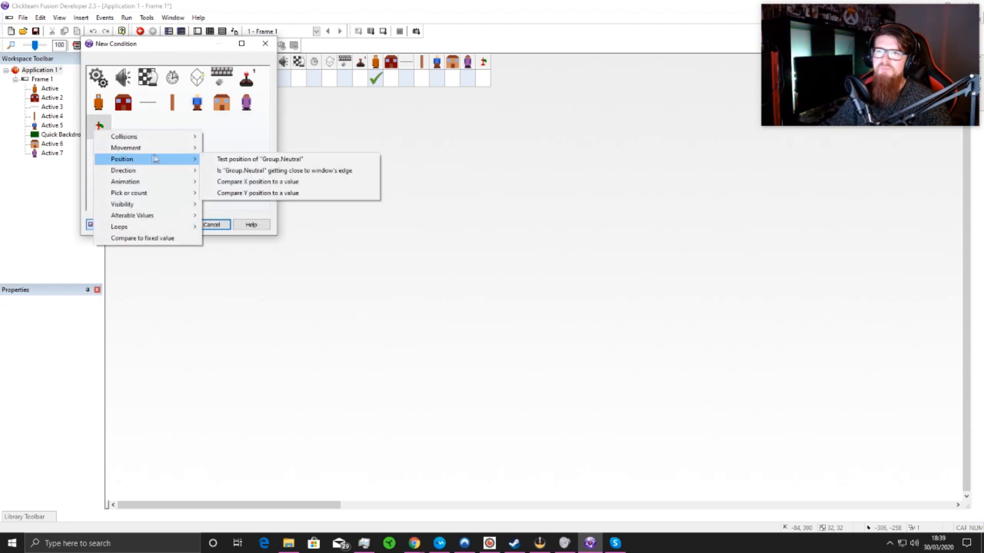
pyautogui.click(229, 160)
pyautogui.click(436, 252)
pyautogui.click(467, 217)
pyautogui.click(497, 251)
pyautogui.click(467, 287)
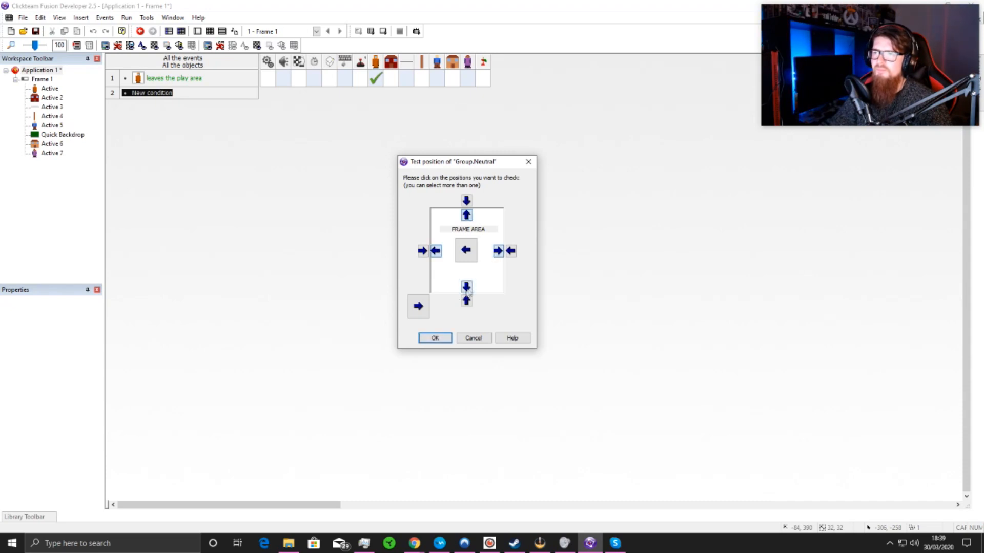
pyautogui.click(436, 337)
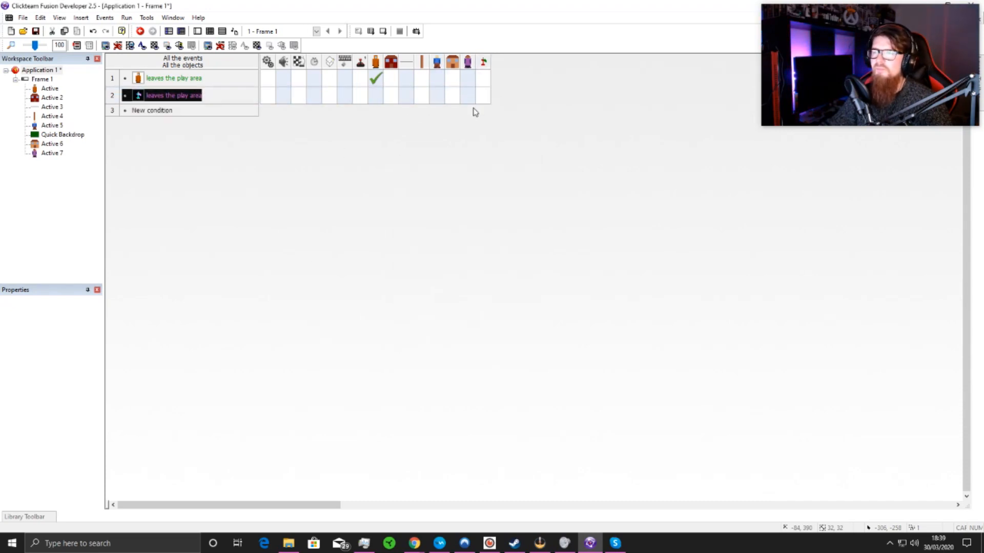
# Step: Add a Bounce movement action for Group.Neutral when it leaves the play area
pyautogui.click(482, 96)
pyautogui.moveTo(508, 105)
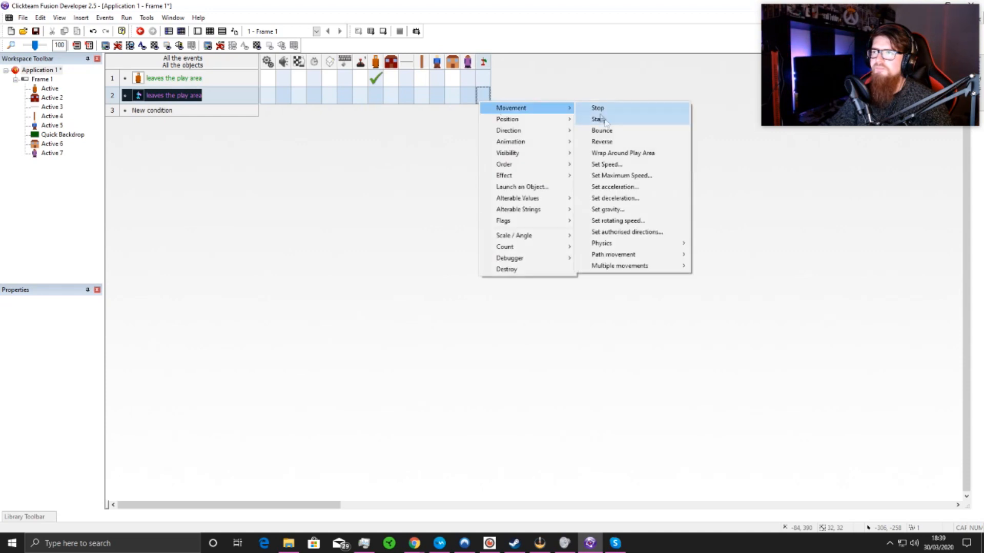
pyautogui.click(602, 130)
# Step: Add a third event condition for a collision between Group.Neutral and the road Active 3
pyautogui.click(156, 110)
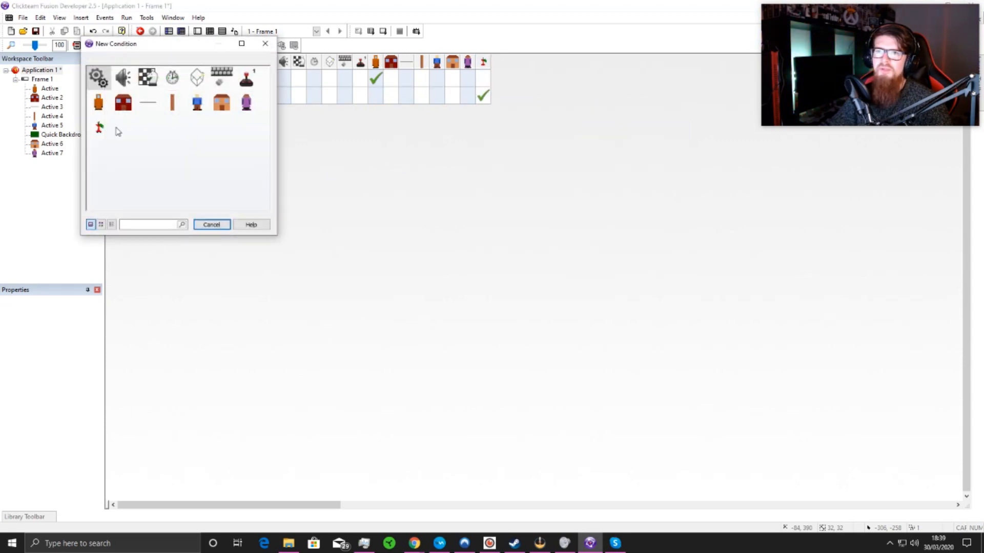
pyautogui.click(100, 127)
pyautogui.moveTo(142, 136)
pyautogui.click(241, 134)
pyautogui.click(146, 75)
pyautogui.click(177, 226)
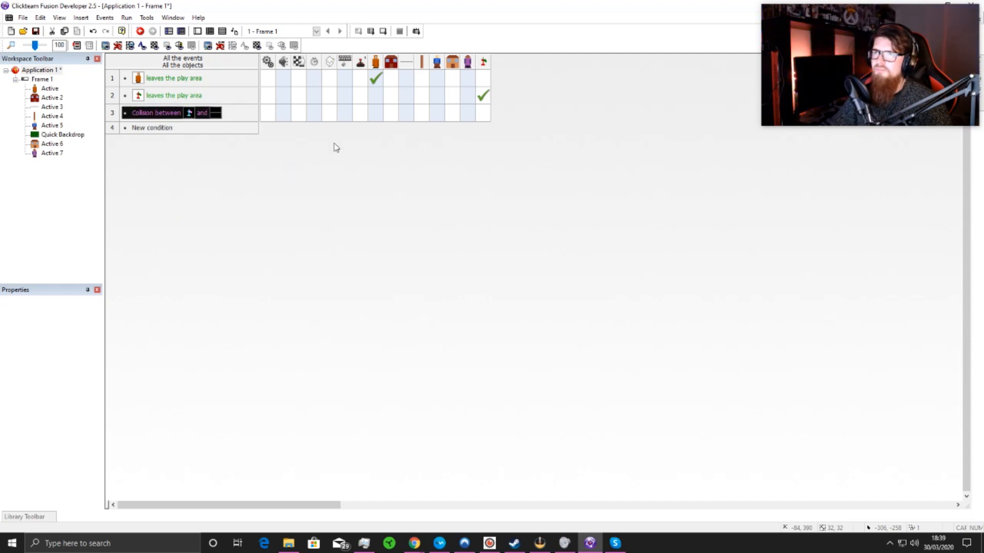
# Step: Delete the third event, the collision between Group.Neutral and the road Active 3
pyautogui.rightClick(157, 114)
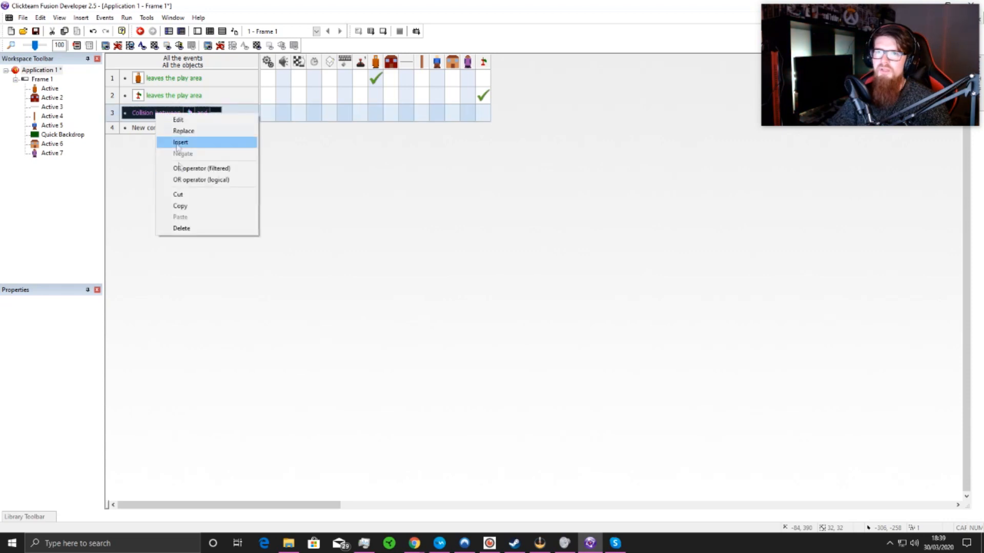
pyautogui.rightClick(114, 113)
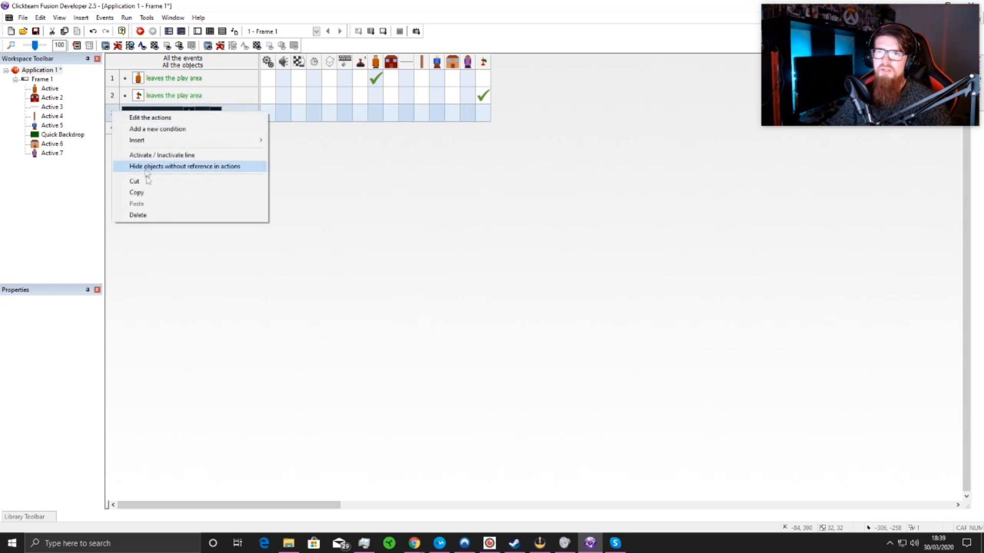
pyautogui.click(149, 215)
# Step: Add a third event condition testing whether Group.Neutral is overlapping the road Active 3
pyautogui.click(147, 111)
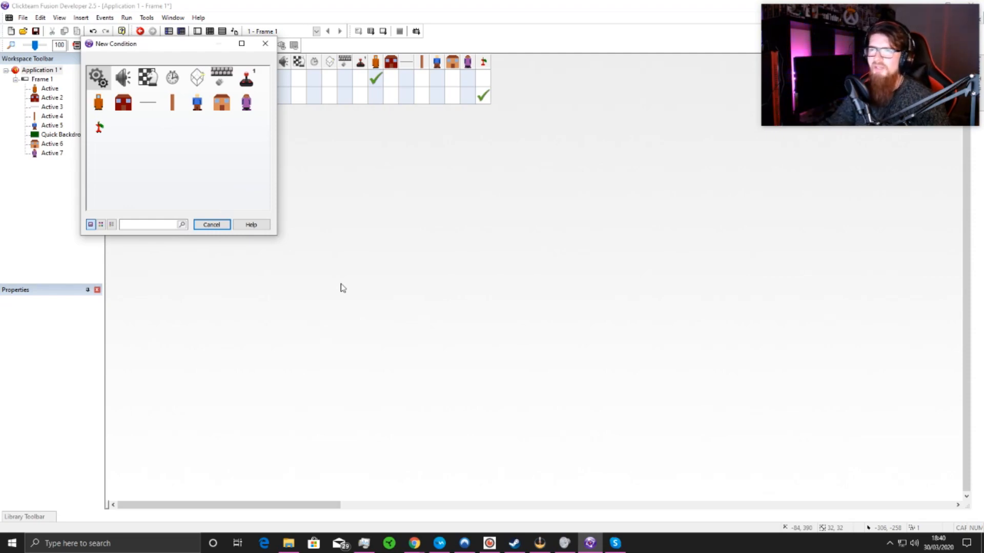
pyautogui.moveTo(197, 47); pyautogui.dragTo(394, 196)
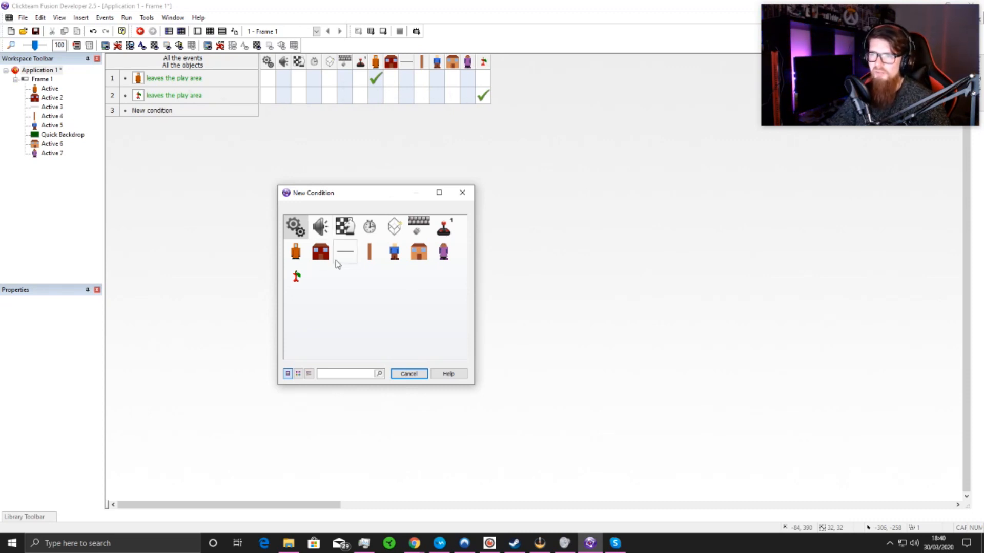
pyautogui.click(296, 277)
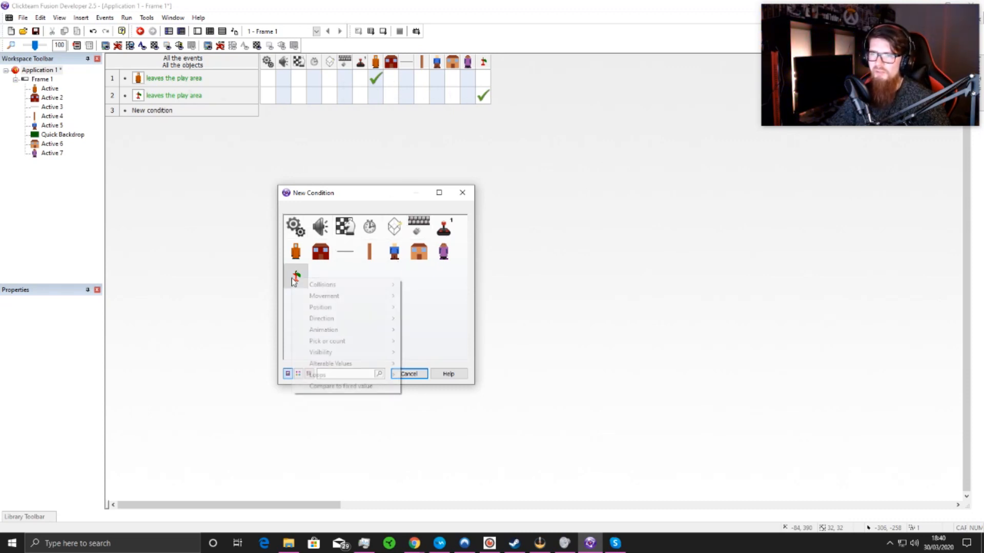
pyautogui.moveTo(343, 285)
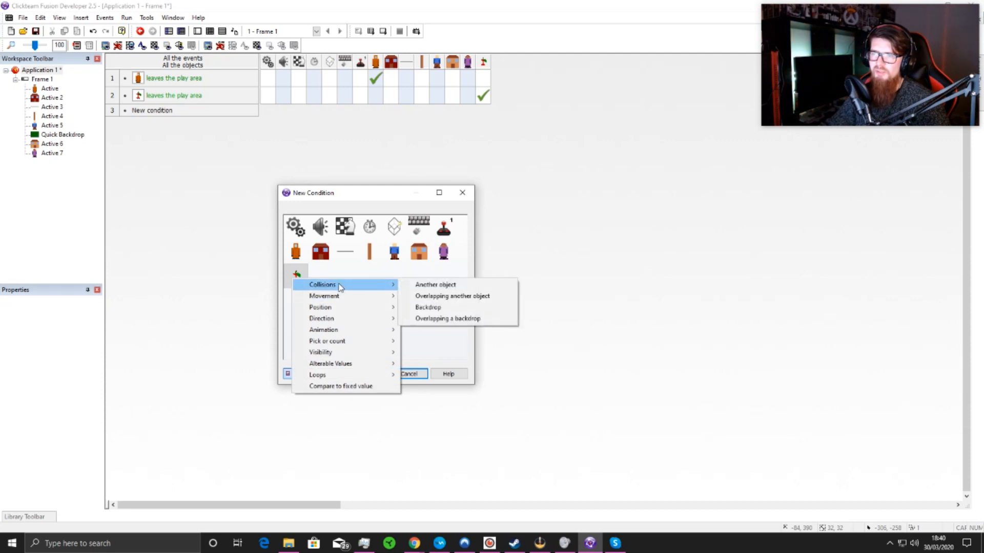
pyautogui.click(453, 299)
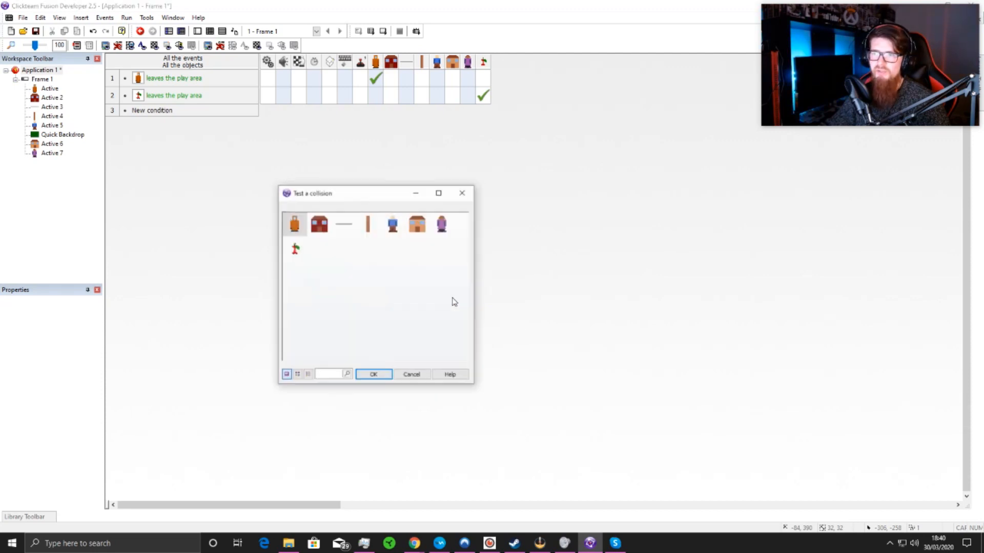
pyautogui.click(351, 226)
pyautogui.click(374, 375)
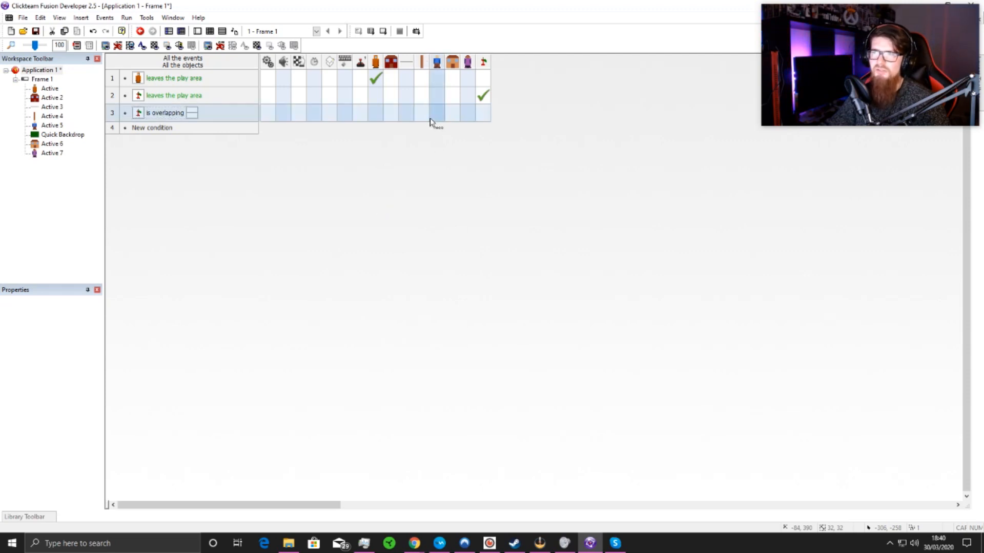
# Step: Add a direction action for Group.Neutral to the third event, calculated with the random range RRandom(0, 16)
pyautogui.click(482, 115)
pyautogui.moveTo(523, 152)
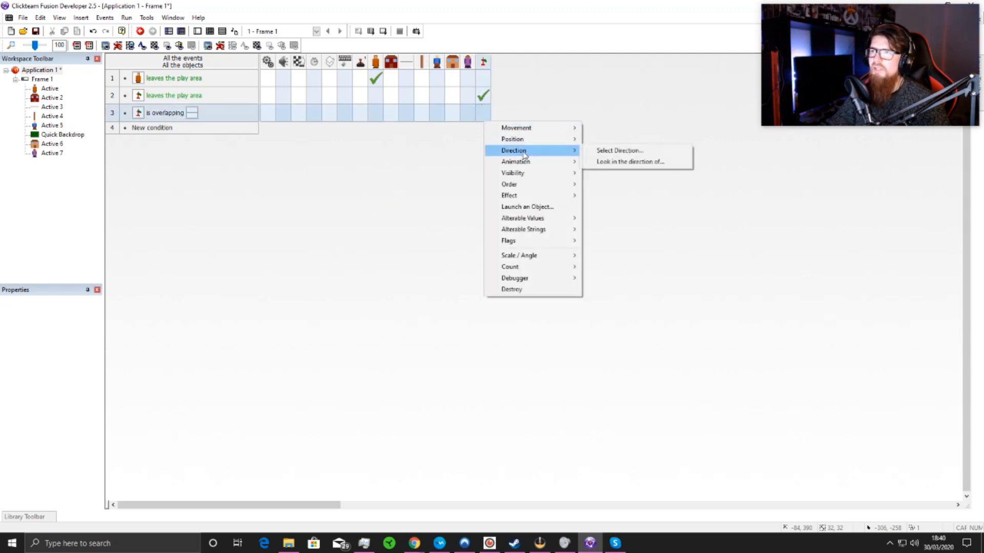
pyautogui.click(603, 151)
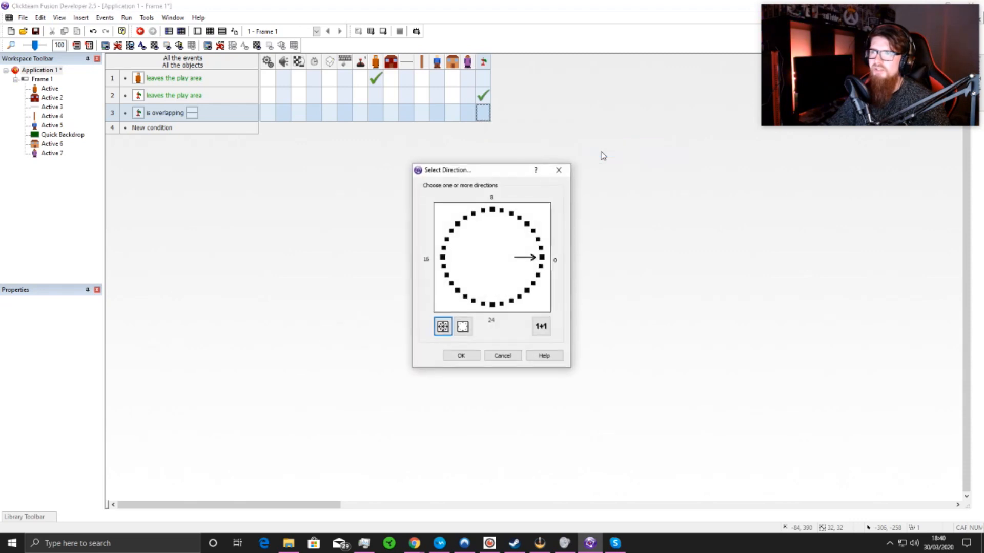
pyautogui.click(542, 328)
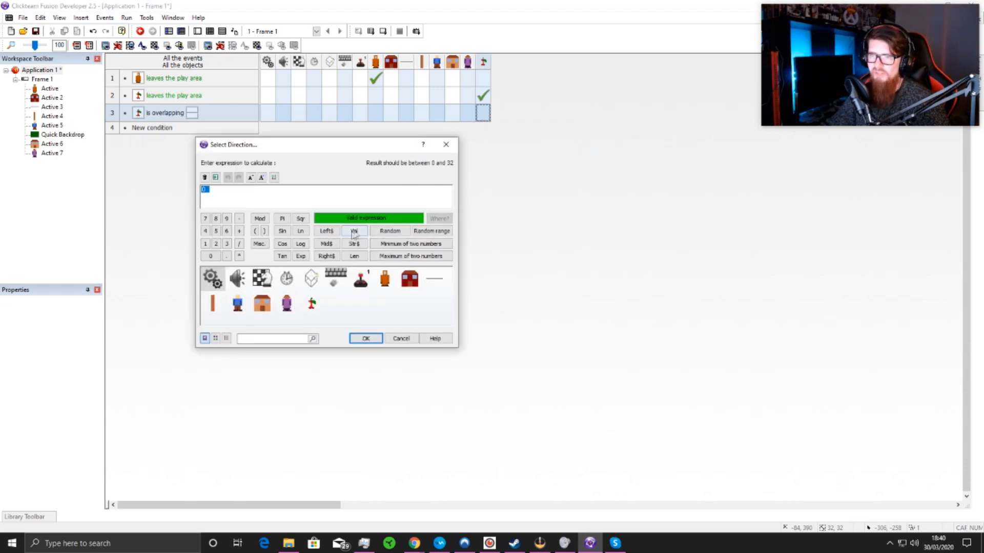
pyautogui.moveTo(315, 146); pyautogui.dragTo(348, 206)
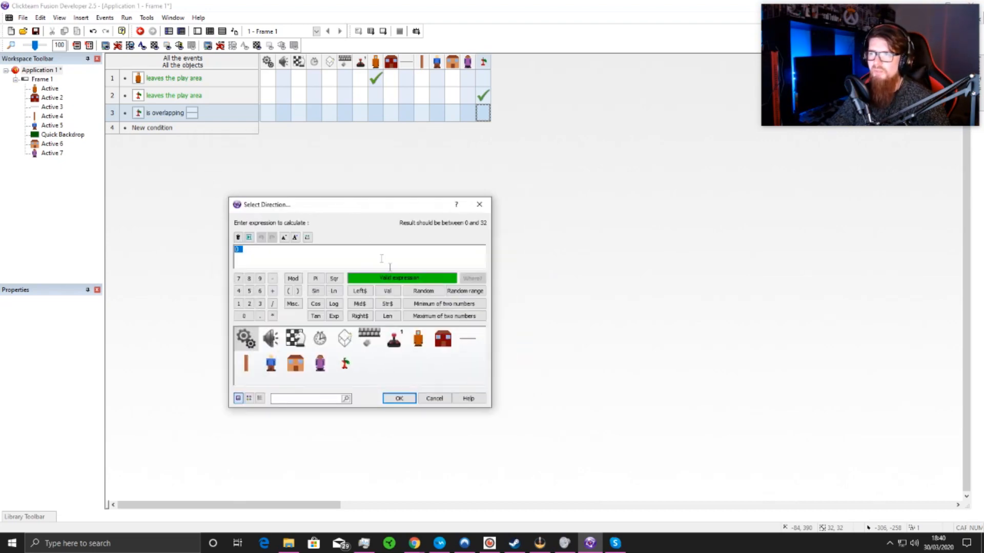
pyautogui.click(464, 291)
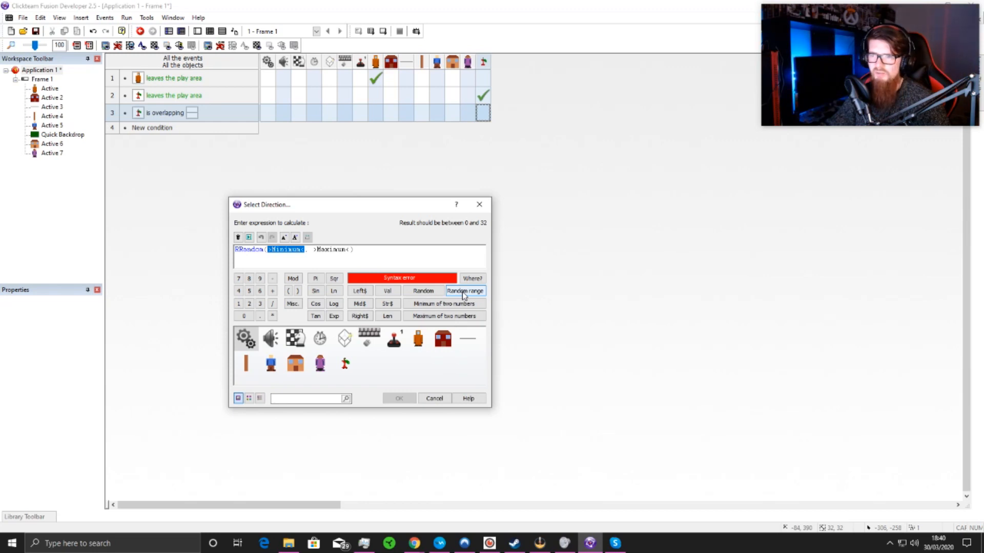
pyautogui.moveTo(369, 207); pyautogui.dragTo(380, 206)
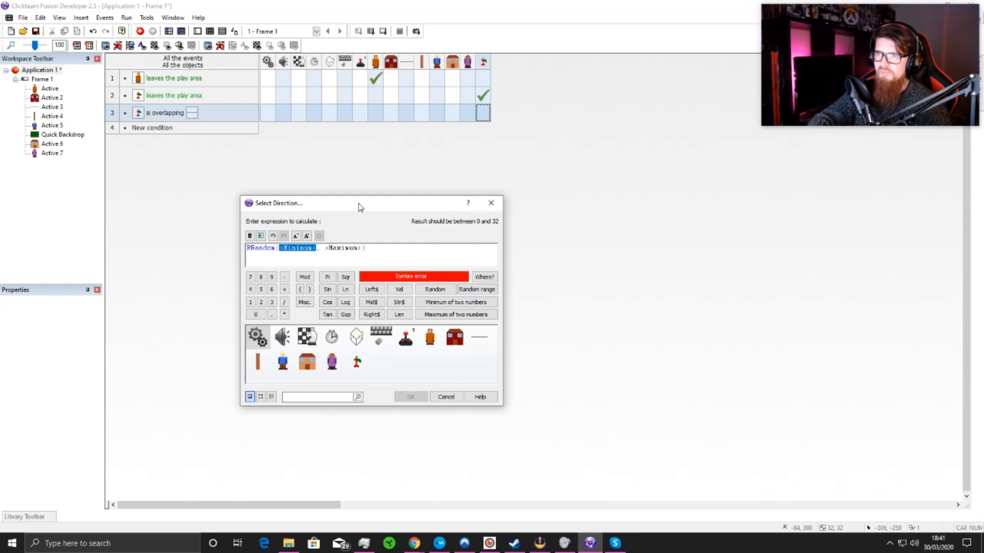
pyautogui.write('0')
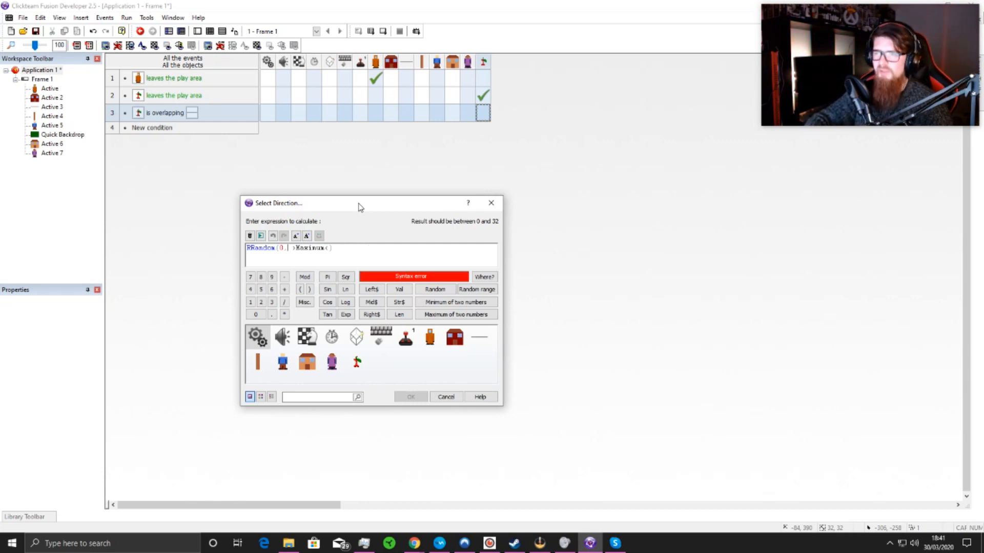
pyautogui.press('Right')
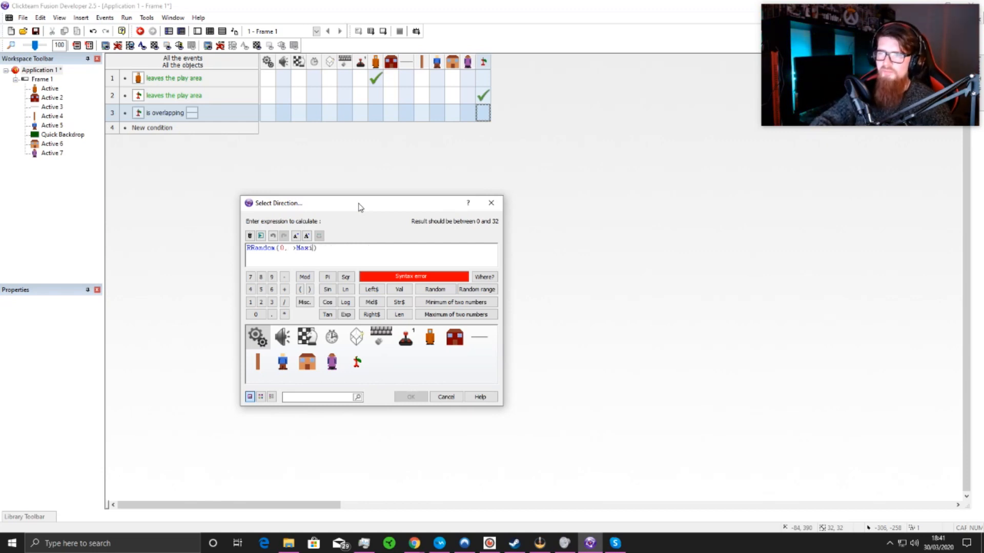
pyautogui.write('16')
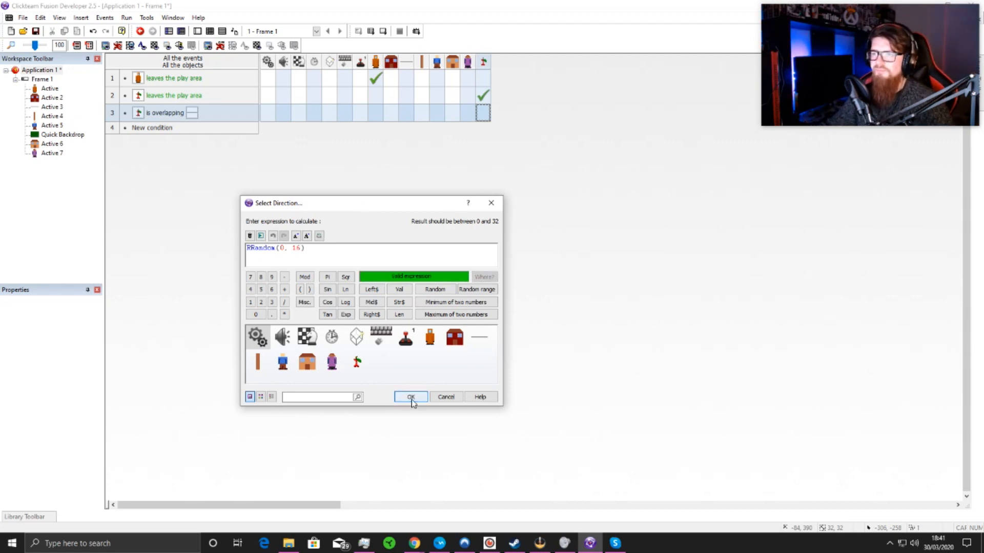
pyautogui.click(411, 398)
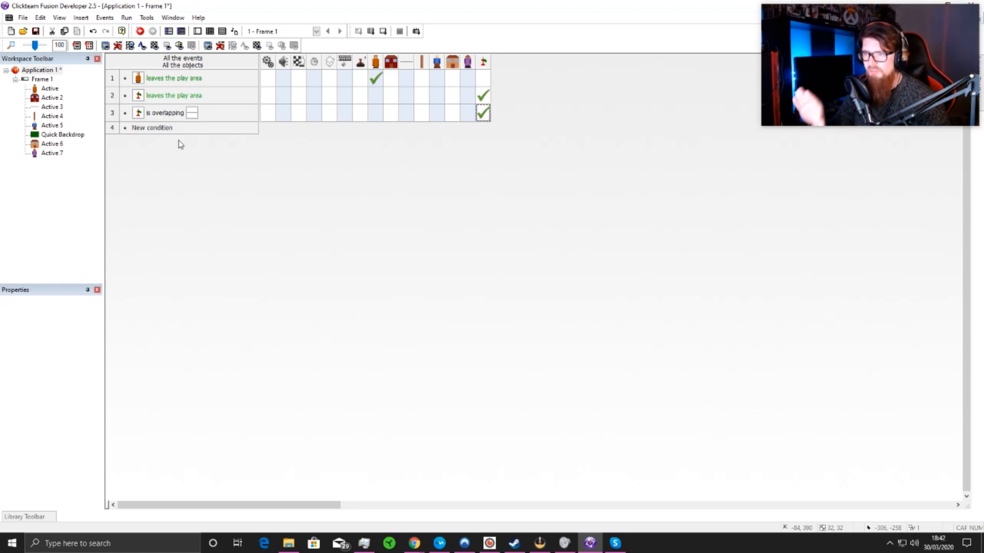
# Step: Add a fourth event condition testing whether Group.Neutral is overlapping the vertical brown bar Active 4
pyautogui.moveTo(171, 78); pyautogui.dragTo(173, 142)
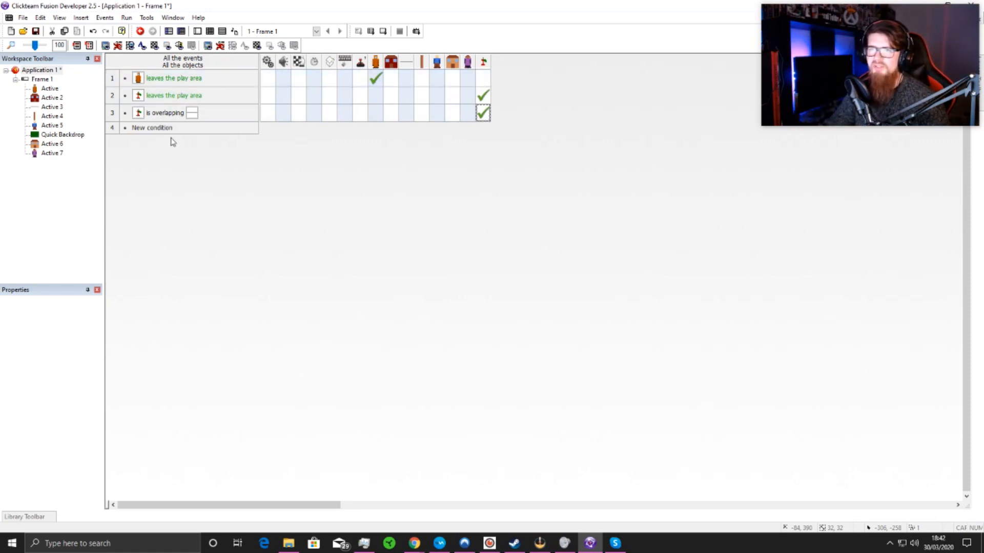
pyautogui.doubleClick(165, 130)
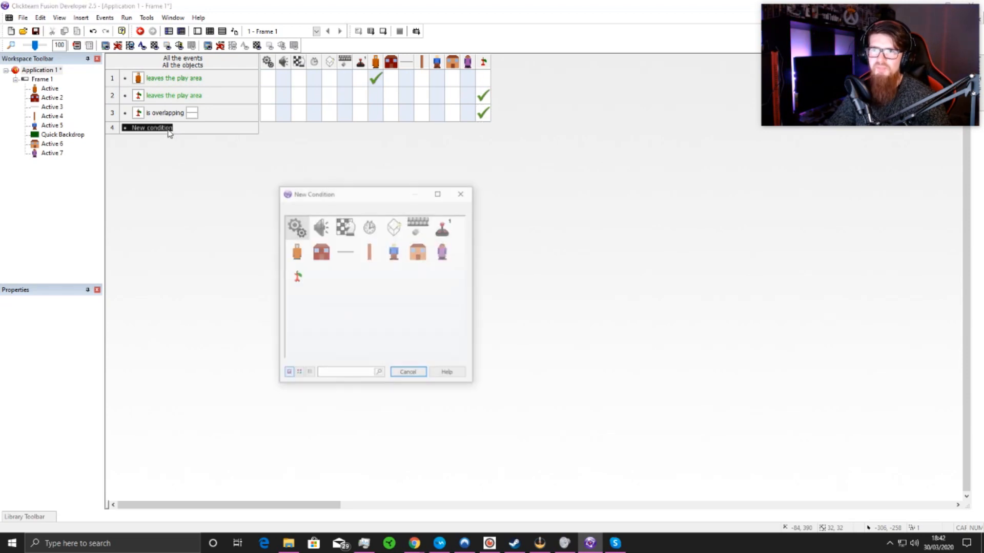
pyautogui.moveTo(352, 202); pyautogui.dragTo(509, 207)
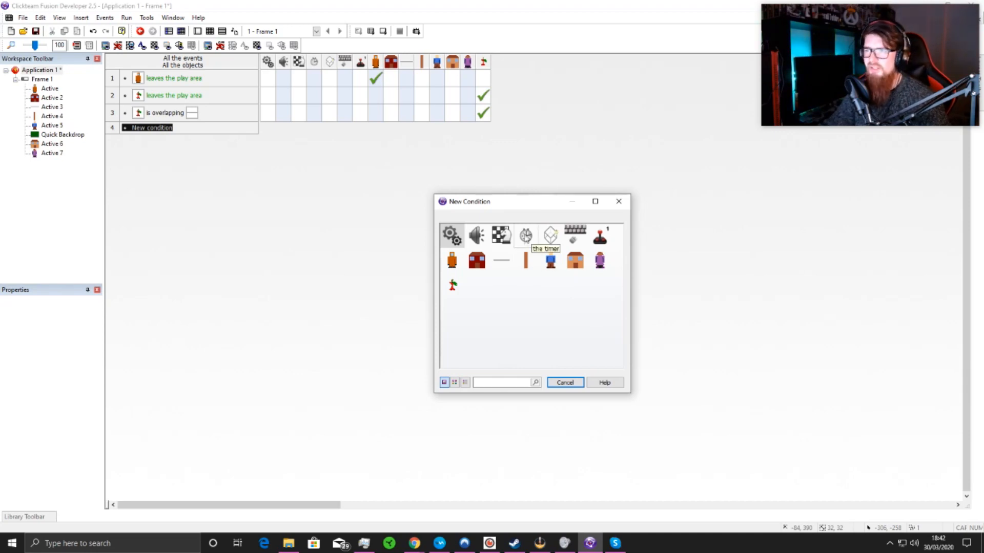
pyautogui.click(453, 285)
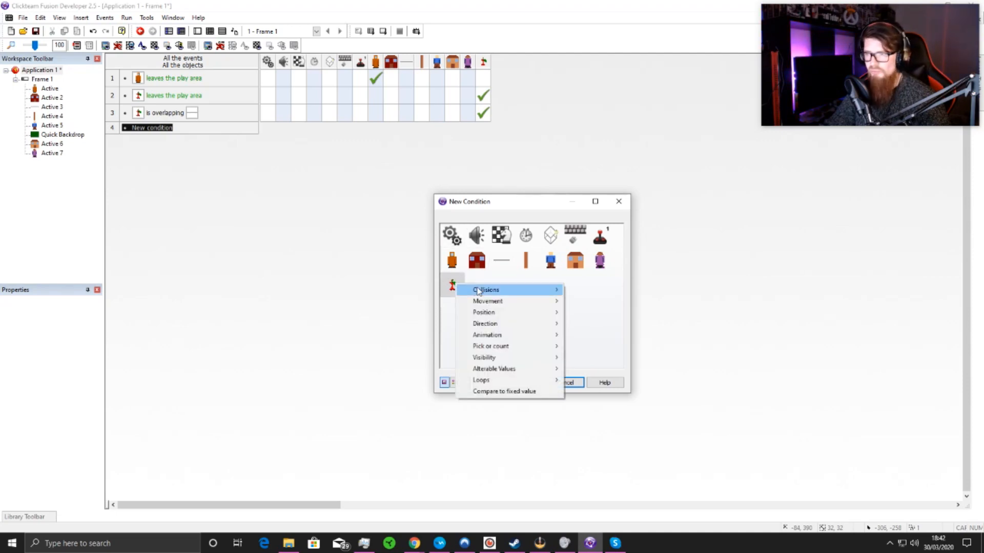
pyautogui.moveTo(482, 290)
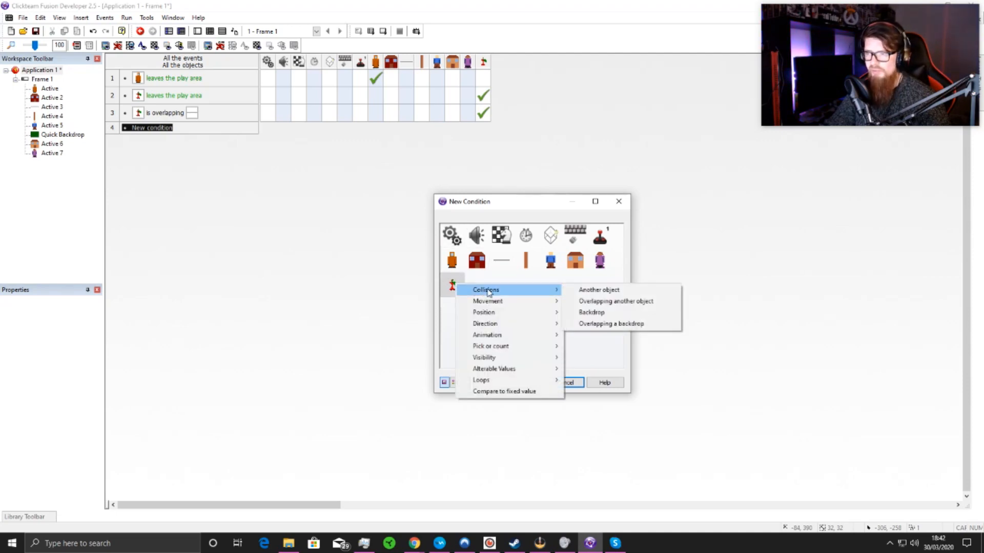
pyautogui.click(606, 302)
pyautogui.click(524, 233)
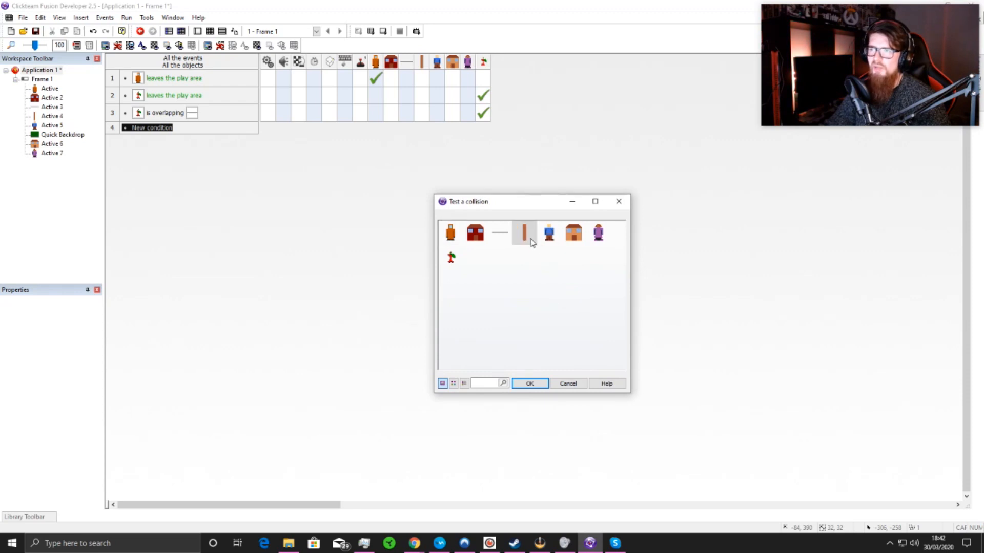
pyautogui.click(529, 384)
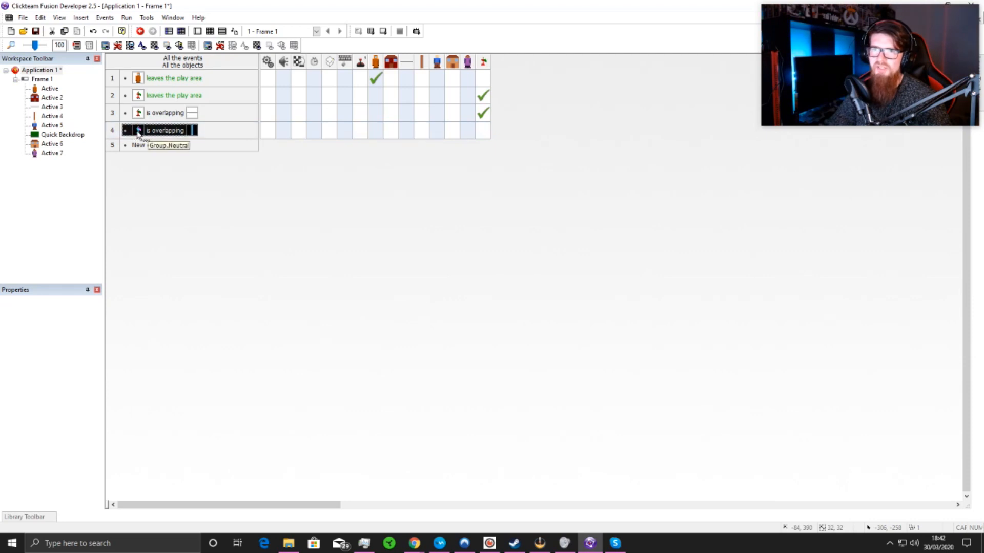
# Step: Start a direction action for Group.Neutral in the fourth event and open its calculated-direction expression
pyautogui.click(481, 135)
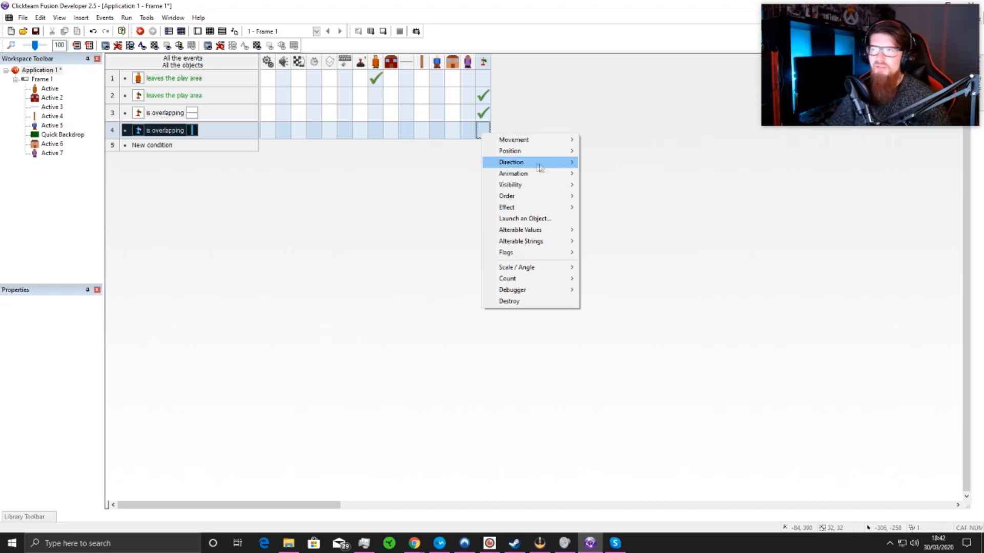
pyautogui.moveTo(518, 153)
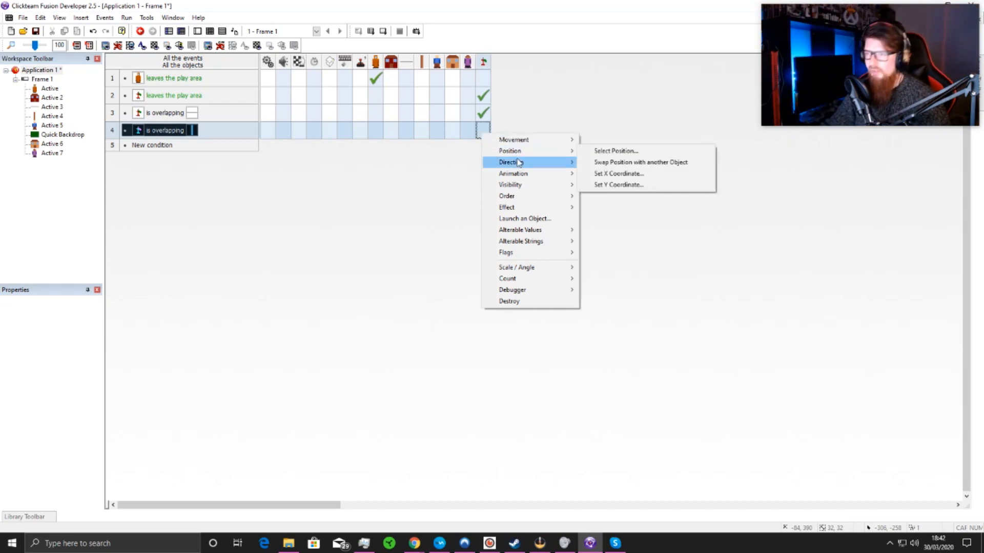
pyautogui.moveTo(563, 169)
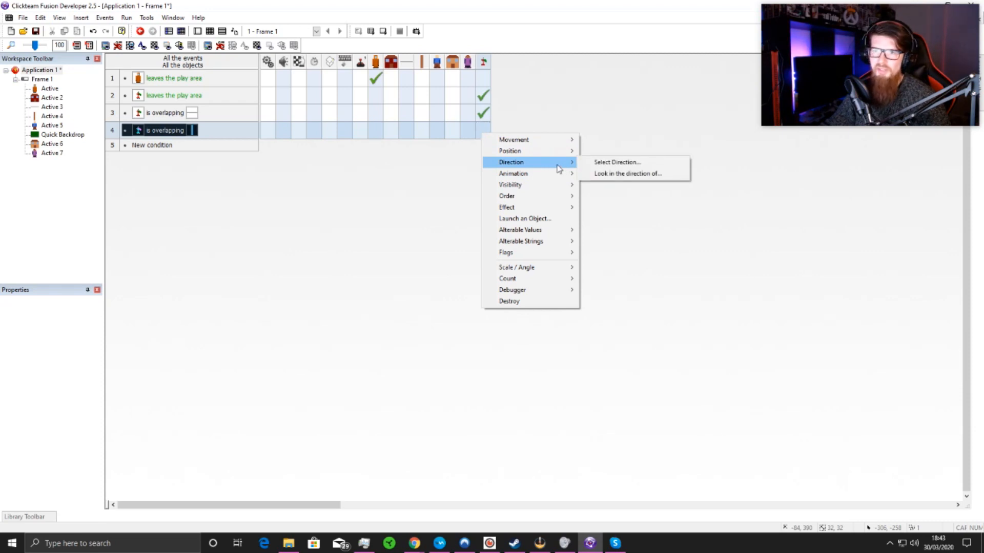
pyautogui.click(621, 162)
pyautogui.click(544, 328)
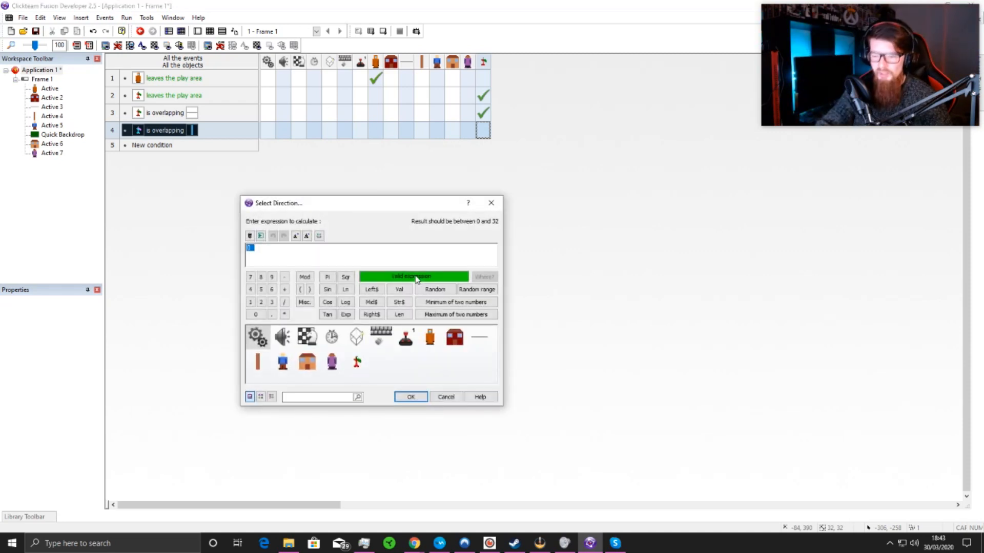
pyautogui.write('-')
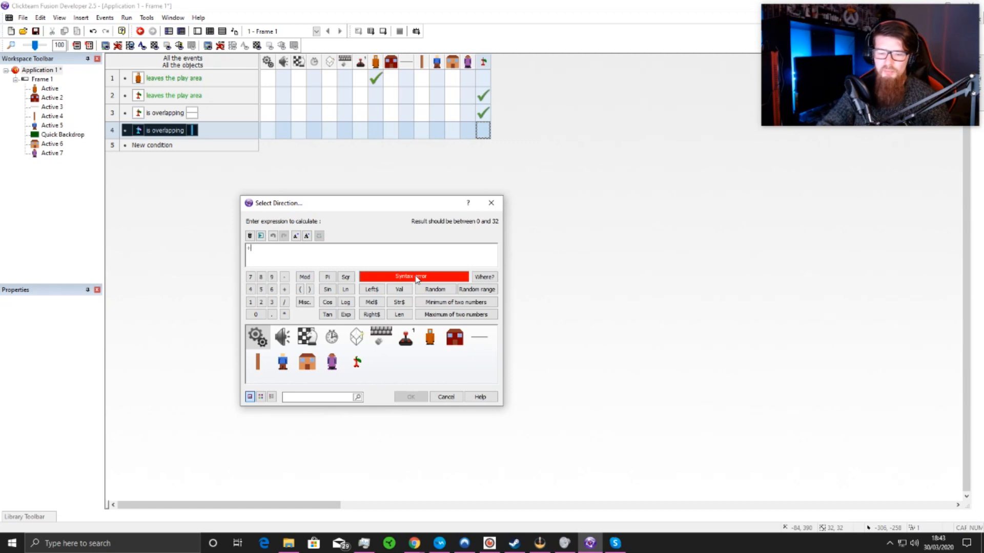
pyautogui.write('16')
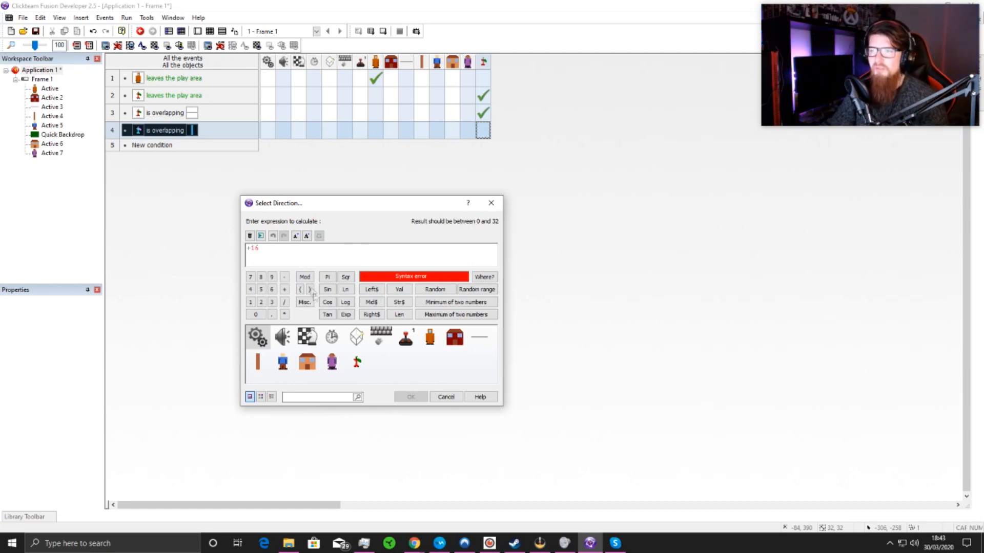
pyautogui.press('BackSpace')
pyautogui.press('BackSpace')
pyautogui.press('BackSpace')
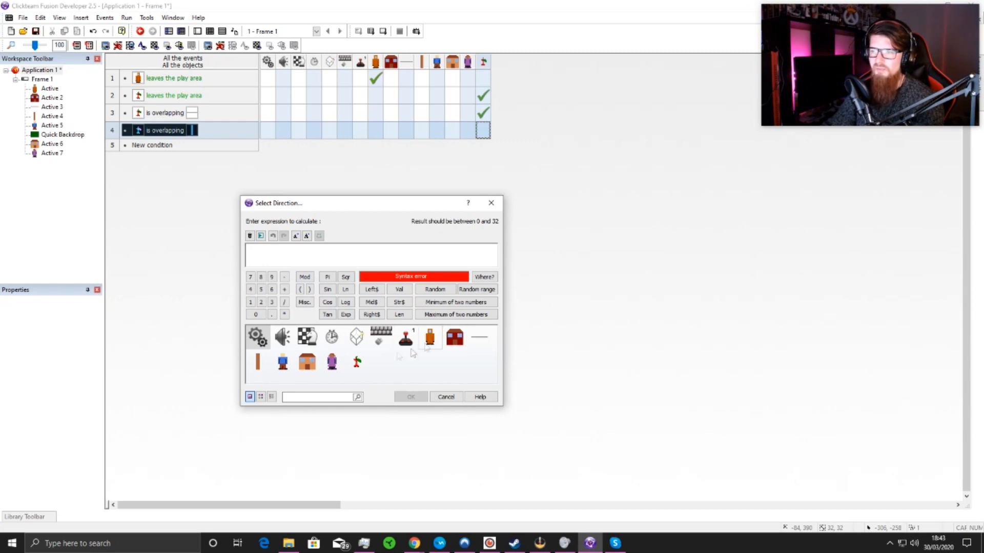
# Step: Set the fourth event's Group.Neutral direction to its current direction value plus 16, and start a new fifth event condition
pyautogui.click(358, 363)
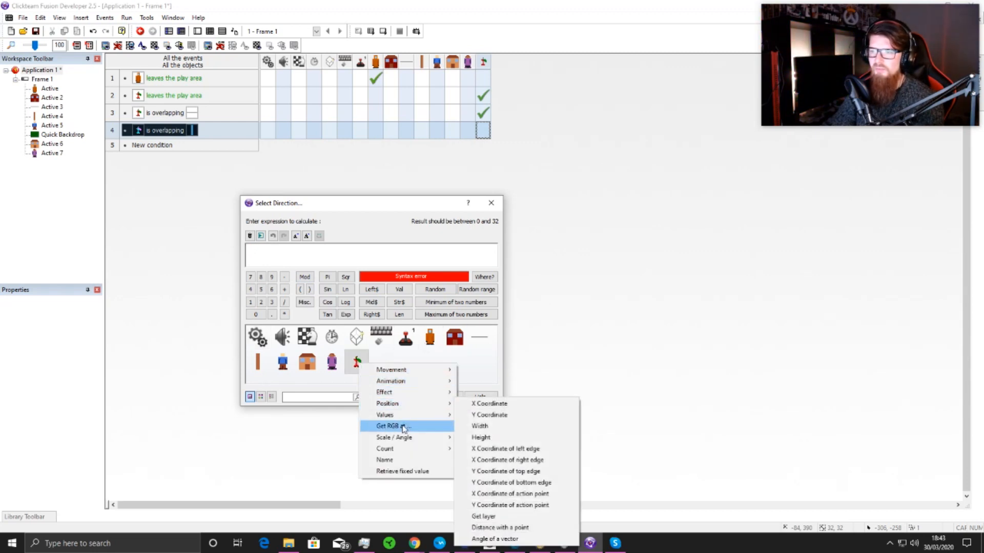
pyautogui.moveTo(404, 381)
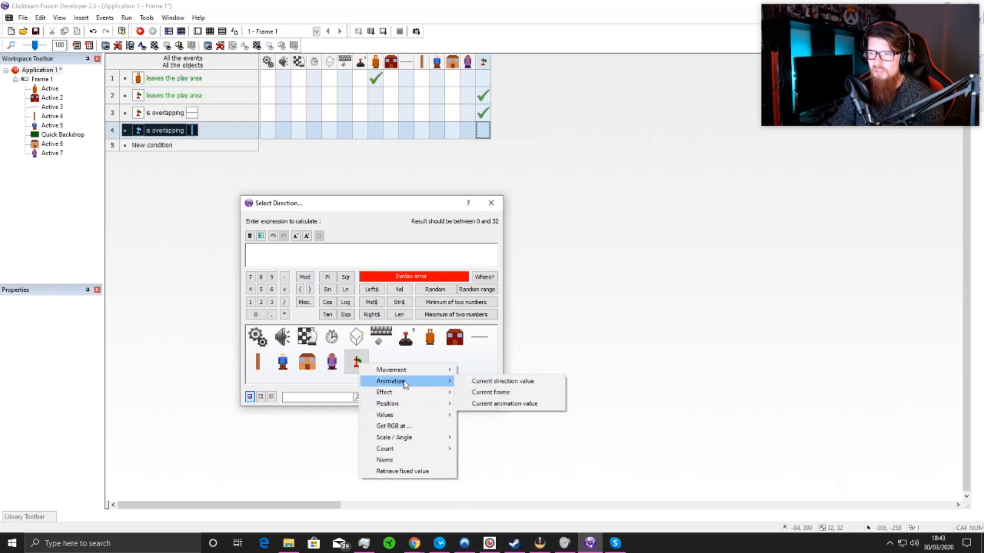
pyautogui.click(475, 382)
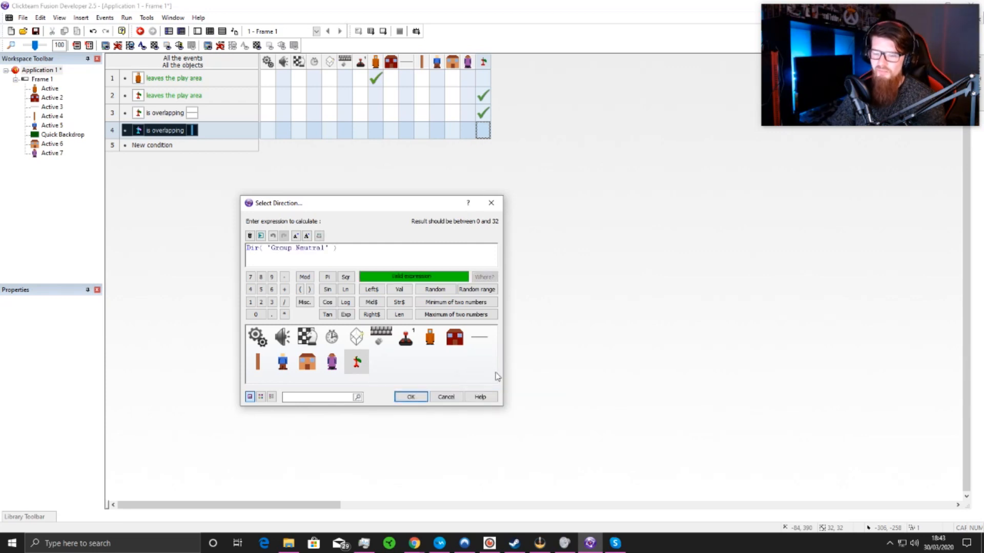
pyautogui.write('+')
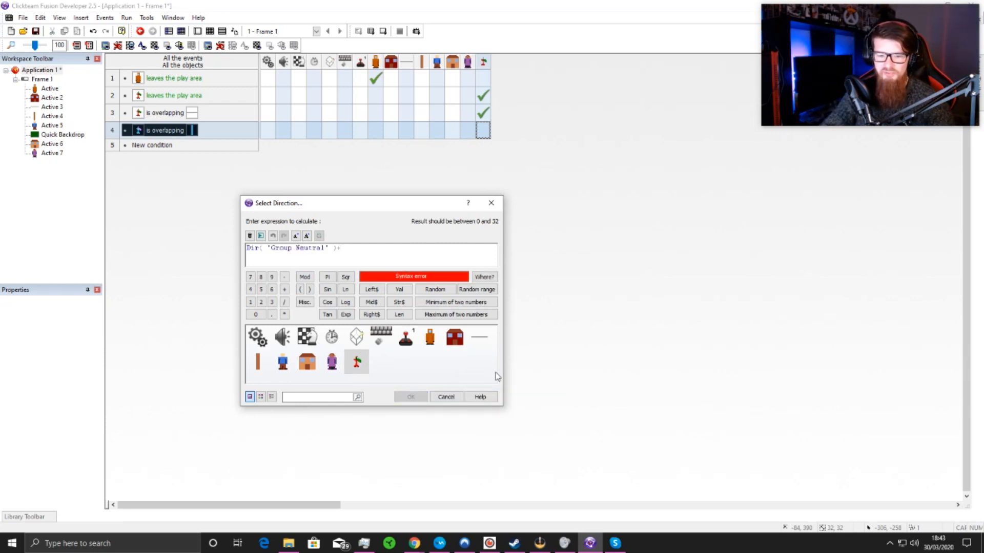
pyautogui.write('16')
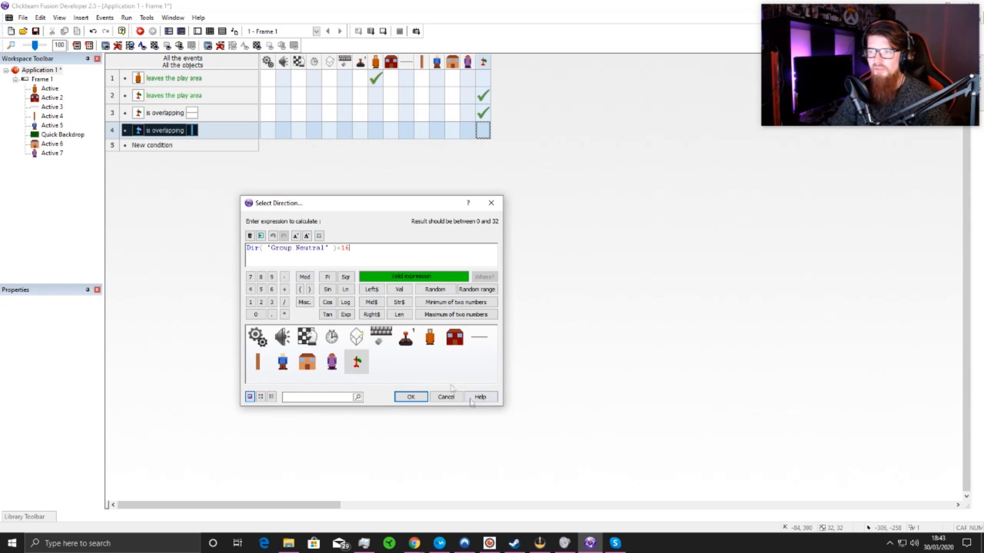
pyautogui.click(410, 397)
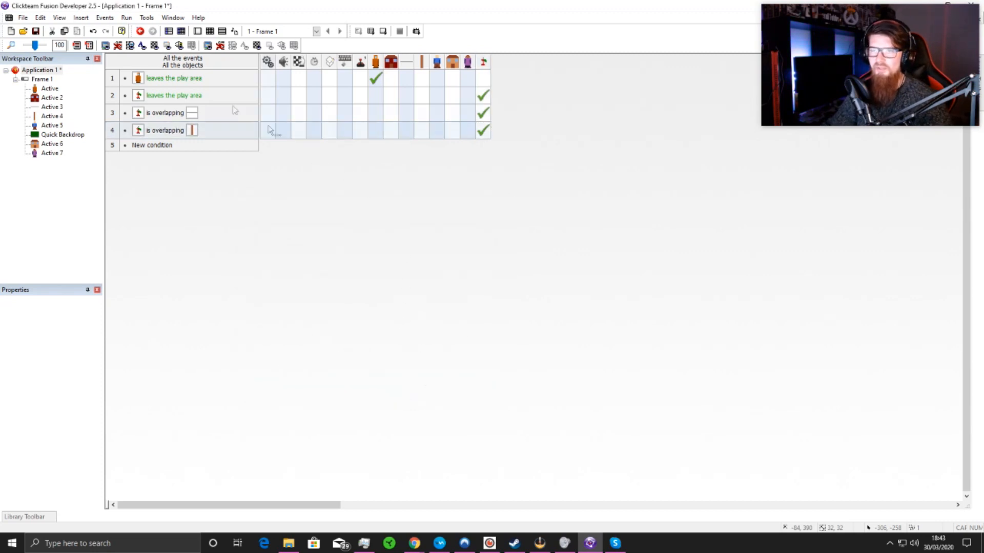
pyautogui.doubleClick(157, 147)
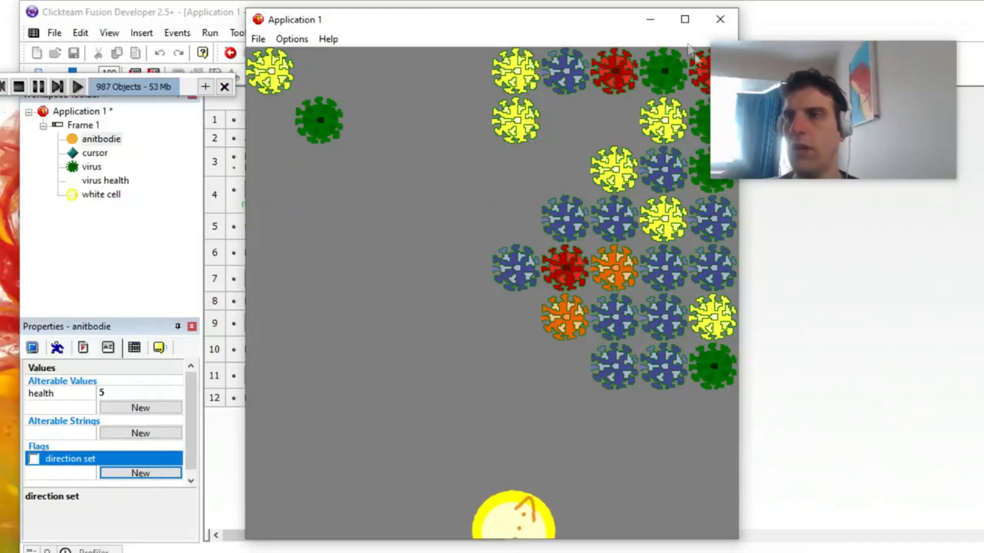
# Step: Close the running antibody shooter game and set the anitbodie object's health value to 4
pyautogui.click(720, 19)
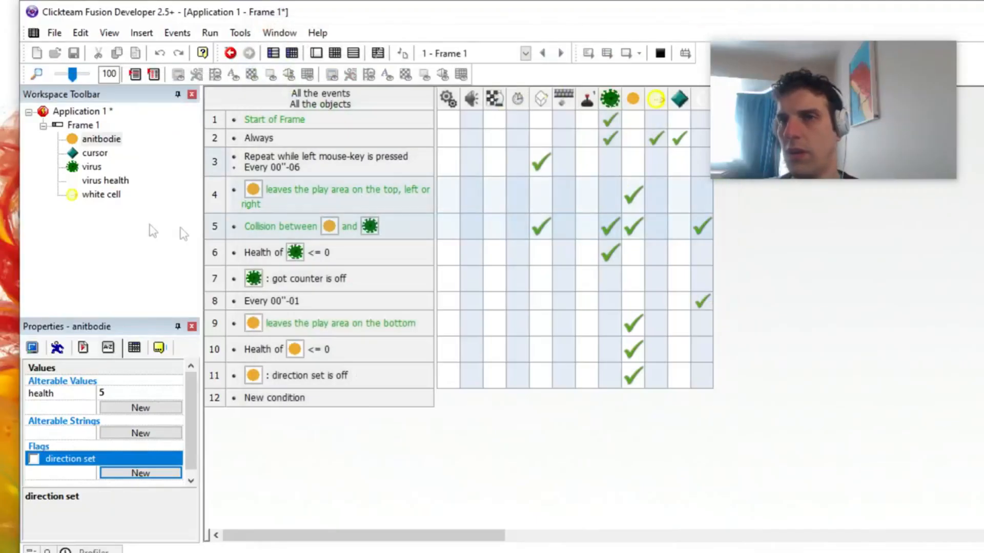
pyautogui.click(101, 141)
pyautogui.click(106, 393)
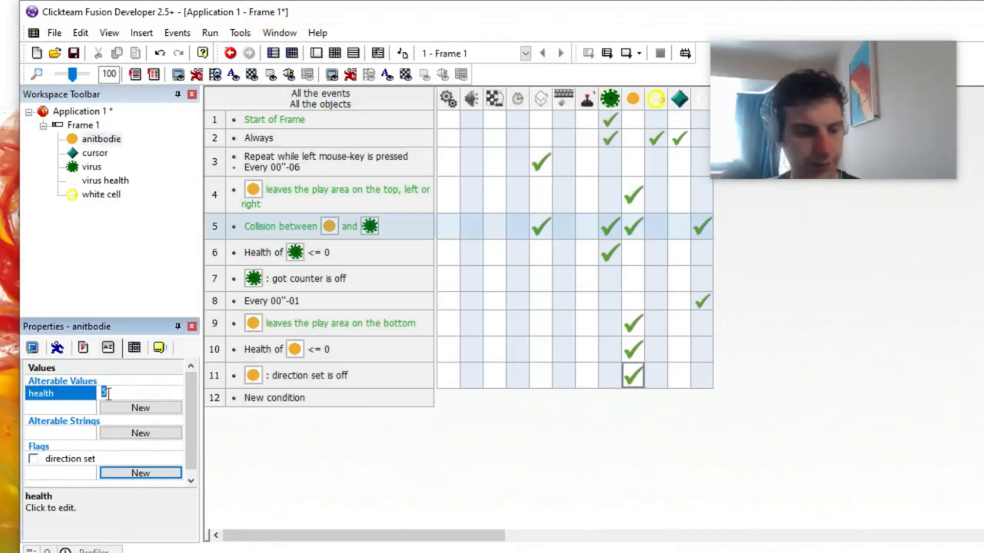
pyautogui.write('4')
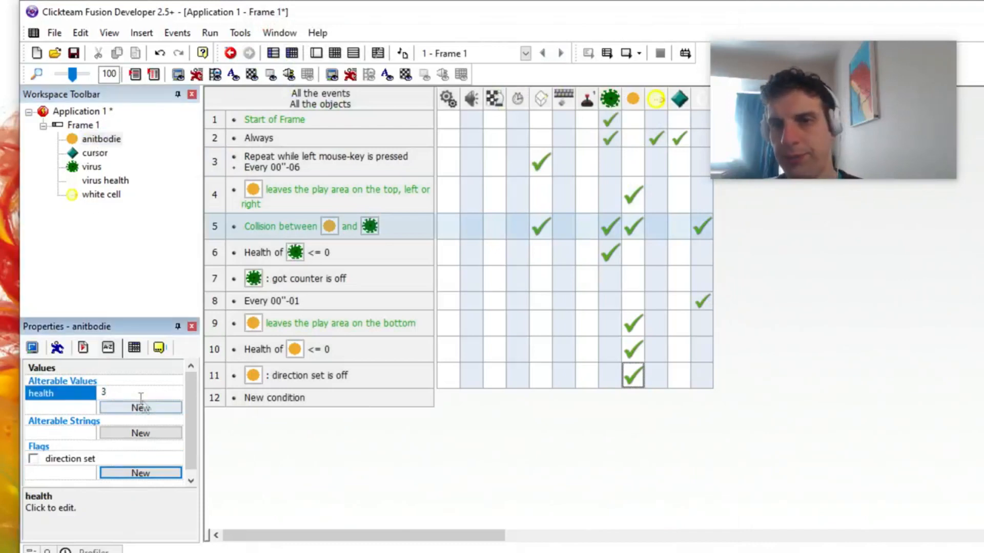
pyautogui.click(279, 439)
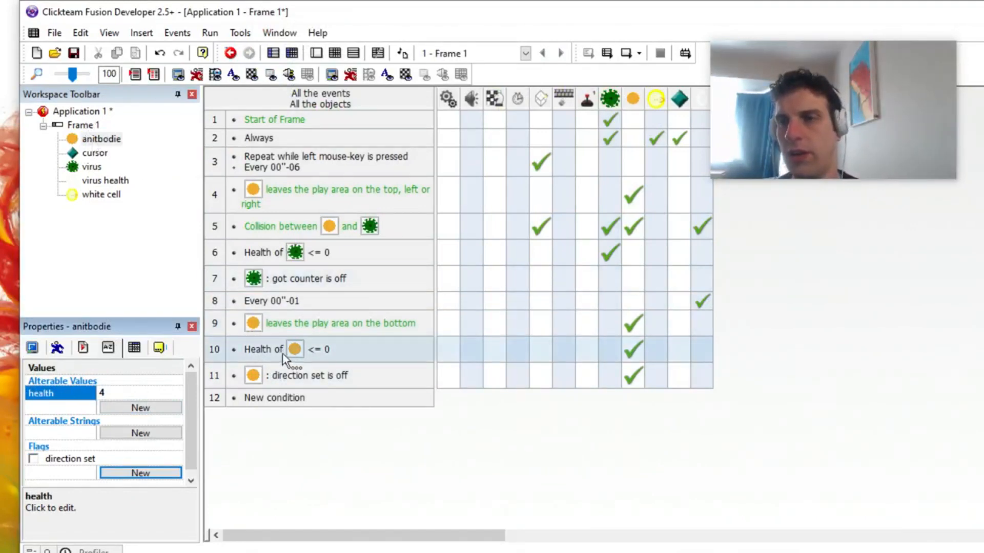
# Step: Open the layout of Frame 1 in the frame editor with the white cell in view
pyautogui.click(75, 128)
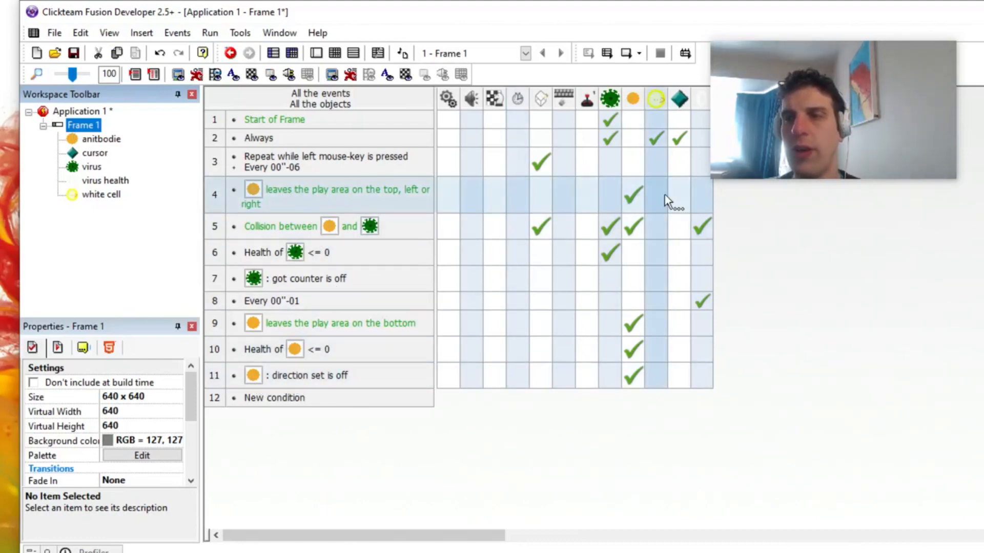
pyautogui.moveTo(643, 195)
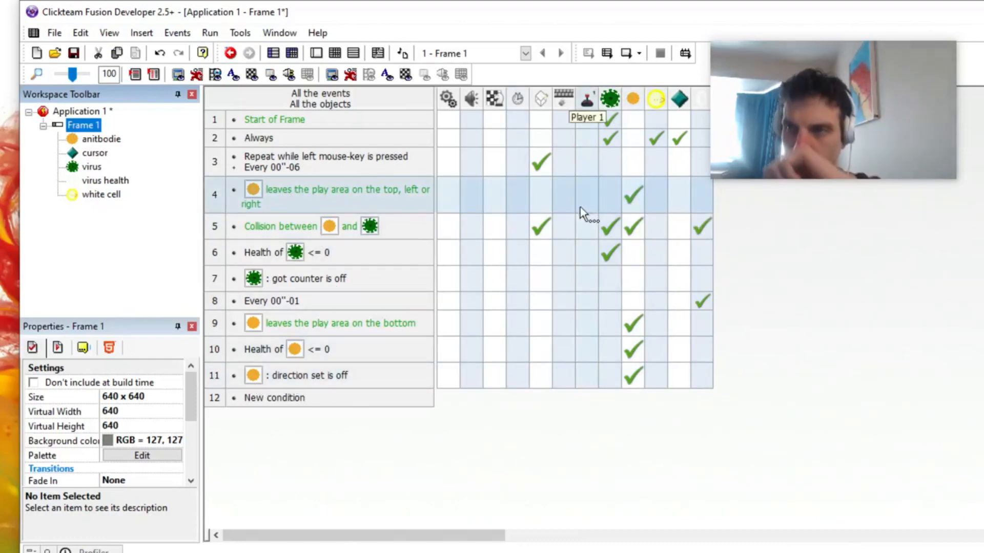
pyautogui.moveTo(531, 164)
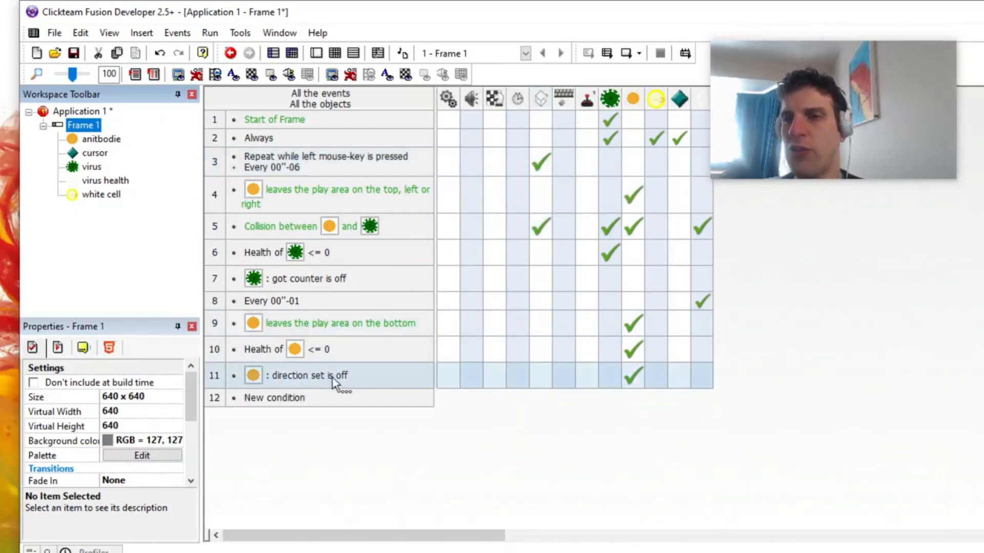
pyautogui.moveTo(625, 377)
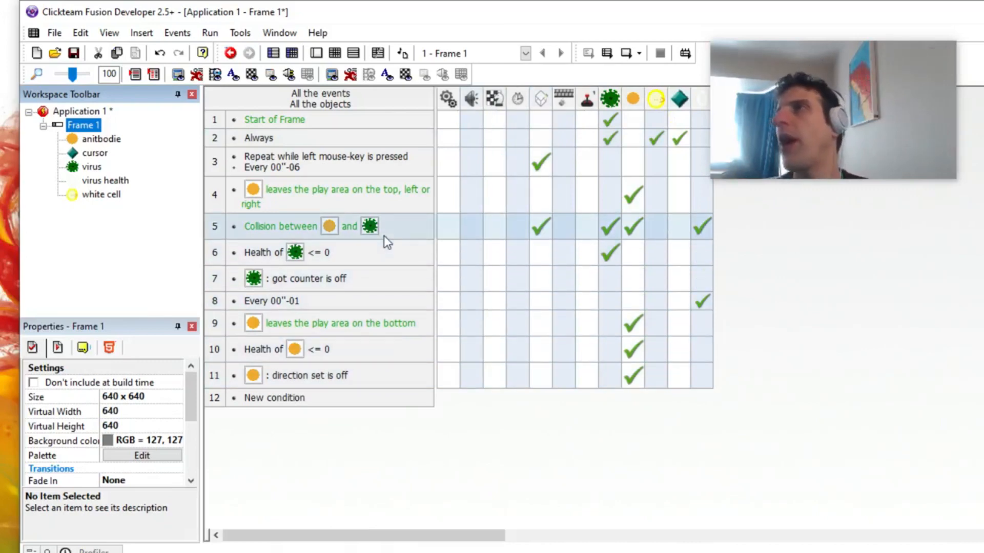
pyautogui.doubleClick(90, 128)
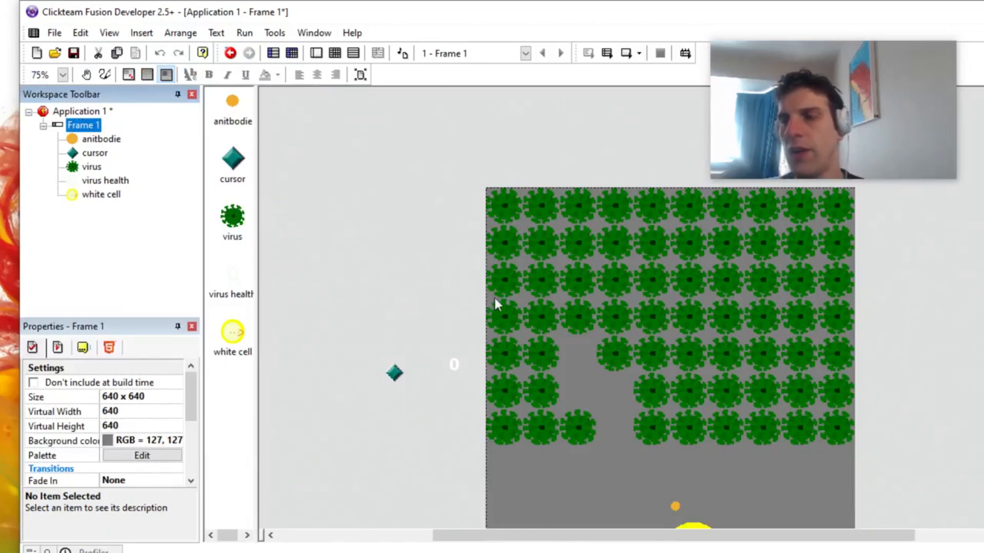
pyautogui.scroll(-1, 495, 302)
pyautogui.scroll(-1, 449, 306)
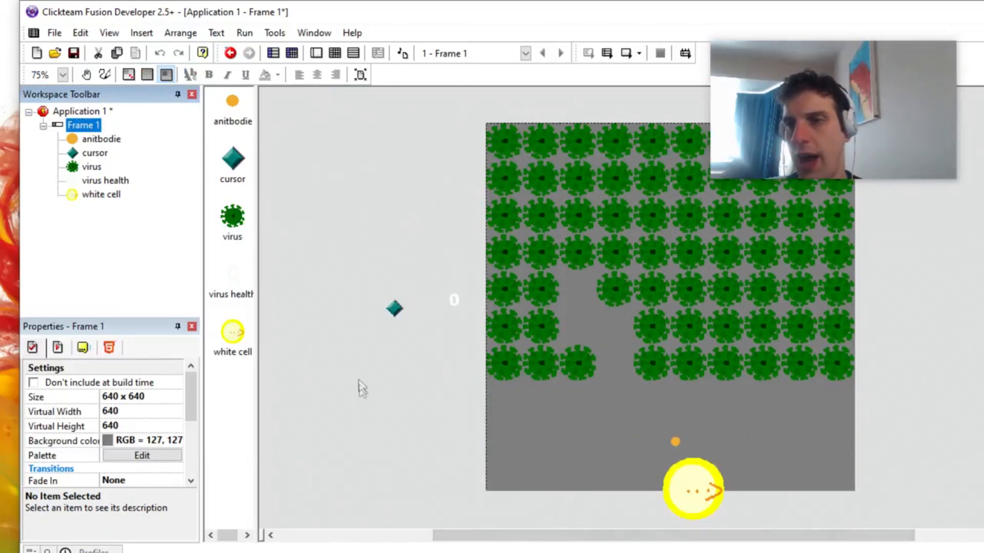
# Step: Insert a Counter object from the Data category outside the play area, below the cursor object
pyautogui.doubleClick(378, 382)
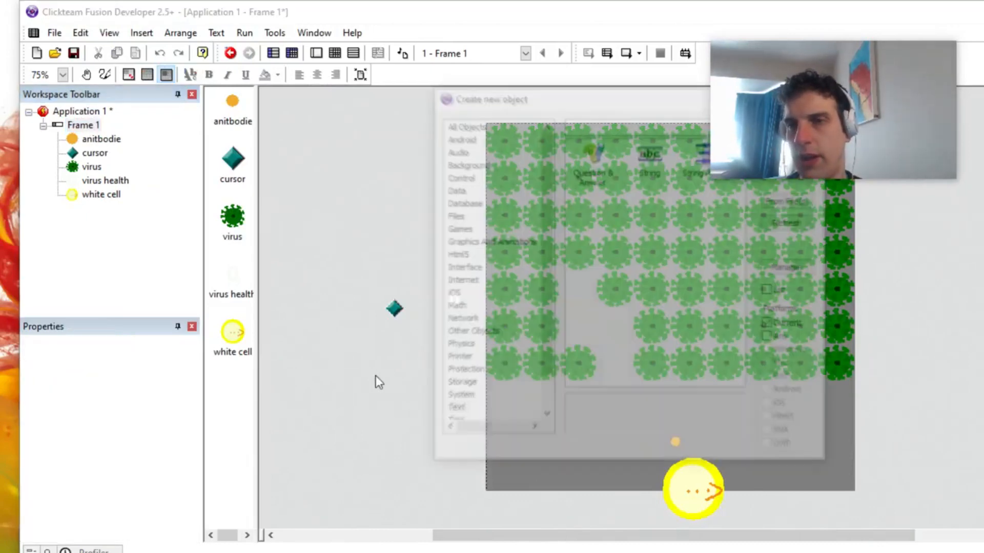
pyautogui.click(454, 190)
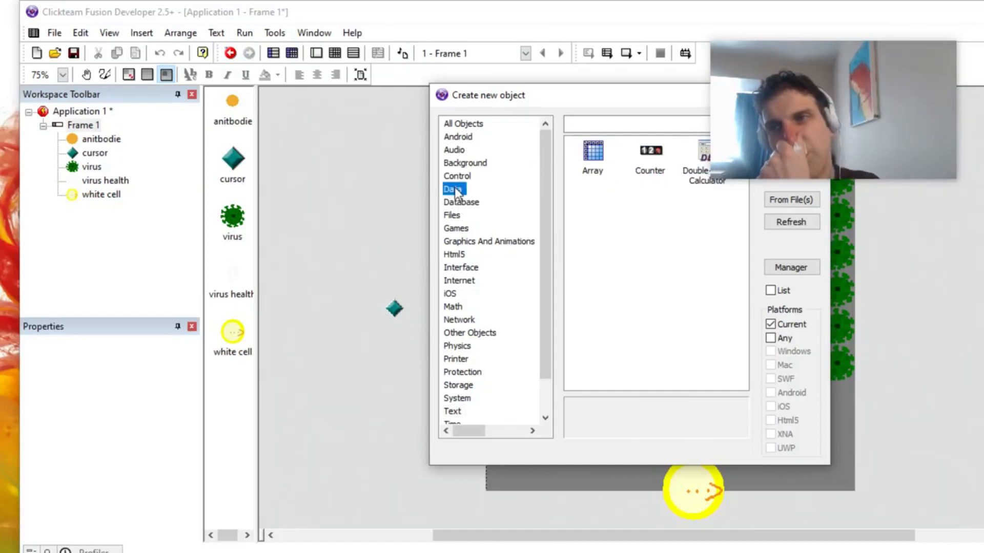
pyautogui.doubleClick(644, 165)
pyautogui.click(454, 300)
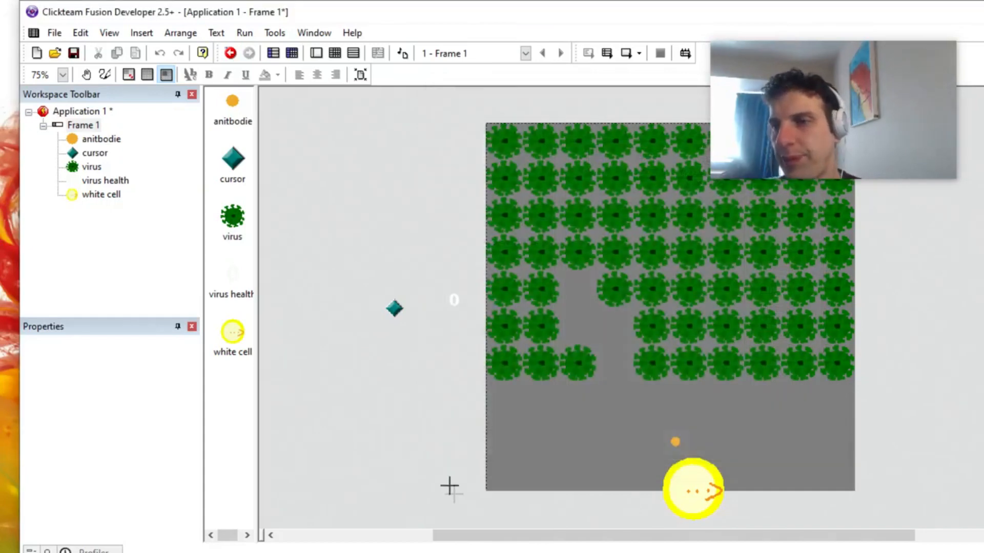
pyautogui.click(431, 414)
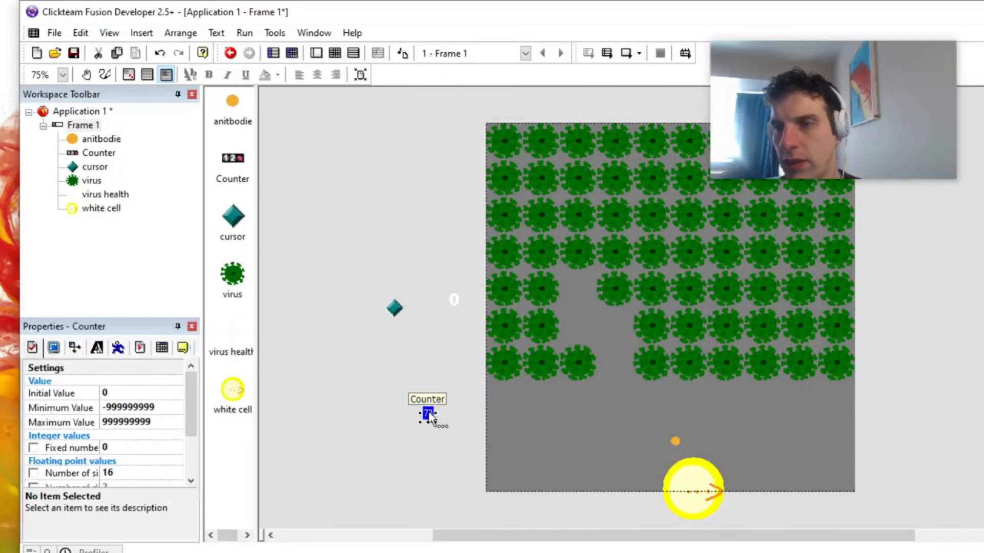
# Step: Import the Tahoma Bold 22 font in black for the counter's digits
pyautogui.doubleClick(428, 415)
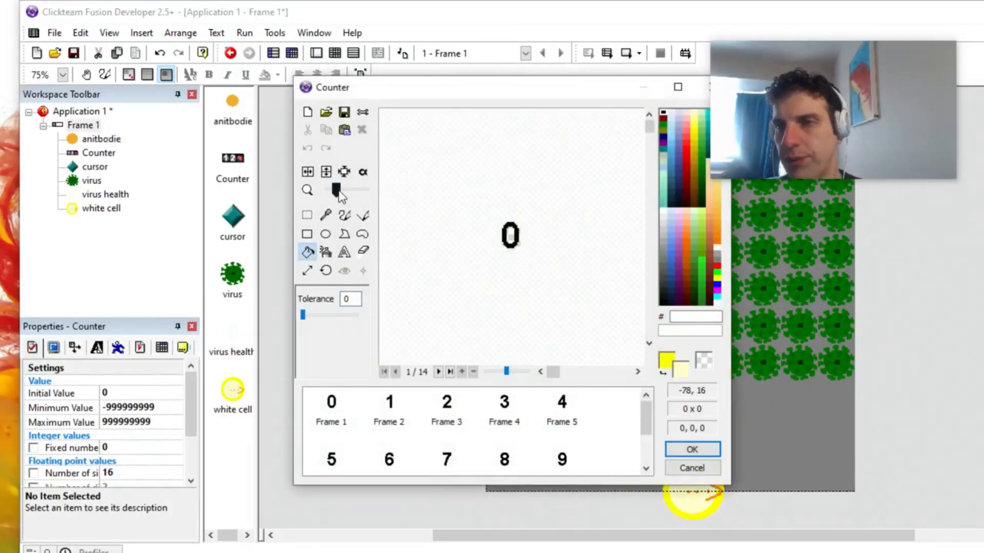
pyautogui.click(345, 252)
pyautogui.click(662, 114)
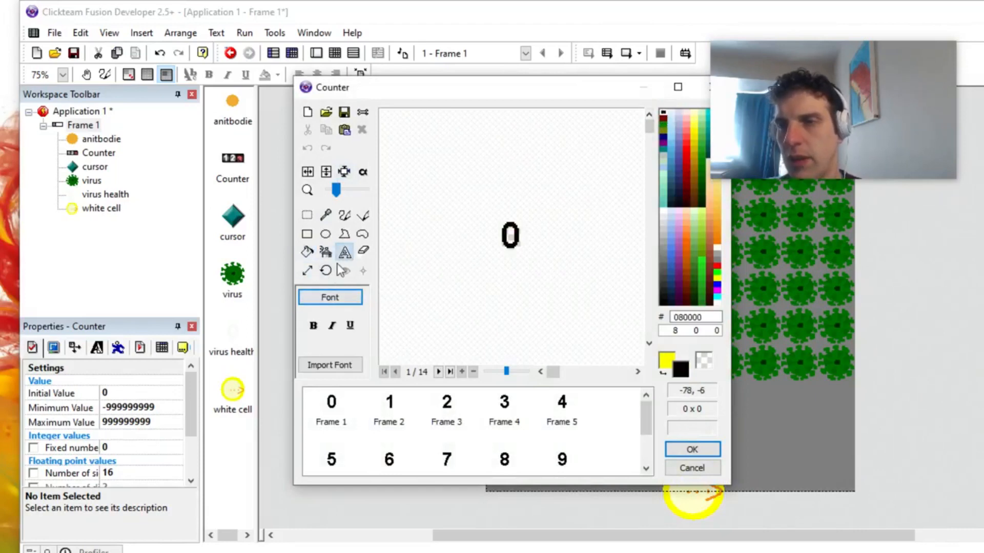
pyautogui.click(342, 299)
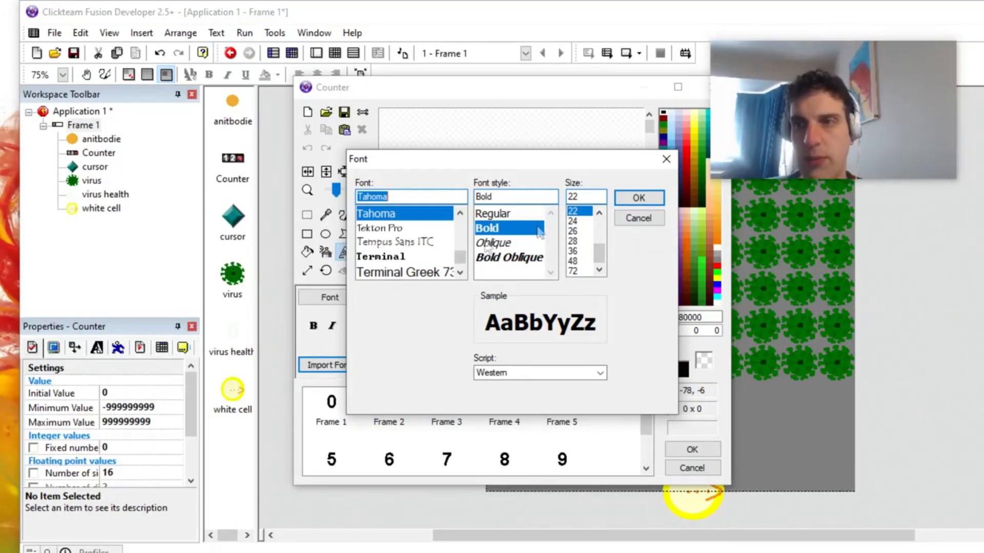
pyautogui.click(638, 198)
pyautogui.click(691, 450)
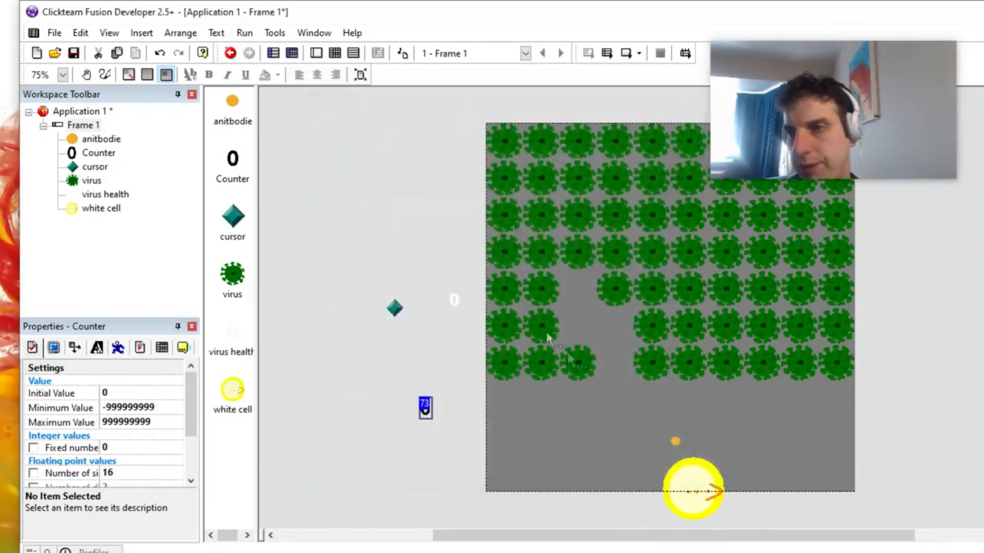
# Step: Move the counter onto the white cell and set its initial value to 100
pyautogui.moveTo(460, 426); pyautogui.dragTo(694, 469)
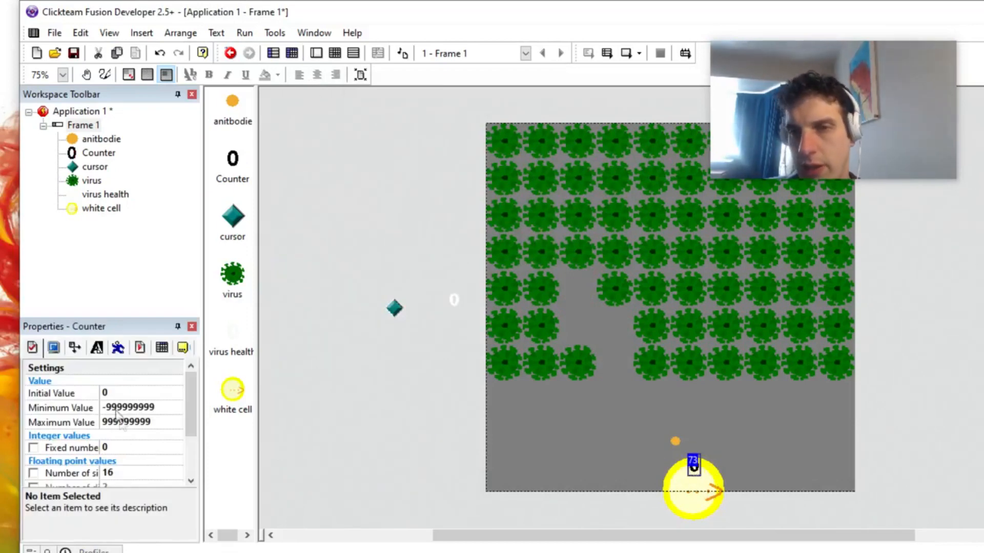
pyautogui.click(117, 393)
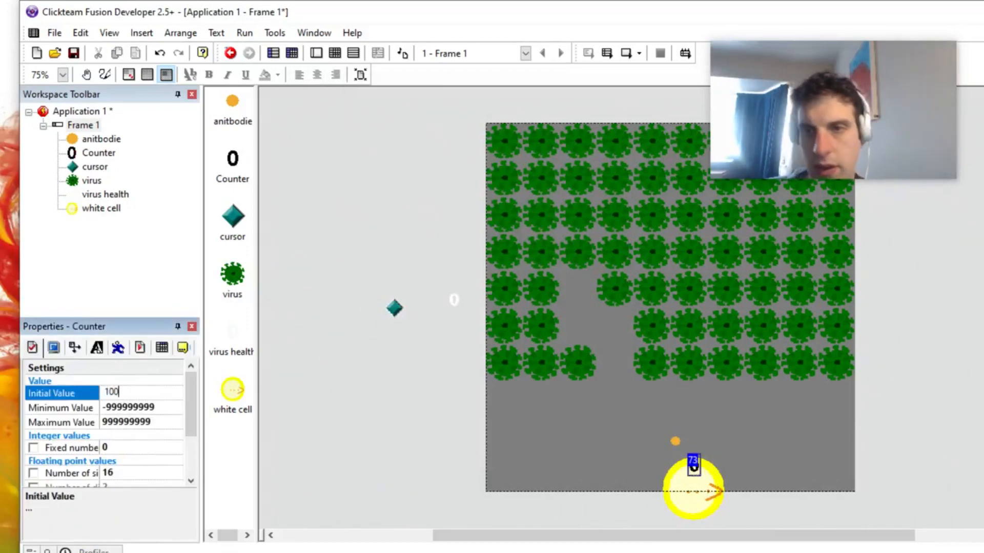
pyautogui.press('Return')
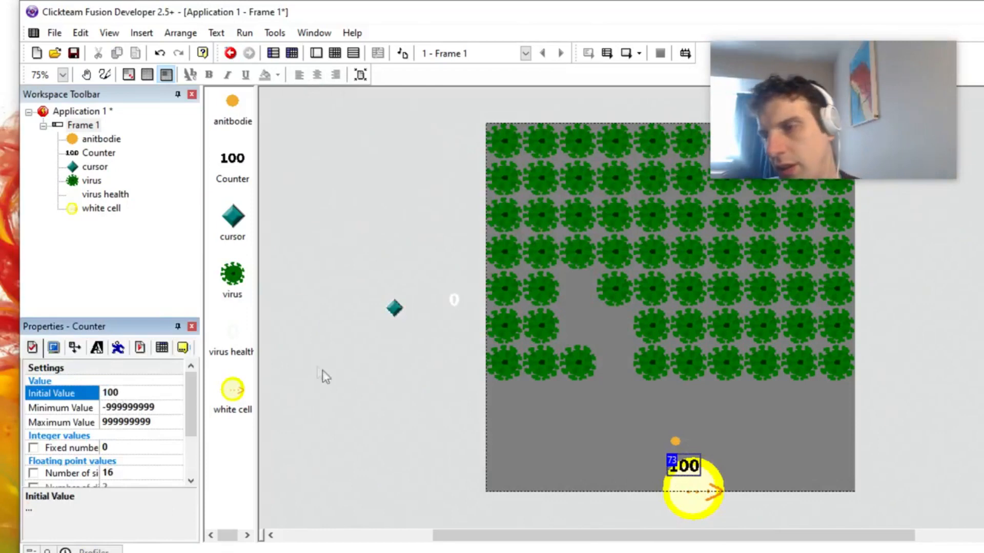
# Step: Nudge the counter right and down in small increments to centre it in the upper part of the white cell
pyautogui.click(684, 471)
pyautogui.press('Right')
pyautogui.press('Right')
pyautogui.press('Down')
pyautogui.press('Down')
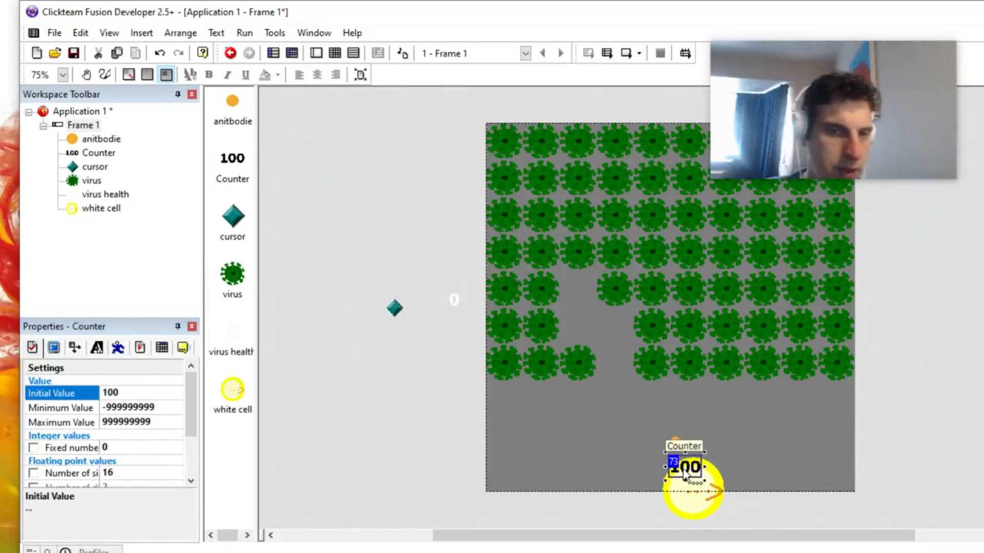
pyautogui.press('Right')
pyautogui.press('Right')
pyautogui.press('Right')
pyautogui.press('Right')
pyautogui.press('Right')
pyautogui.press('Right')
pyautogui.press('Right')
pyautogui.press('Right')
pyautogui.press('Right')
pyautogui.press('Down')
pyautogui.press('Down')
pyautogui.press('Down')
pyautogui.press('Down')
pyautogui.press('Down')
pyautogui.press('Down')
pyautogui.press('Down')
pyautogui.press('Down')
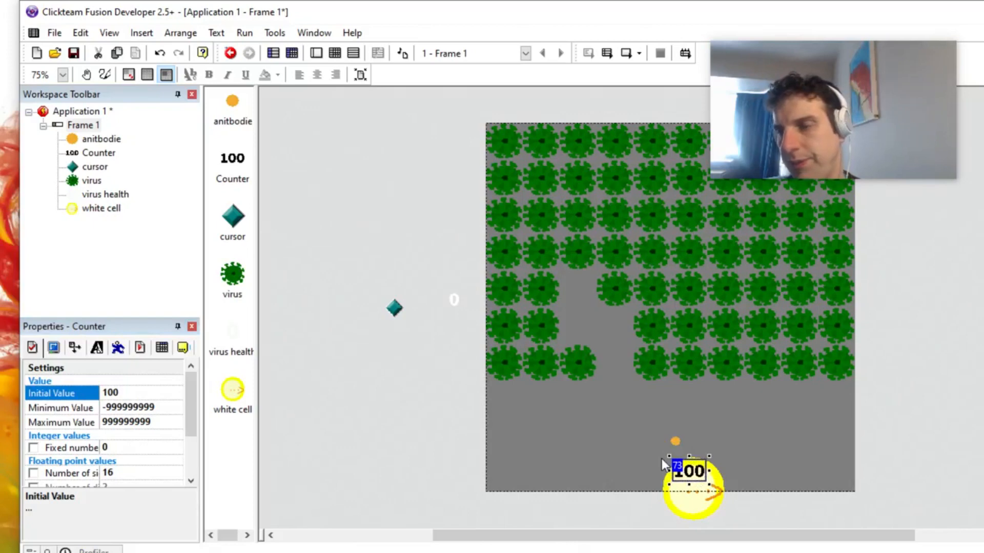
pyautogui.press('Down')
pyautogui.press('Down')
pyautogui.press('Down')
pyautogui.press('Down')
pyautogui.press('Down')
pyautogui.press('Down')
pyautogui.press('Down')
pyautogui.press('Down')
pyautogui.press('Down')
pyautogui.press('Down')
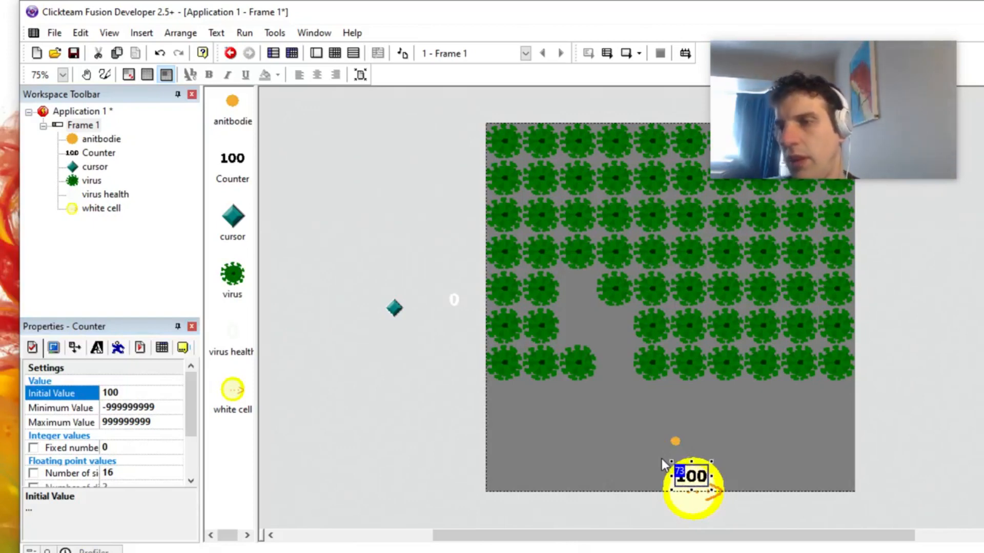
# Step: Run the application to test the counter over the white cell, and select the counter again in the frame
pyautogui.press('F8')
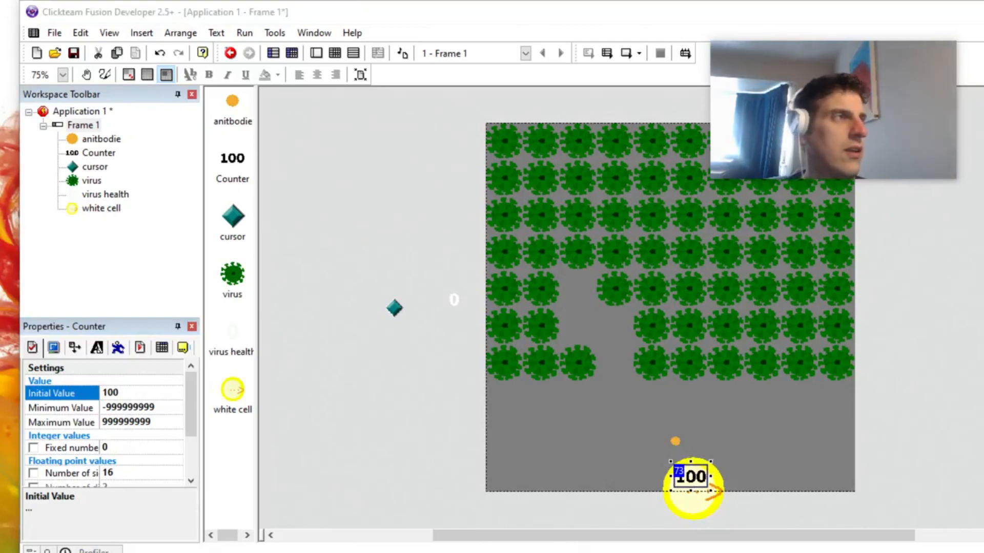
pyautogui.click(365, 413)
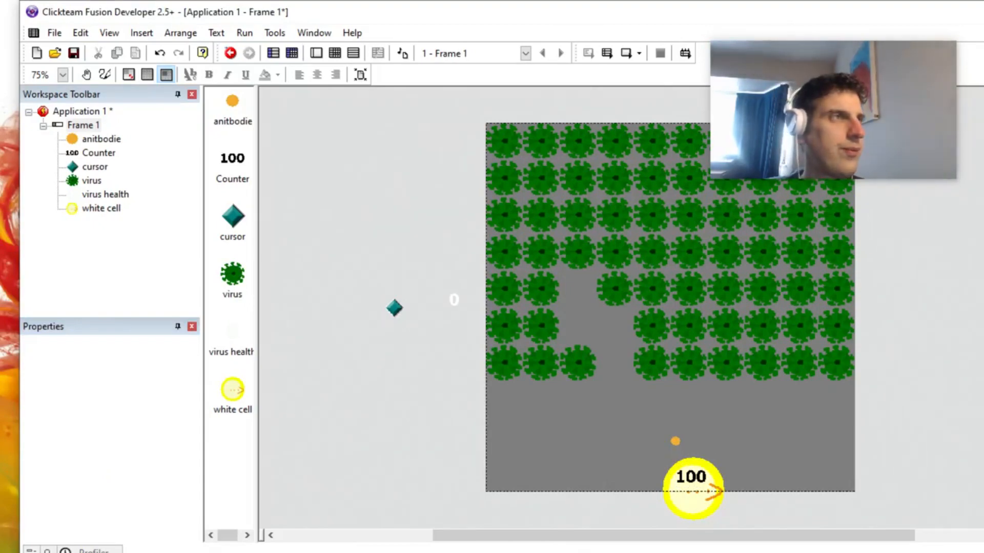
pyautogui.press('F8')
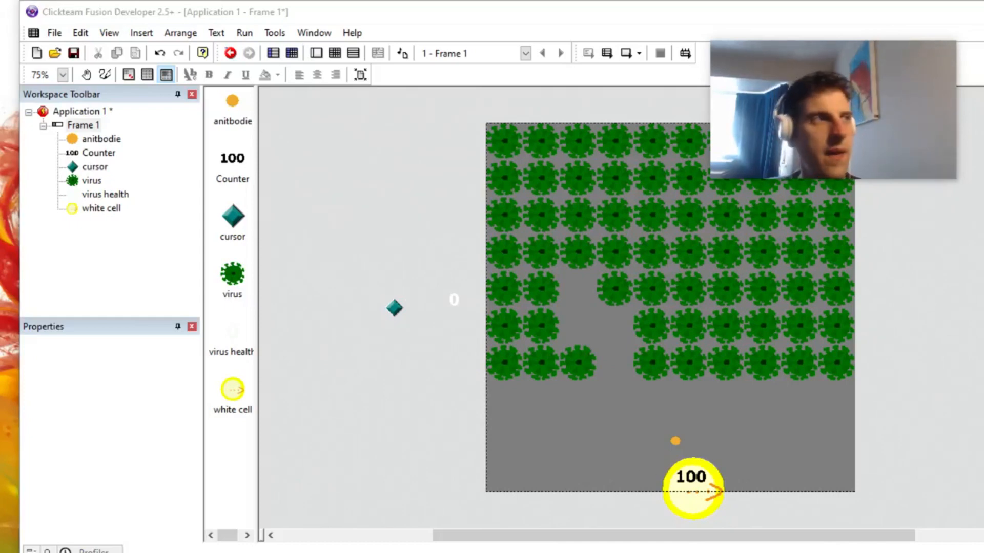
pyautogui.click(691, 479)
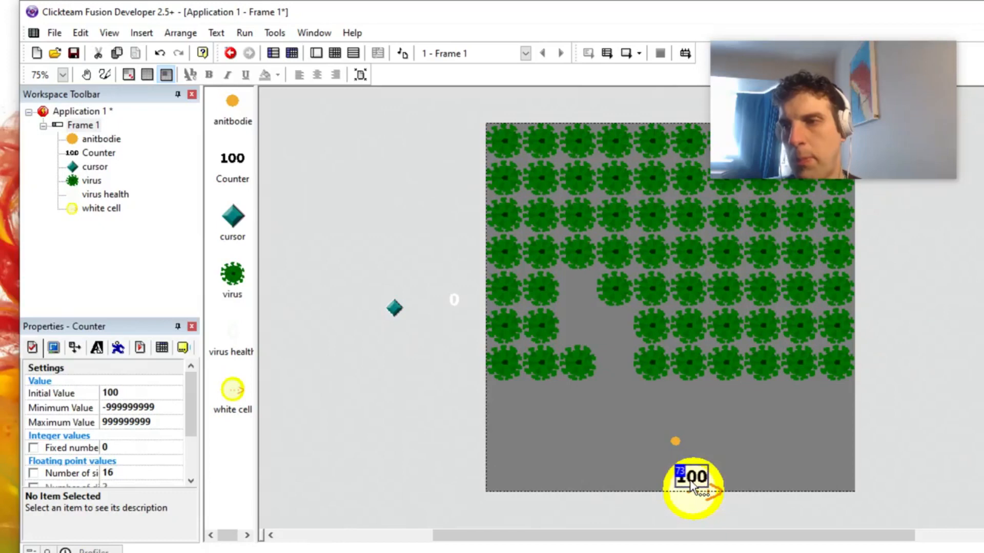
# Step: Rename the counter object on the white cell to "antibodie count"
pyautogui.press('F2')
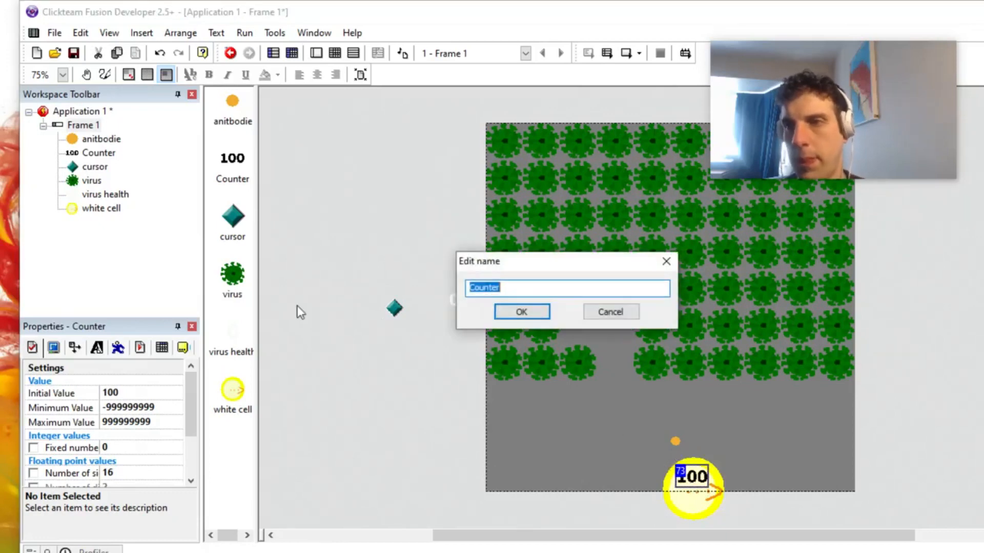
pyautogui.write('antibodie count')
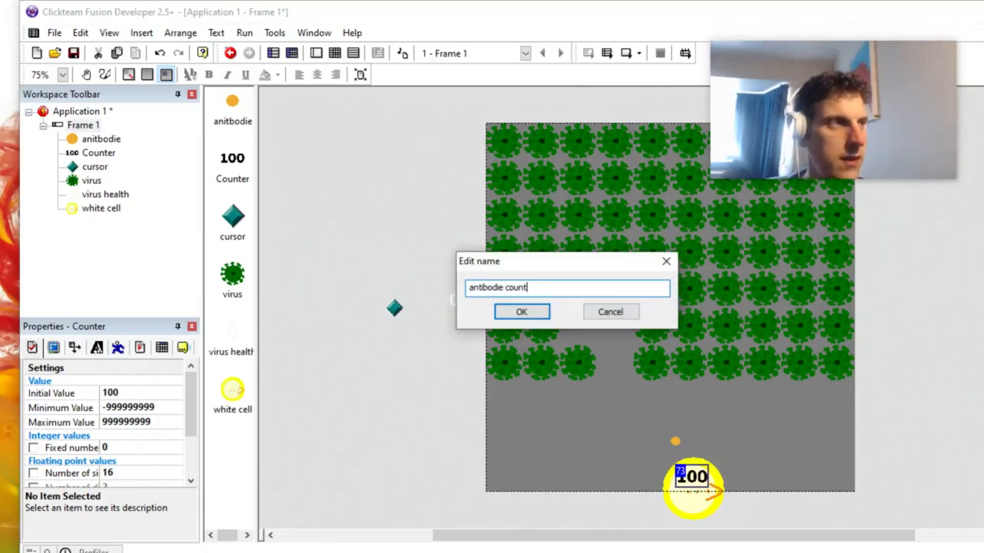
pyautogui.press('Return')
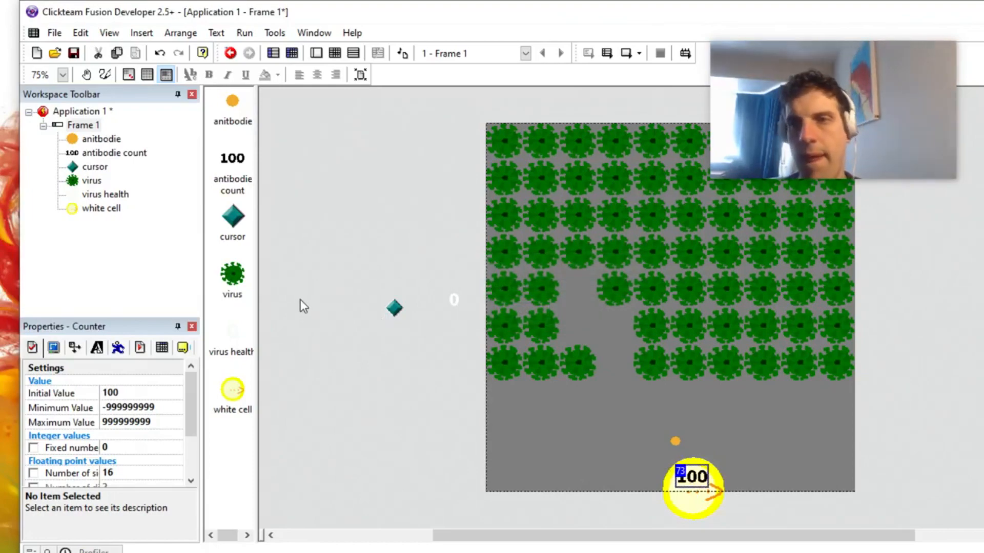
# Step: In the event editor, add an action that subtracts 1 from the antibodie count counter to the repeated left mouse-key event
pyautogui.click(335, 53)
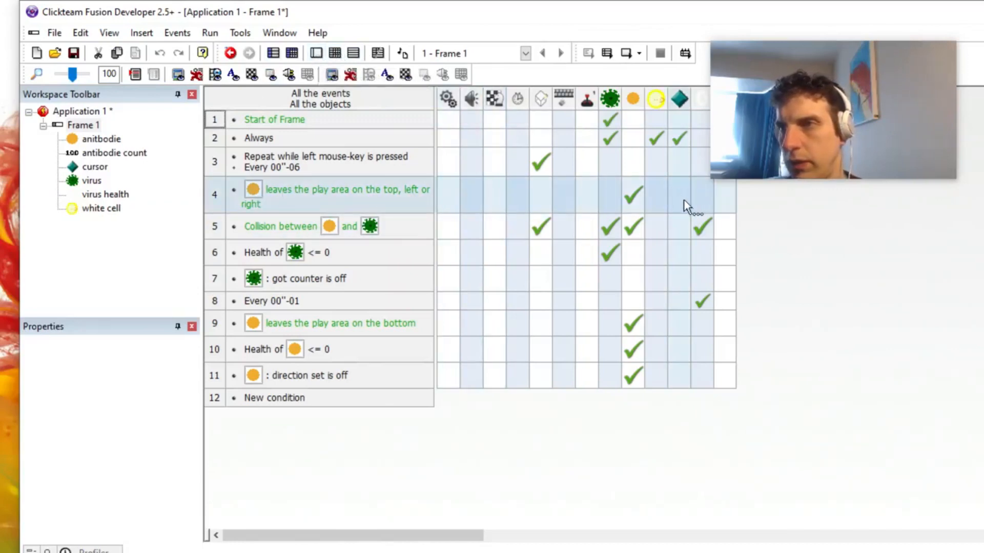
pyautogui.moveTo(754, 107); pyautogui.dragTo(726, 435)
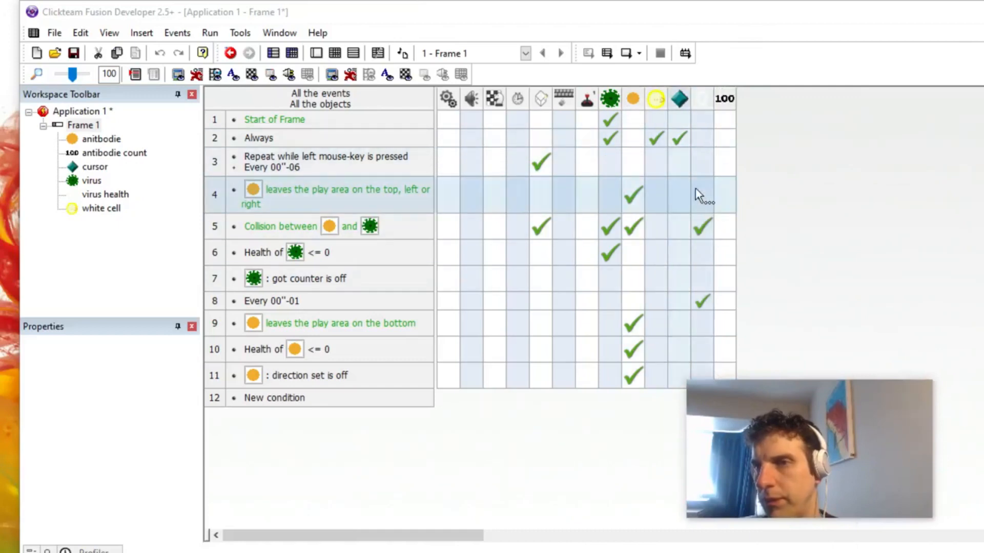
pyautogui.rightClick(725, 167)
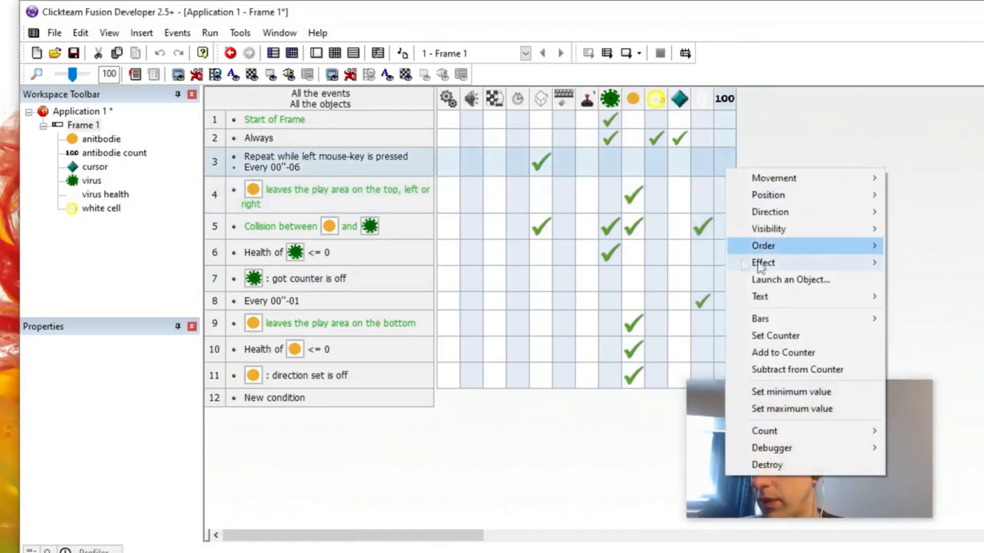
pyautogui.click(808, 373)
pyautogui.write('1')
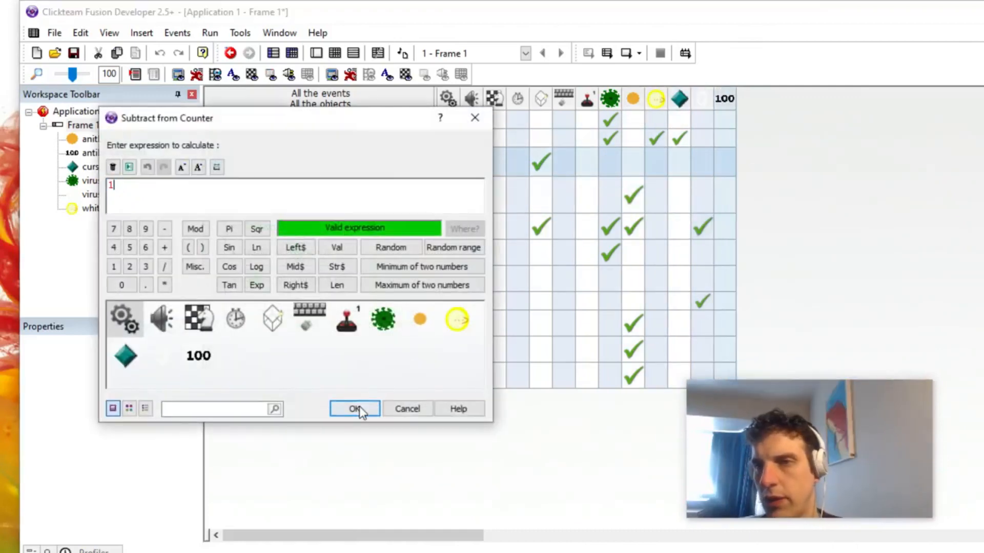
pyautogui.click(355, 409)
pyautogui.moveTo(723, 156)
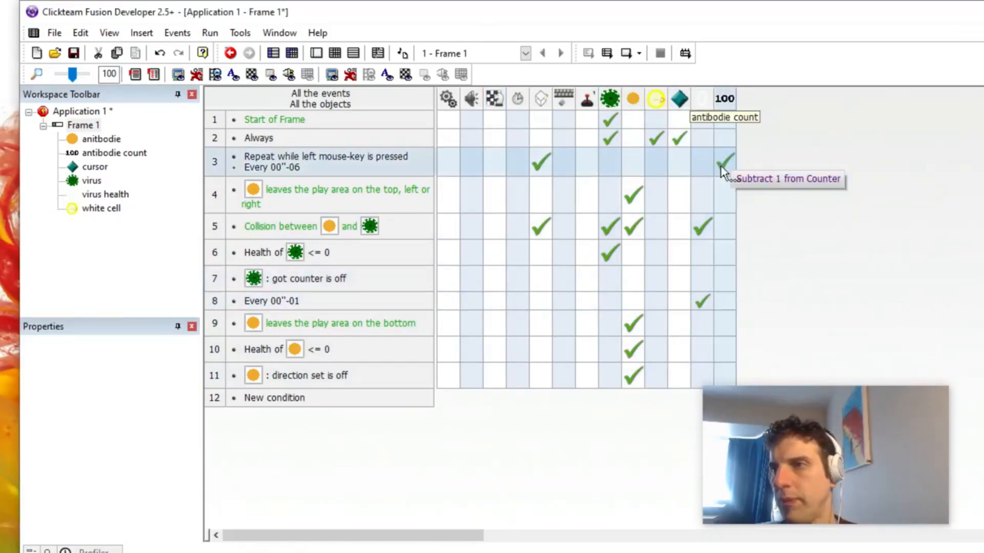
# Step: Insert a condition in the left mouse-key firing event requiring the antibodie count counter to be greater than 0
pyautogui.rightClick(315, 169)
pyautogui.click(338, 212)
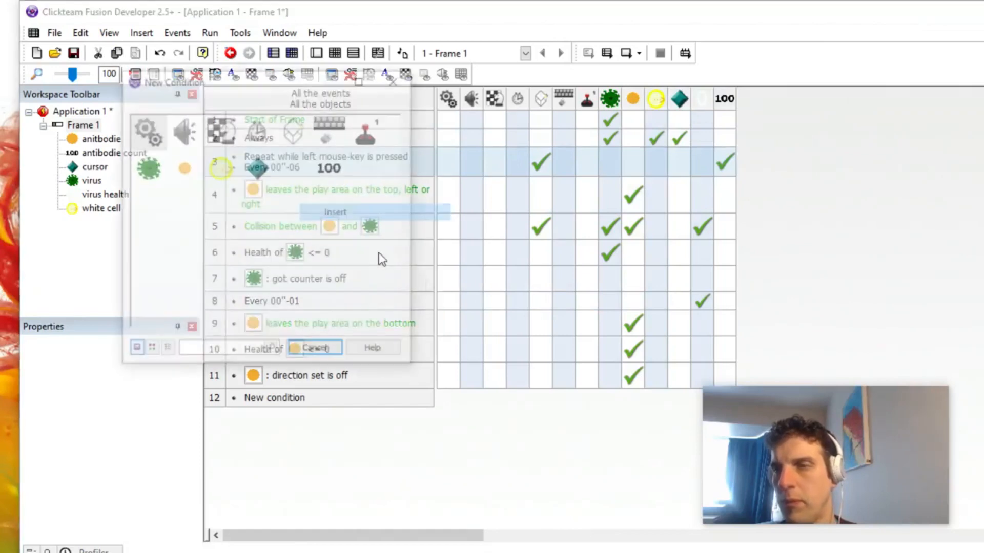
pyautogui.click(329, 168)
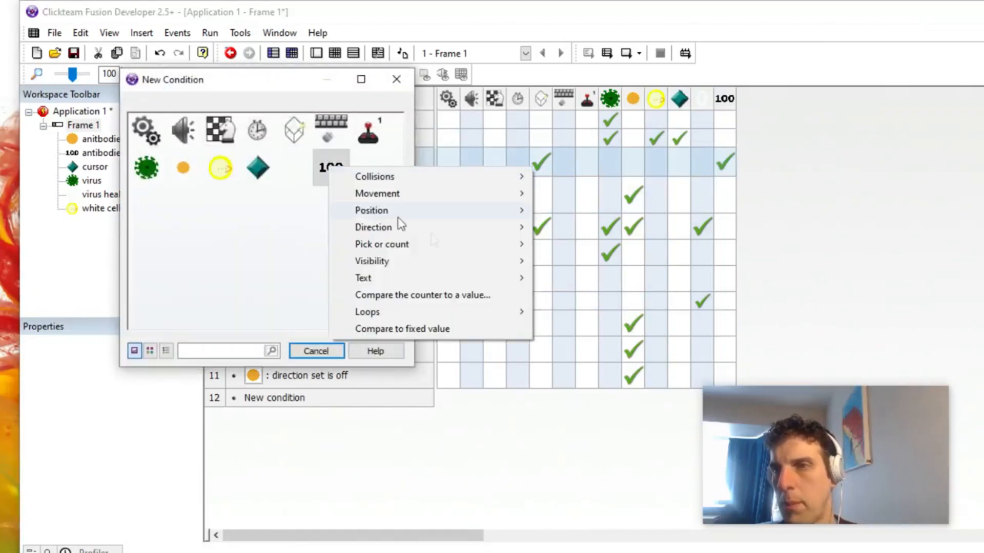
pyautogui.click(442, 296)
pyautogui.click(660, 281)
pyautogui.click(645, 339)
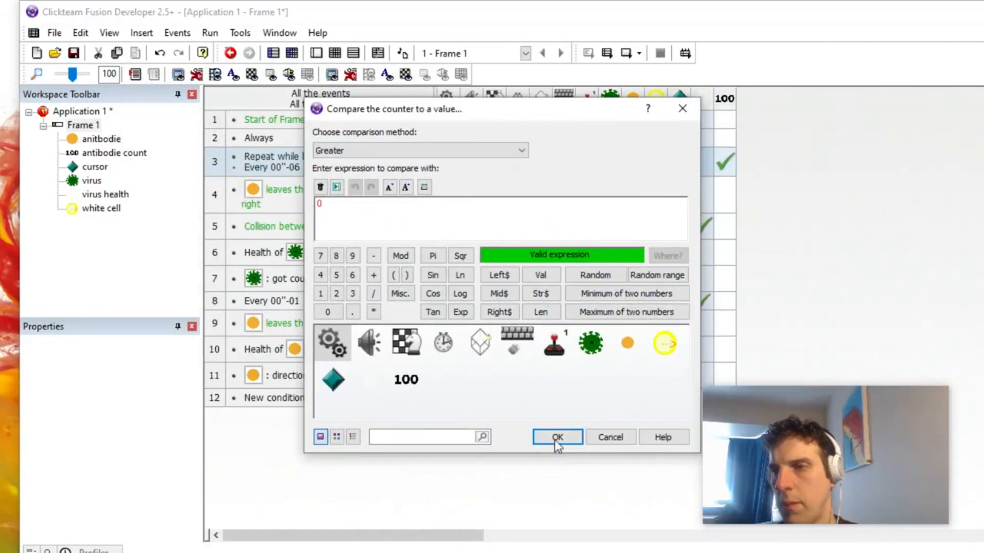
pyautogui.click(560, 436)
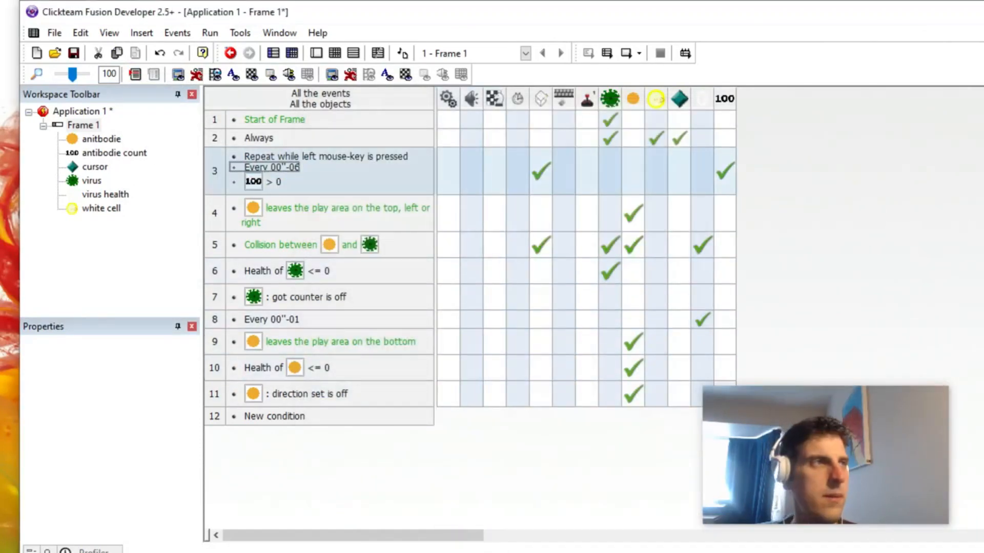
pyautogui.doubleClick(273, 167)
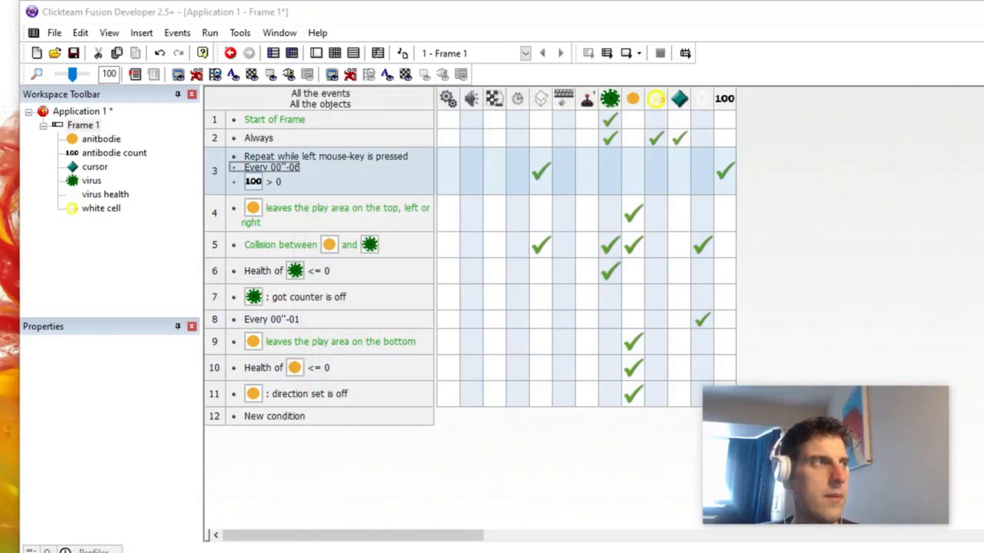
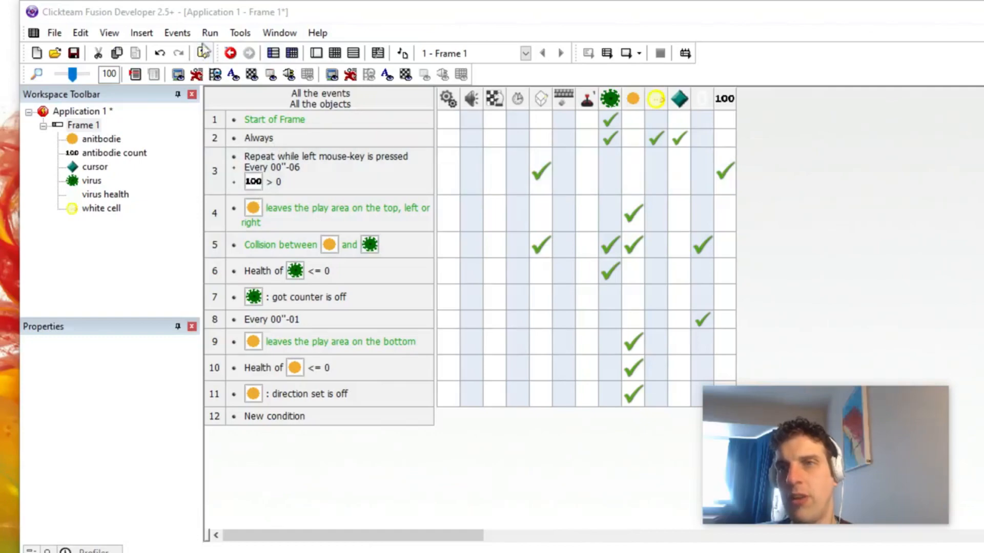
# Step: Run the application, fire antibodies at the viruses to test the antibodie count limit, and close the test window
pyautogui.click(209, 33)
pyautogui.click(234, 107)
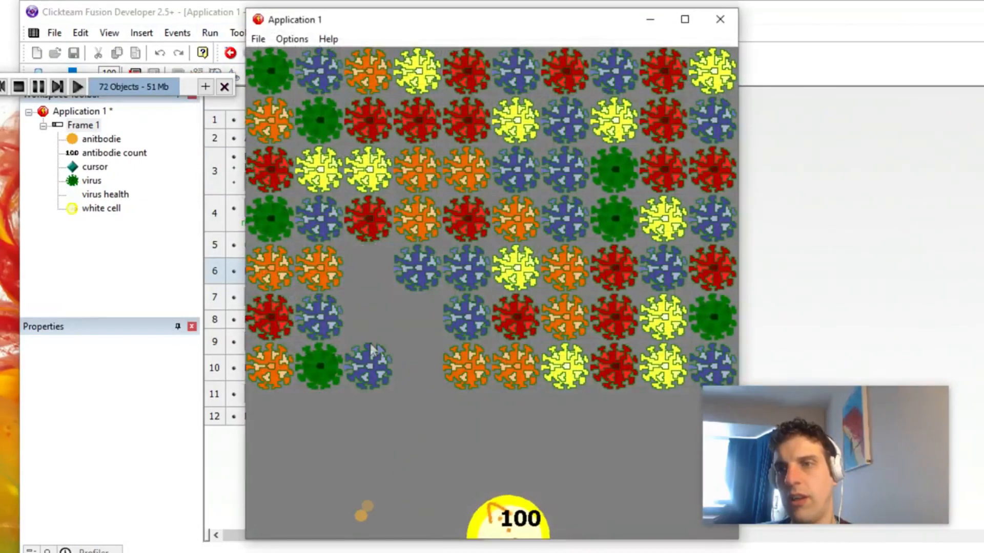
pyautogui.click(381, 335)
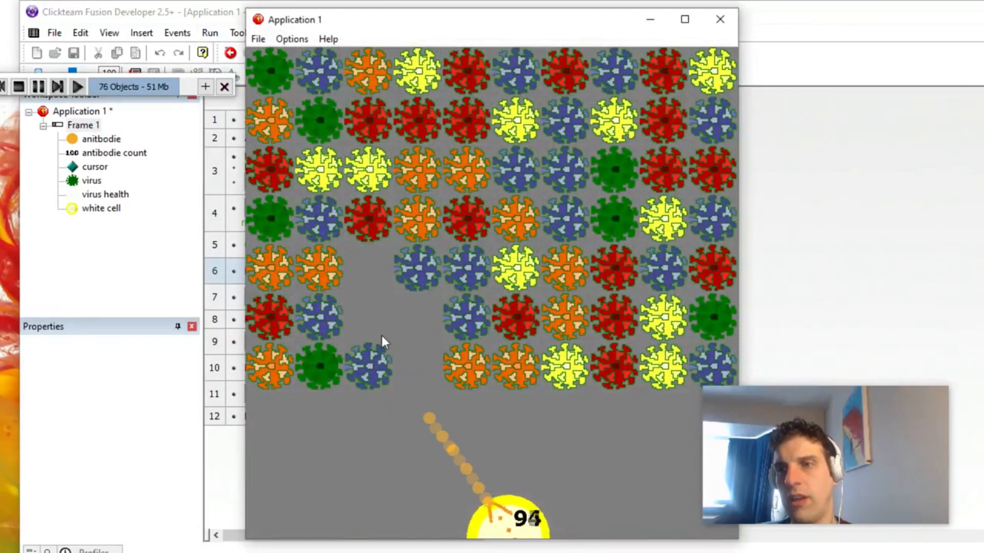
pyautogui.click(387, 304)
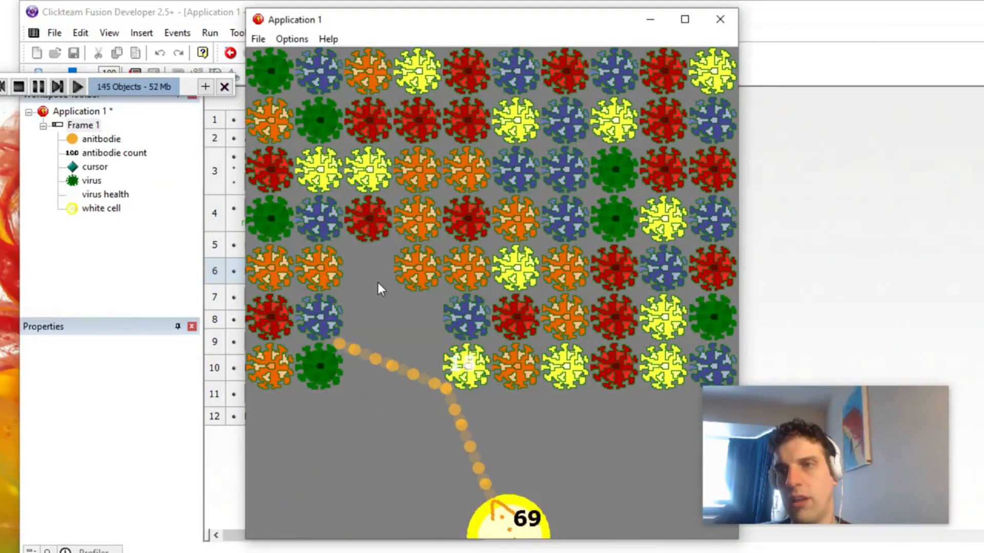
pyautogui.click(352, 288)
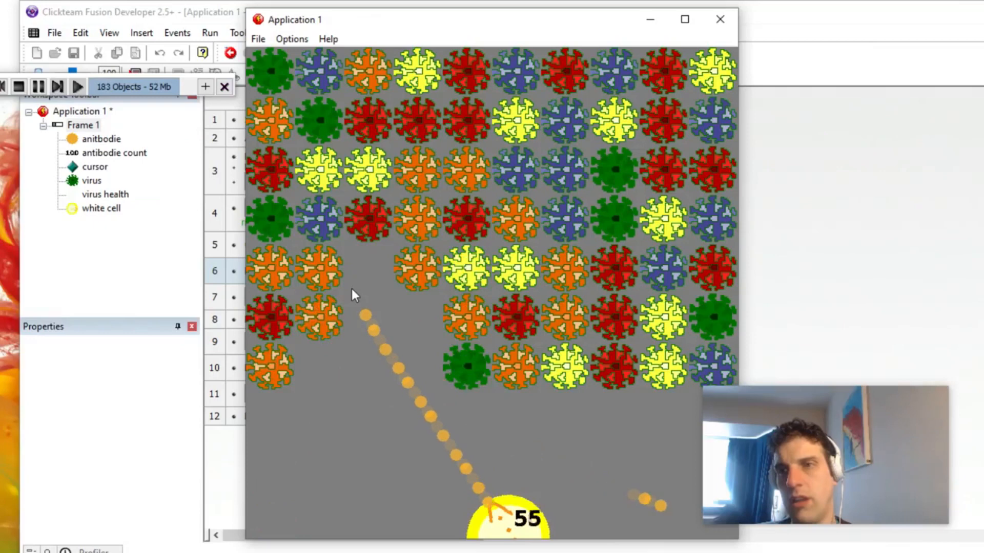
pyautogui.click(352, 288)
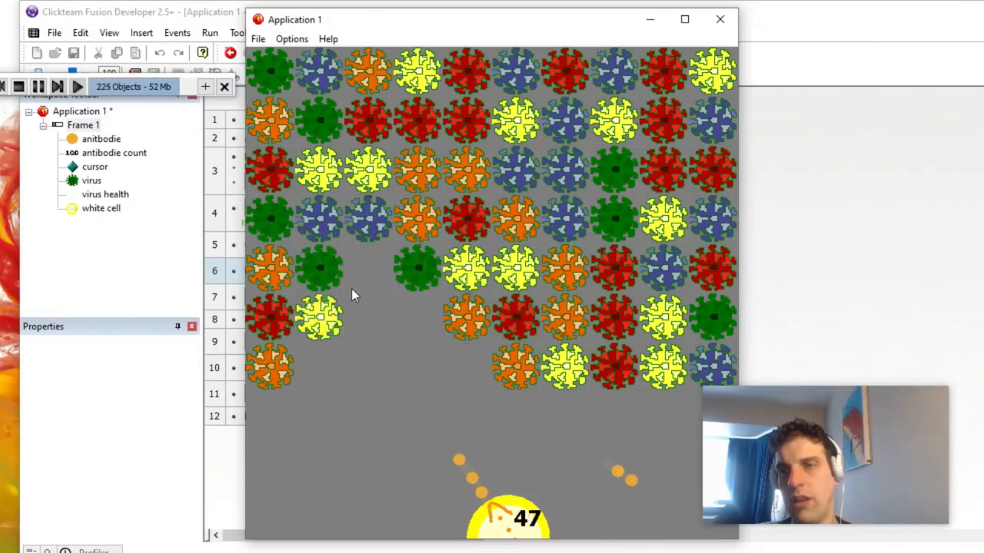
pyautogui.click(352, 288)
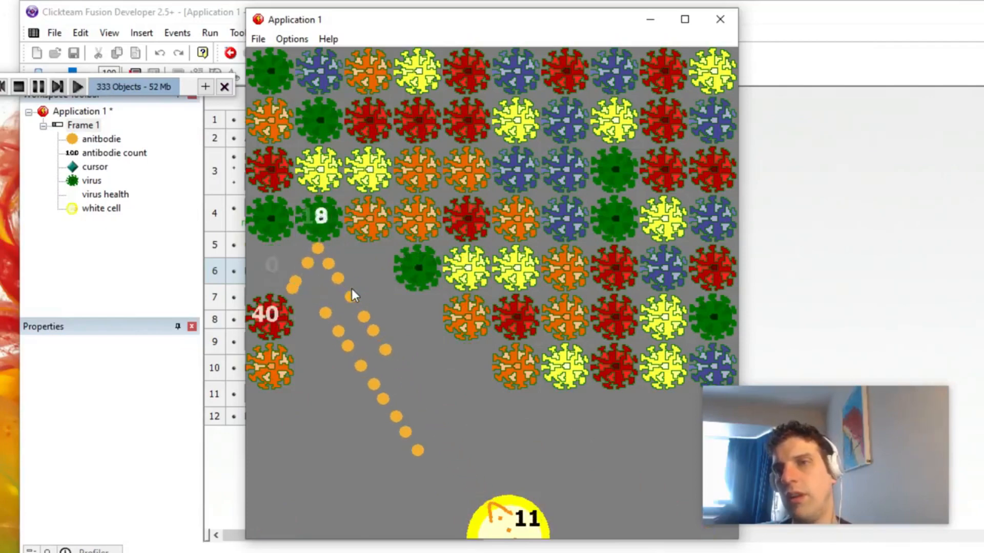
pyautogui.click(412, 244)
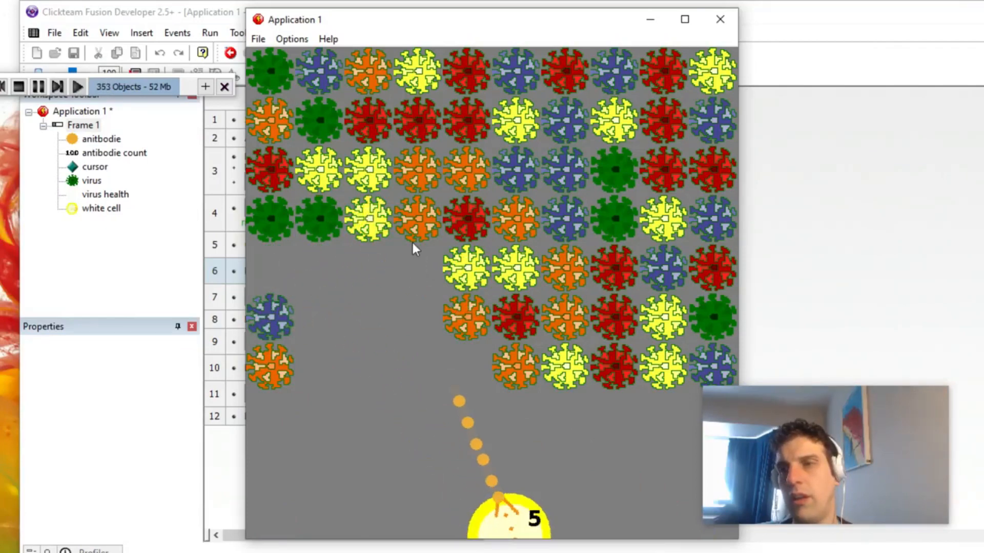
pyautogui.hotkey('alt', 'F4')
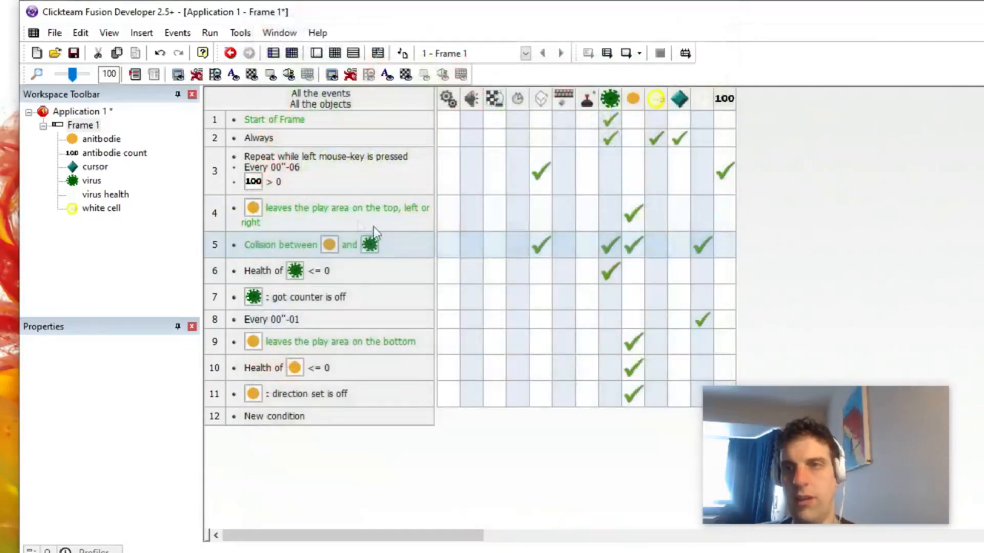
# Step: In the frame, nudge the antibodie count counter slightly upward on the white cell and deselect it
pyautogui.doubleClick(90, 126)
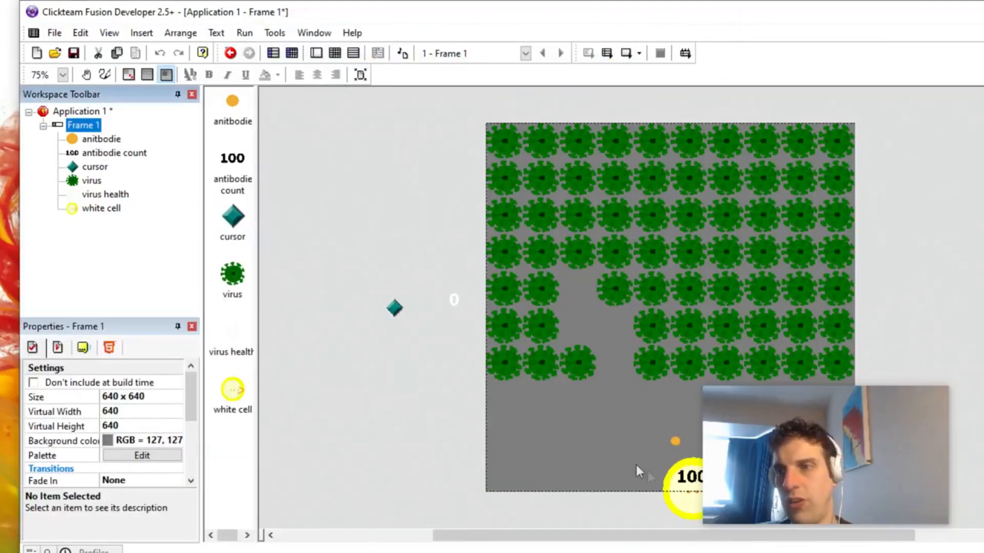
pyautogui.click(686, 481)
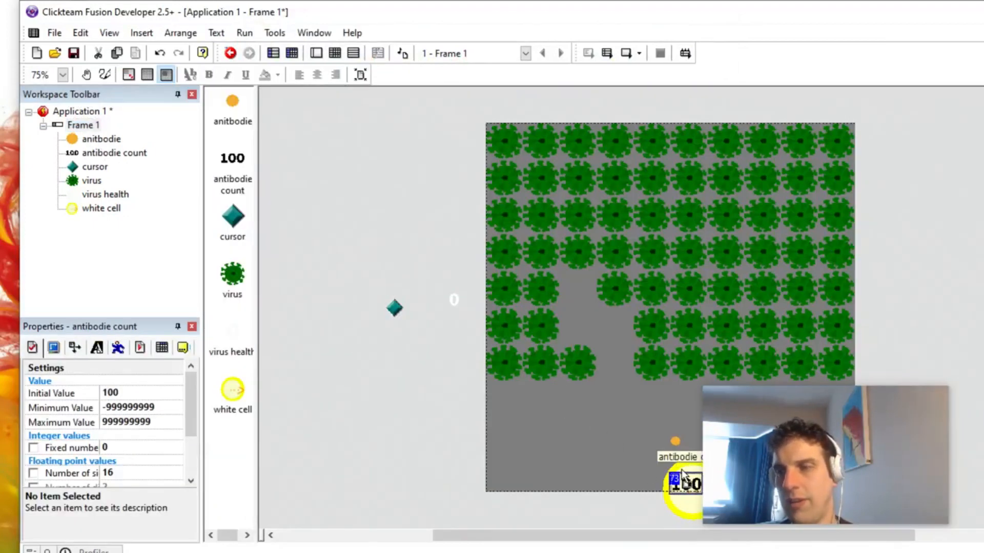
pyautogui.press('Up')
pyautogui.press('Down')
pyautogui.press('Down')
pyautogui.press('Down')
pyautogui.press('Down')
pyautogui.press('Down')
pyautogui.press('Down')
pyautogui.press('Down')
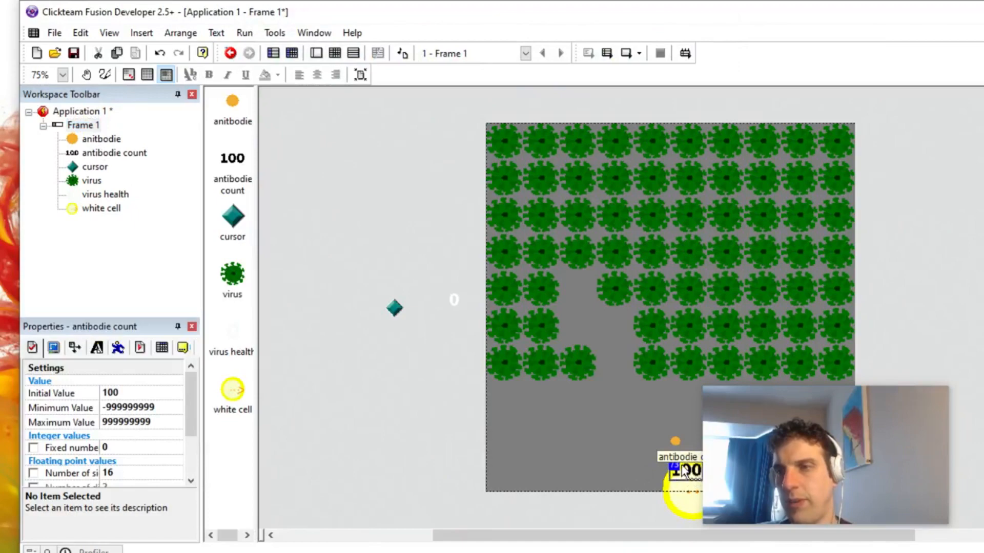
pyautogui.click(365, 330)
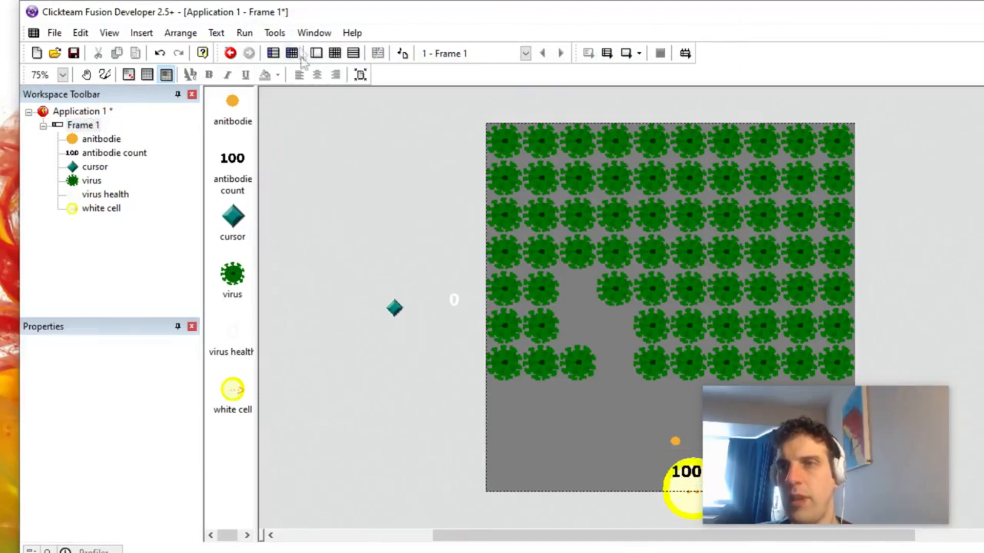
pyautogui.click(334, 59)
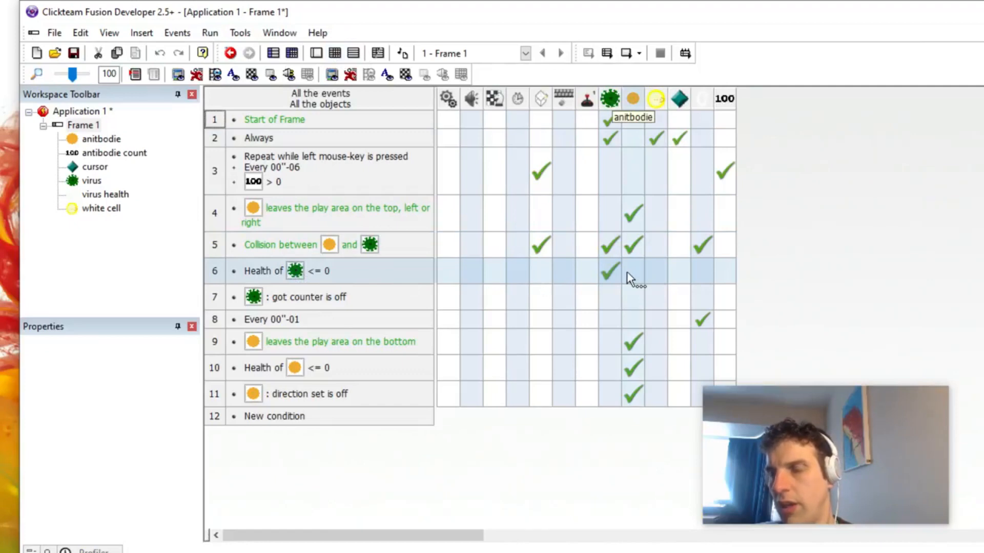
pyautogui.click(723, 273)
pyautogui.click(410, 394)
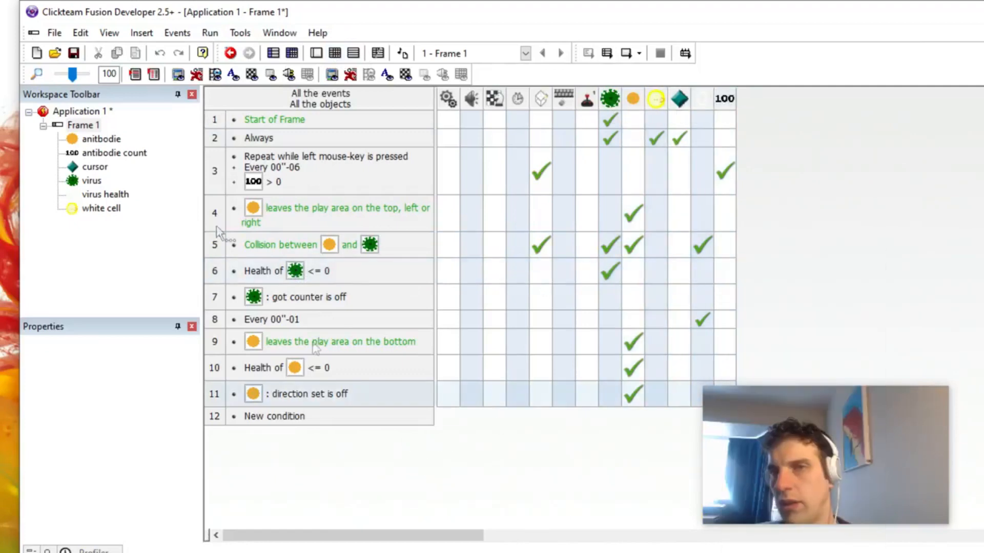
pyautogui.doubleClick(96, 129)
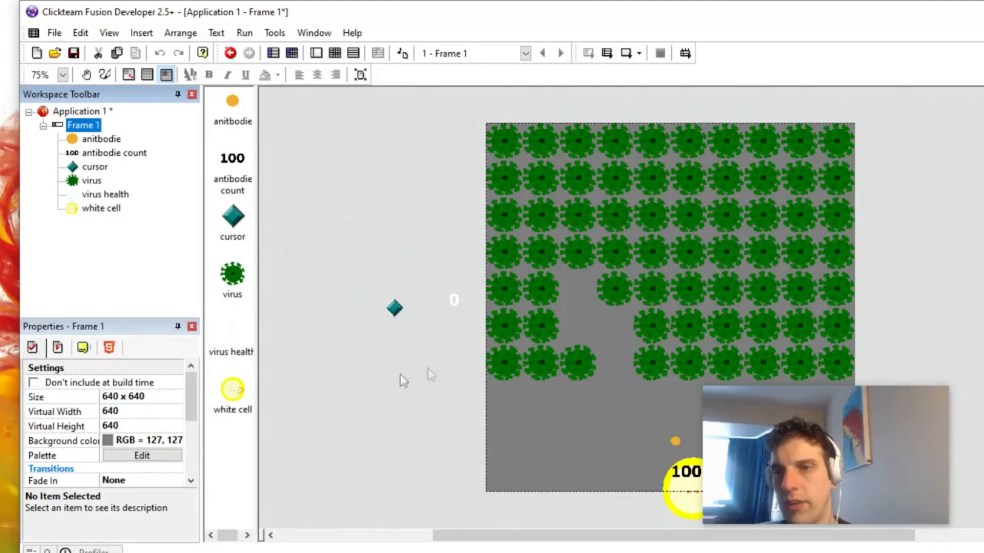
pyautogui.click(330, 192)
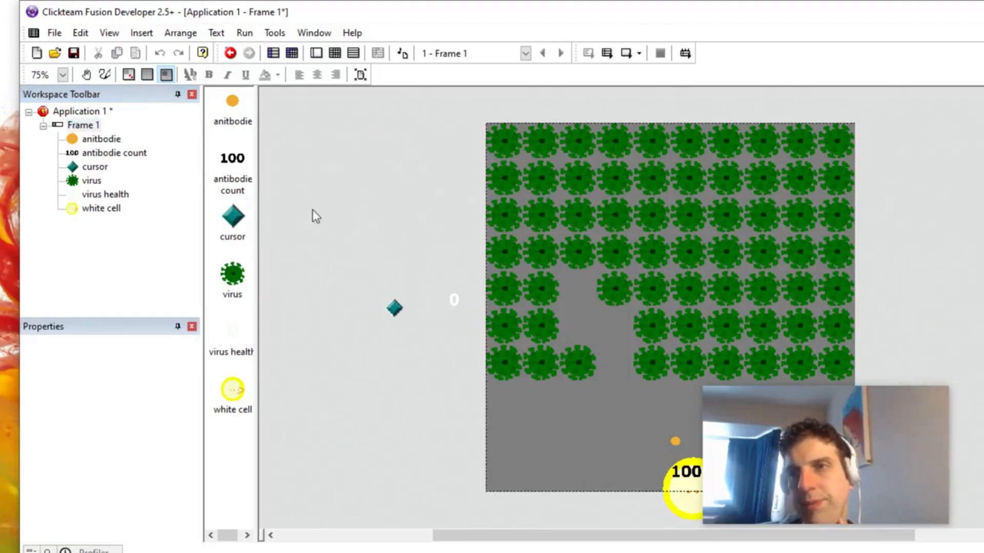
pyautogui.doubleClick(295, 152)
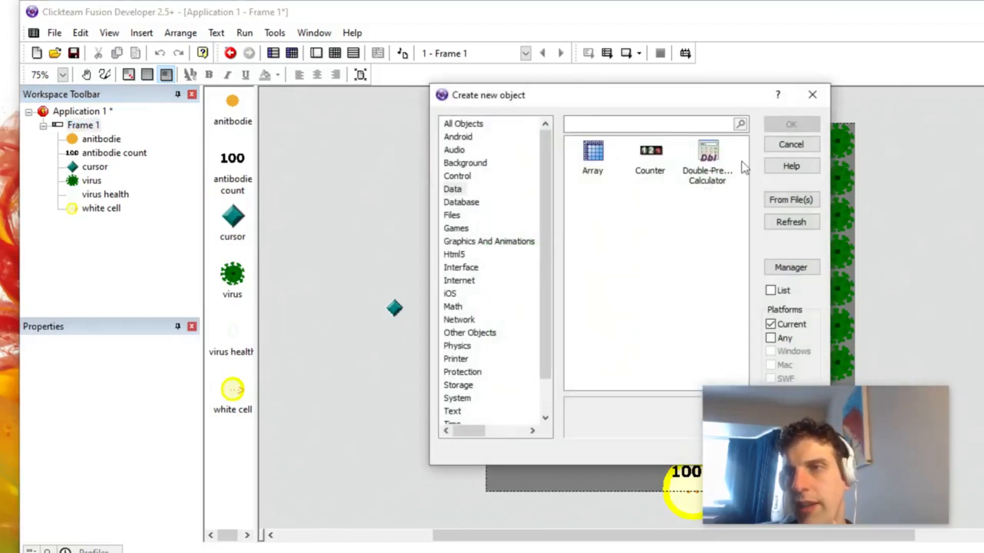
pyautogui.click(796, 145)
# Step: Clone the anitbodie object as a separate object beside the play area and keep only the clone there
pyautogui.moveTo(242, 103); pyautogui.dragTo(346, 159)
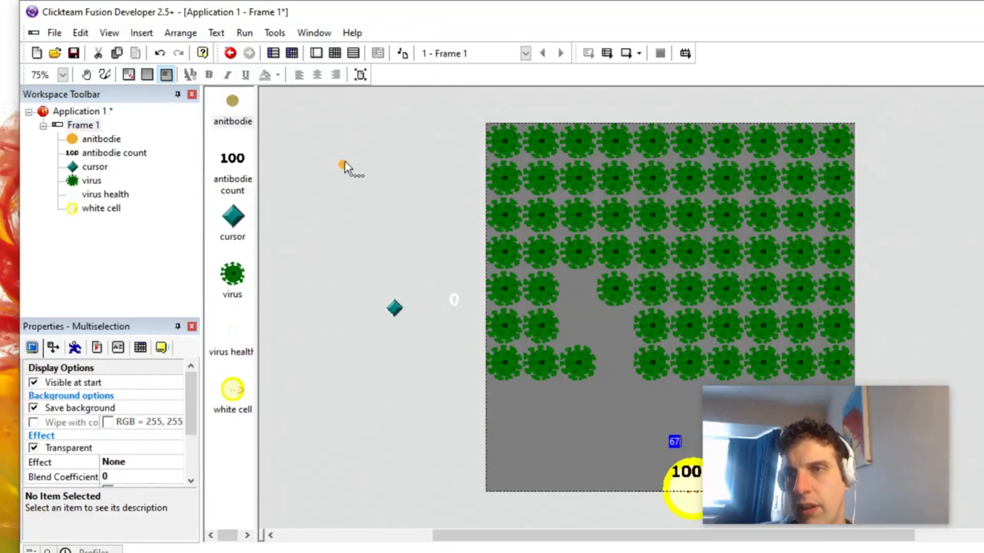
pyautogui.rightClick(346, 159)
pyautogui.click(441, 86)
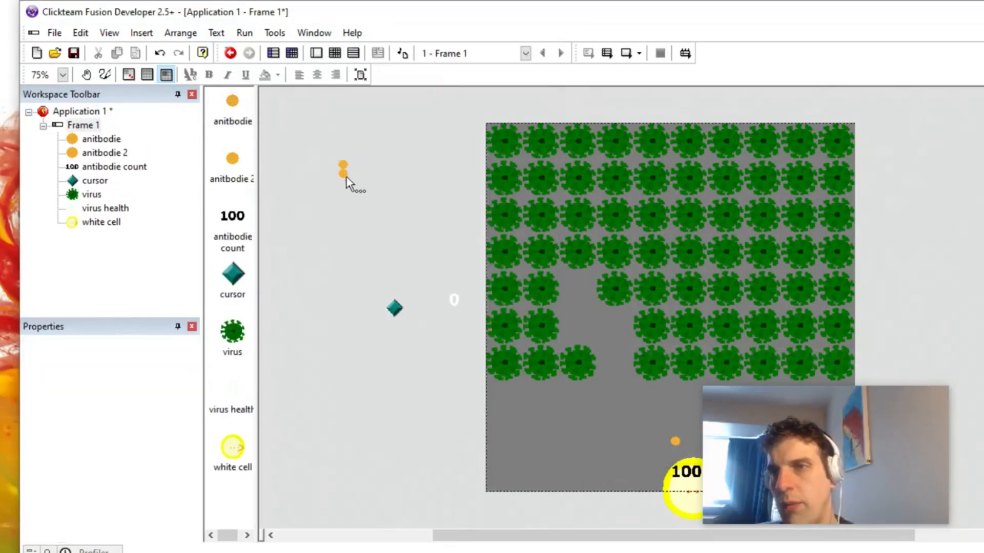
pyautogui.click(341, 175)
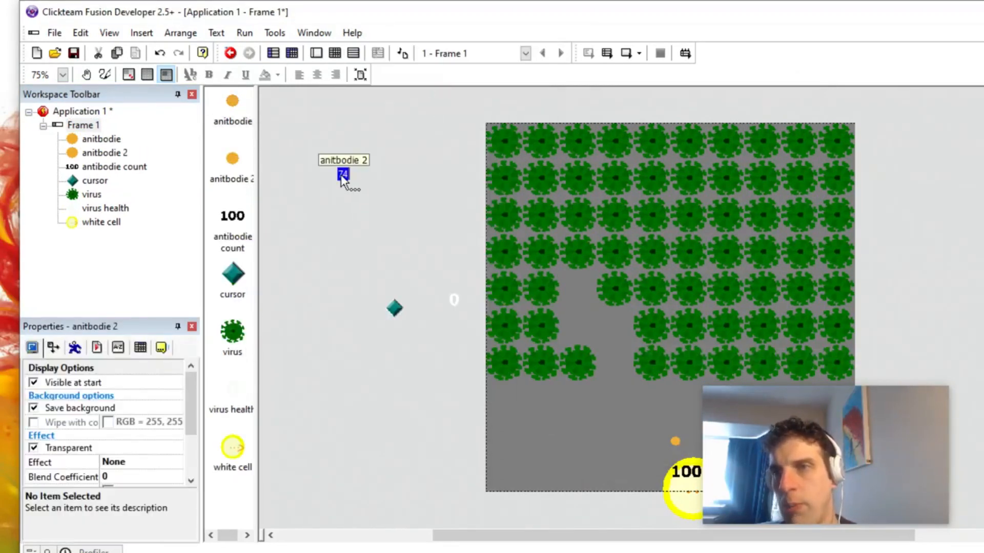
# Step: Rename the cloned anitbodie object to "anitbodie drop"
pyautogui.press('F2')
pyautogui.press('End')
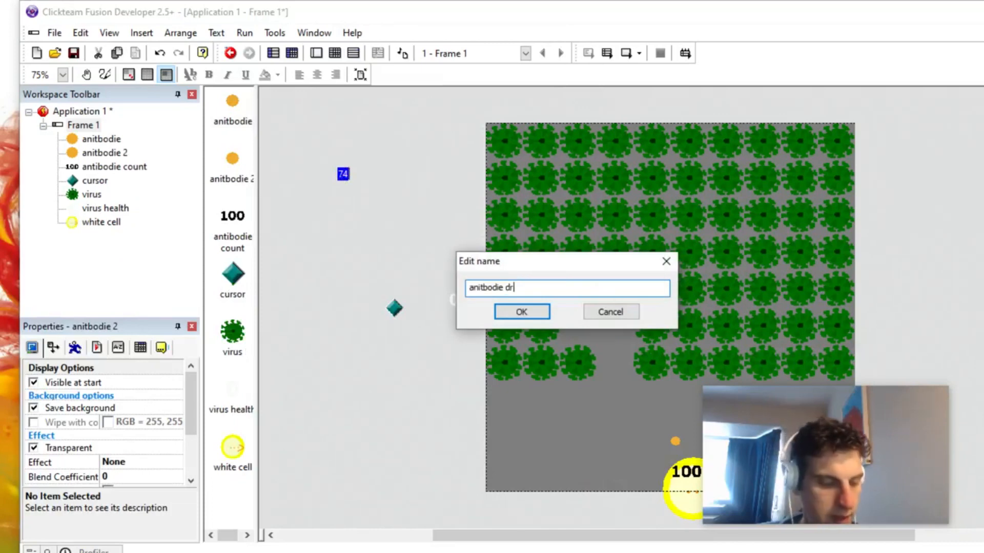
pyautogui.write('drop')
pyautogui.press('Return')
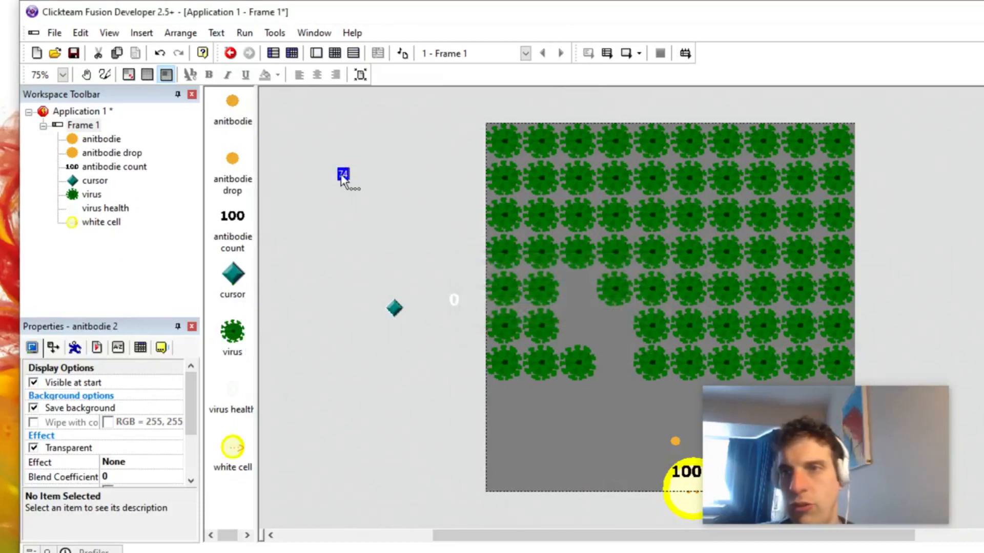
# Step: Give the anitbodie drop's Bouncing Ball movement a fan of downward initial directions, including 23, 24, 25 and 26, and set its speed to 20
pyautogui.click(74, 348)
pyautogui.click(121, 414)
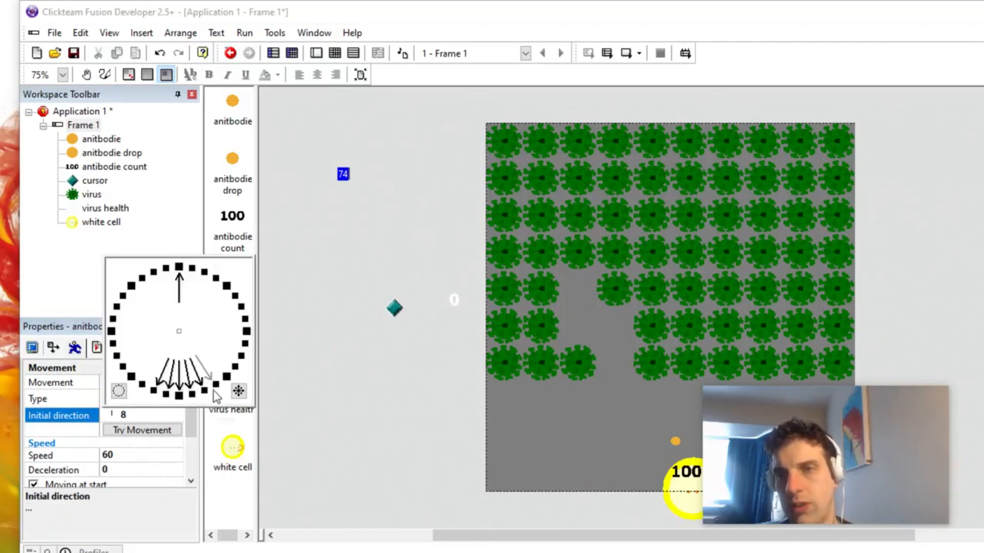
pyautogui.click(302, 414)
pyautogui.click(343, 177)
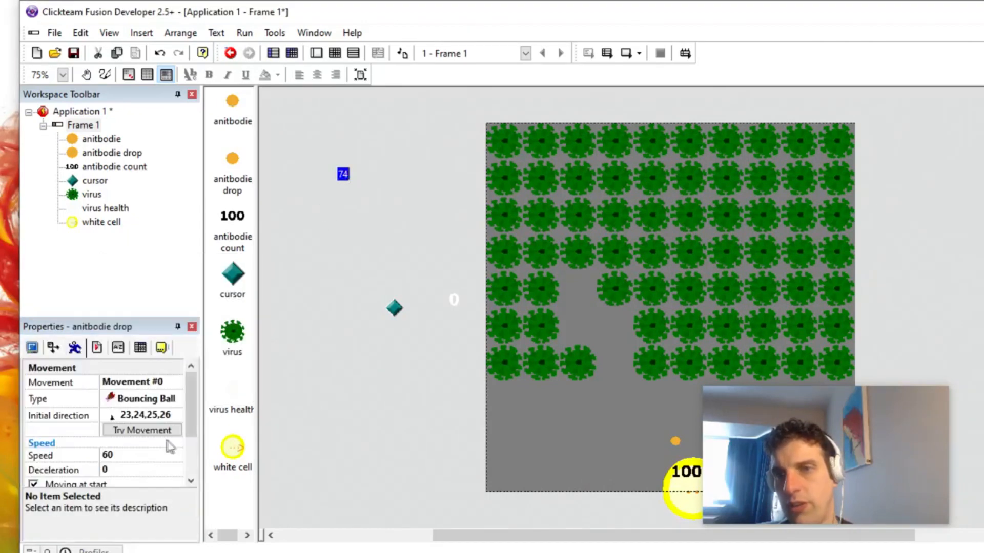
pyautogui.click(119, 456)
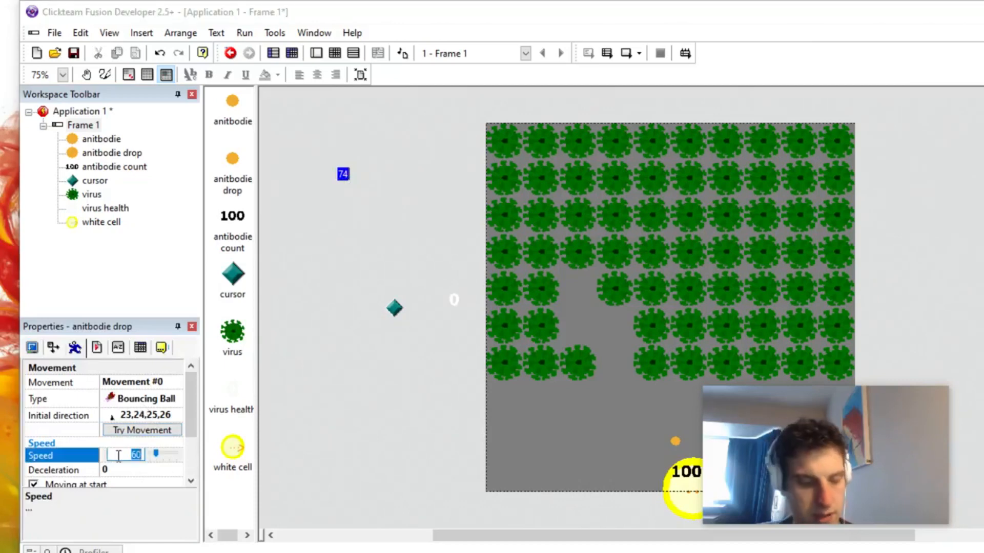
pyautogui.press('Return')
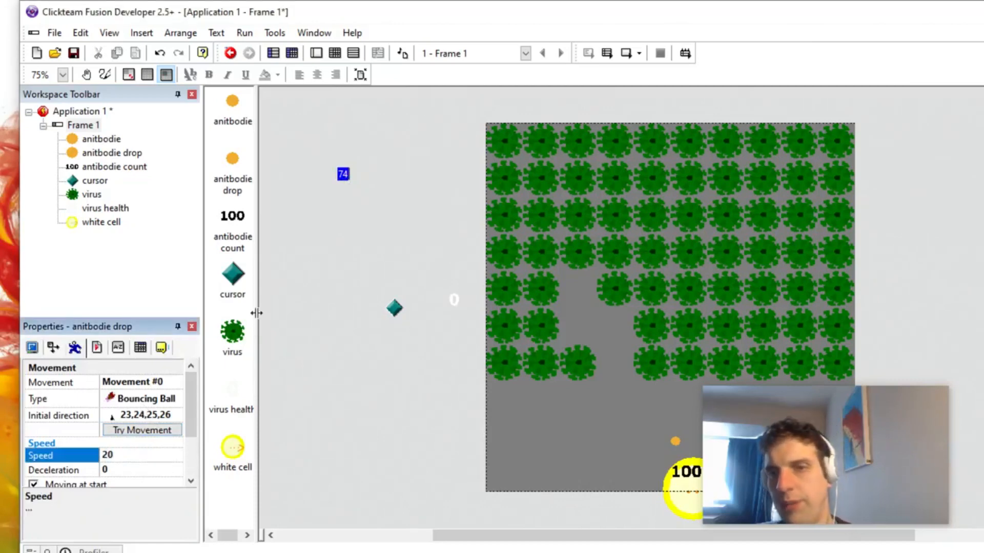
# Step: Add an action to the virus "Health <= 0" event that creates an anitbodie at (0,0) relative to the virus
pyautogui.click(335, 53)
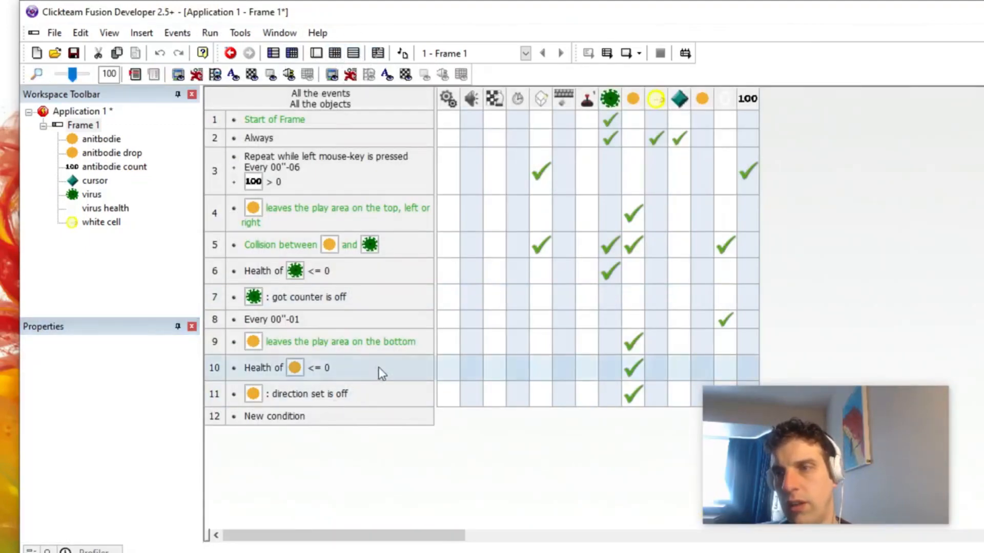
pyautogui.scroll(-3, 377, 373)
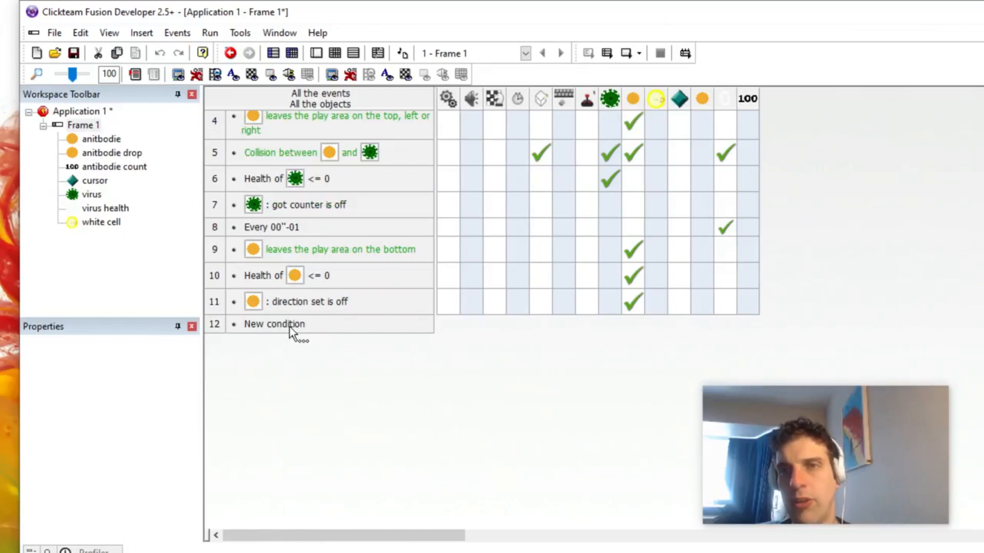
pyautogui.click(210, 277)
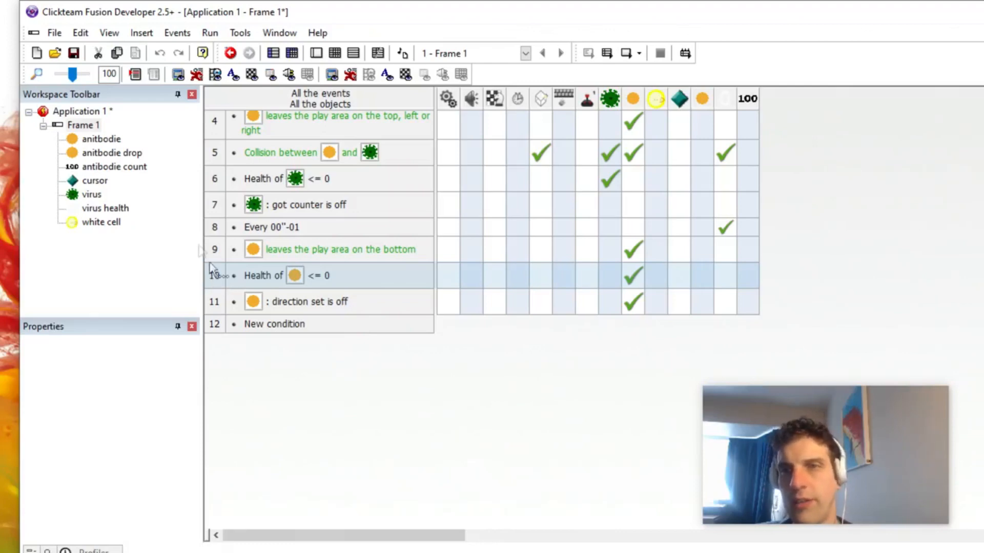
pyautogui.click(110, 153)
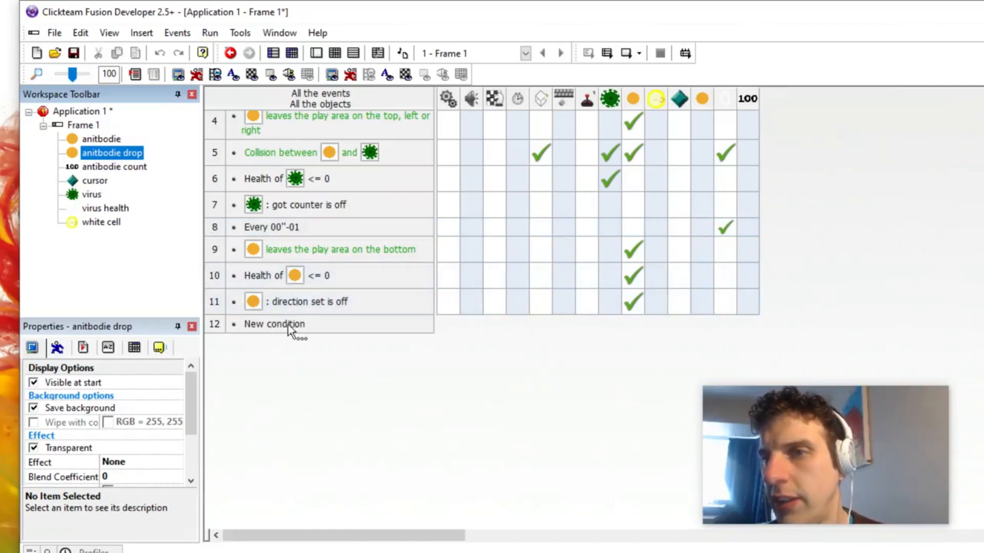
pyautogui.moveTo(613, 179)
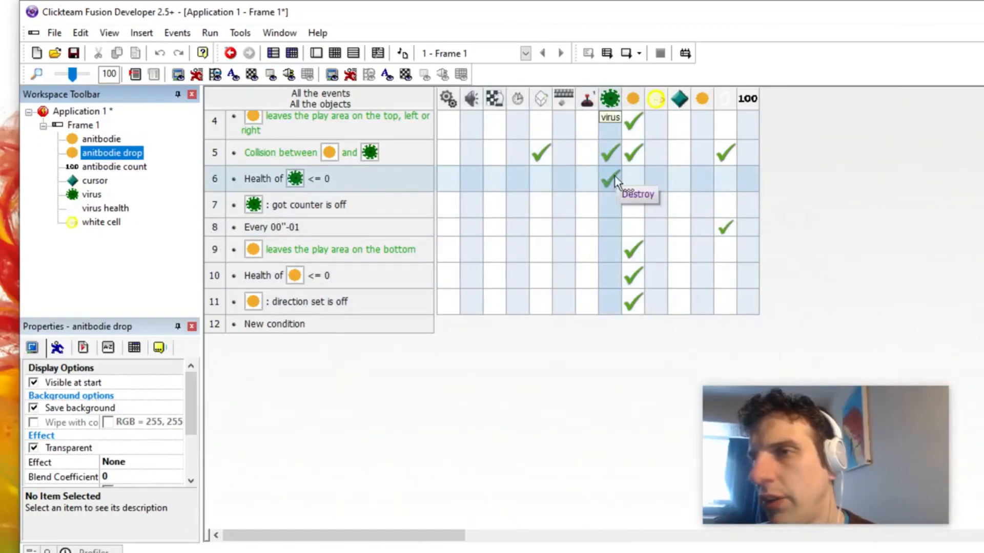
pyautogui.rightClick(543, 184)
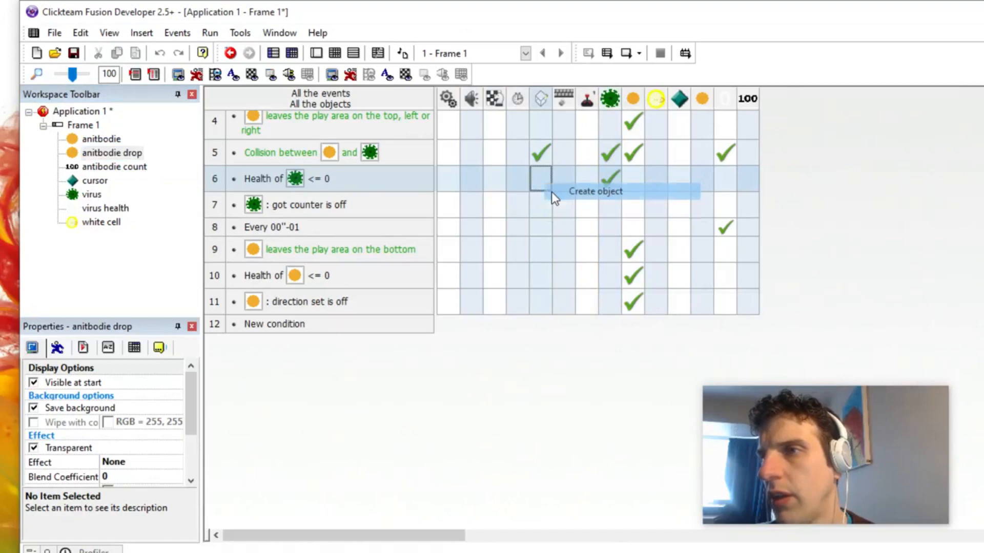
pyautogui.click(552, 192)
pyautogui.doubleClick(452, 233)
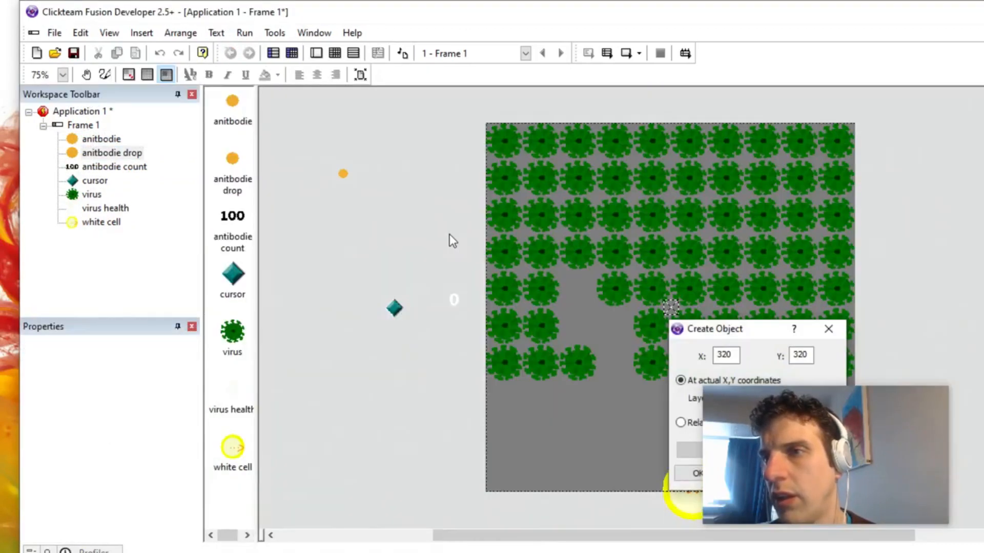
pyautogui.moveTo(743, 329); pyautogui.dragTo(422, 165)
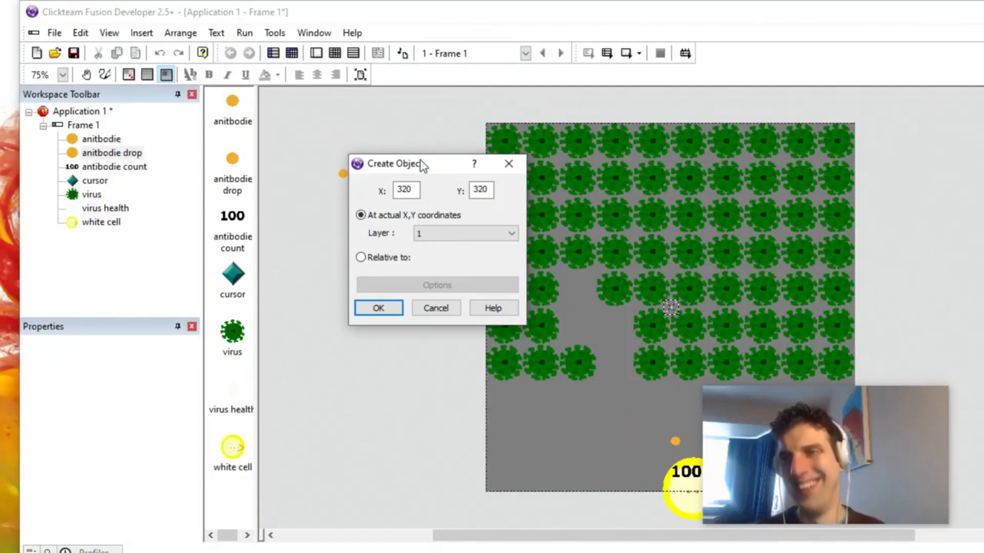
pyautogui.doubleClick(550, 267)
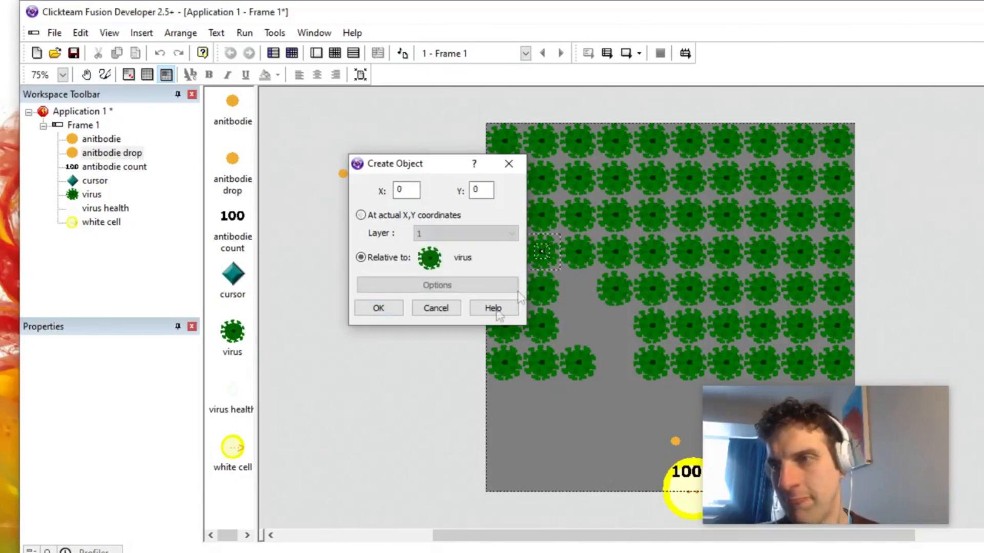
pyautogui.click(385, 313)
# Step: Move the Create anitbodie action above the virus Destroy action and paste two more copies of it
pyautogui.doubleClick(543, 187)
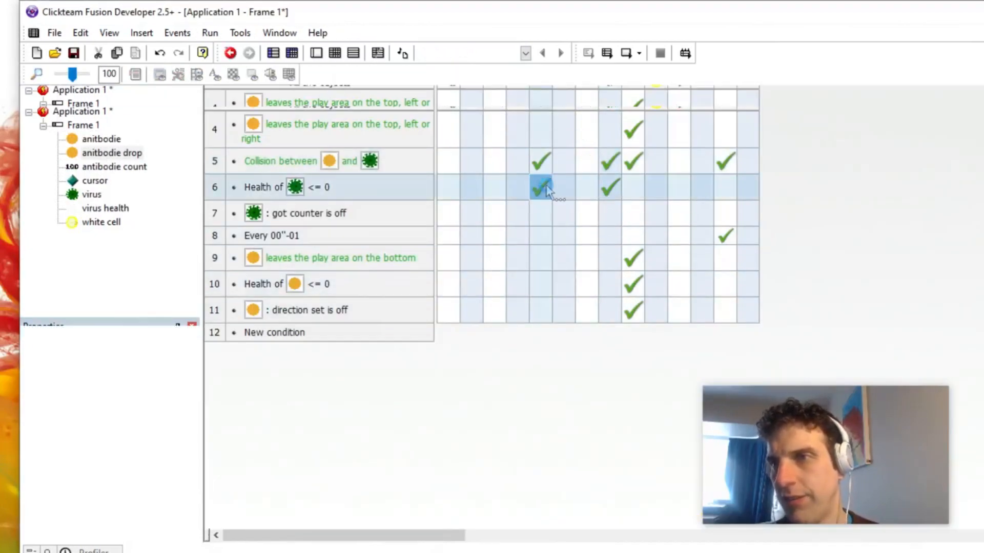
pyautogui.moveTo(248, 118); pyautogui.dragTo(246, 101)
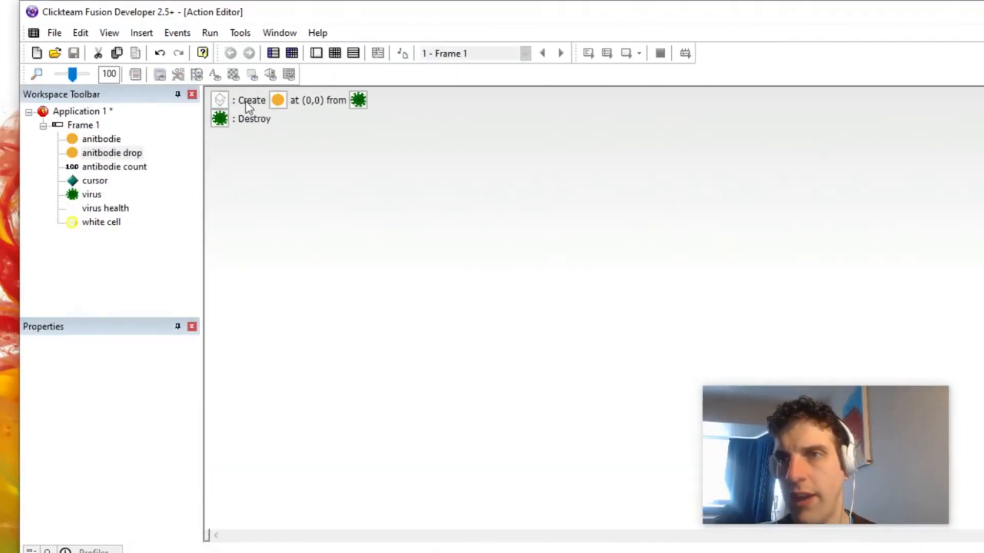
pyautogui.hotkey('ctrl', 'c')
pyautogui.hotkey('ctrl', 'v')
pyautogui.hotkey('ctrl', 'v')
pyautogui.click(306, 185)
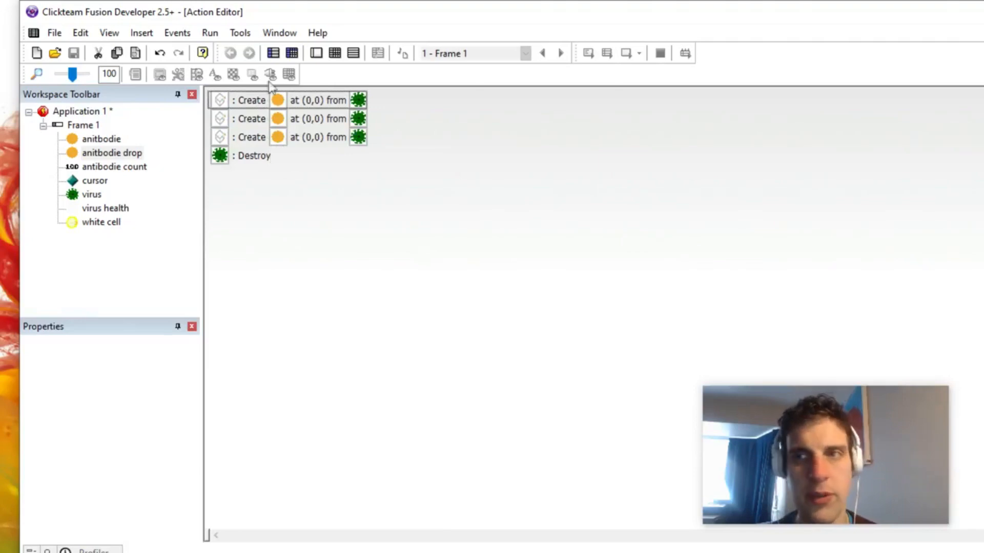
# Step: Test-run the frame, shoot at the viruses to check what destroyed ones drop, and close the game
pyautogui.click(80, 125)
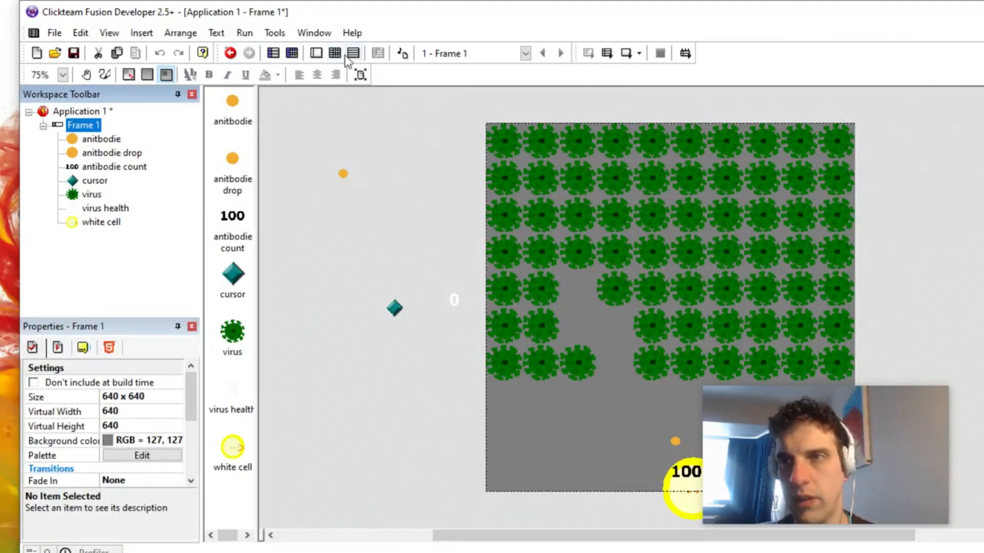
pyautogui.click(341, 159)
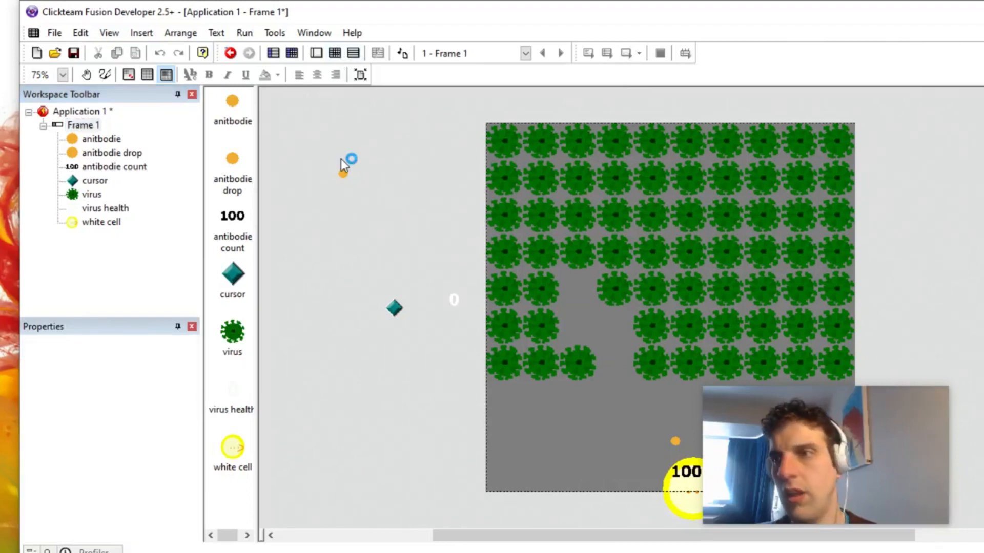
pyautogui.press('F8')
pyautogui.click(391, 309)
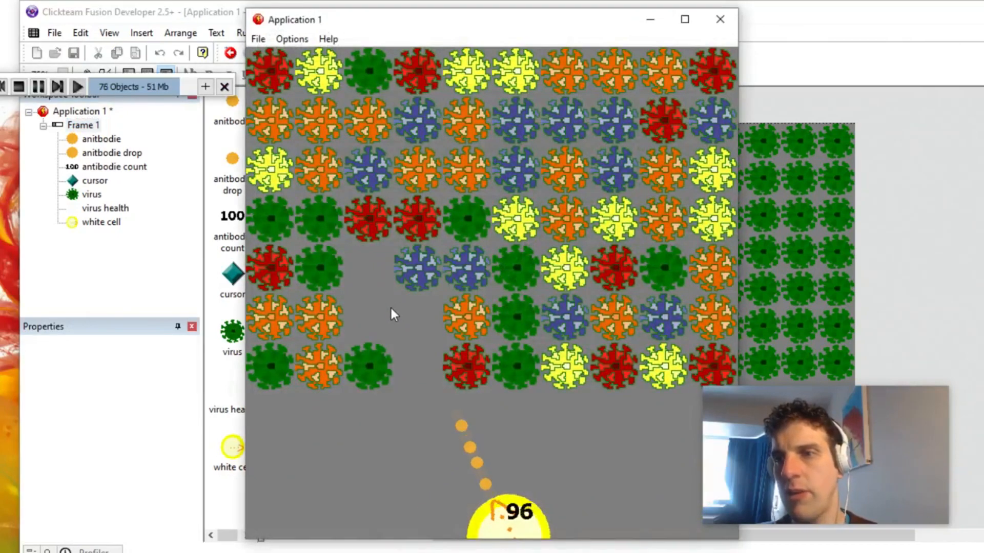
pyautogui.click(391, 309)
pyautogui.click(382, 301)
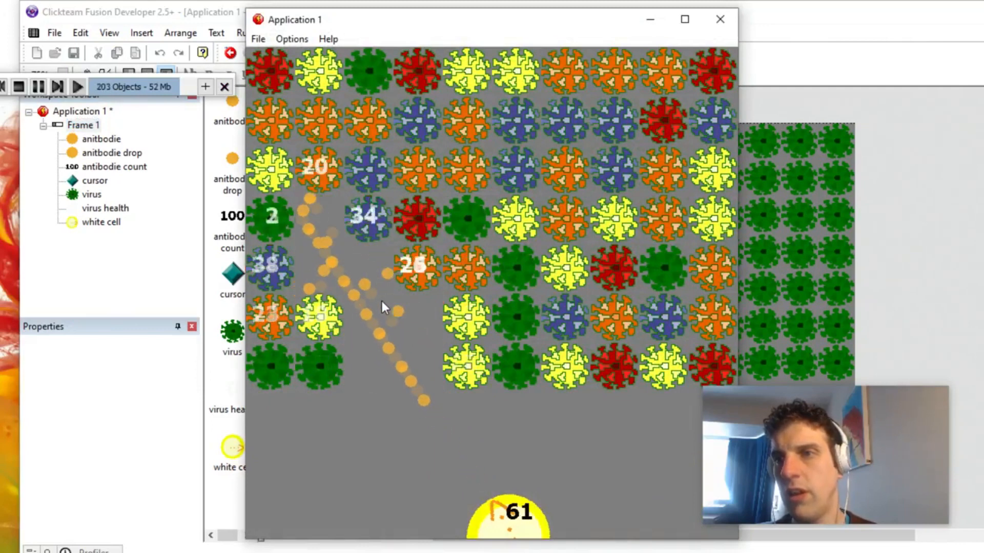
pyautogui.click(530, 327)
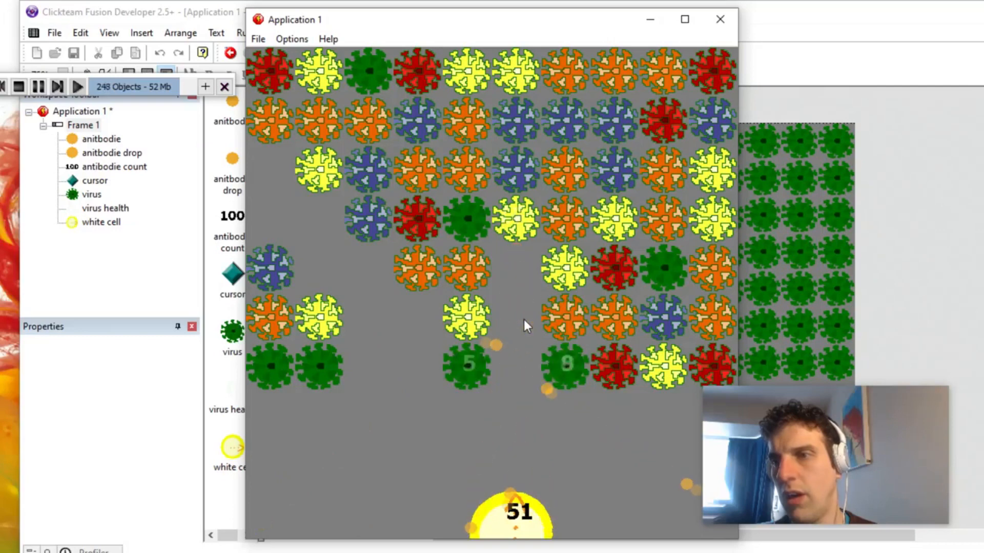
pyautogui.click(459, 370)
pyautogui.click(322, 374)
pyautogui.click(302, 373)
pyautogui.click(576, 365)
pyautogui.click(550, 357)
pyautogui.click(547, 359)
pyautogui.click(552, 355)
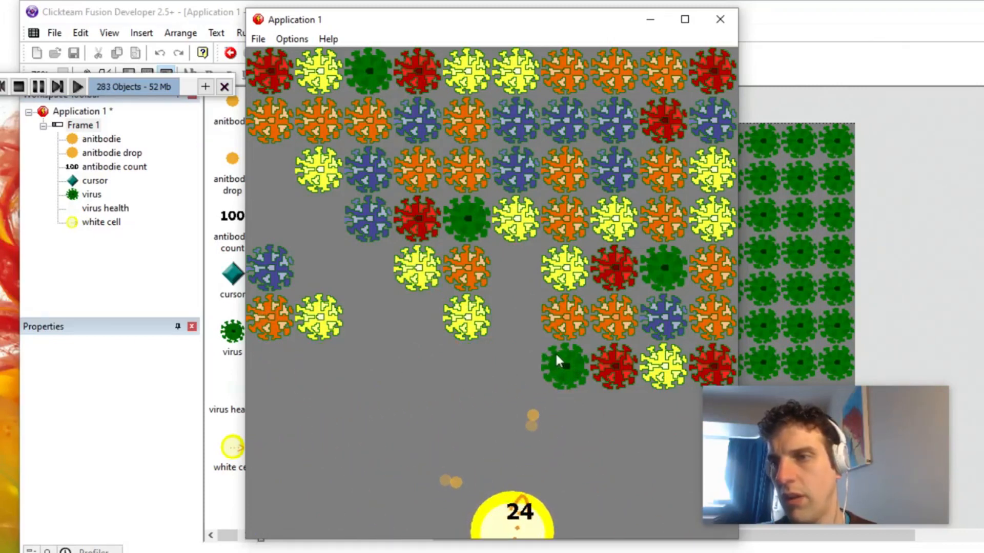
pyautogui.click(555, 353)
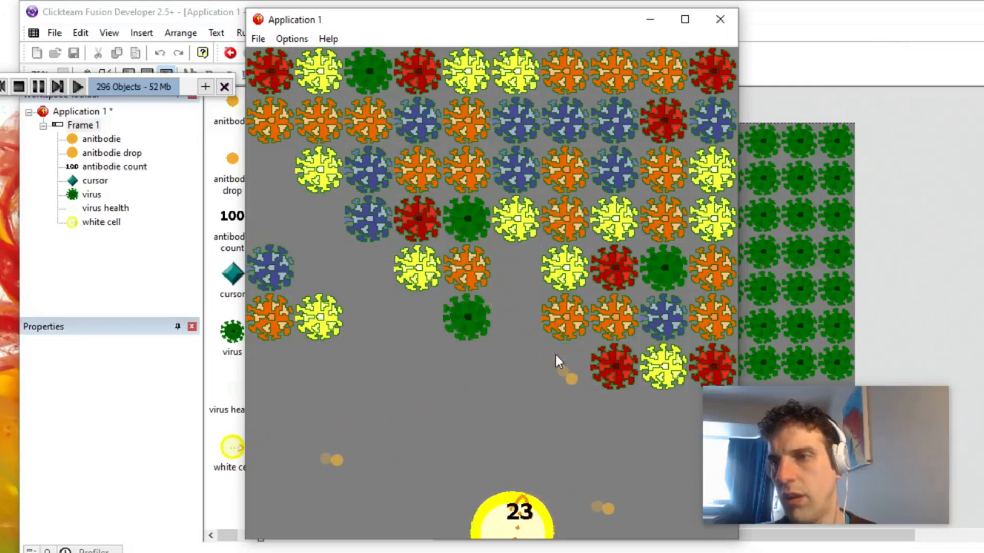
pyautogui.click(720, 20)
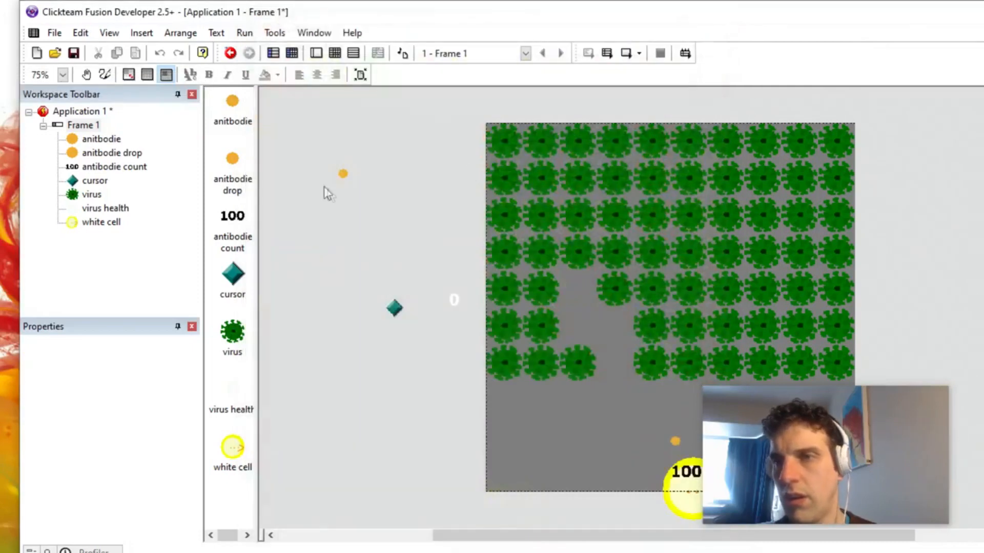
# Step: Check which objects the create actions in the virus "Health <= 0" event spawn
pyautogui.click(323, 55)
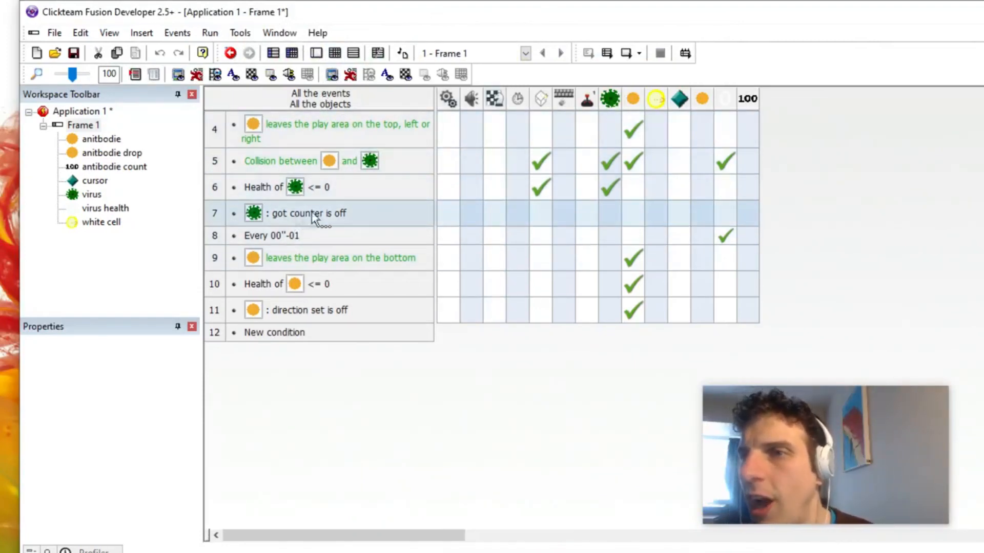
pyautogui.rightClick(537, 183)
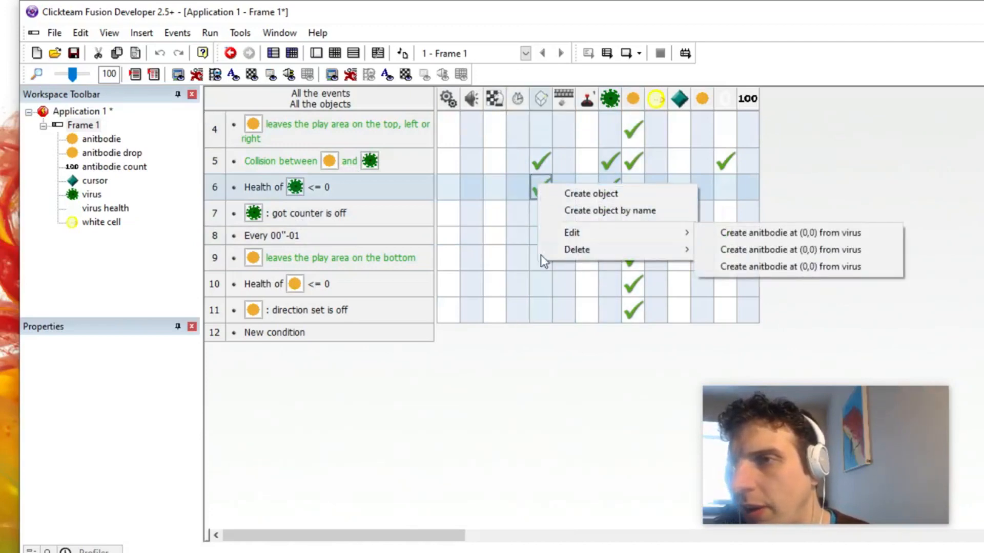
pyautogui.press('Escape')
# Step: Mark the anitbodie drop's icon with a red (FF0000) horizontal brush stroke across the centre of the orange circle
pyautogui.click(109, 152)
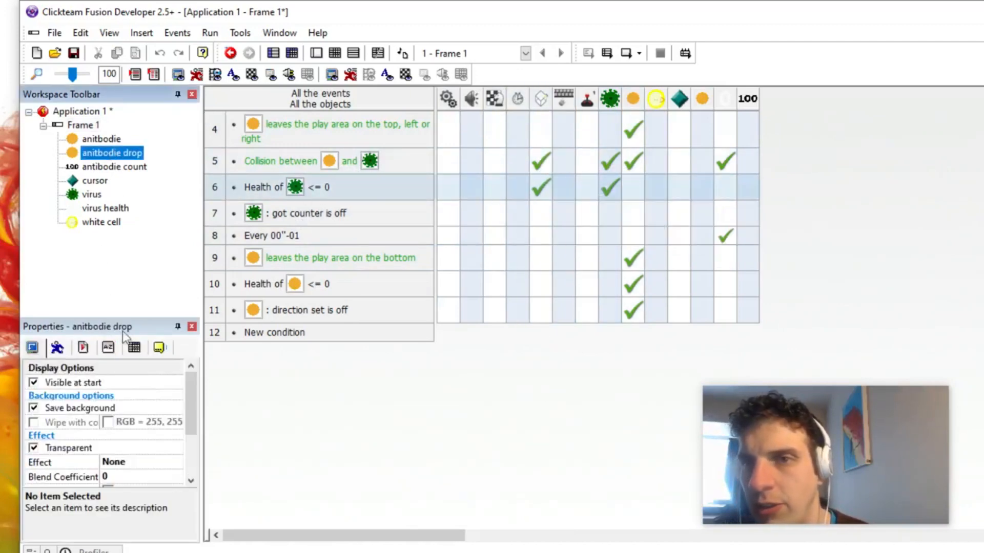
pyautogui.click(159, 348)
pyautogui.click(122, 394)
pyautogui.click(177, 397)
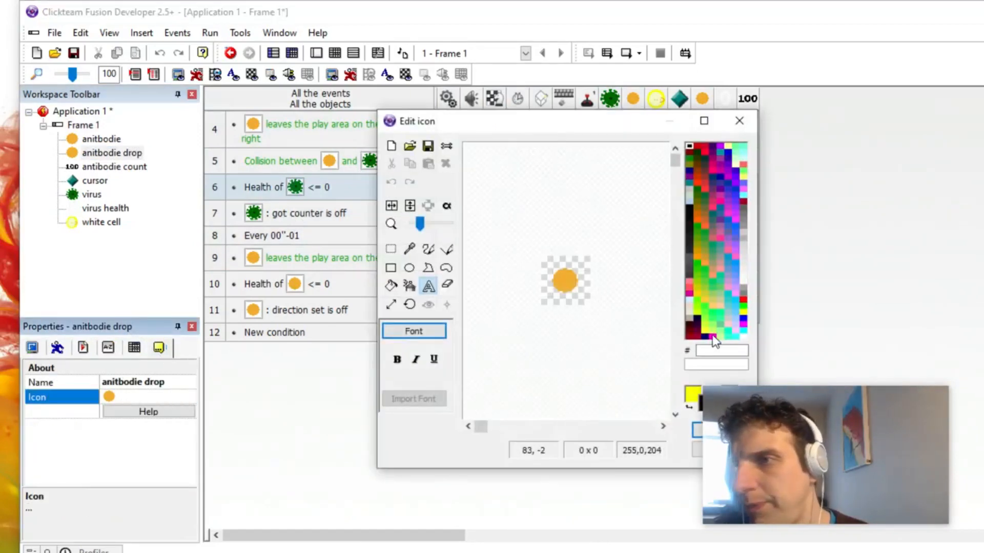
pyautogui.click(743, 300)
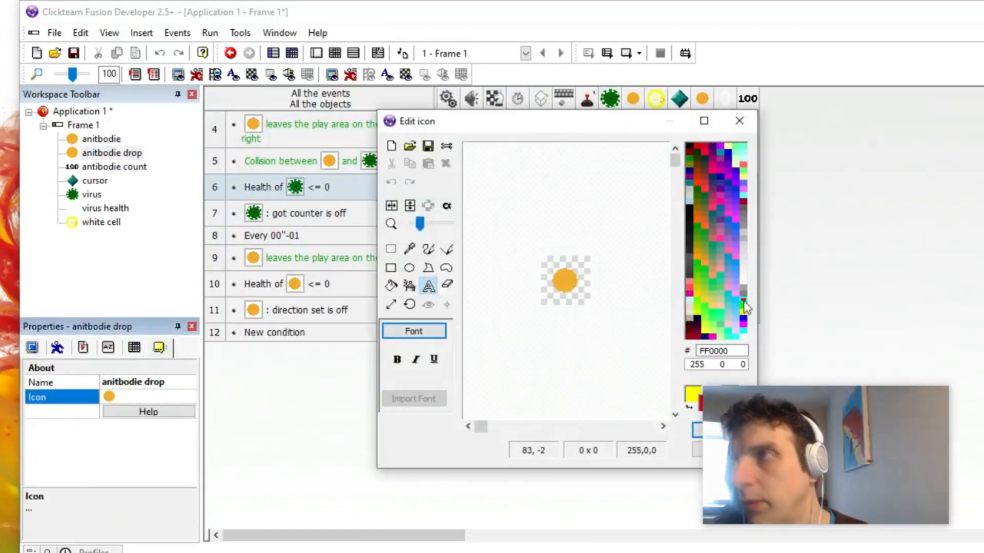
pyautogui.click(428, 250)
pyautogui.moveTo(552, 280); pyautogui.dragTo(577, 281)
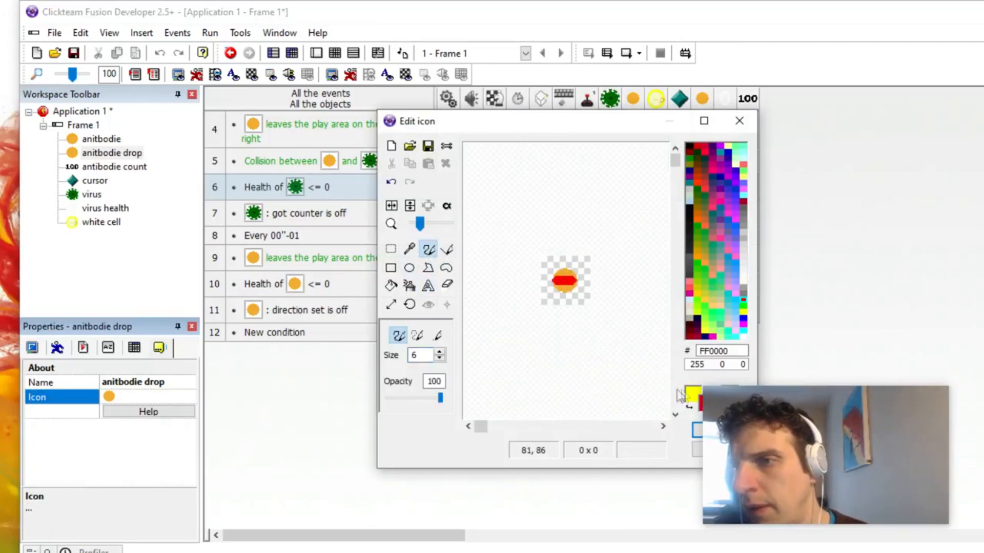
pyautogui.click(697, 433)
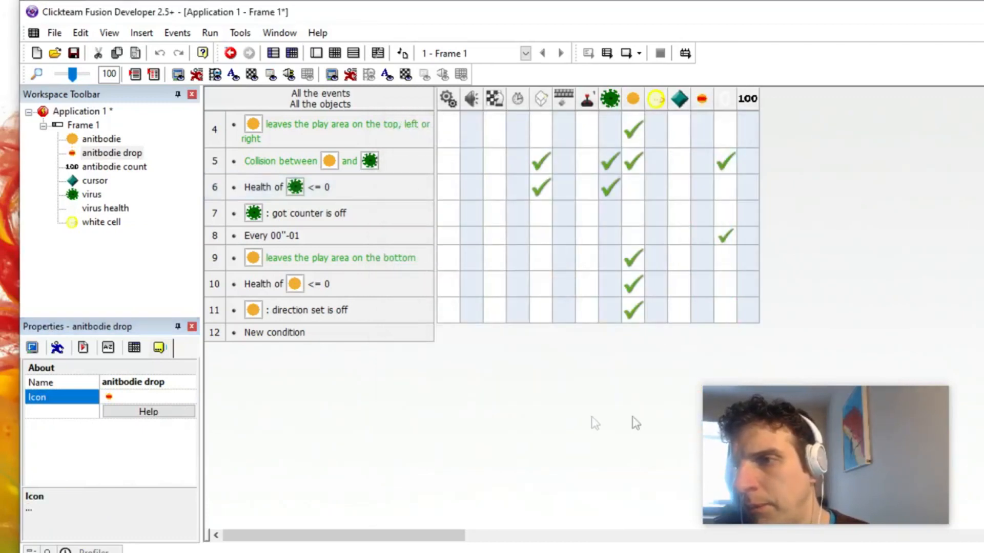
# Step: Try to edit the first create action of the virus "Health <= 0" event to change the object it spawns
pyautogui.rightClick(546, 192)
pyautogui.click(538, 189)
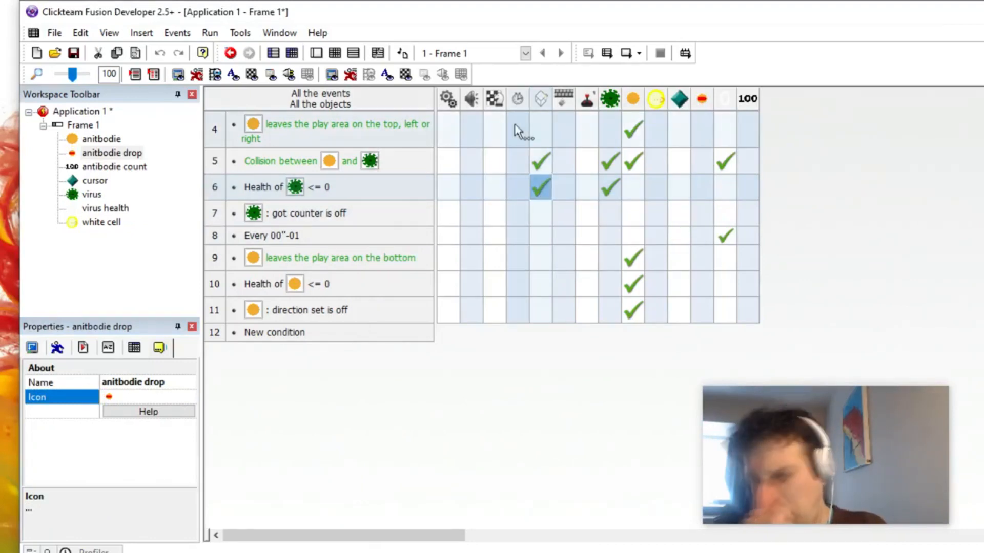
pyautogui.rightClick(537, 186)
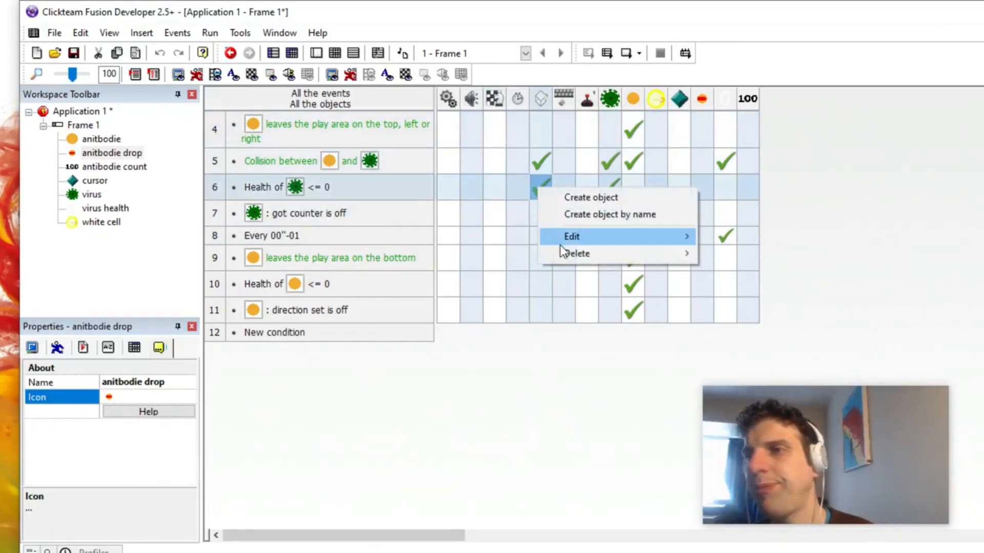
pyautogui.moveTo(621, 242)
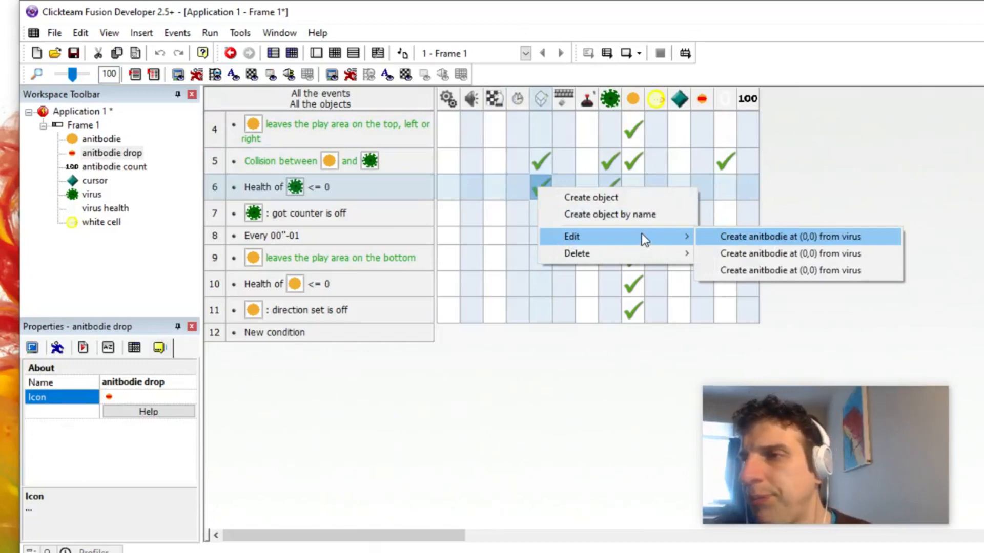
pyautogui.doubleClick(539, 184)
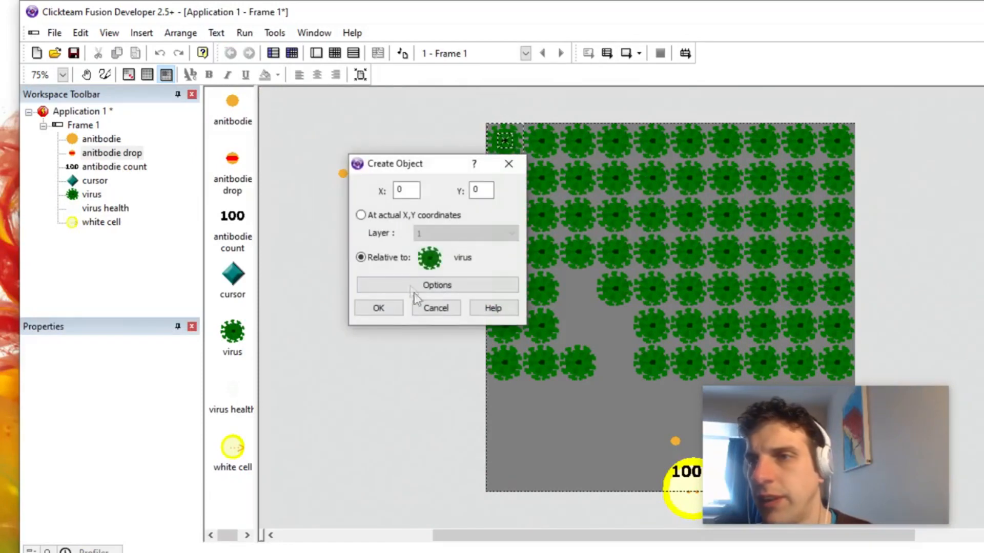
pyautogui.click(378, 307)
# Step: Replace the first create action of the virus "Health <= 0" event with one creating an anitbodie drop at (0,0) relative to the virus
pyautogui.rightClick(295, 108)
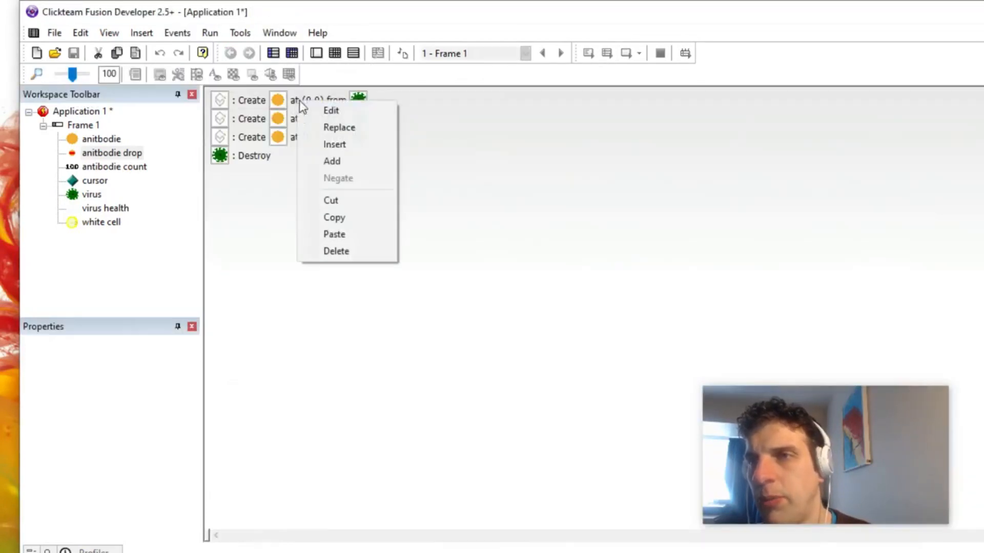
pyautogui.click(353, 160)
pyautogui.click(300, 128)
pyautogui.click(333, 136)
pyautogui.scroll(-2, 472, 284)
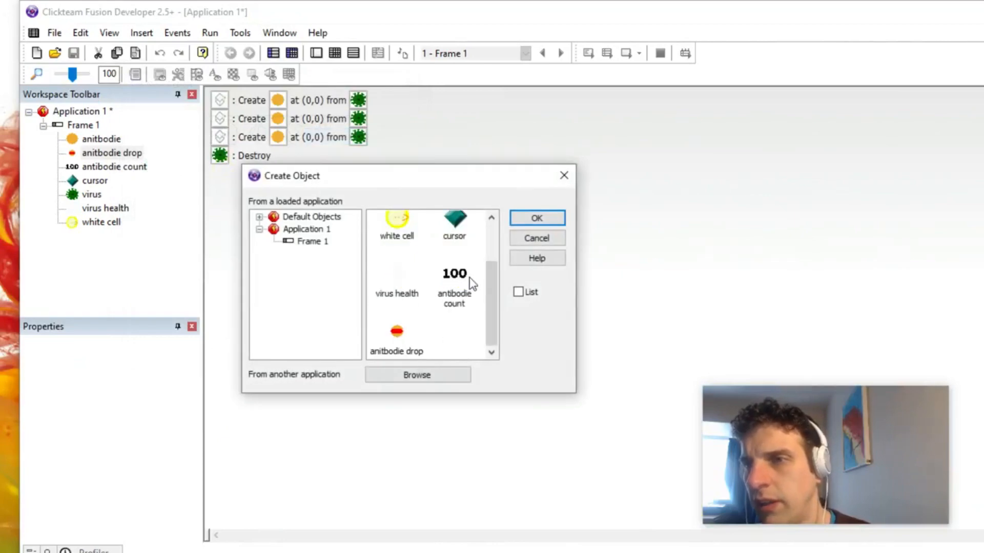
pyautogui.doubleClick(394, 331)
pyautogui.click(611, 279)
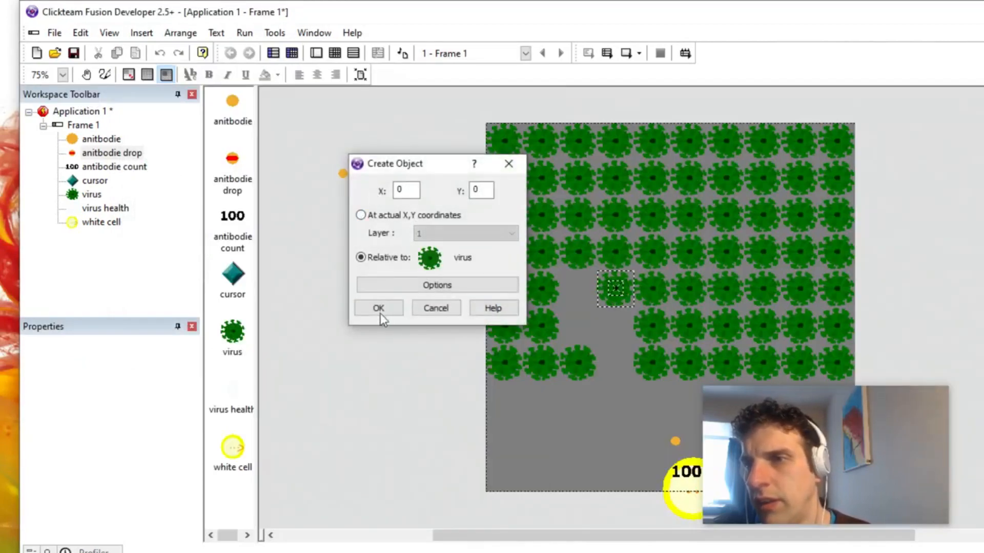
pyautogui.click(377, 309)
# Step: Duplicate the anitbodie drop create action until there are three, and delete the create actions that spawn the ordinary anitbodie
pyautogui.moveTo(316, 104); pyautogui.dragTo(316, 116)
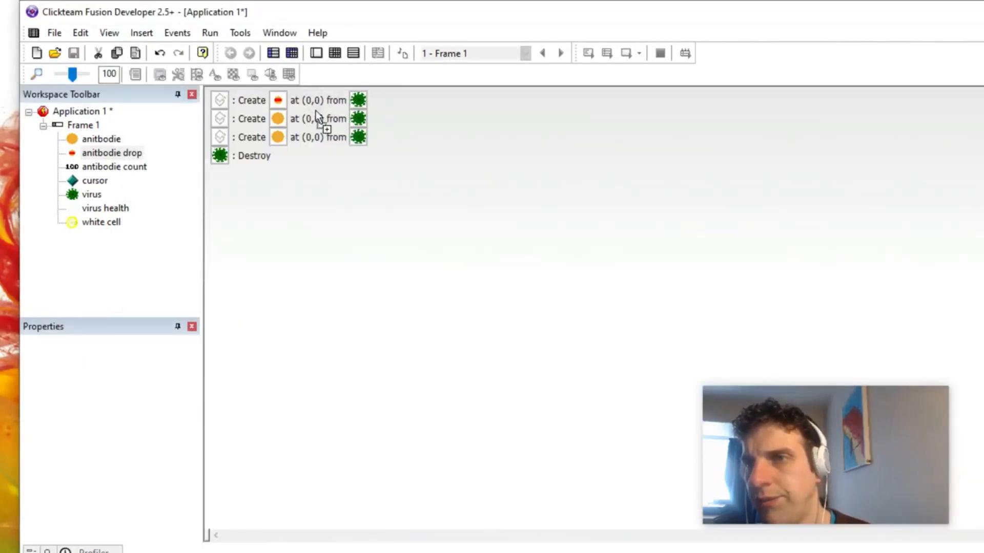
pyautogui.click(313, 106)
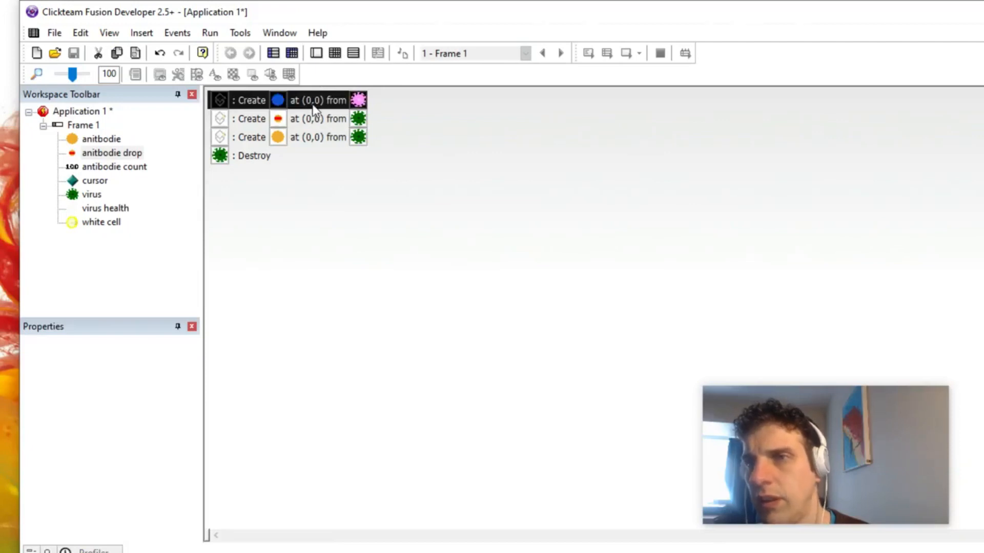
pyautogui.click(317, 119)
pyautogui.press('Delete')
pyautogui.click(314, 101)
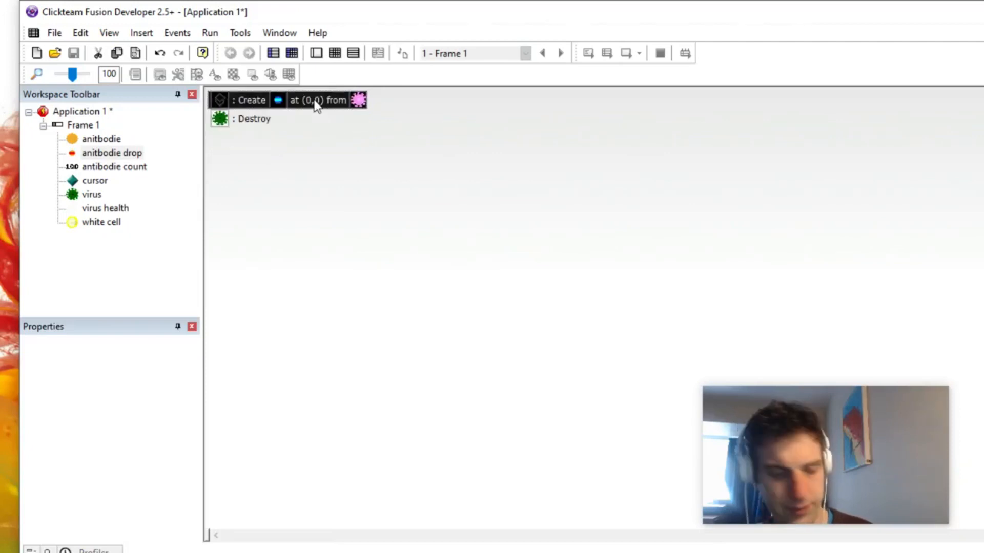
pyautogui.click(434, 156)
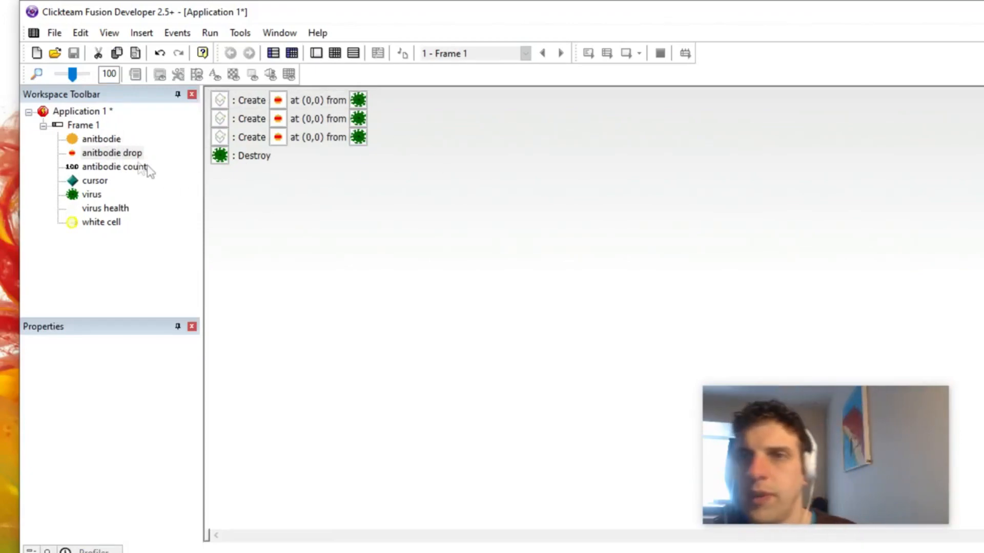
# Step: Test-run the frame, shoot at the viruses to check their drops, then close the game and open the event editor
pyautogui.doubleClick(81, 125)
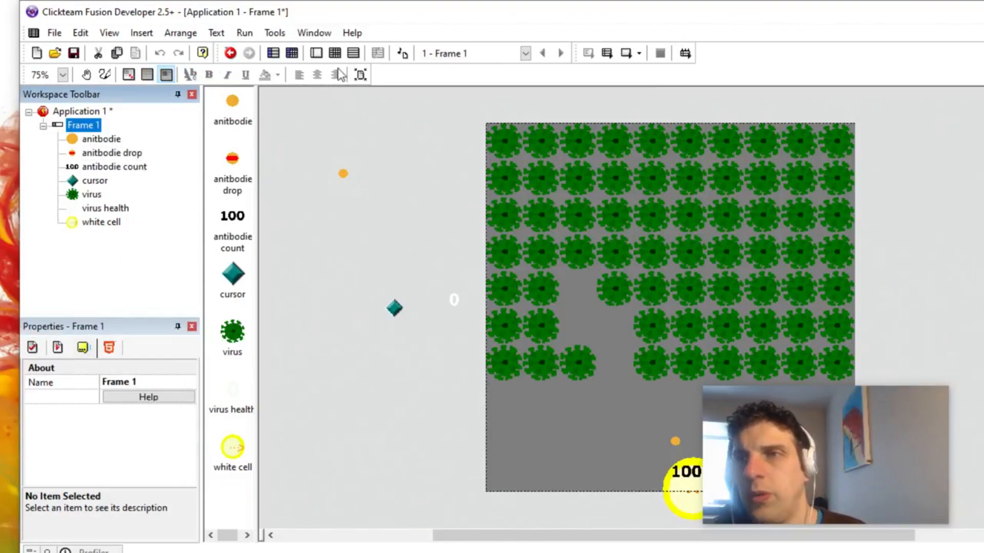
pyautogui.click(334, 53)
pyautogui.click(319, 54)
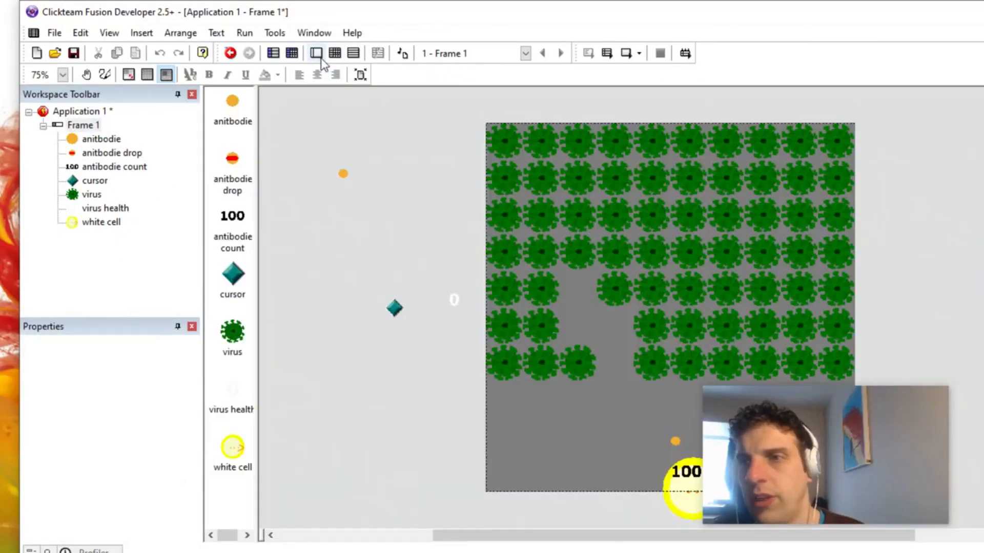
pyautogui.click(245, 32)
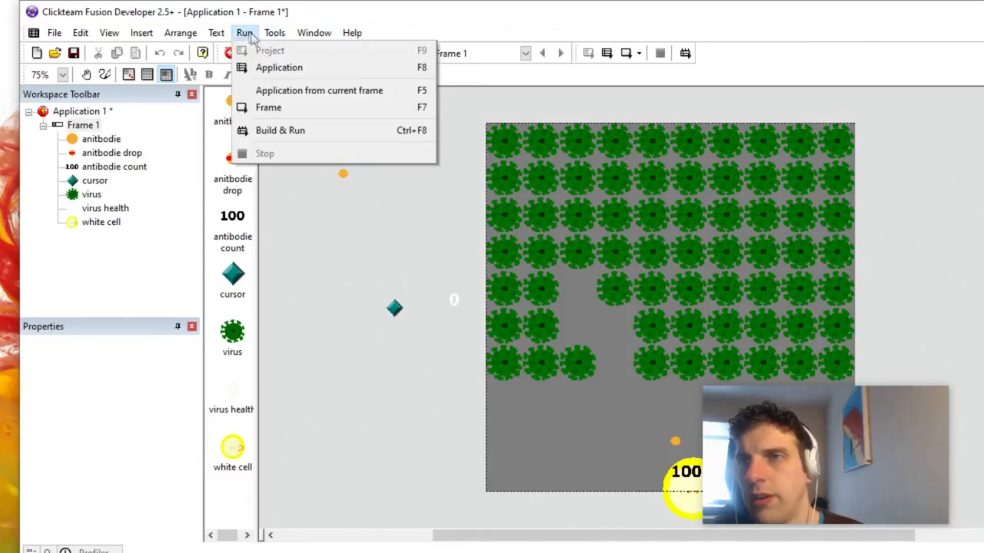
pyautogui.click(267, 109)
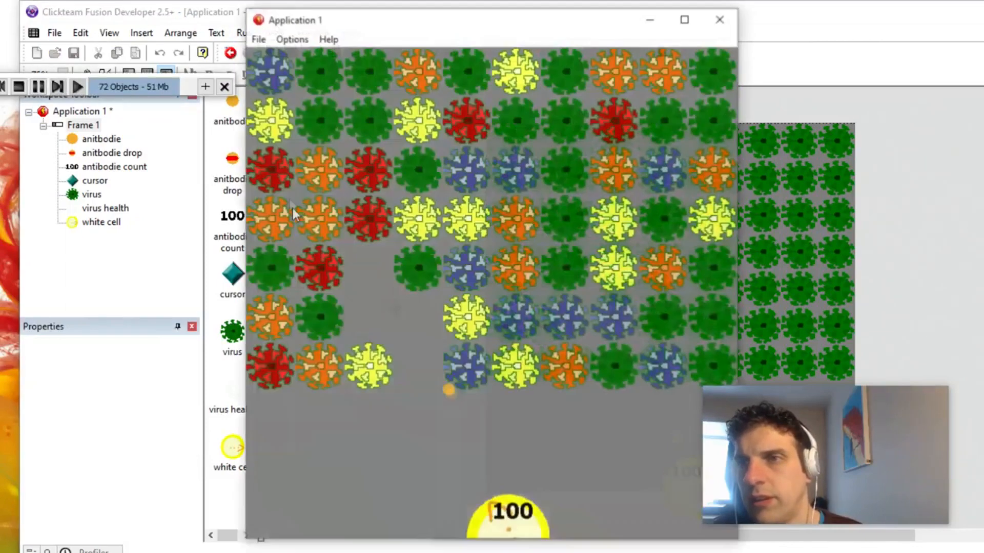
pyautogui.click(307, 237)
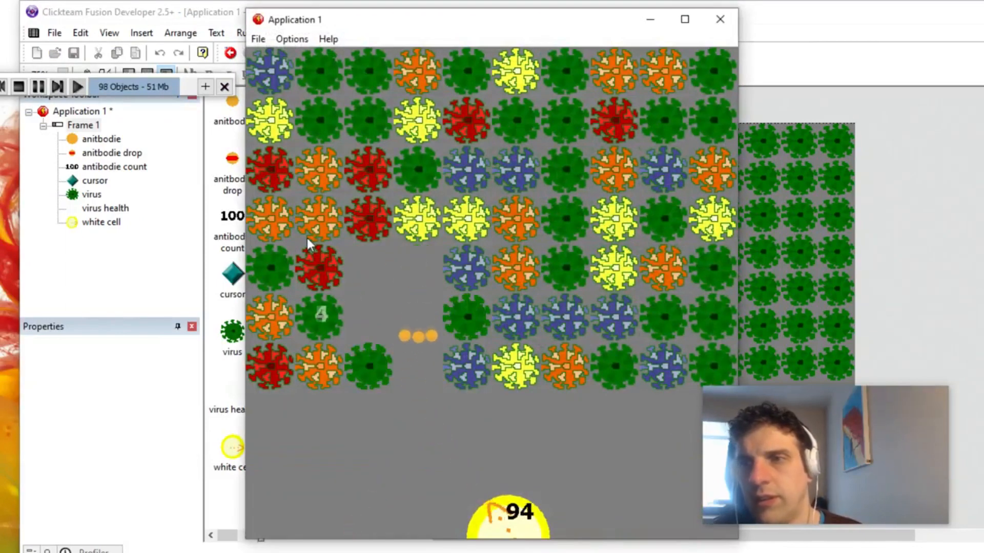
pyautogui.click(306, 238)
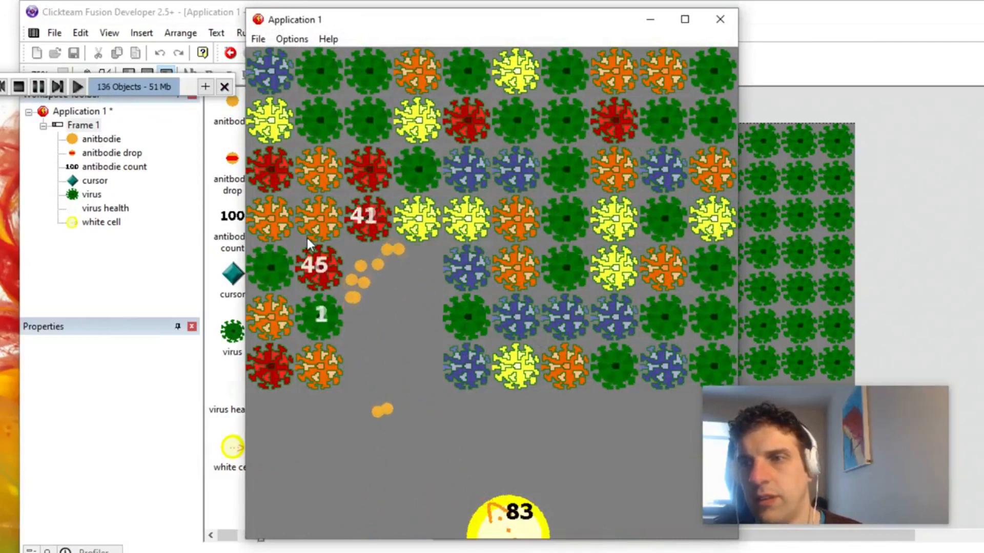
pyautogui.click(307, 238)
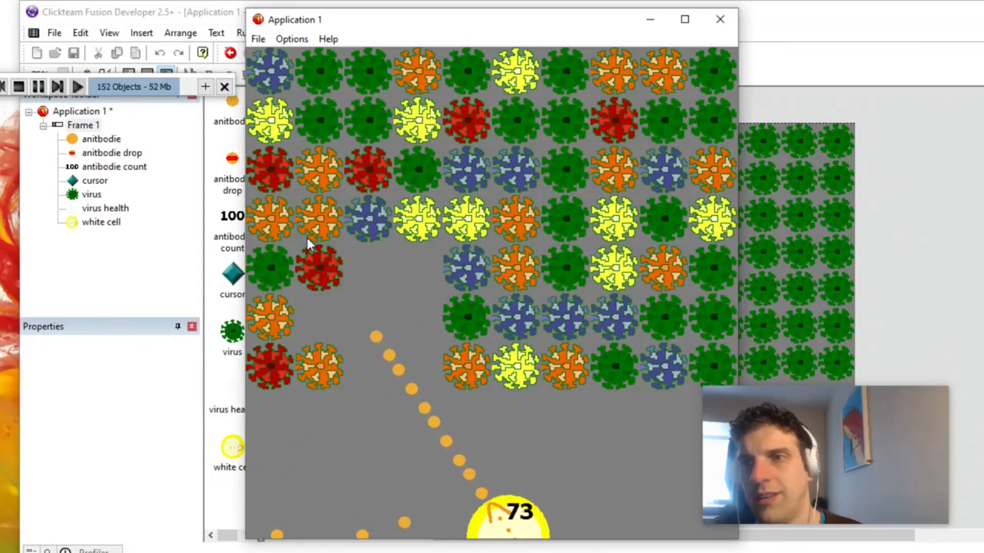
pyautogui.click(306, 238)
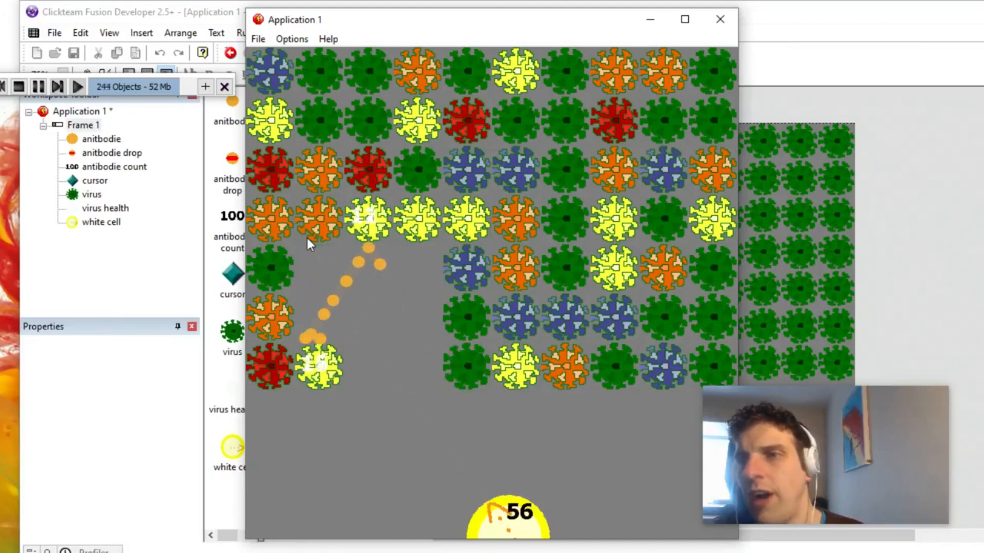
pyautogui.click(307, 238)
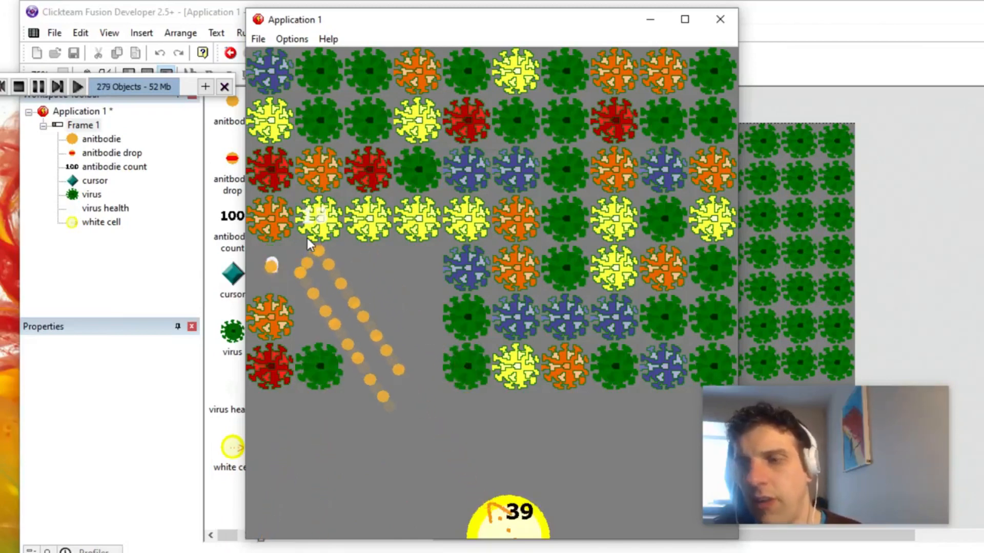
pyautogui.hotkey('alt', 'F4')
pyautogui.click(334, 54)
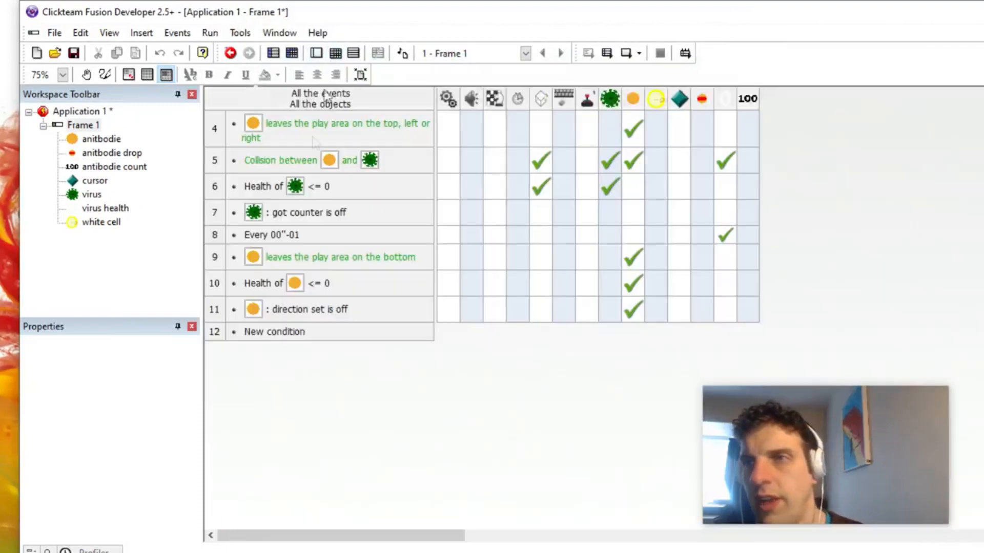
pyautogui.click(281, 334)
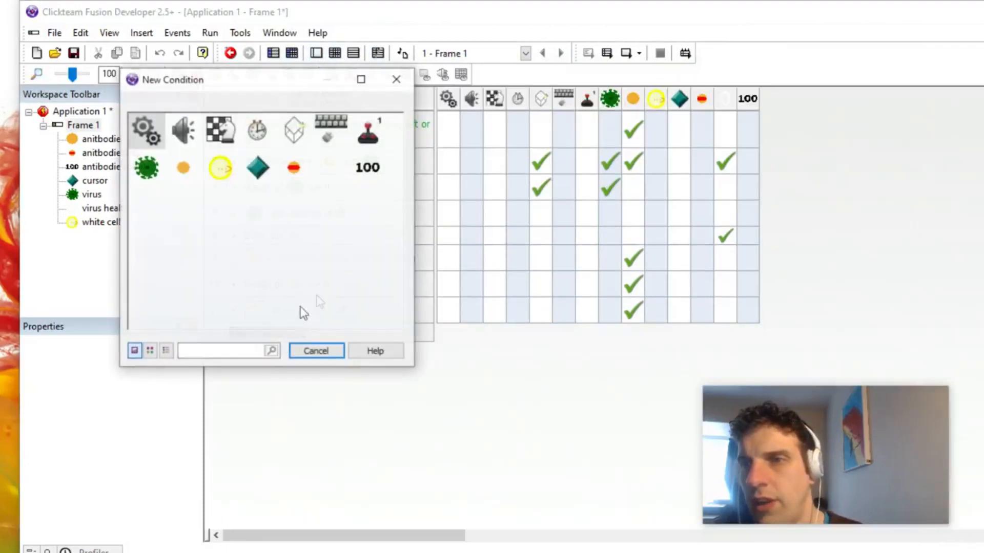
pyautogui.click(288, 169)
pyautogui.moveTo(373, 173)
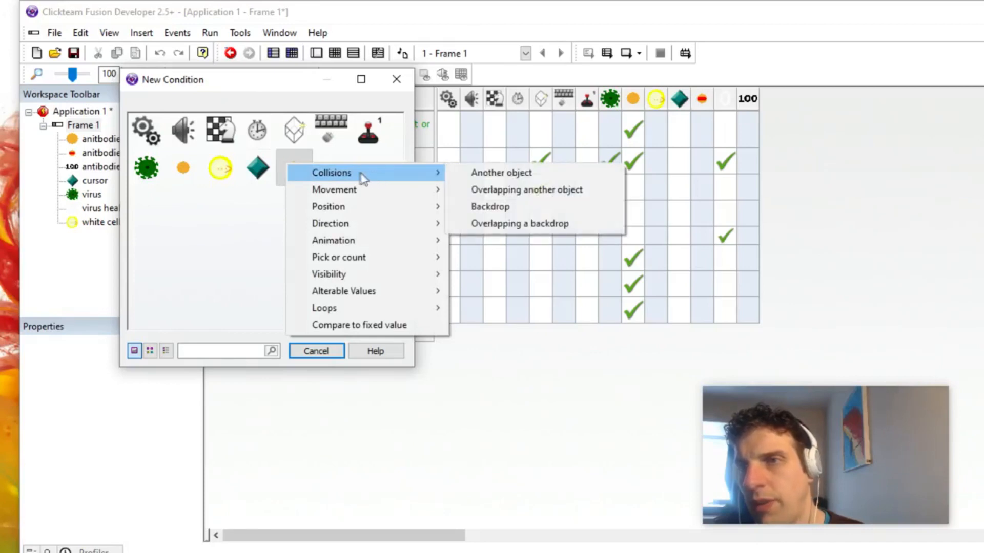
pyautogui.moveTo(369, 206)
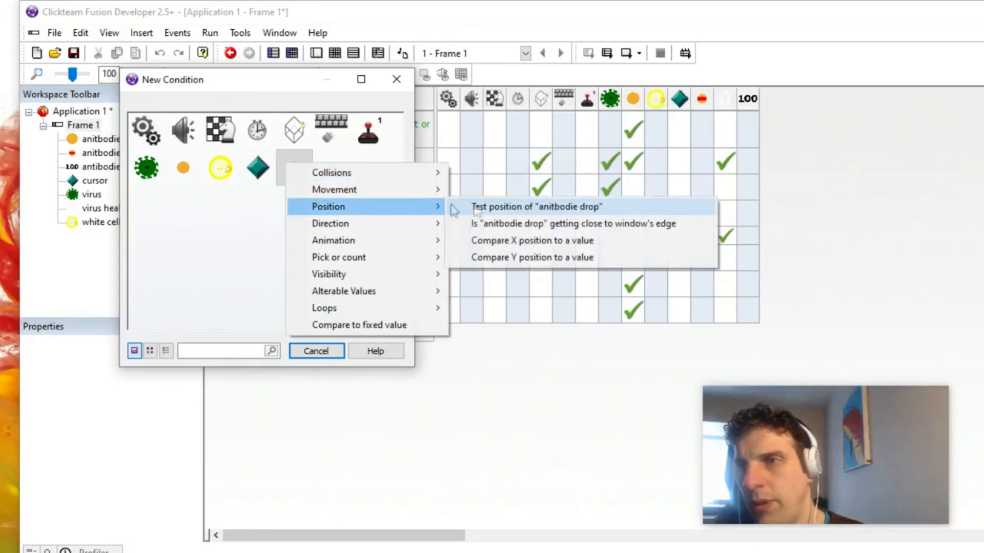
pyautogui.click(479, 208)
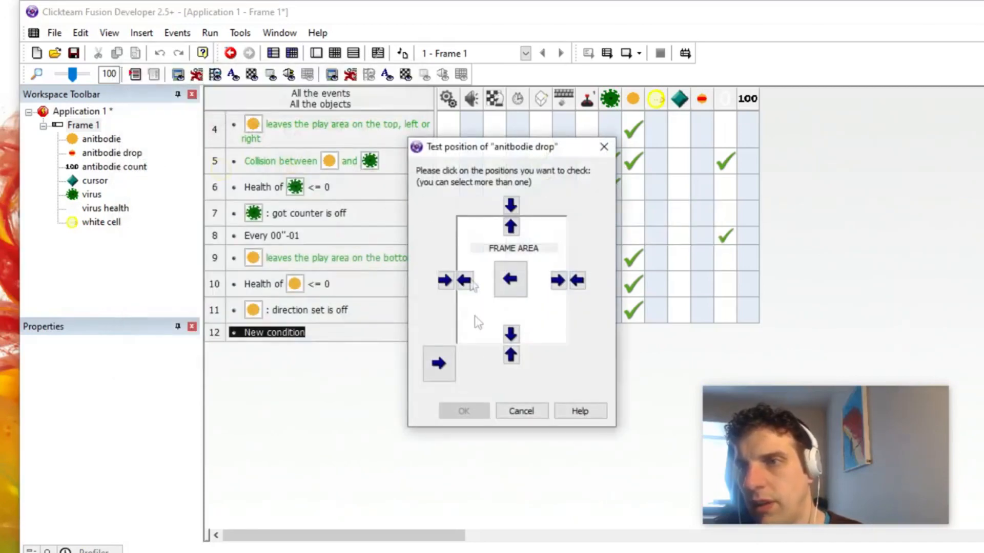
pyautogui.click(509, 412)
# Step: Add an event condition testing whether the Y position of the anitbodie drop is greater than 500
pyautogui.doubleClick(274, 332)
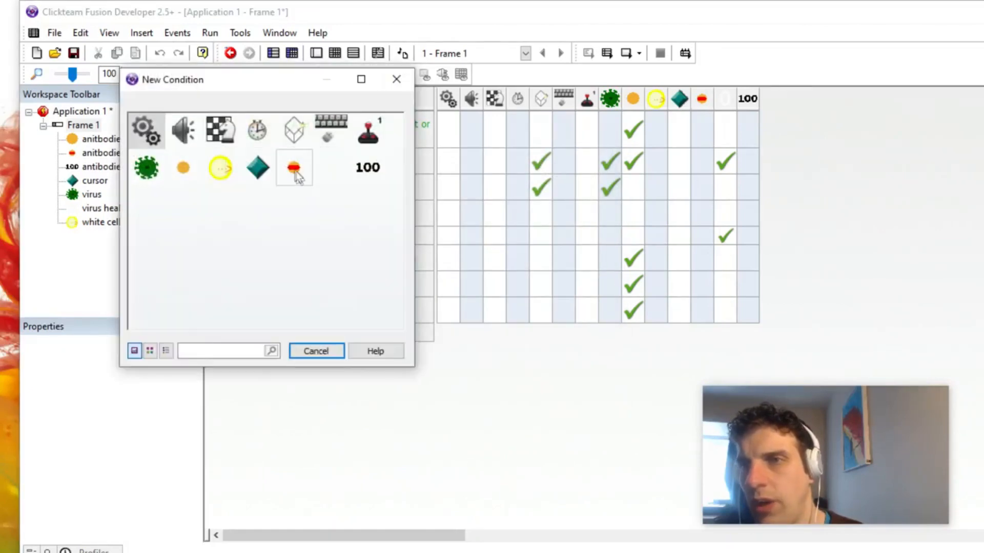
pyautogui.click(293, 167)
pyautogui.moveTo(384, 210)
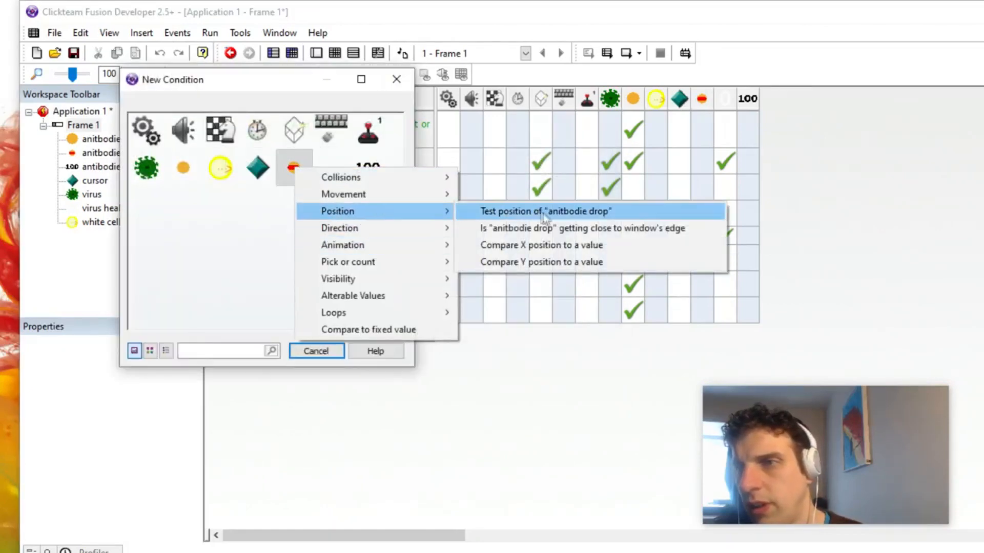
pyautogui.click(562, 262)
pyautogui.click(369, 151)
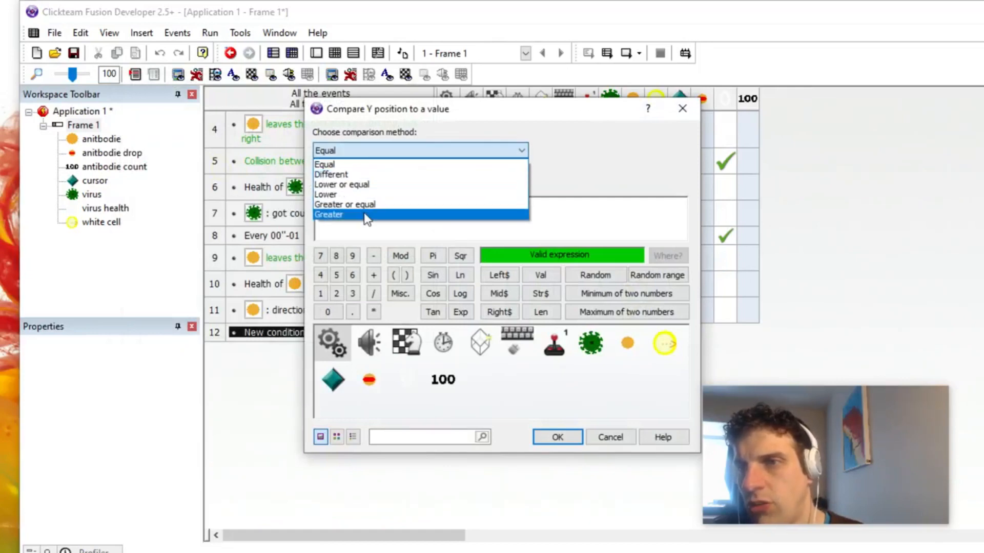
pyautogui.click(369, 214)
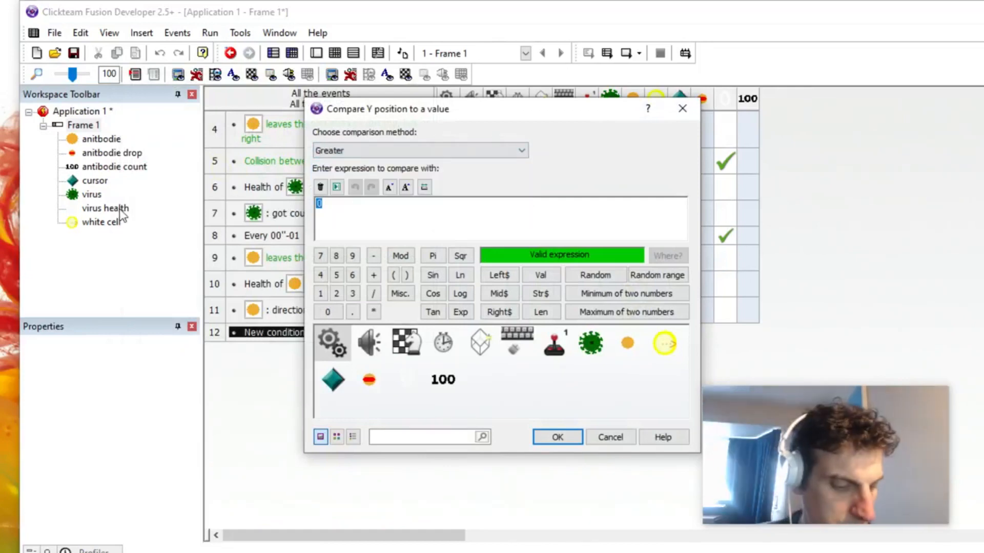
pyautogui.write('00')
pyautogui.press('Return')
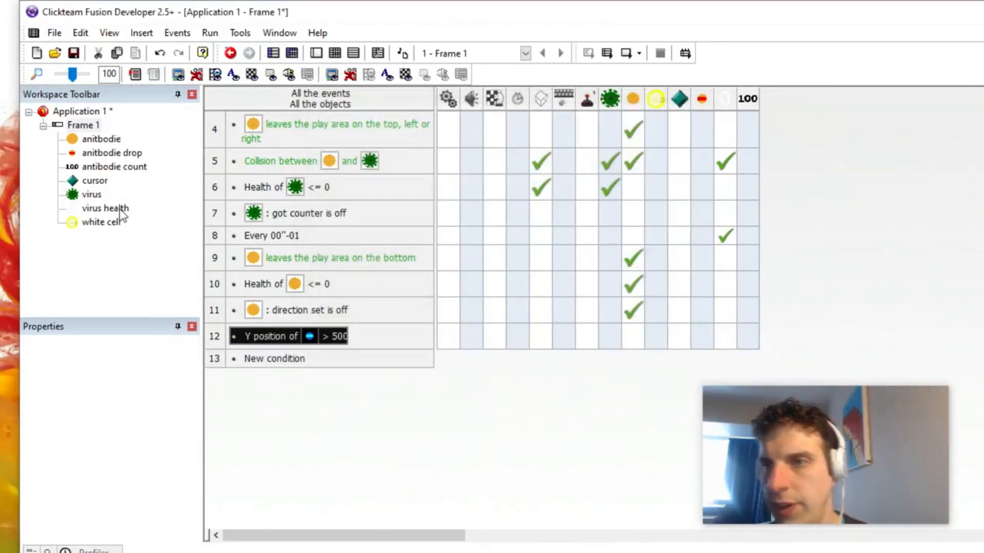
# Step: In the "Y position > 500" event, make the anitbodie drop look in the direction of position X 320, Y 320
pyautogui.click(702, 336)
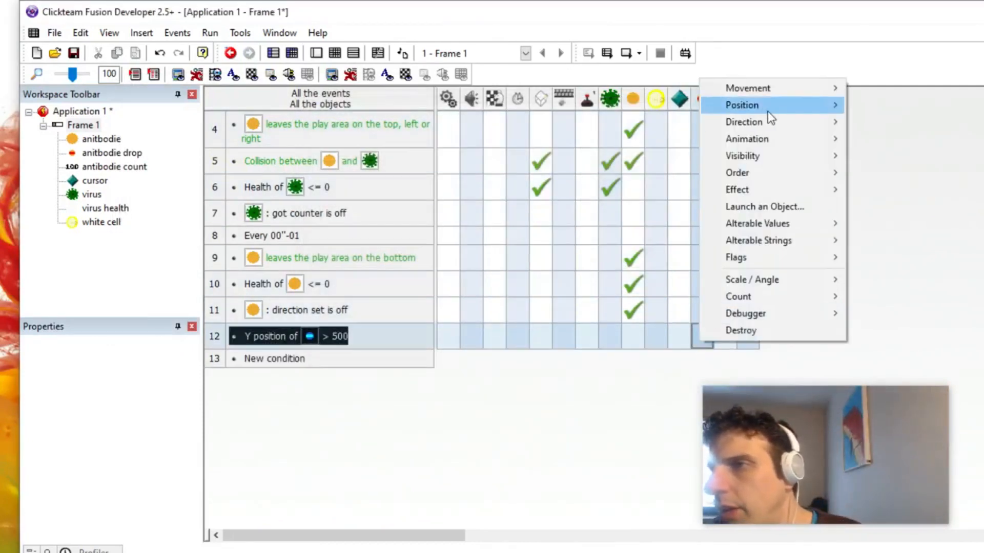
pyautogui.moveTo(724, 124)
pyautogui.click(661, 139)
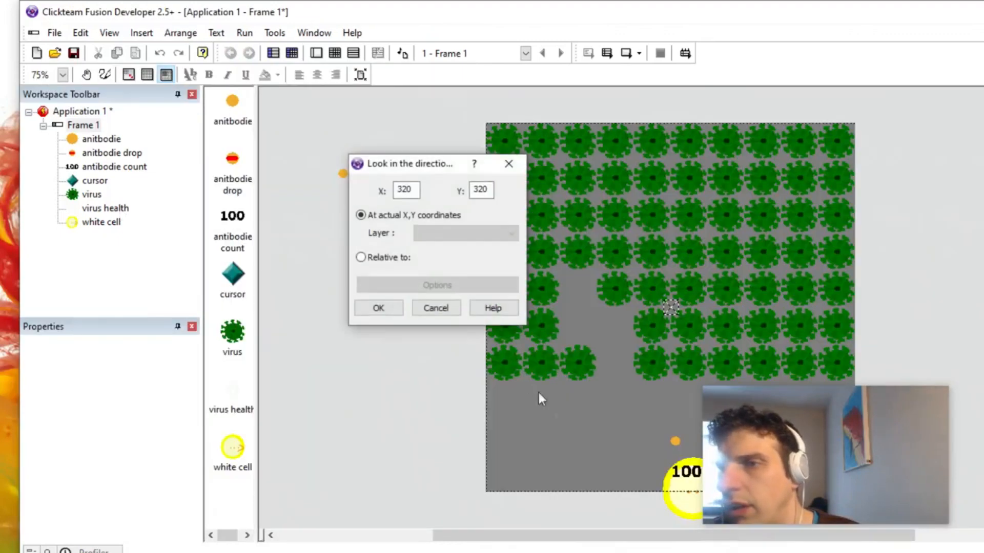
pyautogui.click(392, 308)
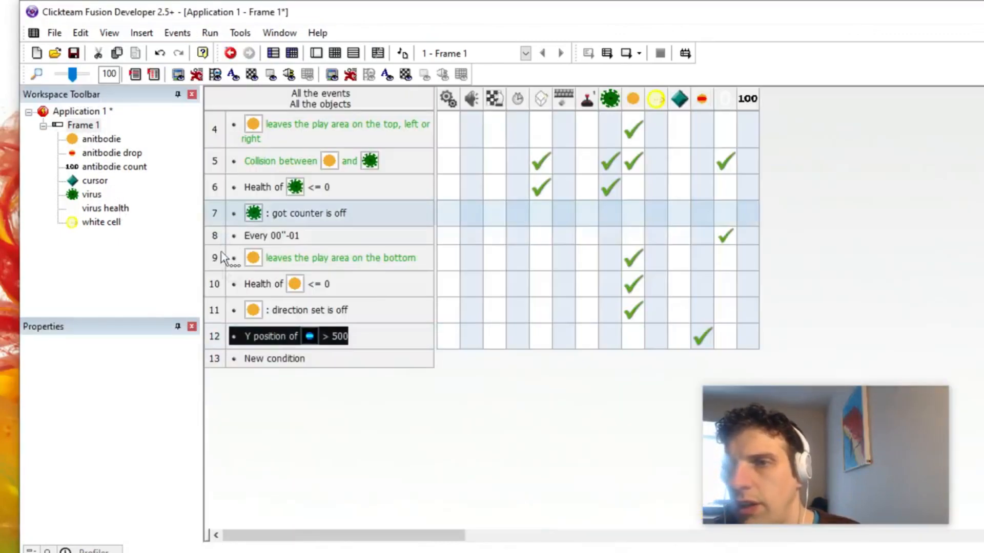
# Step: Add a new event condition for a collision between the anitbodie drop and the white cell
pyautogui.click(269, 355)
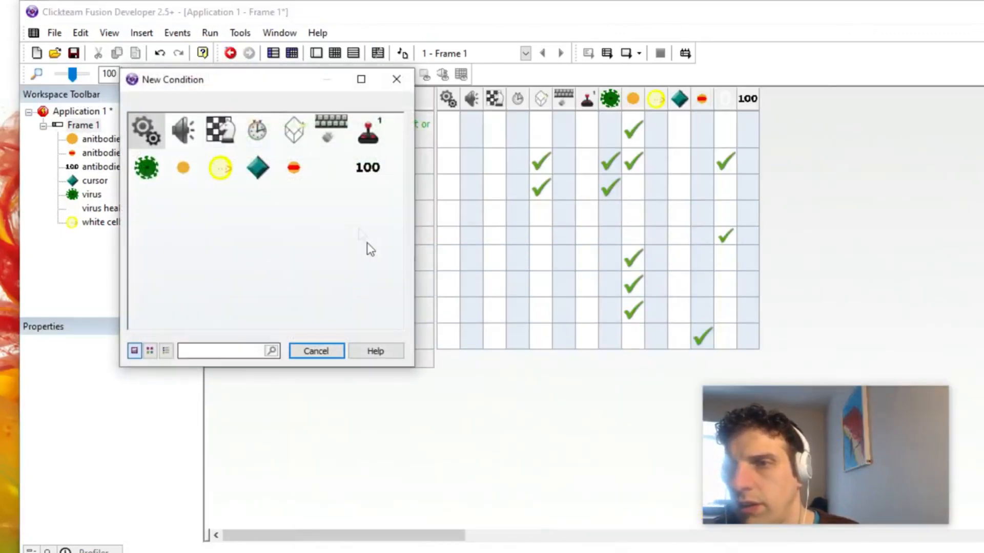
pyautogui.click(291, 169)
pyautogui.moveTo(338, 178)
pyautogui.click(468, 176)
pyautogui.doubleClick(216, 126)
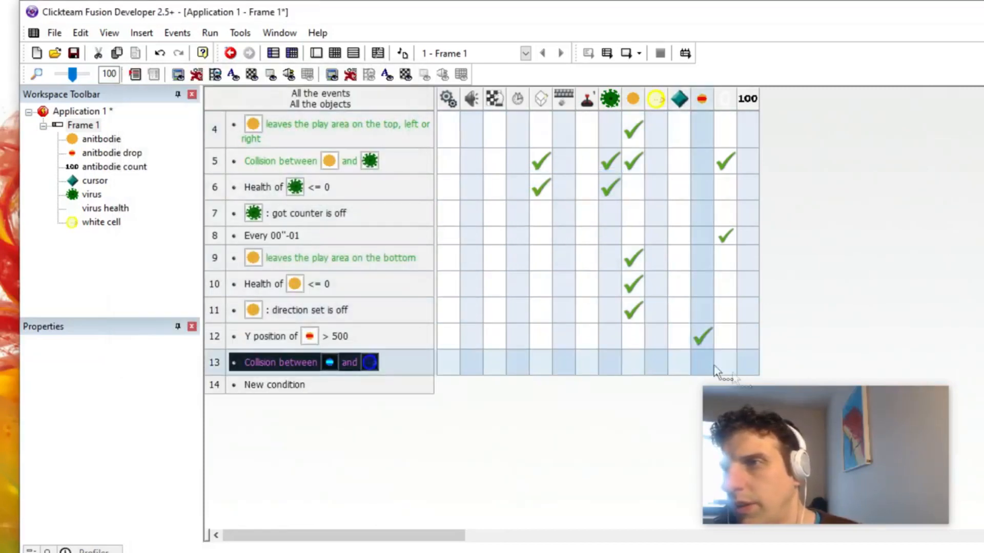
# Step: Give the drop and white cell collision event an Add to Counter action on the antibodie count
pyautogui.click(741, 364)
pyautogui.click(820, 240)
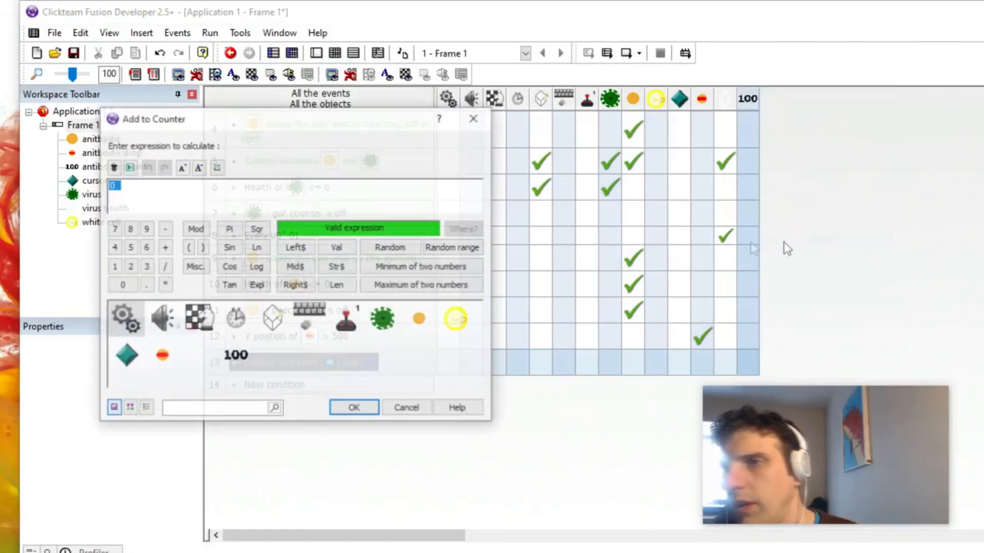
pyautogui.press('Return')
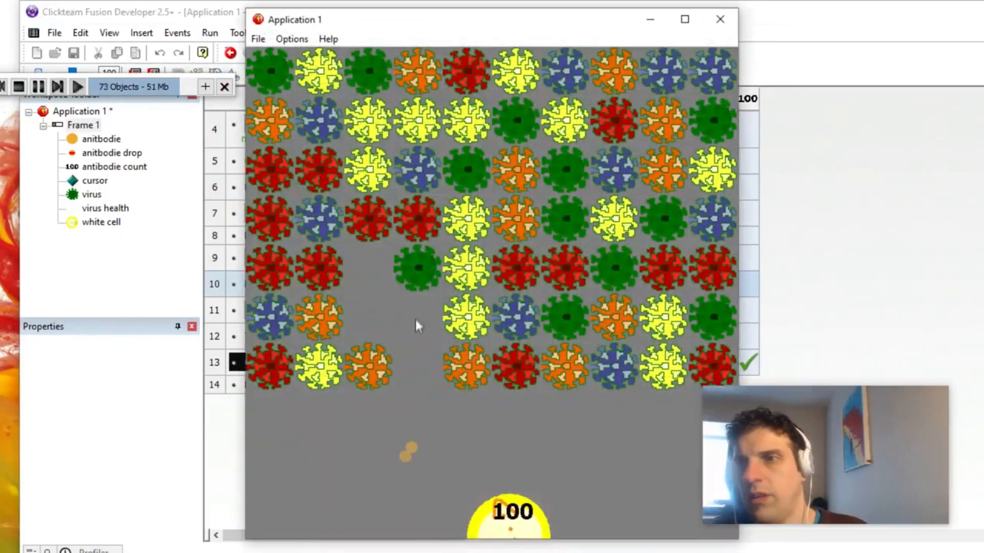
# Step: Test-play the antibody shooter by firing at the viruses and collecting the drops, and close the run
pyautogui.click(408, 297)
pyautogui.click(388, 278)
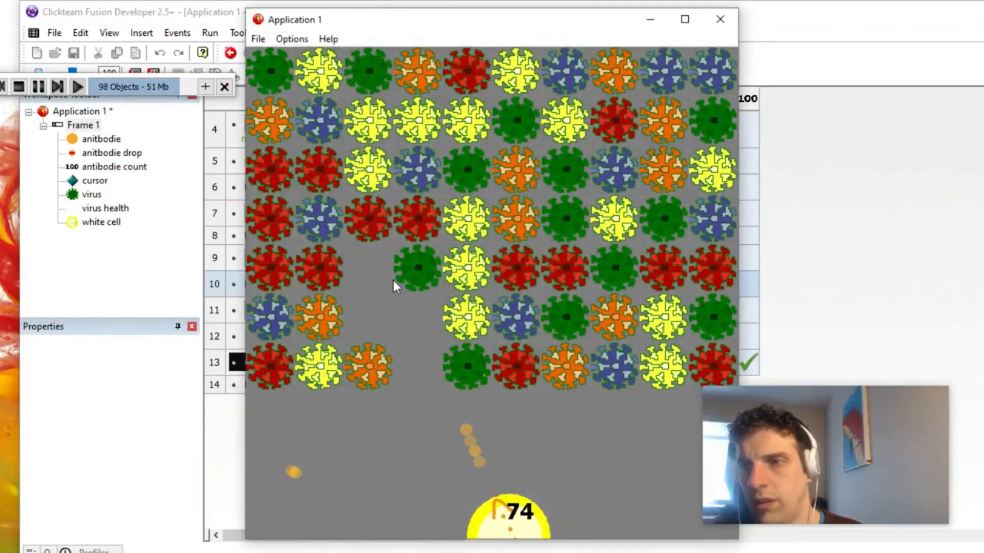
pyautogui.click(386, 266)
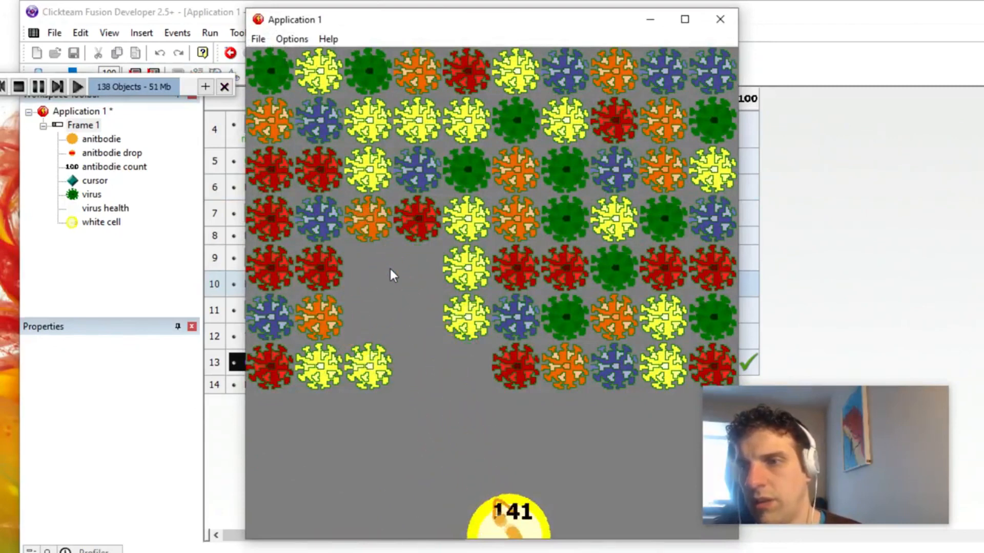
pyautogui.moveTo(357, 257)
pyautogui.mouseDown()
pyautogui.moveTo(297, 246)
pyautogui.moveTo(322, 235)
pyautogui.mouseUp()
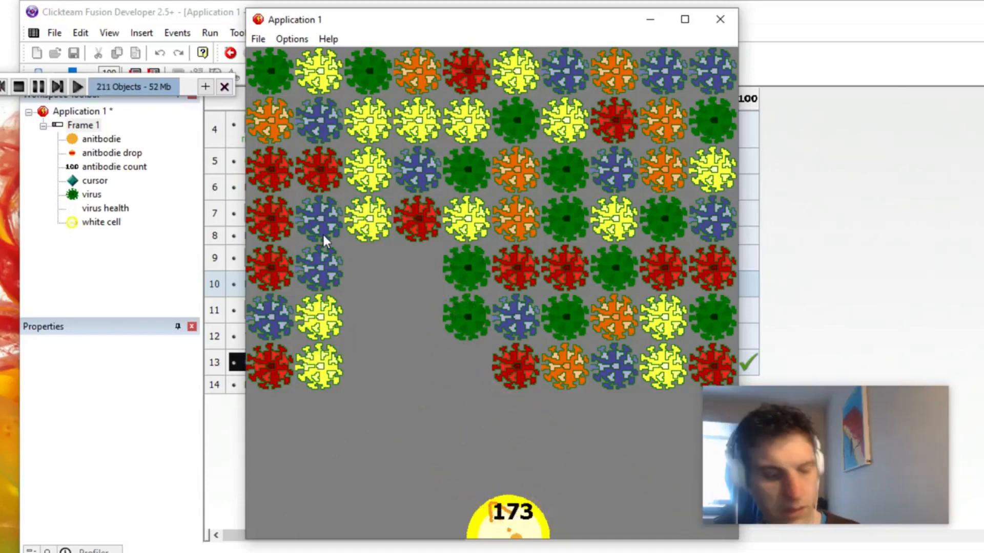
pyautogui.hotkey('alt', 'F4')
# Step: Add an event for a collision between the anitbodie and the white cell, and copy the Add to Counter action into it
pyautogui.click(279, 387)
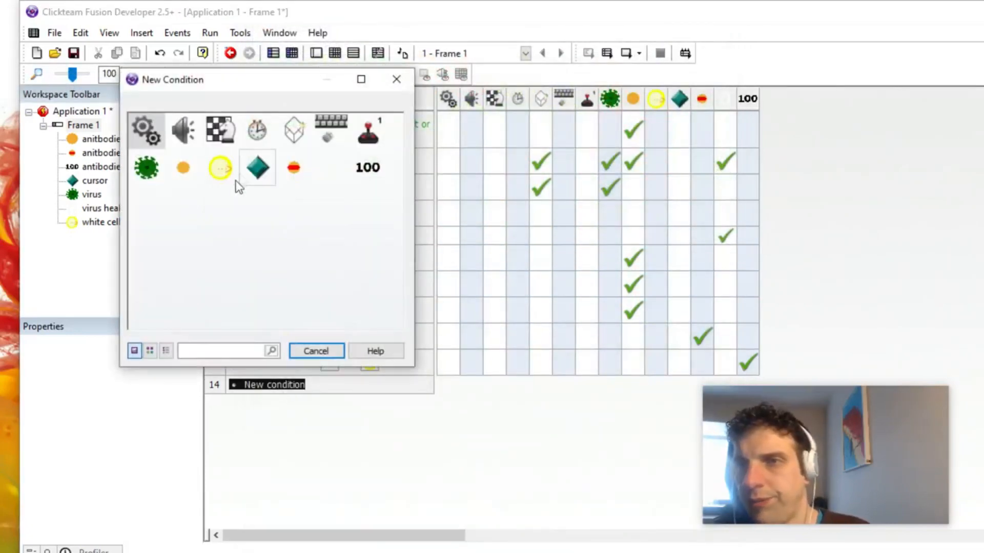
pyautogui.click(205, 171)
pyautogui.moveTo(257, 181)
pyautogui.click(398, 176)
pyautogui.doubleClick(218, 135)
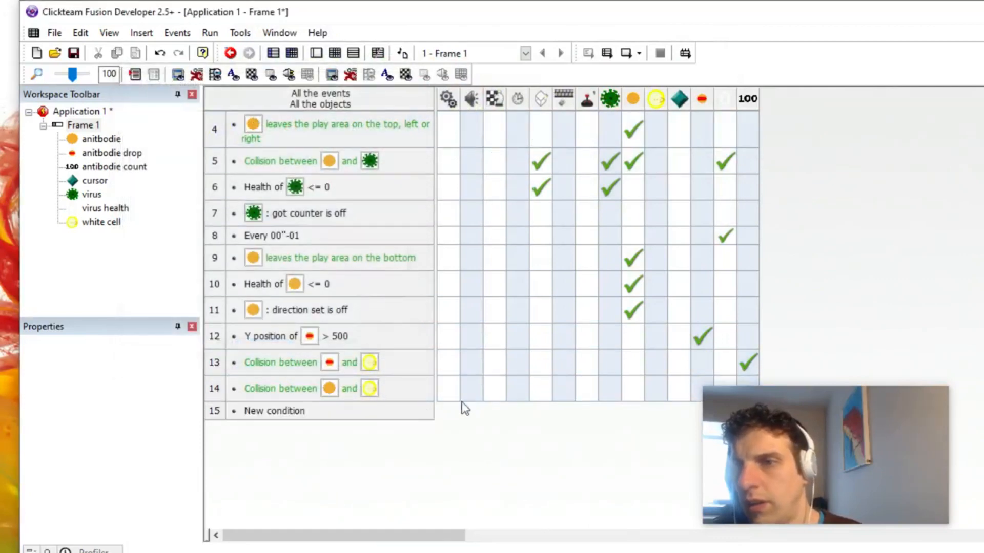
pyautogui.moveTo(753, 375); pyautogui.dragTo(752, 383)
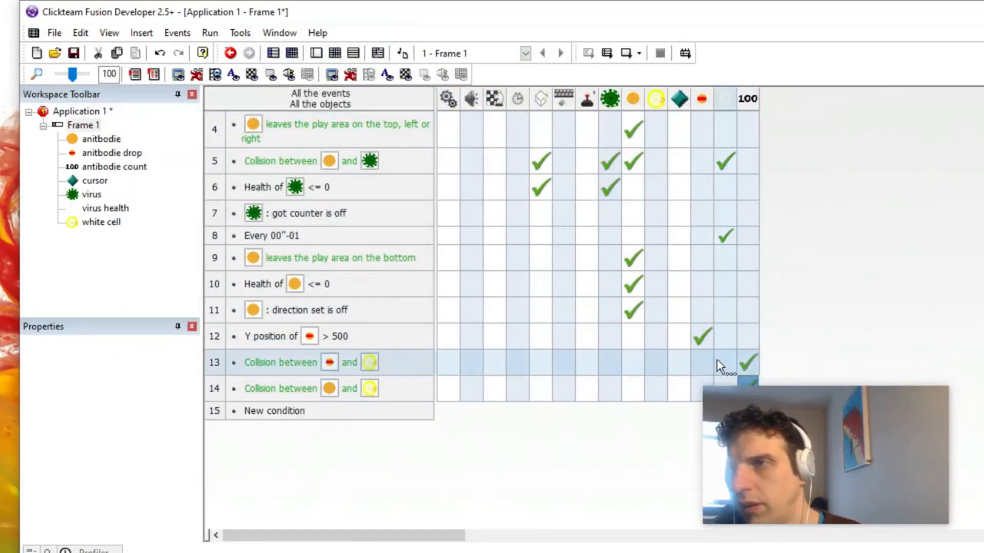
# Step: Destroy the anitbodie drop and the anitbodie in their respective white cell collision events, and test-run the game
pyautogui.rightClick(707, 364)
pyautogui.click(748, 351)
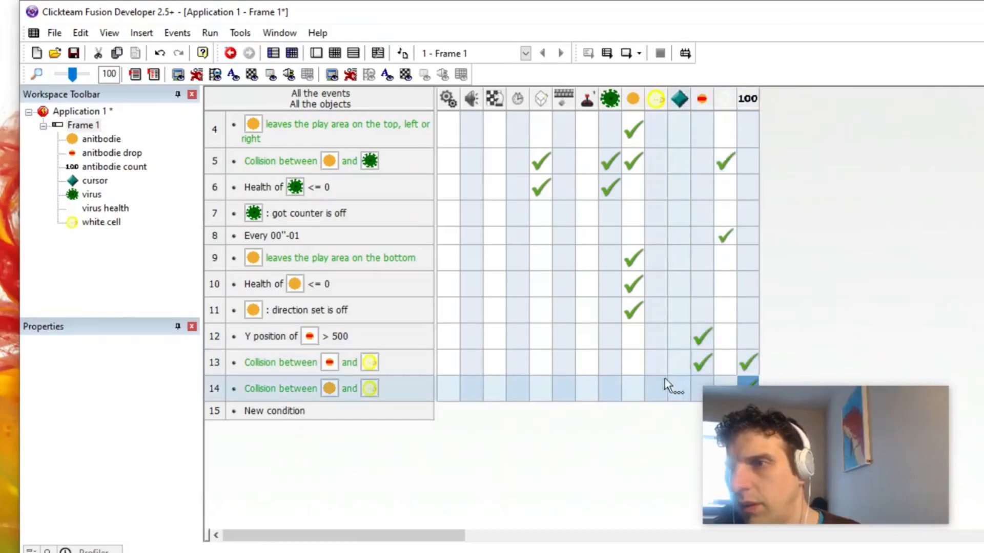
pyautogui.rightClick(643, 395)
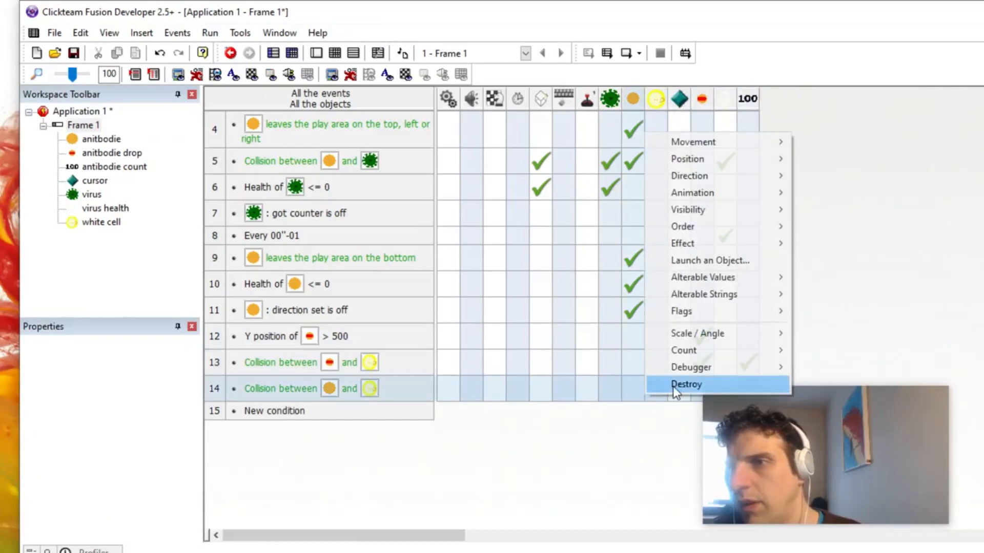
pyautogui.click(672, 386)
pyautogui.press('F8')
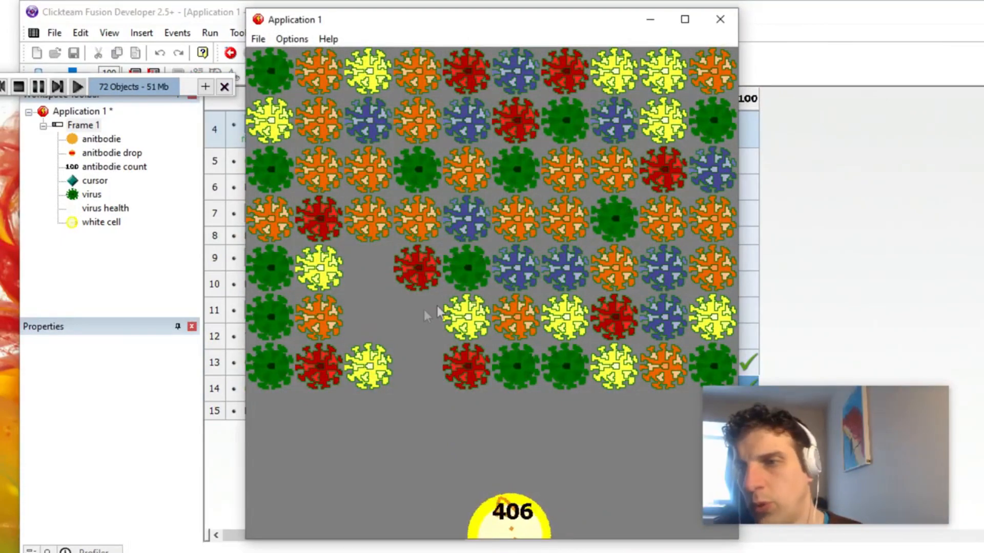
pyautogui.hotkey('alt', 'F4')
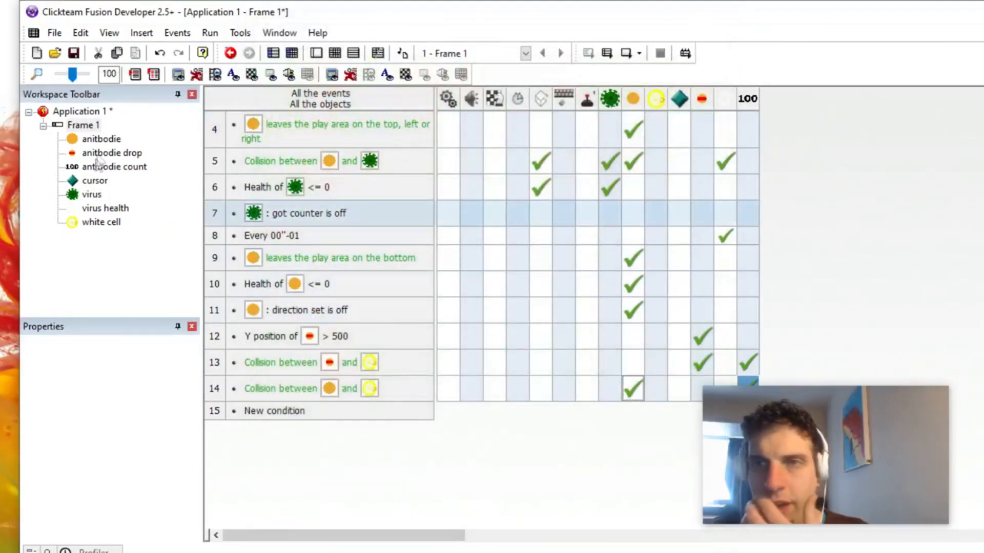
# Step: Add a flag named "bounced" to the anitbodie object
pyautogui.click(101, 138)
pyautogui.click(107, 348)
pyautogui.scroll(-1, 225, 446)
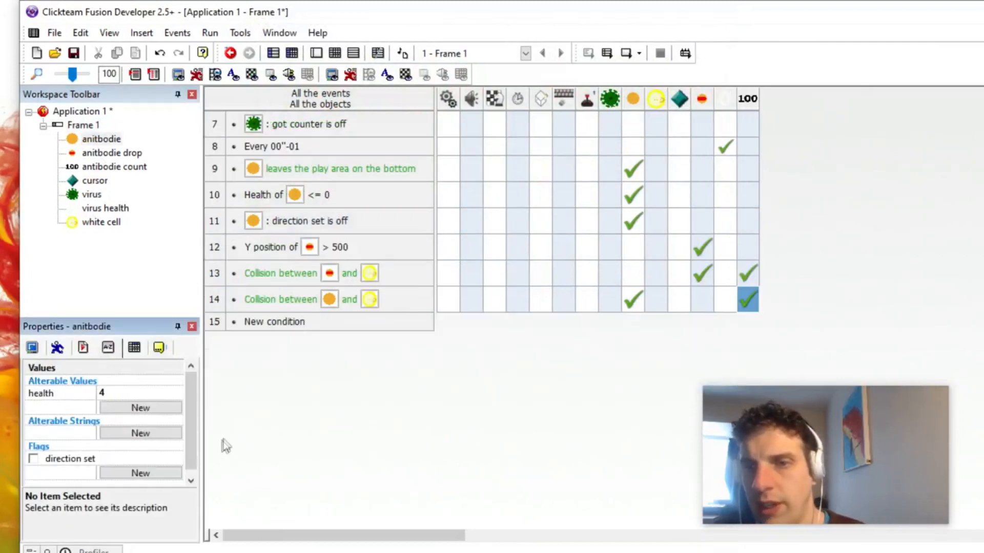
pyautogui.doubleClick(61, 474)
pyautogui.write('bounced')
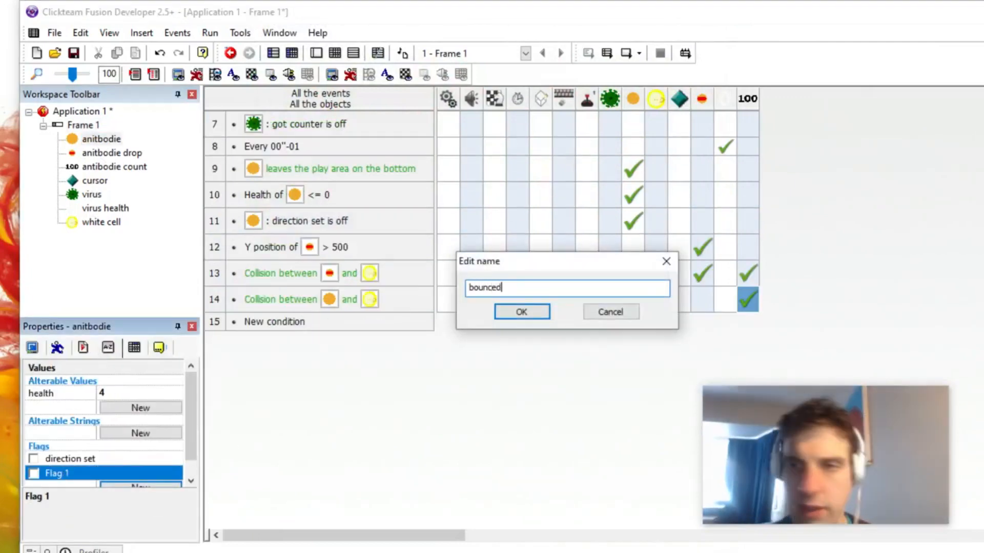
pyautogui.press('Return')
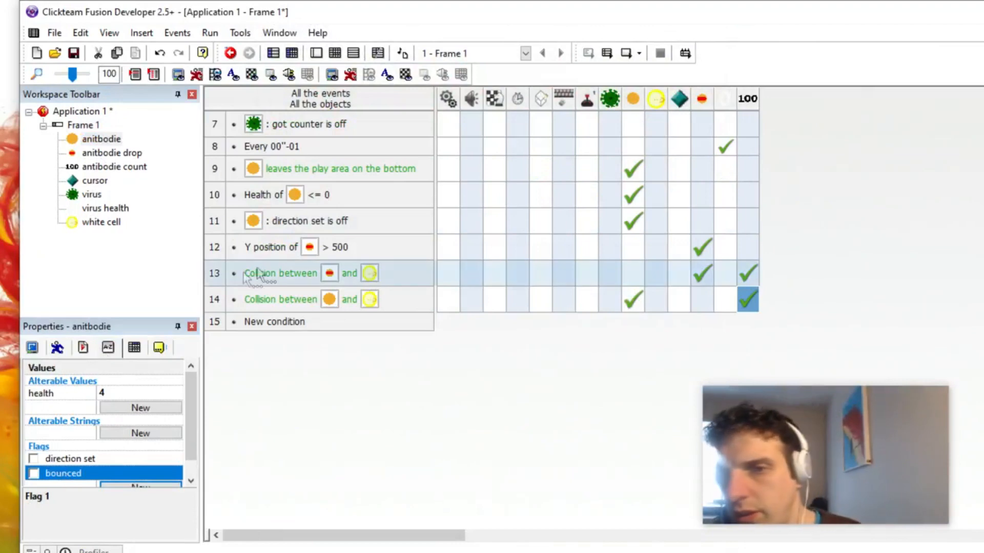
# Step: Add a condition that the anitbodie's bounced flag is on to the anitbodie and white cell collision event
pyautogui.rightClick(299, 301)
pyautogui.click(338, 344)
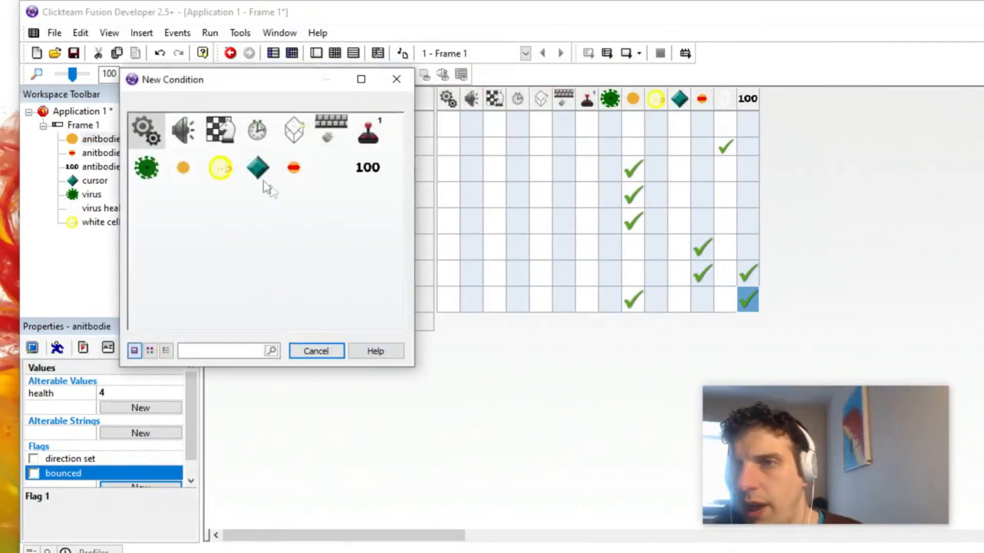
pyautogui.click(183, 168)
pyautogui.moveTo(281, 303)
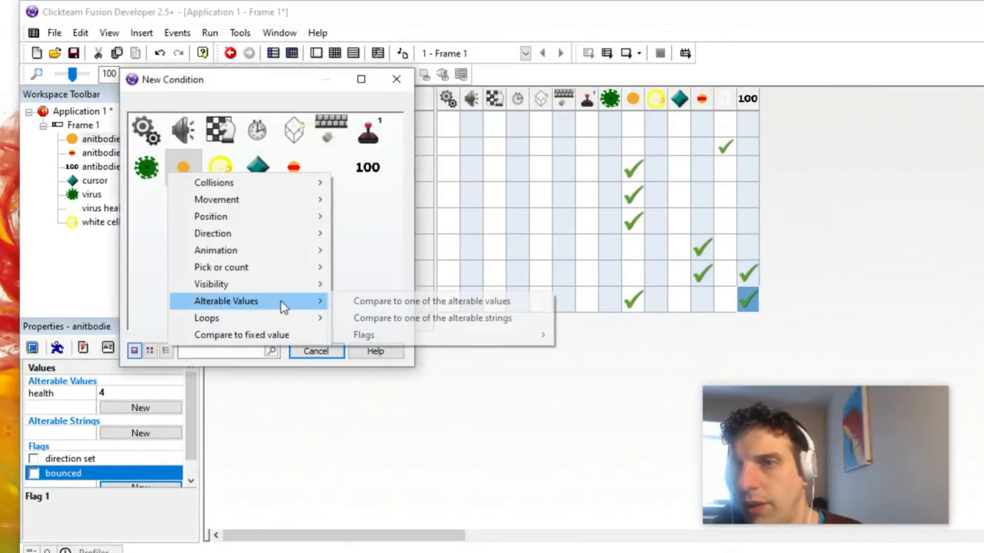
pyautogui.click(600, 336)
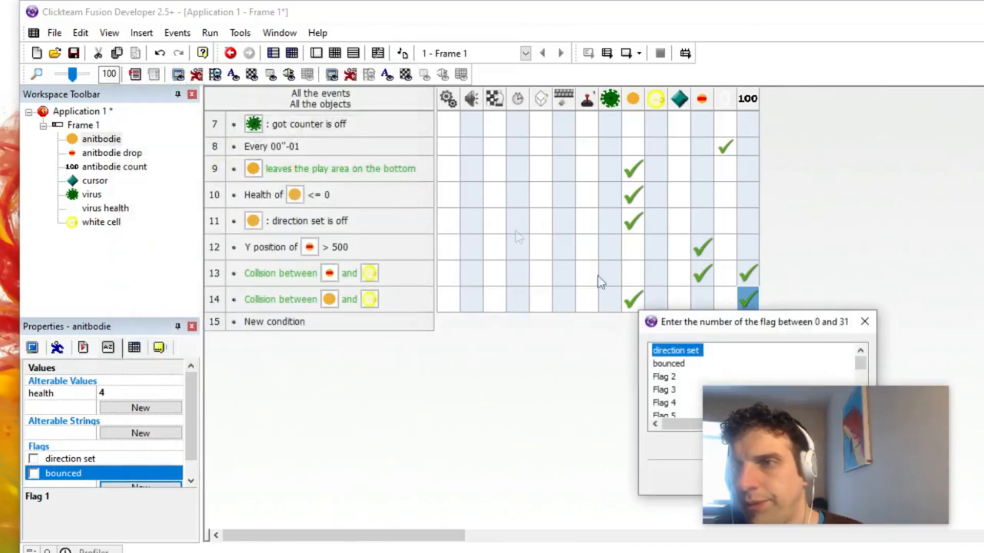
pyautogui.doubleClick(669, 363)
# Step: Set the anitbodie's bounced flag on when it leaves the top, left or right, and copy those actions to the virus collision event
pyautogui.scroll(5, 567, 235)
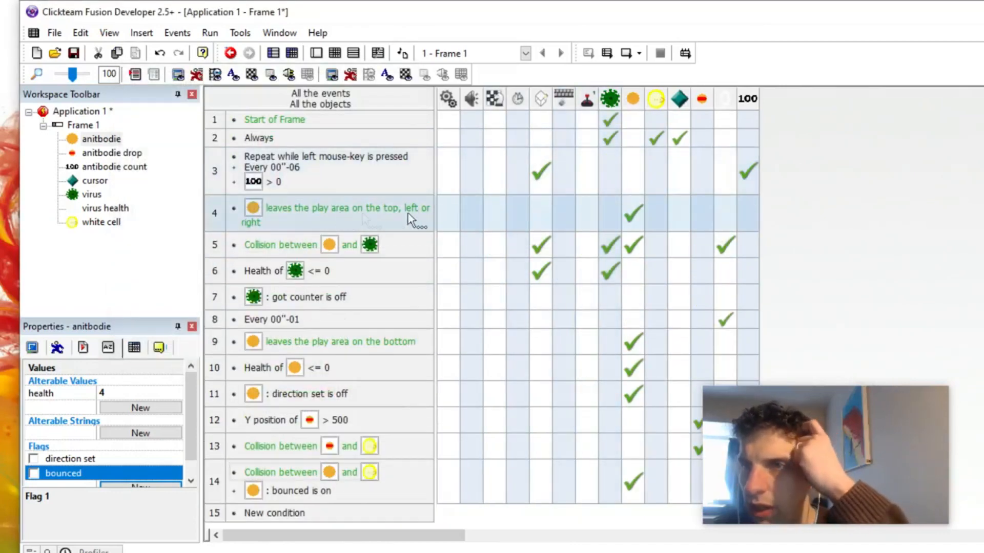
pyautogui.rightClick(639, 207)
pyautogui.moveTo(744, 387)
pyautogui.click(816, 385)
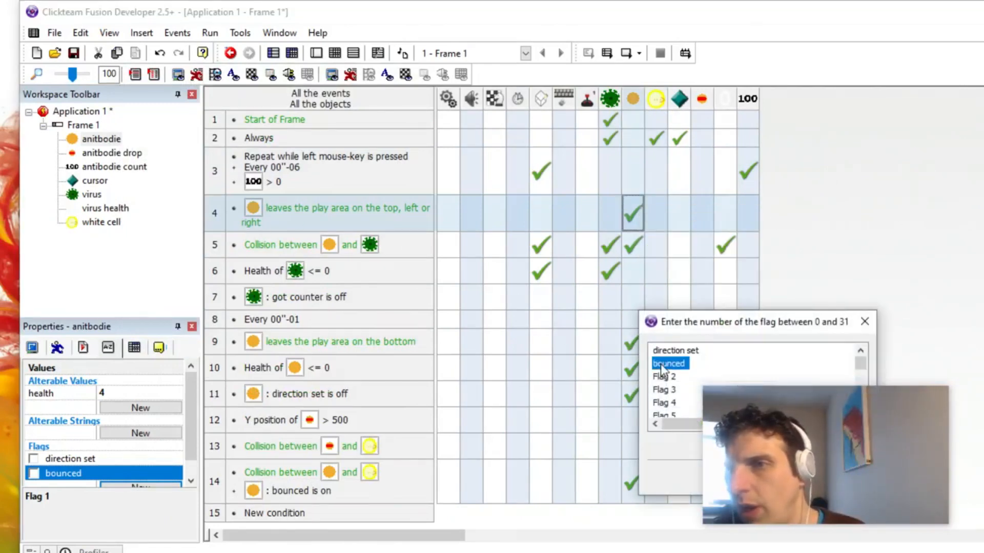
pyautogui.doubleClick(662, 365)
pyautogui.moveTo(637, 215); pyautogui.dragTo(637, 250)
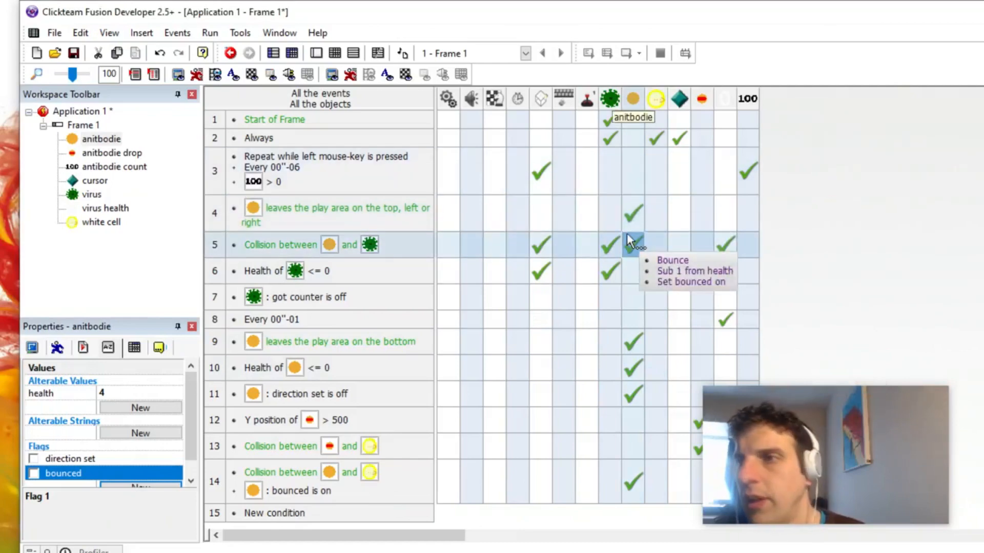
# Step: Test-play the shooter to check how bounced antibodies refill the ammunition count, and close the run
pyautogui.press('F7')
pyautogui.moveTo(414, 345); pyautogui.dragTo(401, 346)
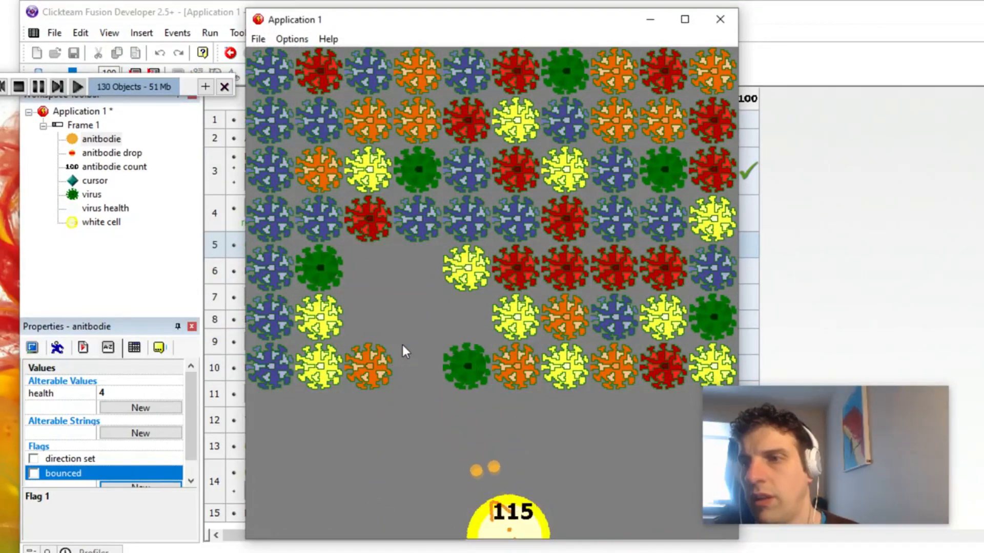
pyautogui.moveTo(401, 321)
pyautogui.mouseDown()
pyautogui.moveTo(364, 294)
pyautogui.moveTo(422, 256)
pyautogui.mouseUp()
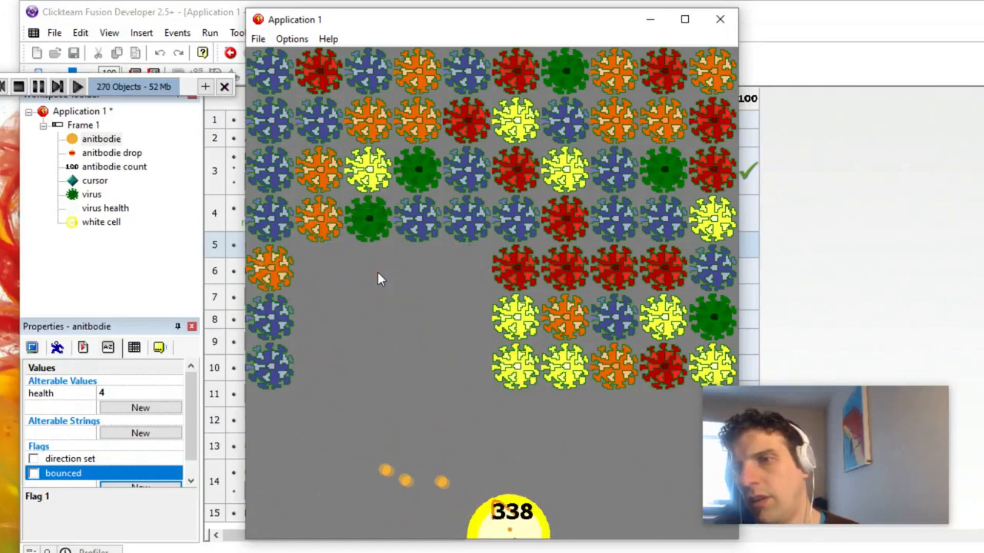
pyautogui.moveTo(359, 250)
pyautogui.mouseDown()
pyautogui.moveTo(353, 232)
pyautogui.moveTo(321, 225)
pyautogui.mouseUp()
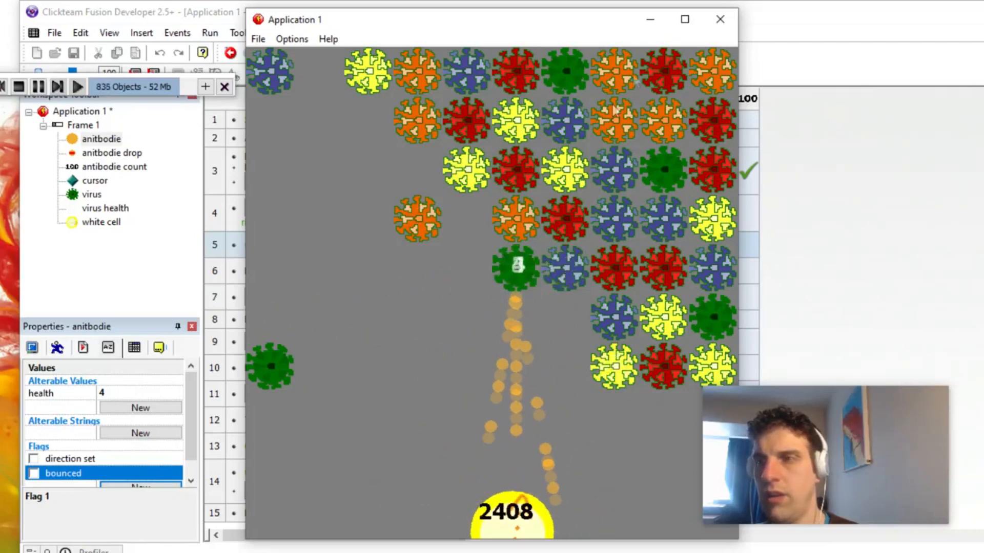
pyautogui.click(720, 19)
# Step: Delete the Add to Counter action from the anitbodie and white cell collision event
pyautogui.scroll(-3, 527, 275)
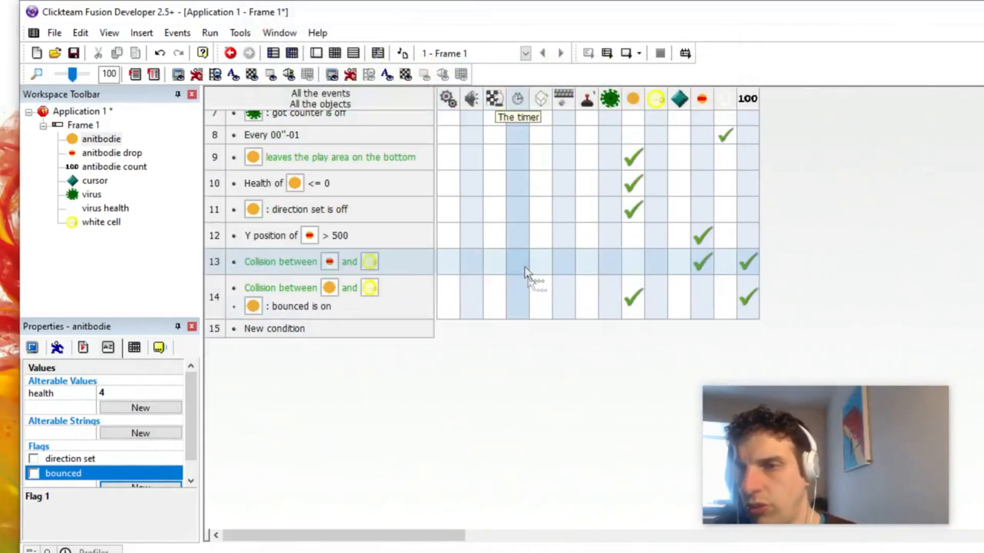
pyautogui.click(752, 306)
pyautogui.press('Delete')
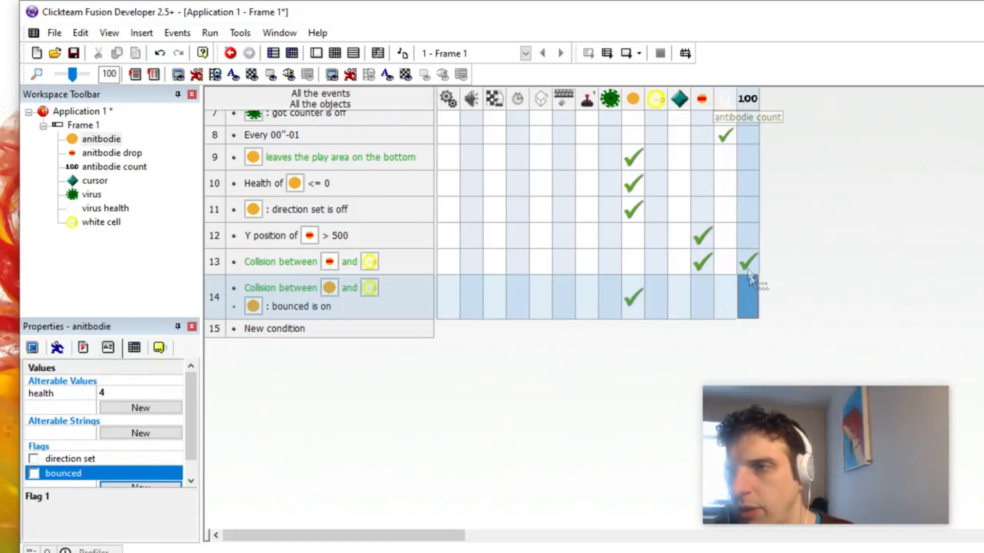
# Step: Set the Add to Counter value in the drop and white cell collision event to 4
pyautogui.rightClick(745, 264)
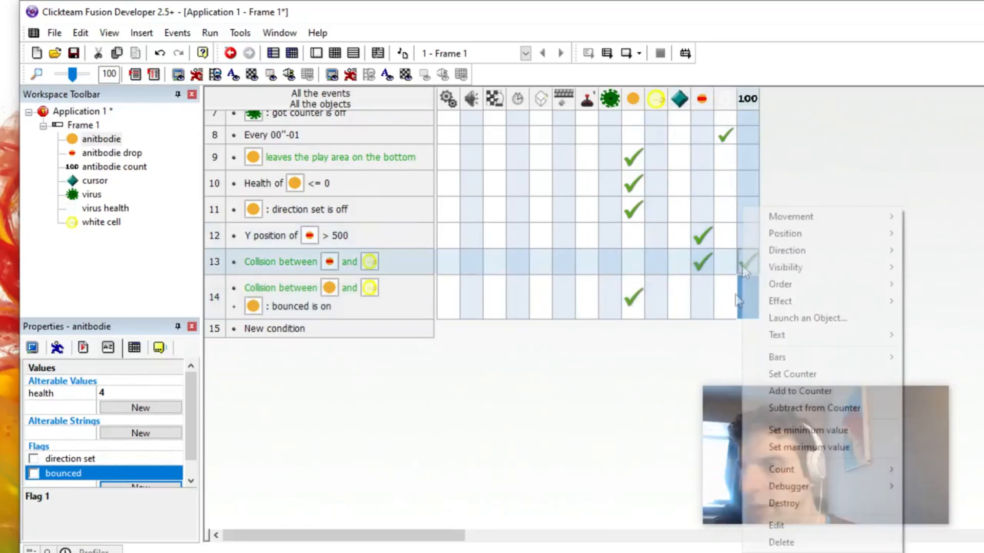
pyautogui.click(792, 525)
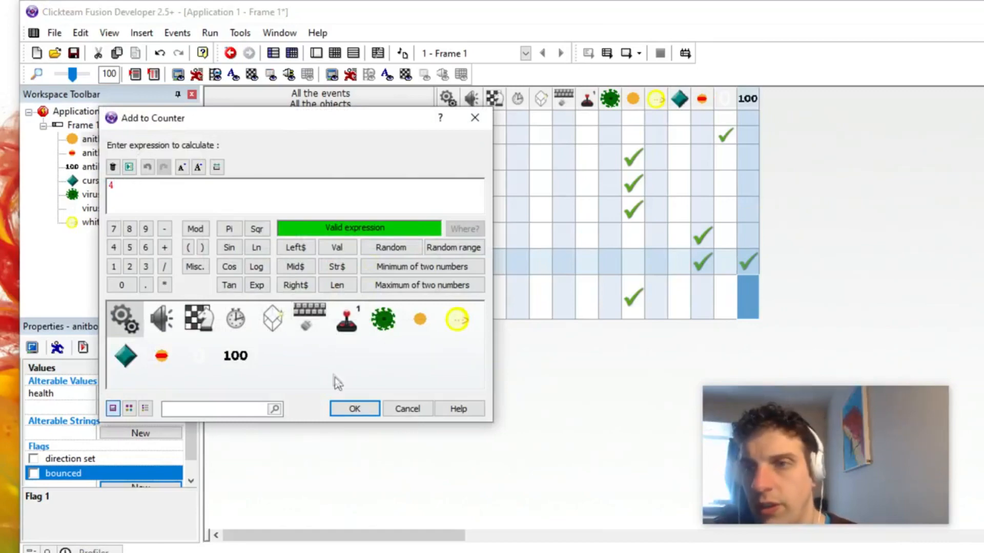
pyautogui.click(350, 410)
# Step: Test-play the game by clearing viruses to check the ammunition balance with the reduced drop refill
pyautogui.click(209, 34)
pyautogui.click(241, 67)
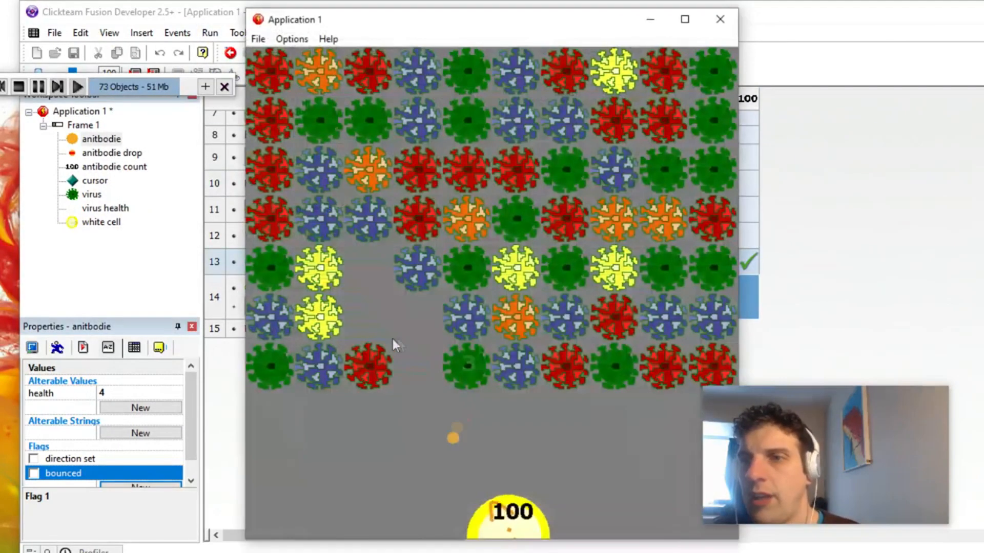
pyautogui.click(365, 321)
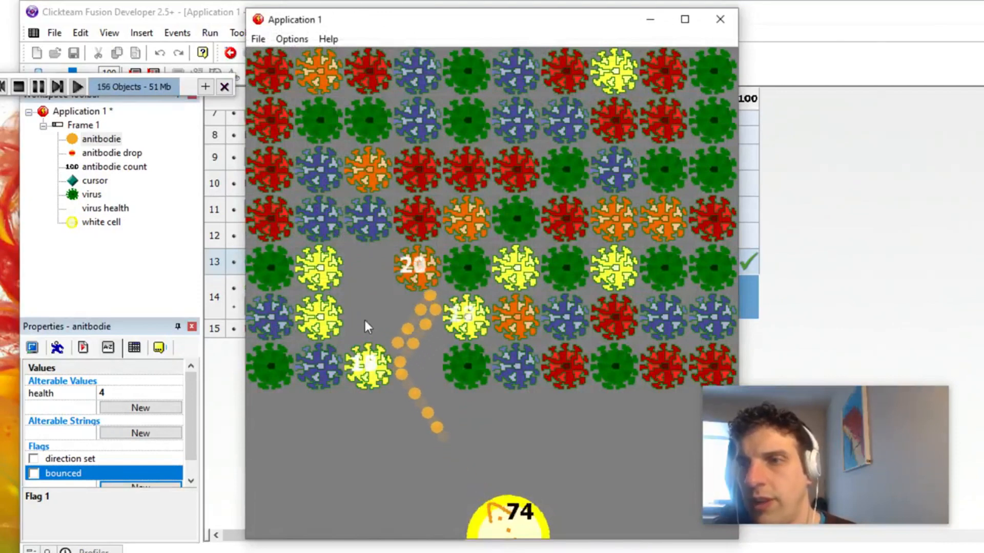
pyautogui.click(365, 321)
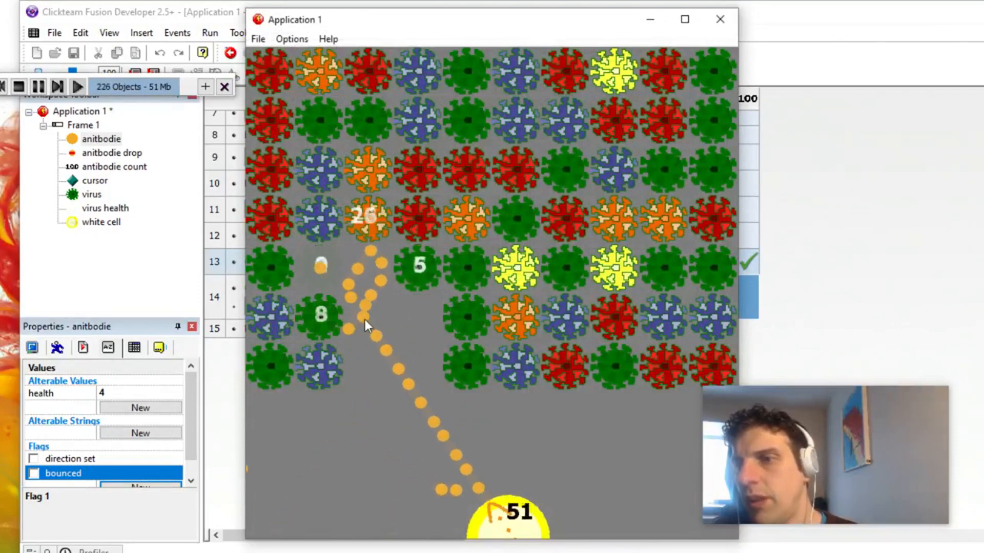
pyautogui.click(373, 302)
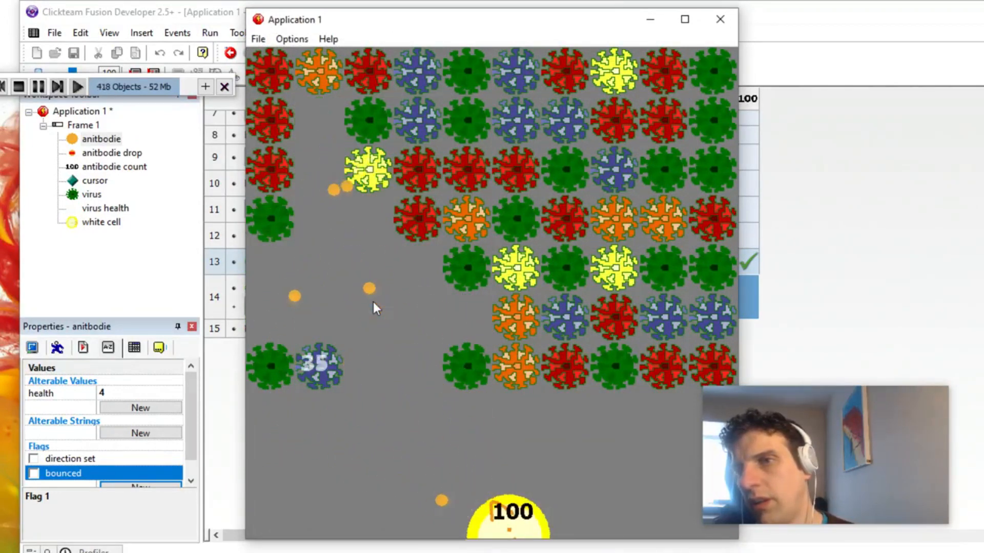
pyautogui.click(373, 302)
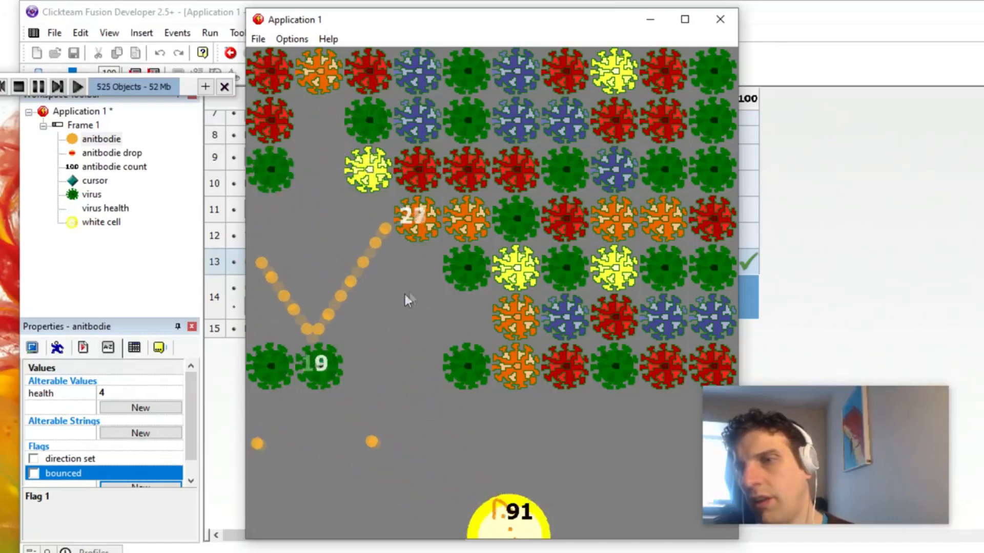
pyautogui.click(447, 291)
pyautogui.moveTo(463, 284)
pyautogui.mouseDown()
pyautogui.moveTo(510, 275)
pyautogui.moveTo(450, 258)
pyautogui.moveTo(451, 248)
pyautogui.moveTo(548, 218)
pyautogui.mouseUp()
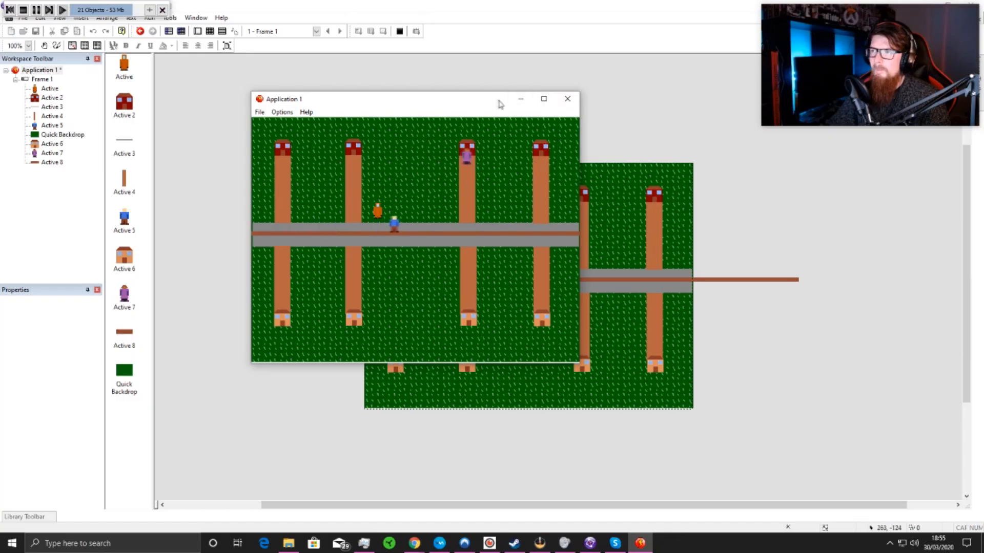
# Step: Watch how the characters bounce between the houses in the village game's test run, and close the run
pyautogui.moveTo(497, 101); pyautogui.dragTo(477, 103)
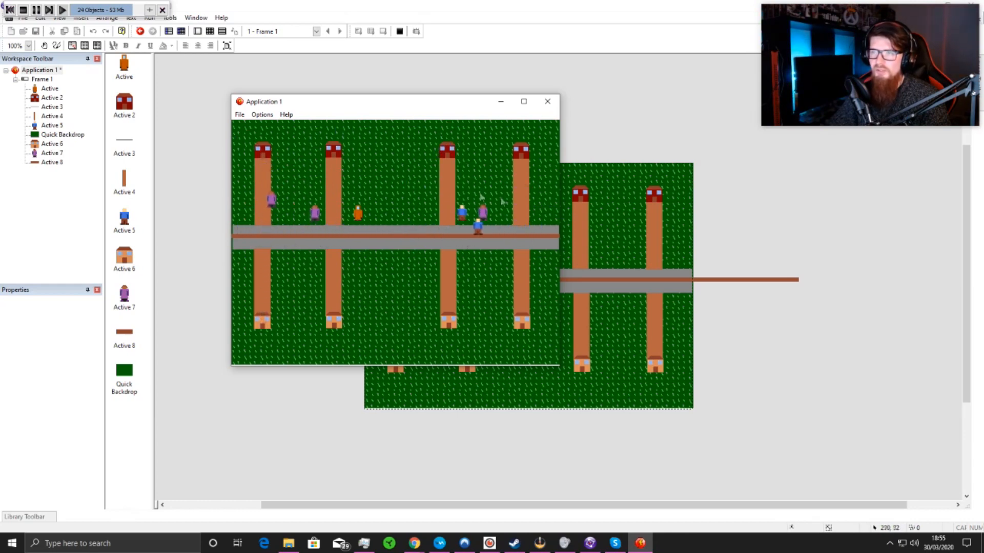
pyautogui.click(547, 101)
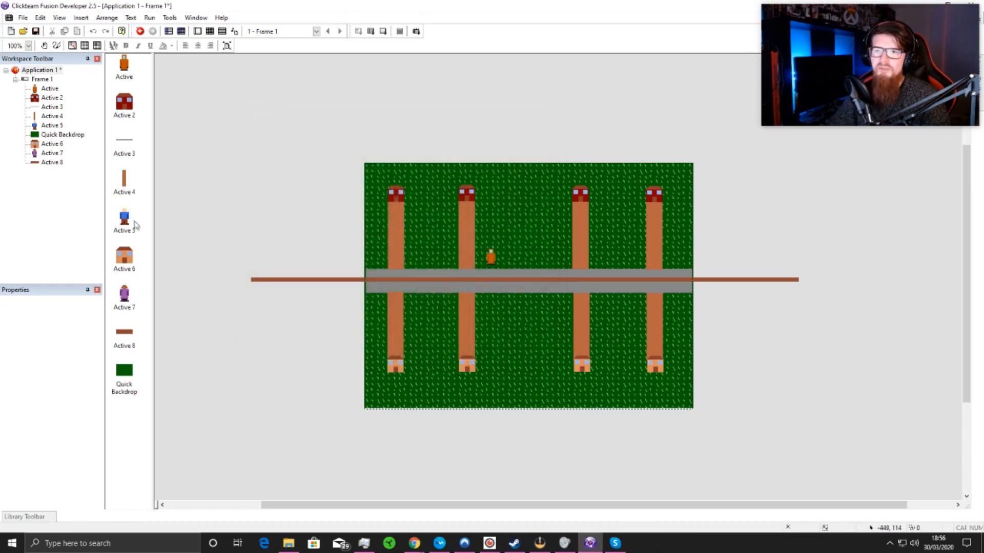
# Step: Set the Bounce randomizer to 0 and the security to 100 for Movement #1 of Active 5
pyautogui.click(127, 222)
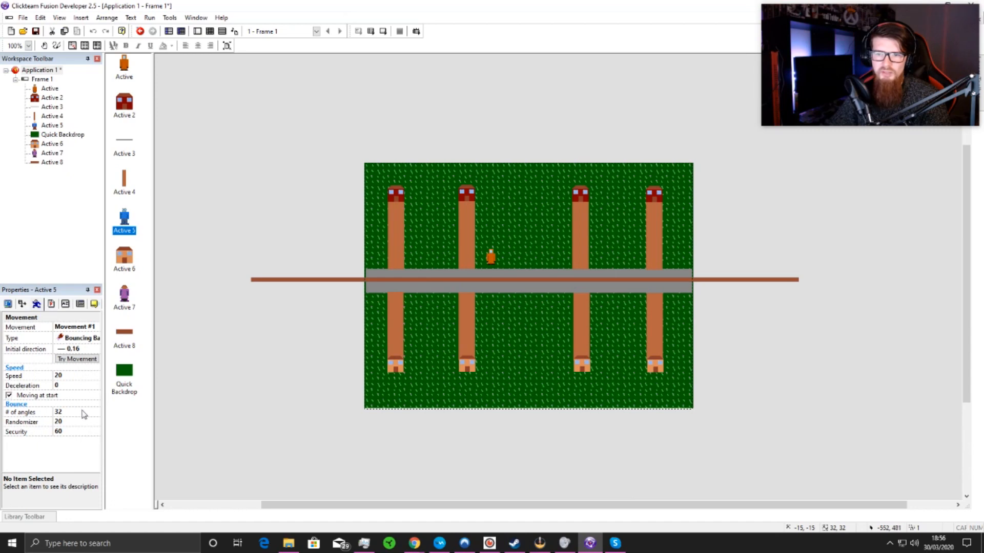
pyautogui.click(77, 421)
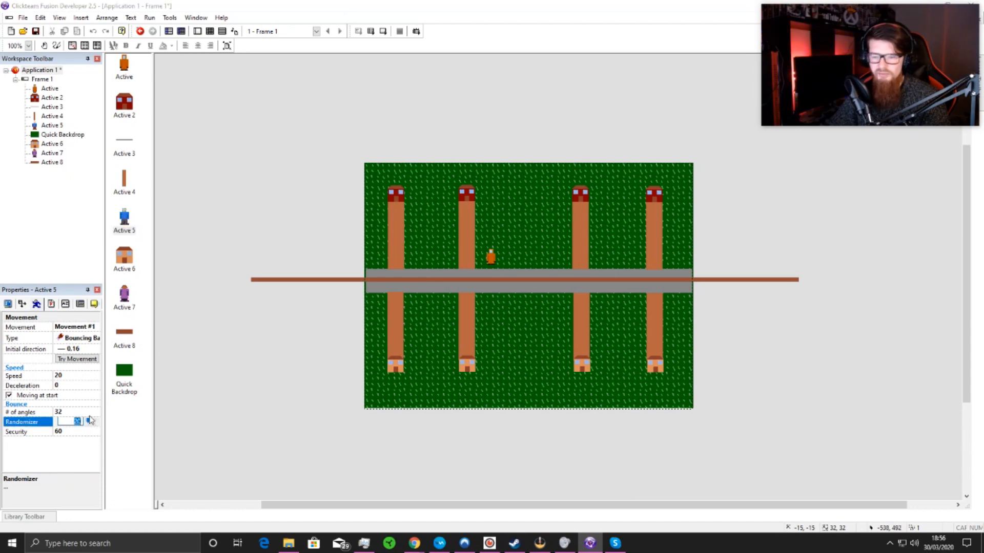
pyautogui.click(71, 432)
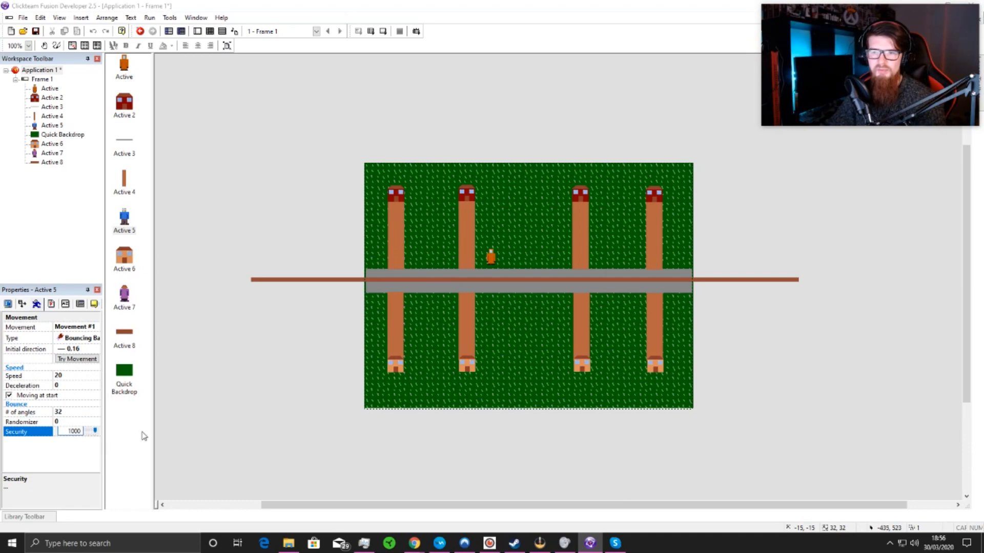
pyautogui.click(205, 440)
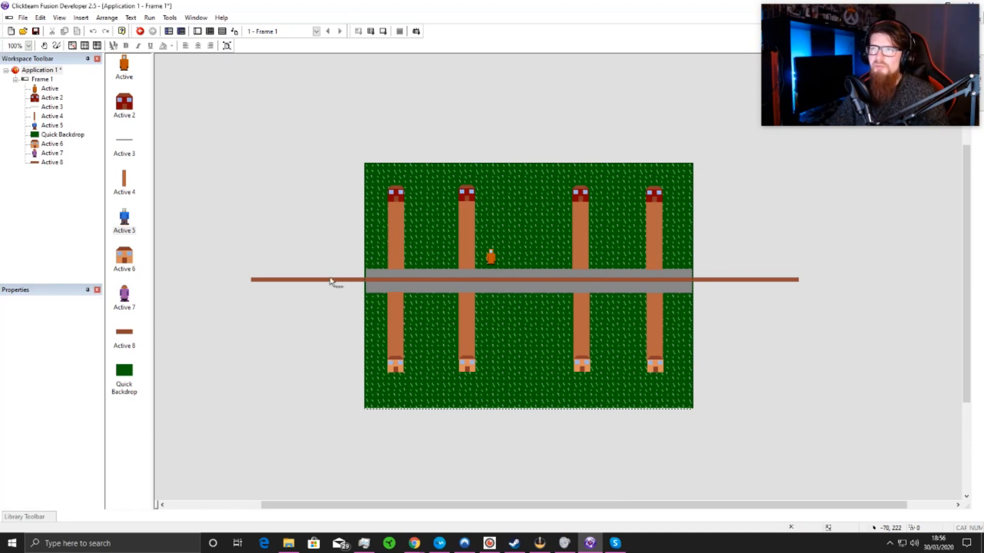
# Step: Examine the collision event with the Active 8 line, and compare the movement settings of Active 7 and Active 5
pyautogui.click(210, 31)
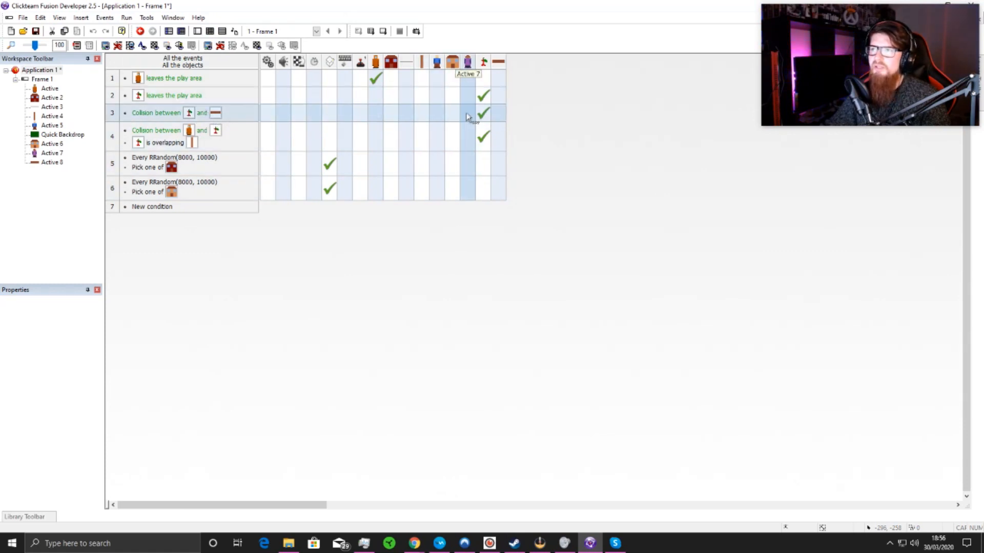
pyautogui.moveTo(482, 114)
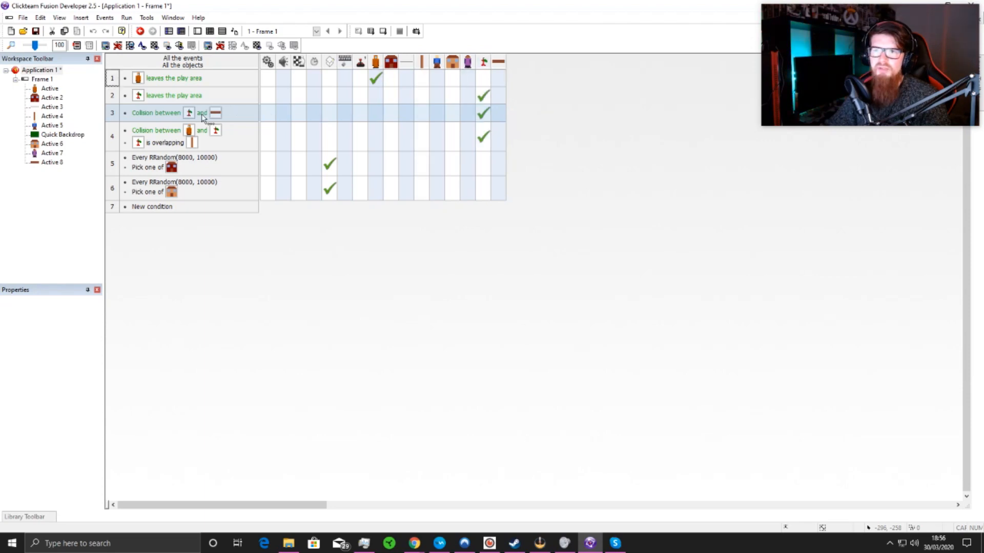
pyautogui.click(197, 34)
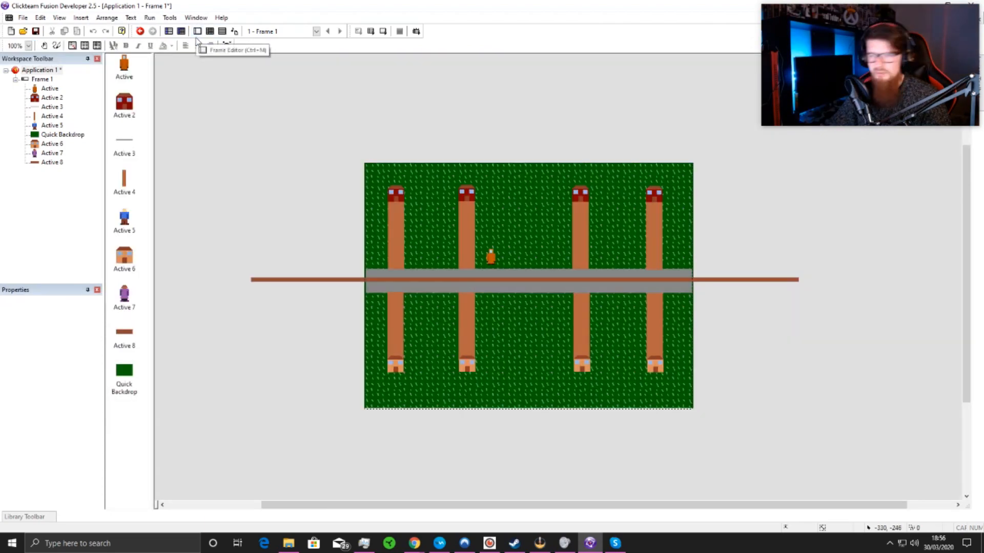
pyautogui.click(123, 303)
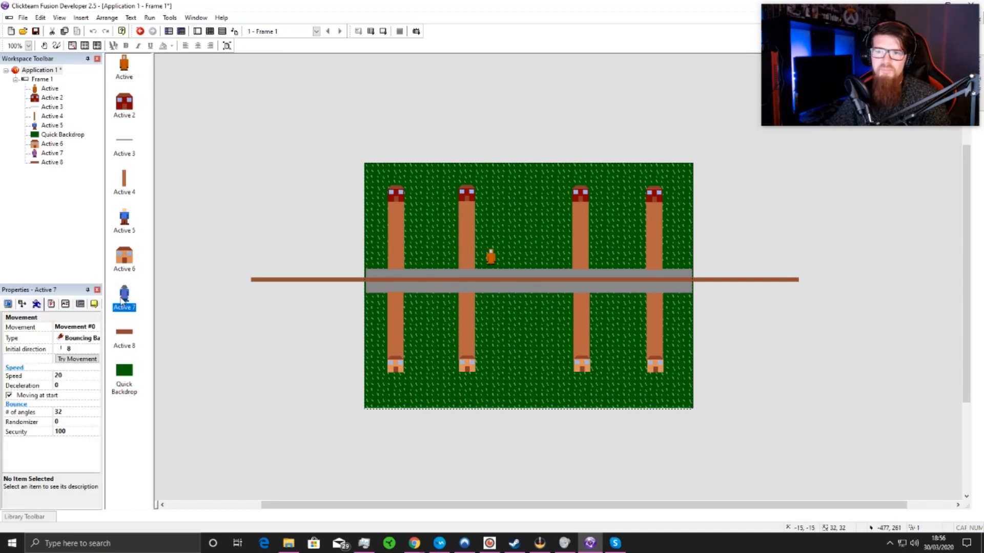
pyautogui.click(124, 216)
pyautogui.click(123, 304)
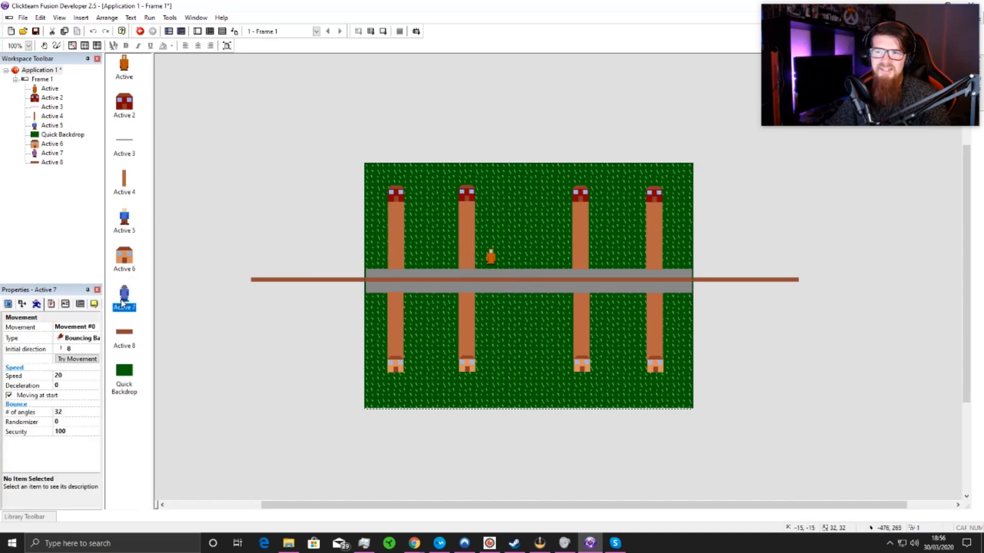
pyautogui.click(126, 226)
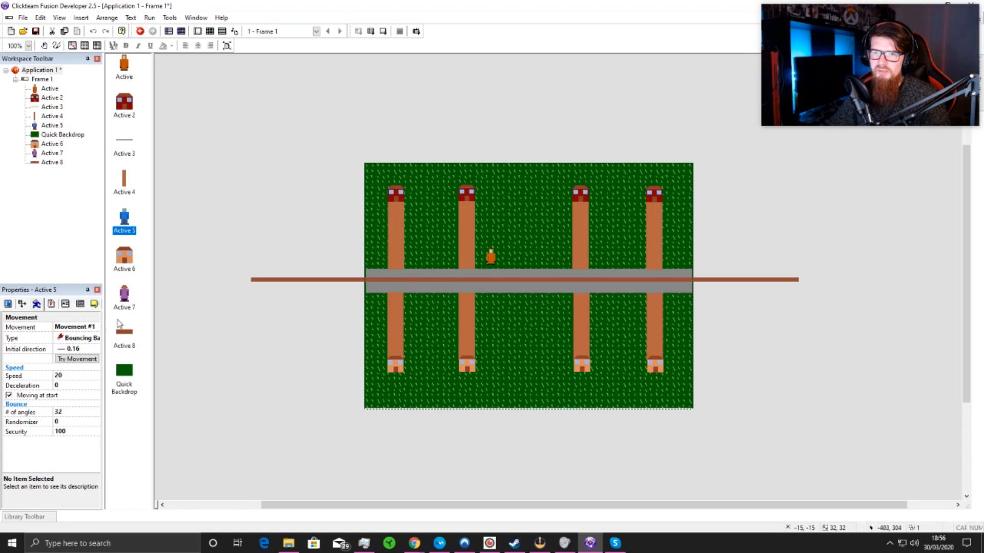
pyautogui.click(86, 330)
pyautogui.click(157, 333)
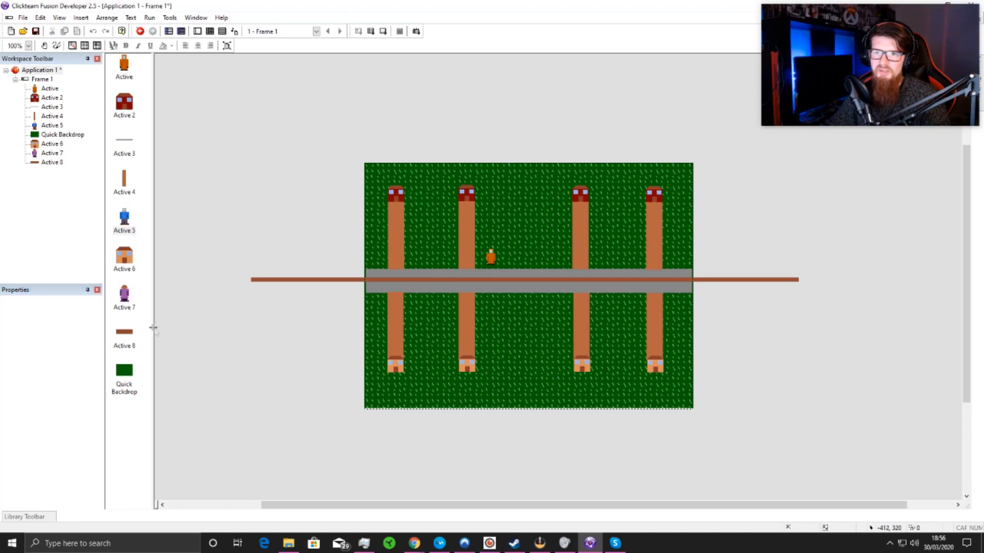
# Step: Test-run the frame to check how the blue and purple characters move, and close the run
pyautogui.click(384, 31)
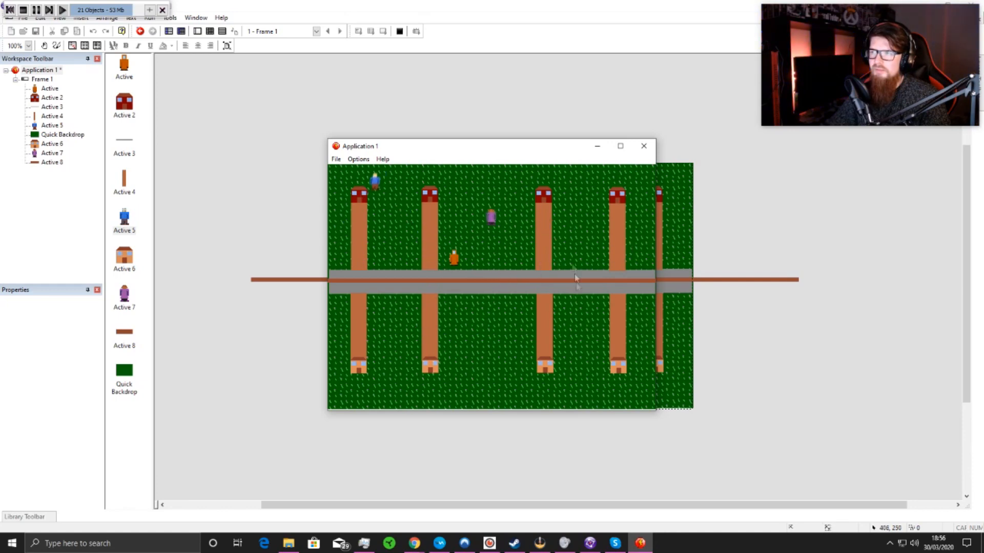
pyautogui.click(643, 146)
# Step: Set the Bounce randomizer to 0 and the security to 100 for Movement #0 of Active 5
pyautogui.click(125, 297)
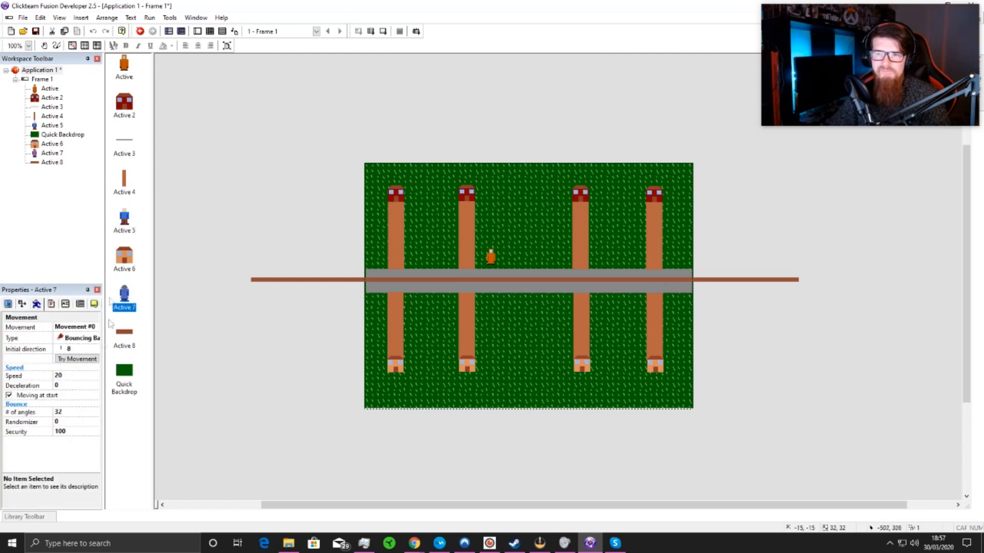
pyautogui.click(127, 235)
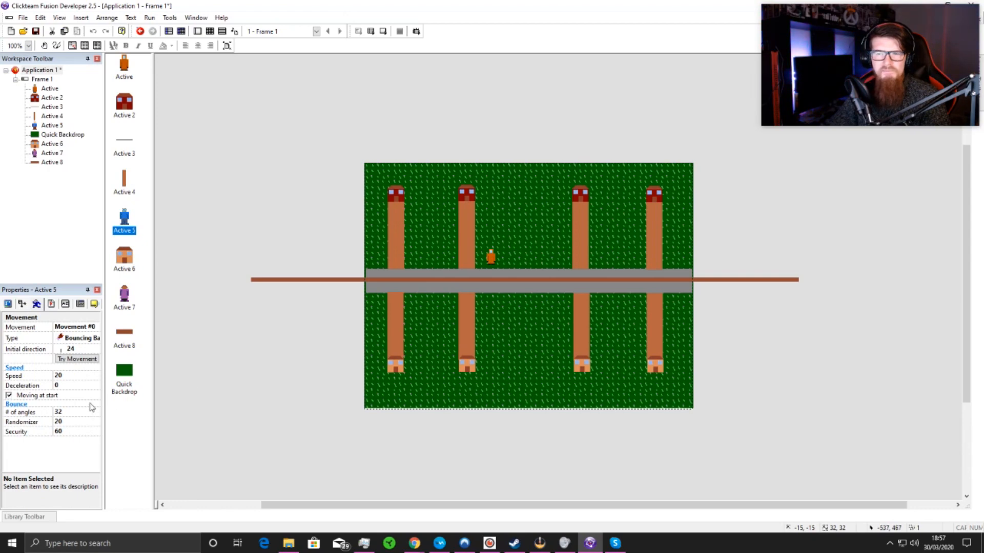
pyautogui.click(78, 421)
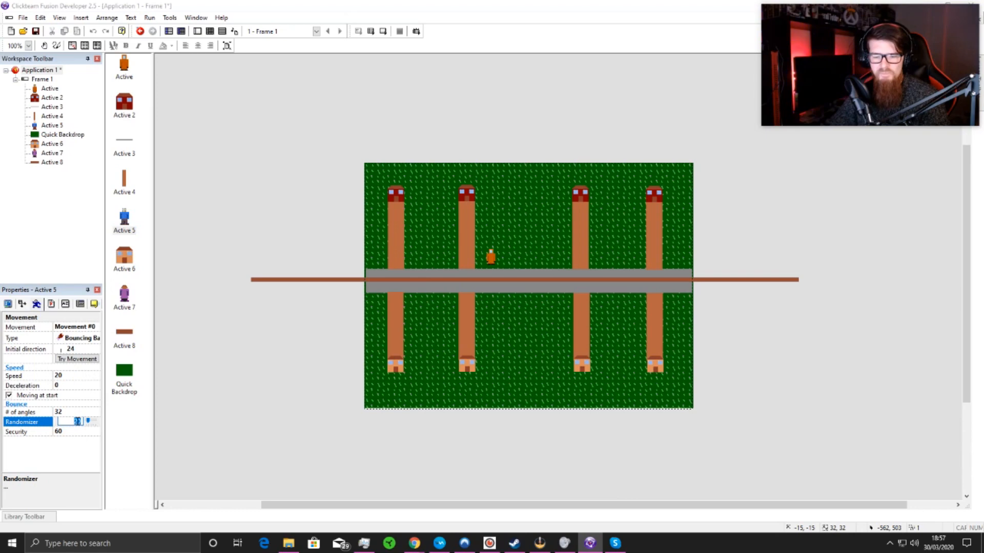
pyautogui.click(67, 431)
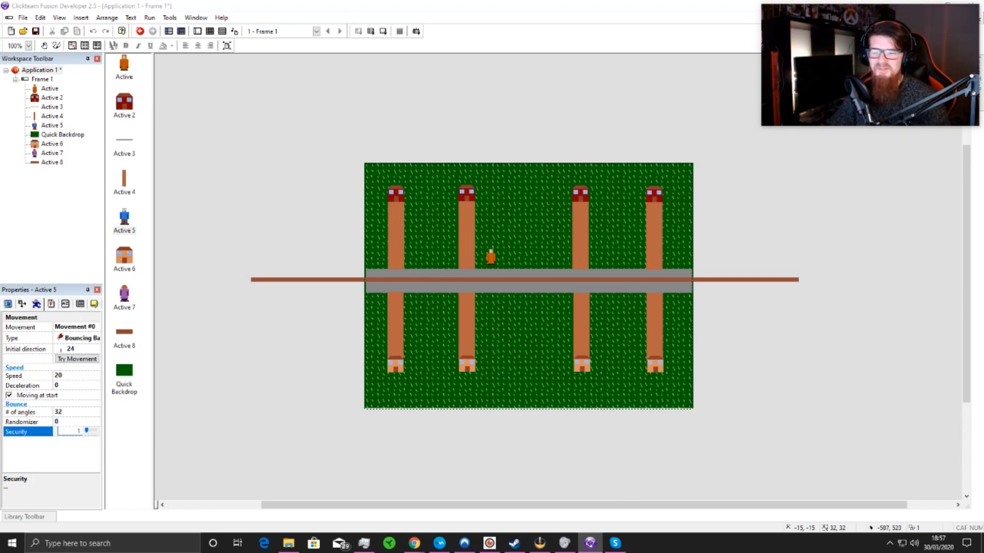
pyautogui.click(330, 432)
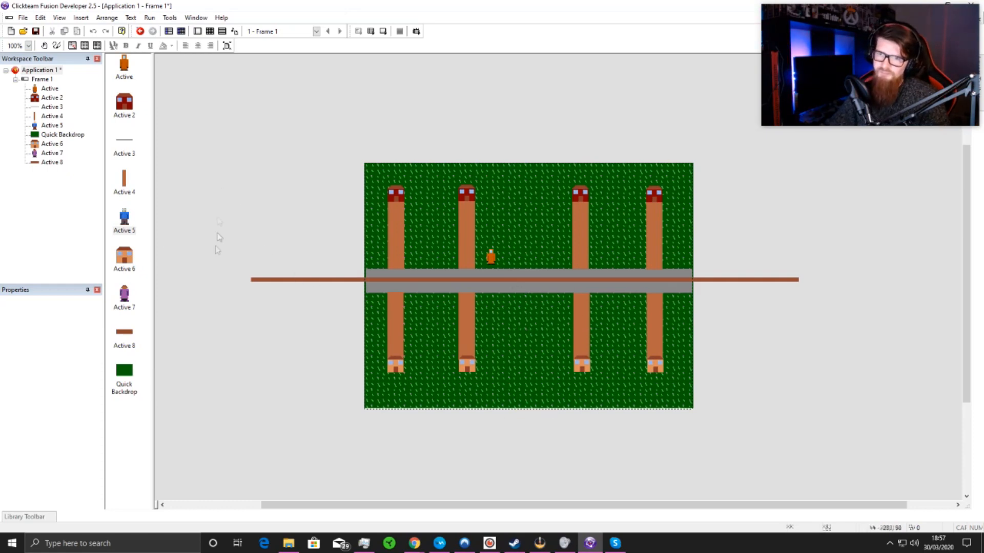
# Step: Check the movement settings of the long Active 8 line along the road
pyautogui.click(277, 280)
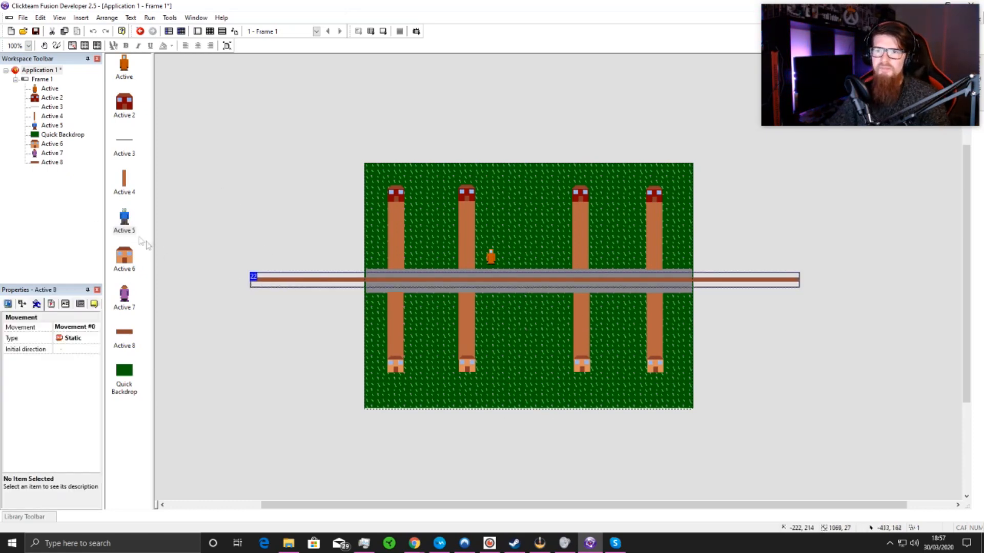
pyautogui.click(43, 304)
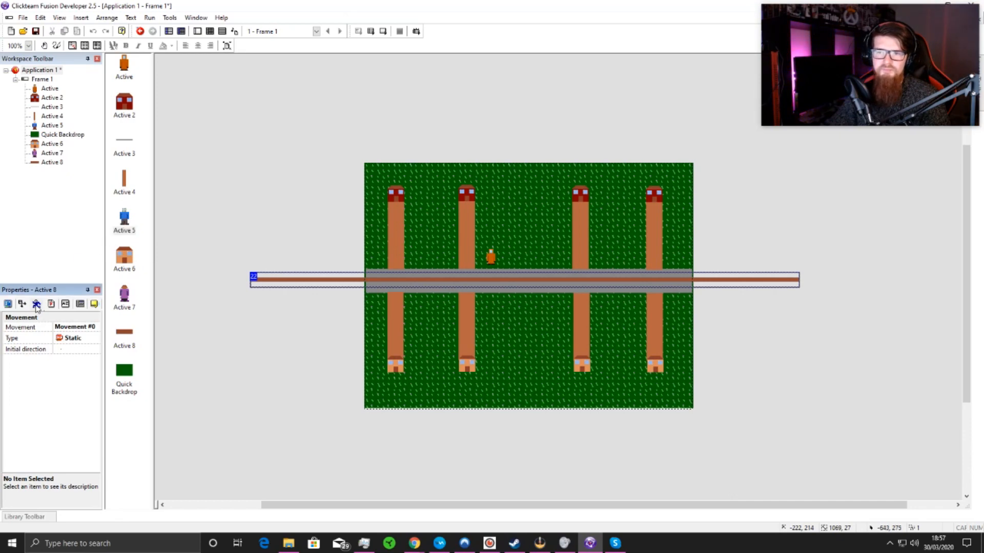
pyautogui.click(84, 328)
pyautogui.click(77, 365)
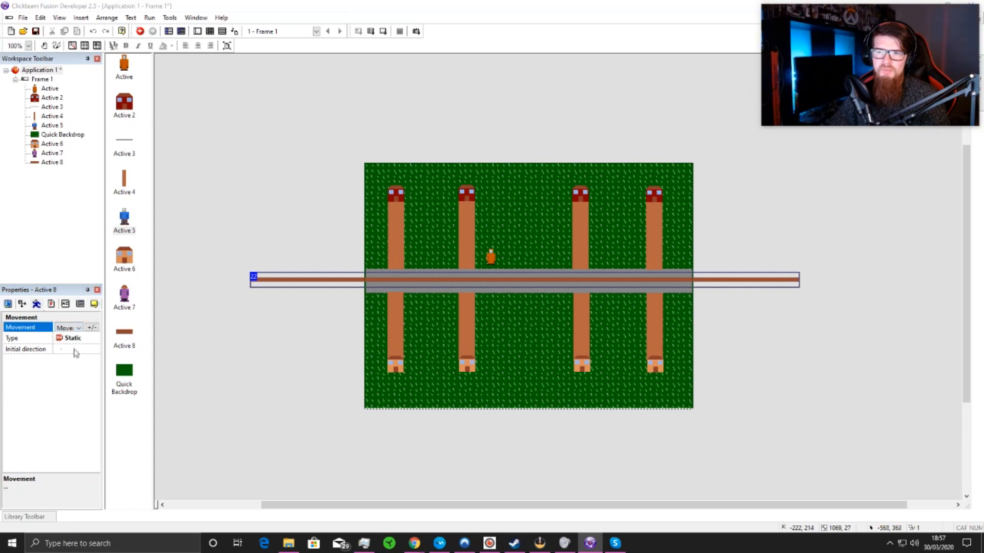
pyautogui.click(80, 382)
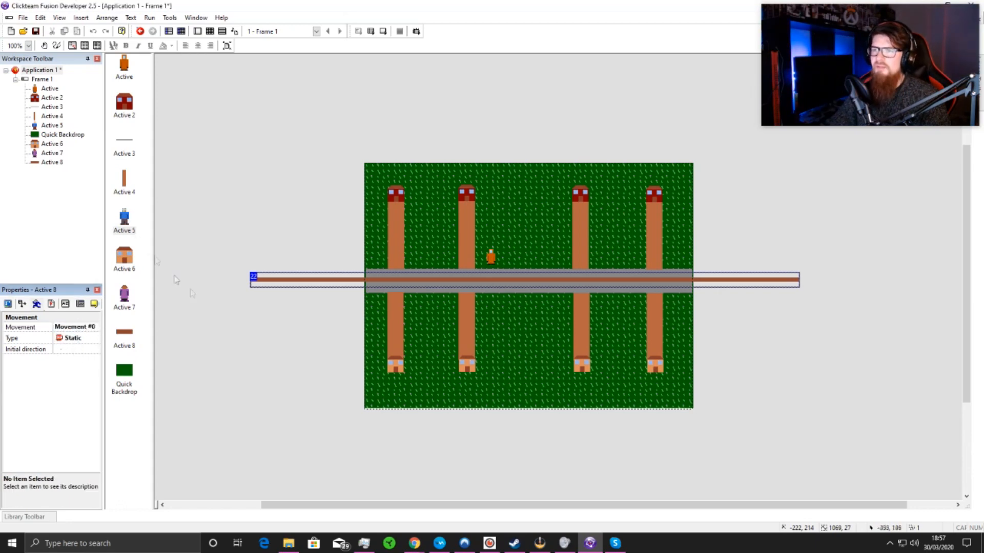
pyautogui.click(175, 279)
# Step: Compare the initial direction, speed and bounce settings of Active 5 with those of Active 7
pyautogui.click(124, 226)
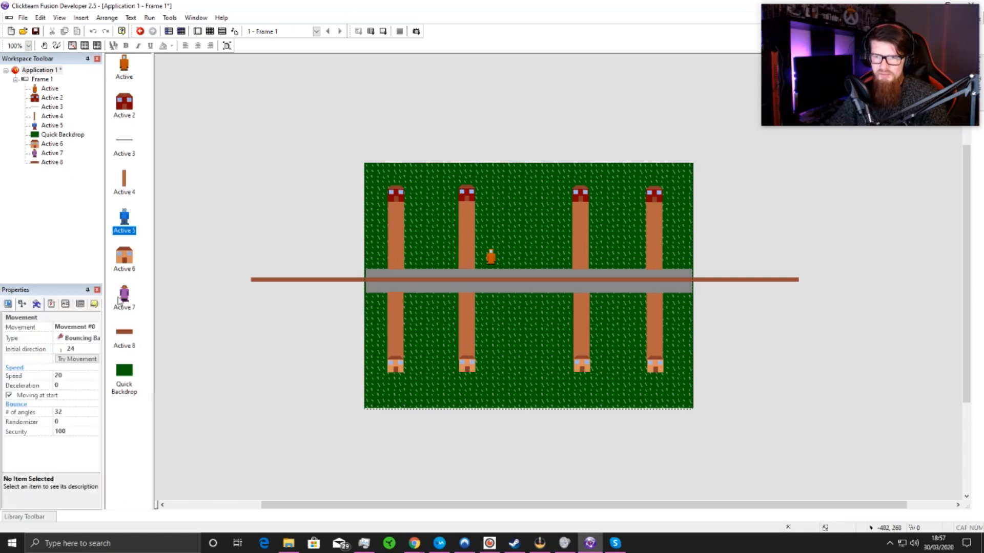
pyautogui.click(121, 299)
pyautogui.click(124, 221)
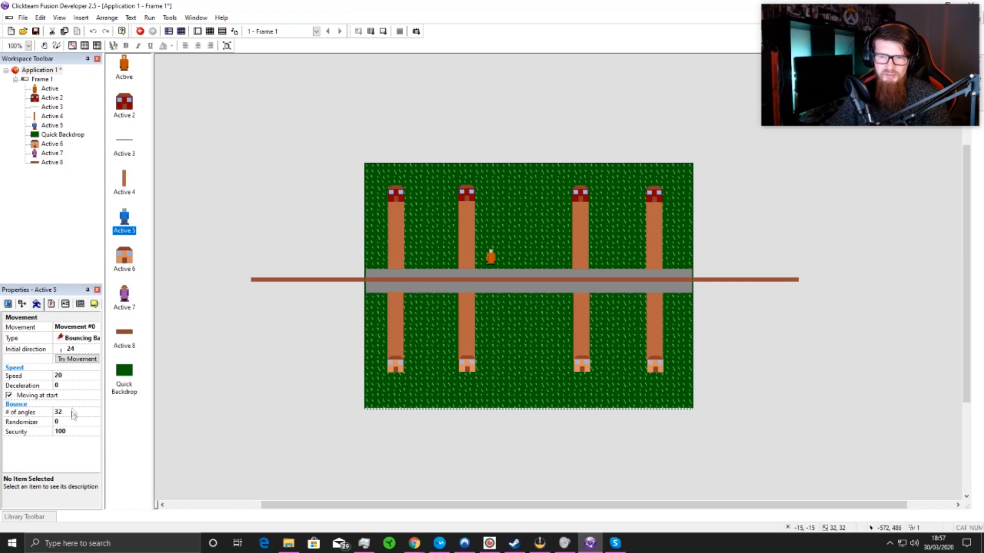
pyautogui.click(127, 306)
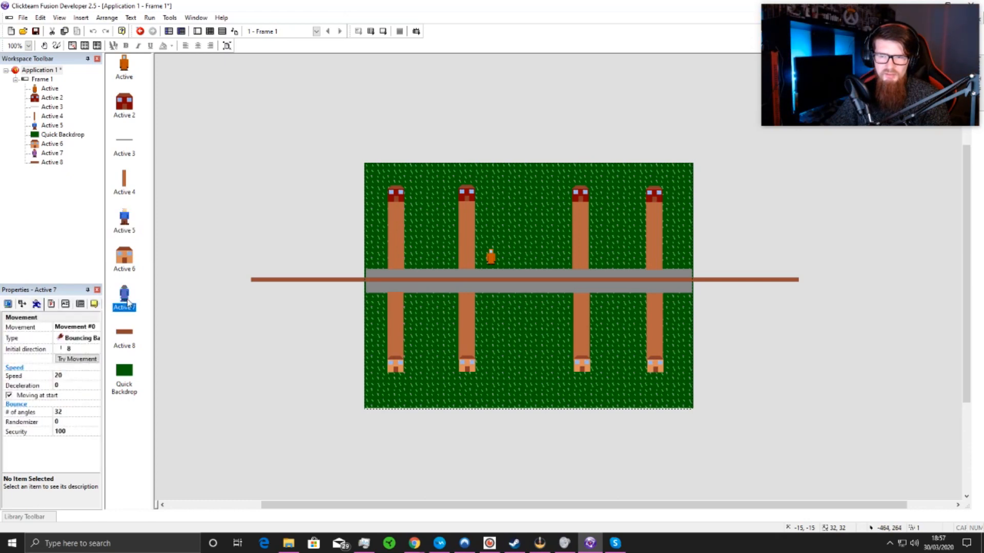
pyautogui.click(124, 221)
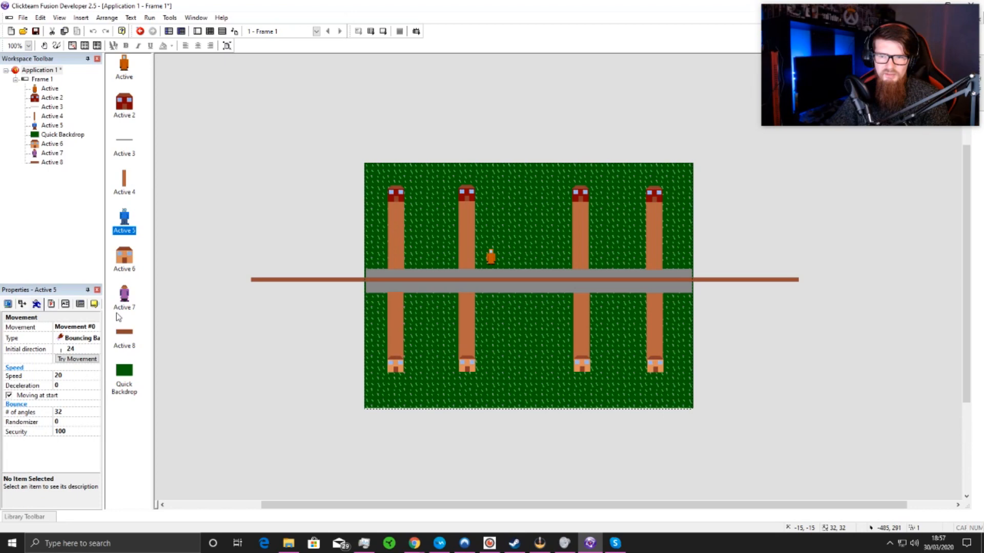
pyautogui.click(124, 297)
pyautogui.click(126, 225)
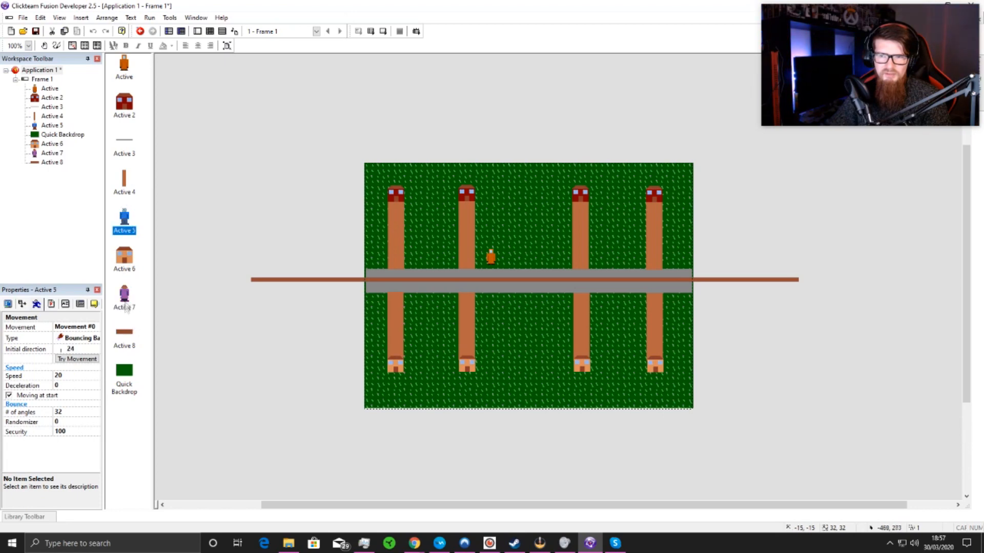
pyautogui.click(126, 300)
pyautogui.click(126, 221)
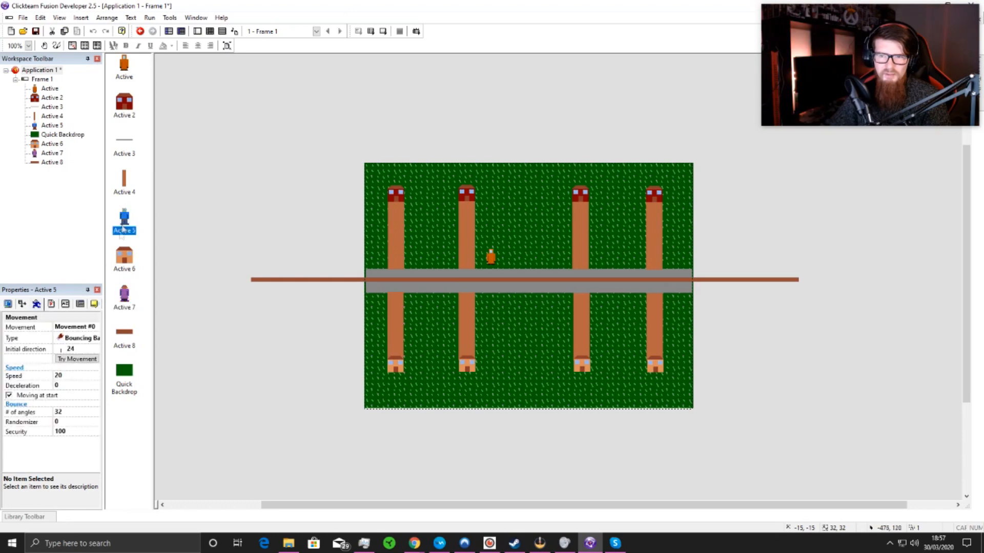
pyautogui.click(124, 293)
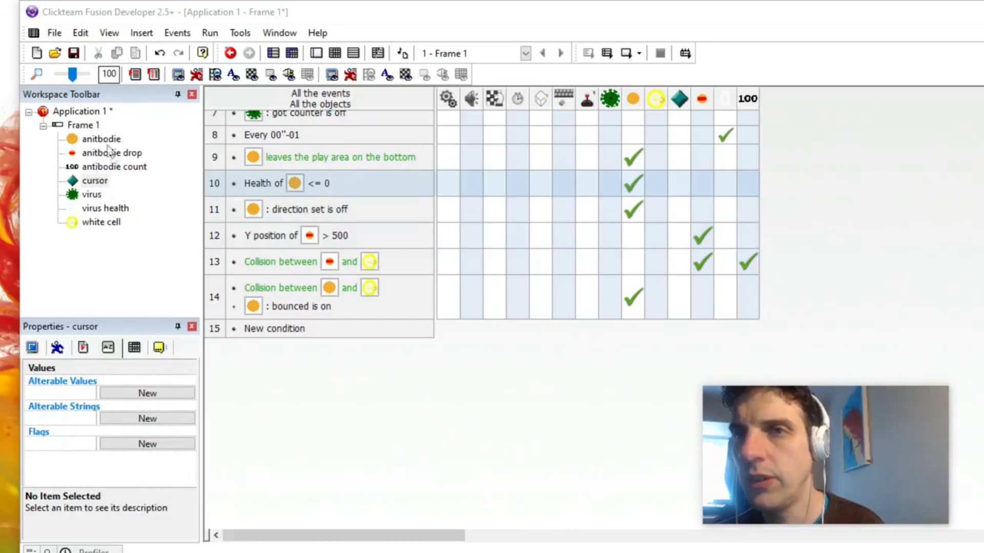
# Step: Add an event to the antibody shooter's frame with a timer condition that fires every 50/100 of a second
pyautogui.click(83, 125)
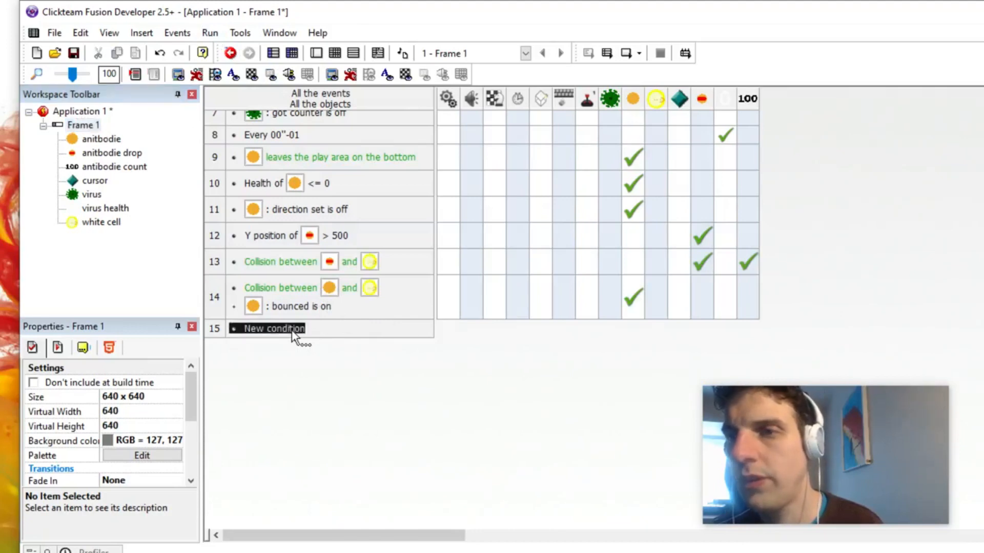
pyautogui.click(295, 330)
pyautogui.click(271, 132)
pyautogui.click(277, 134)
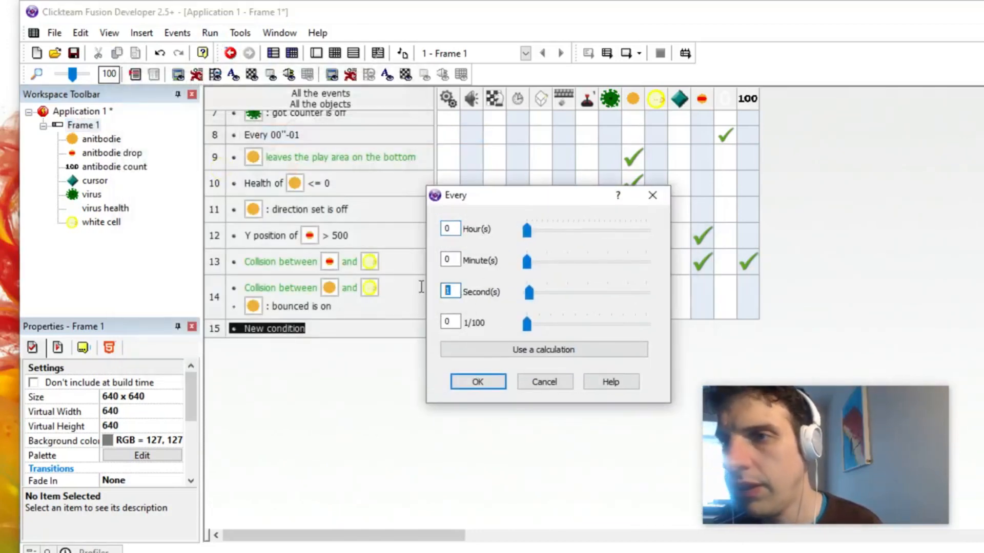
pyautogui.write('0')
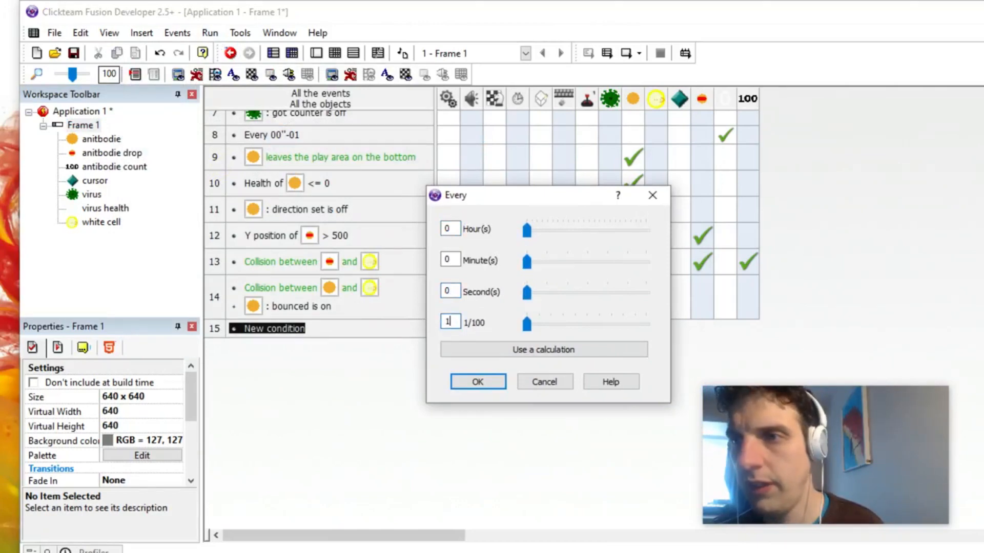
pyautogui.write('10')
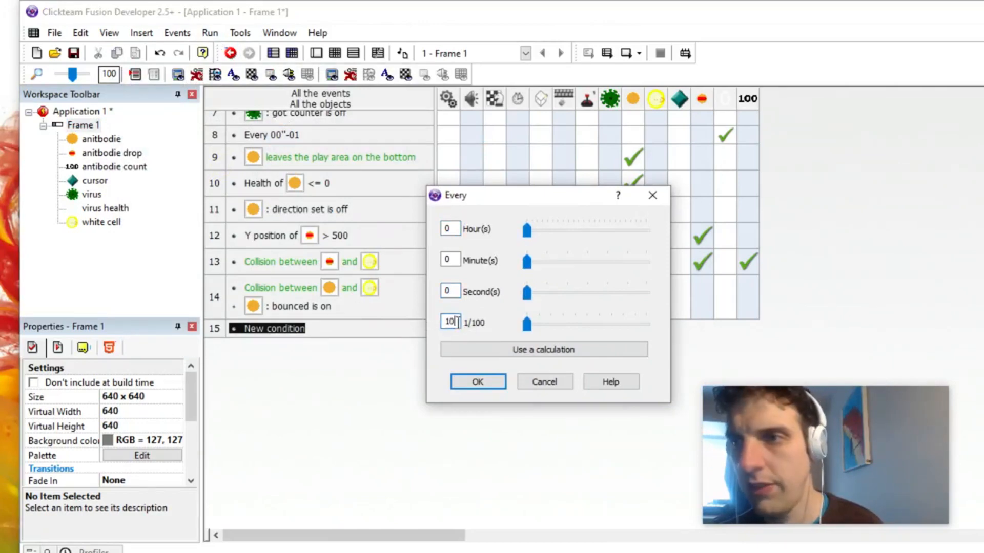
pyautogui.write('50')
pyautogui.press('Return')
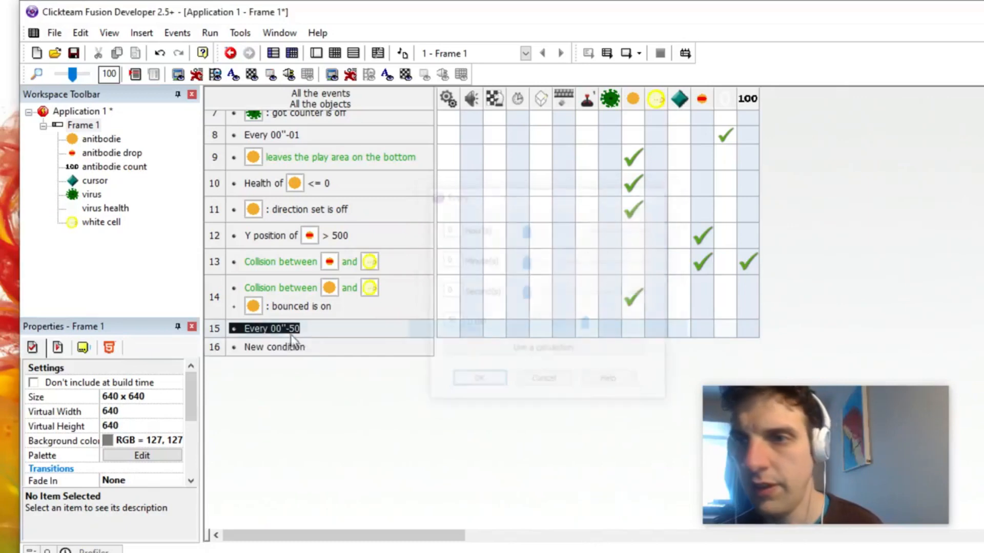
# Step: Add a condition to the 50/100-second timer event that picks one virus object at random
pyautogui.rightClick(290, 331)
pyautogui.click(326, 376)
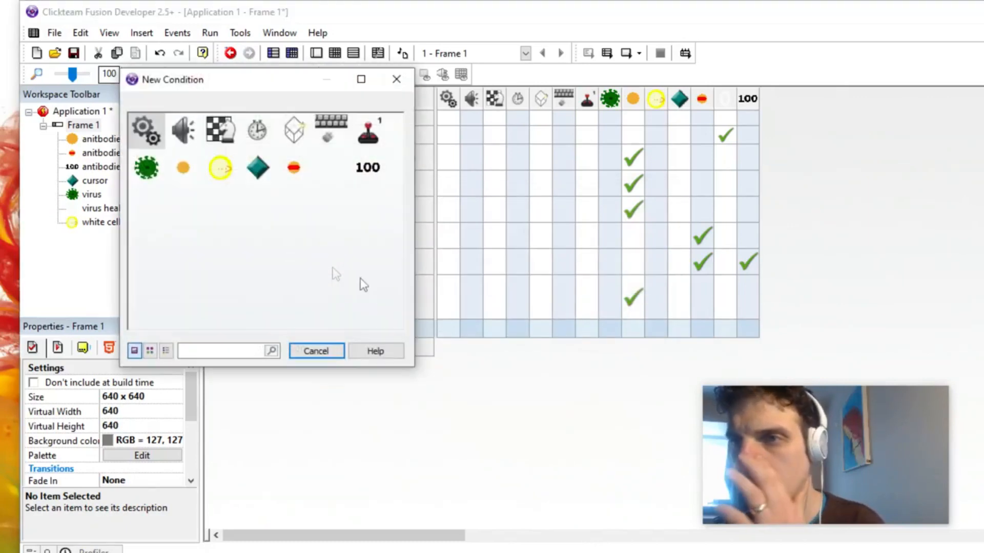
pyautogui.click(142, 177)
pyautogui.moveTo(231, 274)
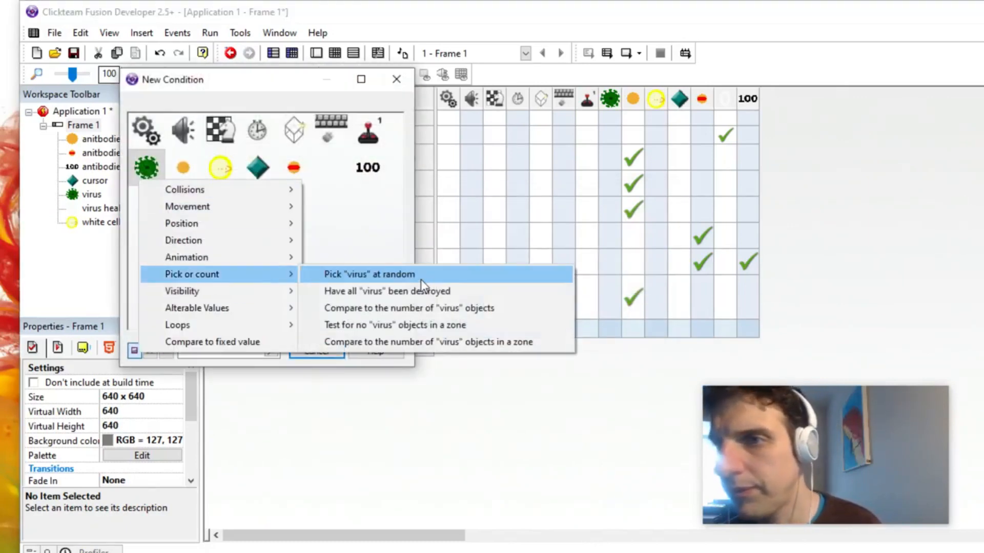
pyautogui.click(420, 277)
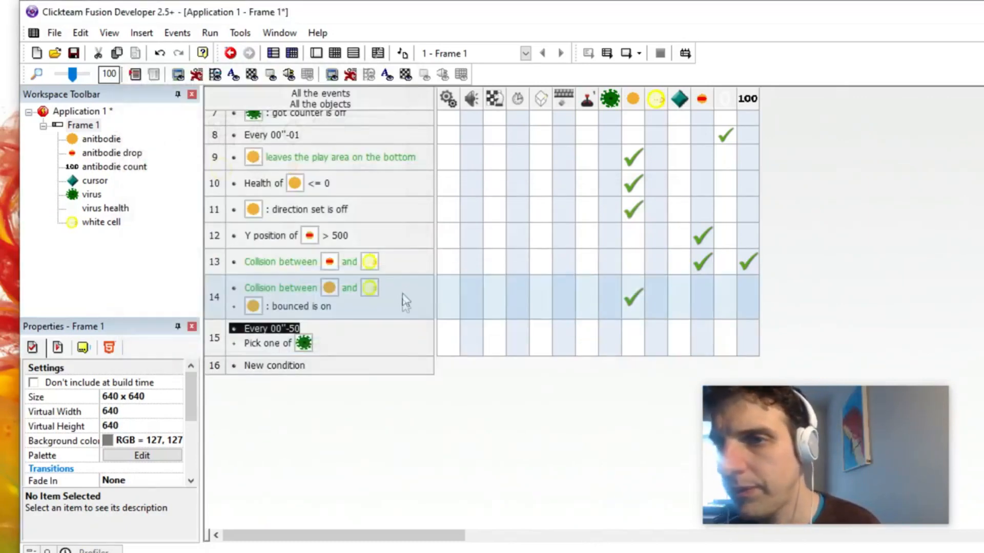
# Step: Make the 50/100-second event set the picked virus's scale to 1.2 with quality 0
pyautogui.click(612, 336)
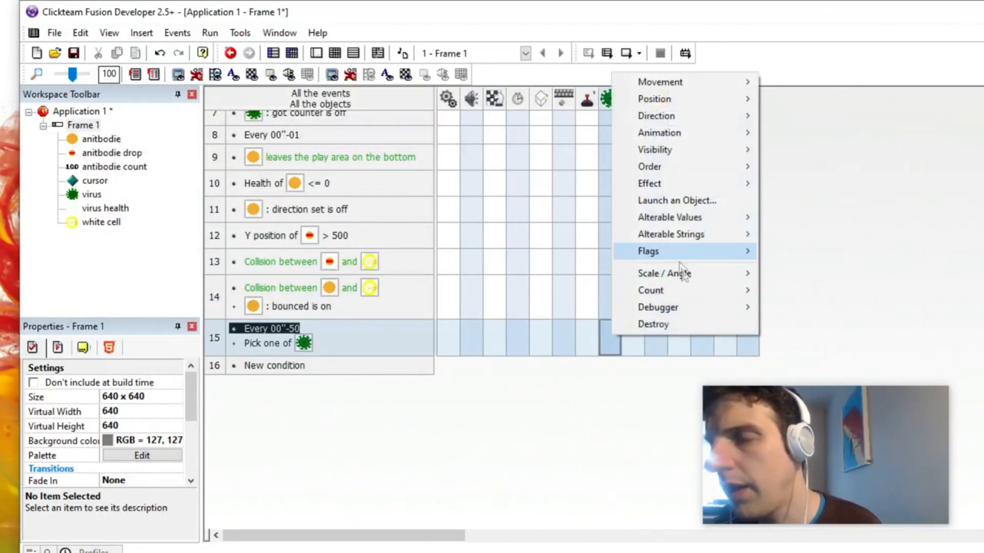
pyautogui.moveTo(697, 251)
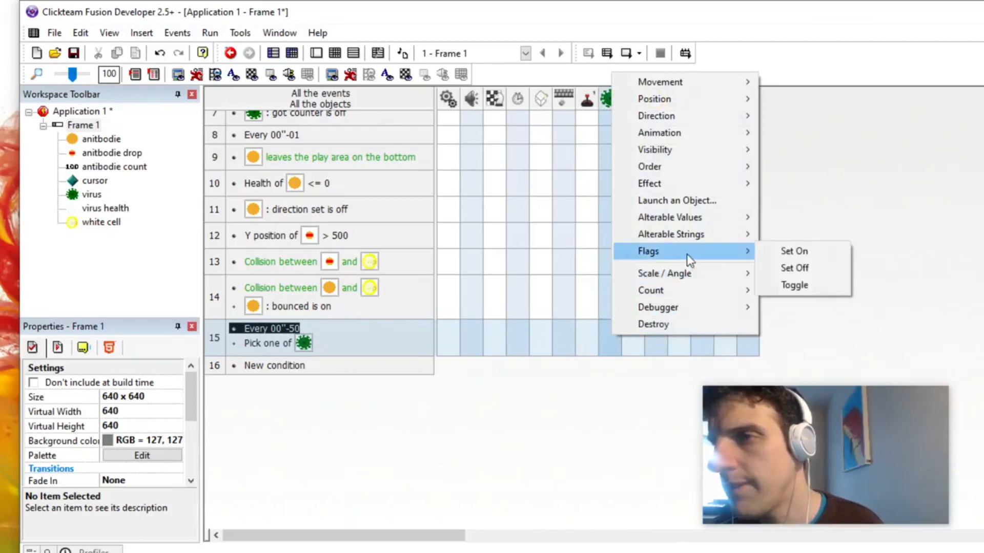
pyautogui.click(614, 339)
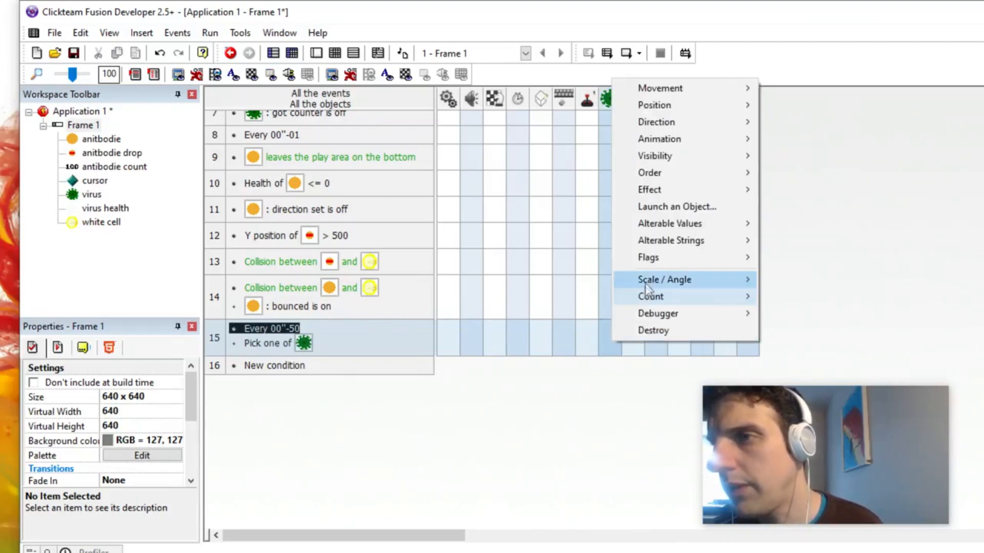
pyautogui.moveTo(646, 280)
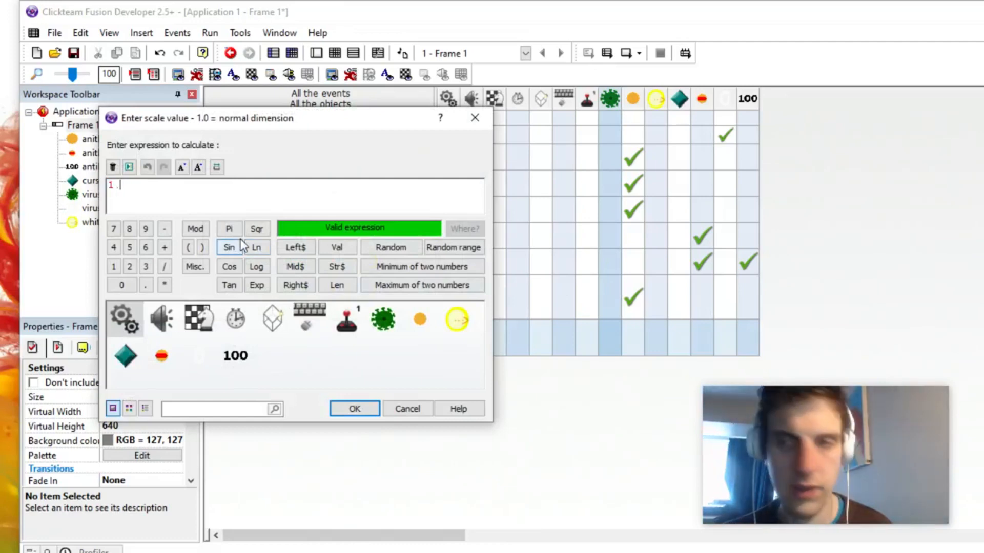
pyautogui.press('Return')
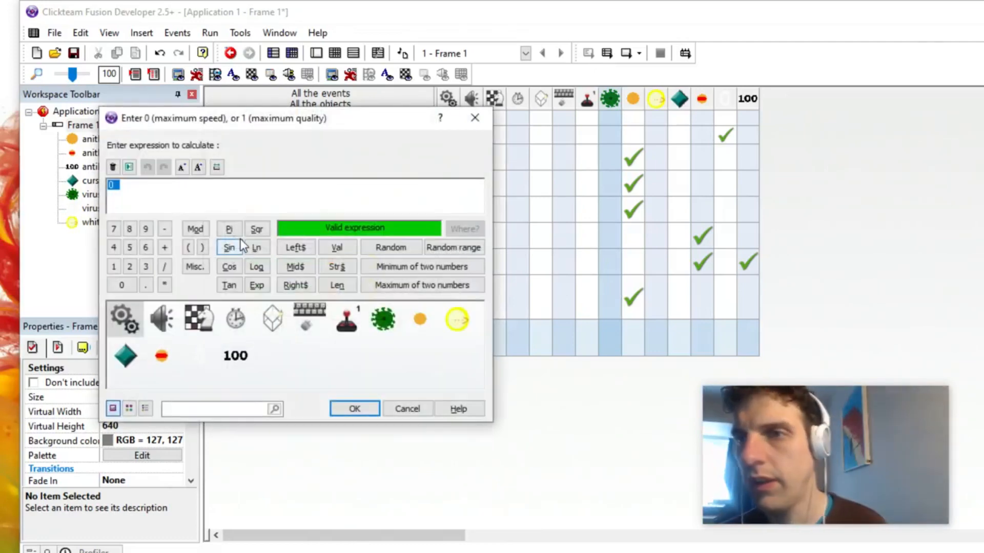
pyautogui.click(373, 410)
pyautogui.moveTo(614, 340)
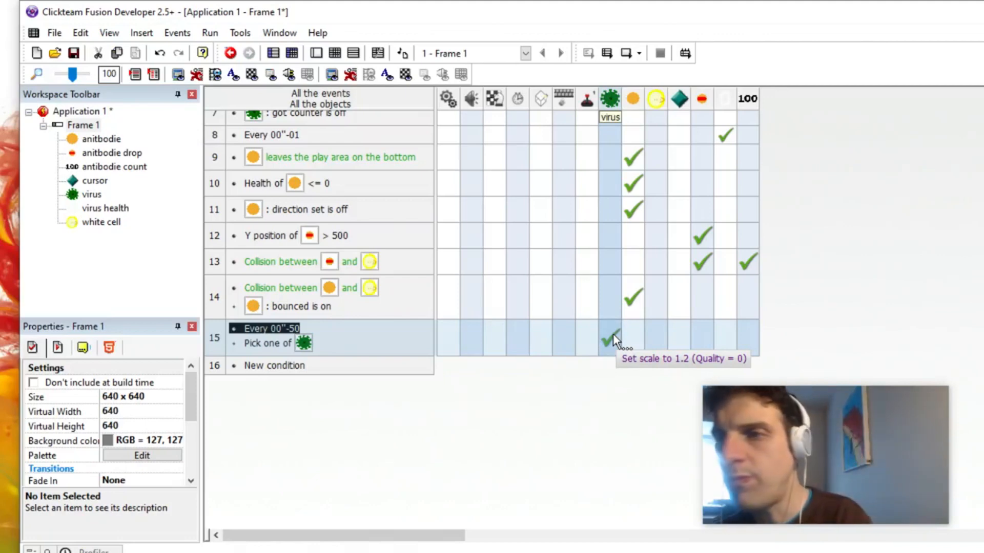
# Step: Make the 50/100-second event fire a timer event named "setsize" after a 1-second delay
pyautogui.click(523, 346)
pyautogui.click(539, 376)
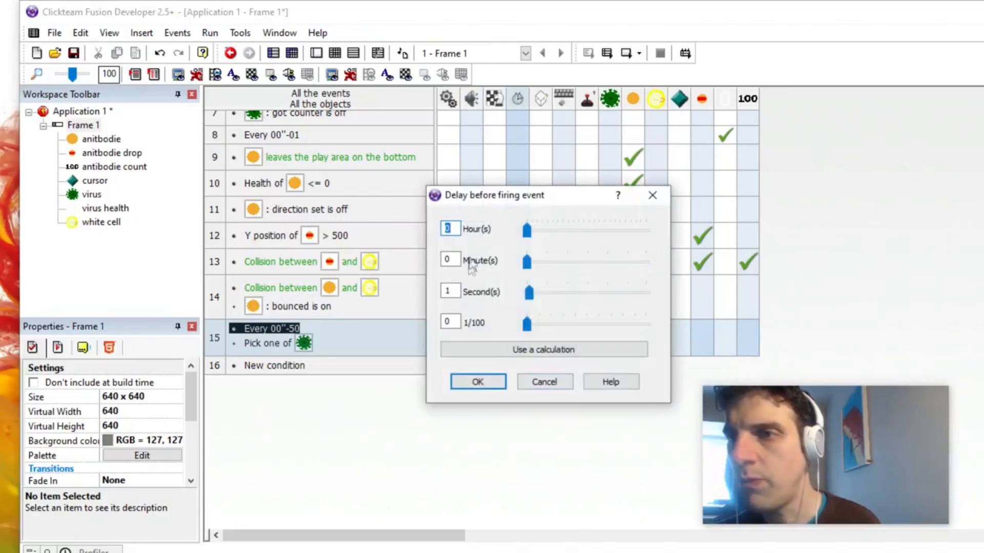
pyautogui.click(470, 382)
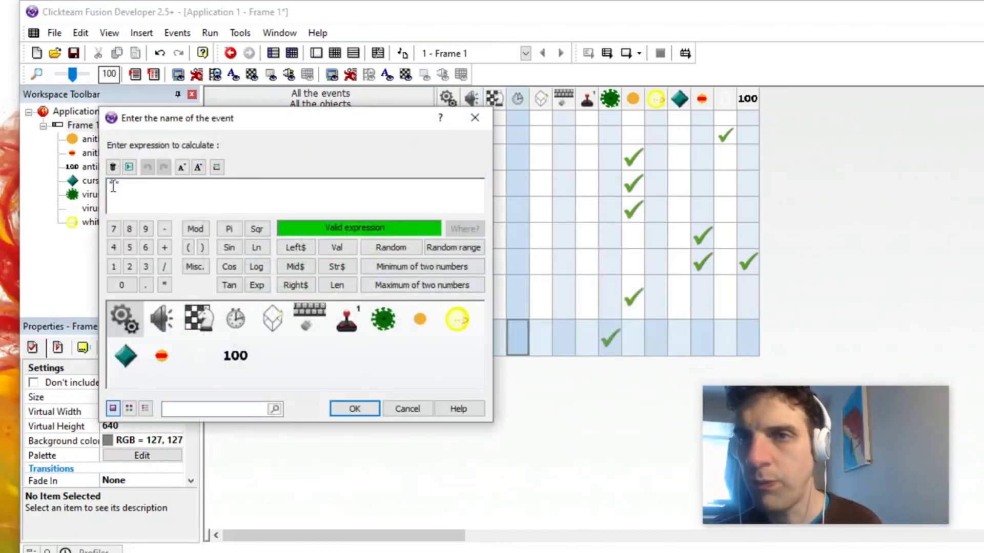
pyautogui.write('setsize')
pyautogui.press('Return')
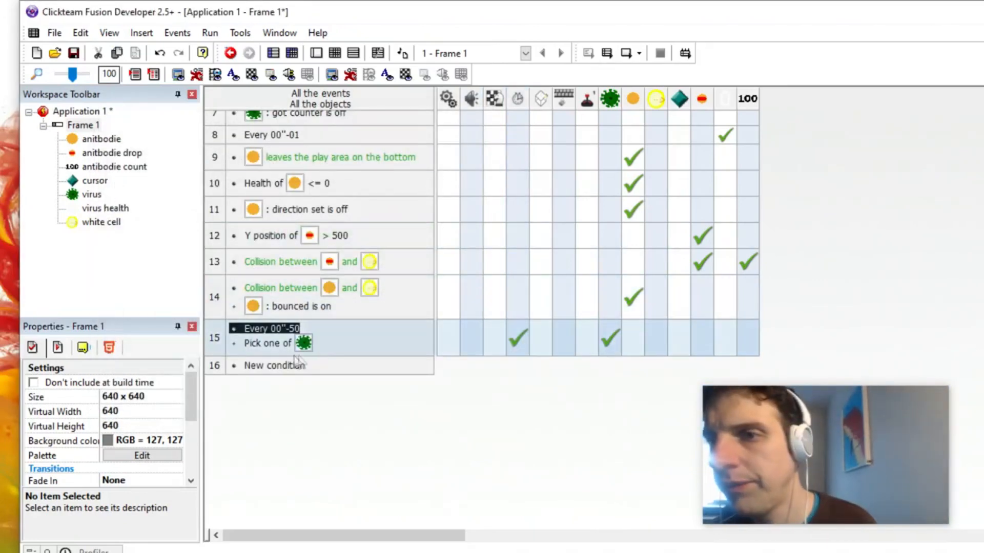
# Step: Add a new event that triggers on the timer event "setsize"
pyautogui.doubleClick(281, 365)
pyautogui.click(256, 129)
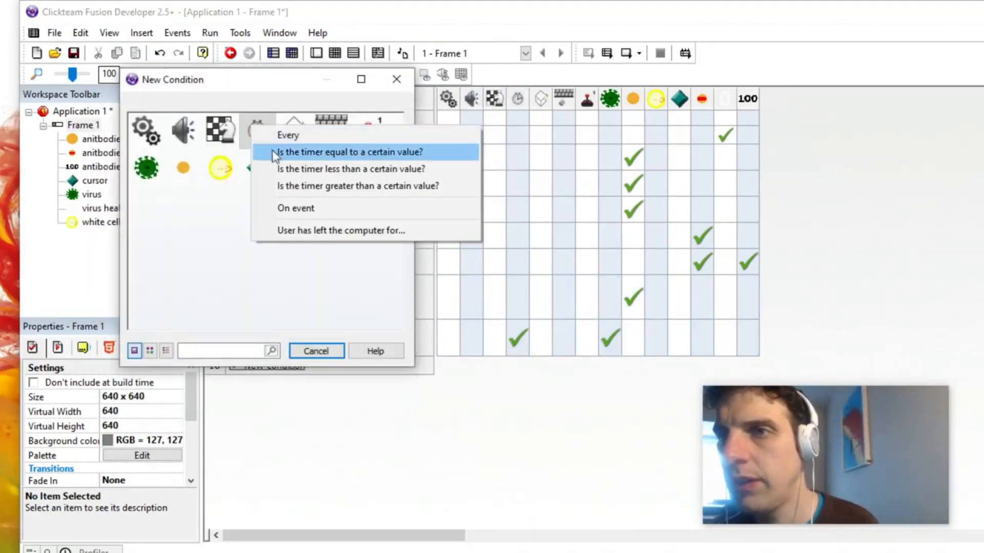
pyautogui.click(290, 208)
pyautogui.write('set')
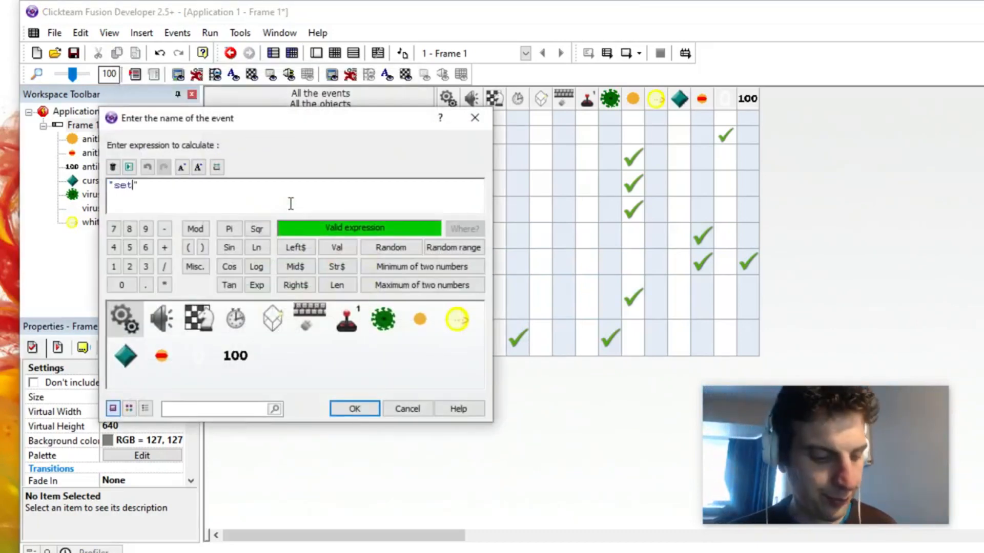
pyautogui.write('size')
pyautogui.press('Return')
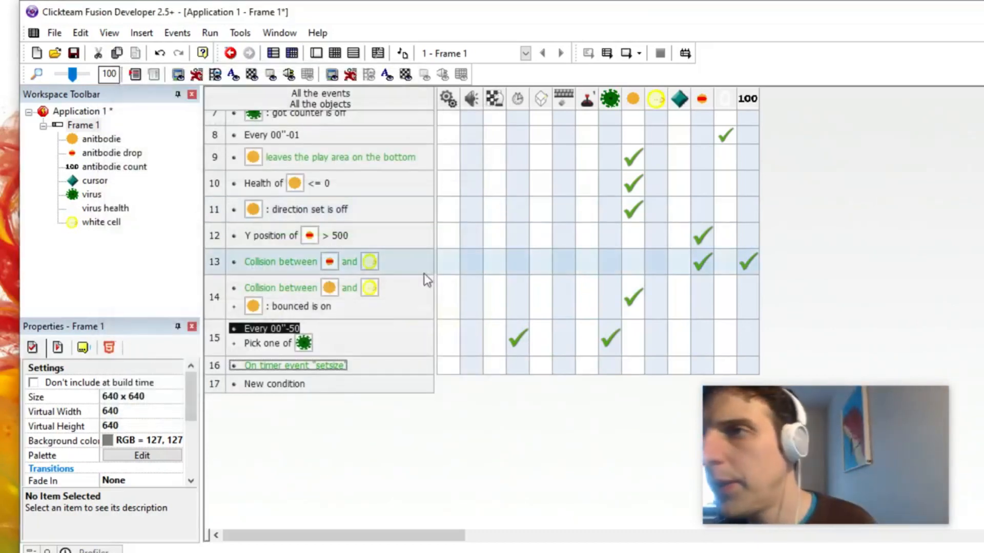
# Step: Add a Set Scale action for the virus to the "setsize" event, accepting the default scale and quality 0
pyautogui.click(610, 366)
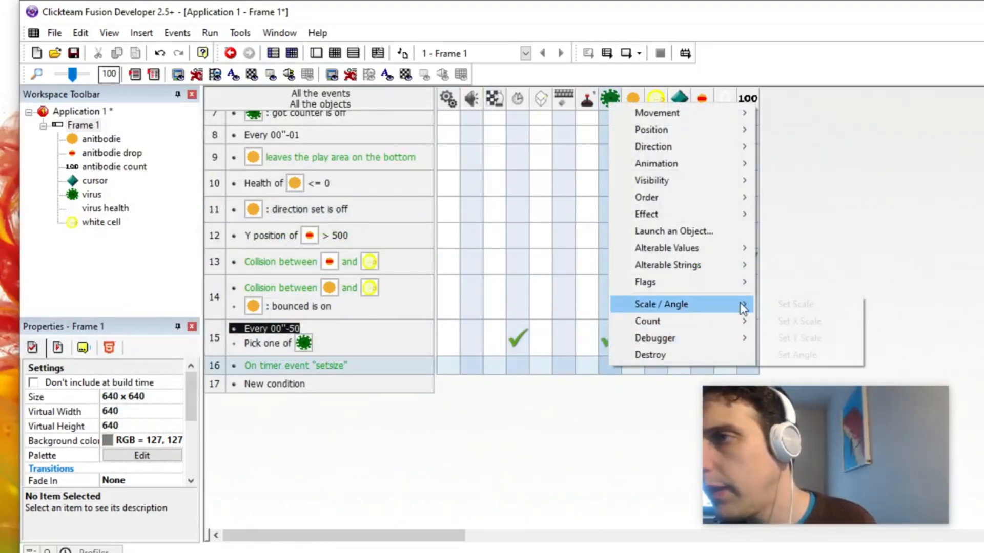
pyautogui.click(761, 306)
pyautogui.click(370, 408)
pyautogui.click(354, 408)
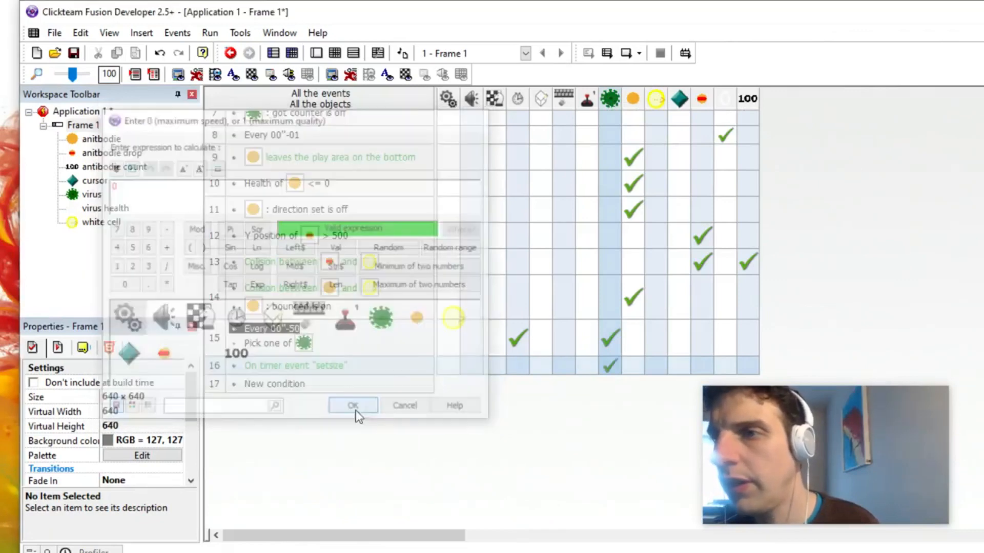
# Step: Make the 50/100-second event add a random-range amount with a minimum of 1 to the picked virus's health
pyautogui.click(614, 333)
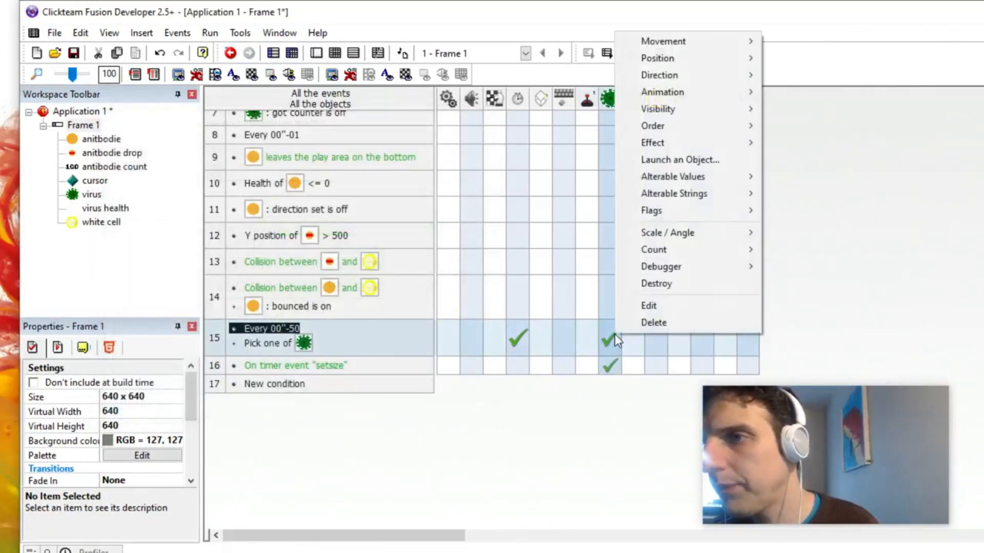
pyautogui.moveTo(719, 177)
pyautogui.click(797, 193)
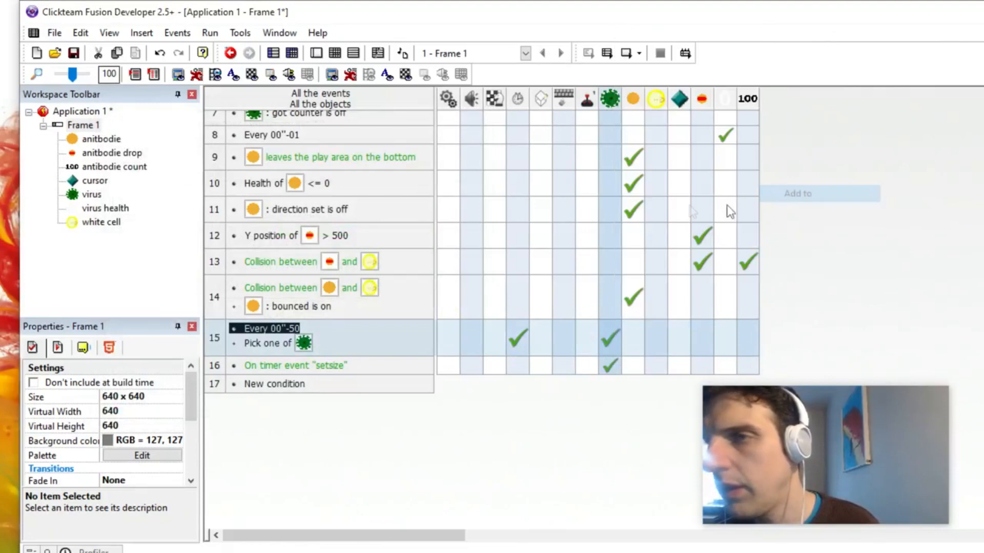
pyautogui.click(762, 317)
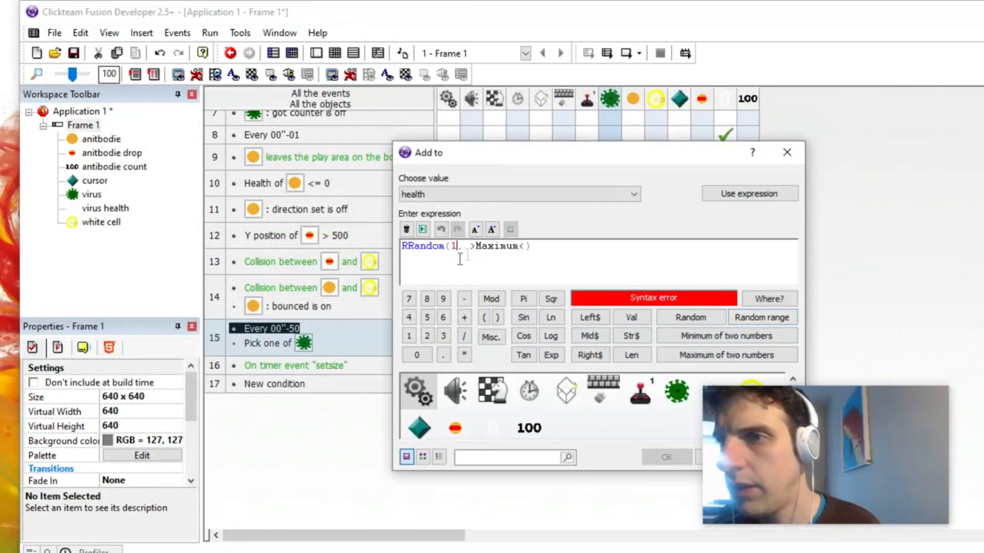
pyautogui.write('10')
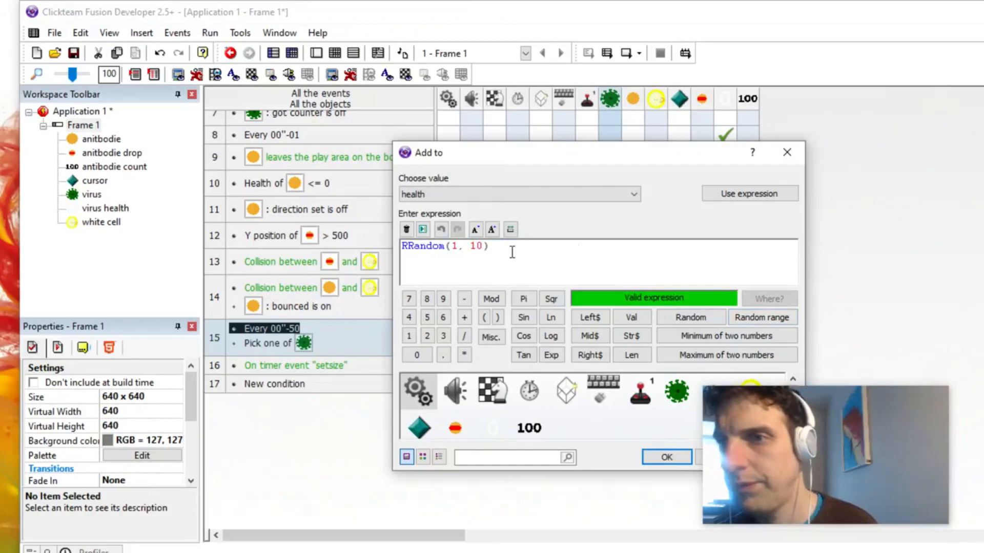
pyautogui.press('Return')
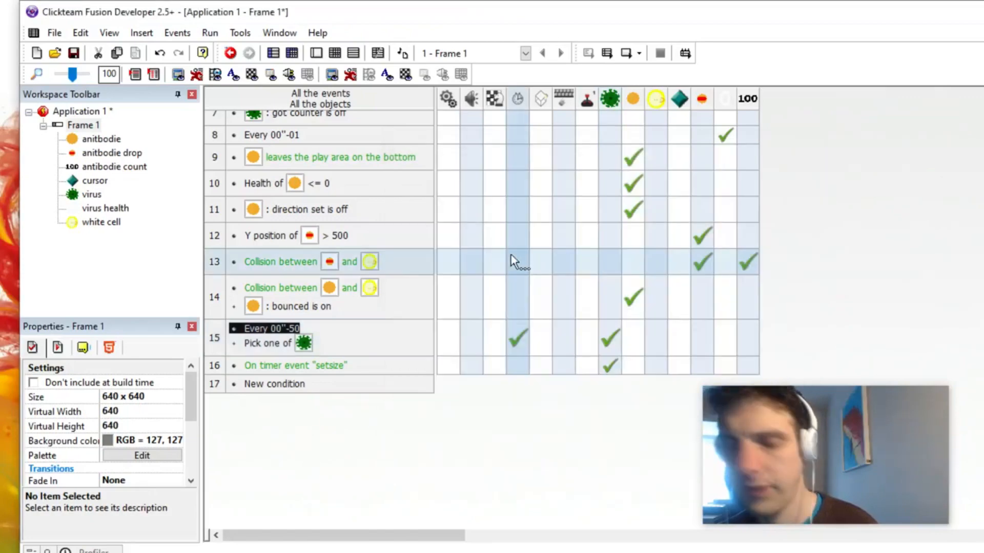
# Step: Test the antibody shooter by firing antibodies at the viruses, and close the game window
pyautogui.press('F7')
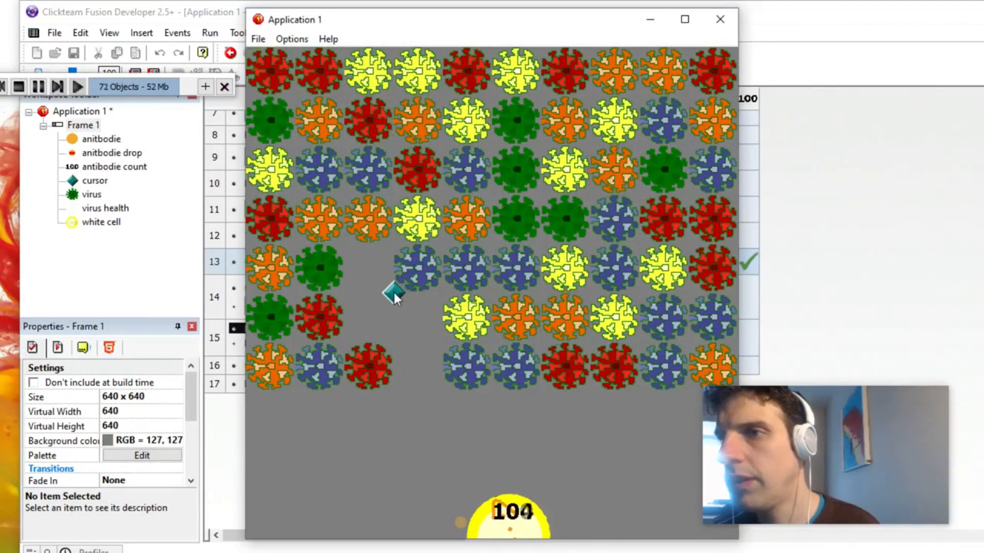
pyautogui.moveTo(386, 300)
pyautogui.mouseDown()
pyautogui.moveTo(316, 303)
pyautogui.moveTo(371, 299)
pyautogui.mouseUp()
pyautogui.click(371, 299)
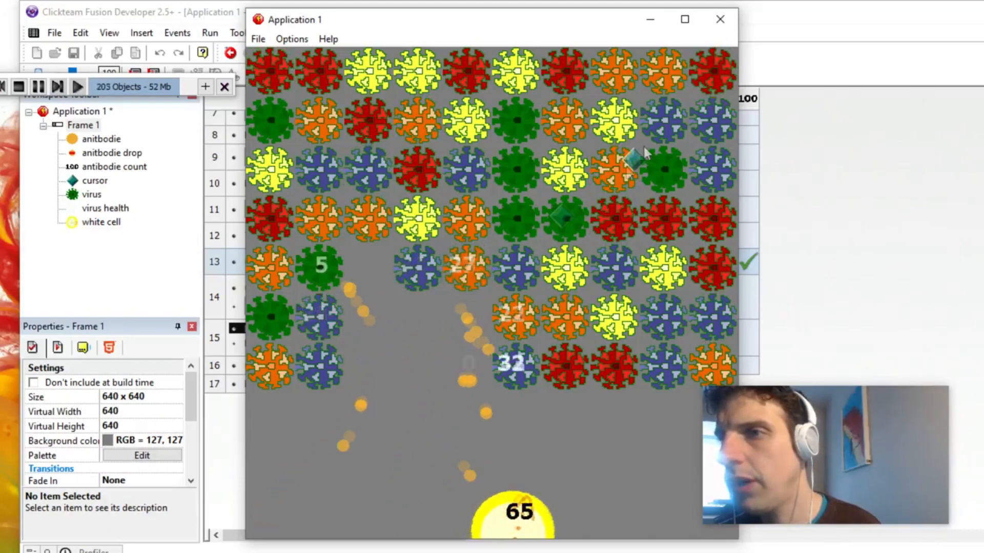
pyautogui.click(720, 20)
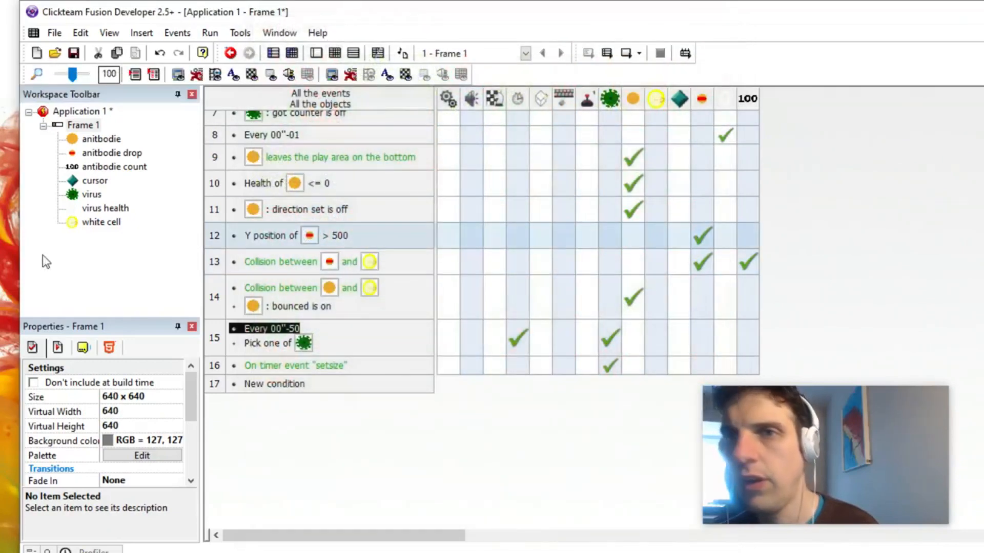
# Step: Delete the Start of Frame event from the antibody shooter's event list
pyautogui.click(91, 195)
pyautogui.scroll(5, 365, 218)
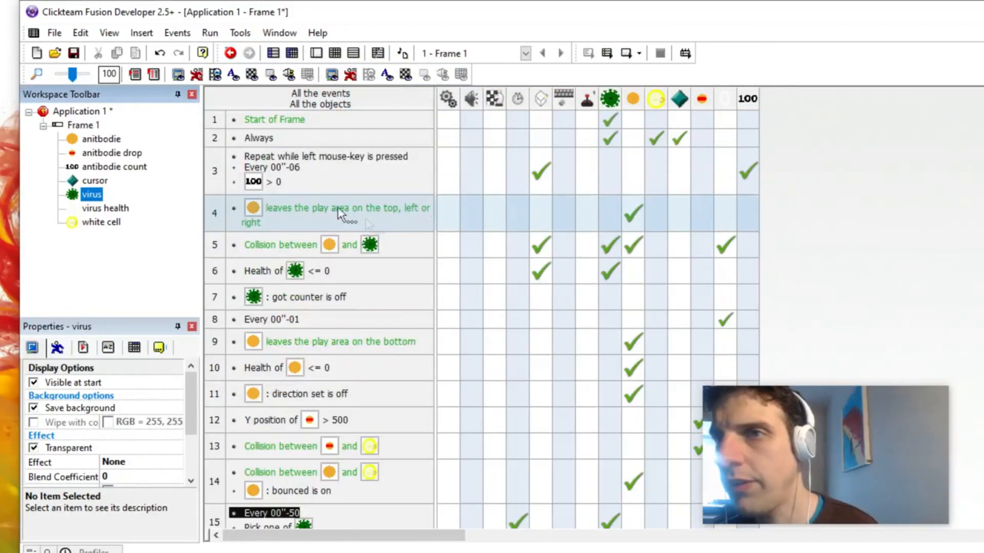
pyautogui.rightClick(223, 120)
pyautogui.click(263, 289)
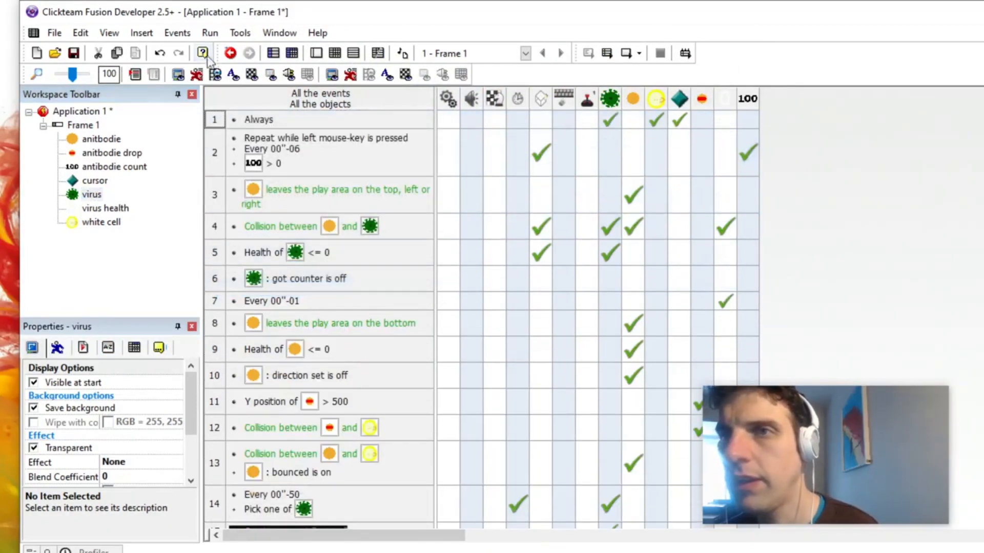
# Step: Test-play the game again without the Start of Frame event, shooting across the virus grid, and close it
pyautogui.click(210, 33)
pyautogui.click(233, 67)
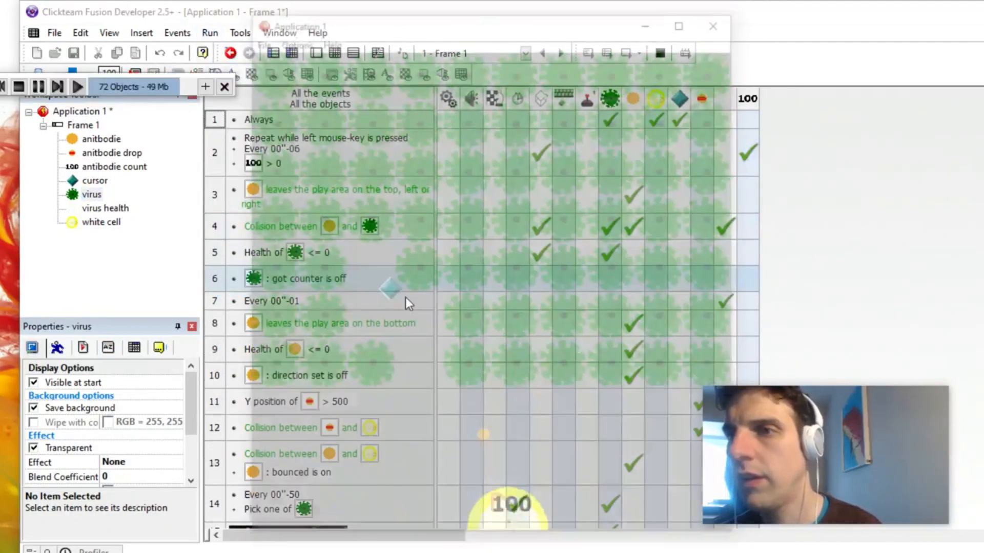
pyautogui.moveTo(410, 321)
pyautogui.mouseDown()
pyautogui.moveTo(402, 325)
pyautogui.moveTo(367, 276)
pyautogui.moveTo(347, 268)
pyautogui.moveTo(371, 268)
pyautogui.moveTo(315, 262)
pyautogui.moveTo(278, 313)
pyautogui.moveTo(281, 322)
pyautogui.moveTo(463, 232)
pyautogui.moveTo(644, 228)
pyautogui.moveTo(615, 193)
pyautogui.moveTo(617, 173)
pyautogui.moveTo(555, 186)
pyautogui.moveTo(414, 140)
pyautogui.moveTo(364, 183)
pyautogui.moveTo(373, 165)
pyautogui.moveTo(493, 152)
pyautogui.moveTo(500, 134)
pyautogui.moveTo(655, 167)
pyautogui.moveTo(651, 132)
pyautogui.mouseUp()
pyautogui.click(720, 19)
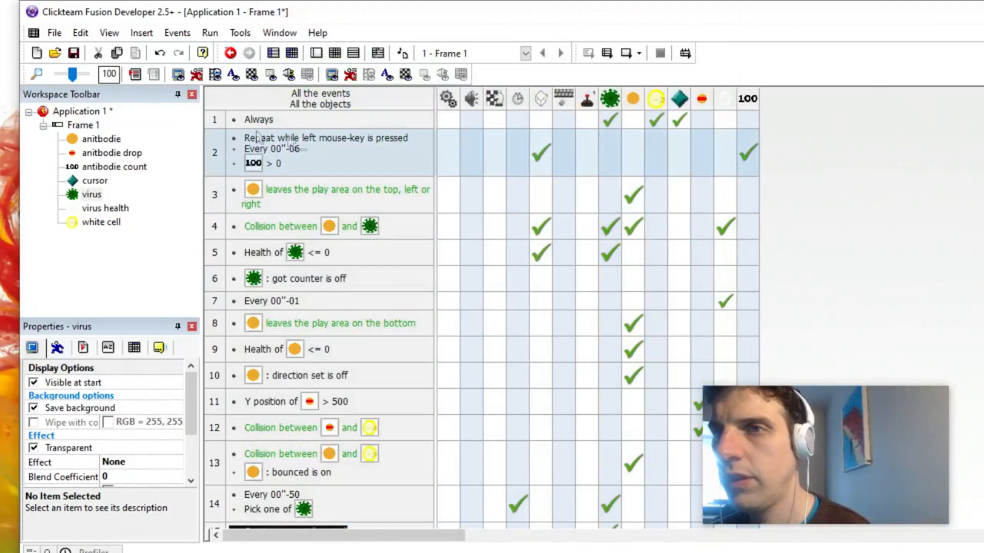
# Step: Add a new event at the end of Frame 1's list that triggers when all virus objects have been destroyed
pyautogui.click(80, 126)
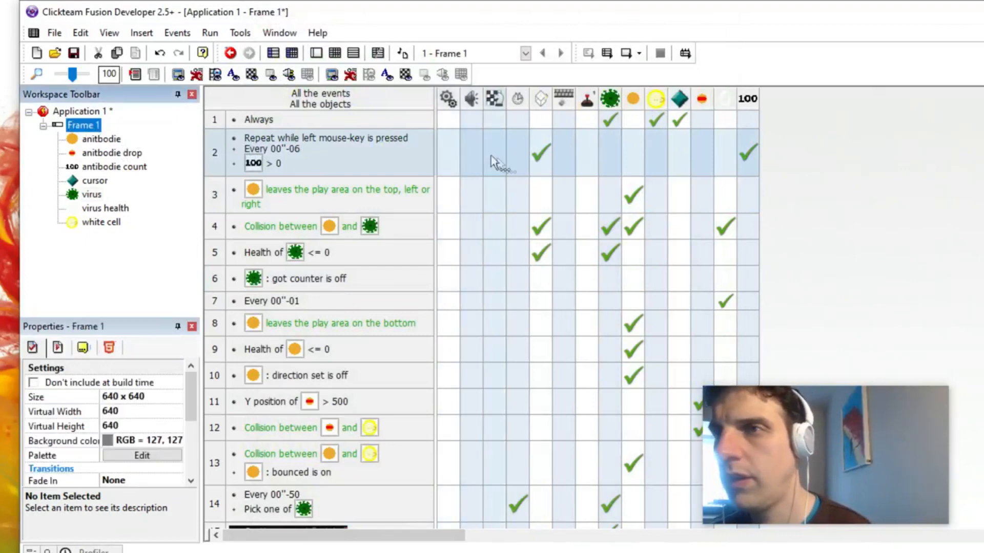
pyautogui.scroll(-5, 397, 158)
pyautogui.click(267, 328)
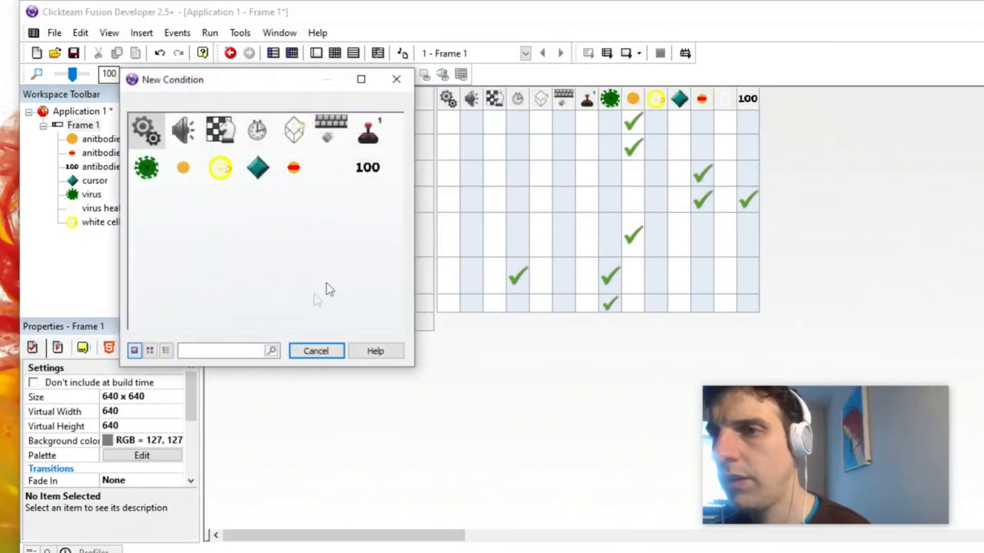
pyautogui.click(148, 172)
pyautogui.moveTo(261, 264)
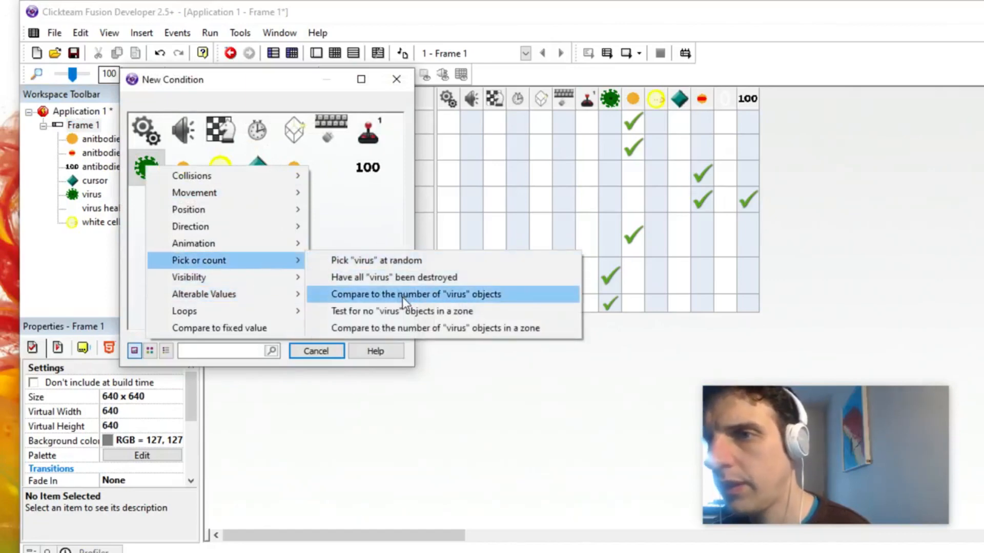
pyautogui.click(401, 280)
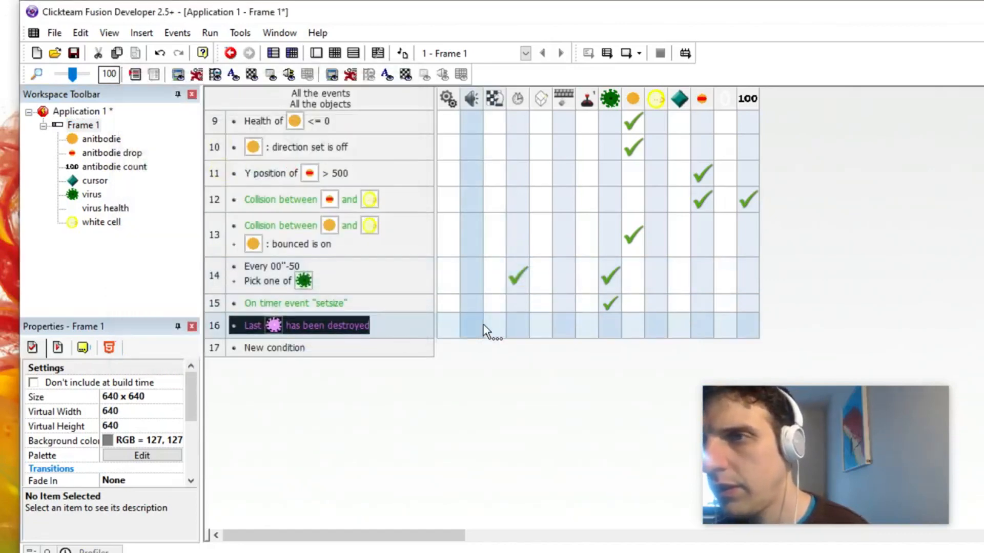
# Step: Give the last-virus-destroyed event actions that add to the player's score and restart the application
pyautogui.click(587, 325)
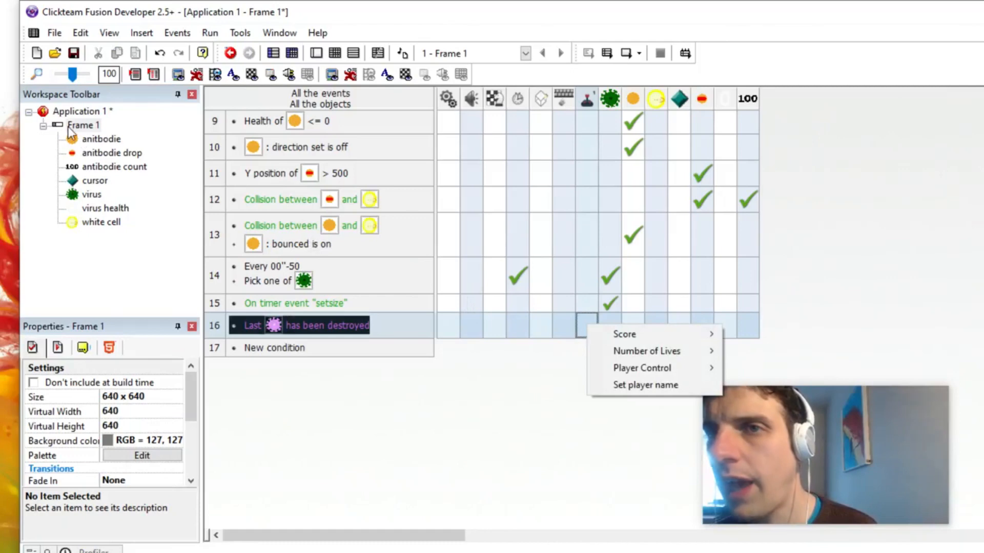
pyautogui.moveTo(666, 334)
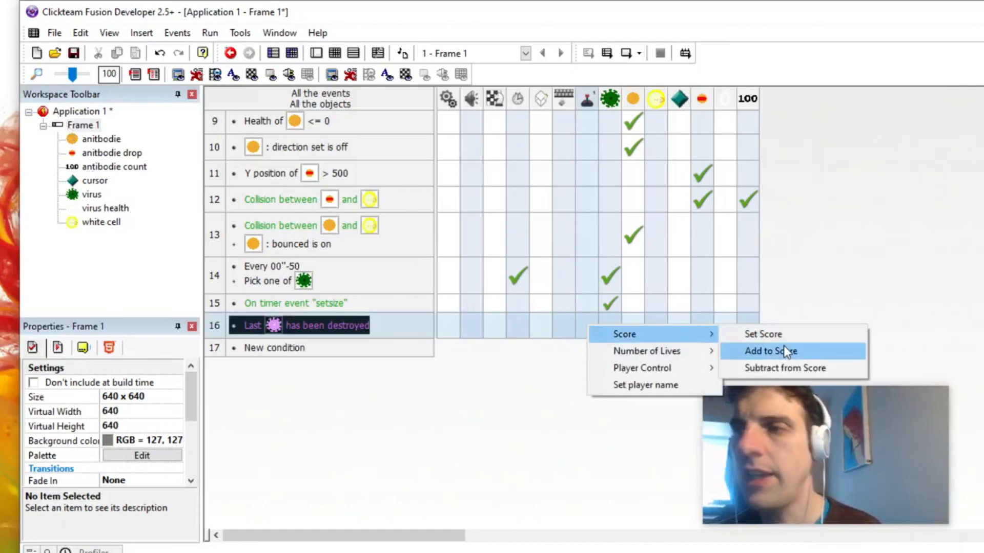
pyautogui.click(785, 347)
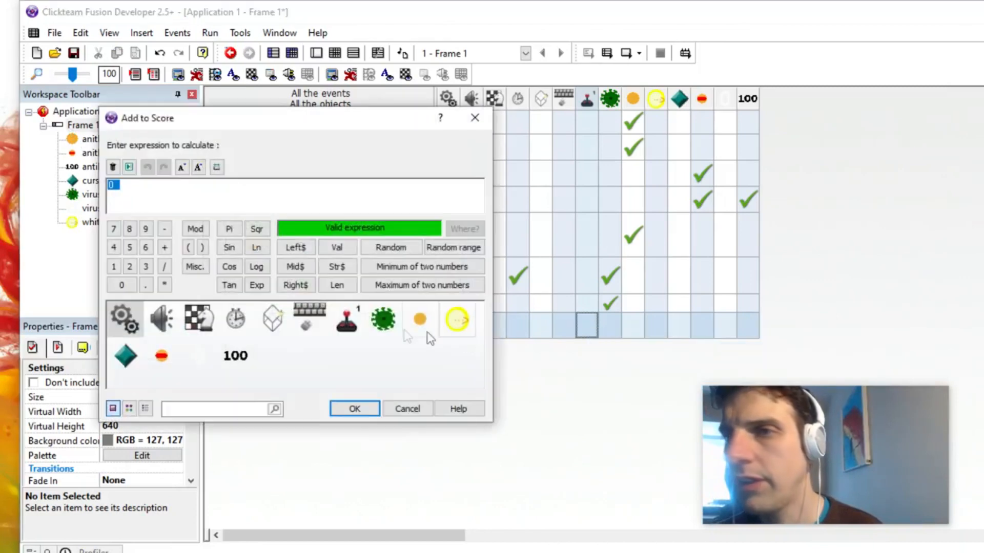
pyautogui.click(354, 409)
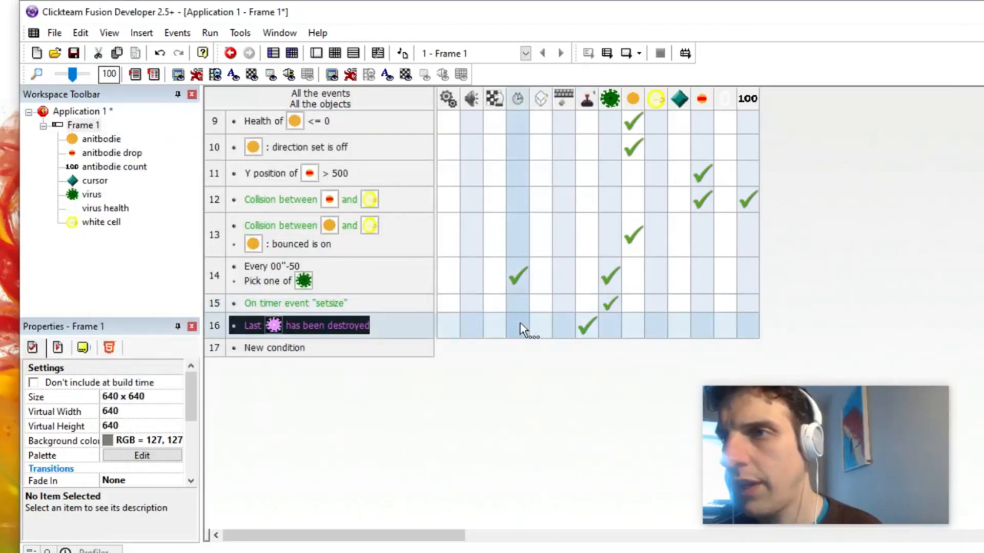
pyautogui.click(496, 325)
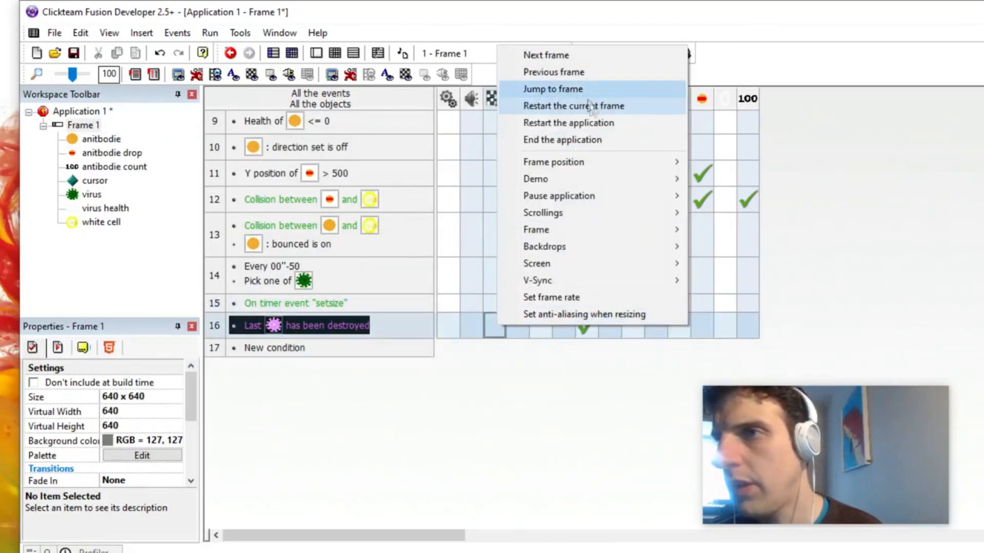
pyautogui.click(589, 124)
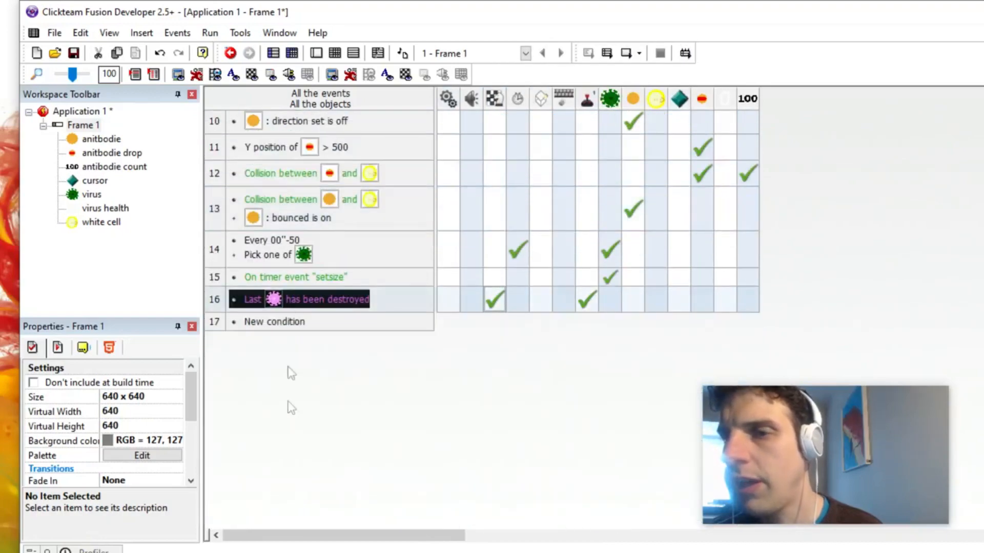
# Step: Add a Start of Frame event at the end of Frame 1's event list
pyautogui.click(297, 321)
pyautogui.rightClick(142, 129)
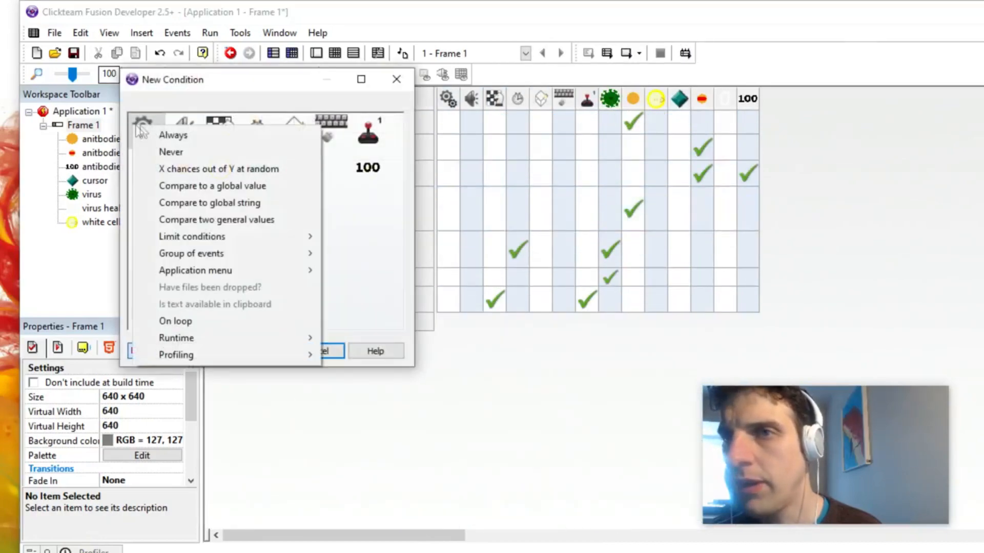
pyautogui.click(211, 124)
pyautogui.click(267, 128)
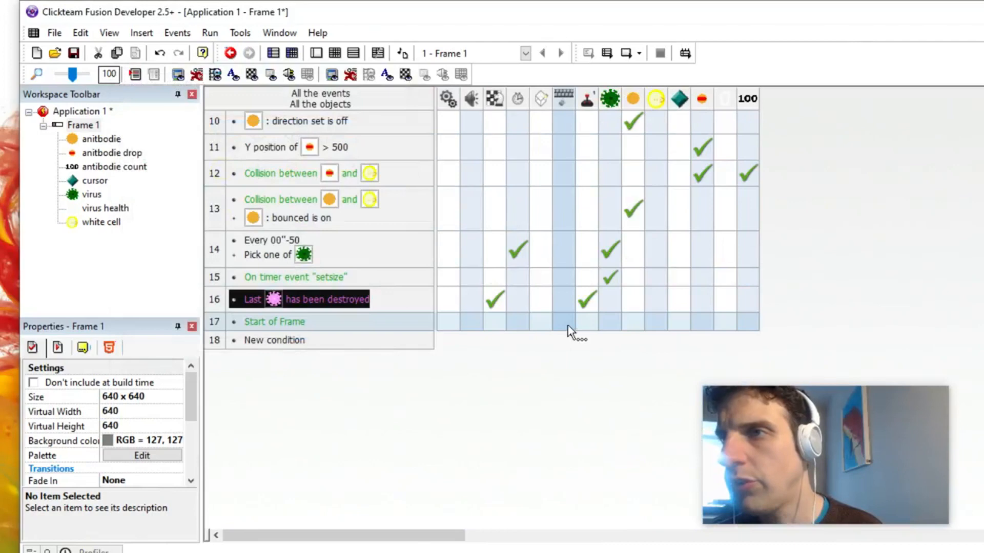
# Step: In the Start of Frame event, set the virus's health value to the expression 5*health( "virus" )+10
pyautogui.rightClick(610, 328)
pyautogui.moveTo(681, 204)
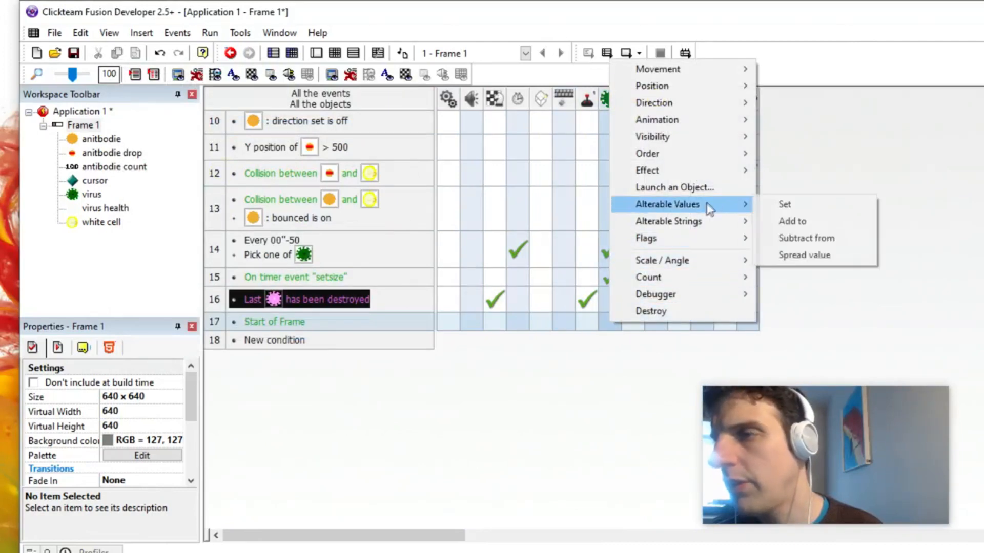
pyautogui.click(785, 208)
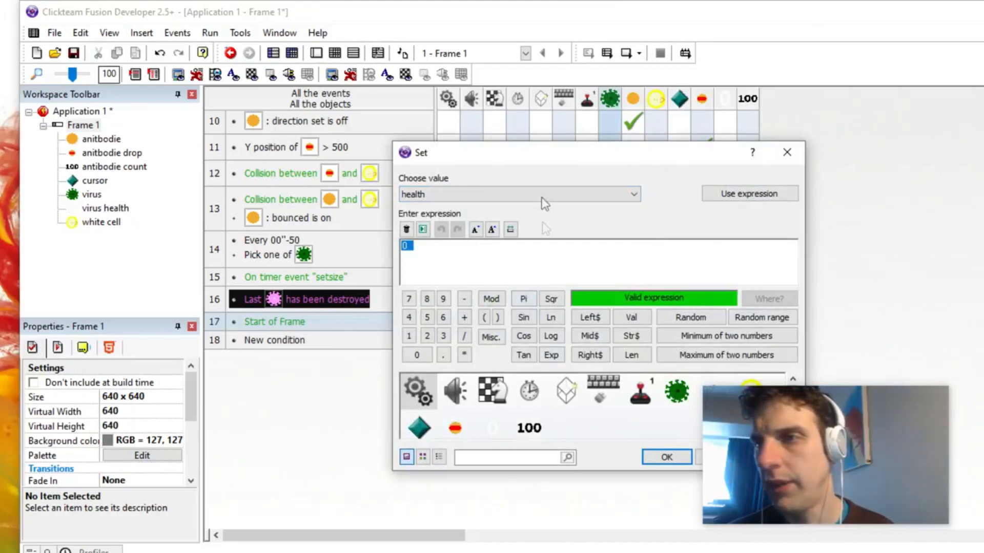
pyautogui.moveTo(540, 156); pyautogui.dragTo(467, 95)
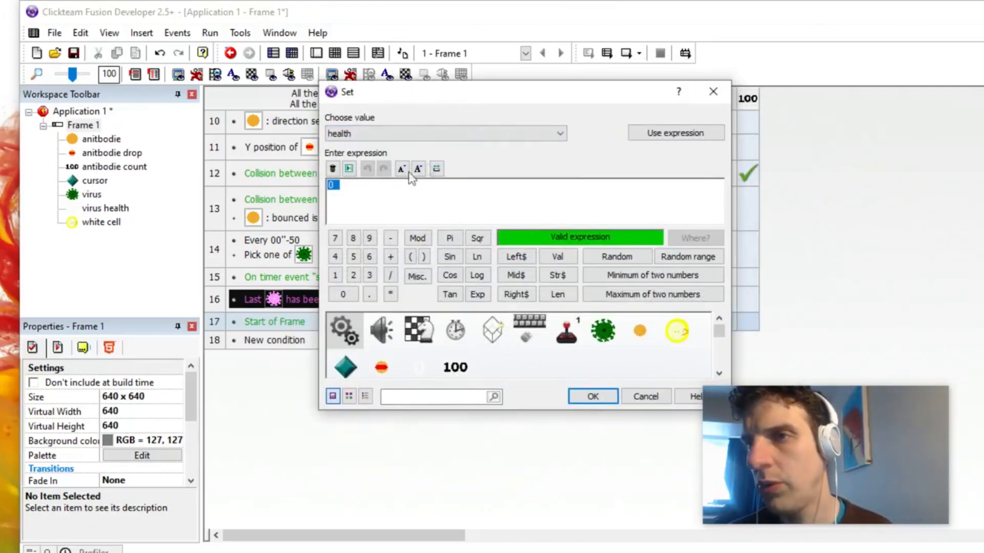
pyautogui.write('5*')
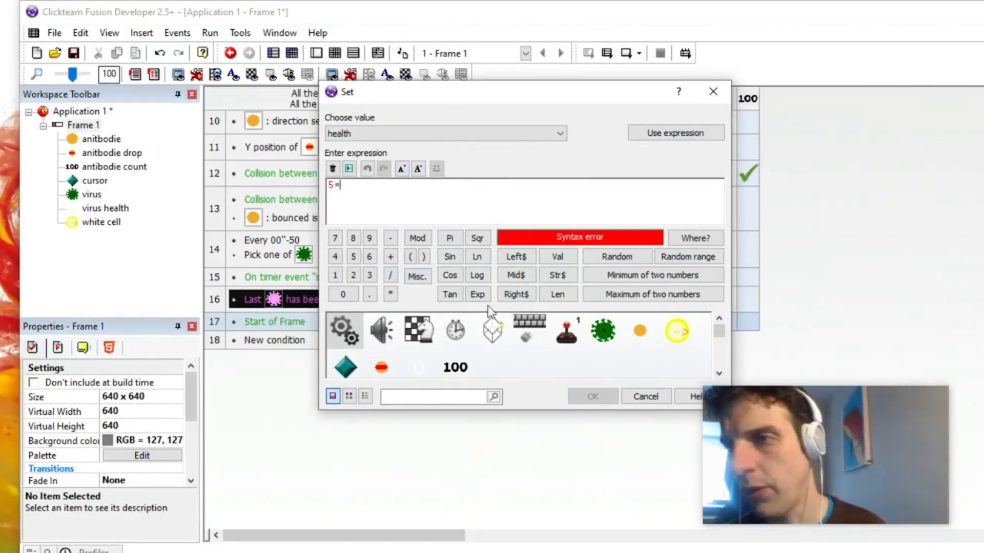
pyautogui.click(602, 332)
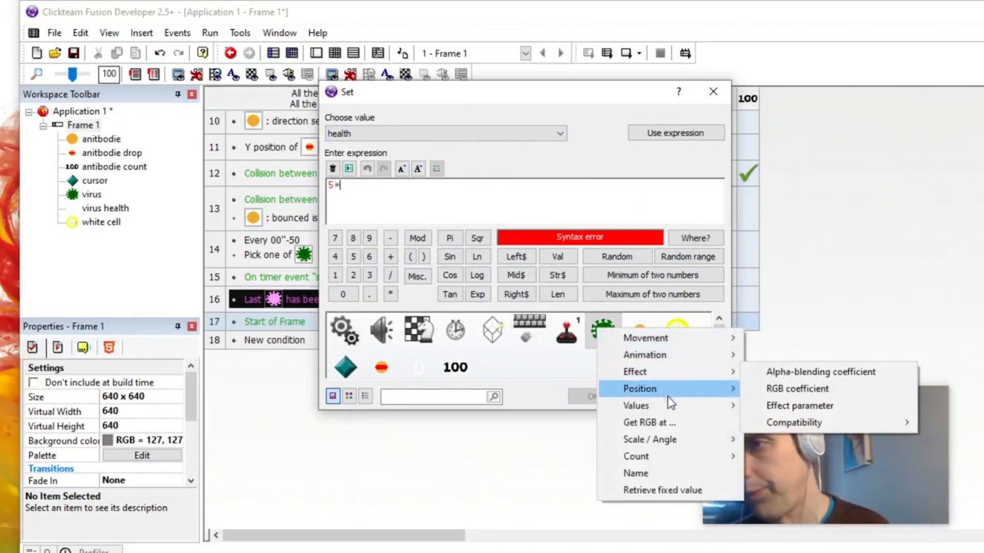
pyautogui.moveTo(669, 407)
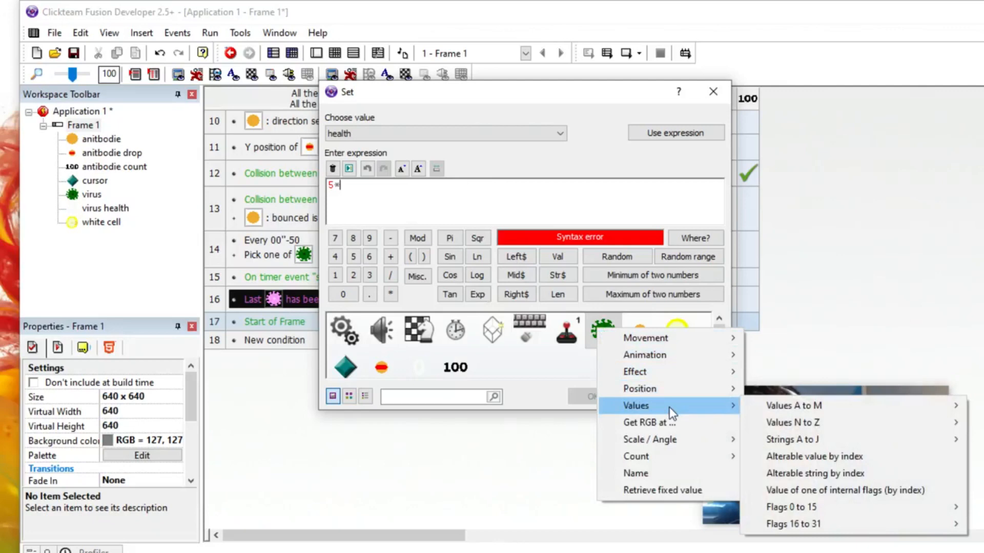
pyautogui.moveTo(774, 407)
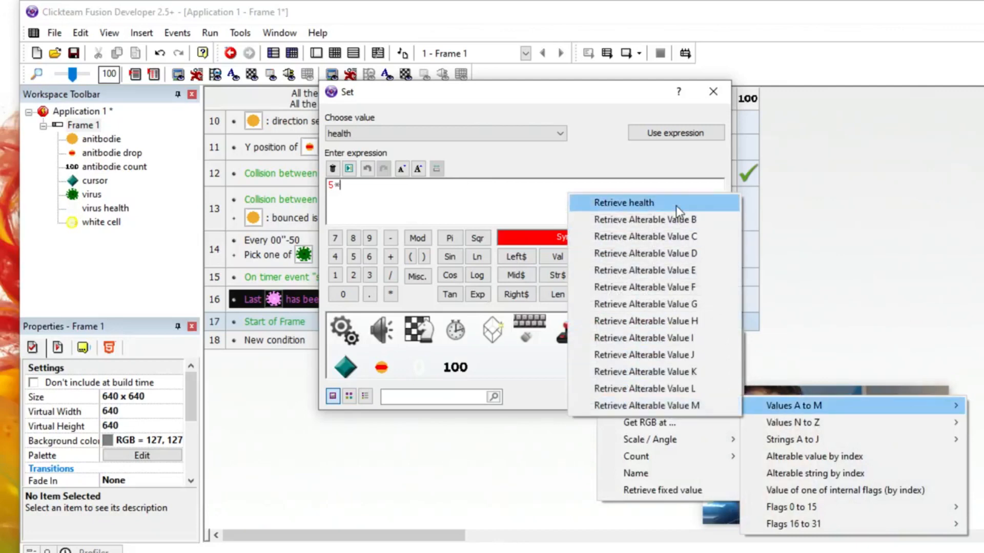
pyautogui.click(675, 205)
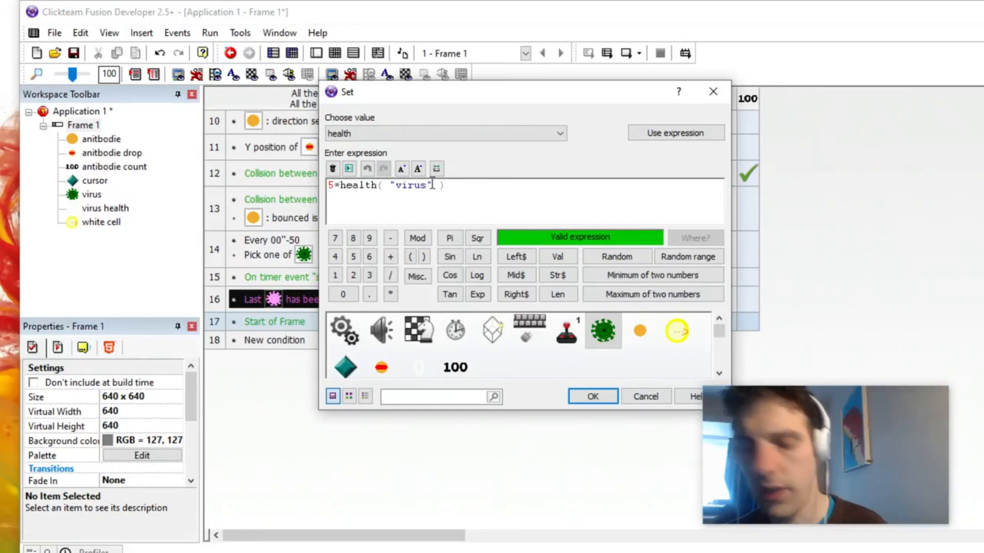
pyautogui.write('+10')
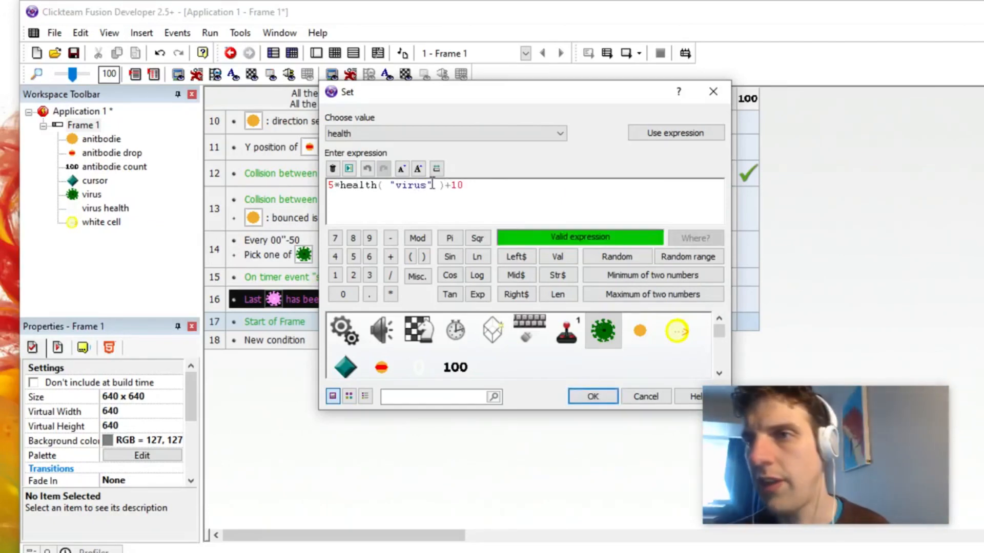
pyautogui.press('Return')
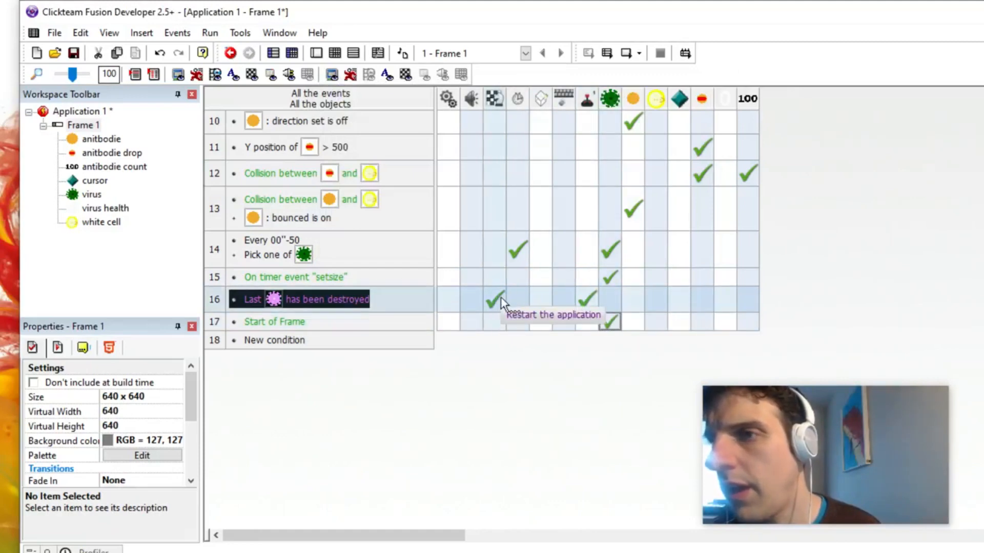
# Step: Insert a Score object into Frame 1, placing it in the lower-left corner of the play area
pyautogui.doubleClick(67, 128)
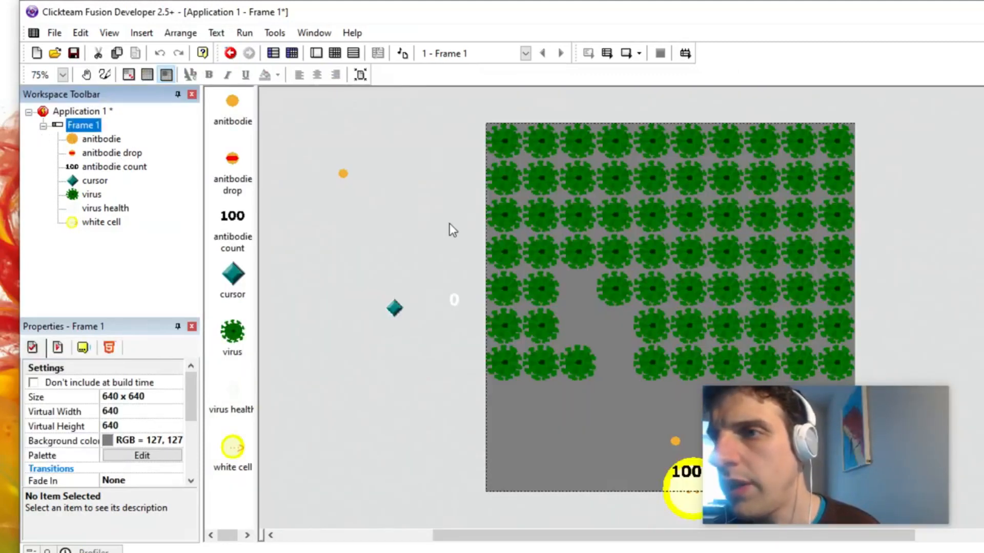
pyautogui.doubleClick(451, 226)
pyautogui.click(456, 123)
pyautogui.click(648, 124)
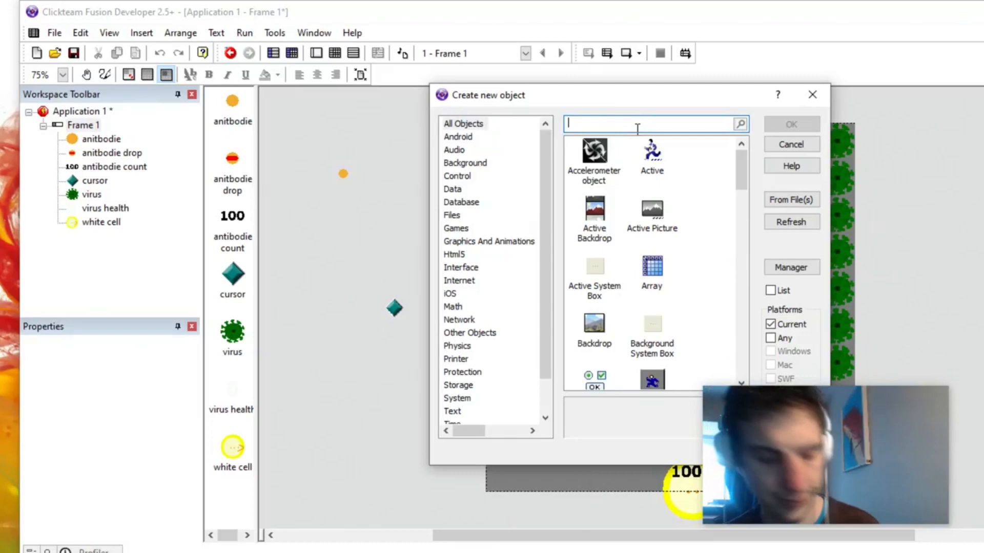
pyautogui.write('score')
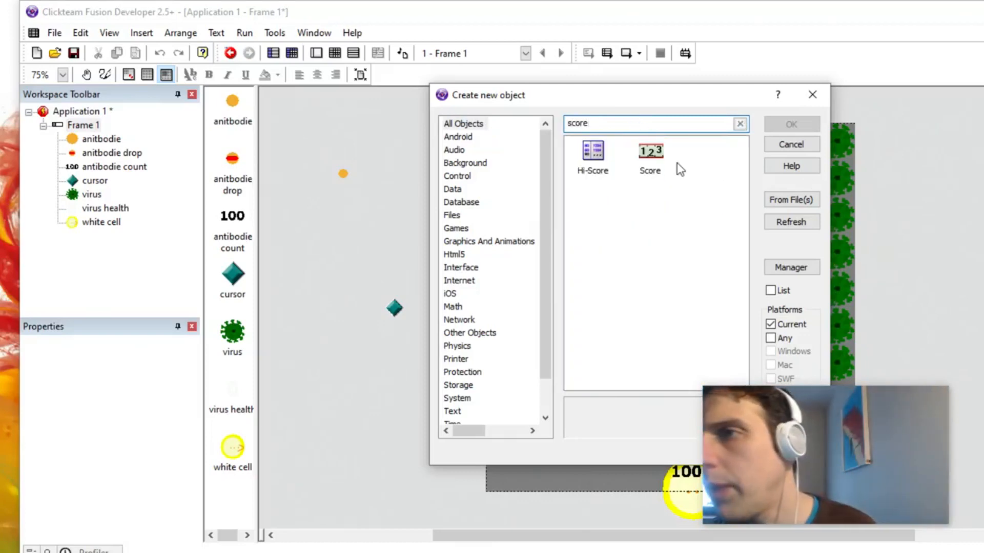
pyautogui.doubleClick(656, 156)
pyautogui.click(482, 468)
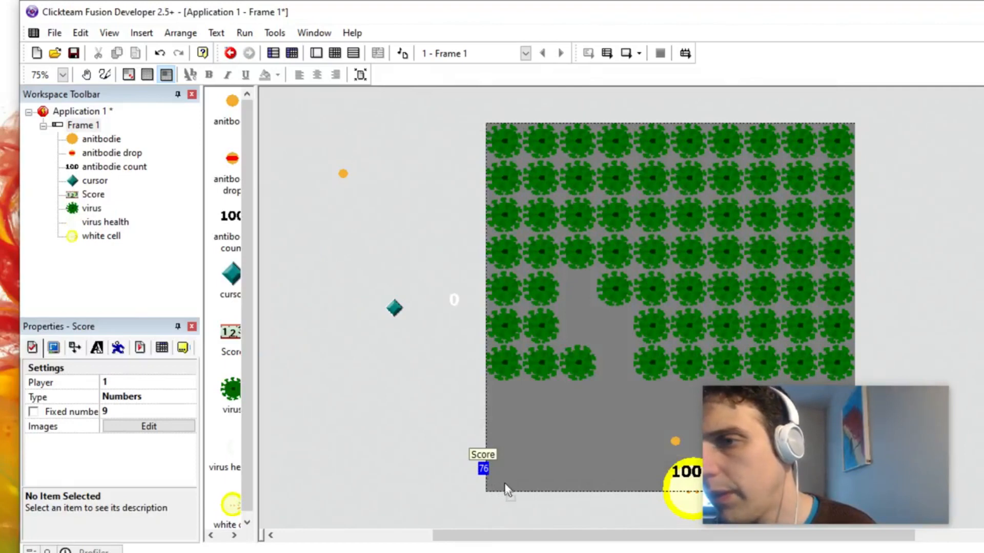
pyautogui.click(506, 490)
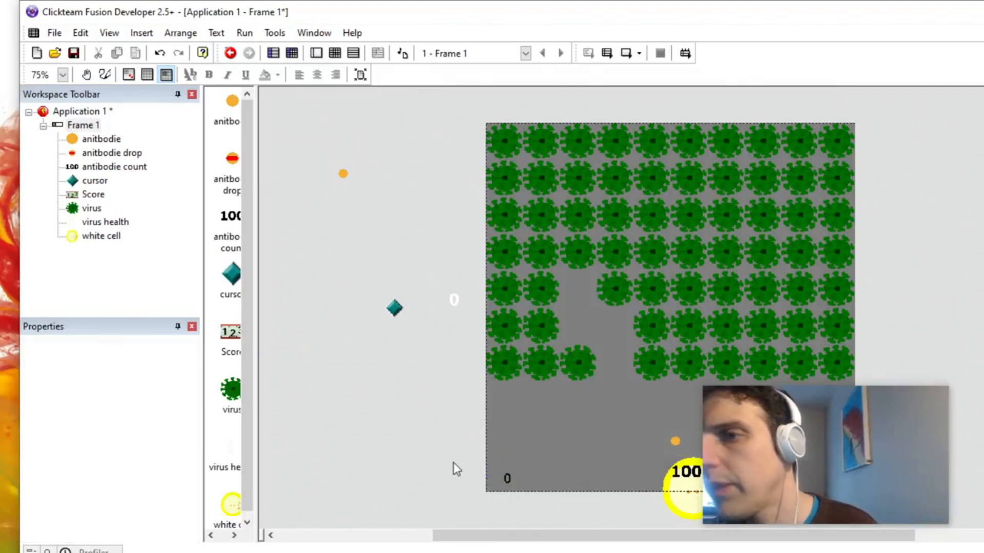
# Step: Fill the gaps in the lower rows of the virus grid with copies of the virus
pyautogui.click(545, 291)
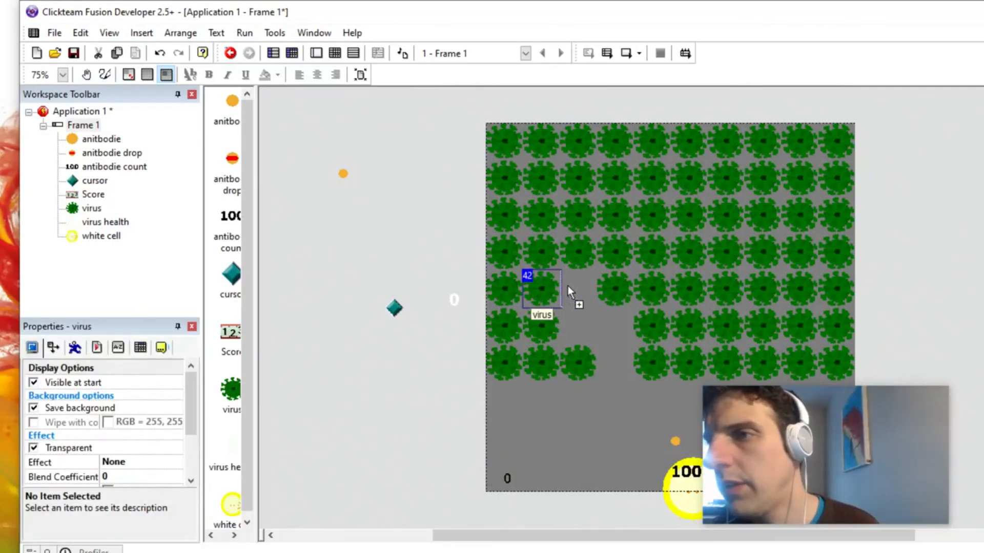
pyautogui.click(577, 329)
pyautogui.click(613, 328)
pyautogui.click(623, 360)
pyautogui.click(613, 365)
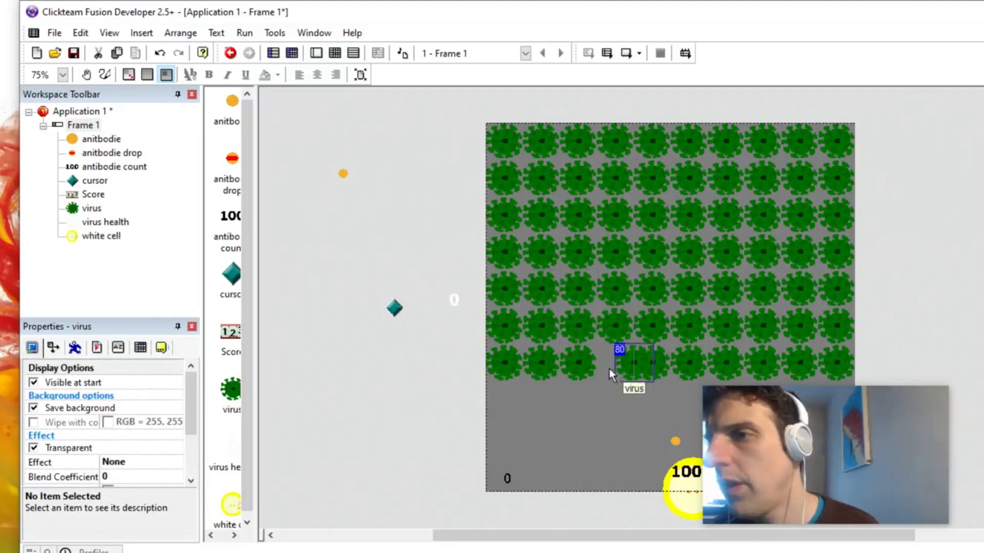
# Step: Add a fast loop action to the Start of Frame event that starts the loop "kill 10" with 1 loop
pyautogui.click(334, 53)
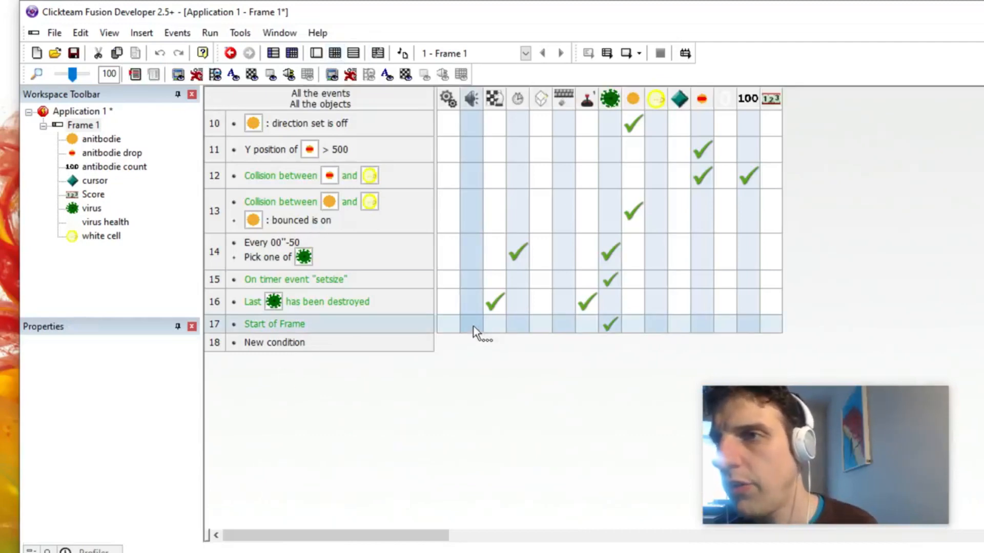
pyautogui.click(448, 322)
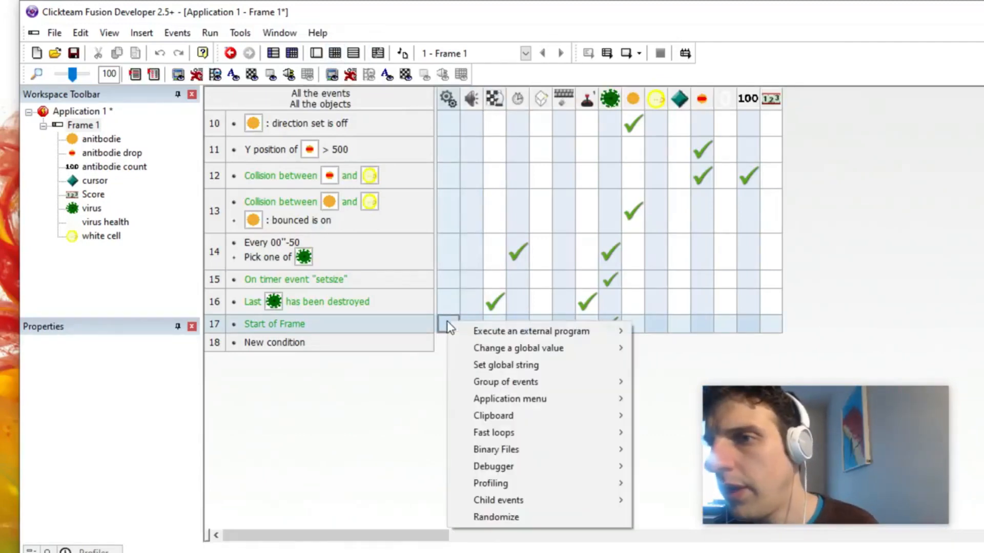
pyautogui.moveTo(544, 439)
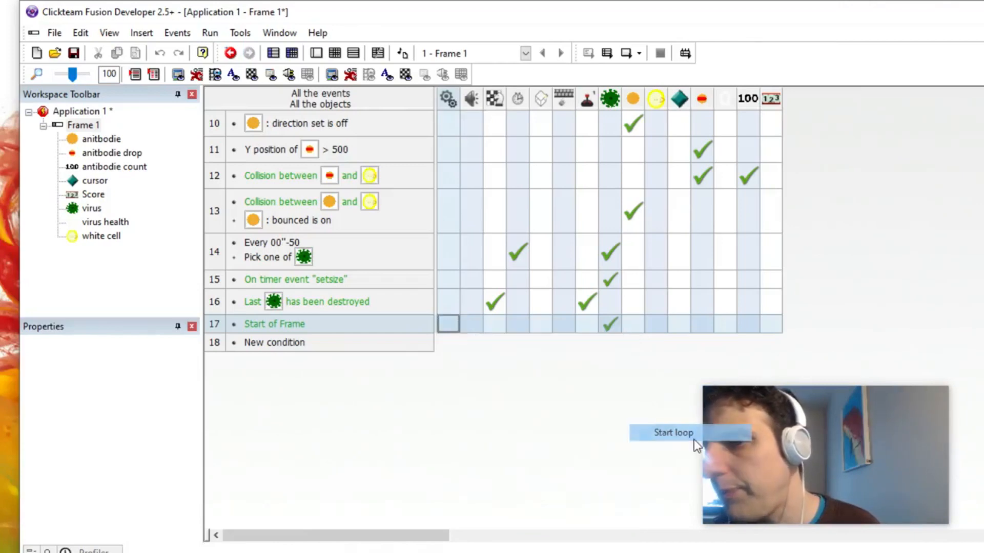
pyautogui.click(676, 434)
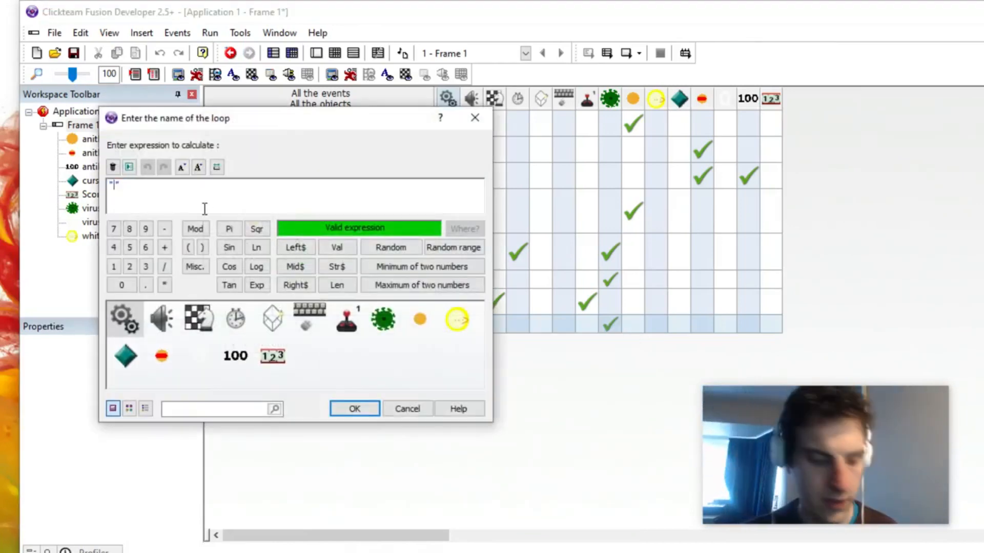
pyautogui.write('kill 10')
pyautogui.press('Return')
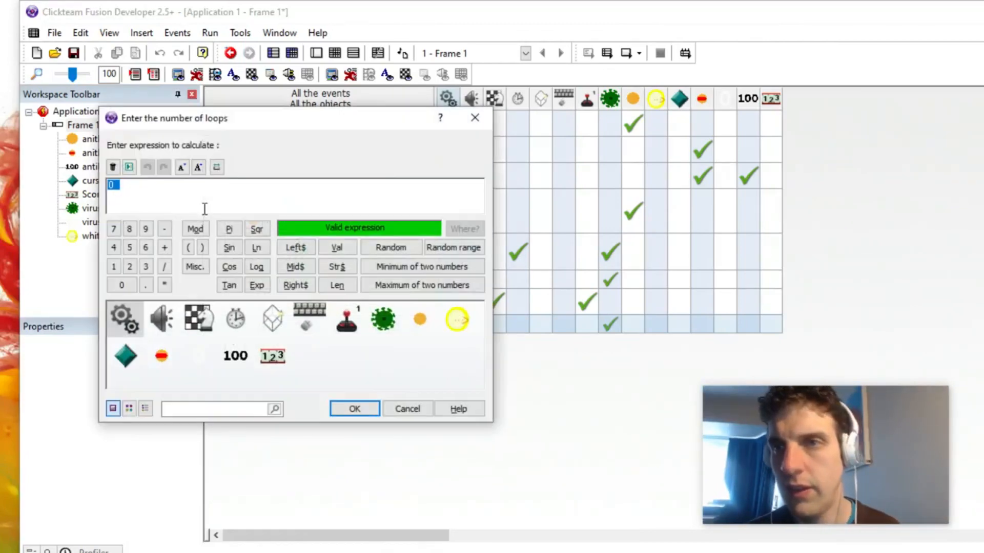
pyautogui.write('1')
pyautogui.press('Return')
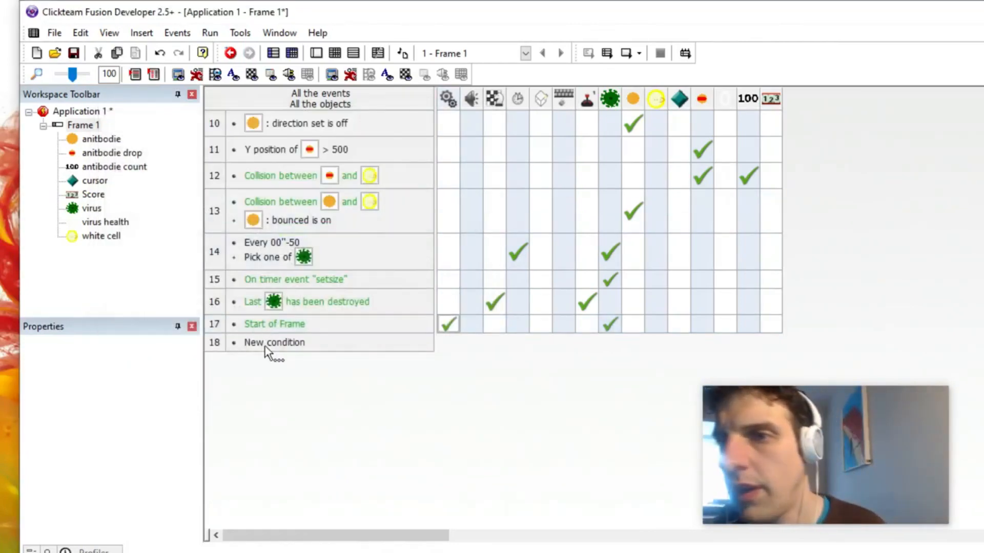
# Step: Add a new event at the end of the list that triggers on the loop "kill 10"
pyautogui.doubleClick(274, 343)
pyautogui.click(154, 123)
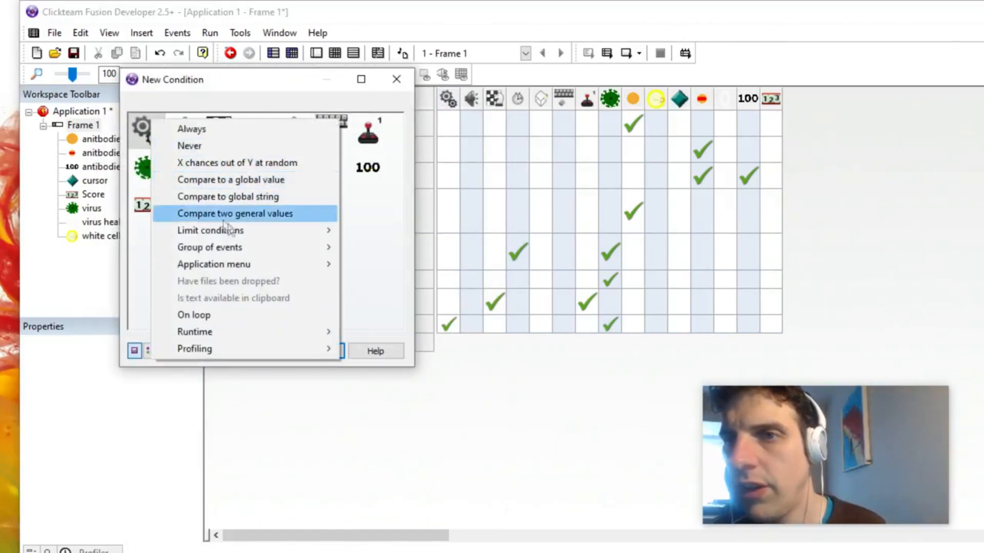
pyautogui.click(247, 315)
pyautogui.write('k')
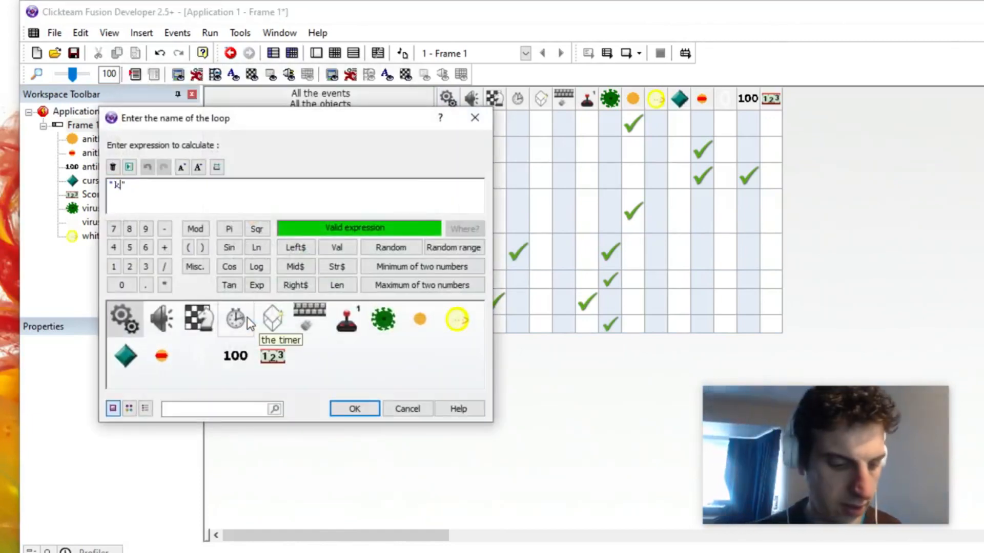
pyautogui.write('ill 10')
pyautogui.press('Return')
# Step: Add a second condition to the "kill 10" loop event that picks one virus at random
pyautogui.rightClick(312, 344)
pyautogui.click(338, 391)
pyautogui.click(154, 174)
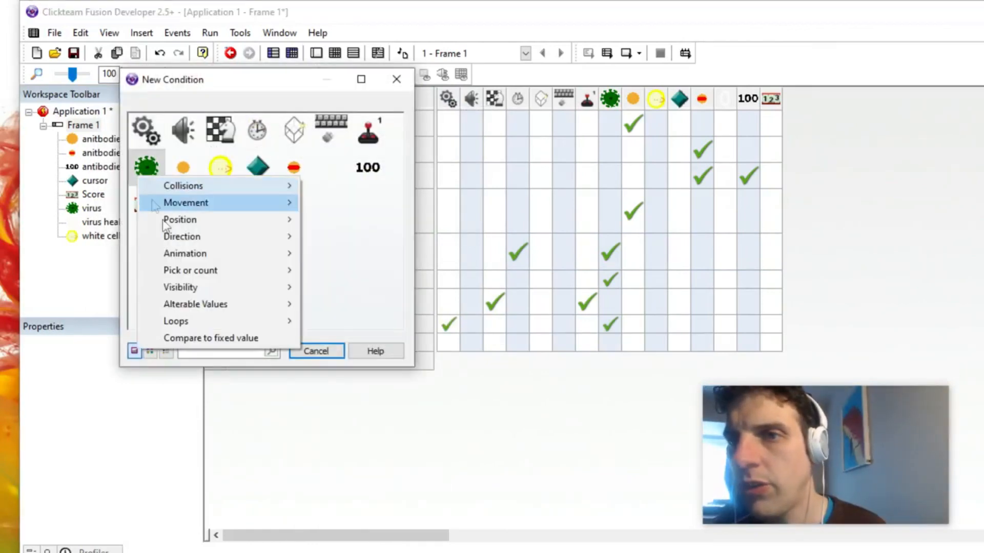
pyautogui.moveTo(228, 272)
pyautogui.click(331, 276)
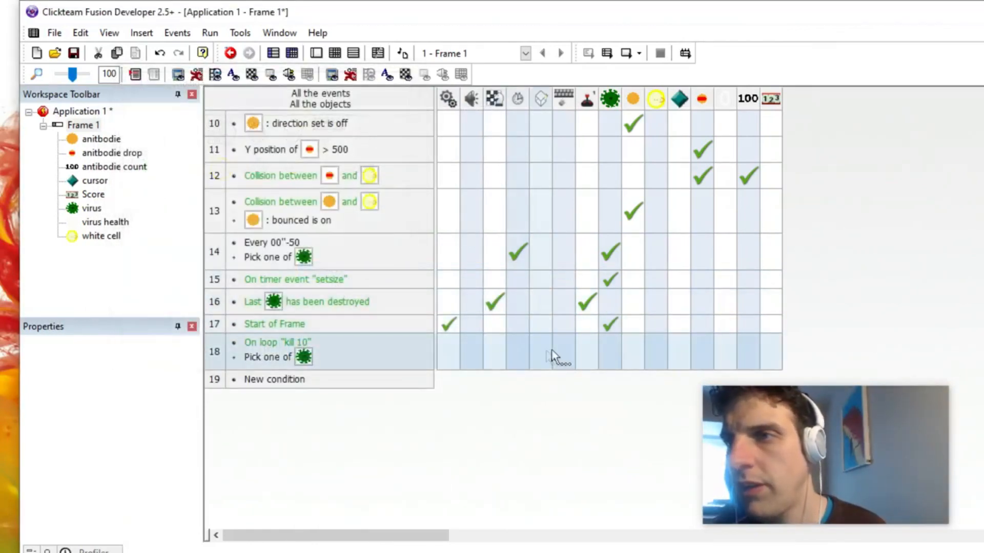
# Step: Add an action to the "kill 10" loop event that destroys the randomly picked virus
pyautogui.click(617, 353)
pyautogui.click(658, 341)
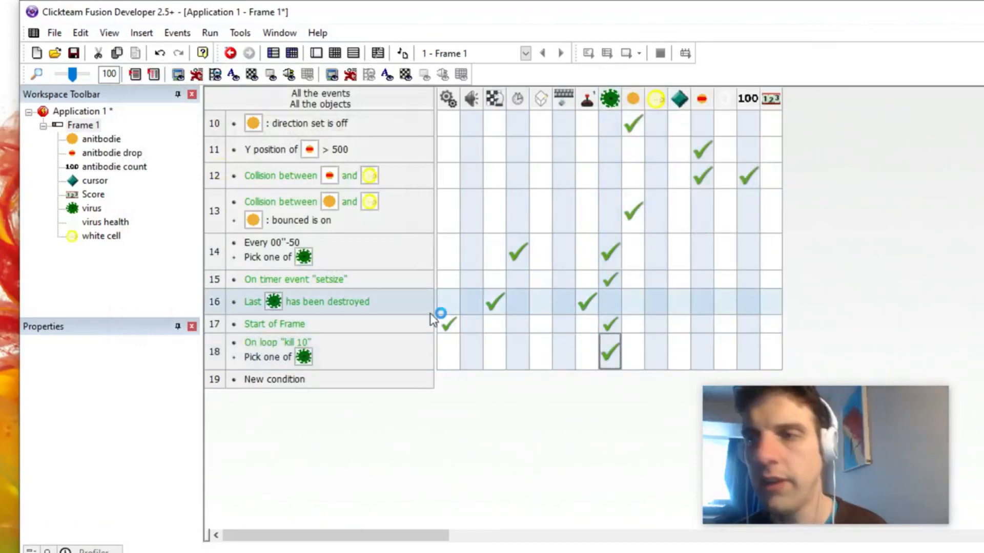
# Step: Run the frame and fire antibodies across the virus grid to test the random virus removal
pyautogui.press('F8')
pyautogui.moveTo(374, 266); pyautogui.dragTo(372, 234)
pyautogui.moveTo(443, 201); pyautogui.dragTo(444, 201)
pyautogui.moveTo(314, 226); pyautogui.dragTo(314, 225)
pyautogui.moveTo(370, 220); pyautogui.dragTo(367, 221)
pyautogui.moveTo(284, 216); pyautogui.dragTo(285, 216)
pyautogui.moveTo(526, 163); pyautogui.dragTo(523, 161)
pyautogui.moveTo(332, 204); pyautogui.dragTo(320, 213)
pyautogui.moveTo(251, 303)
pyautogui.mouseDown()
pyautogui.moveTo(357, 281)
pyautogui.moveTo(302, 299)
pyautogui.moveTo(323, 299)
pyautogui.moveTo(318, 291)
pyautogui.moveTo(500, 191)
pyautogui.moveTo(511, 176)
pyautogui.mouseUp()
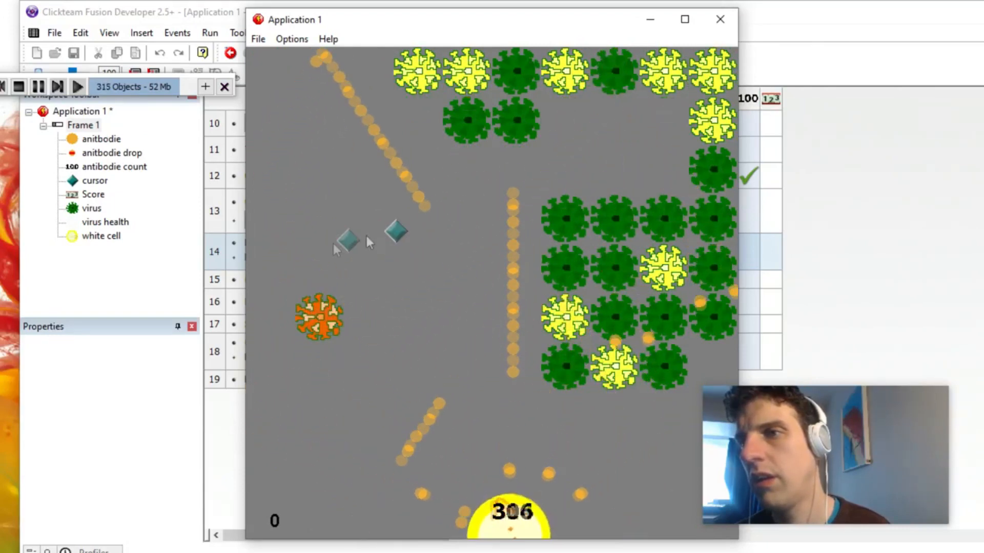
pyautogui.click(239, 267)
pyautogui.click(401, 418)
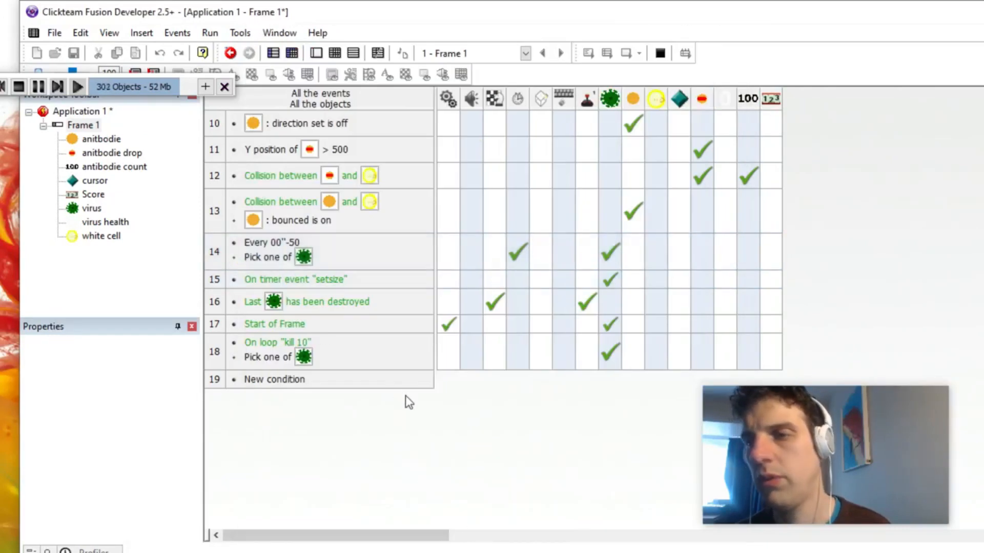
# Step: Return to the running game and keep shooting antibodies at the remaining viruses
pyautogui.hotkey('alt', 'Tab')
pyautogui.moveTo(334, 363)
pyautogui.mouseDown()
pyautogui.moveTo(327, 332)
pyautogui.moveTo(259, 340)
pyautogui.moveTo(314, 281)
pyautogui.moveTo(233, 299)
pyautogui.moveTo(260, 306)
pyautogui.moveTo(251, 338)
pyautogui.moveTo(463, 321)
pyautogui.moveTo(537, 291)
pyautogui.moveTo(641, 287)
pyautogui.moveTo(627, 286)
pyautogui.moveTo(652, 314)
pyautogui.moveTo(653, 280)
pyautogui.moveTo(621, 278)
pyautogui.moveTo(678, 257)
pyautogui.moveTo(676, 213)
pyautogui.moveTo(681, 230)
pyautogui.moveTo(696, 219)
pyautogui.moveTo(690, 208)
pyautogui.moveTo(707, 233)
pyautogui.moveTo(707, 220)
pyautogui.moveTo(681, 217)
pyautogui.moveTo(624, 175)
pyautogui.moveTo(623, 185)
pyautogui.moveTo(593, 143)
pyautogui.moveTo(598, 95)
pyautogui.mouseUp()
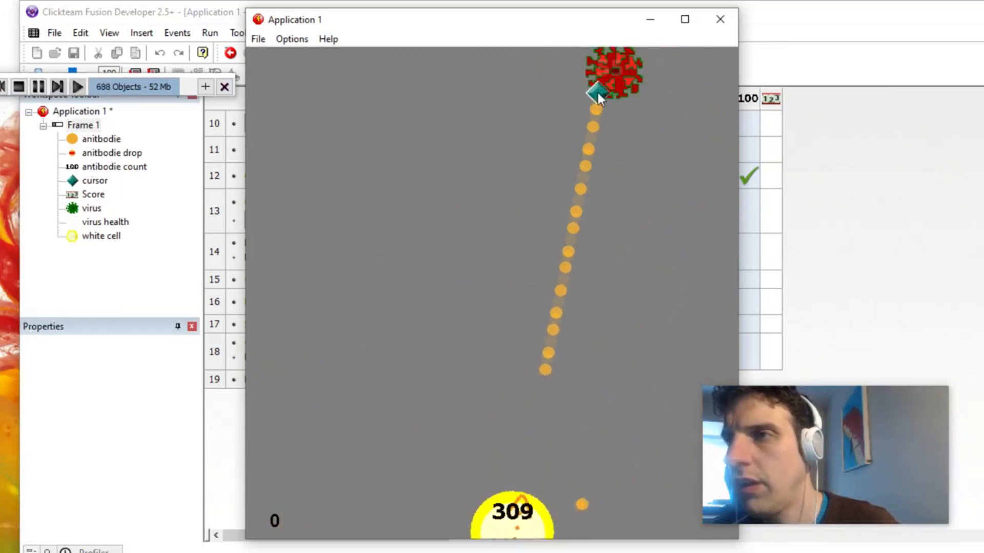
pyautogui.click(597, 94)
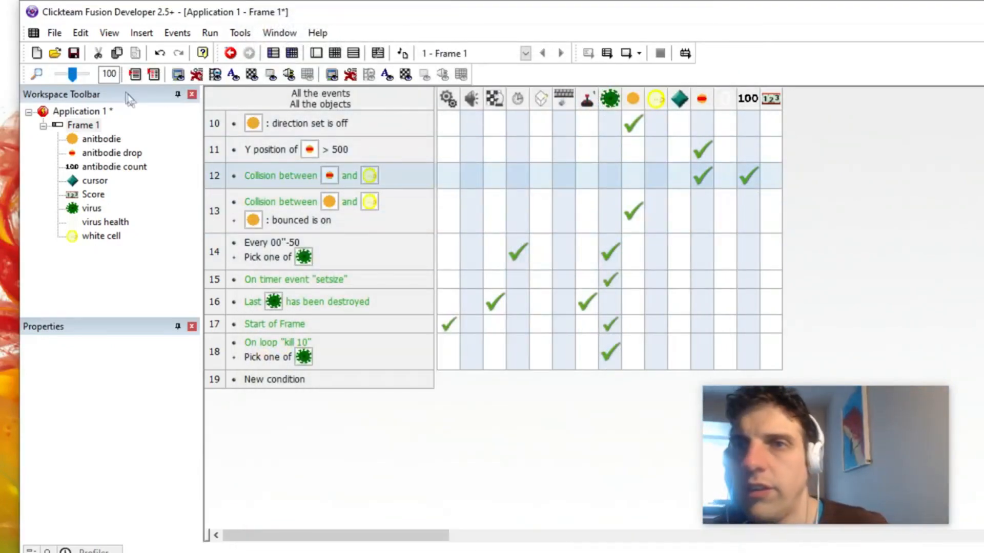
# Step: Save the application in the Documents folder as "Virus Attack"
pyautogui.click(55, 33)
pyautogui.click(85, 117)
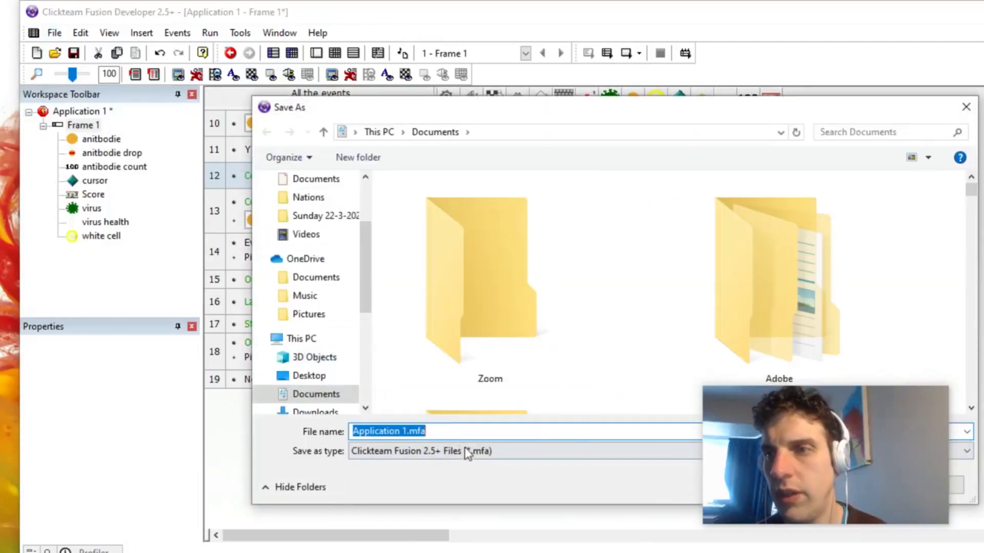
pyautogui.write('Virus Attack')
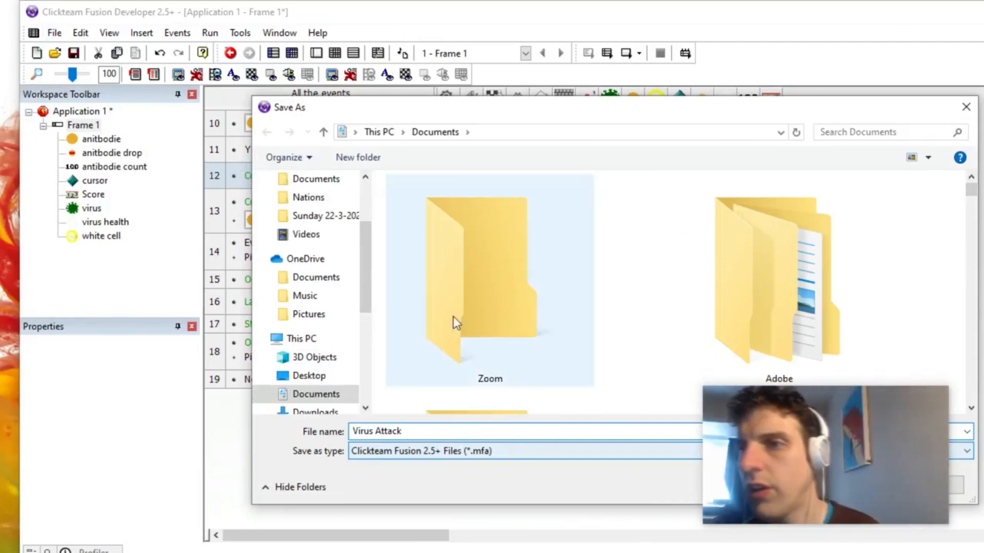
pyautogui.press('Return')
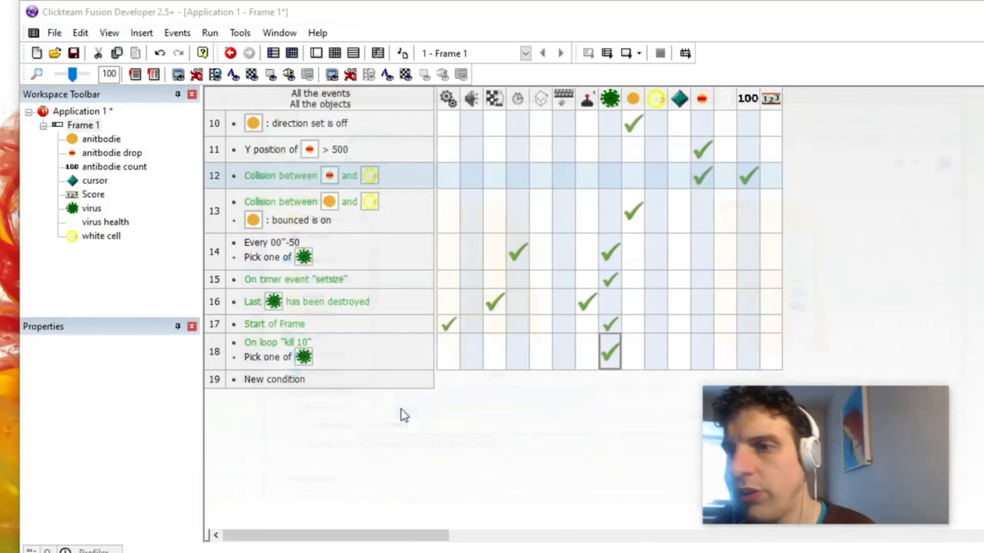
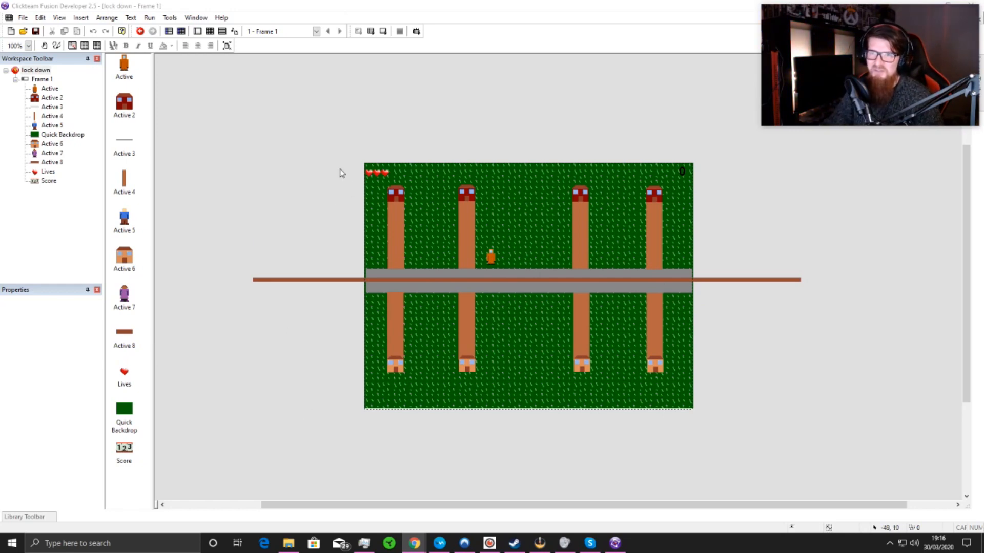
# Step: Examine the lock down game's spawn and collision events and their actions, then its frame layout
pyautogui.click(210, 32)
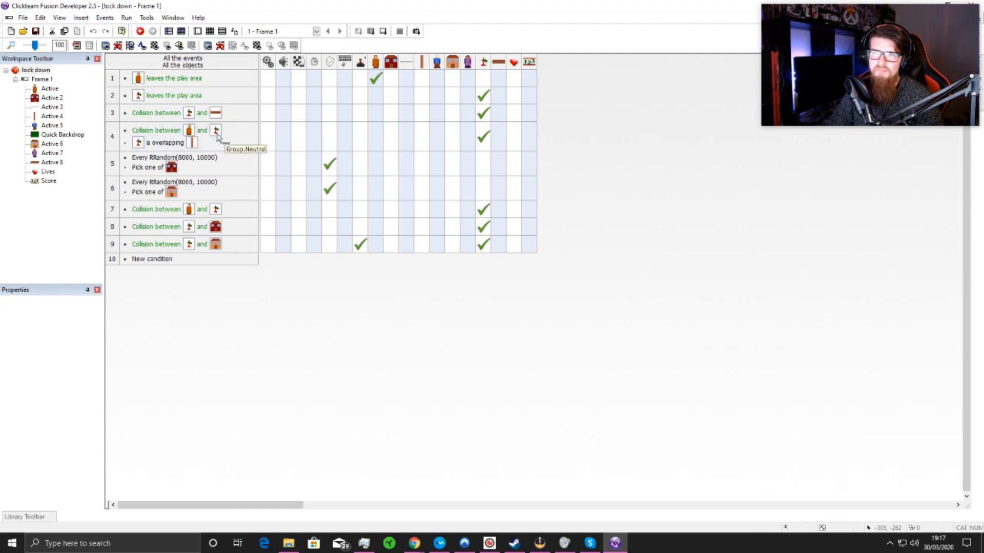
pyautogui.click(154, 148)
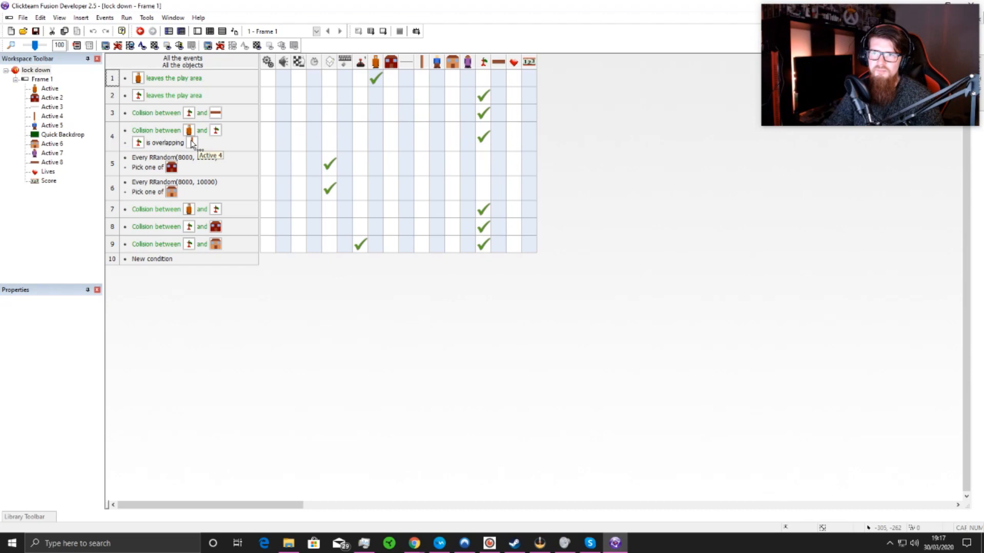
pyautogui.moveTo(489, 141)
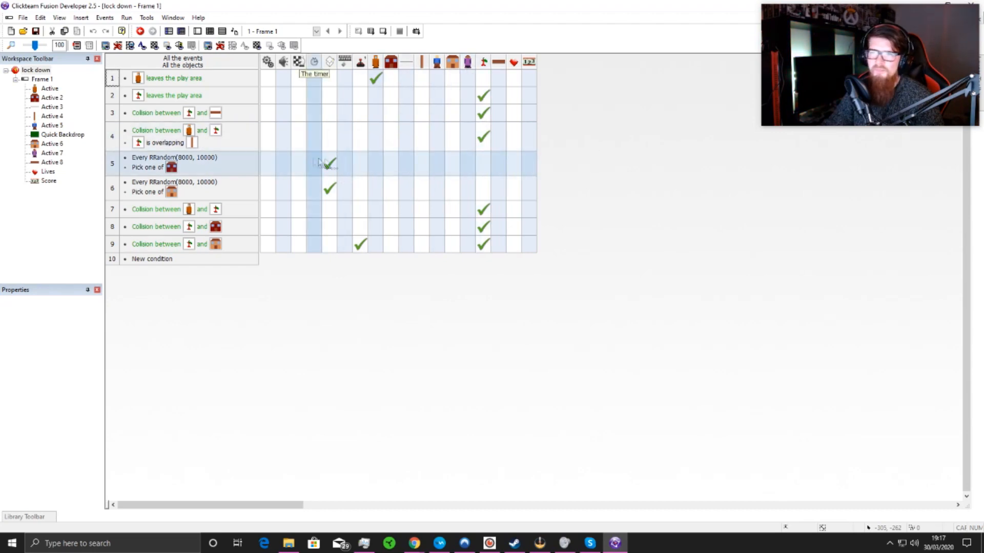
pyautogui.moveTo(337, 162)
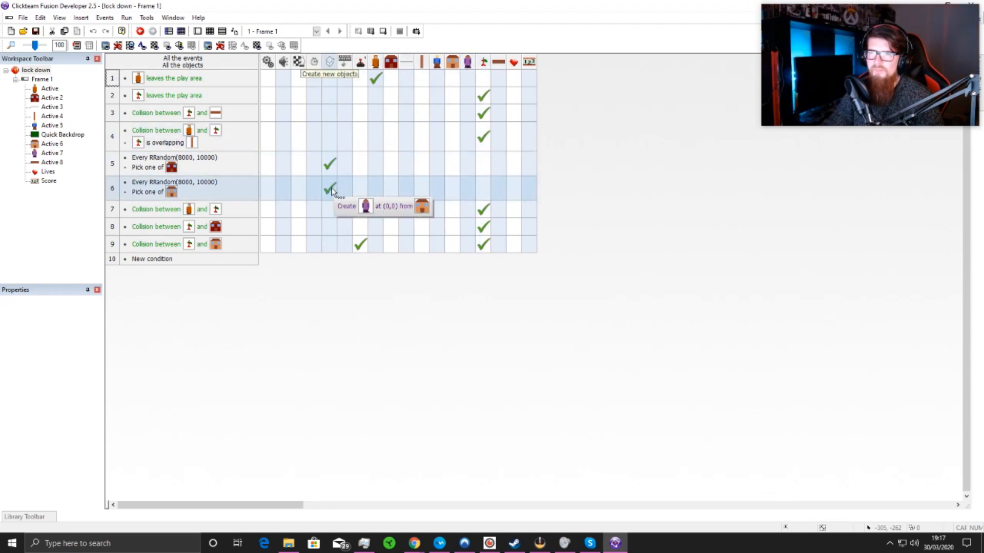
pyautogui.moveTo(370, 80)
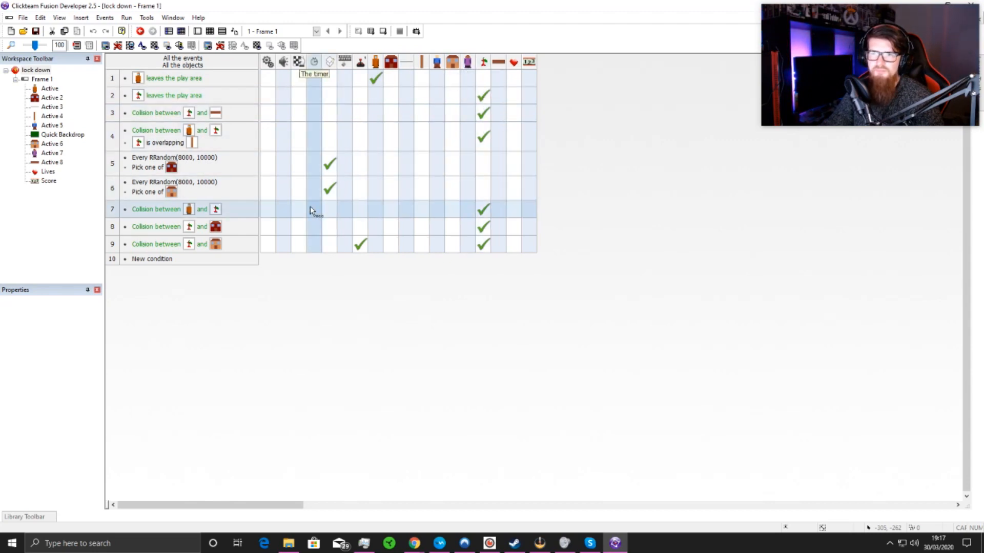
pyautogui.moveTo(326, 203)
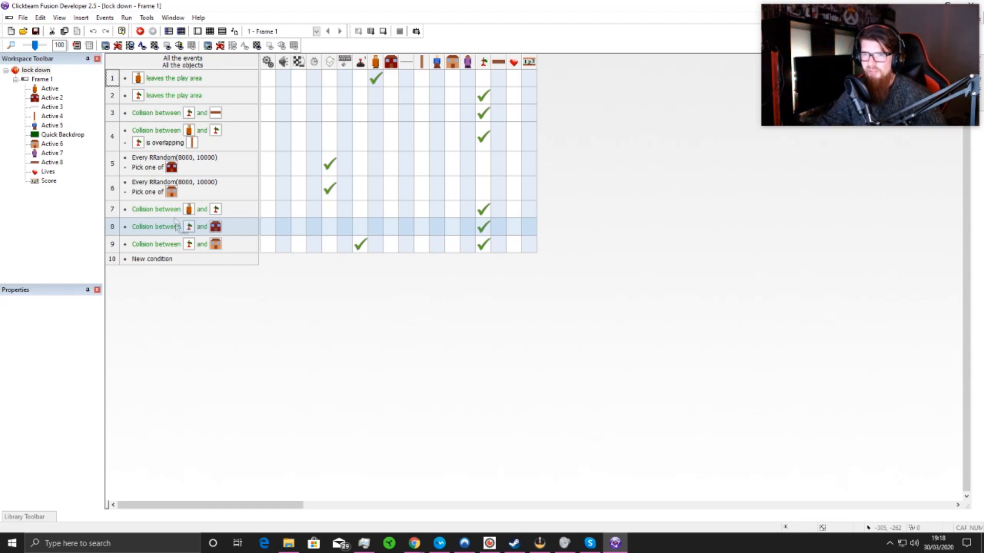
pyautogui.click(197, 31)
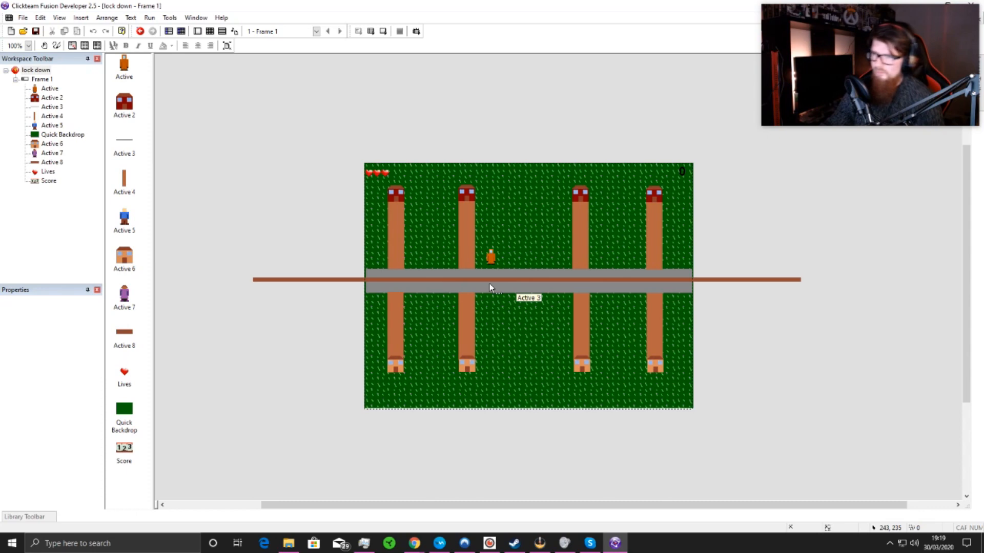
pyautogui.click(198, 32)
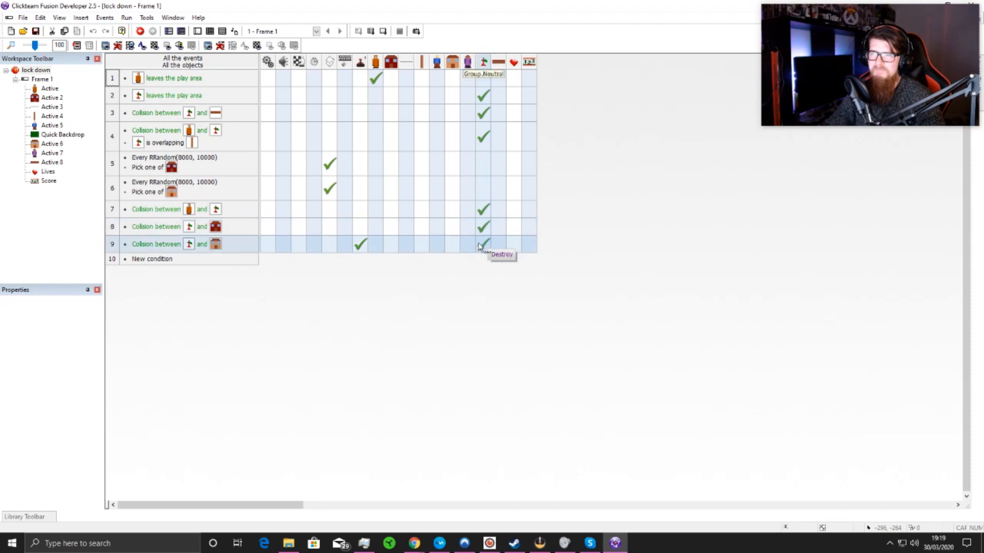
pyautogui.click(197, 31)
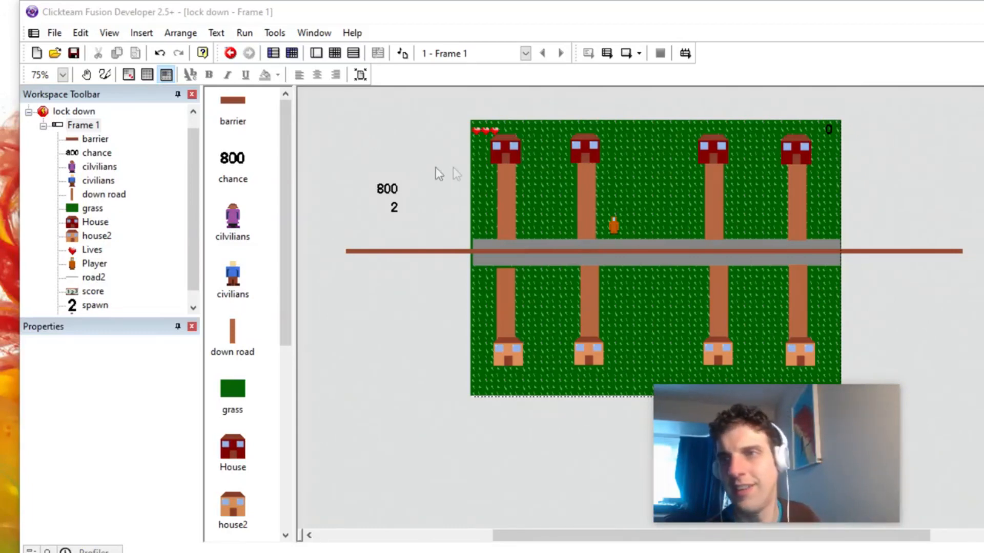
pyautogui.scroll(2, 365, 174)
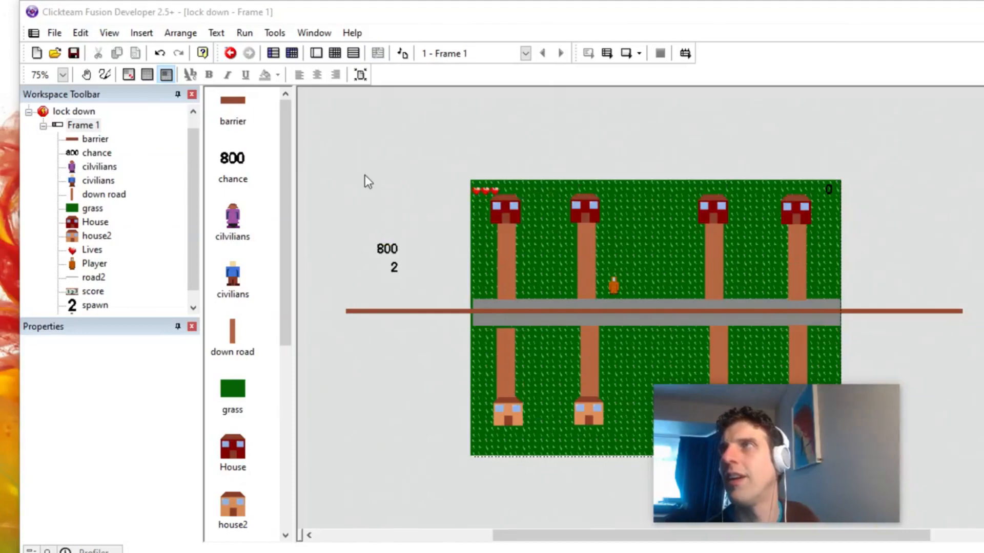
pyautogui.moveTo(825, 475); pyautogui.dragTo(840, 161)
pyautogui.doubleClick(841, 161)
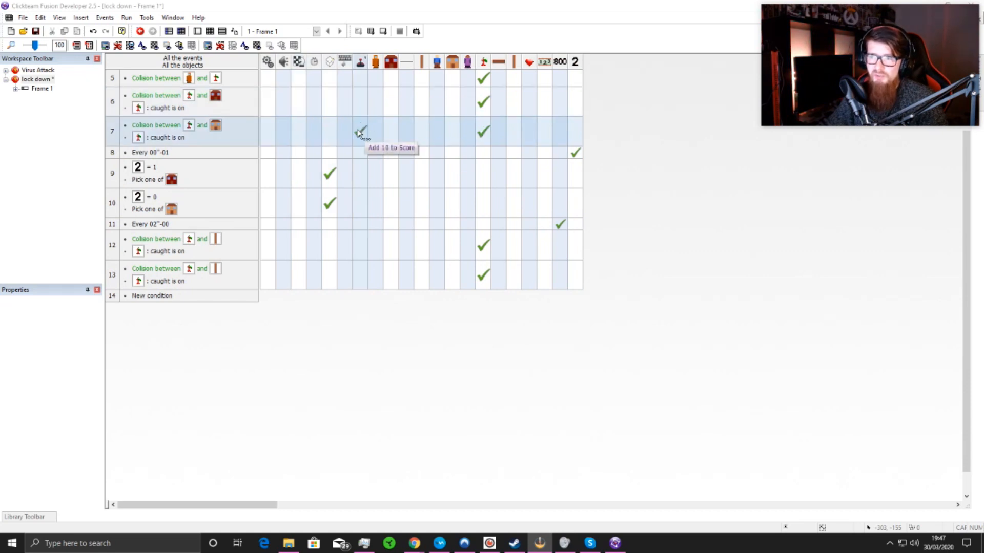
# Step: Copy the add-to-score action from the house2 collision event to the collision event for the red House
pyautogui.moveTo(362, 132); pyautogui.dragTo(361, 111)
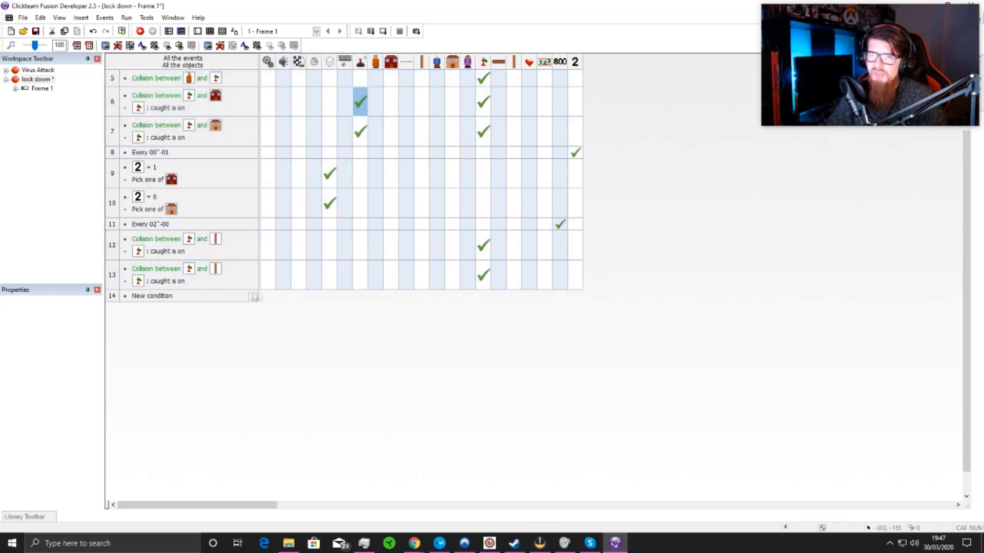
# Step: Add an event with the condition that a Group.Neutral object is overlapping the horizontal road, road2
pyautogui.doubleClick(160, 296)
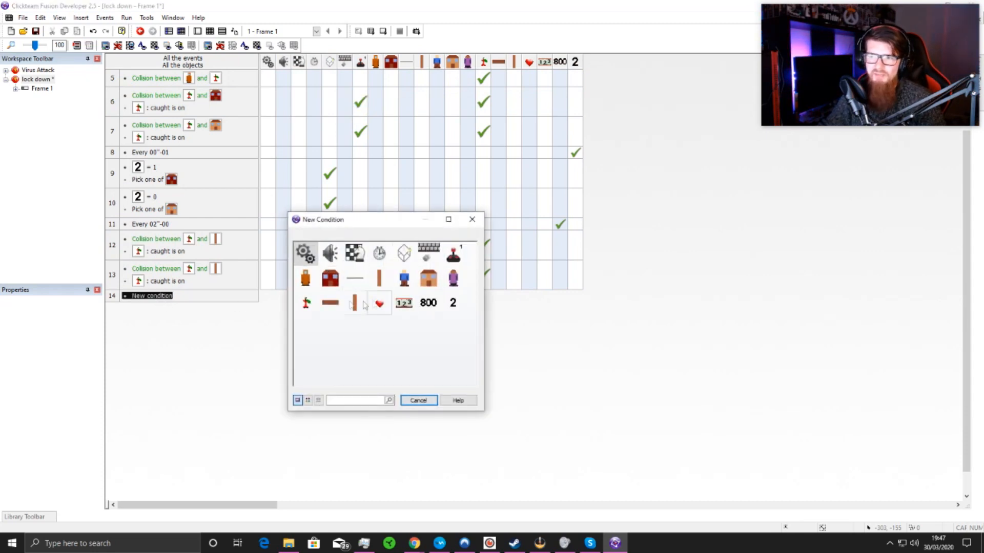
pyautogui.click(314, 306)
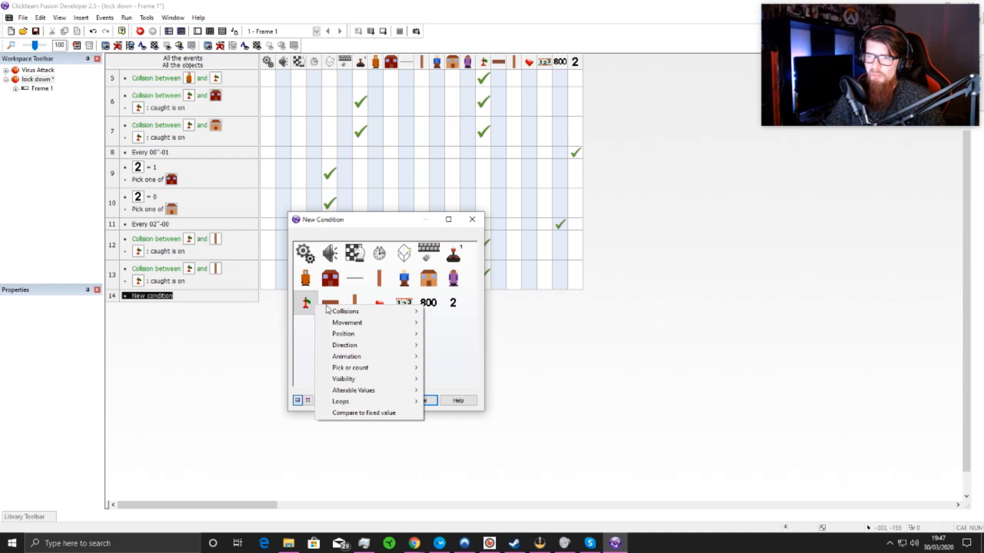
pyautogui.moveTo(345, 315)
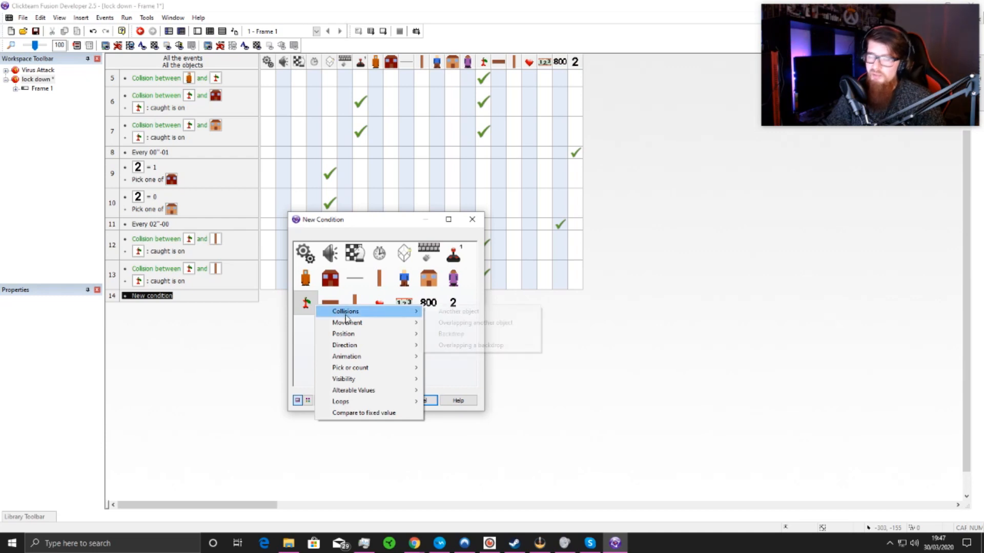
pyautogui.click(467, 323)
pyautogui.click(361, 255)
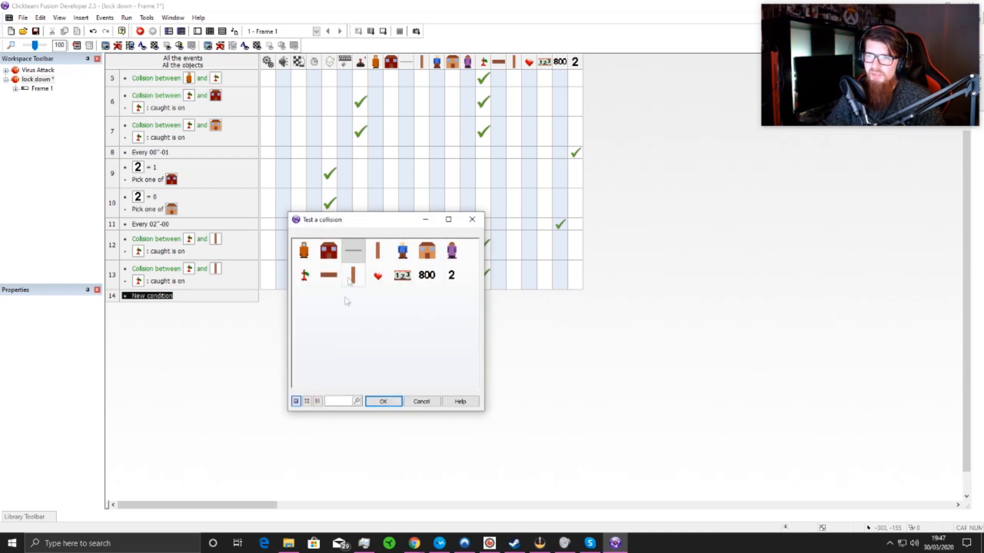
pyautogui.click(393, 405)
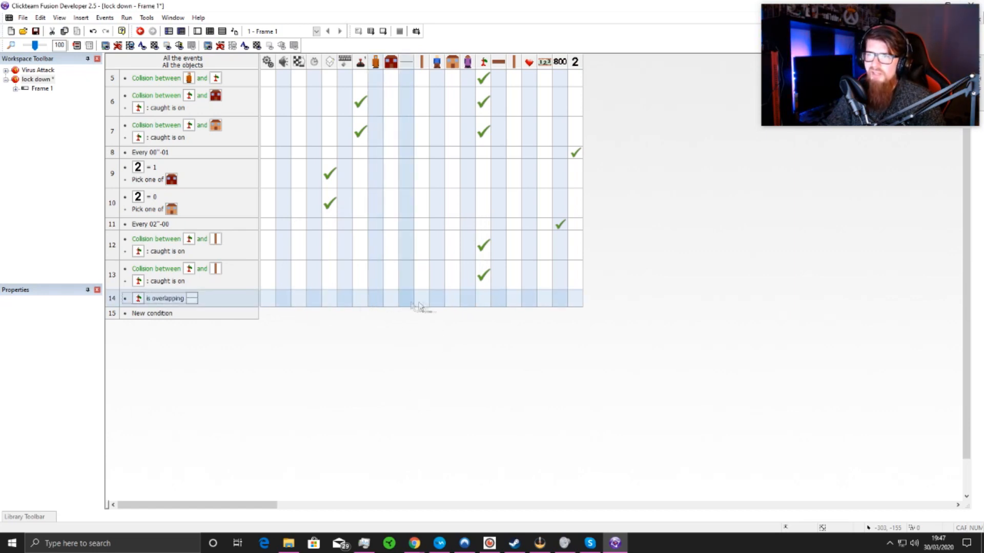
# Step: Give the road2 overlap event an action that sets the "caught" flag of Group.Neutral off
pyautogui.click(483, 299)
pyautogui.moveTo(548, 427)
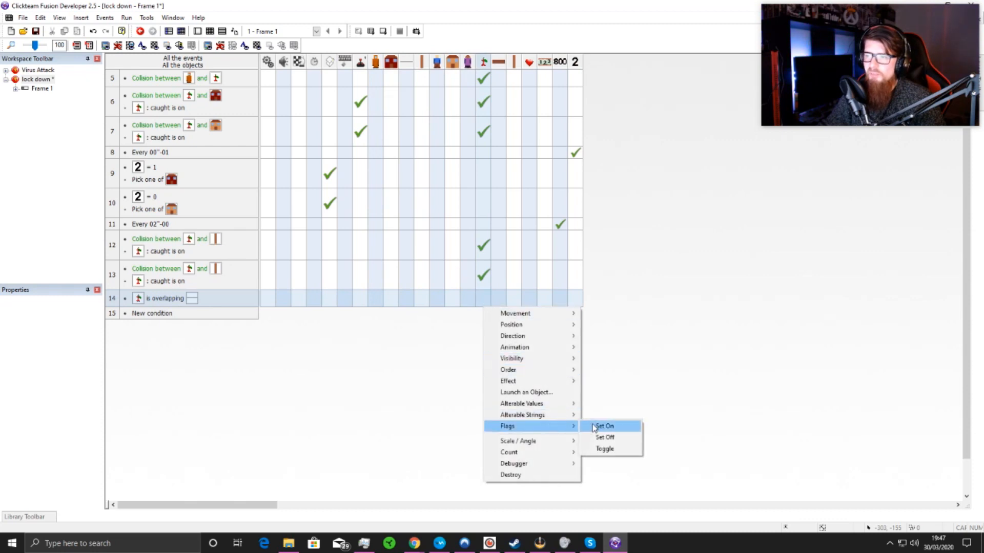
pyautogui.click(601, 437)
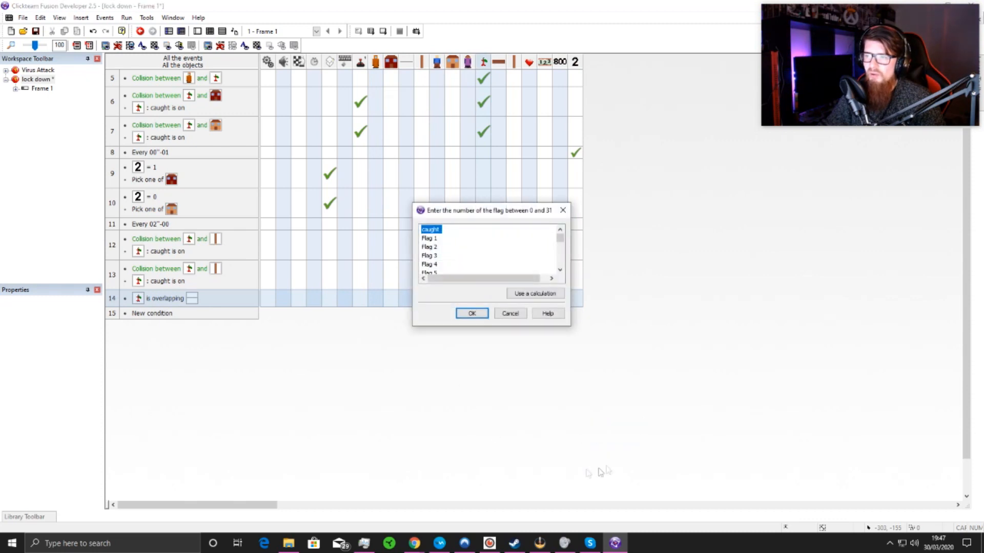
pyautogui.click(472, 313)
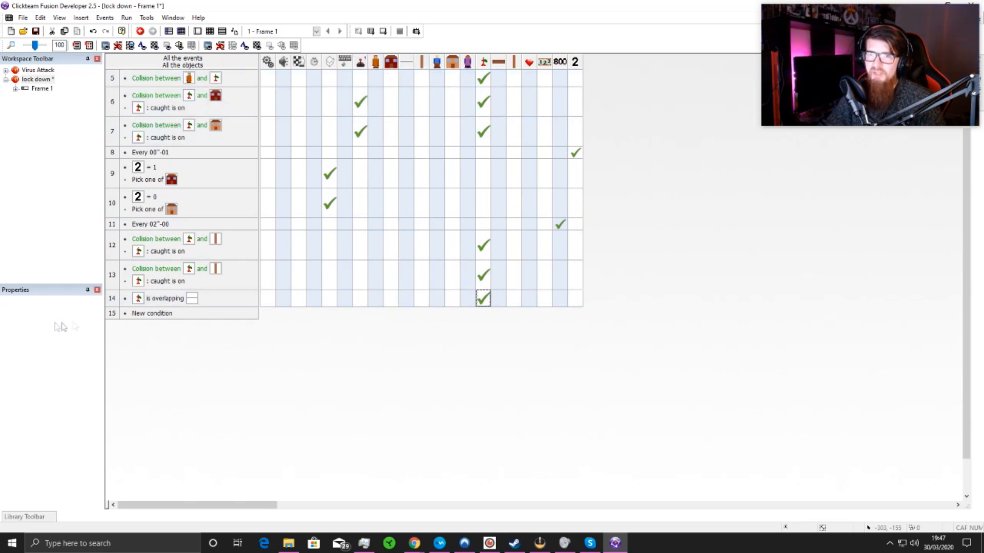
# Step: Insert an Always condition into the event that tests Group.Neutral overlapping road2
pyautogui.rightClick(166, 305)
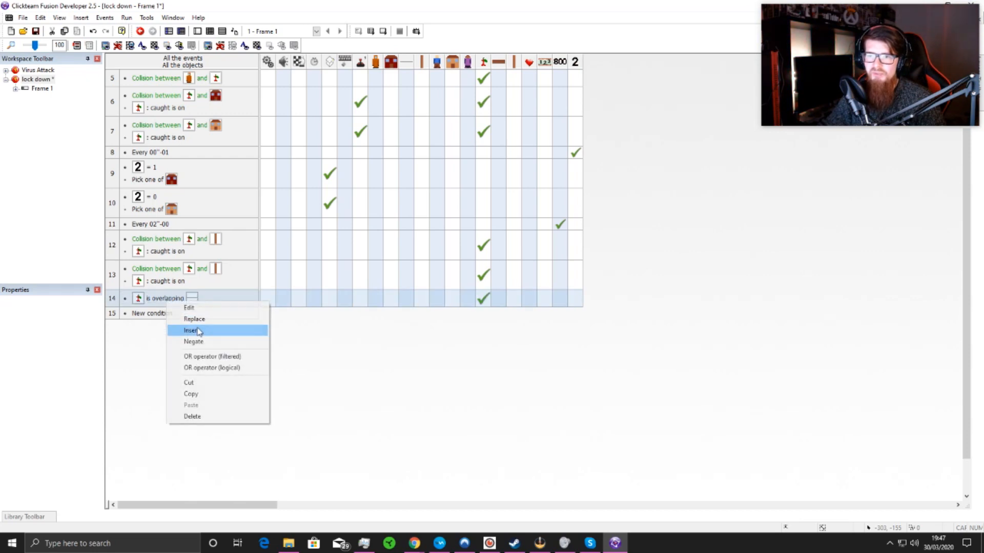
pyautogui.click(204, 330)
pyautogui.click(321, 255)
pyautogui.click(304, 253)
pyautogui.click(336, 265)
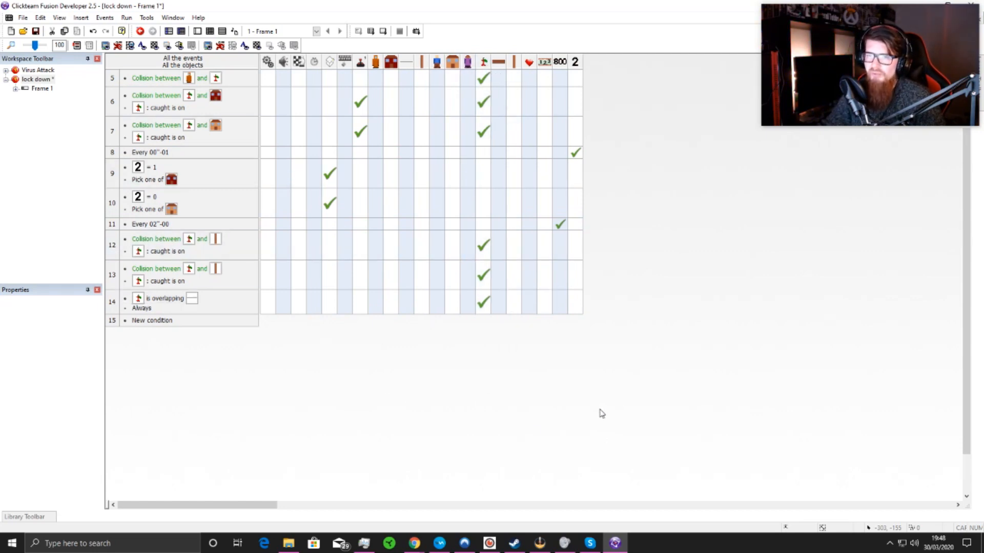
# Step: Add an event that tests whether Group.Neutral leaves the play area on the left or right
pyautogui.click(153, 321)
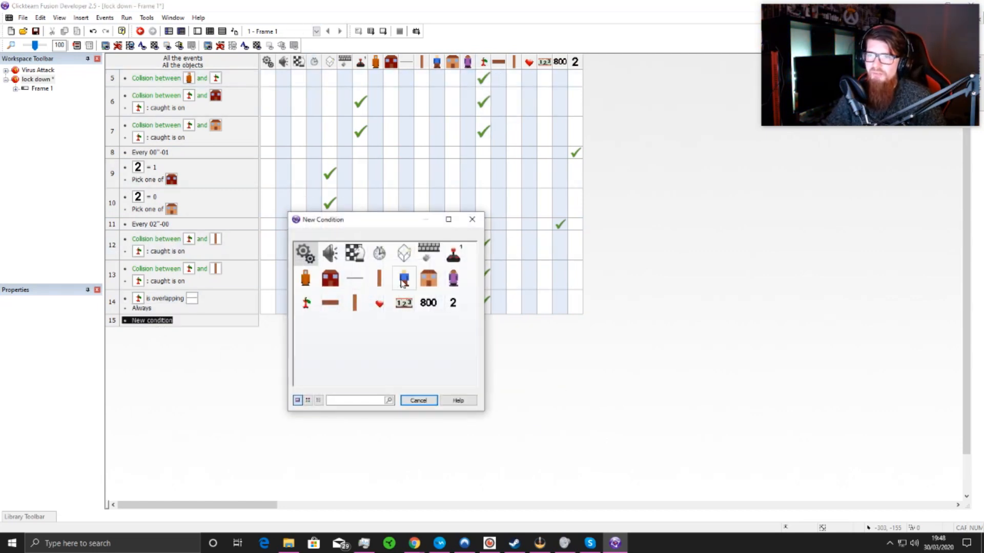
pyautogui.click(306, 302)
pyautogui.moveTo(354, 331)
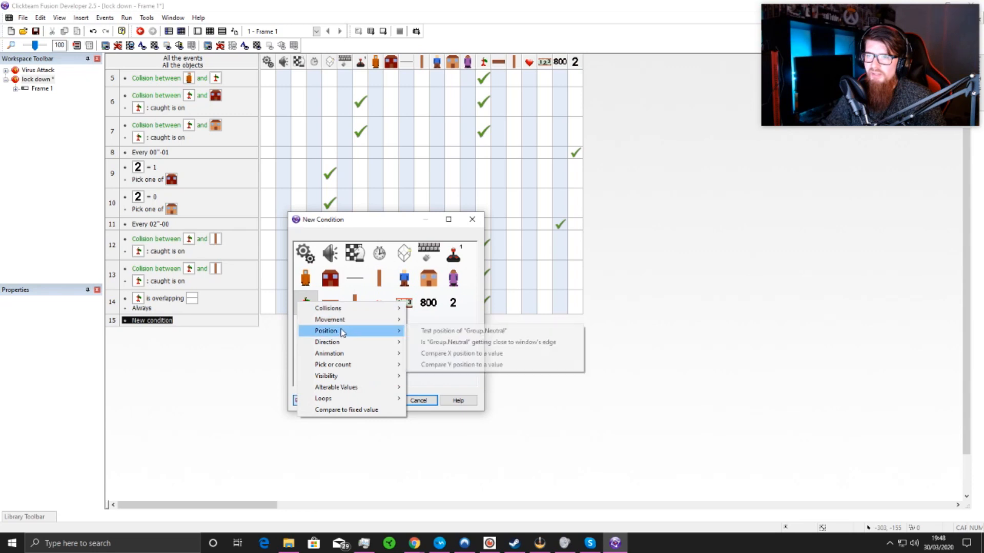
pyautogui.click(425, 331)
pyautogui.click(435, 252)
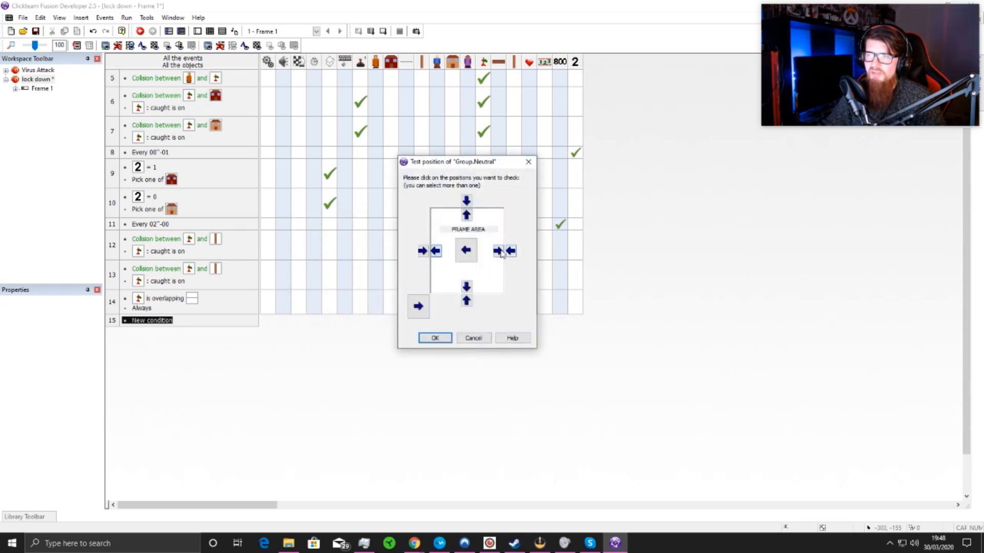
pyautogui.click(435, 339)
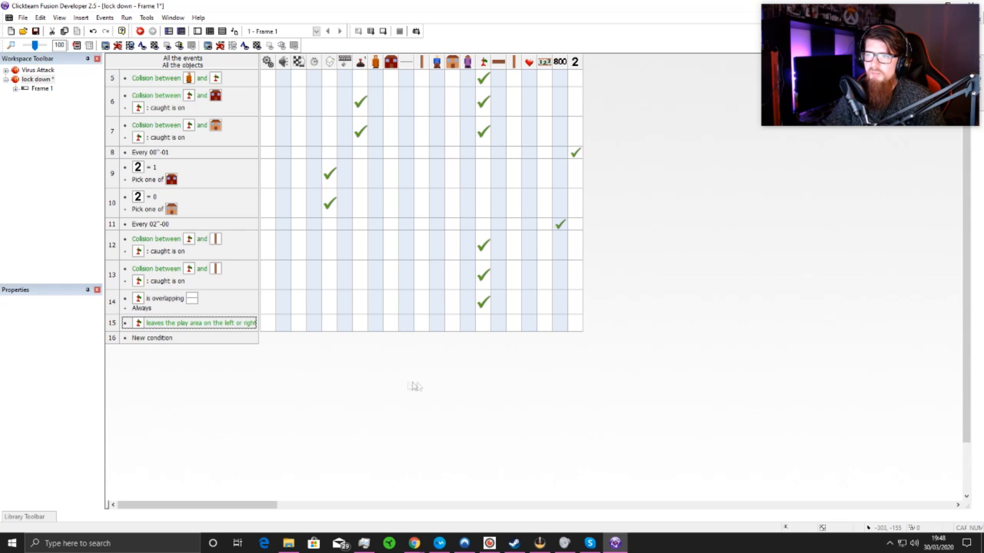
# Step: In the leaves-play-area event, destroy the Group.Neutral object and subtract 1 from Player 1's number of lives
pyautogui.click(484, 323)
pyautogui.click(539, 493)
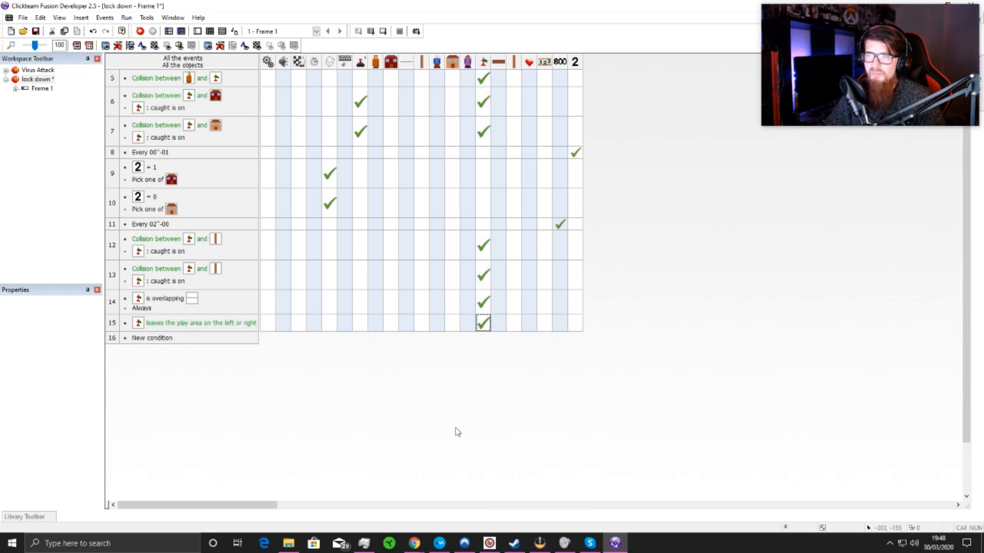
pyautogui.click(365, 328)
pyautogui.moveTo(416, 344)
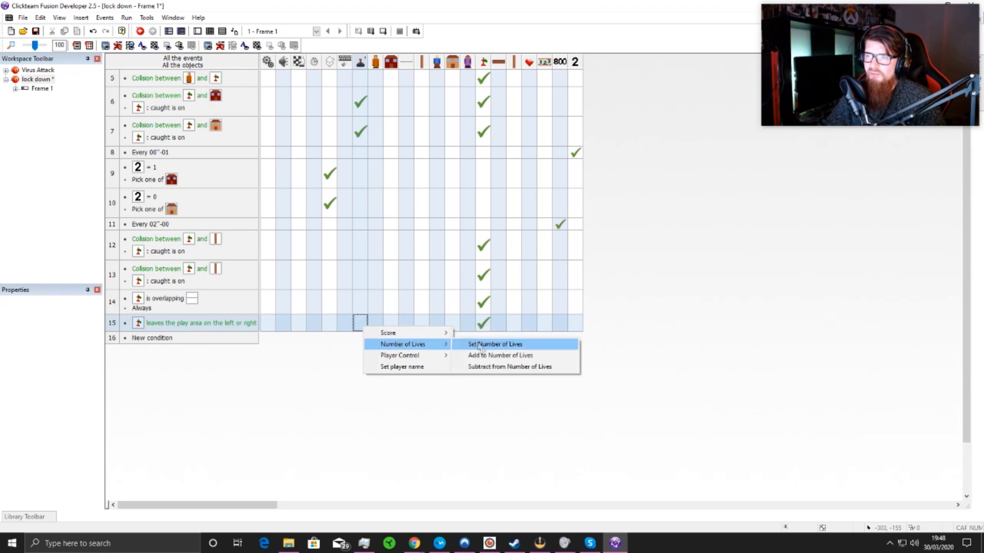
pyautogui.click(489, 367)
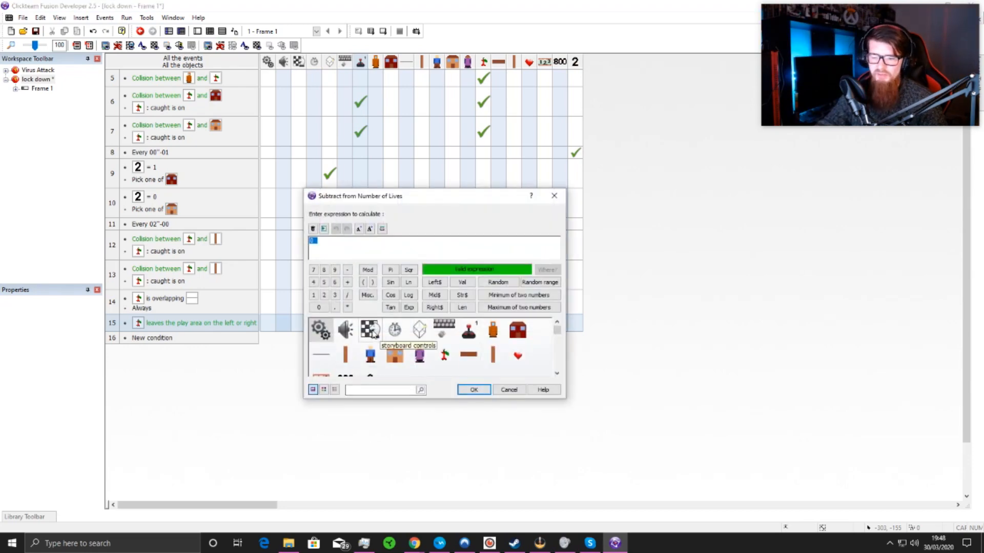
pyautogui.write('1')
pyautogui.press('Return')
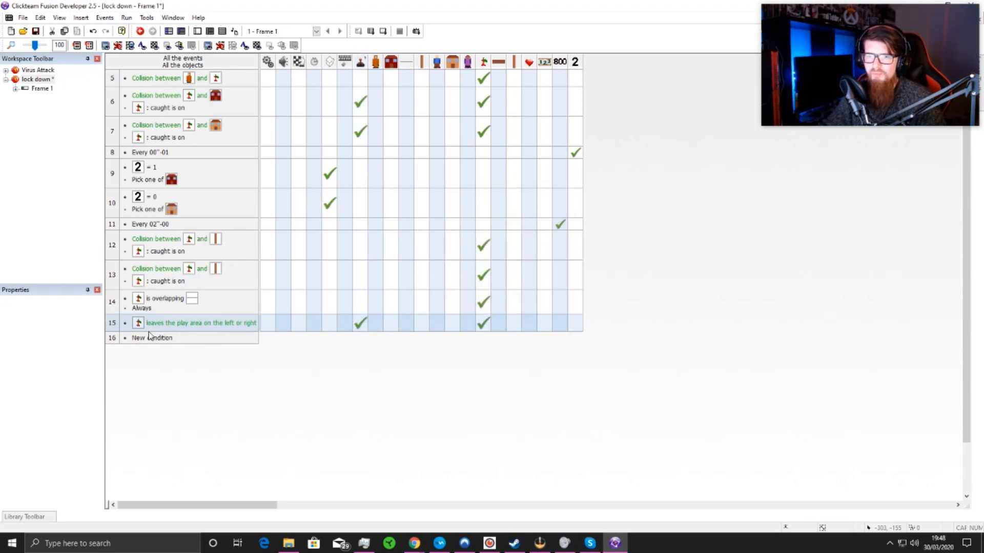
# Step: Add an event that goes to the next frame when Player 1's lives reach 0, and return to the frame layout
pyautogui.doubleClick(155, 340)
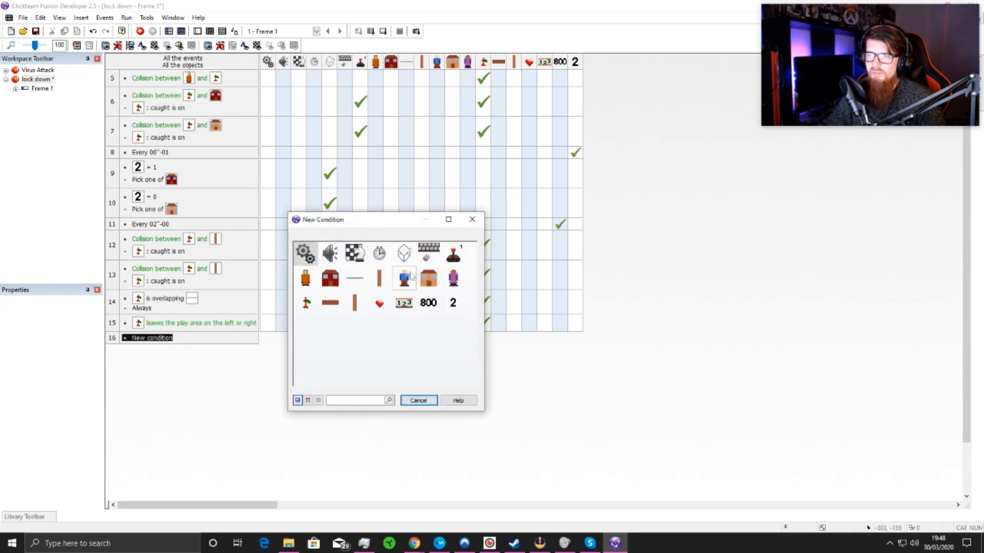
pyautogui.click(460, 256)
pyautogui.click(518, 293)
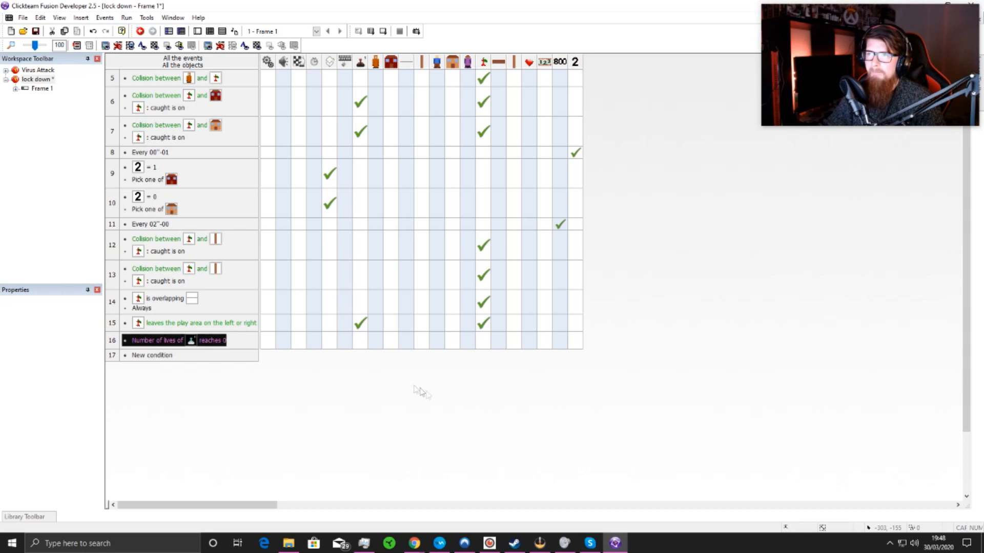
pyautogui.click(298, 340)
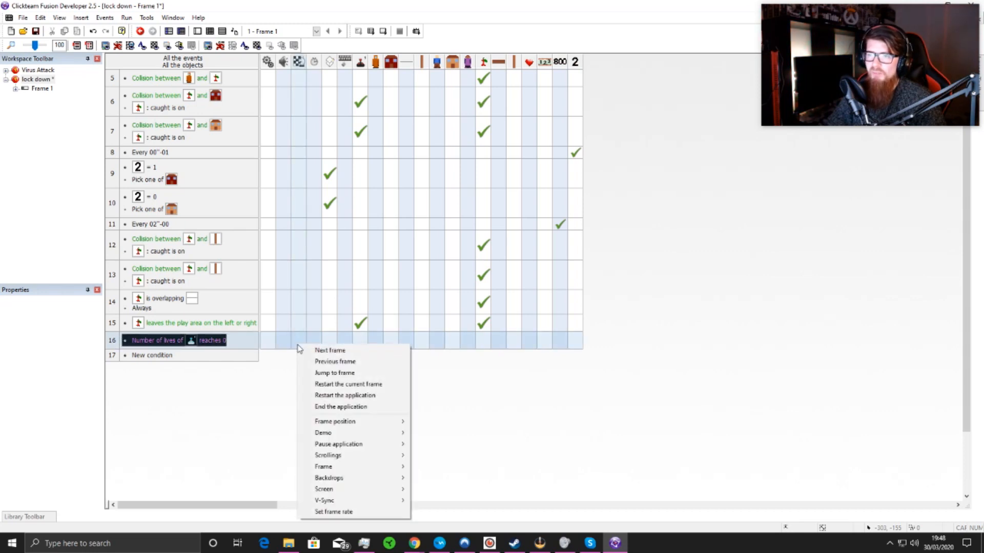
pyautogui.click(325, 351)
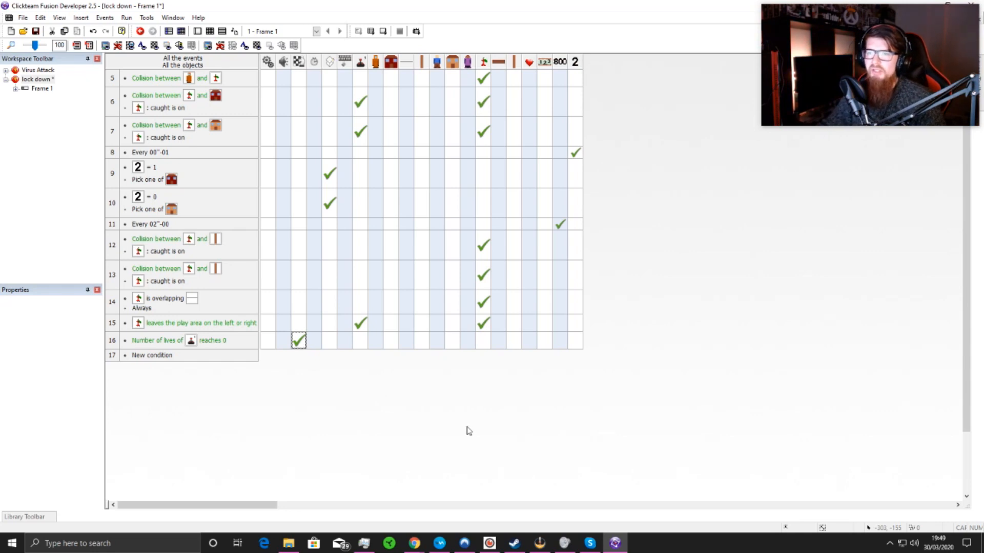
pyautogui.click(198, 31)
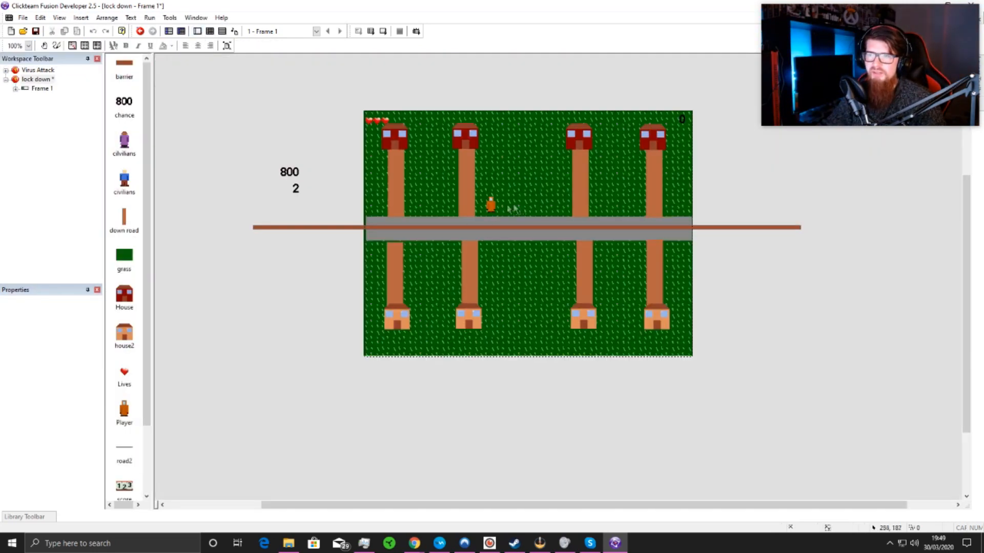
# Step: Move the Player to about X 286, Y 167, just above the middle of the horizontal road
pyautogui.click(490, 207)
pyautogui.moveTo(520, 210); pyautogui.dragTo(521, 211)
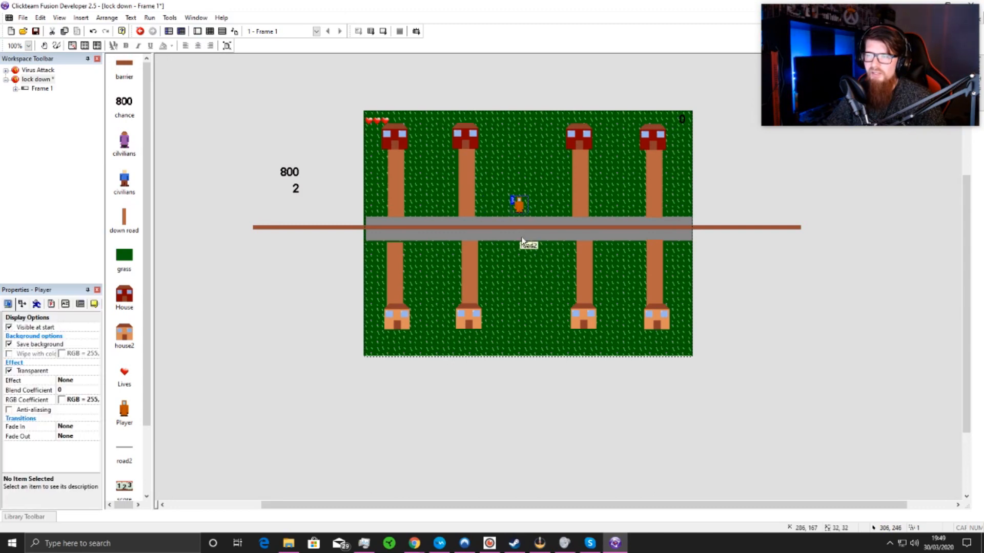
pyautogui.click(519, 255)
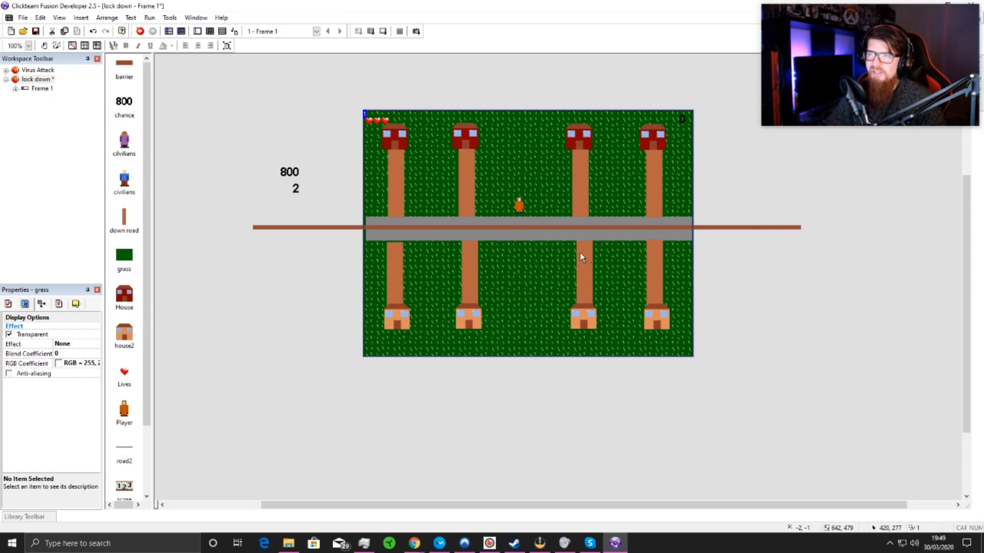
# Step: Set the movement speed of both the cilvilians and civilians objects to 10
pyautogui.click(124, 143)
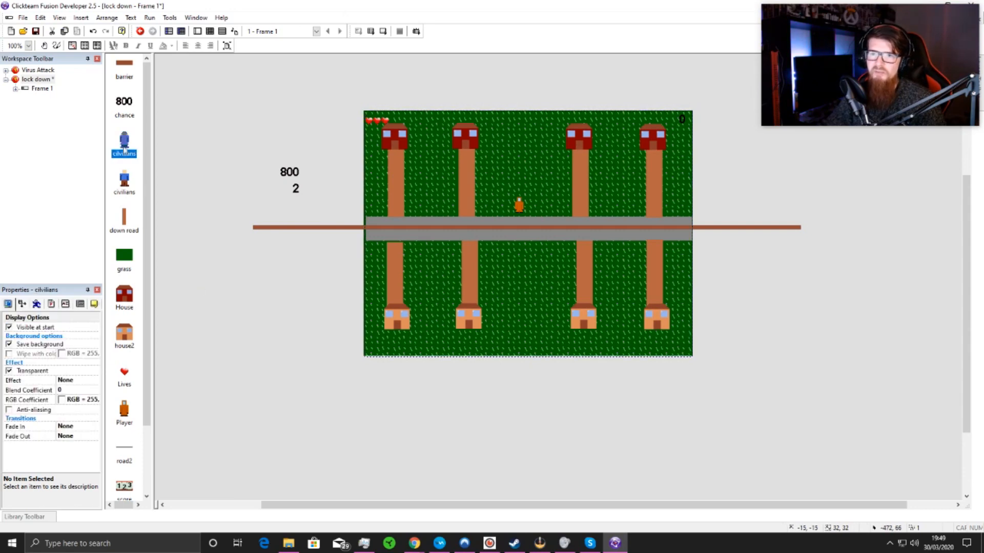
pyautogui.click(38, 304)
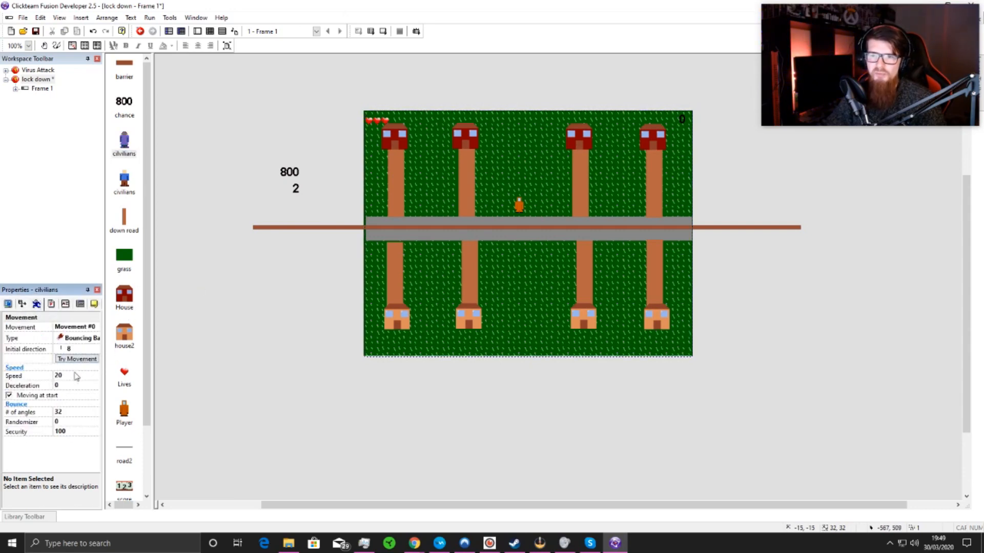
pyautogui.click(77, 377)
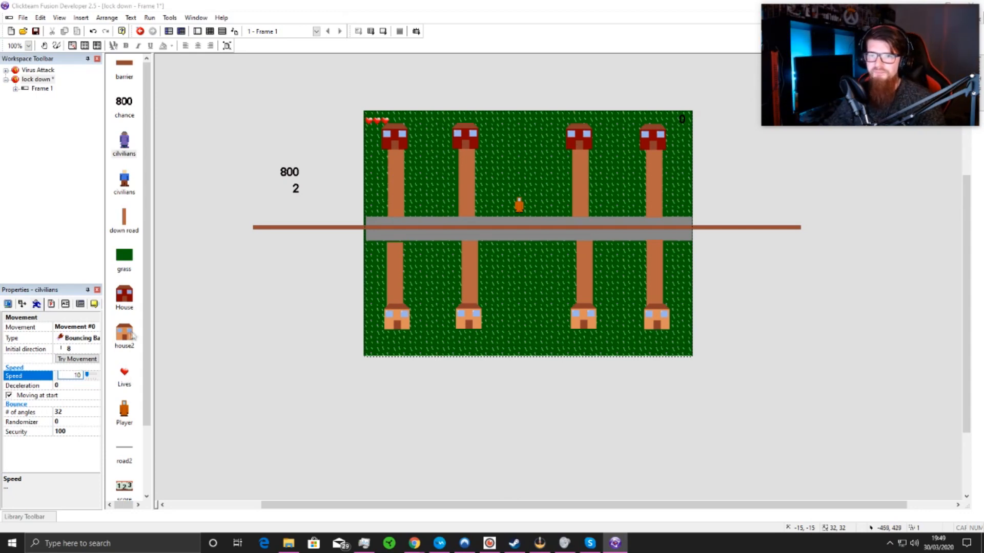
pyautogui.click(122, 184)
pyautogui.click(77, 376)
pyautogui.write('10')
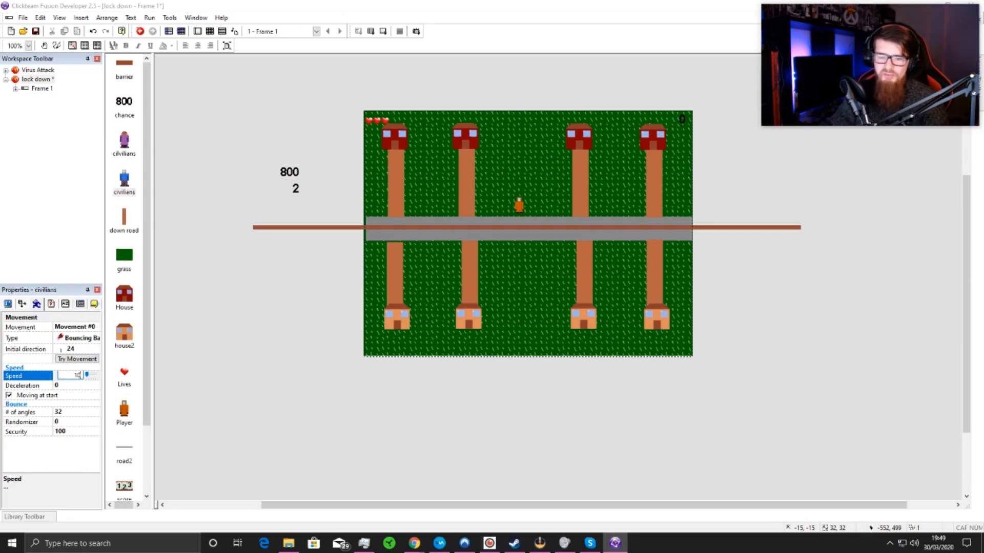
pyautogui.click(181, 377)
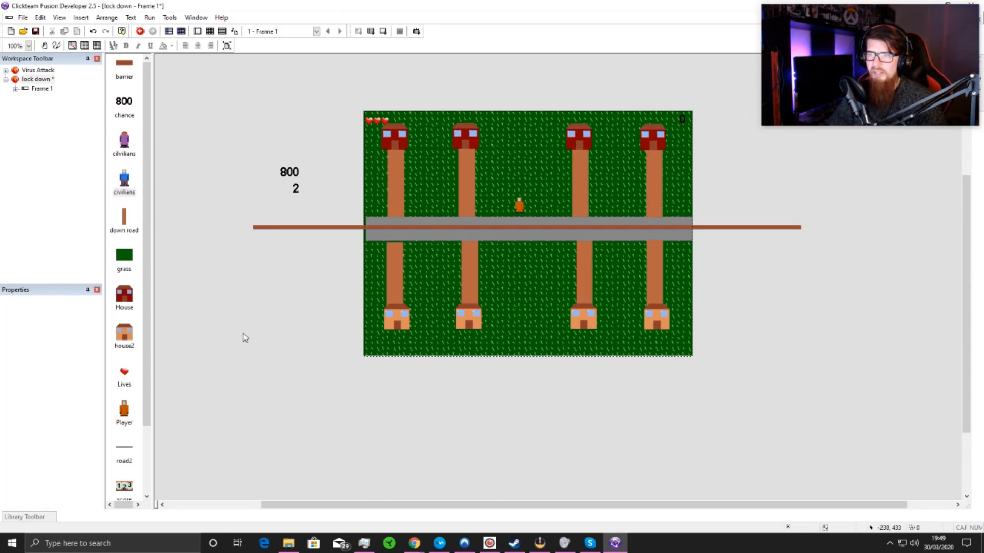
pyautogui.click(318, 231)
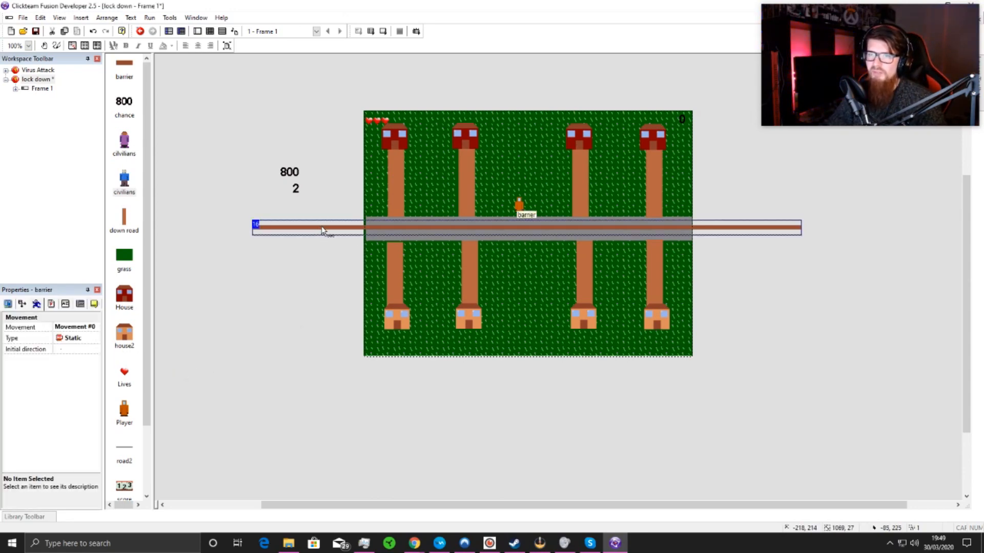
pyautogui.rightClick(322, 230)
pyautogui.click(349, 426)
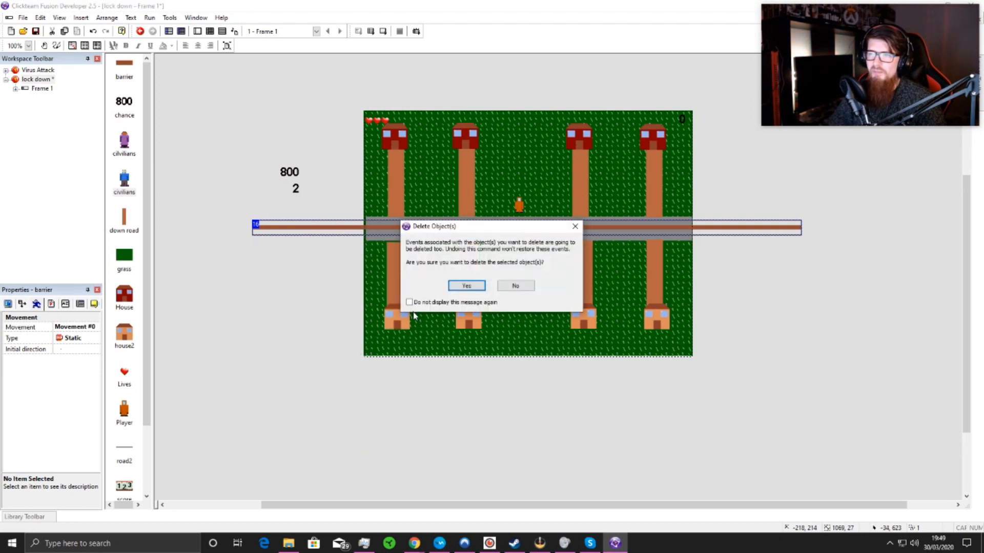
pyautogui.click(574, 226)
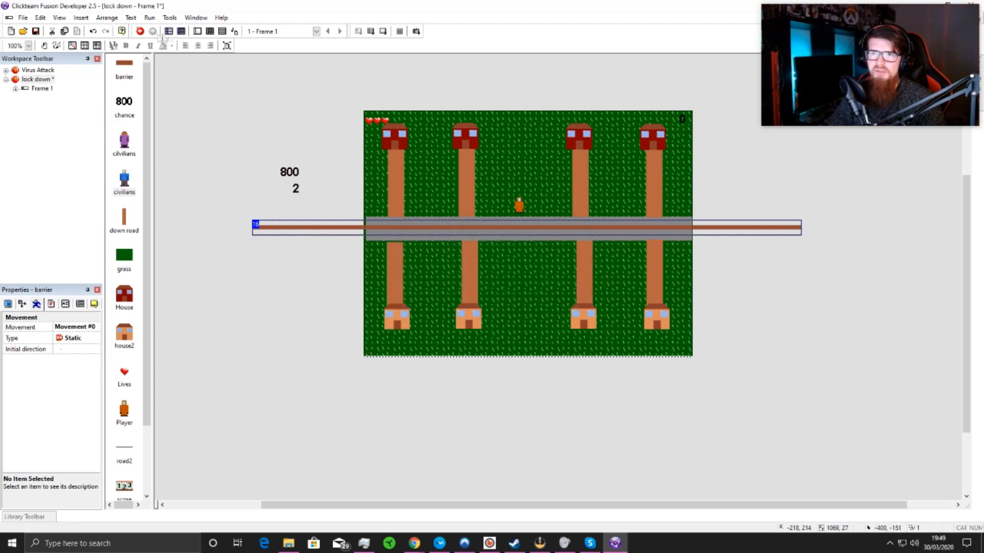
# Step: Filter the frame's events to those using the barrier object and check its collision event with Group.Neutral
pyautogui.click(215, 32)
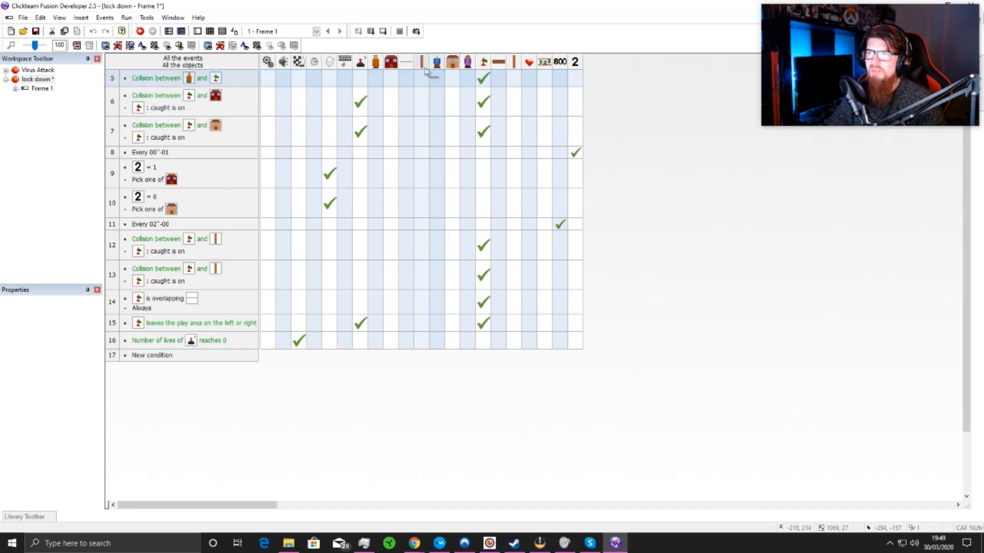
pyautogui.click(497, 62)
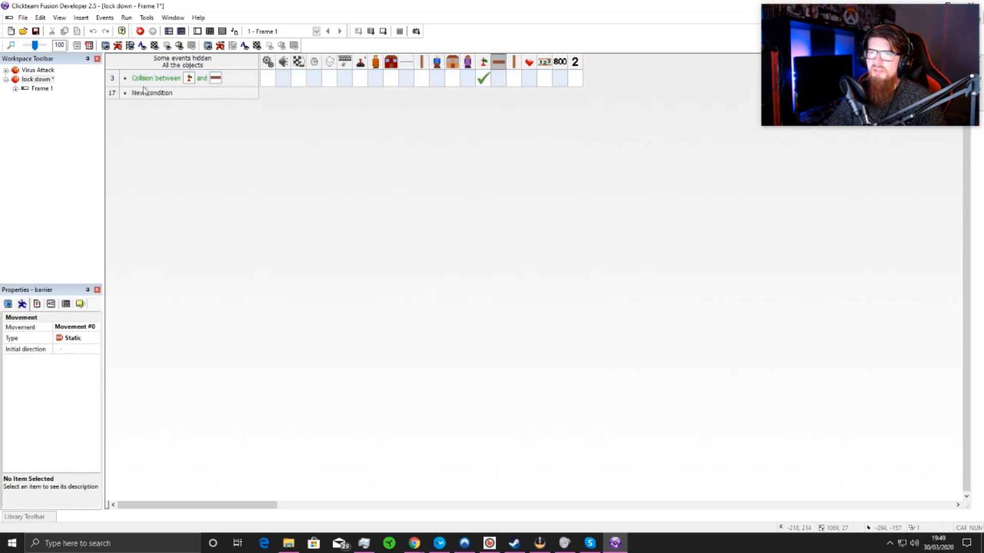
pyautogui.moveTo(483, 88)
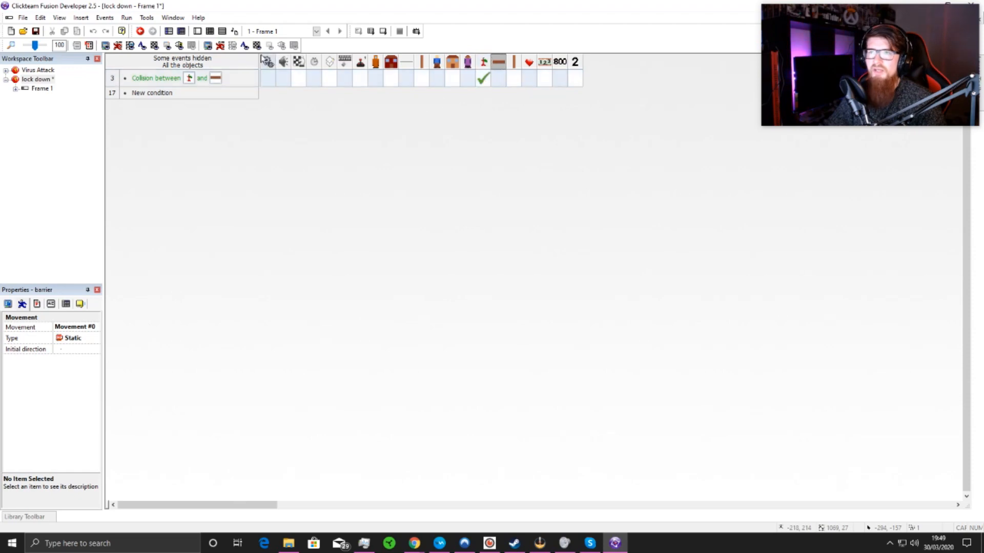
pyautogui.click(197, 32)
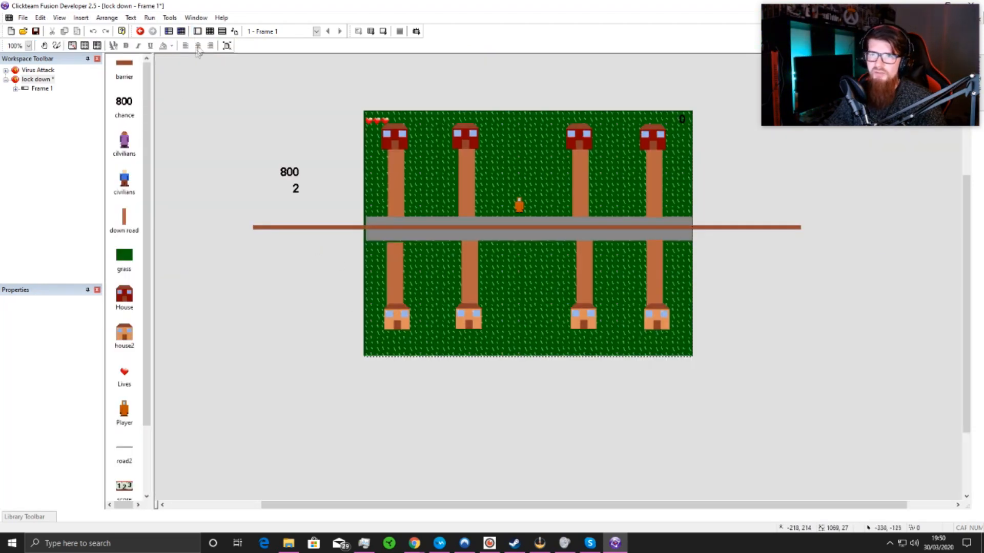
# Step: Review the frame's full event list, including the Player's leaves-play-area action, and return to the frame layout
pyautogui.click(210, 32)
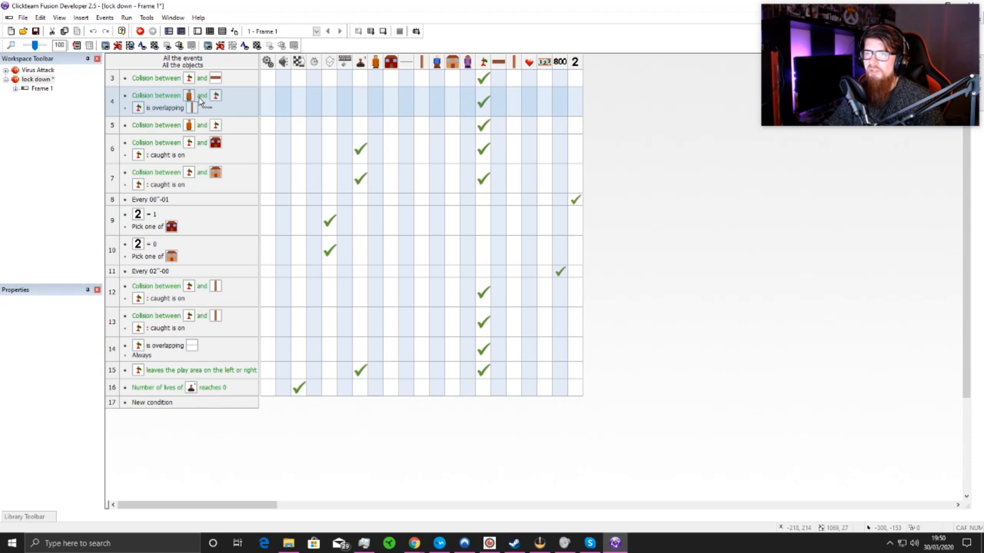
pyautogui.scroll(1, 214, 174)
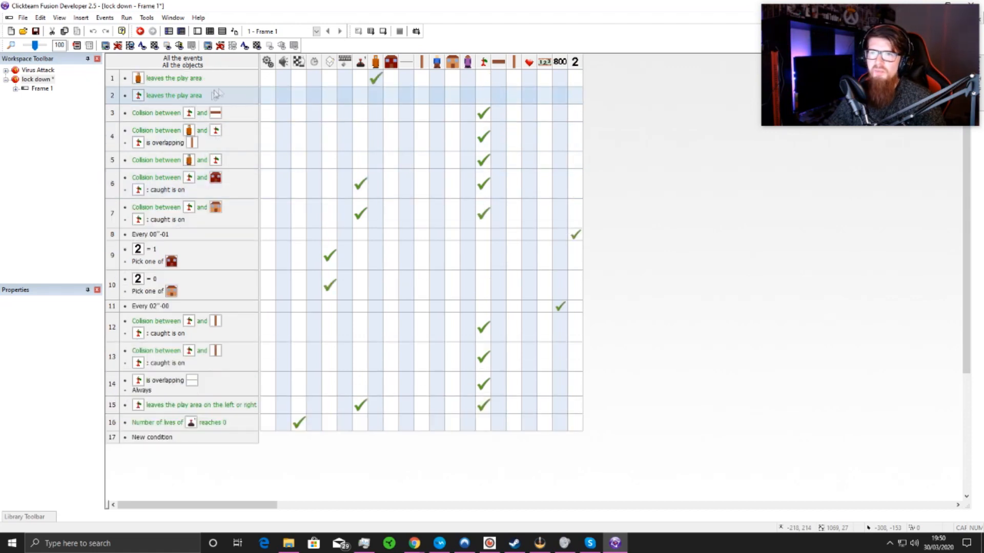
pyautogui.rightClick(376, 80)
pyautogui.moveTo(398, 91)
pyautogui.click(530, 132)
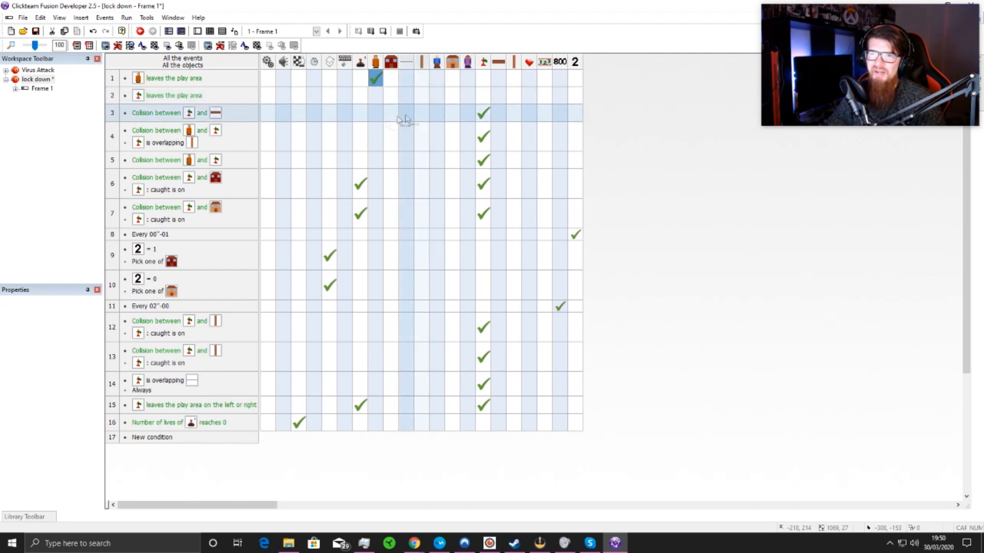
pyautogui.scroll(-3, 194, 420)
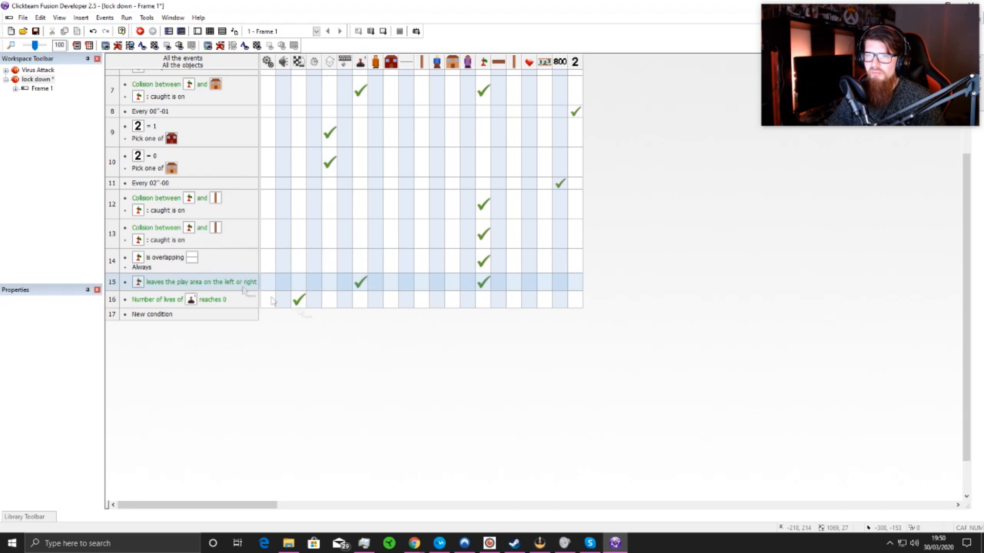
pyautogui.scroll(3, 401, 369)
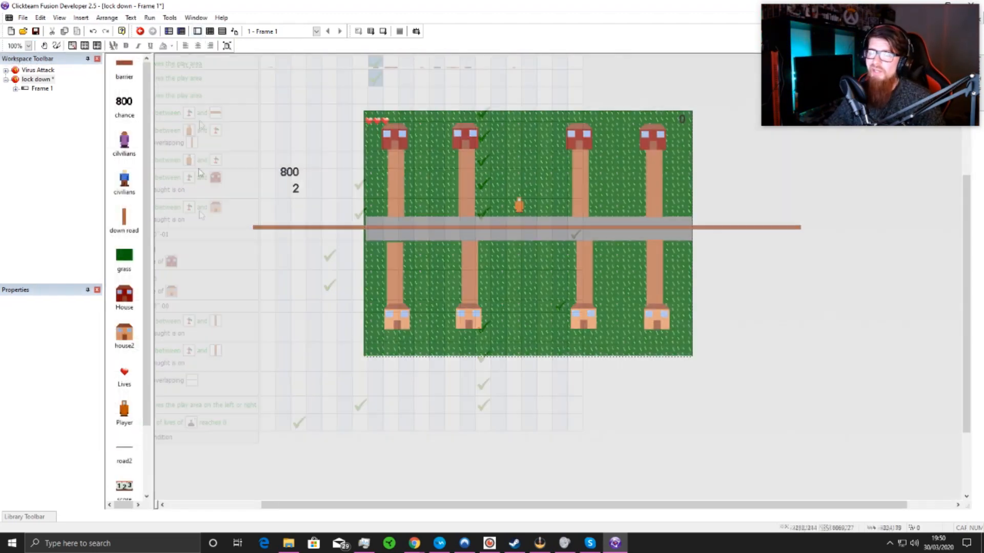
pyautogui.click(197, 31)
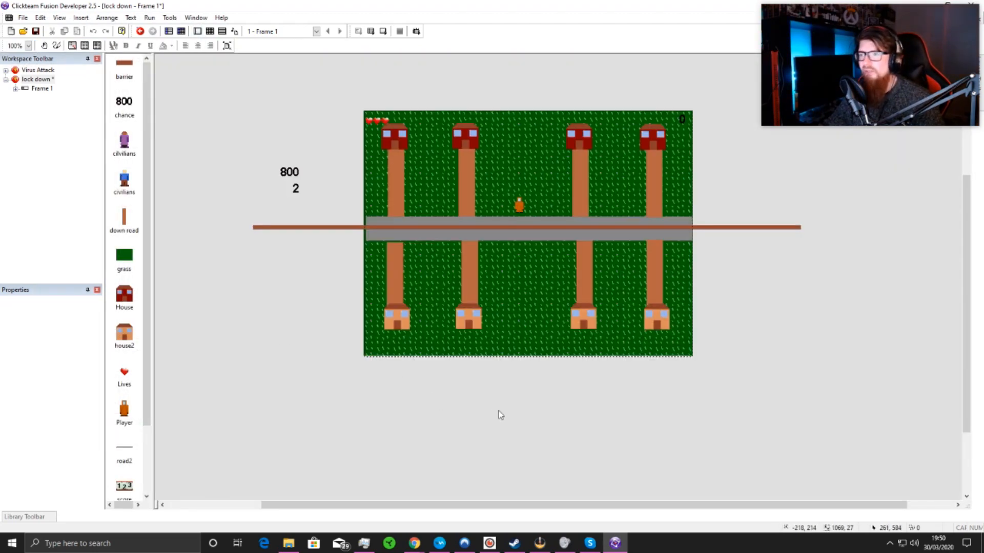
# Step: Run the frame and steer the Player along the road to test catching civilians, scoring and losing lives
pyautogui.scroll(1, 529, 398)
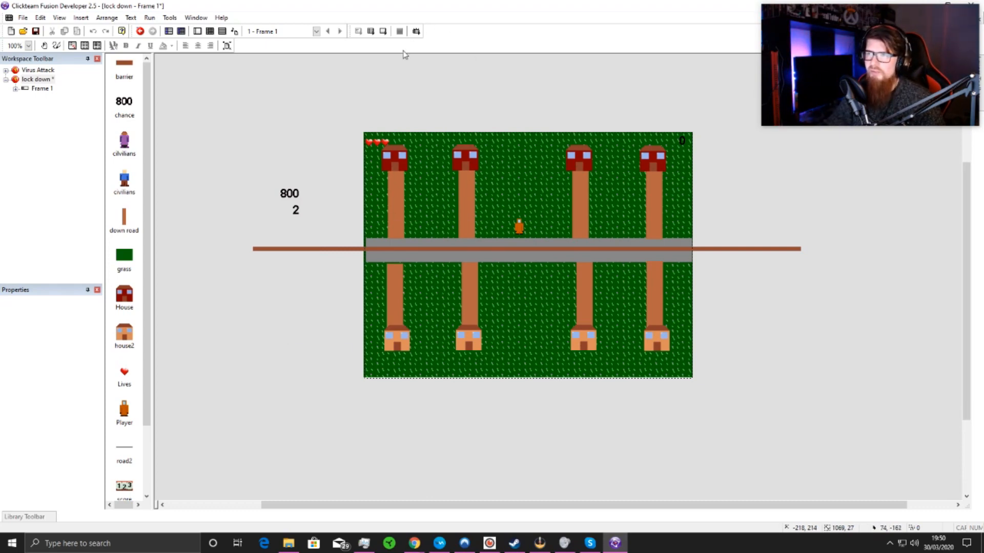
pyautogui.click(383, 31)
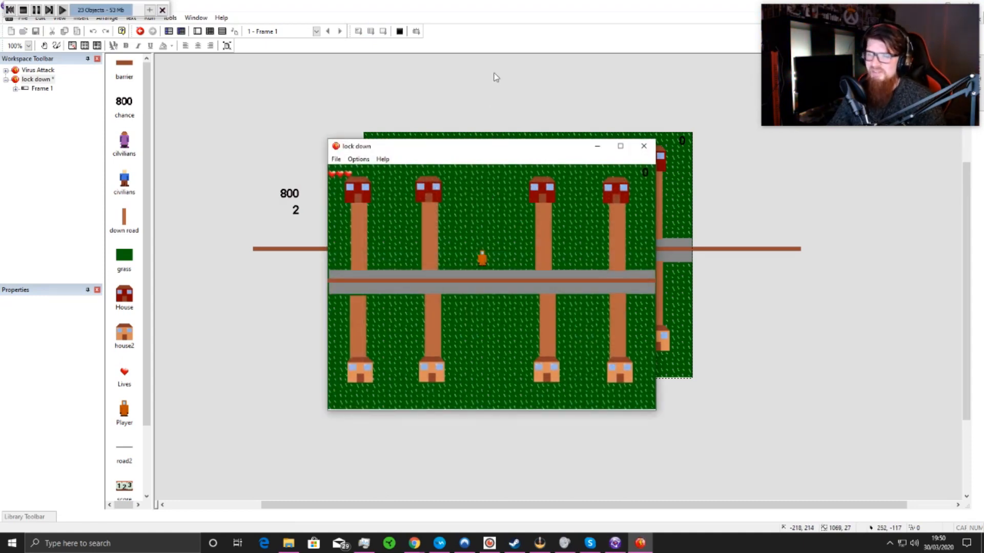
pyautogui.press('Right')
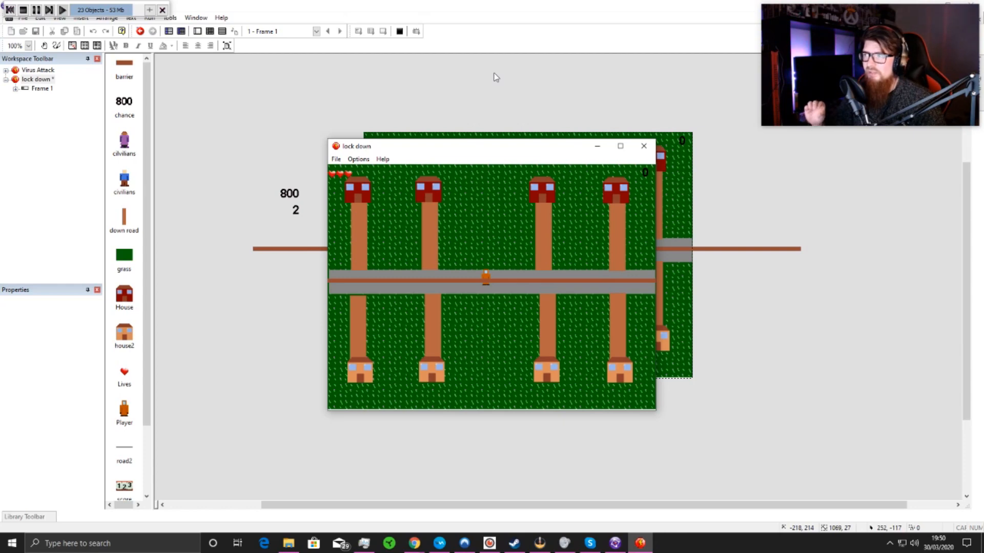
pyautogui.press('Right')
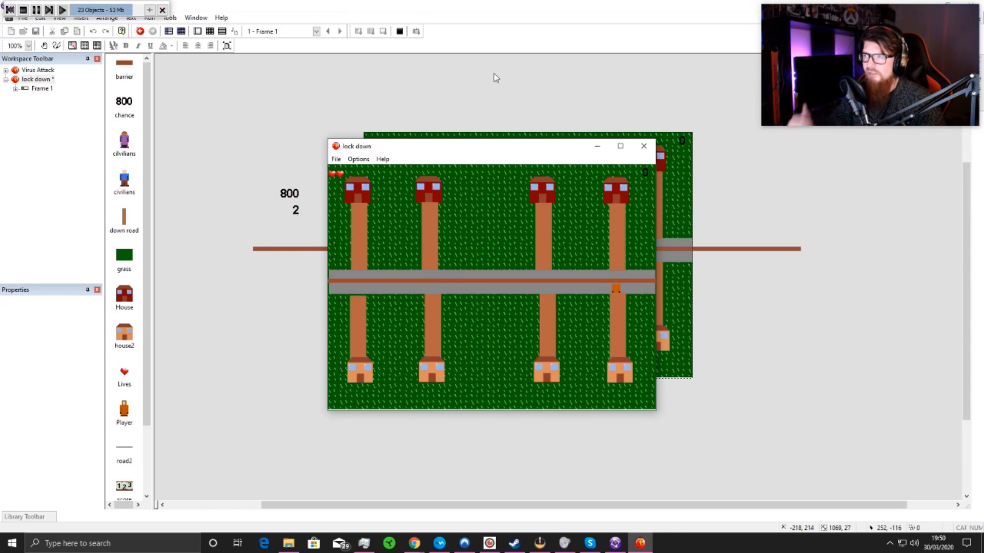
pyautogui.press('Down')
pyautogui.press('Left')
pyautogui.press('Up')
pyautogui.press('Left')
pyautogui.press('Right')
pyautogui.press('Down')
pyautogui.press('Right')
pyautogui.press('Left')
pyautogui.press('Up')
pyautogui.press('Down')
pyautogui.press('Left')
pyautogui.press('Up')
pyautogui.press('Left')
pyautogui.press('Right')
pyautogui.press('Up')
pyautogui.press('Down')
pyautogui.press('Right')
pyautogui.press('Left')
pyautogui.press('Down')
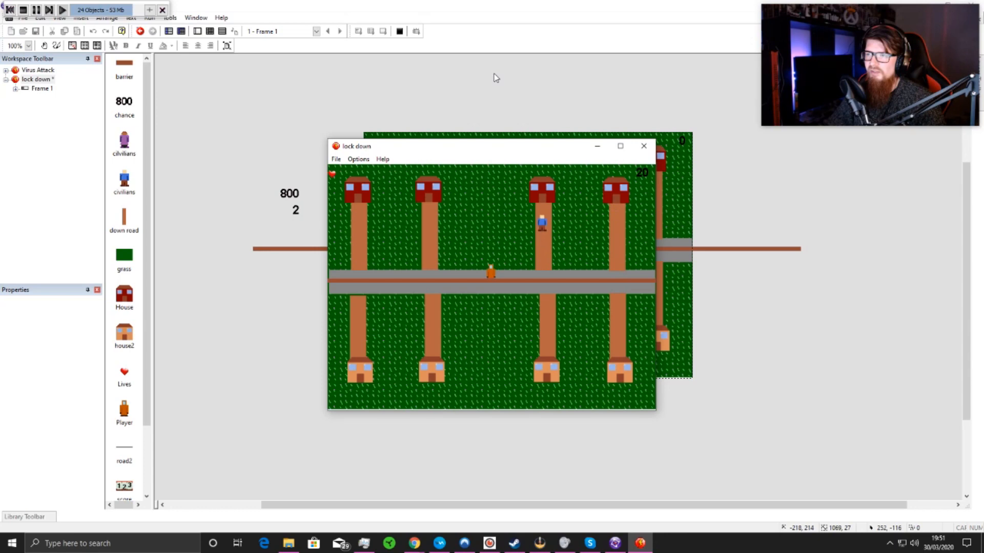
pyautogui.press('Up')
pyautogui.press('Down')
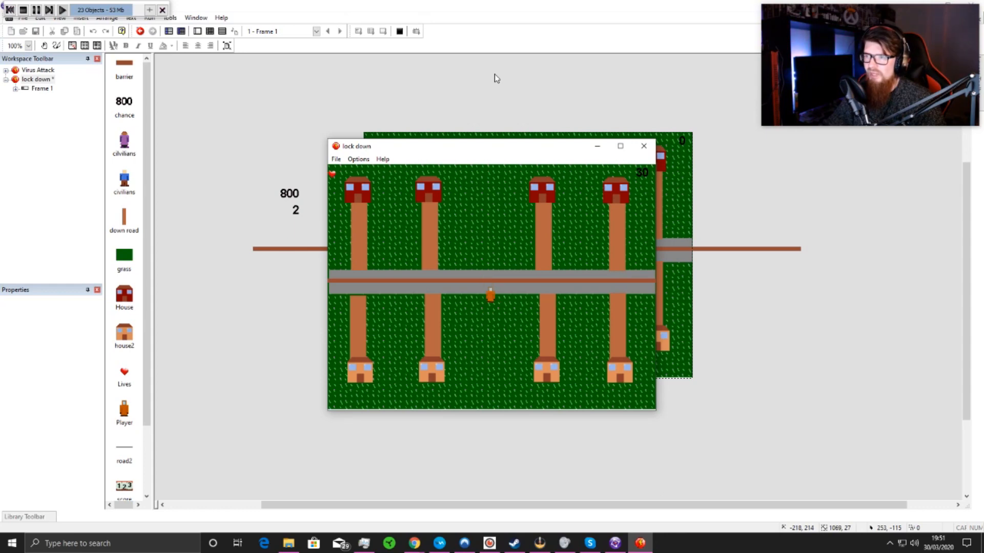
pyautogui.press('Up')
pyautogui.press('Down')
pyautogui.press('Left')
pyautogui.press('Up')
pyautogui.press('Right')
pyautogui.press('Down')
pyautogui.press('Left')
pyautogui.press('Up')
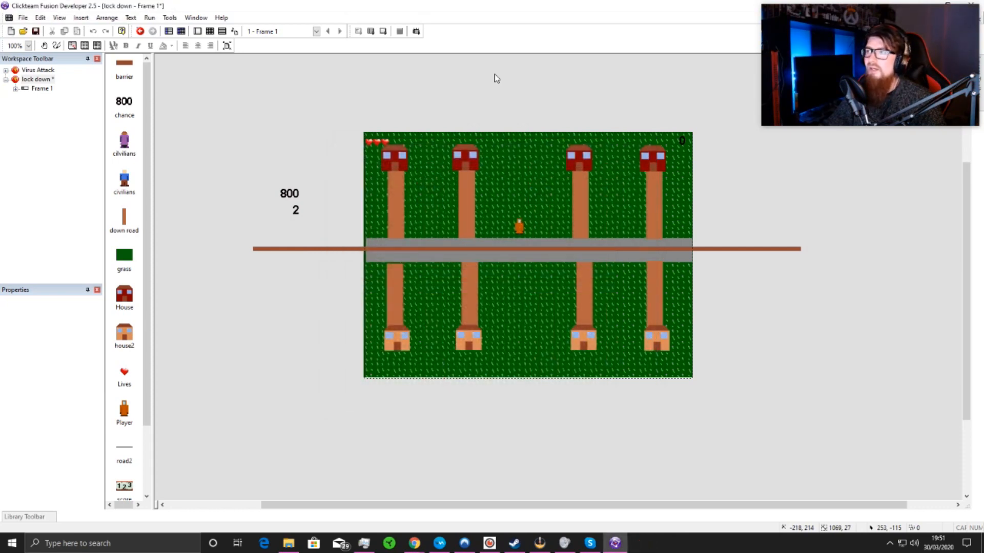
# Step: In event 4, where the Player collides with an overlapping Group.Neutral, add a condition that Group.Neutral's caught flag is off
pyautogui.click(210, 31)
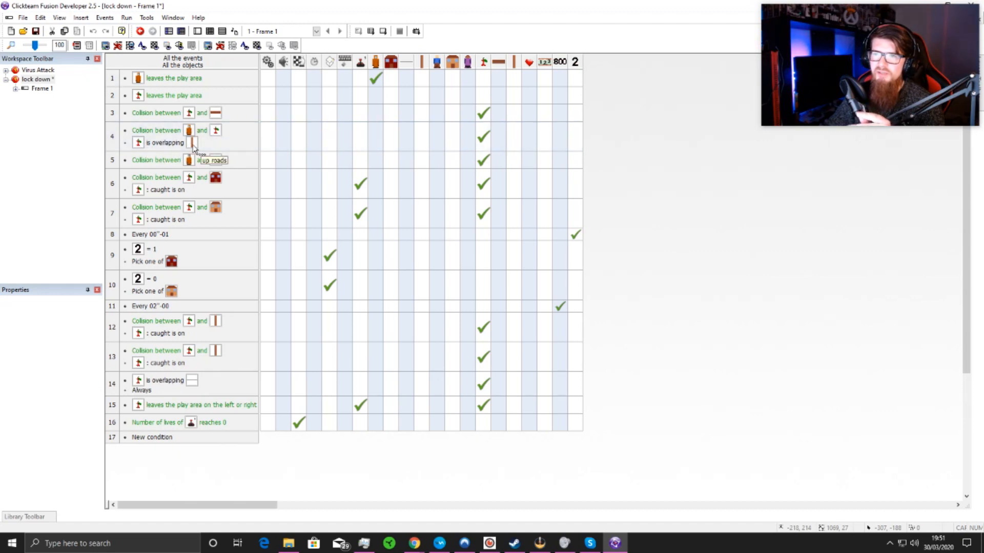
pyautogui.moveTo(489, 142)
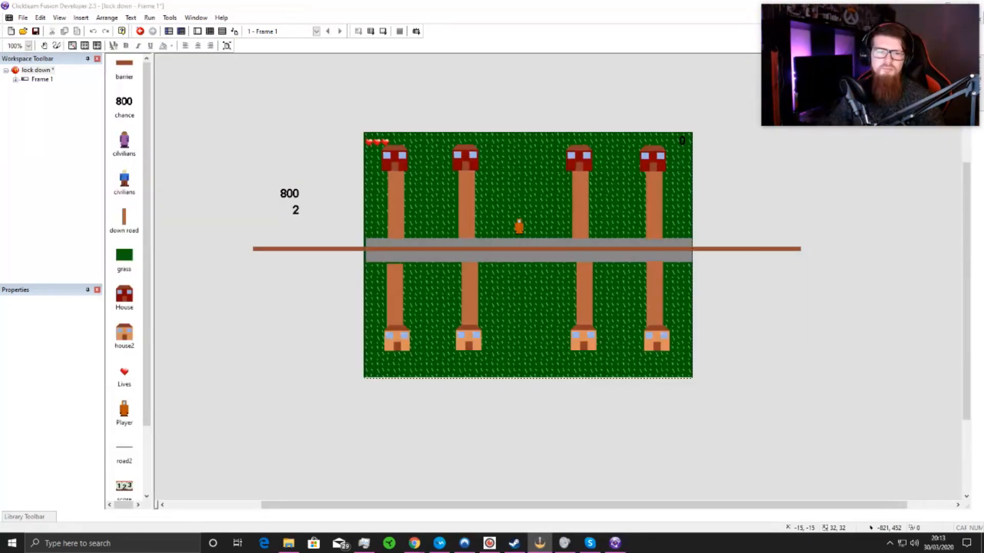
pyautogui.click(211, 31)
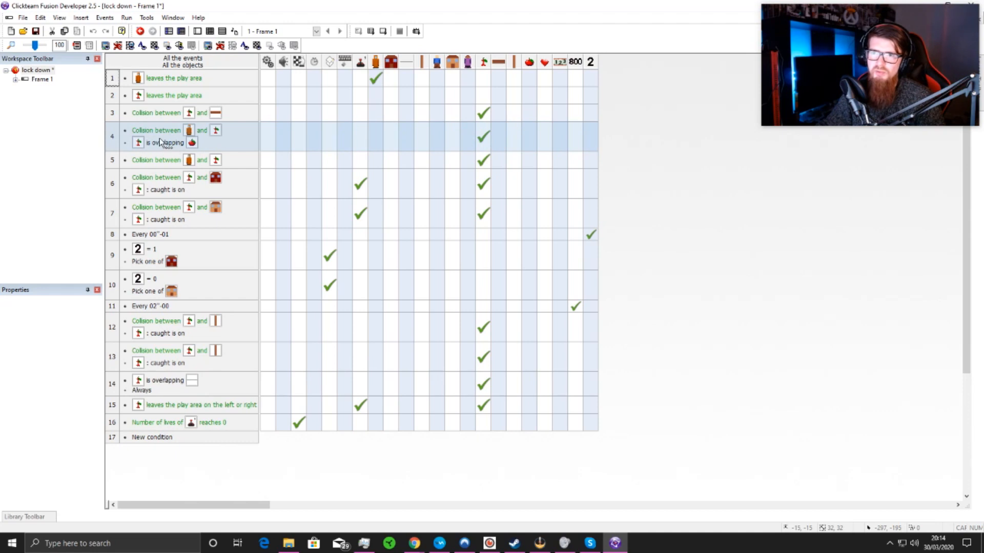
pyautogui.rightClick(163, 141)
pyautogui.click(187, 167)
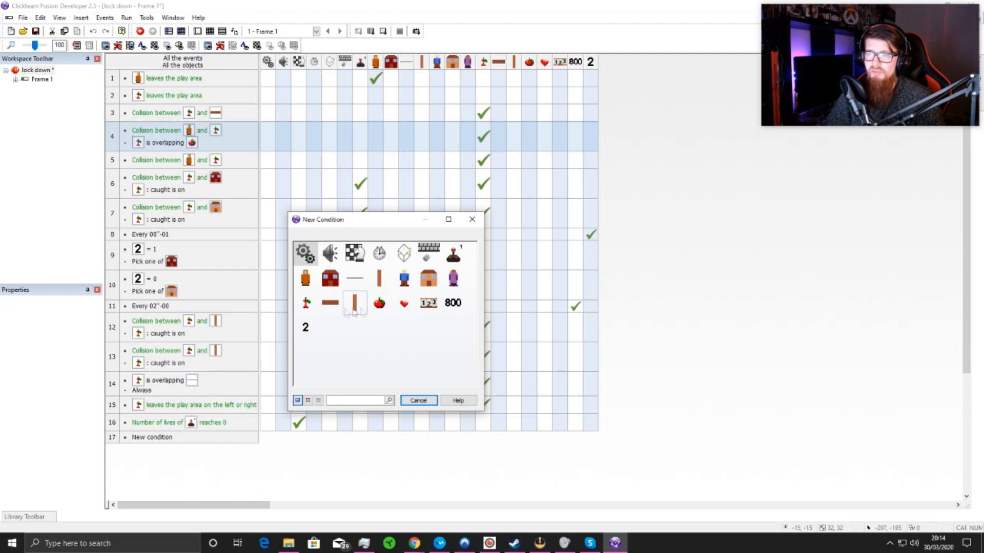
pyautogui.click(306, 302)
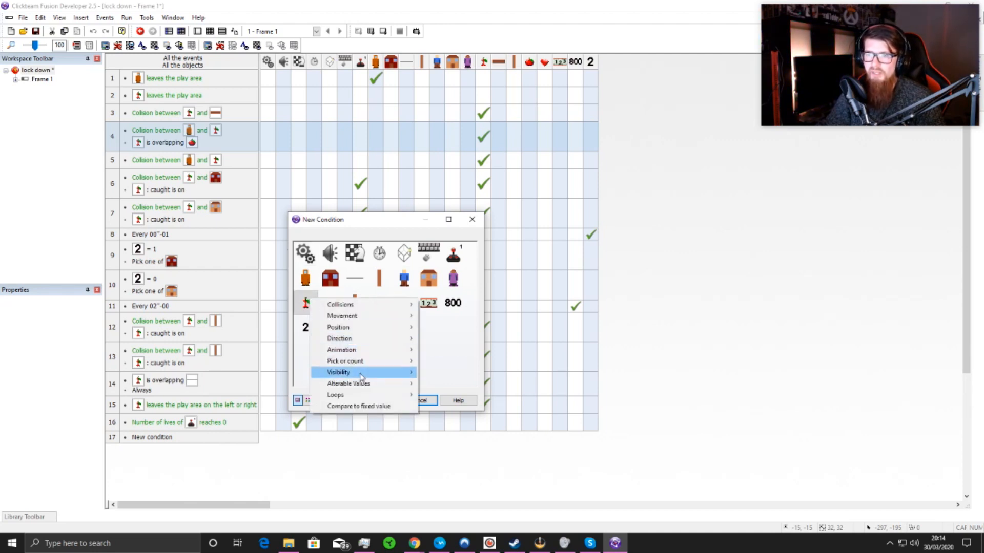
pyautogui.moveTo(359, 383)
pyautogui.moveTo(441, 405)
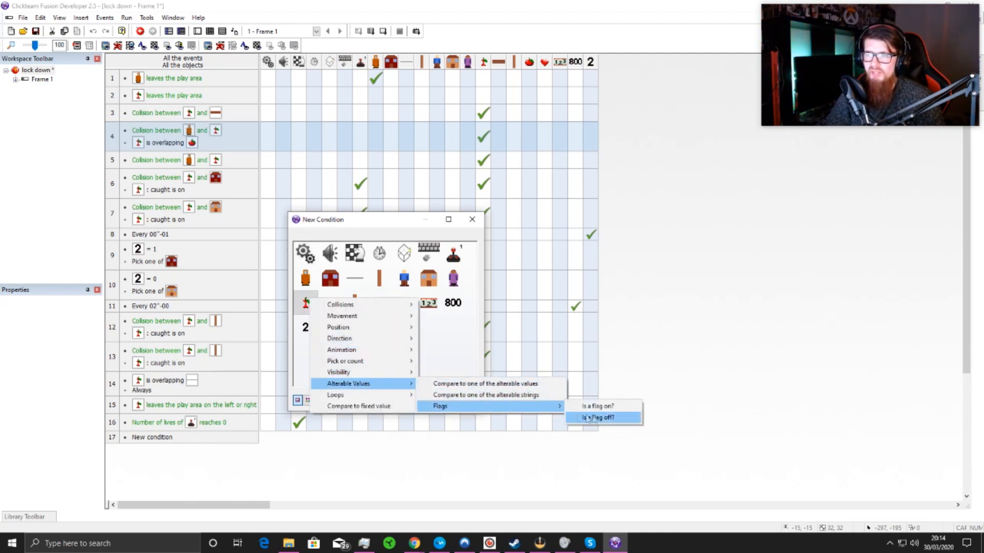
pyautogui.click(600, 416)
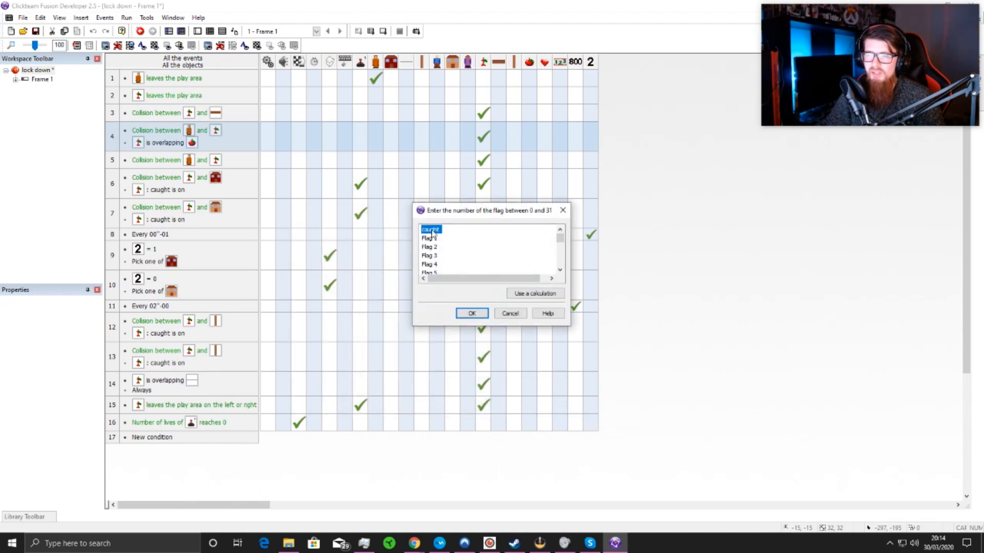
pyautogui.click(467, 312)
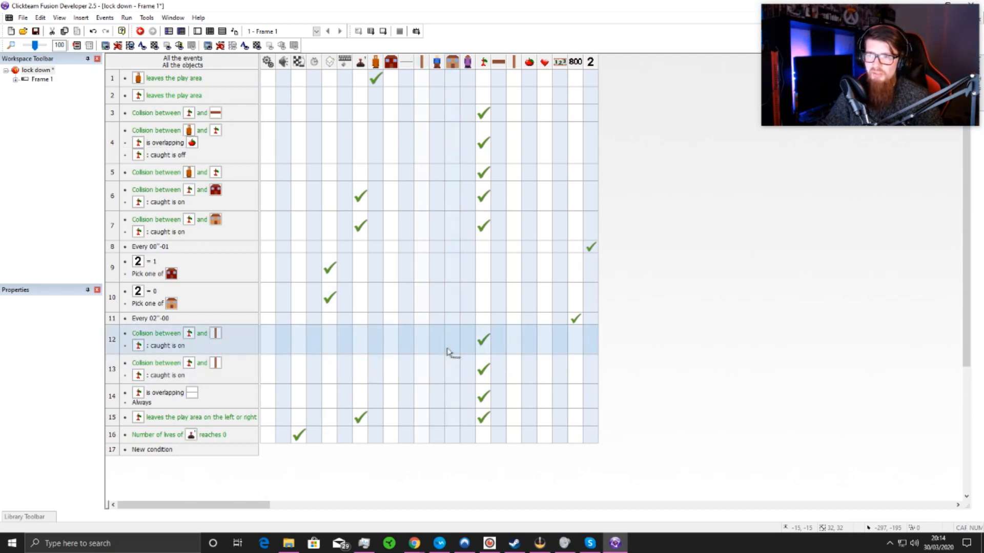
# Step: Deactivate events 12 and 13, the two road collisions of Group.Neutral that require its caught flag to be on
pyautogui.rightClick(111, 339)
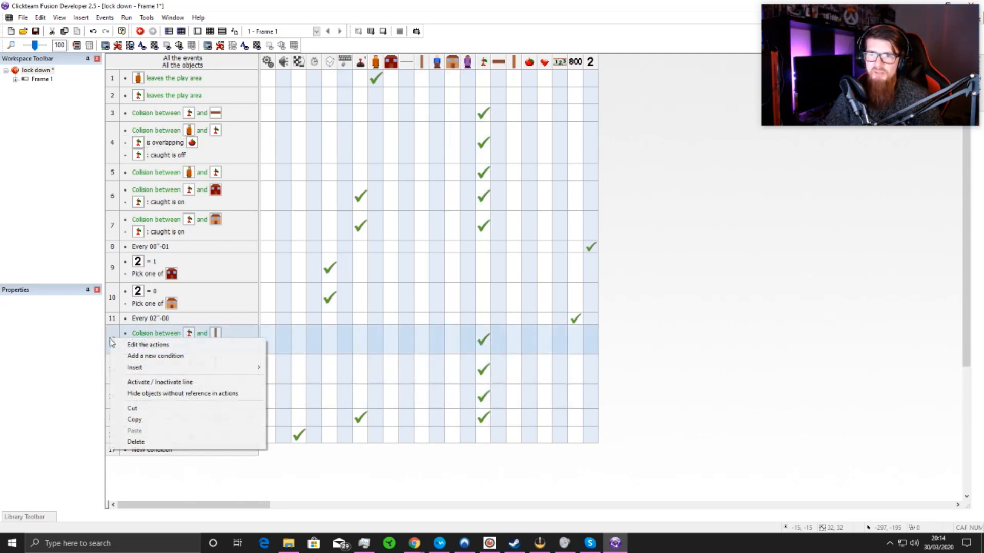
pyautogui.click(166, 382)
pyautogui.rightClick(113, 369)
pyautogui.click(151, 411)
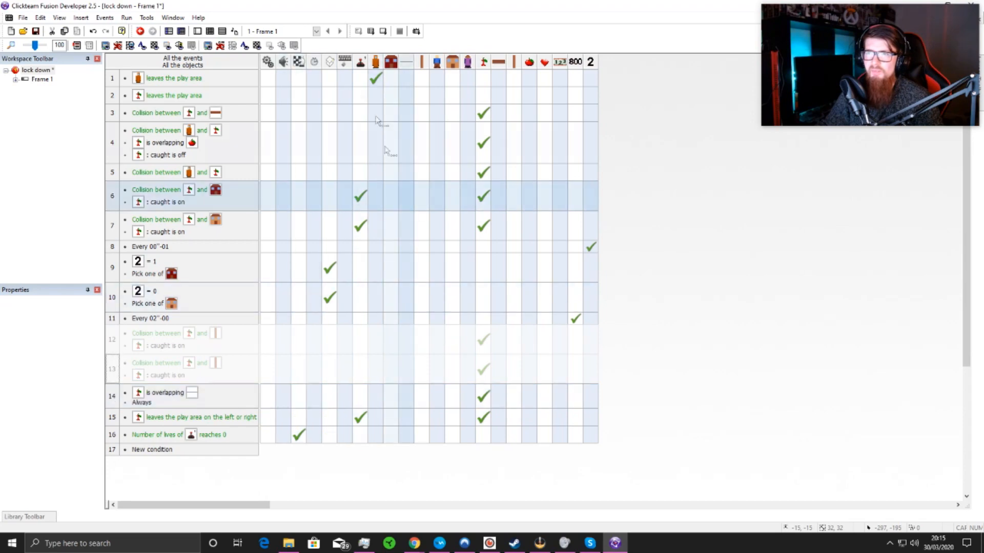
# Step: Run the frame and steer the Player between the paths and road to test catching civilians with the two road collision events inactive
pyautogui.click(371, 33)
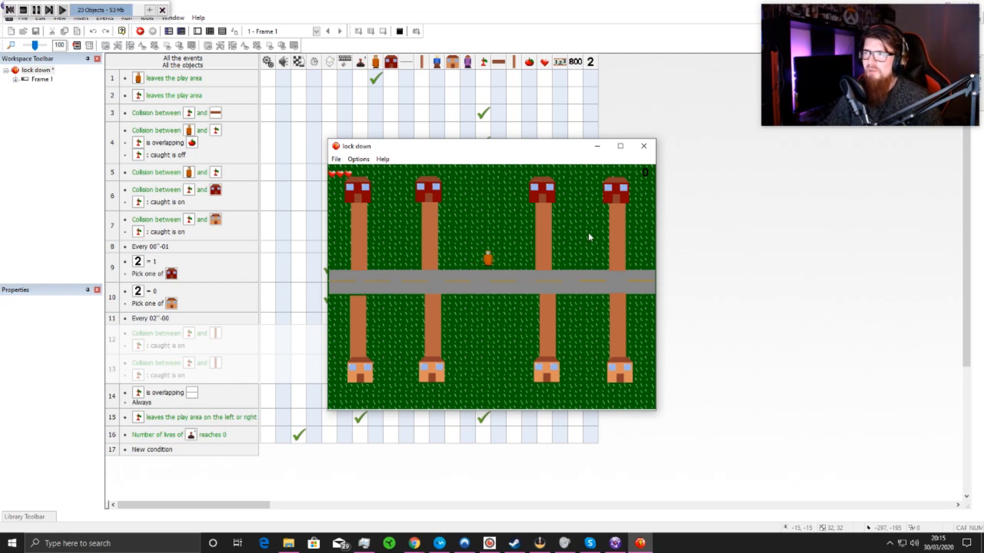
pyautogui.press('Left')
pyautogui.press('Right')
pyautogui.press('Left')
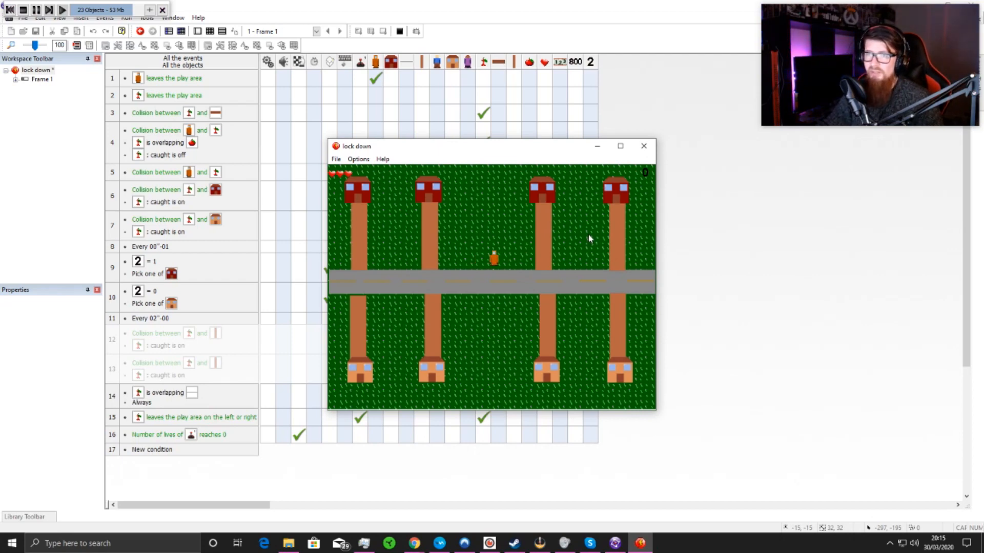
pyautogui.press('Right')
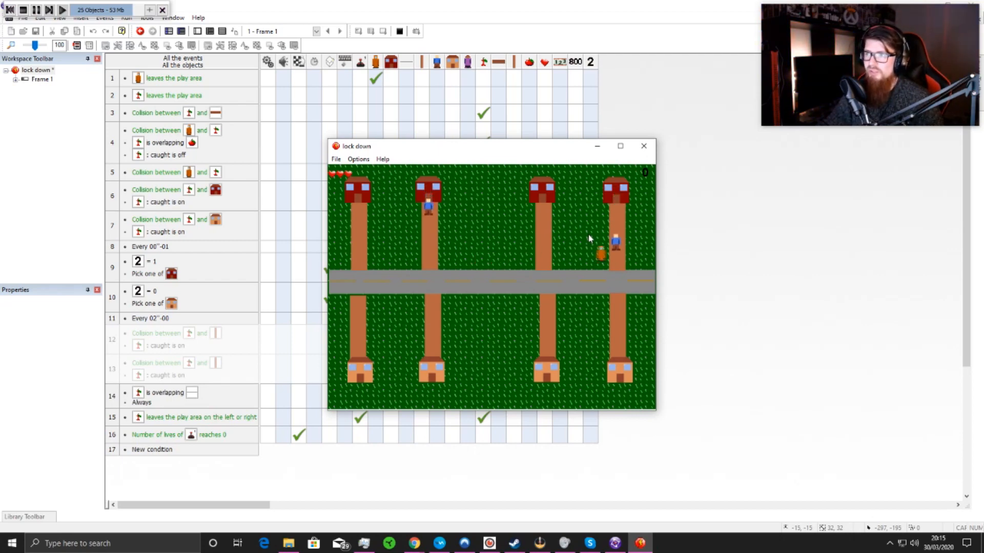
pyautogui.press('Left')
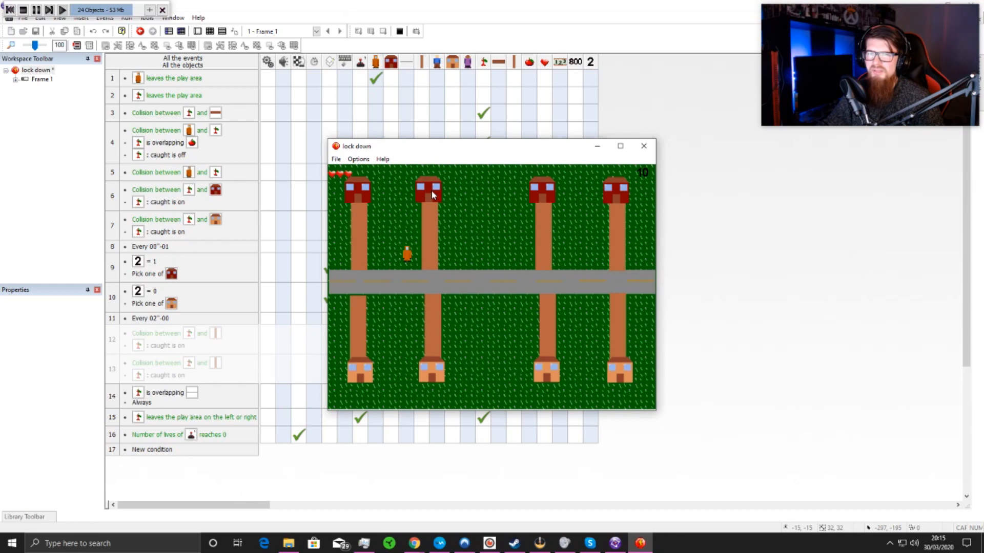
pyautogui.press('Right')
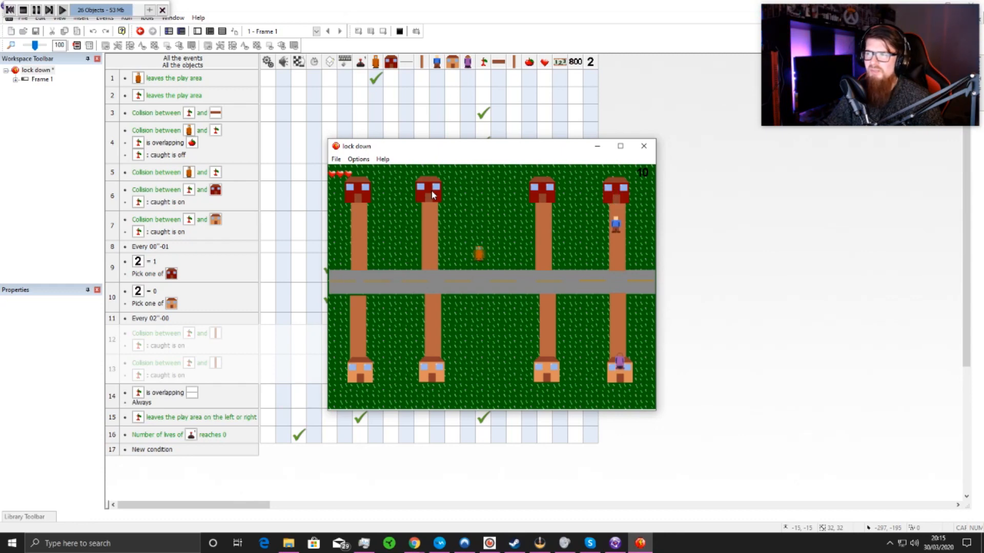
pyautogui.press('Down')
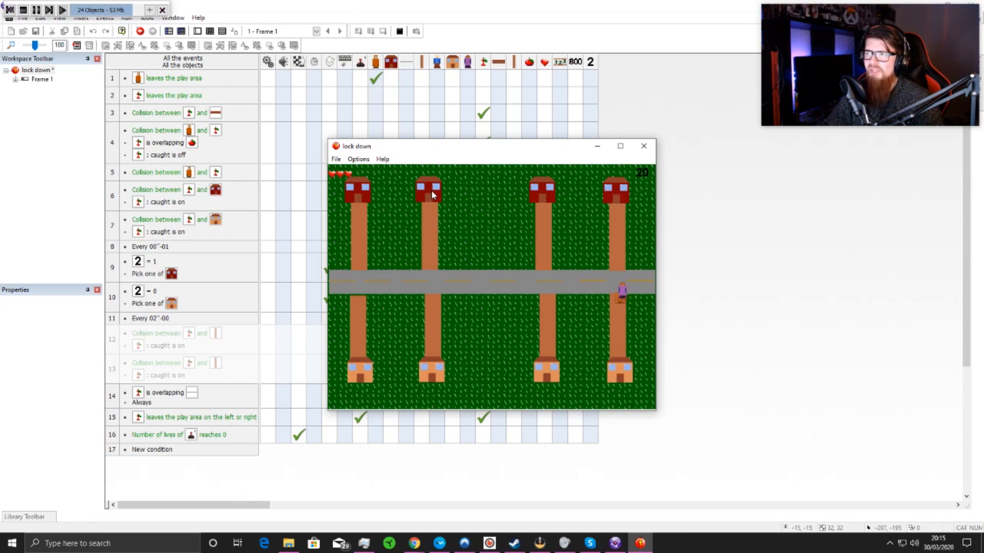
pyautogui.press('Left')
pyautogui.press('Down')
pyautogui.press('Right')
pyautogui.press('Up')
pyautogui.press('Left')
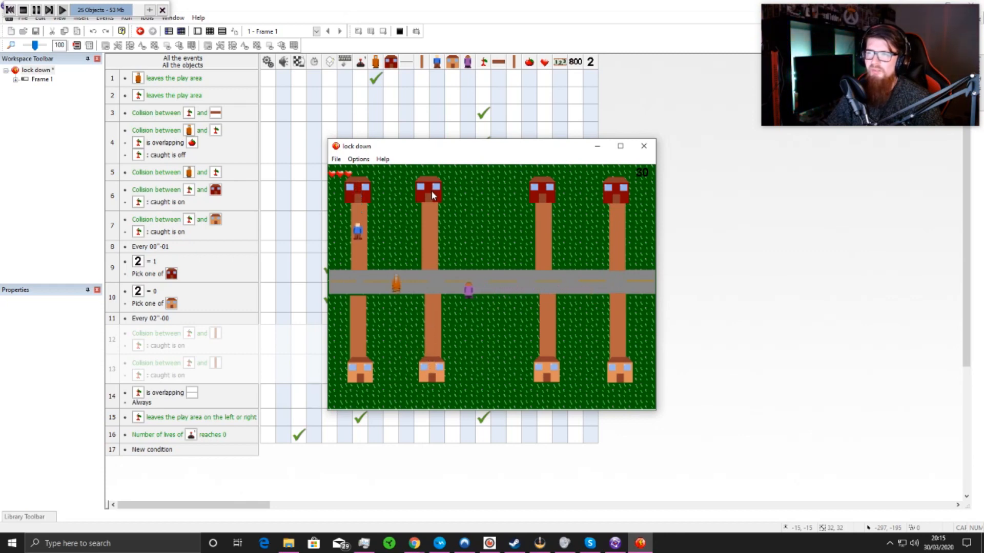
pyautogui.press('Right')
pyautogui.press('Left')
pyautogui.press('Up')
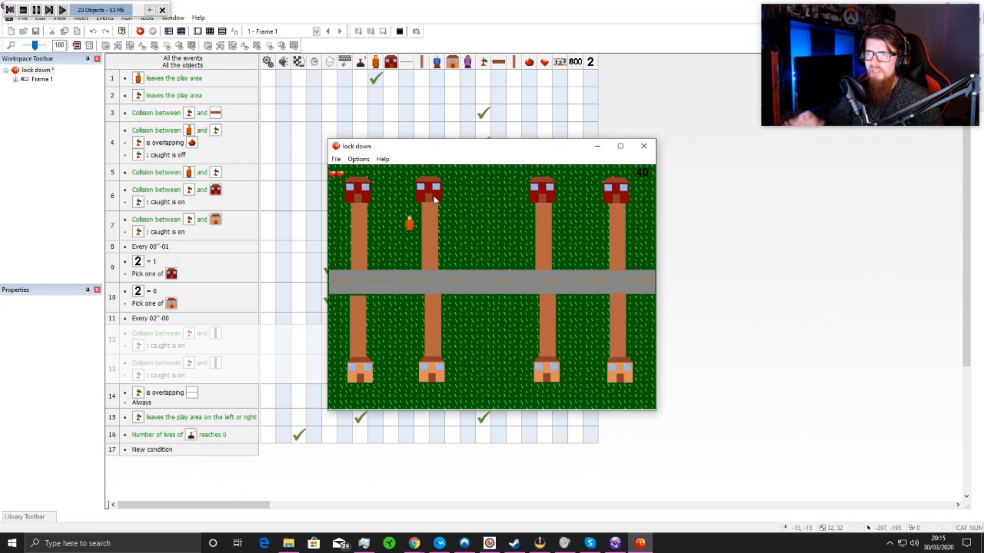
pyautogui.press('Down')
pyautogui.press('Right')
pyautogui.press('Down')
pyautogui.press('Left')
pyautogui.press('Right')
pyautogui.press('Left')
pyautogui.press('Left')
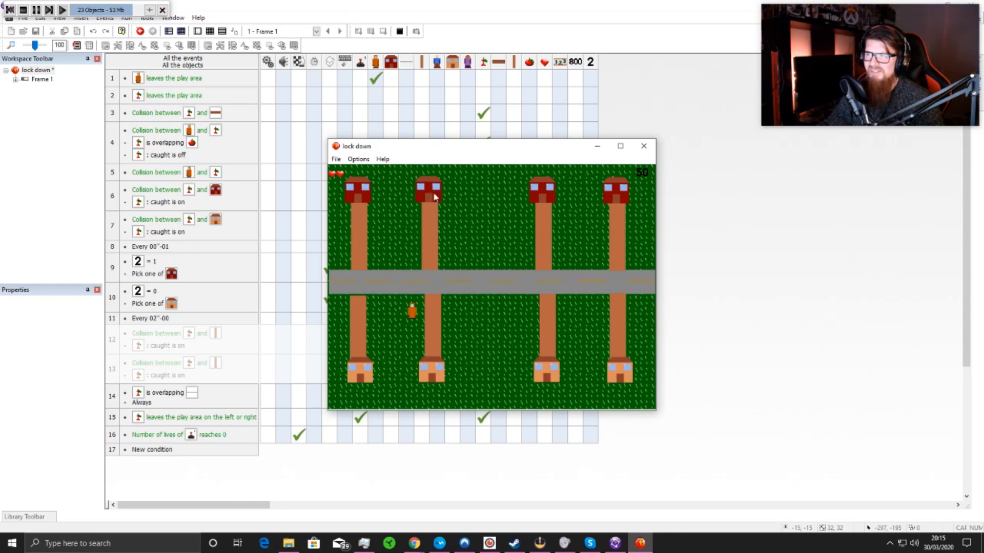
pyautogui.press('Right')
pyautogui.press('Up')
pyautogui.press('Right')
pyautogui.press('Left')
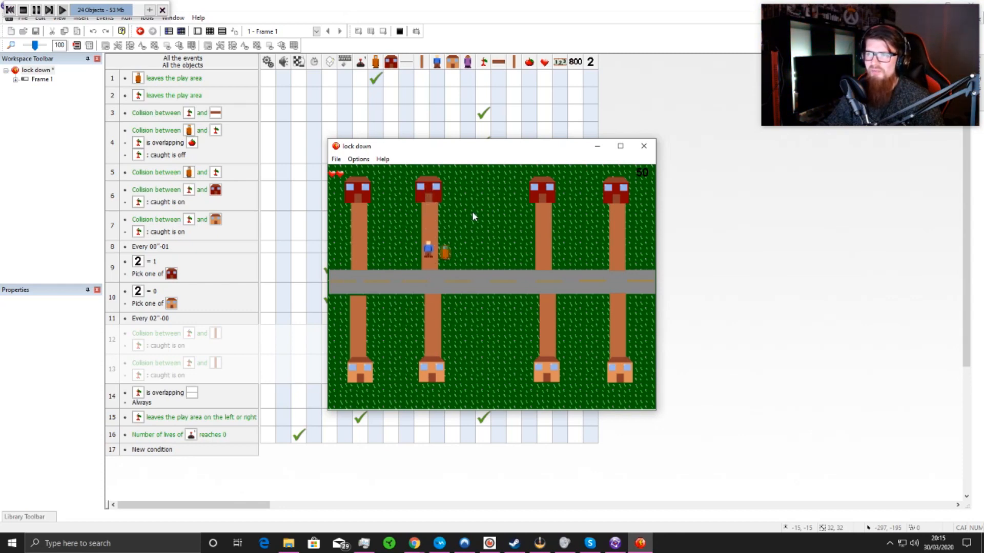
pyautogui.press('Right')
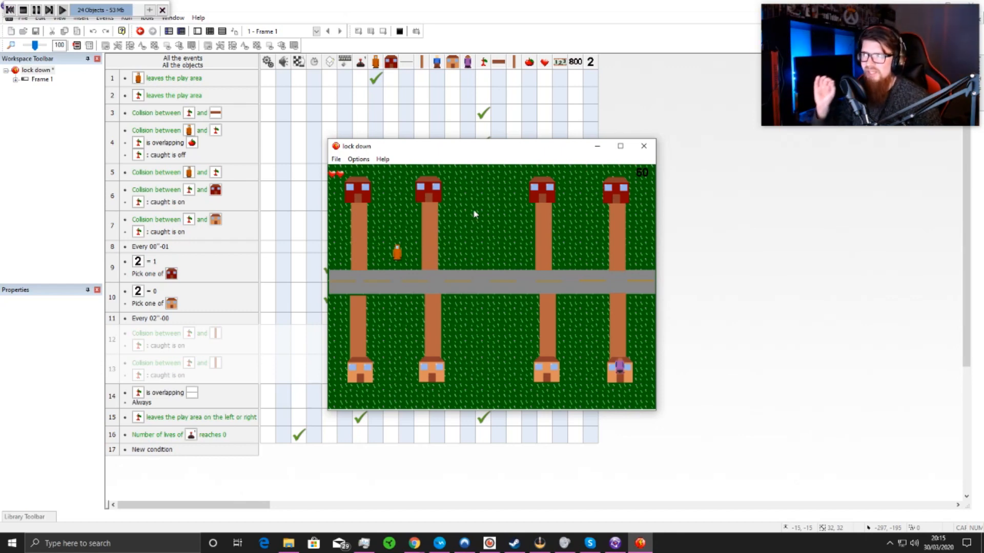
pyautogui.press('Right')
pyautogui.press('Down')
pyautogui.press('Down')
pyautogui.press('Up')
pyautogui.press('Left')
pyautogui.press('Down')
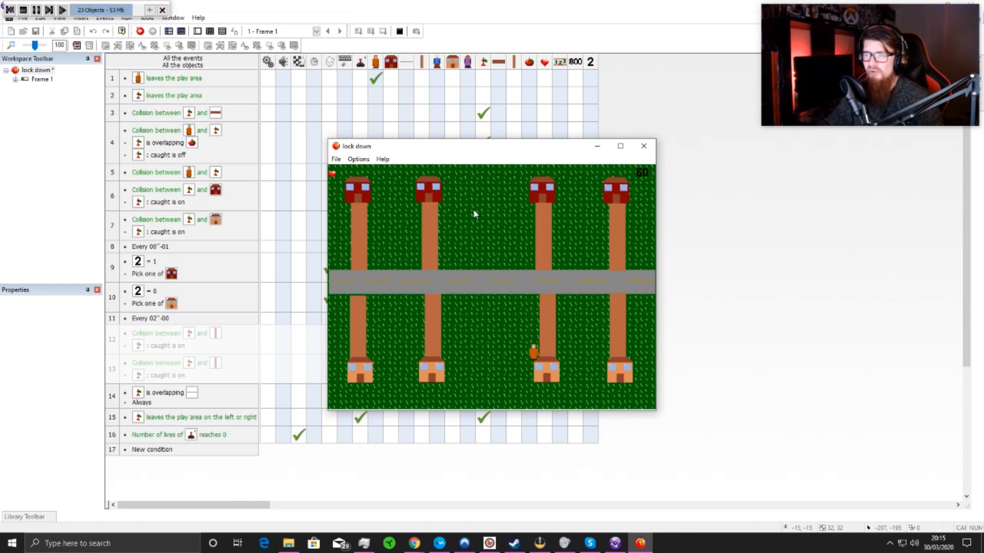
pyautogui.press('Left')
pyautogui.press('Up')
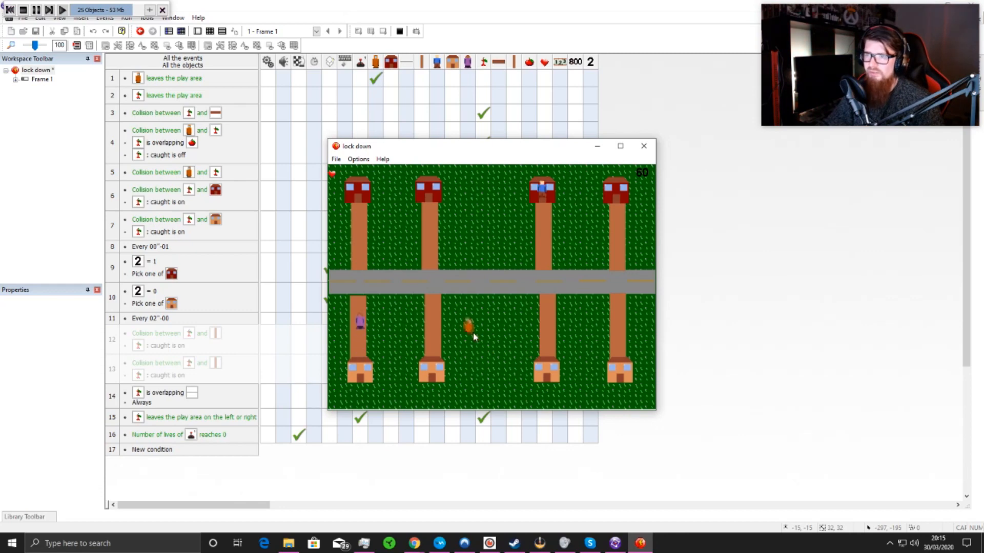
pyautogui.press('Up')
pyautogui.press('Right')
pyautogui.press('Right')
pyautogui.press('Up')
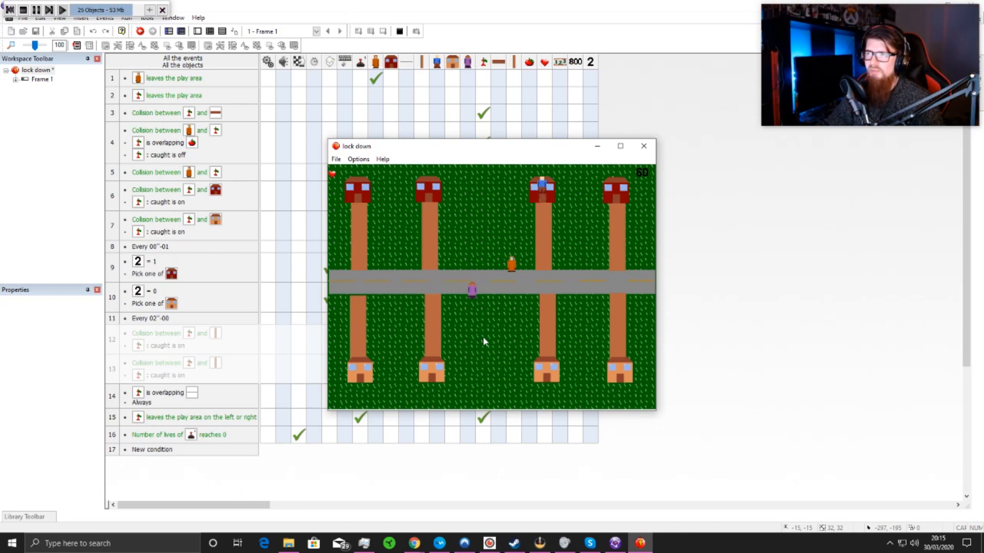
pyautogui.click(644, 147)
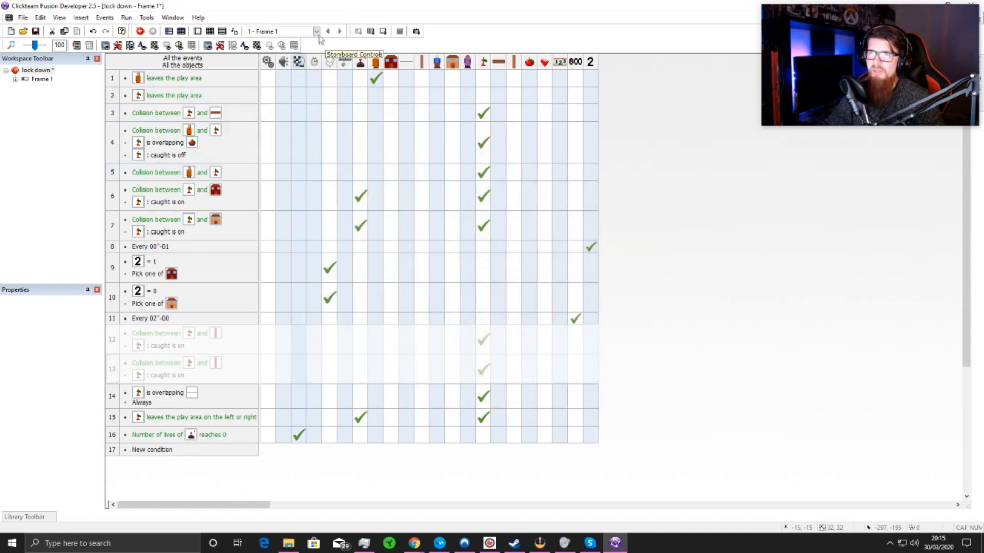
# Step: Add Frame 2 to the lock down application, open it, and cover its play area with Frame 1's grass
pyautogui.click(198, 31)
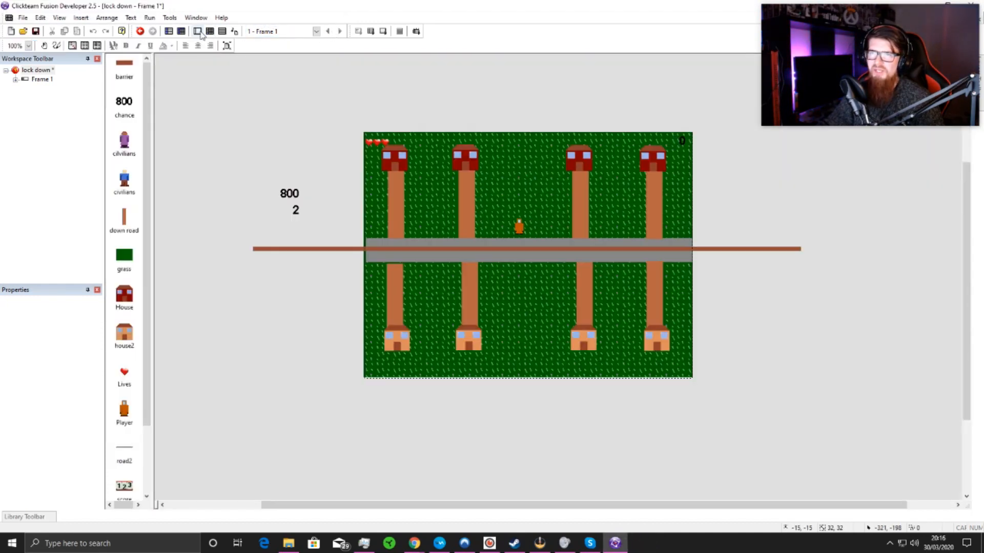
pyautogui.click(169, 30)
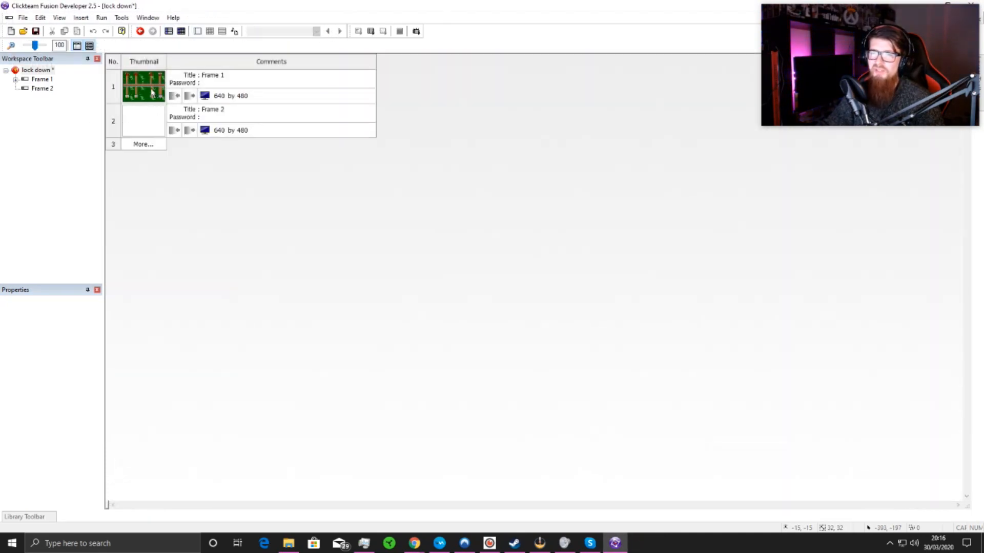
pyautogui.doubleClick(147, 115)
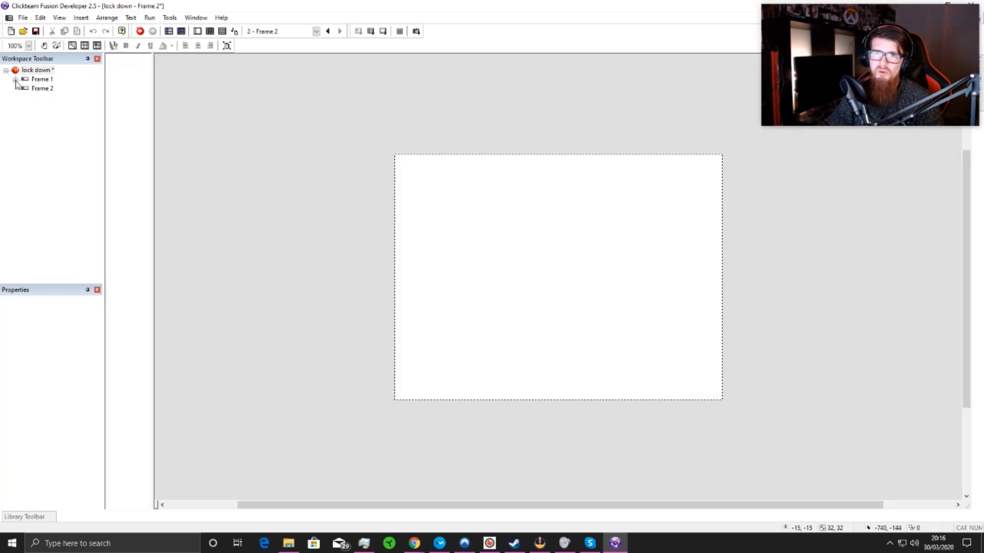
pyautogui.click(15, 80)
pyautogui.moveTo(58, 137); pyautogui.dragTo(399, 163)
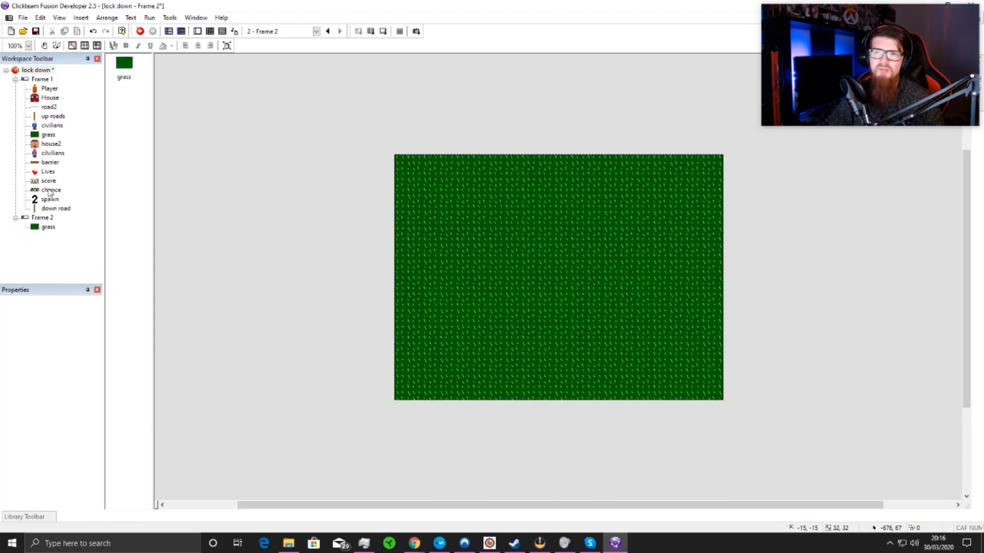
# Step: Copy Frame 1's score object into Frame 2, enlarge it, and place it on the right half of the grass
pyautogui.moveTo(50, 183); pyautogui.dragTo(280, 206)
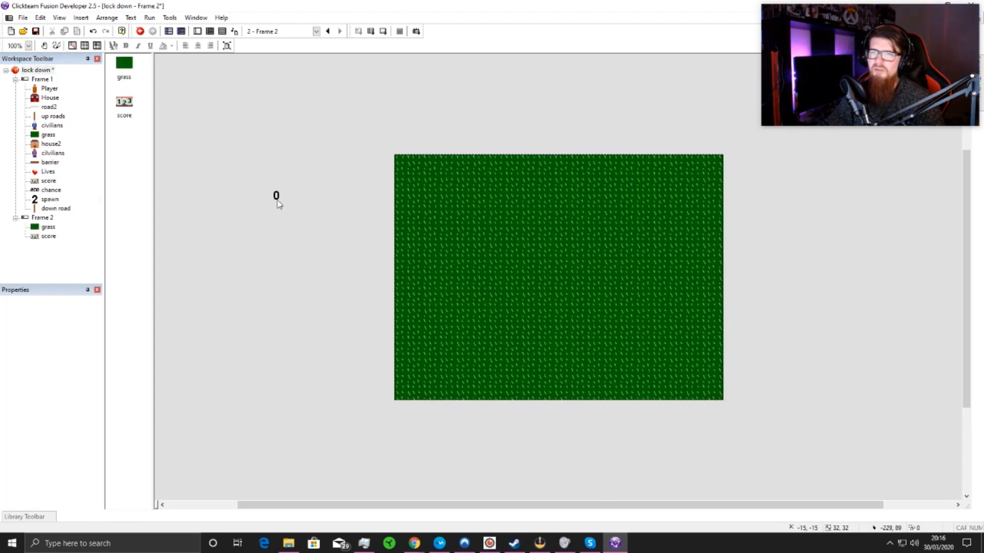
pyautogui.click(276, 198)
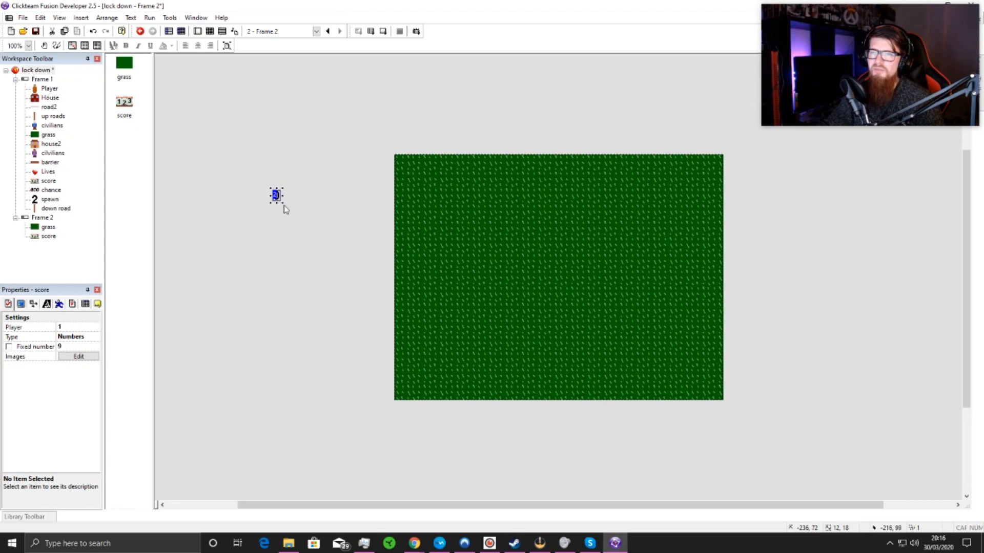
pyautogui.moveTo(282, 204); pyautogui.dragTo(367, 295)
pyautogui.moveTo(646, 284); pyautogui.dragTo(688, 306)
pyautogui.click(777, 311)
# Step: Insert a String text object outside the left edge of Frame 2's play area
pyautogui.rightClick(449, 135)
pyautogui.click(469, 149)
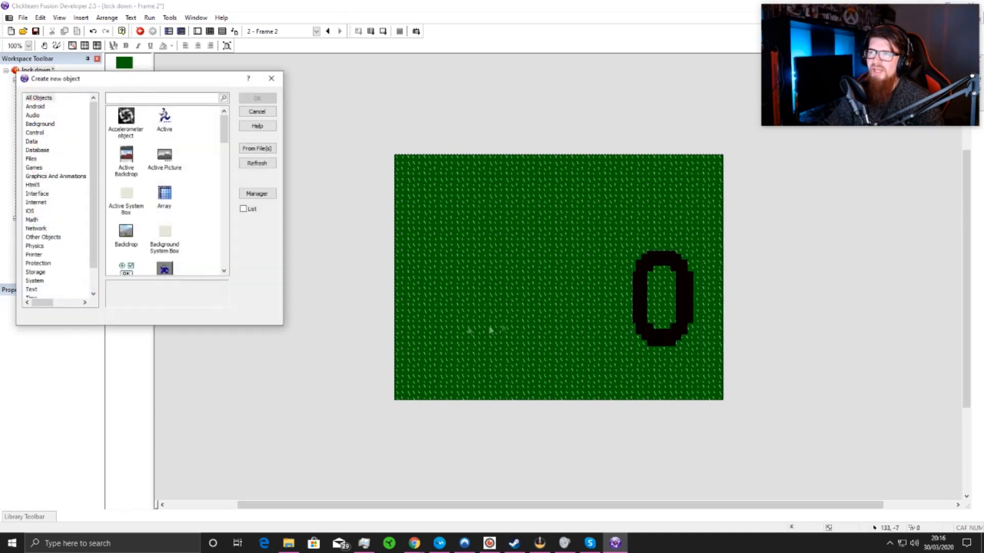
pyautogui.click(32, 284)
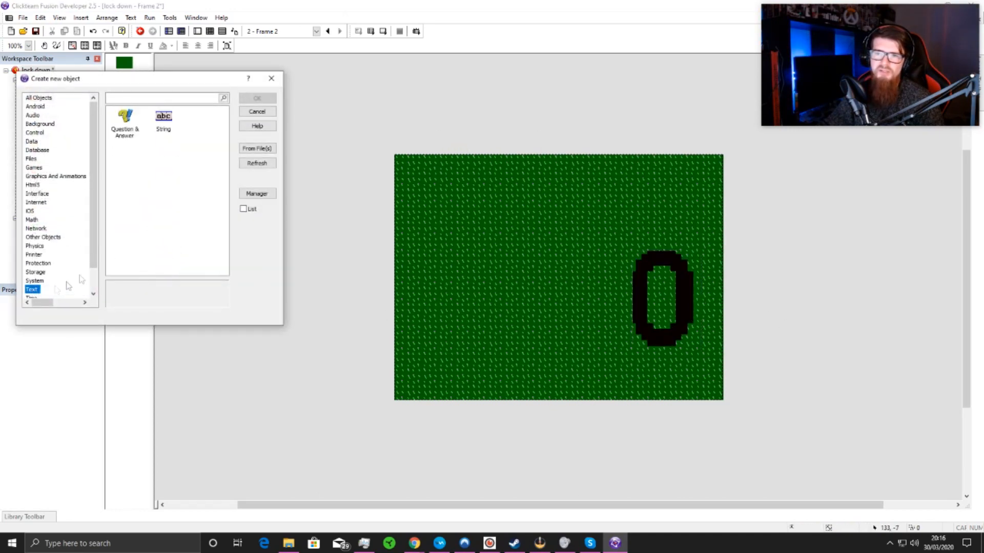
pyautogui.click(163, 121)
pyautogui.click(256, 98)
pyautogui.click(270, 200)
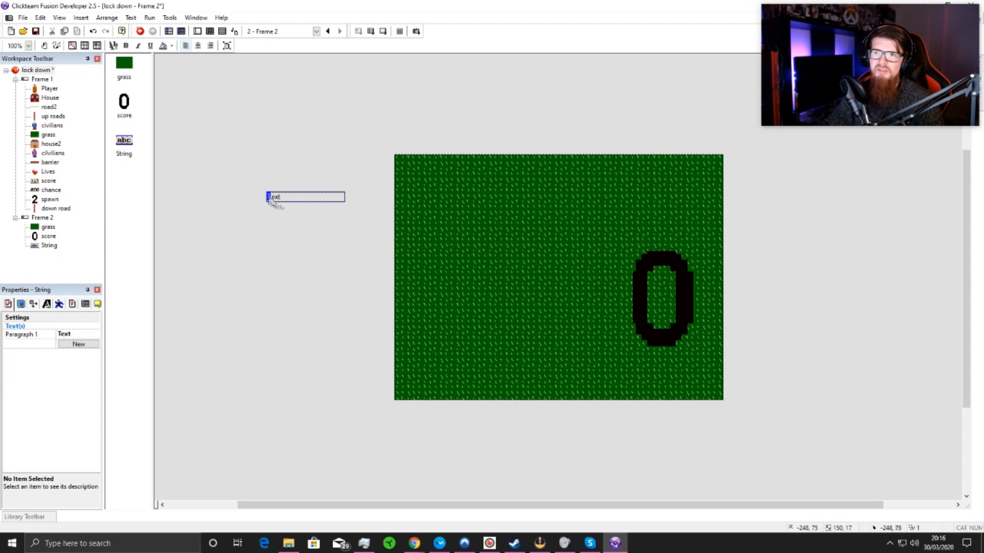
# Step: Replace the new String object's text with "Your score!"
pyautogui.doubleClick(299, 198)
pyautogui.press('BackSpace')
pyautogui.press('BackSpace')
pyautogui.press('BackSpace')
pyautogui.write('Your score!')
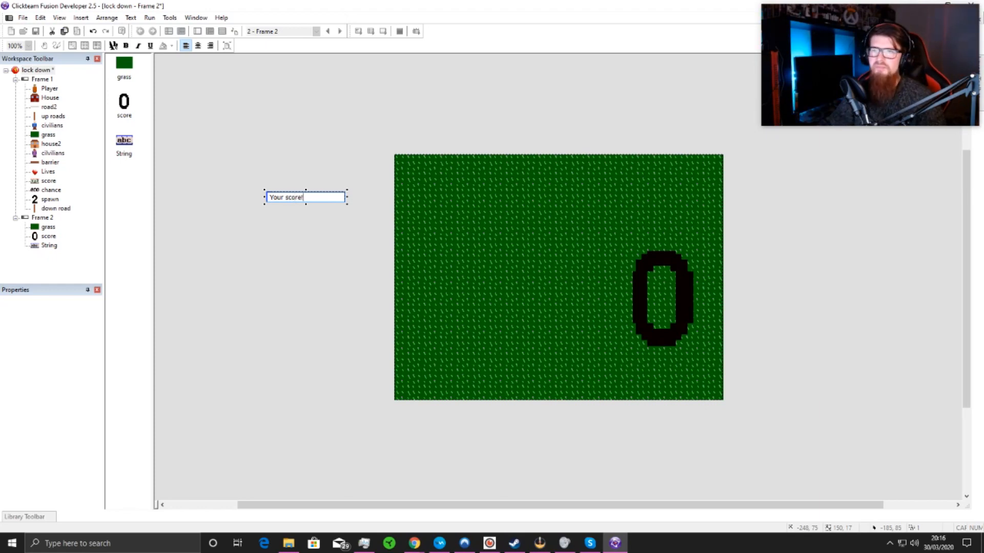
pyautogui.click(356, 250)
# Step: Set the "Your score!" text's font to Tarzan, Medium style, size 72
pyautogui.click(281, 200)
pyautogui.rightClick(281, 199)
pyautogui.moveTo(317, 354)
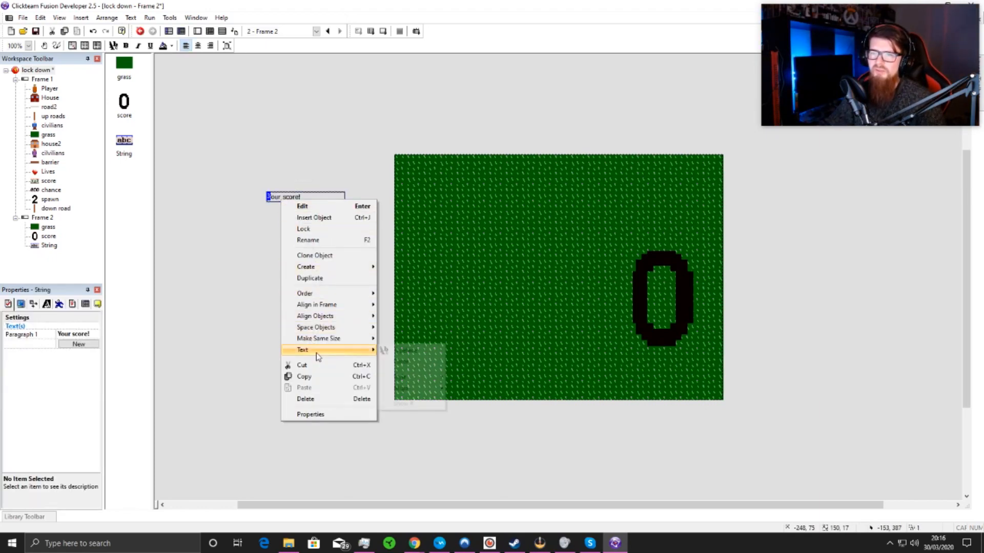
pyautogui.click(417, 350)
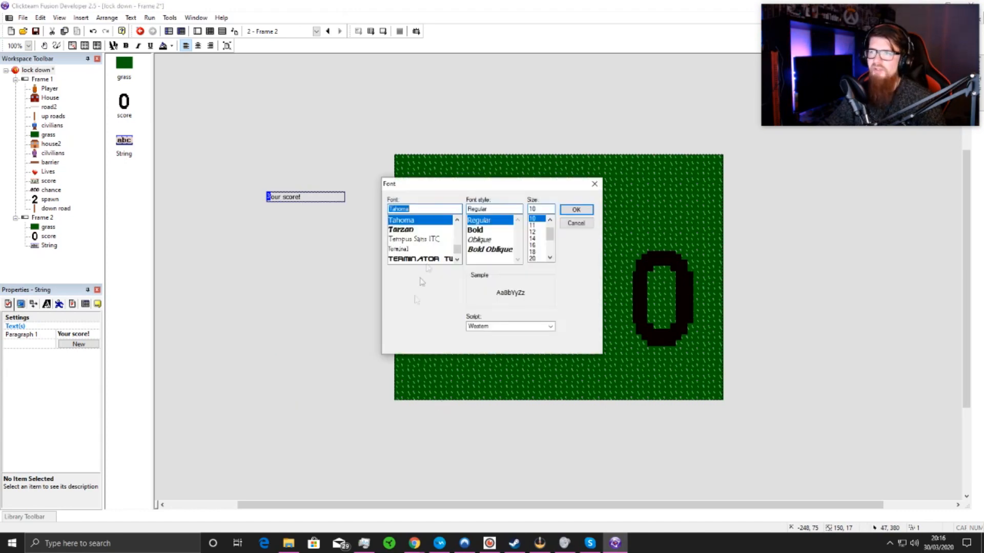
pyautogui.moveTo(549, 237); pyautogui.dragTo(549, 257)
pyautogui.click(536, 259)
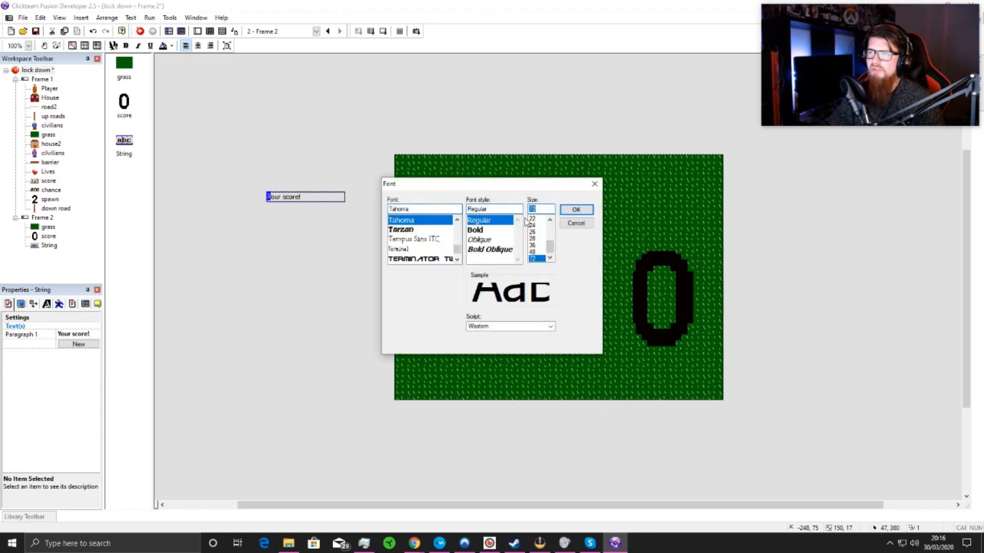
pyautogui.click(414, 230)
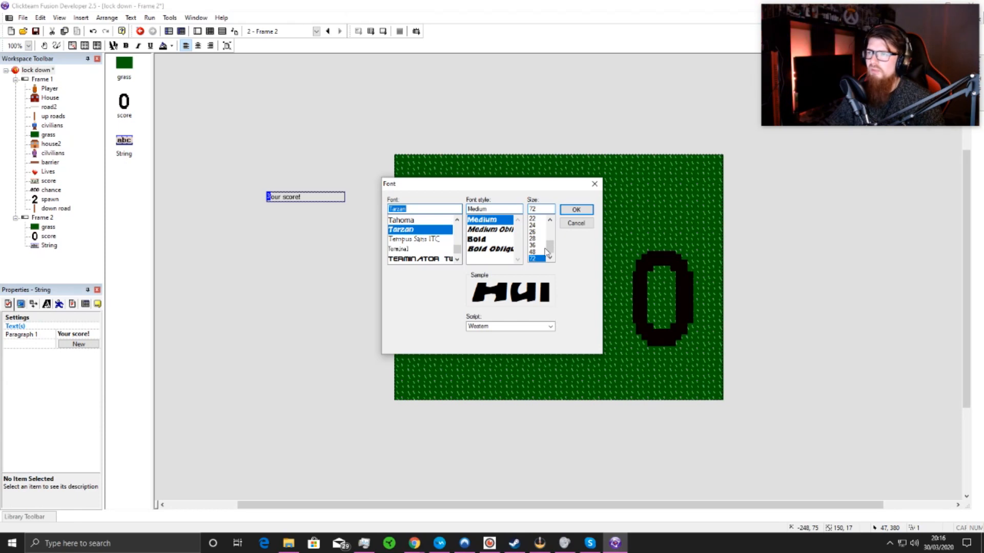
pyautogui.click(576, 209)
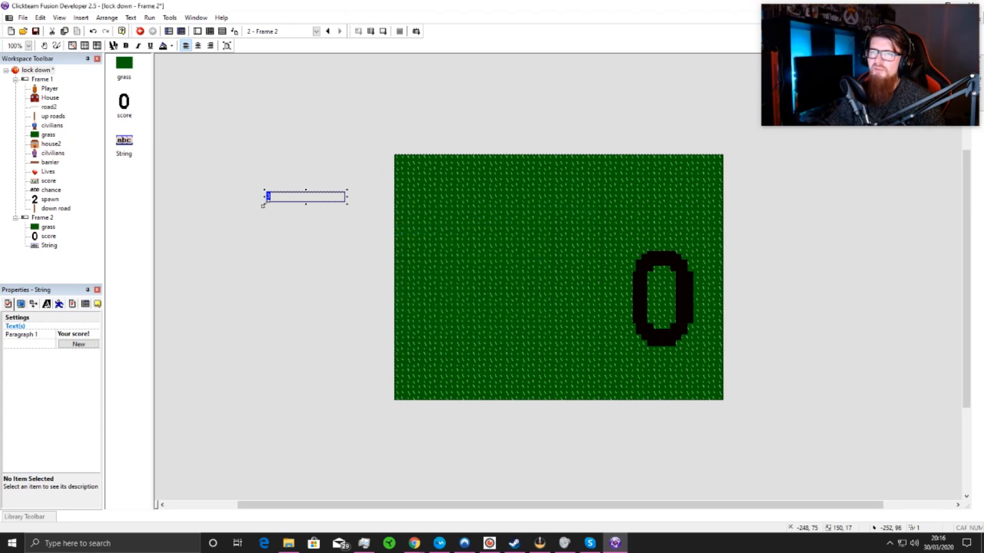
# Step: Enlarge the "Your score!" text box to about 404 by 329 pixels so both words fit
pyautogui.moveTo(263, 205); pyautogui.dragTo(202, 301)
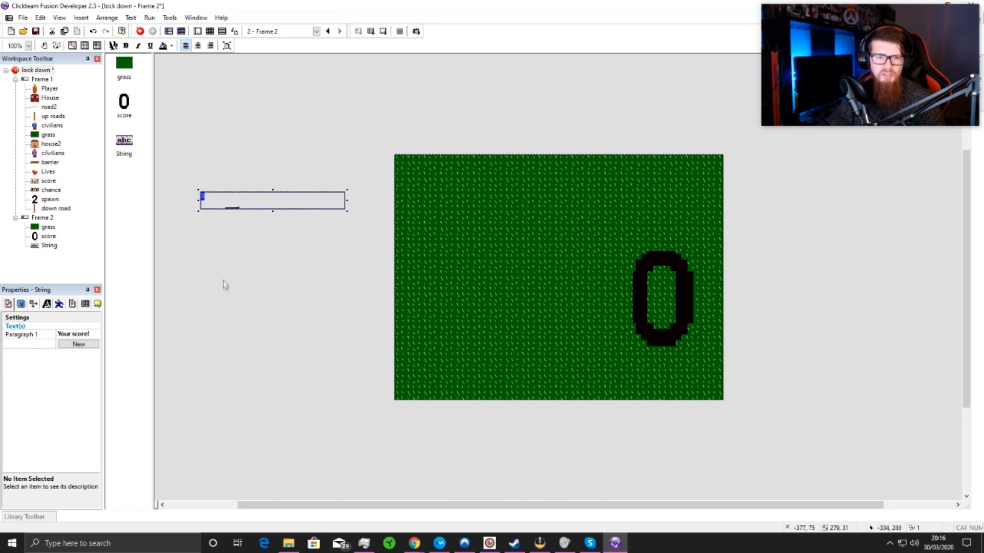
pyautogui.moveTo(273, 211); pyautogui.dragTo(273, 288)
pyautogui.moveTo(348, 238); pyautogui.dragTo(410, 239)
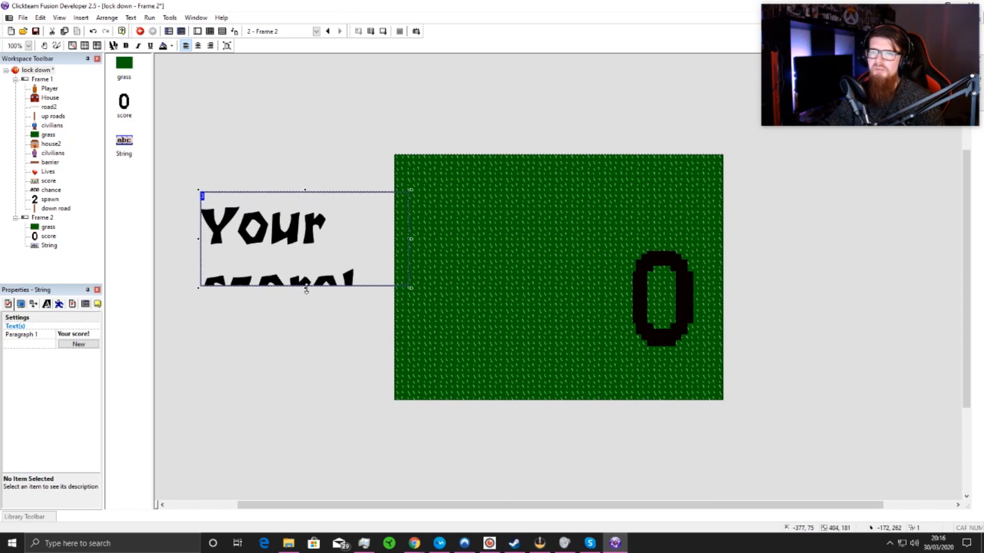
pyautogui.moveTo(305, 288); pyautogui.dragTo(307, 363)
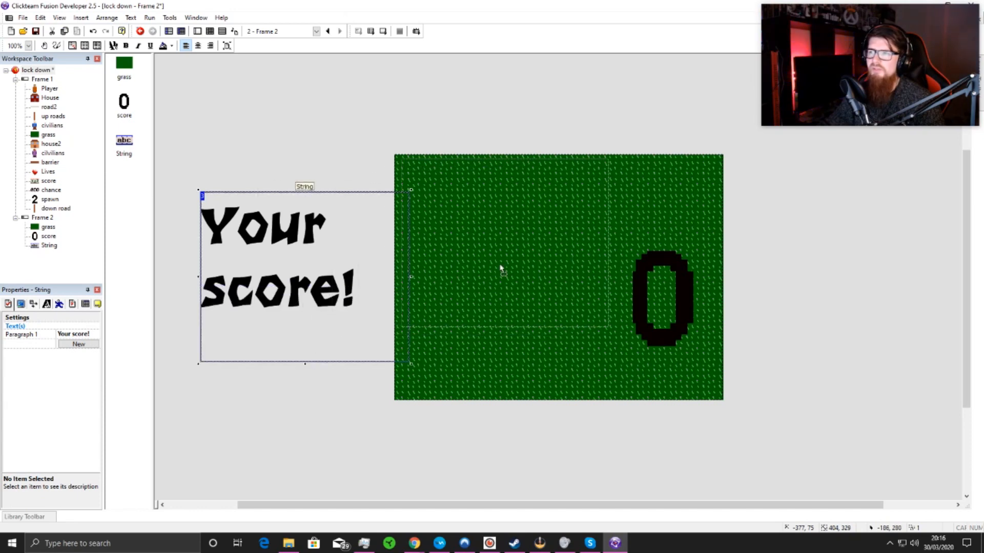
# Step: Move the "Your score!" text into the upper part of Frame 2 and the score counter down beneath it near the lower edge
pyautogui.moveTo(501, 267); pyautogui.dragTo(496, 260)
pyautogui.moveTo(505, 318); pyautogui.dragTo(523, 254)
pyautogui.moveTo(643, 271); pyautogui.dragTo(641, 297)
pyautogui.click(733, 311)
pyautogui.moveTo(661, 373); pyautogui.dragTo(656, 385)
pyautogui.click(385, 308)
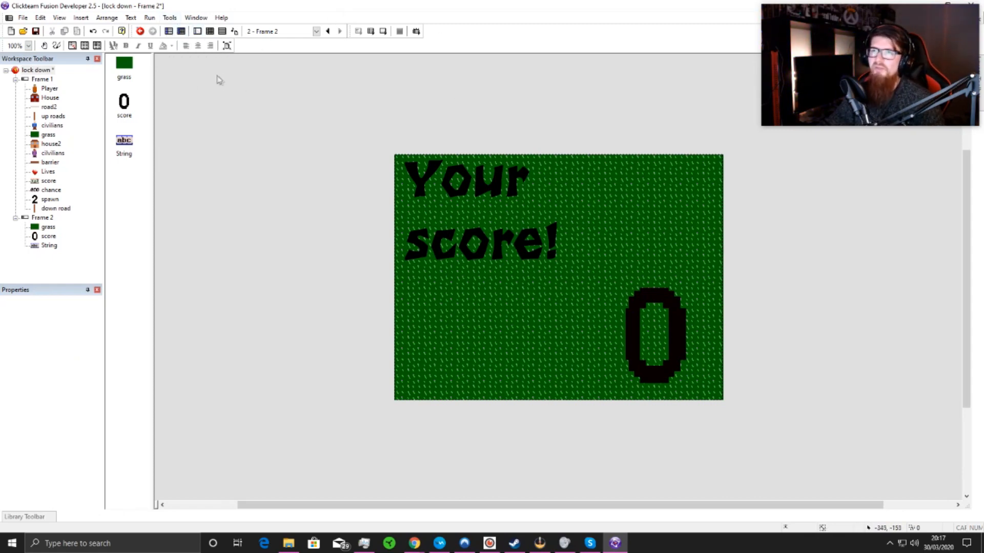
# Step: Add an event to Frame 2 that restarts the application upon pressing Escape
pyautogui.click(209, 31)
pyautogui.doubleClick(160, 75)
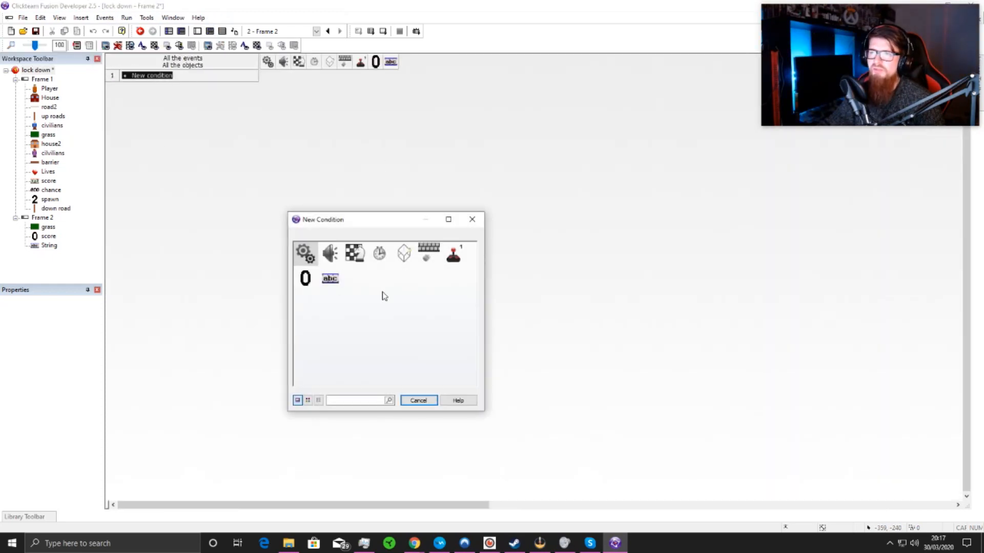
pyautogui.click(429, 252)
pyautogui.moveTo(469, 256)
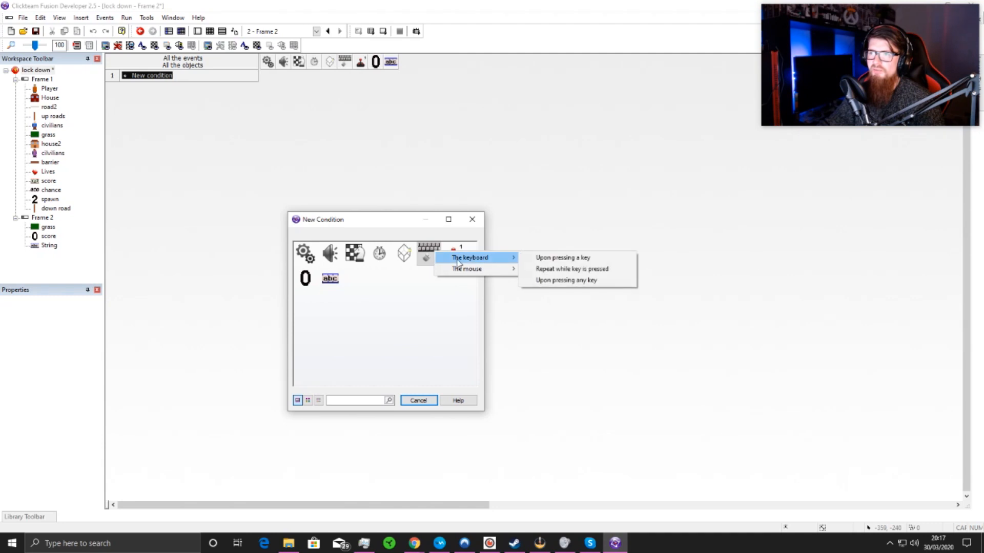
pyautogui.click(579, 258)
pyautogui.press('Escape')
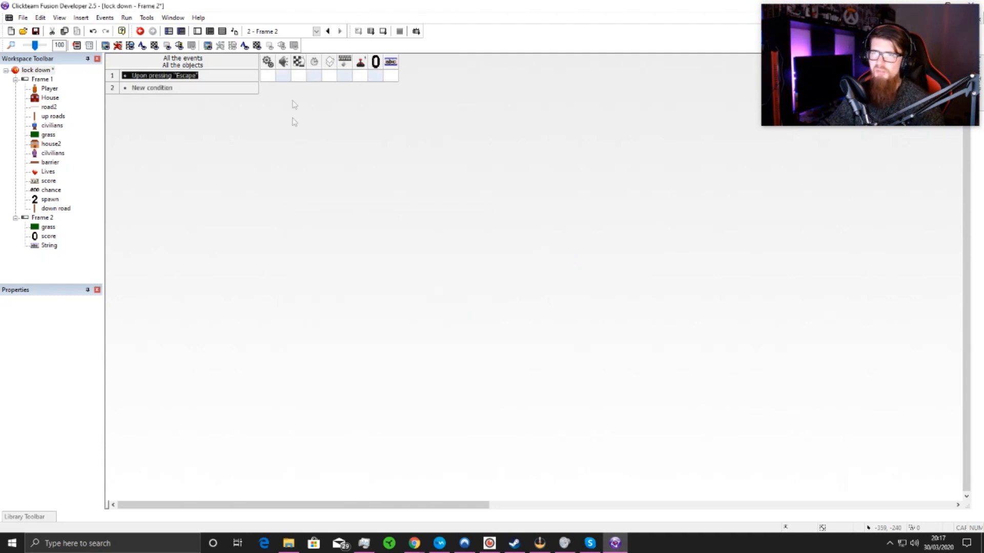
pyautogui.click(303, 76)
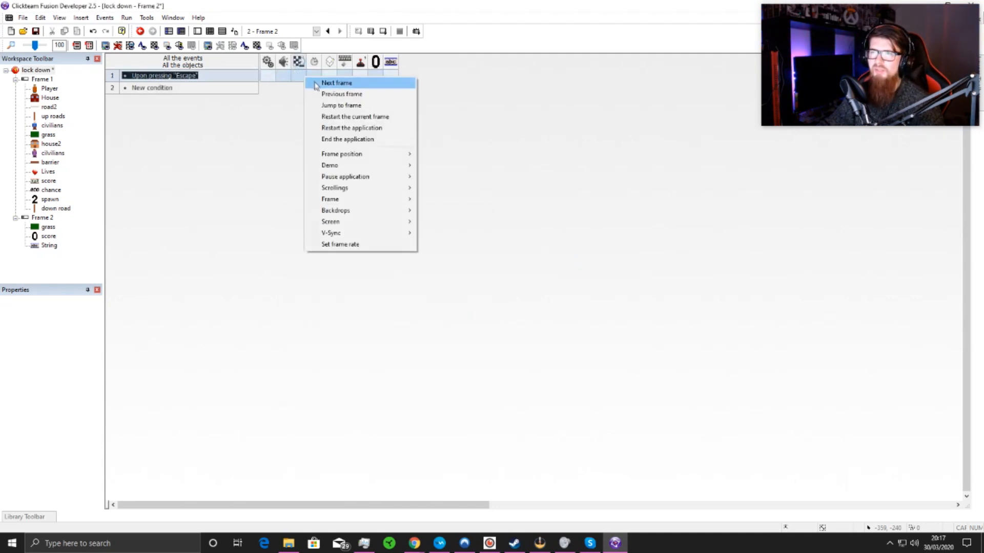
pyautogui.click(351, 127)
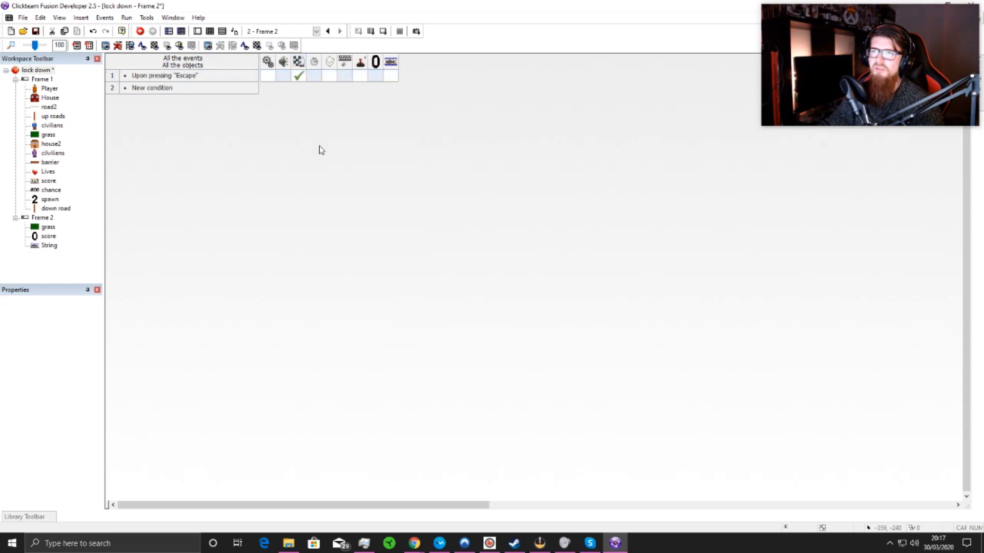
# Step: Add a new Frame 3, move it ahead of Frame 1 in the storyboard, and open it for editing
pyautogui.click(199, 31)
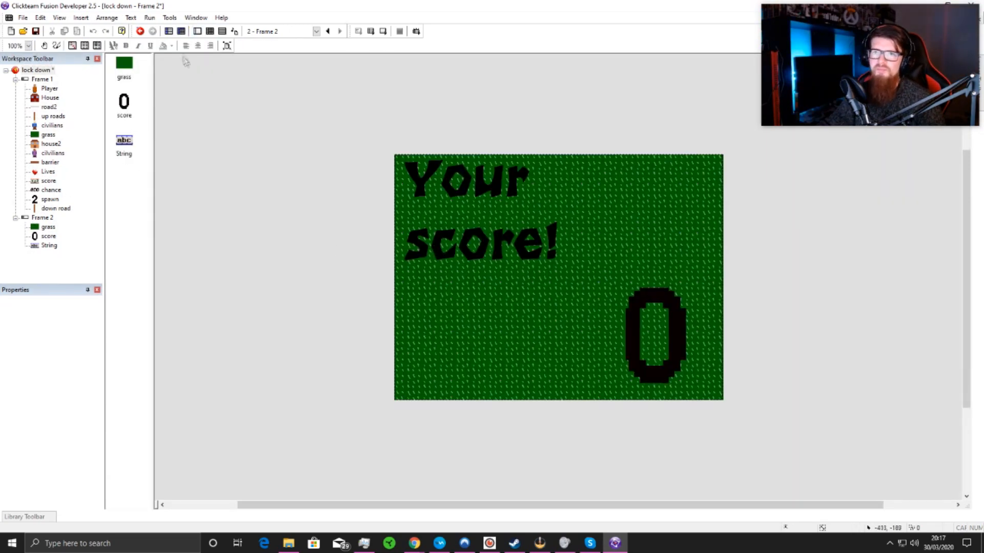
pyautogui.click(169, 32)
pyautogui.click(117, 143)
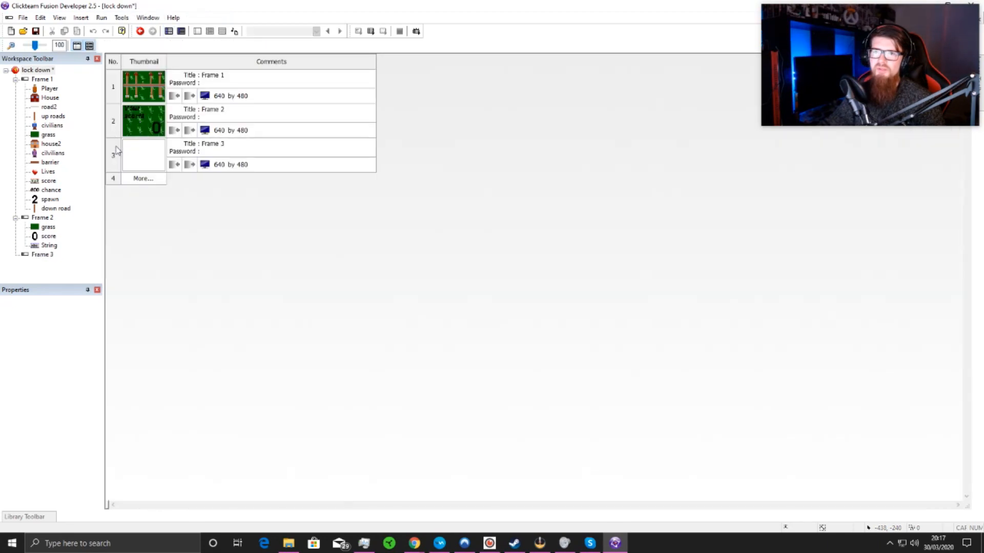
pyautogui.moveTo(149, 159); pyautogui.dragTo(140, 60)
pyautogui.moveTo(148, 149); pyautogui.dragTo(147, 96)
pyautogui.doubleClick(146, 99)
# Step: Insert two String text objects in Frame 3, one near the upper edge and one in the lower half
pyautogui.rightClick(454, 232)
pyautogui.click(475, 244)
pyautogui.click(164, 122)
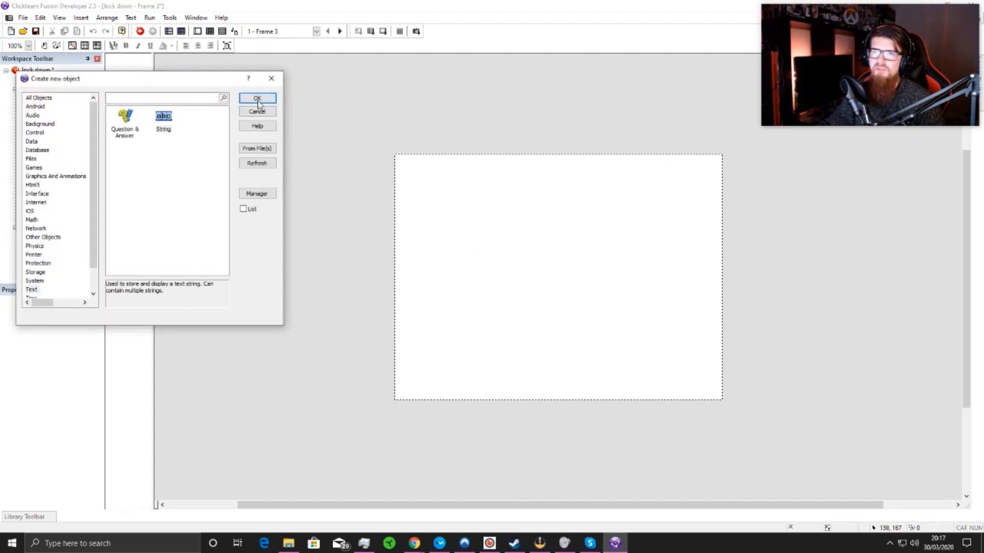
pyautogui.click(258, 100)
pyautogui.click(453, 182)
pyautogui.doubleClick(487, 189)
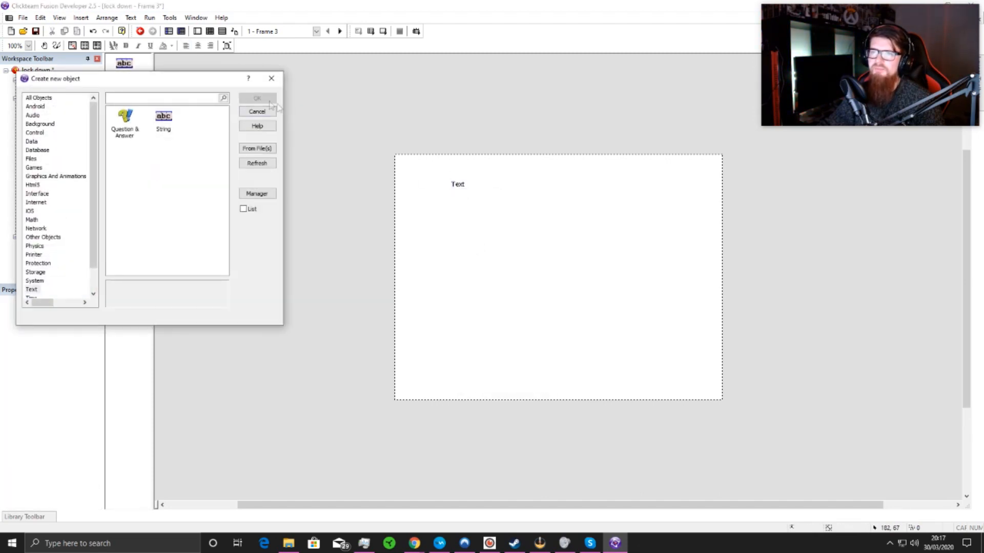
pyautogui.click(164, 118)
pyautogui.click(258, 99)
pyautogui.click(507, 318)
# Step: Replace the upper String object's text with "LOCK DOWN"
pyautogui.doubleClick(467, 186)
pyautogui.moveTo(474, 186); pyautogui.dragTo(475, 187)
pyautogui.rightClick(475, 186)
pyautogui.click(467, 185)
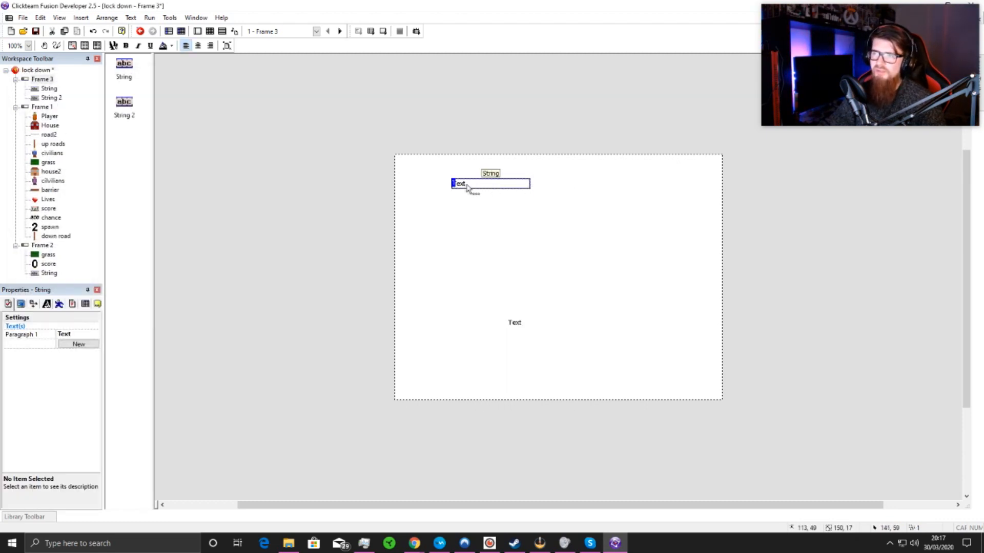
pyautogui.doubleClick(467, 186)
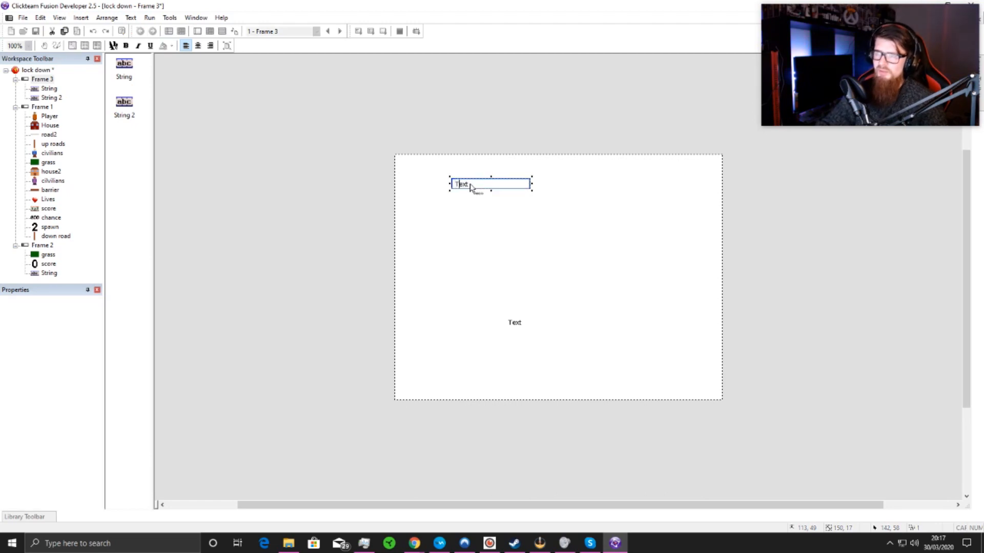
pyautogui.press('BackSpace')
pyautogui.press('BackSpace')
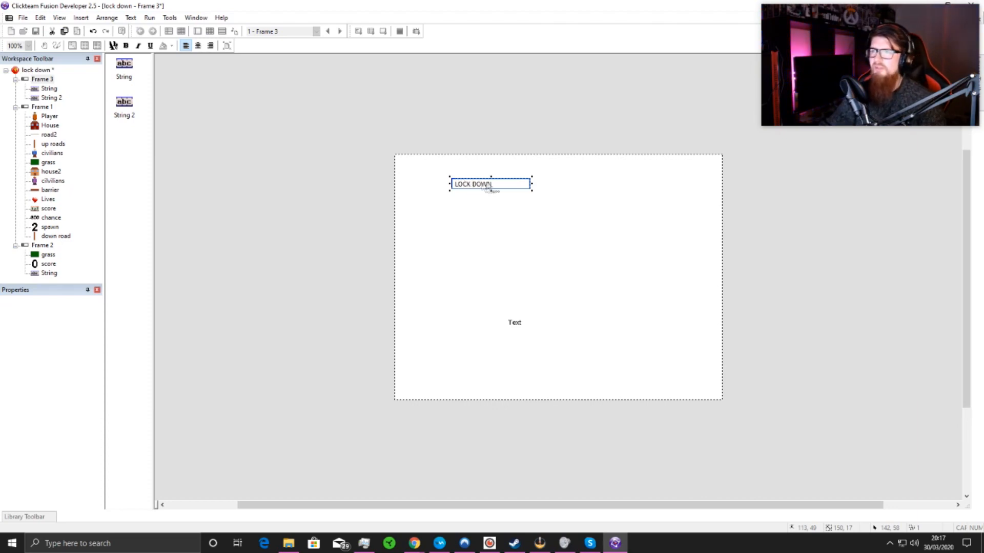
pyautogui.click(492, 218)
# Step: Set the "LOCK DOWN" text's font to Terminator Two, Bold style, size 72
pyautogui.click(469, 186)
pyautogui.rightClick(487, 189)
pyautogui.click(484, 186)
pyautogui.rightClick(482, 184)
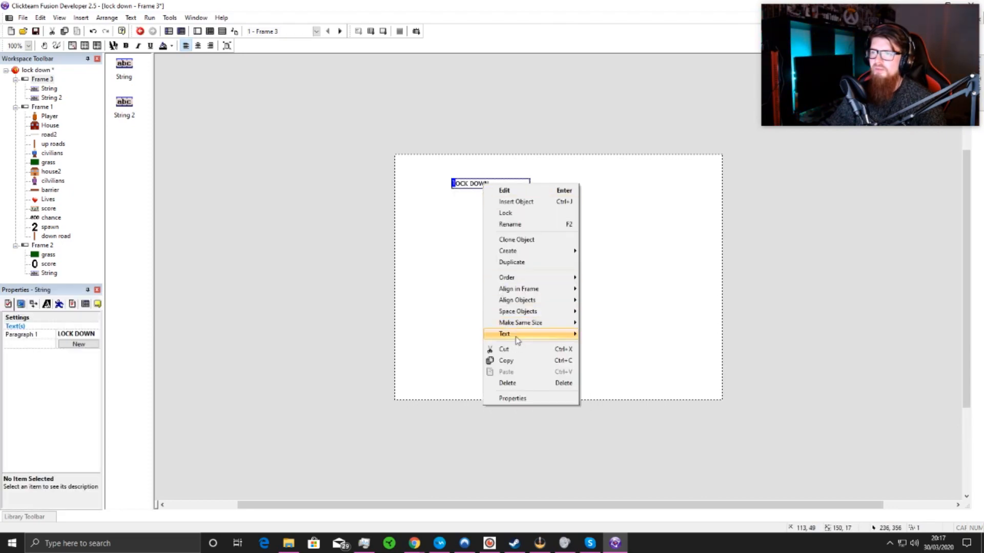
pyautogui.moveTo(516, 338)
pyautogui.click(610, 336)
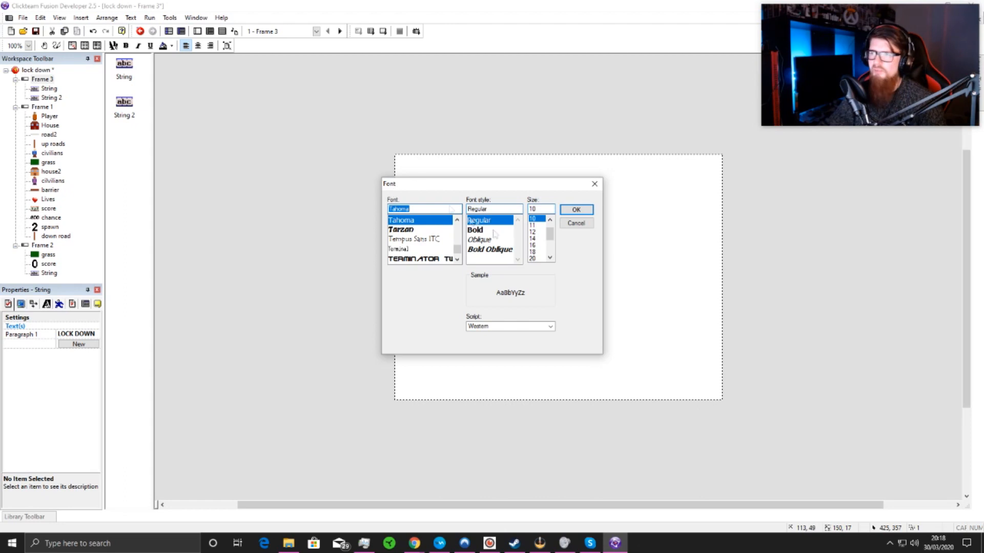
pyautogui.moveTo(548, 233); pyautogui.dragTo(549, 248)
pyautogui.click(537, 258)
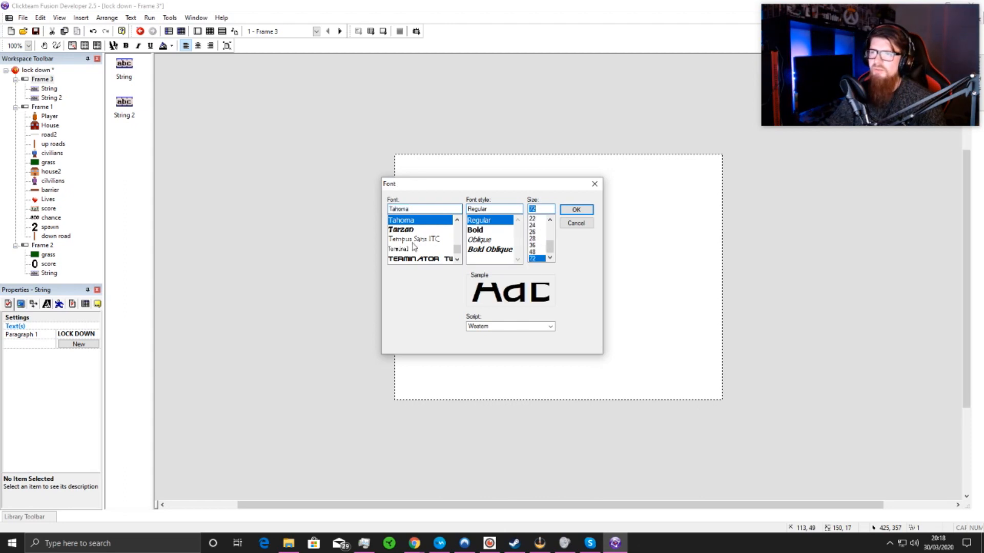
pyautogui.scroll(-1, 414, 245)
pyautogui.click(413, 230)
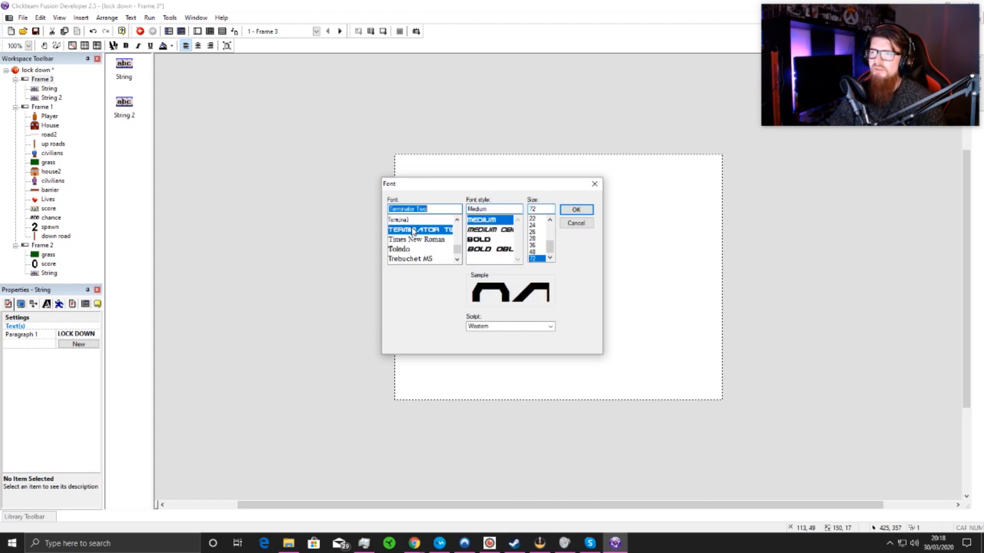
pyautogui.click(491, 240)
pyautogui.click(574, 210)
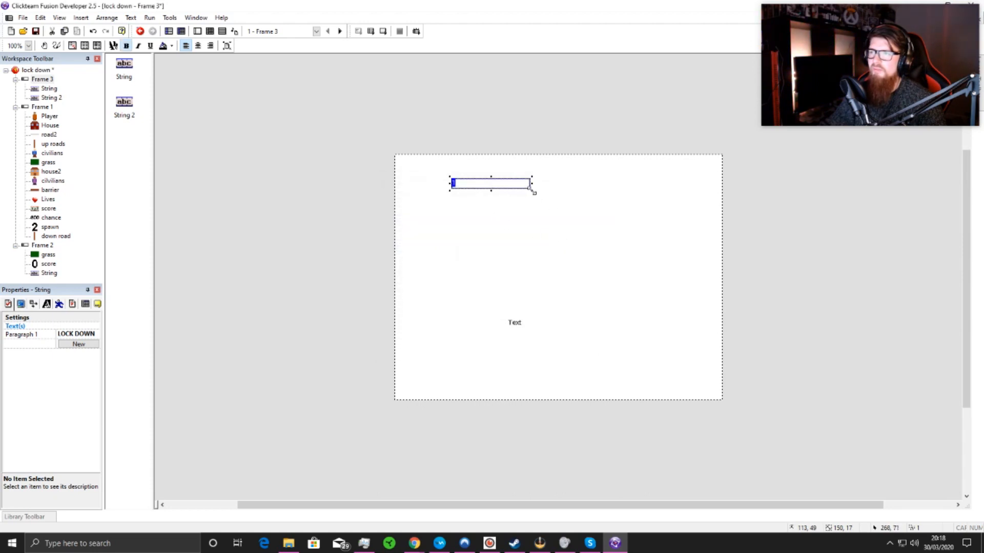
# Step: Enlarge the "LOCK DOWN" text box to about 398 by 234 pixels and center the words near the frame's upper edge
pyautogui.moveTo(532, 191); pyautogui.dragTo(656, 282)
pyautogui.moveTo(554, 207); pyautogui.dragTo(561, 285)
pyautogui.click(557, 270)
pyautogui.click(557, 256)
pyautogui.moveTo(546, 241); pyautogui.dragTo(563, 241)
pyautogui.click(617, 324)
# Step: Replace the lower String object's text with "Press space to start" and shift it slightly to sit under the title
pyautogui.doubleClick(517, 323)
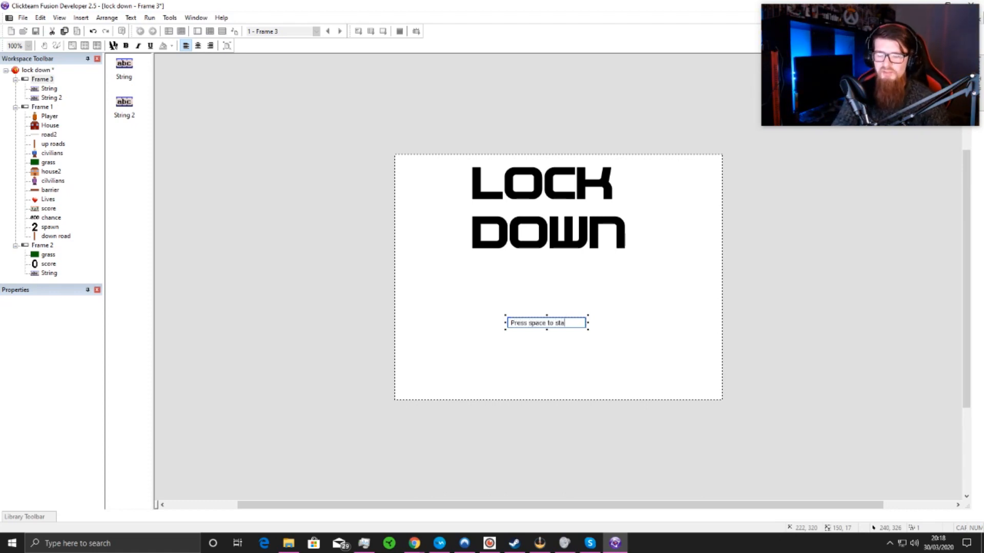
pyautogui.click(616, 329)
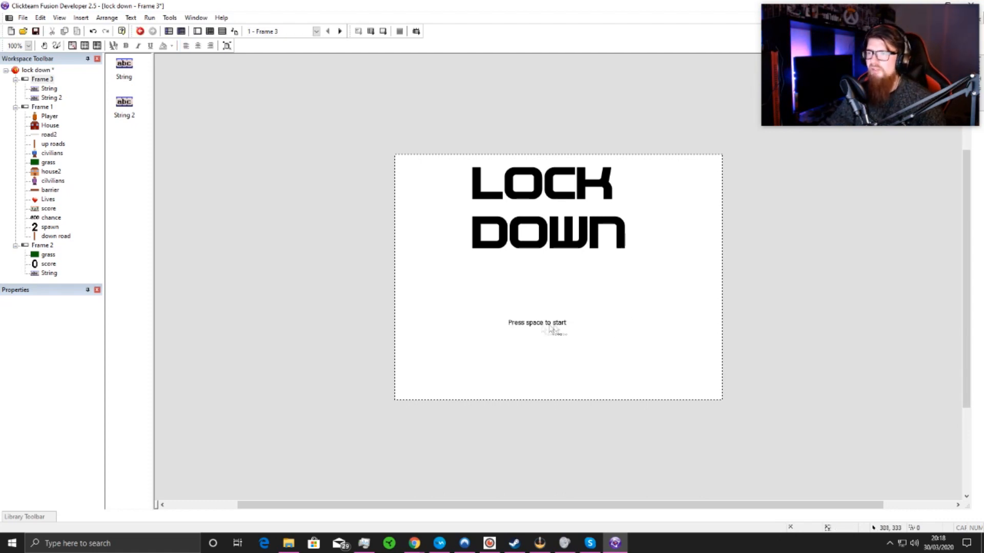
pyautogui.moveTo(541, 327); pyautogui.dragTo(551, 323)
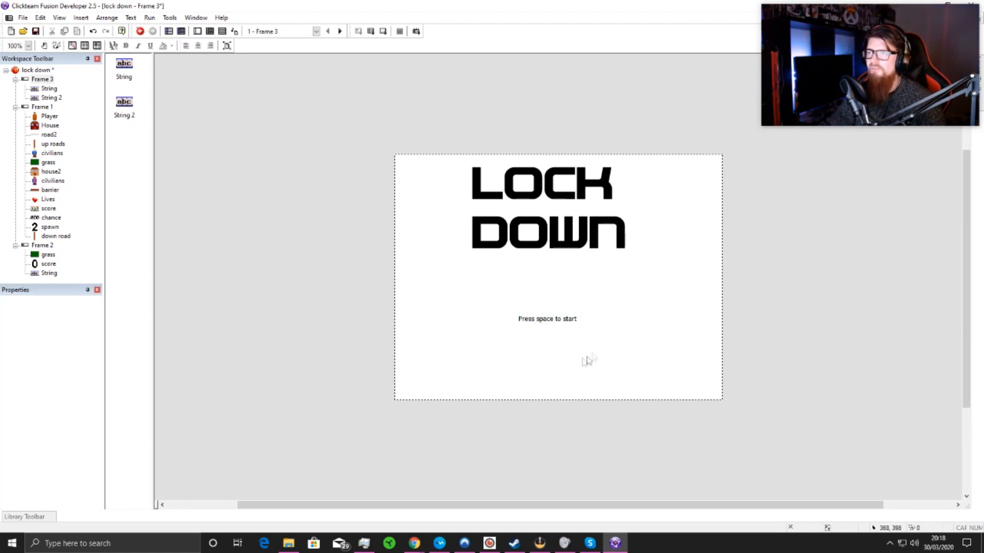
# Step: Add an event to Frame 3 that goes to the next frame upon pressing the Space bar
pyautogui.click(221, 31)
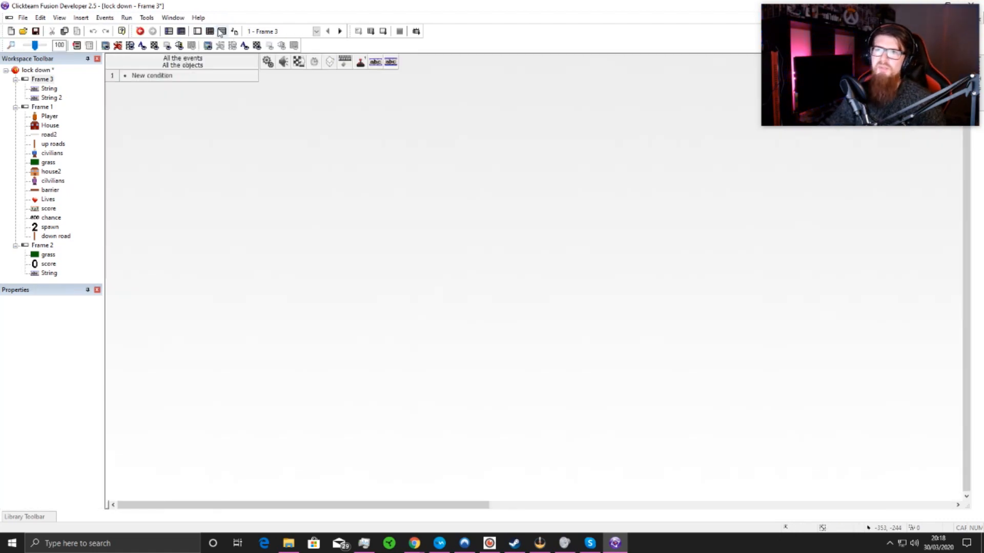
pyautogui.doubleClick(153, 76)
pyautogui.click(428, 253)
pyautogui.moveTo(461, 254)
pyautogui.click(546, 261)
pyautogui.press('space')
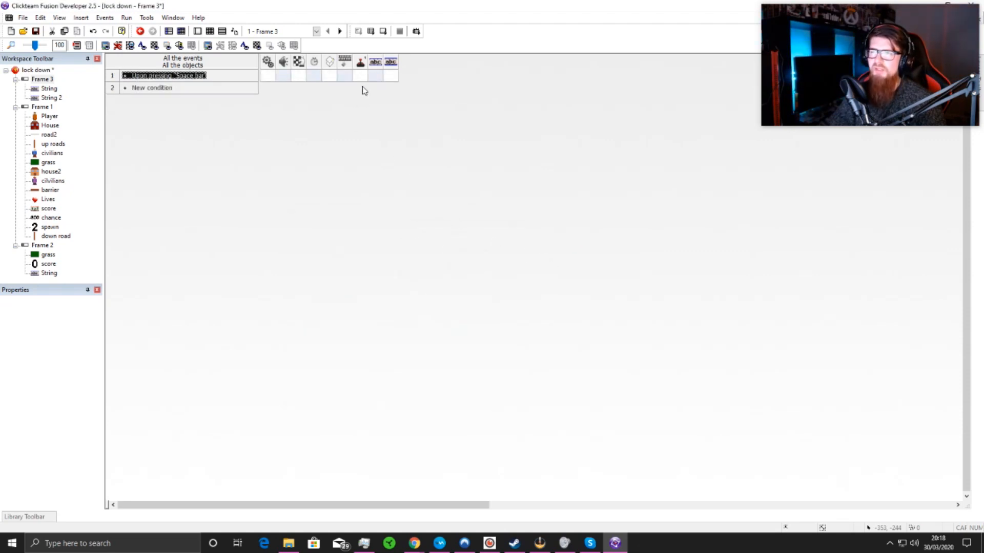
pyautogui.rightClick(299, 76)
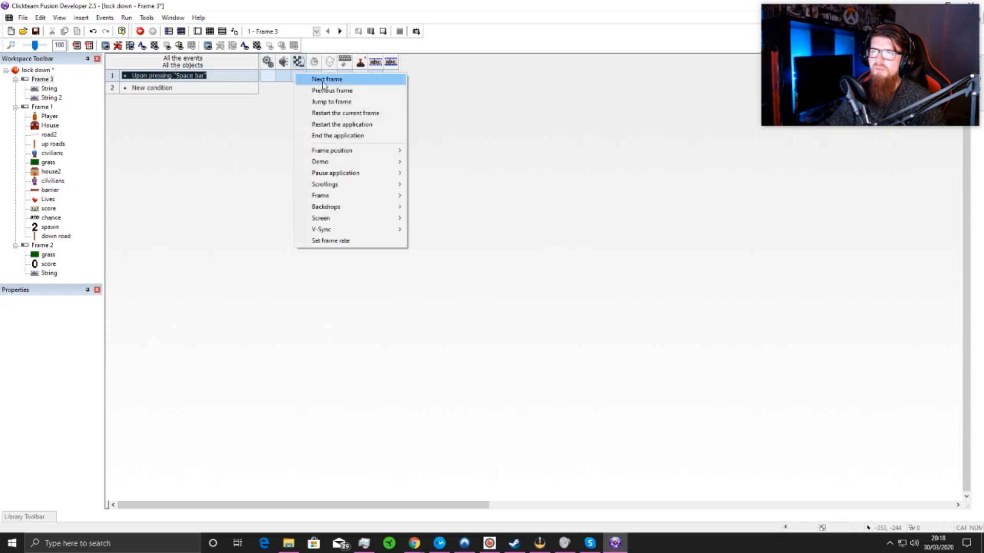
pyautogui.click(319, 79)
# Step: Insert a Quick Backdrop in Frame 3 and stretch it to about 640 by 485 pixels, covering the whole frame
pyautogui.click(198, 31)
pyautogui.rightClick(267, 131)
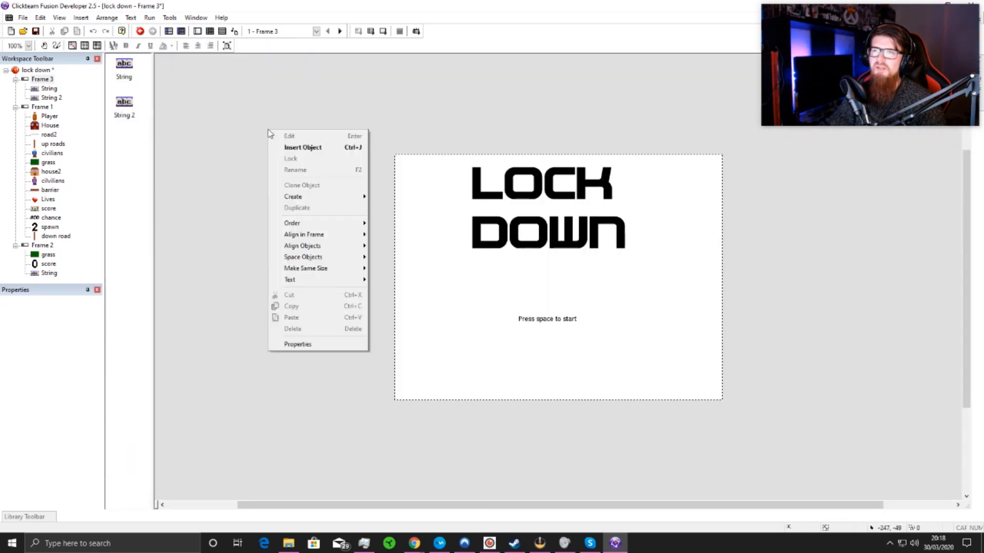
pyautogui.click(292, 143)
pyautogui.click(47, 124)
pyautogui.click(195, 127)
pyautogui.click(261, 98)
pyautogui.click(302, 176)
pyautogui.moveTo(312, 179); pyautogui.dragTo(408, 164)
pyautogui.click(420, 183)
pyautogui.moveTo(449, 207); pyautogui.dragTo(723, 277)
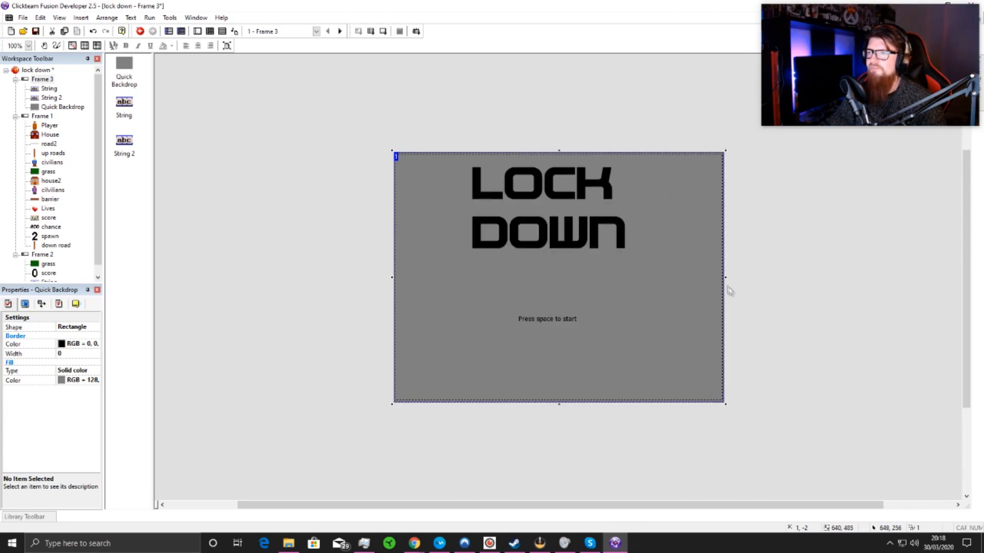
# Step: Change the backdrop's fill to a vertical gradient and nudge the "LOCK DOWN" title slightly to the right
pyautogui.click(72, 370)
pyautogui.click(77, 370)
pyautogui.click(65, 395)
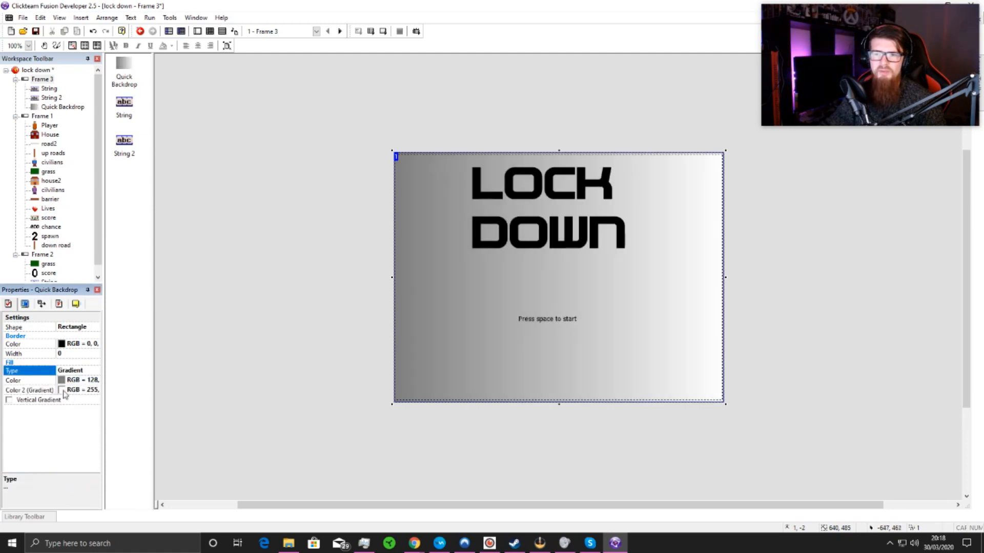
pyautogui.click(62, 390)
pyautogui.click(53, 402)
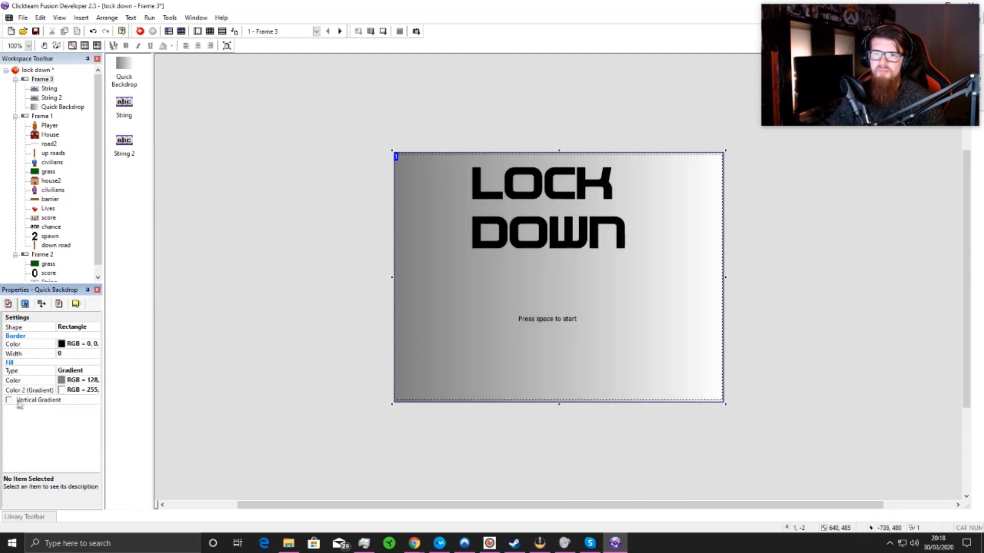
pyautogui.click(8, 400)
pyautogui.click(207, 396)
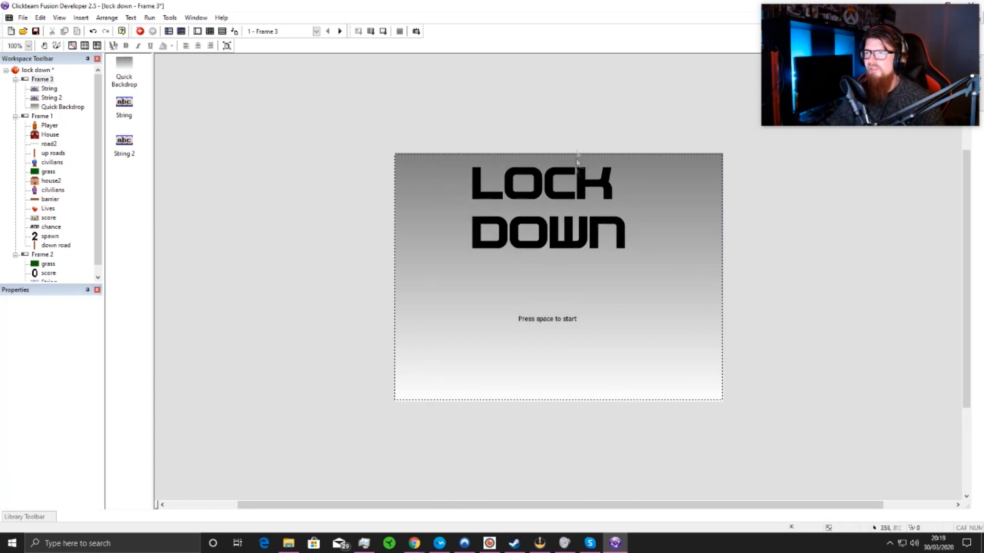
pyautogui.click(576, 195)
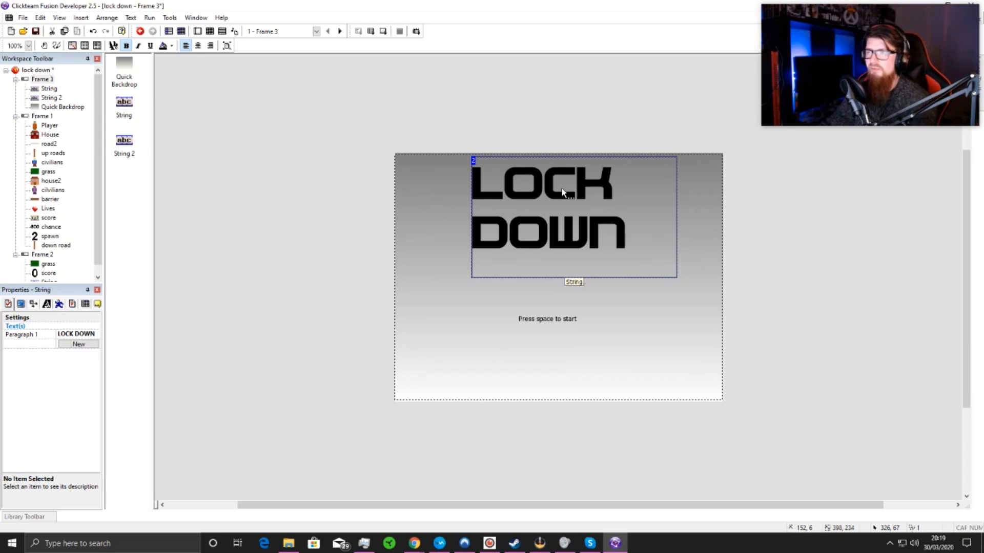
pyautogui.click(413, 74)
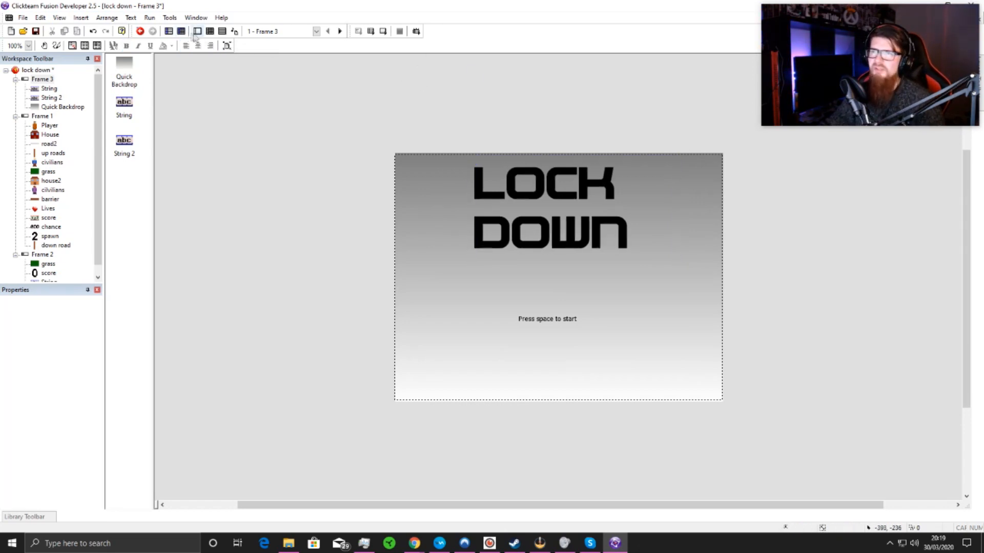
# Step: Open Frame 1 from the storyboard and review its list of events
pyautogui.click(169, 31)
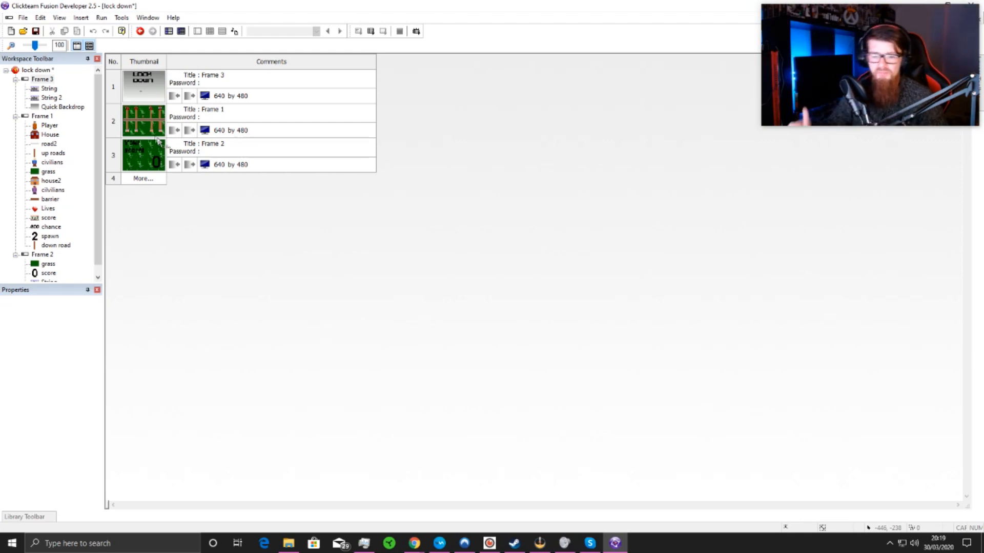
pyautogui.click(153, 130)
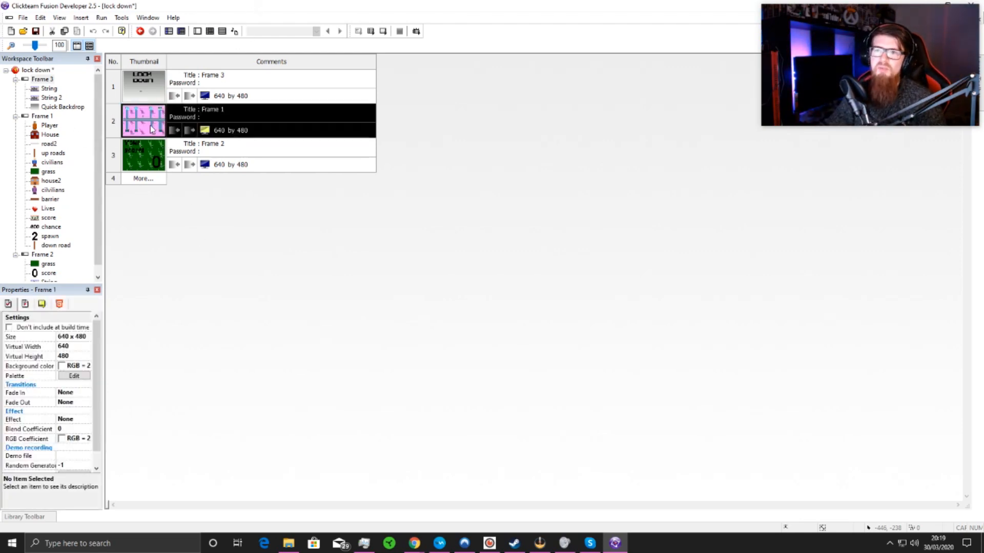
pyautogui.doubleClick(151, 133)
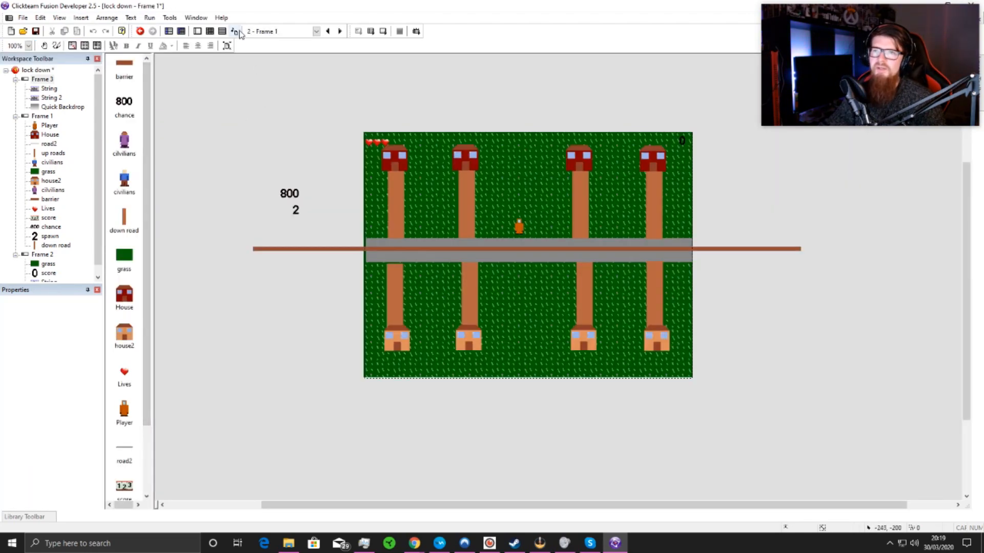
pyautogui.click(210, 31)
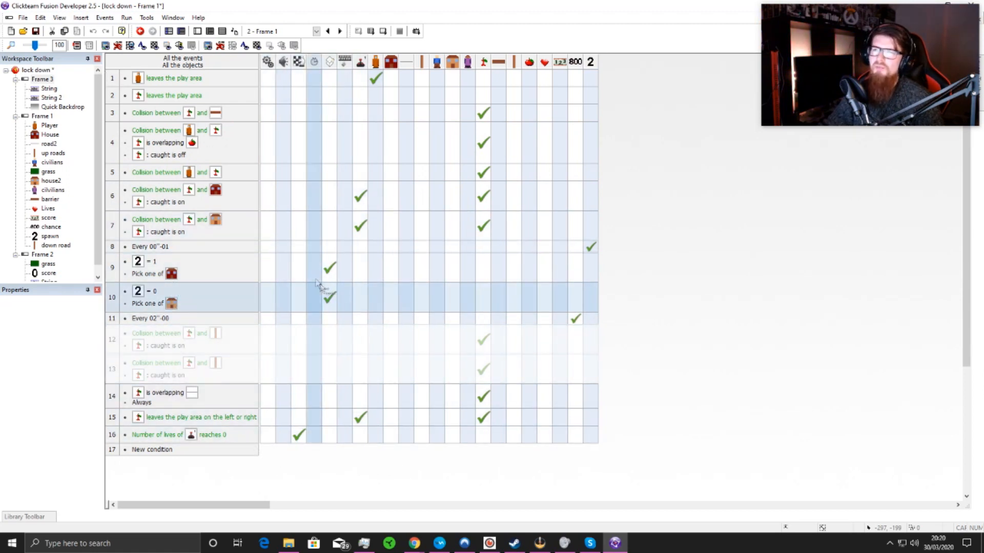
# Step: Show Frame 1 in the frame editor and inspect the display options of the barrier lying along the road
pyautogui.click(197, 31)
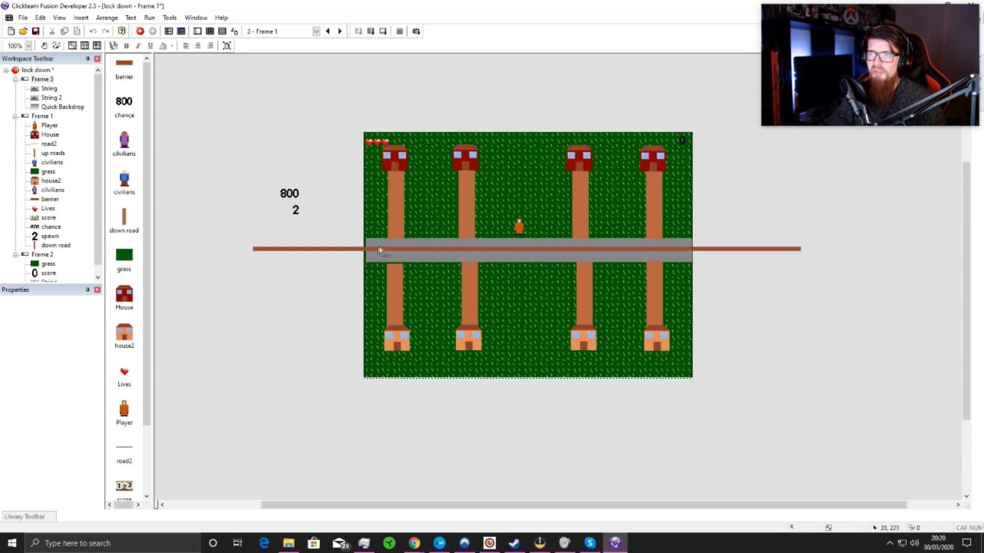
pyautogui.click(349, 251)
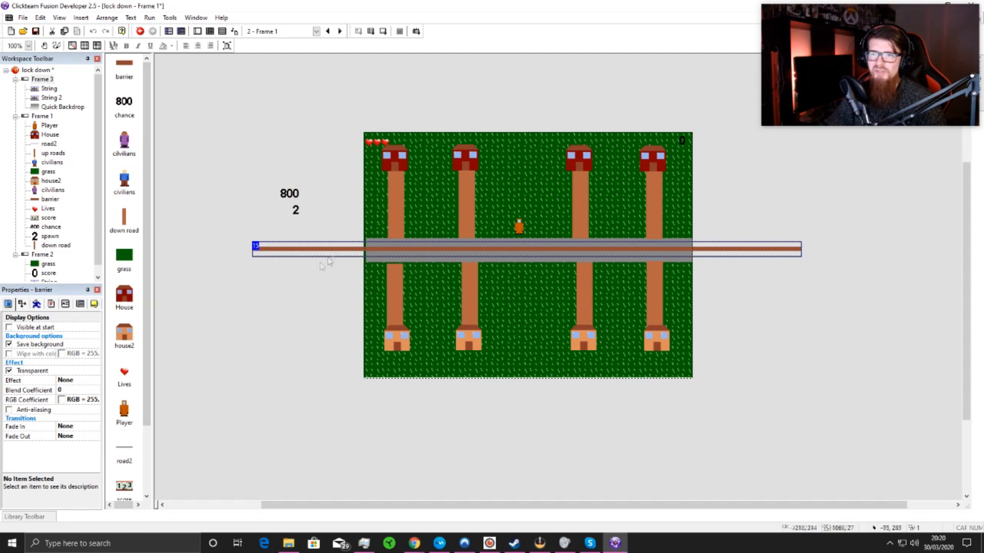
pyautogui.click(310, 291)
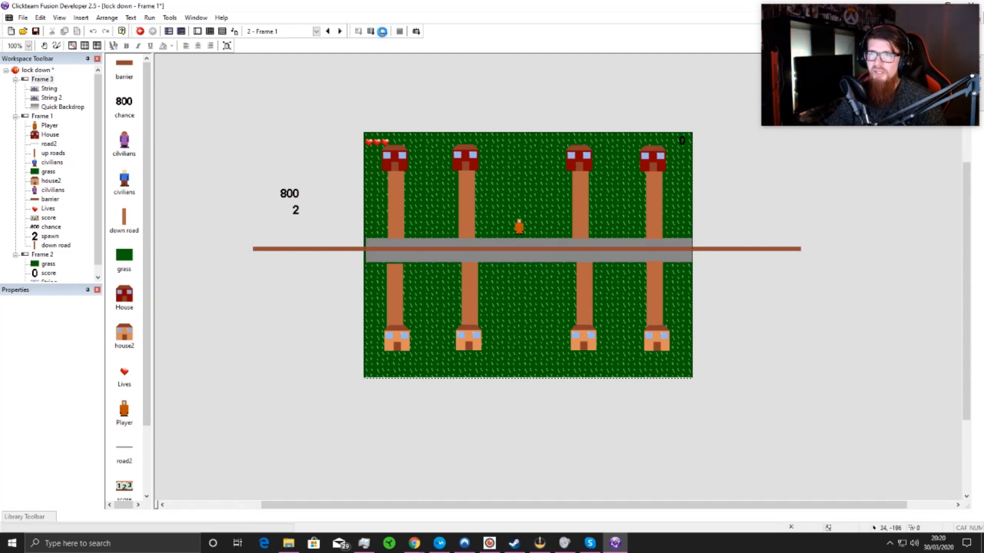
# Step: Run Frame 1 on its own, steer the player around the road and paths to catch civilians, and close the test game
pyautogui.click(382, 32)
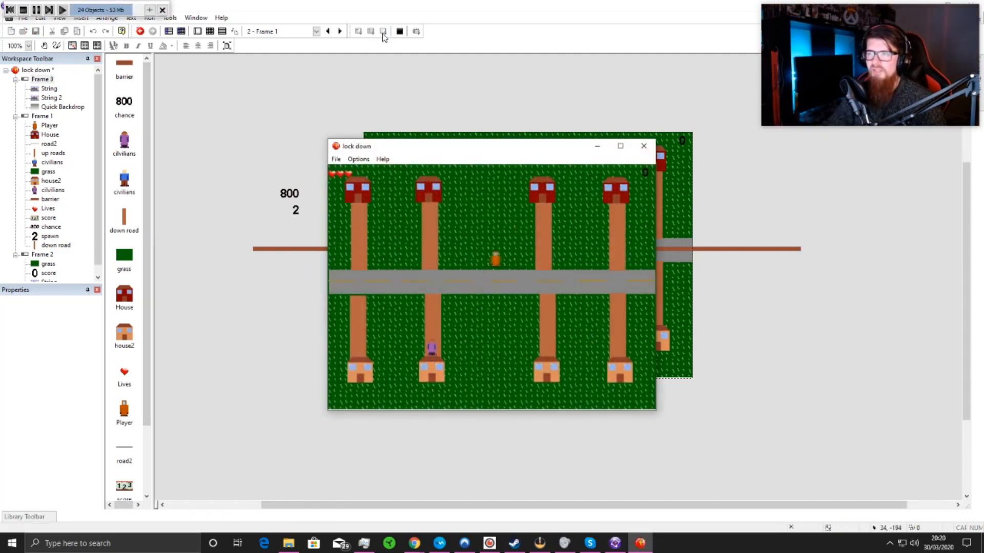
pyautogui.press('Right')
pyautogui.press('Up')
pyautogui.press('Right')
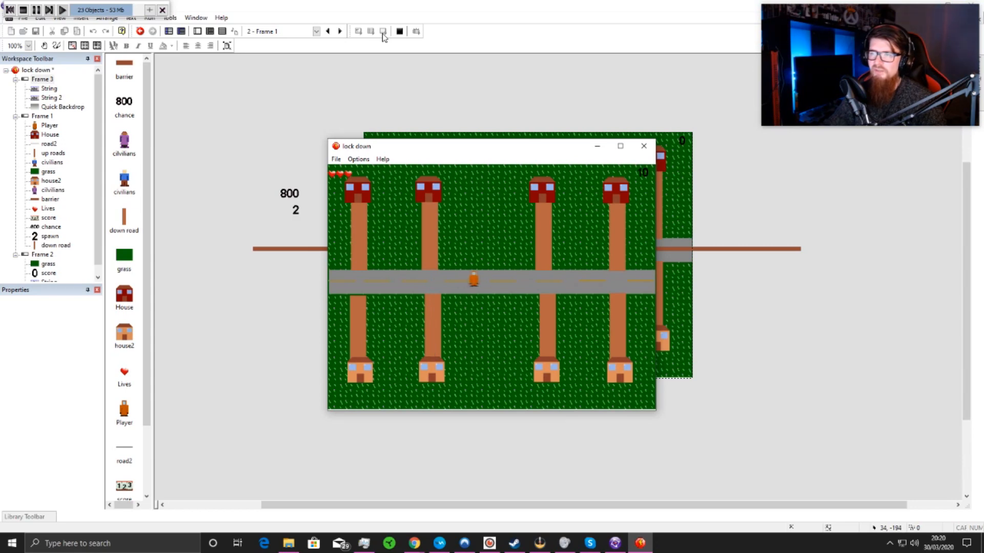
pyautogui.press('Left')
pyautogui.press('Left')
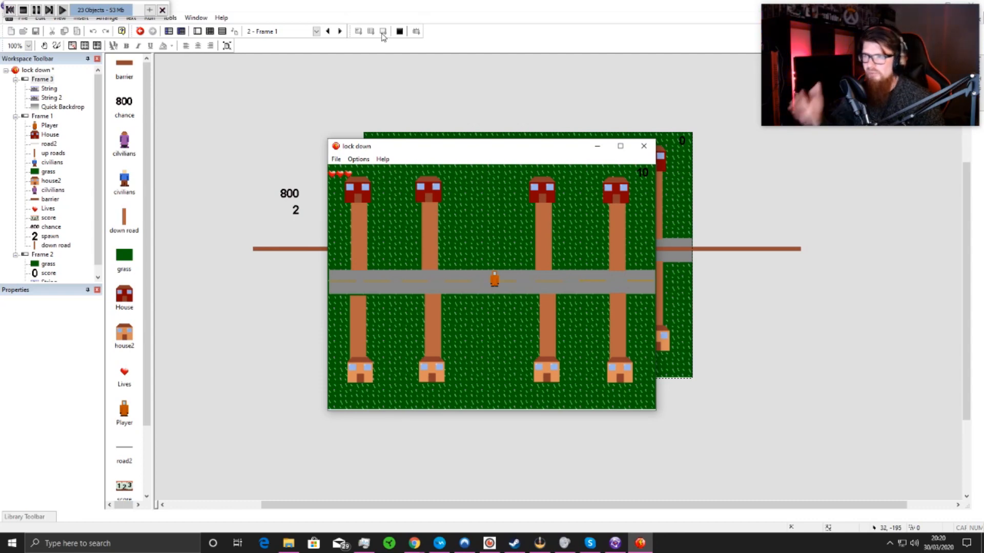
pyautogui.press('Left')
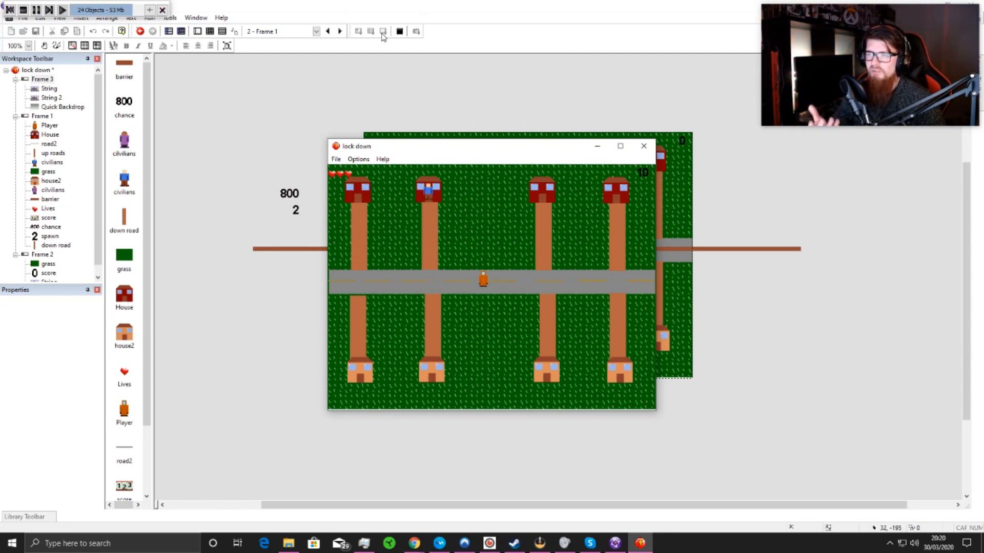
pyautogui.press('Left')
pyautogui.press('Up')
pyautogui.press('Right')
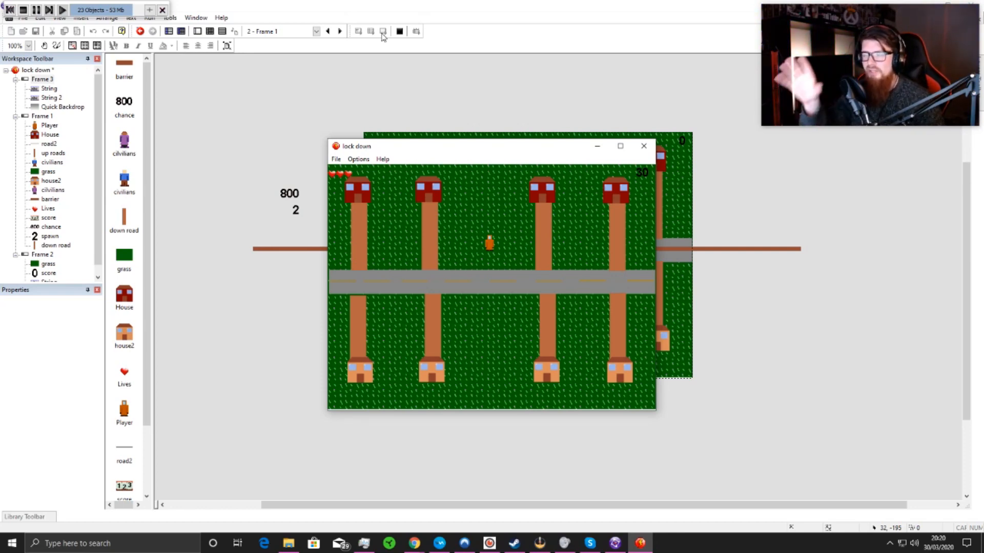
pyautogui.press('Left')
pyautogui.press('Down')
pyautogui.press('Right')
pyautogui.press('Left')
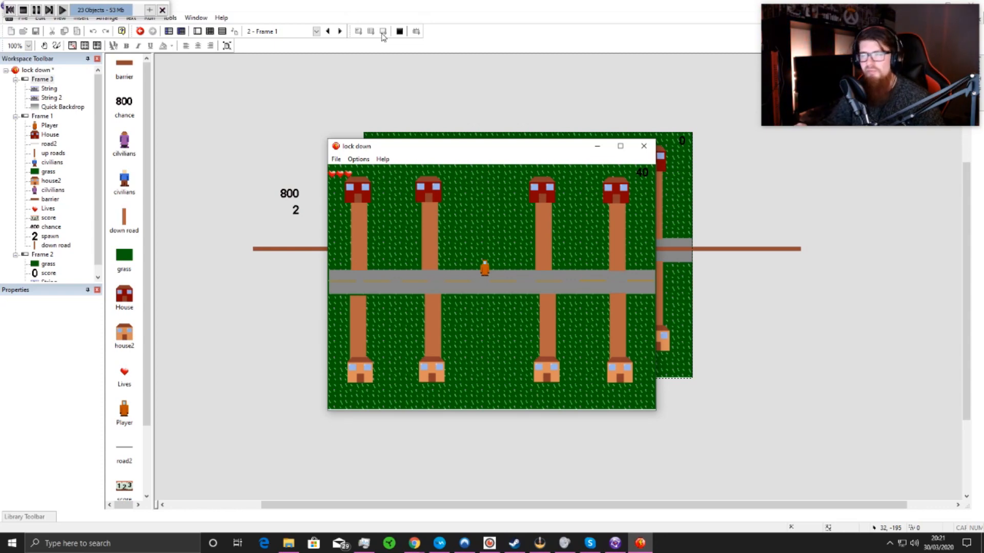
pyautogui.press('Right')
pyautogui.press('Down')
pyautogui.press('Right')
pyautogui.press('Left')
pyautogui.press('Up')
pyautogui.press('Right')
pyautogui.press('Down')
pyautogui.press('Left')
pyautogui.press('Right')
pyautogui.press('Left')
pyautogui.press('Up')
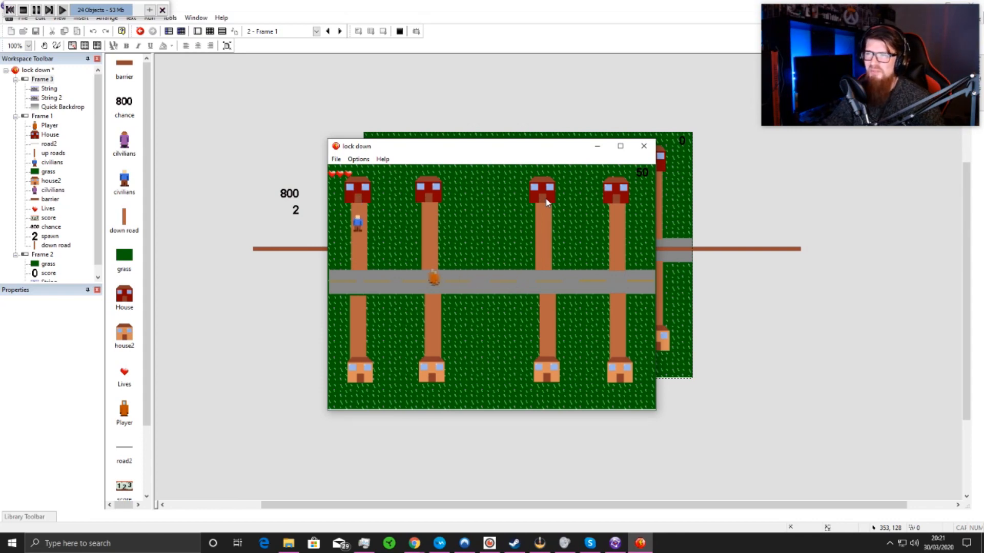
pyautogui.press('Right')
pyautogui.press('Right')
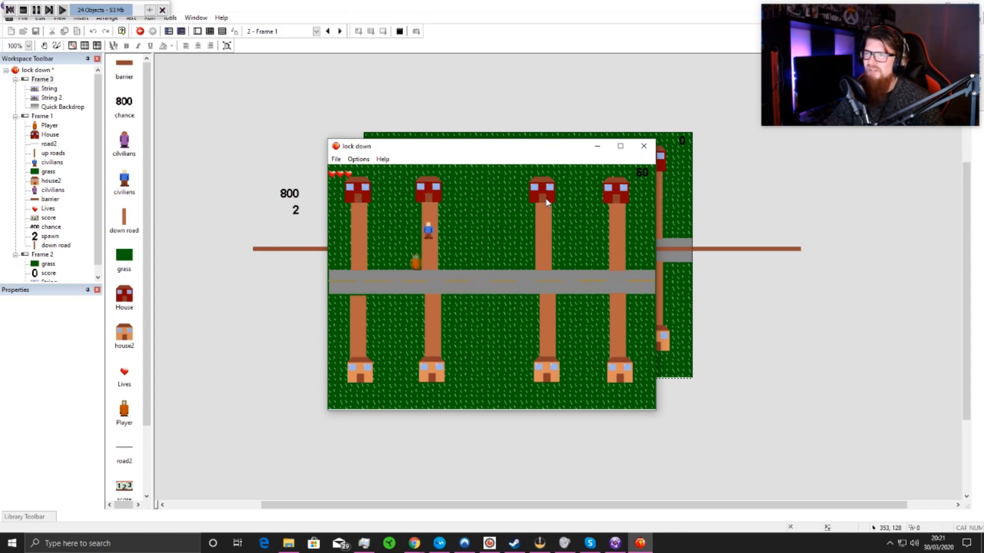
pyautogui.press('Right')
pyautogui.press('Down')
pyautogui.press('Left')
pyautogui.press('Up')
pyautogui.press('Down')
pyautogui.press('Right')
pyautogui.press('Right')
pyautogui.press('Down')
pyautogui.press('Left')
pyautogui.press('Right')
pyautogui.press('Up')
pyautogui.press('Down')
pyautogui.press('Down')
pyautogui.press('Right')
pyautogui.press('Down')
pyautogui.press('Left')
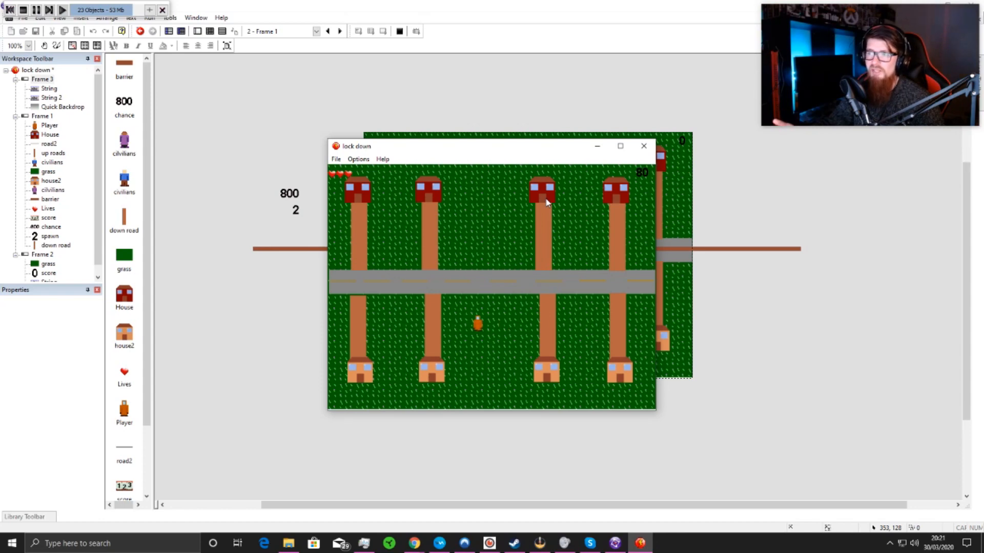
pyautogui.click(643, 146)
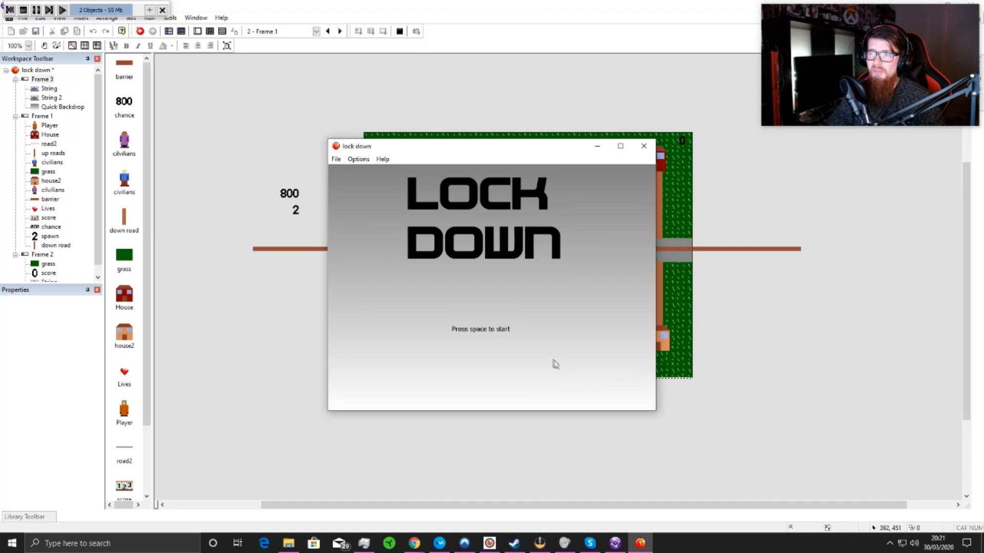
# Step: Test the whole game from the LOCK DOWN title screen, start play, move the player among the civilians, and close the game
pyautogui.press('space')
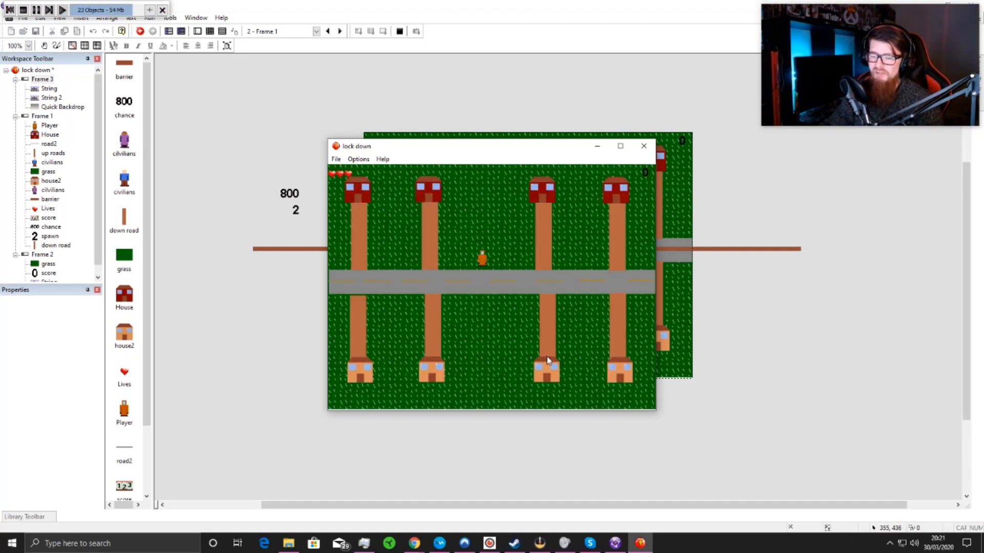
pyautogui.press('Down')
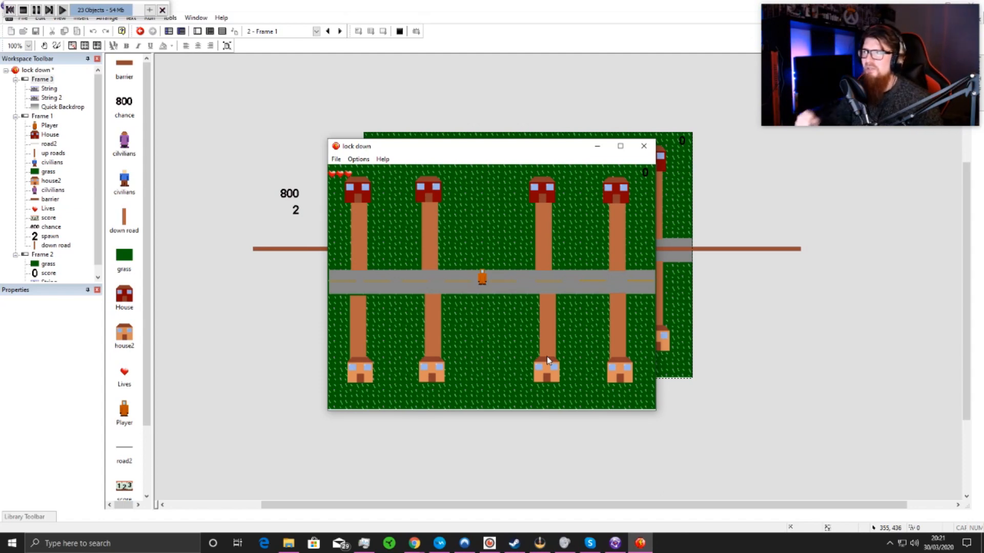
pyautogui.press('Up')
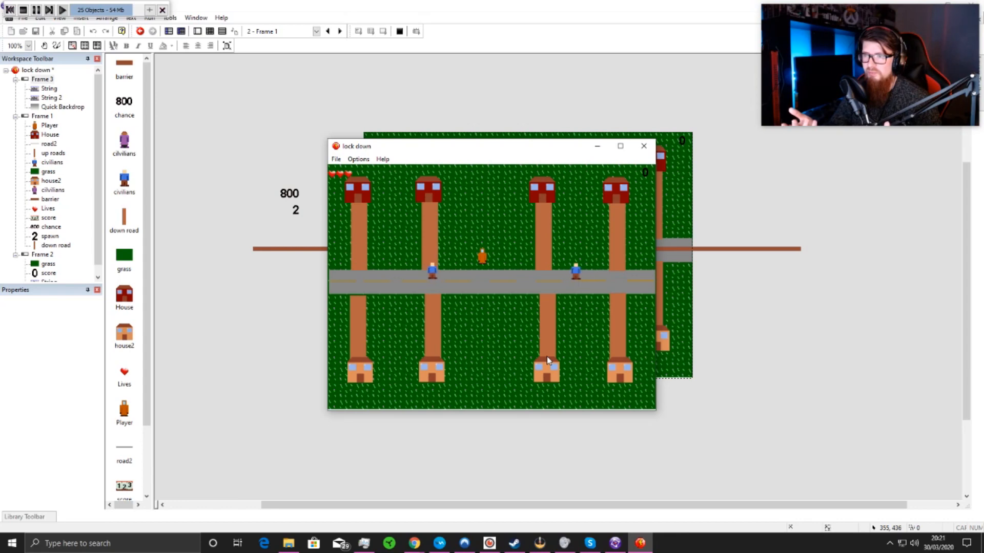
pyautogui.press('Down')
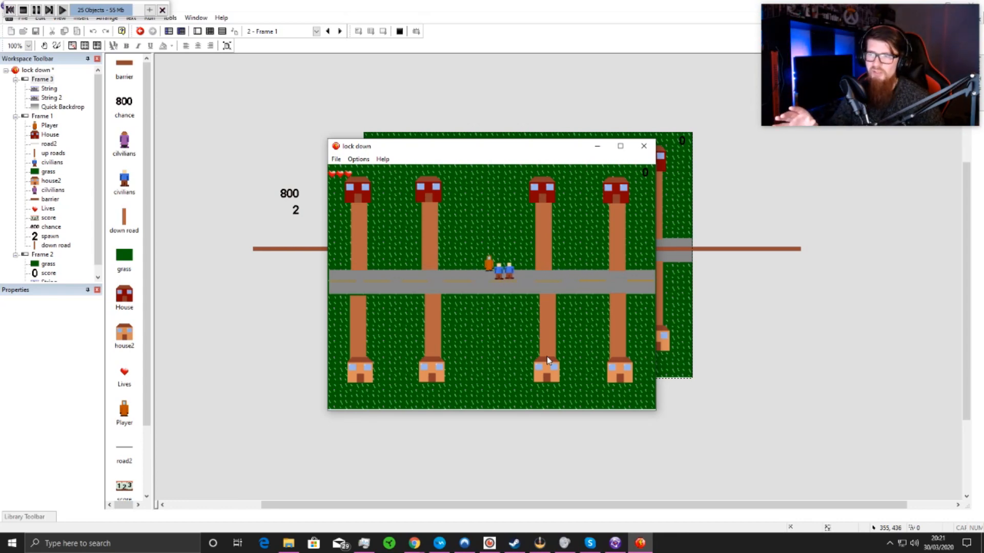
pyautogui.press('Left')
pyautogui.press('Right')
pyautogui.press('Left')
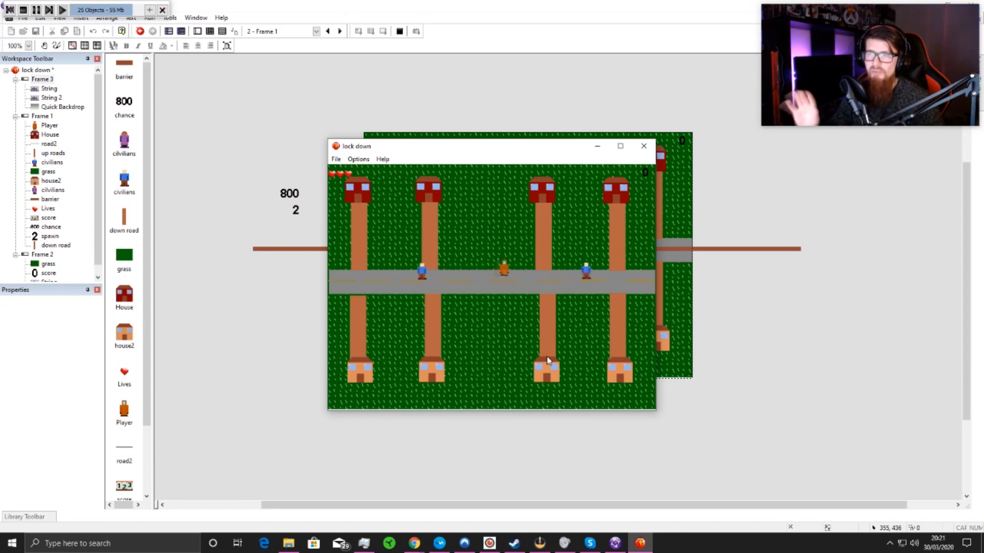
pyautogui.press('Right')
pyautogui.press('Right')
pyautogui.press('Up')
pyautogui.press('Down')
pyautogui.press('Right')
pyautogui.press('Left')
pyautogui.press('Down')
pyautogui.press('Right')
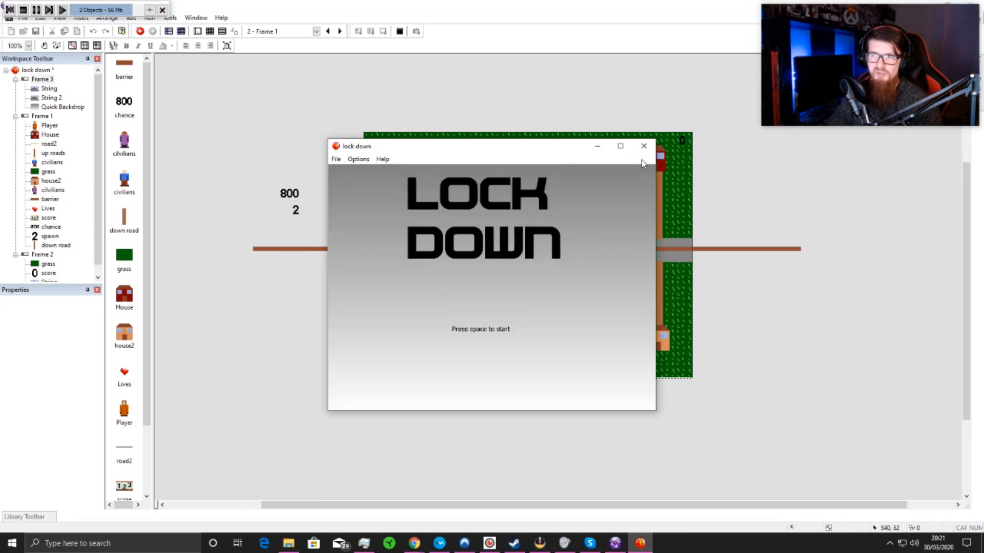
pyautogui.click(643, 146)
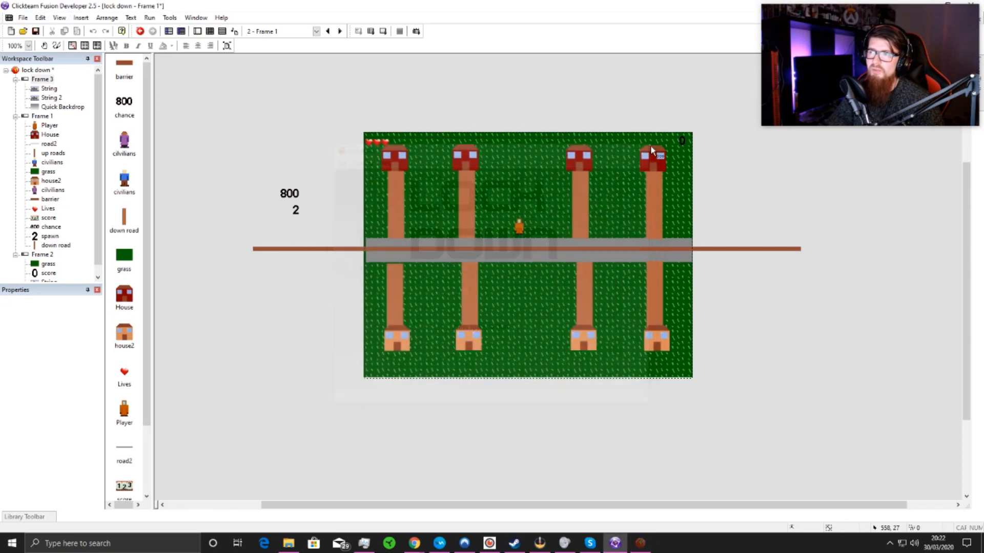